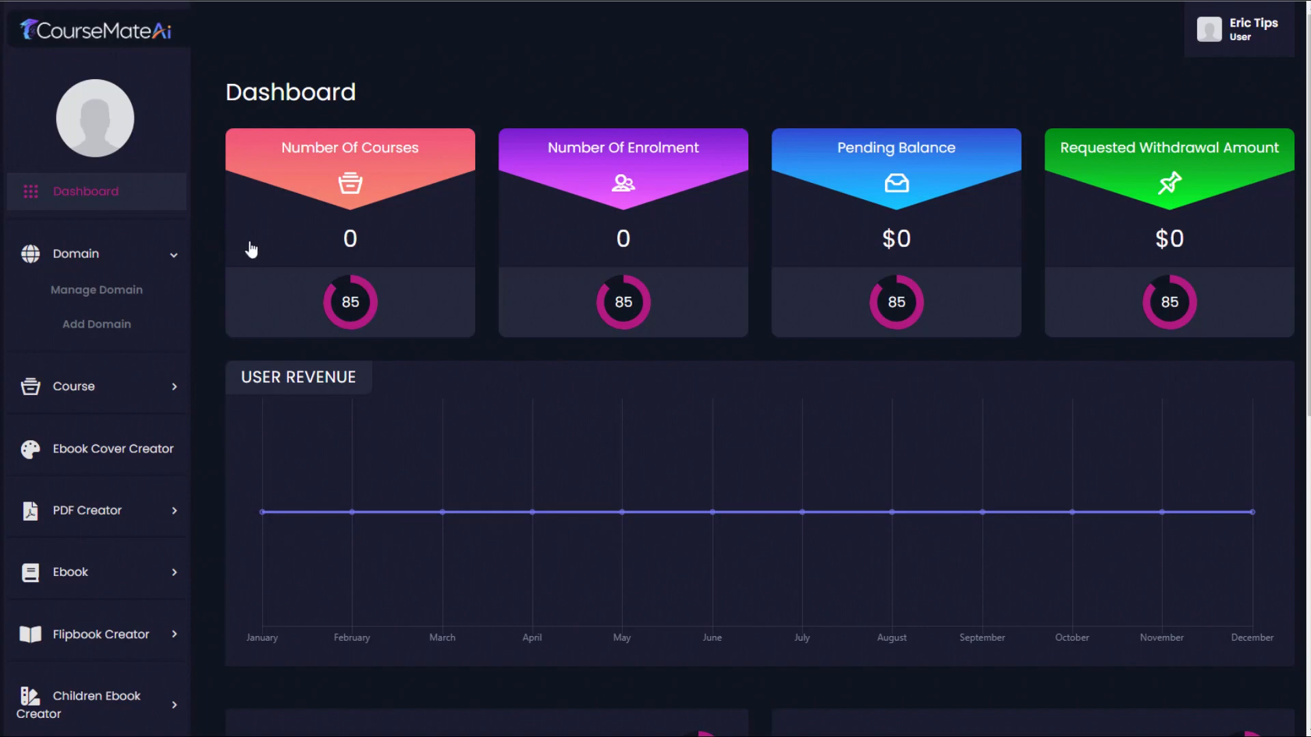
# - Start a new domain with the sub domain name Survival and the description "The survival and prepping courses that will keep you alive when things get crazy."
pyautogui.click(116, 330)
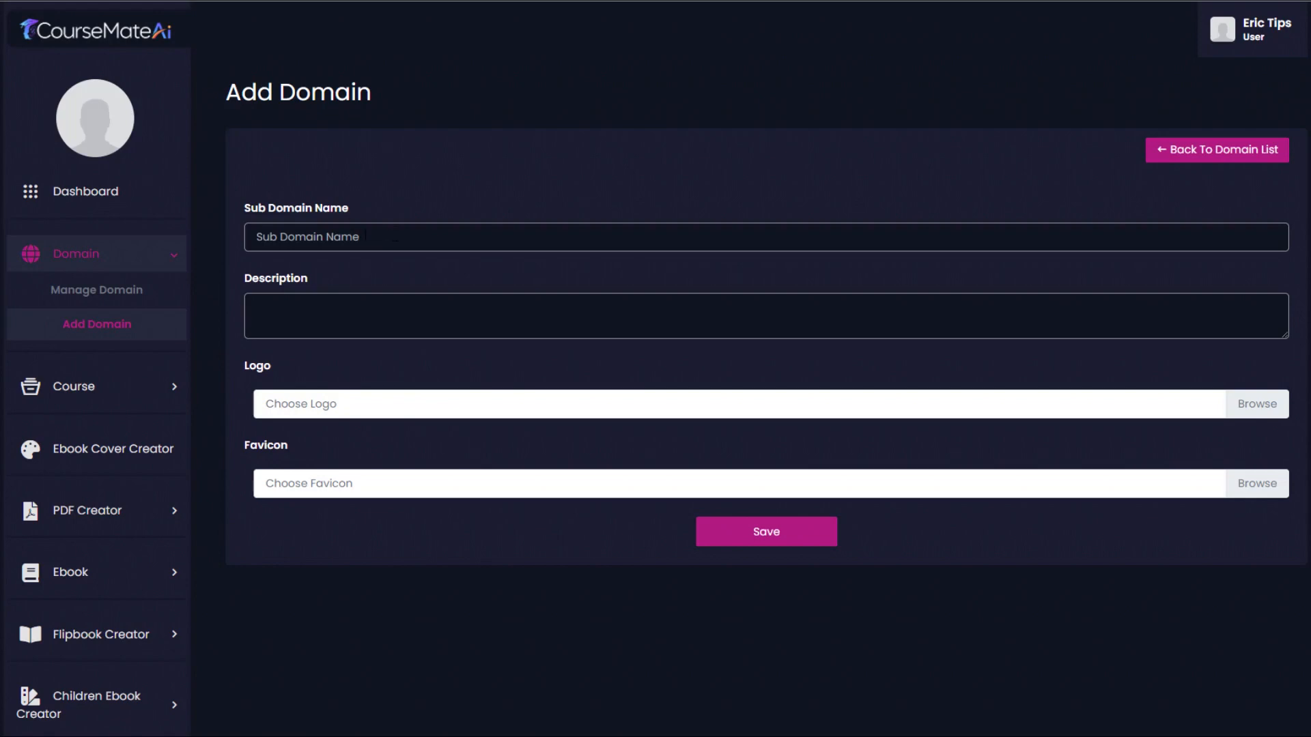
pyautogui.click(379, 235)
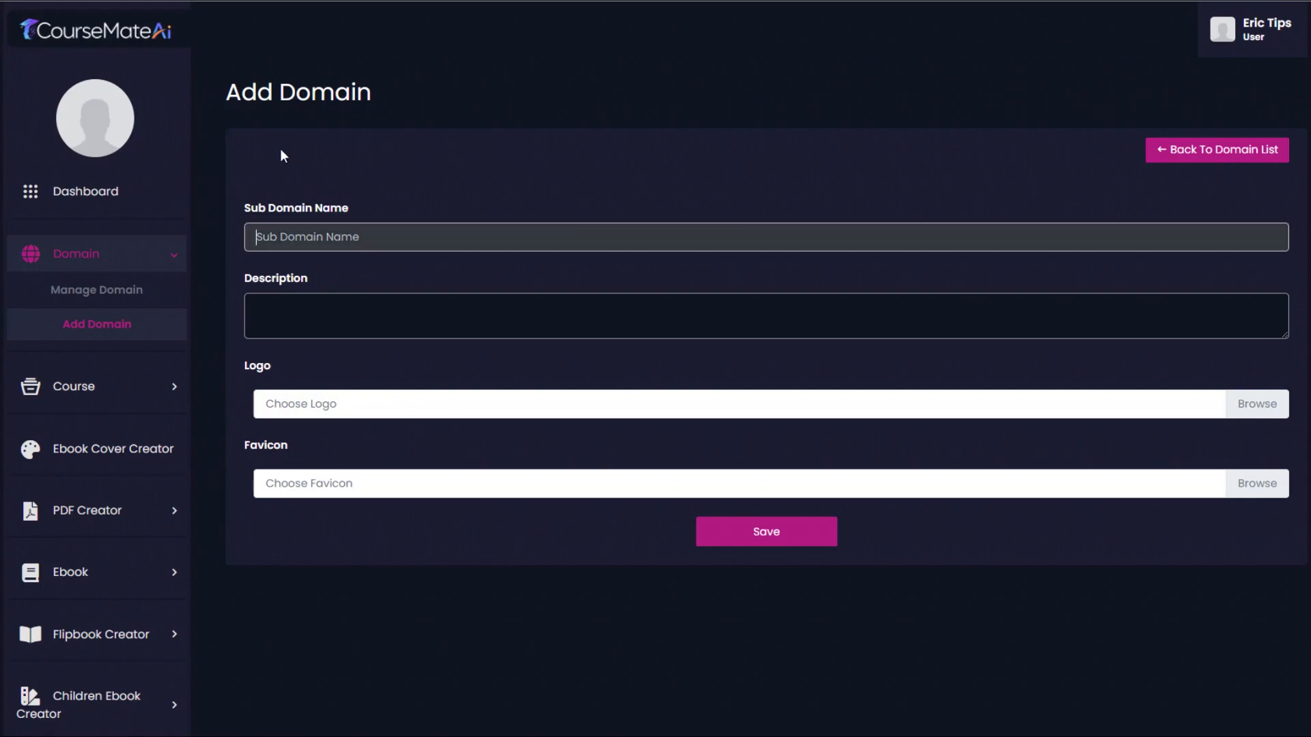
pyautogui.write('Survival')
pyautogui.click(311, 312)
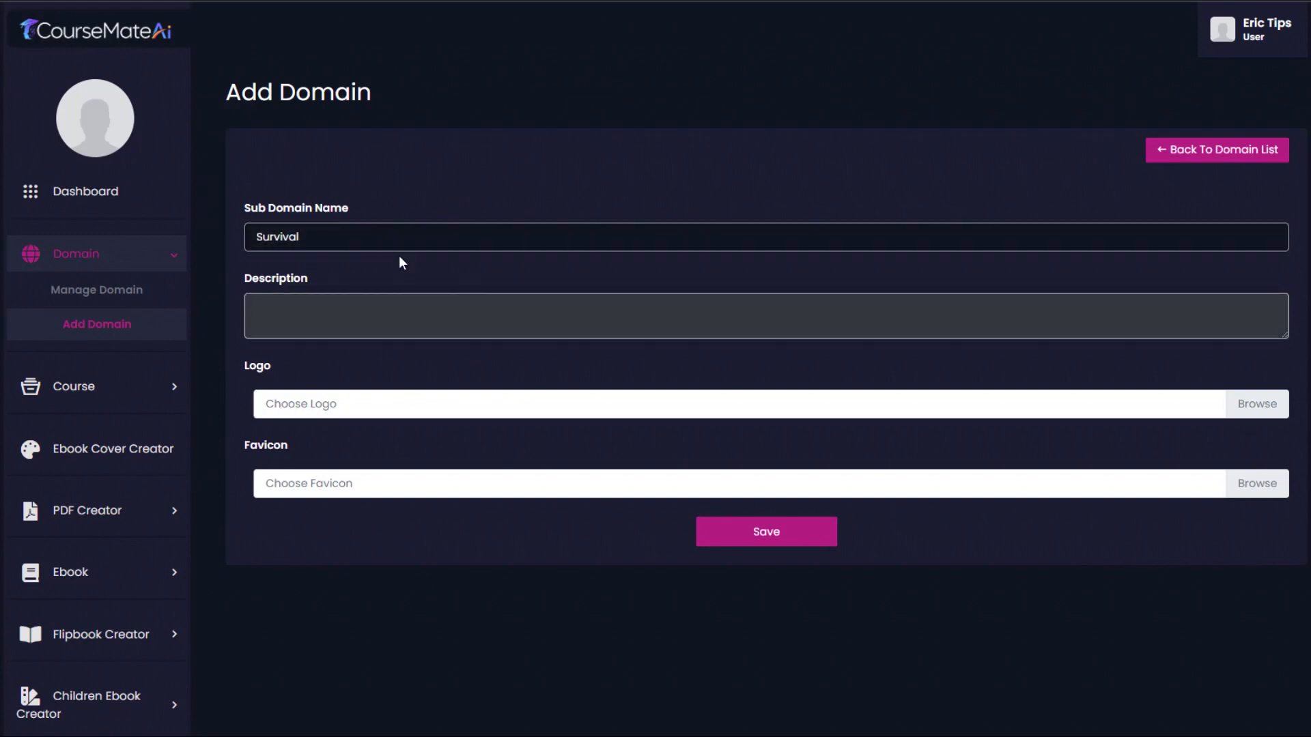
pyautogui.write('The survival and prepping courses that will keep you alive when things get crazy.')
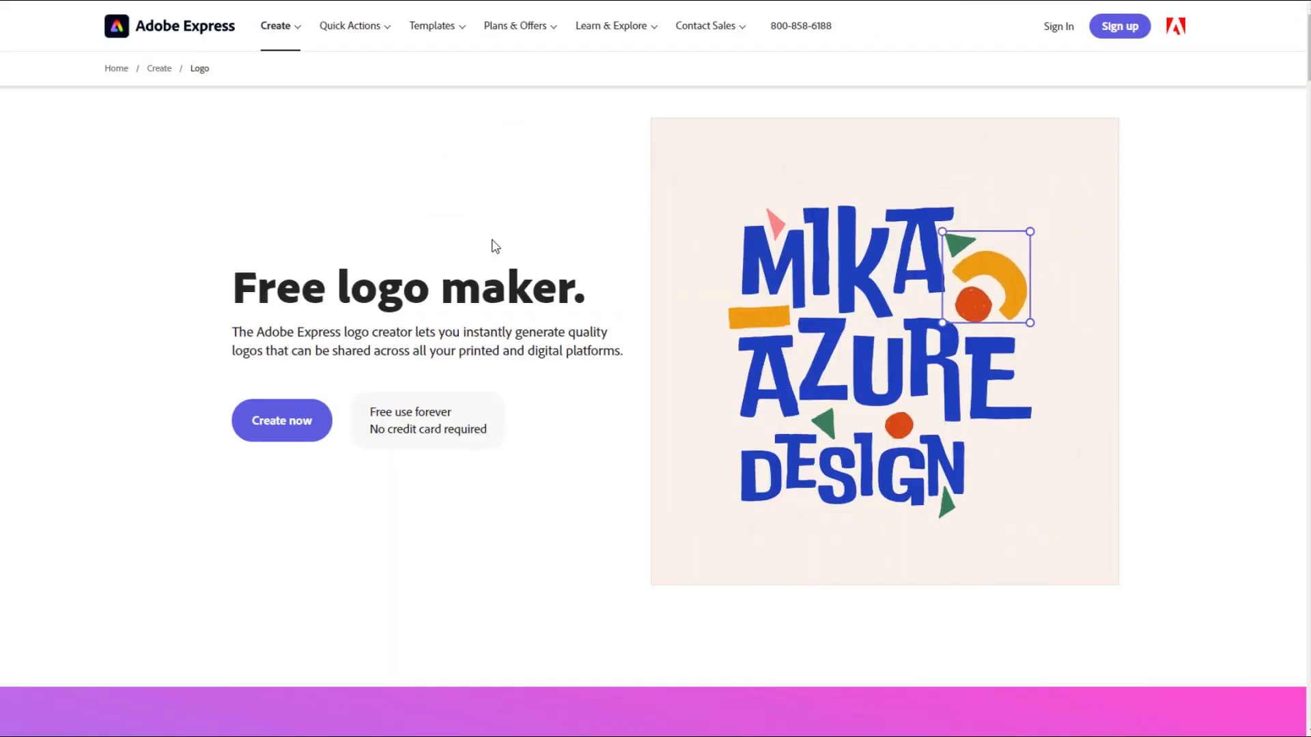
# - In Adobe Express Logo Maker, start a logo for an educational business called The Survival Academy, without a slogan, in the Elegant style
pyautogui.click(287, 424)
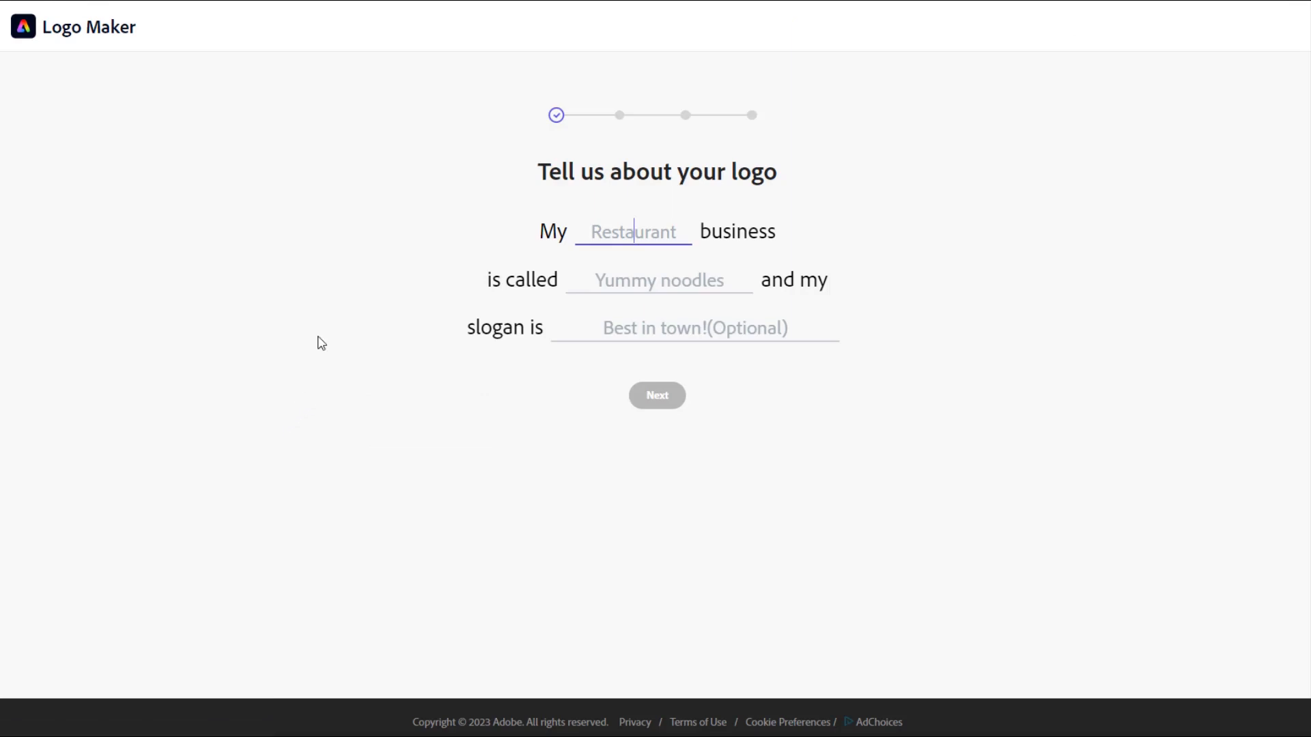
pyautogui.write('educational')
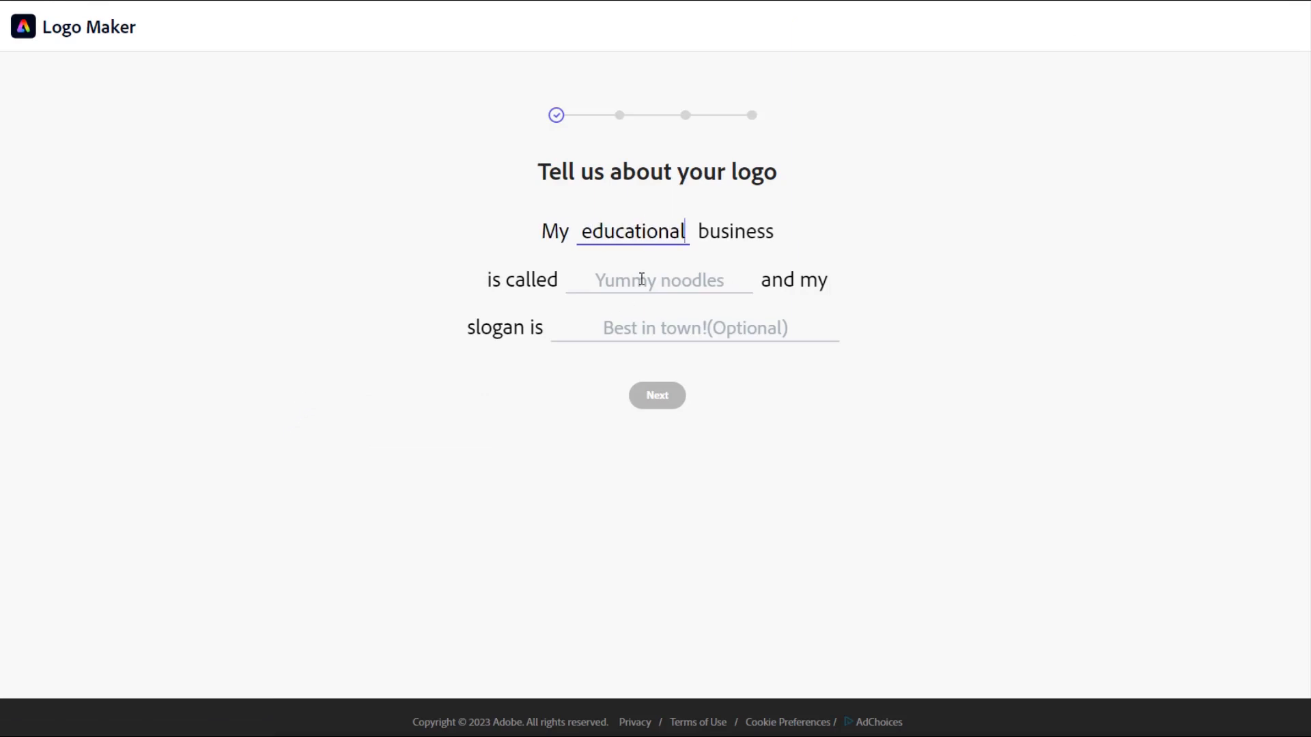
pyautogui.click(642, 280)
pyautogui.write('The Survival Academy')
pyautogui.click(575, 315)
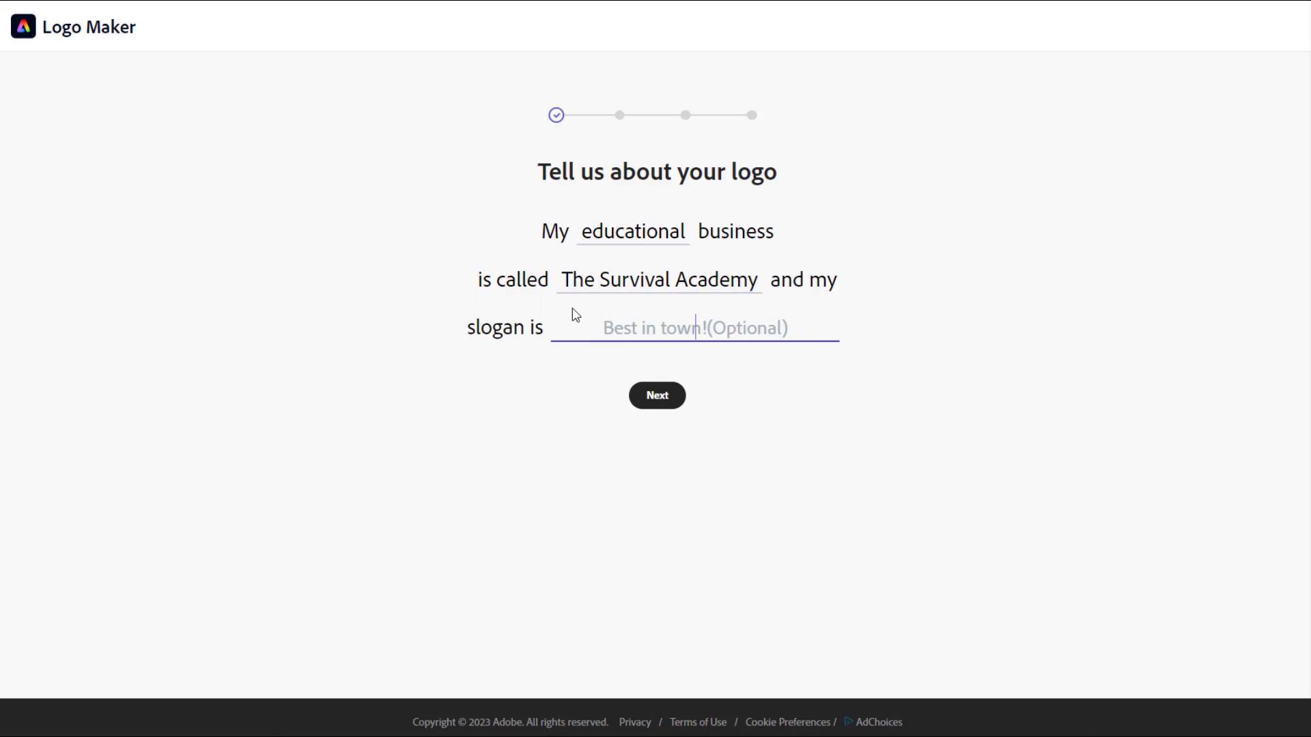
pyautogui.click(657, 396)
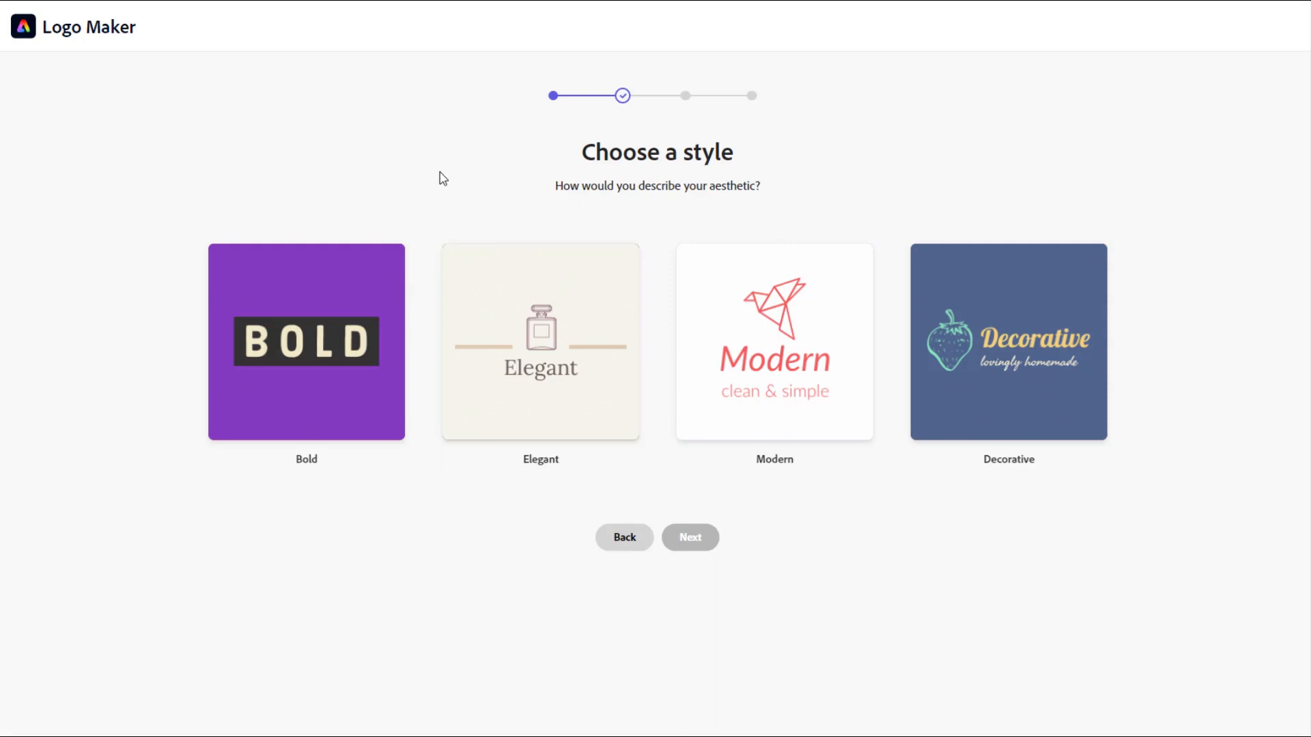
pyautogui.click(572, 358)
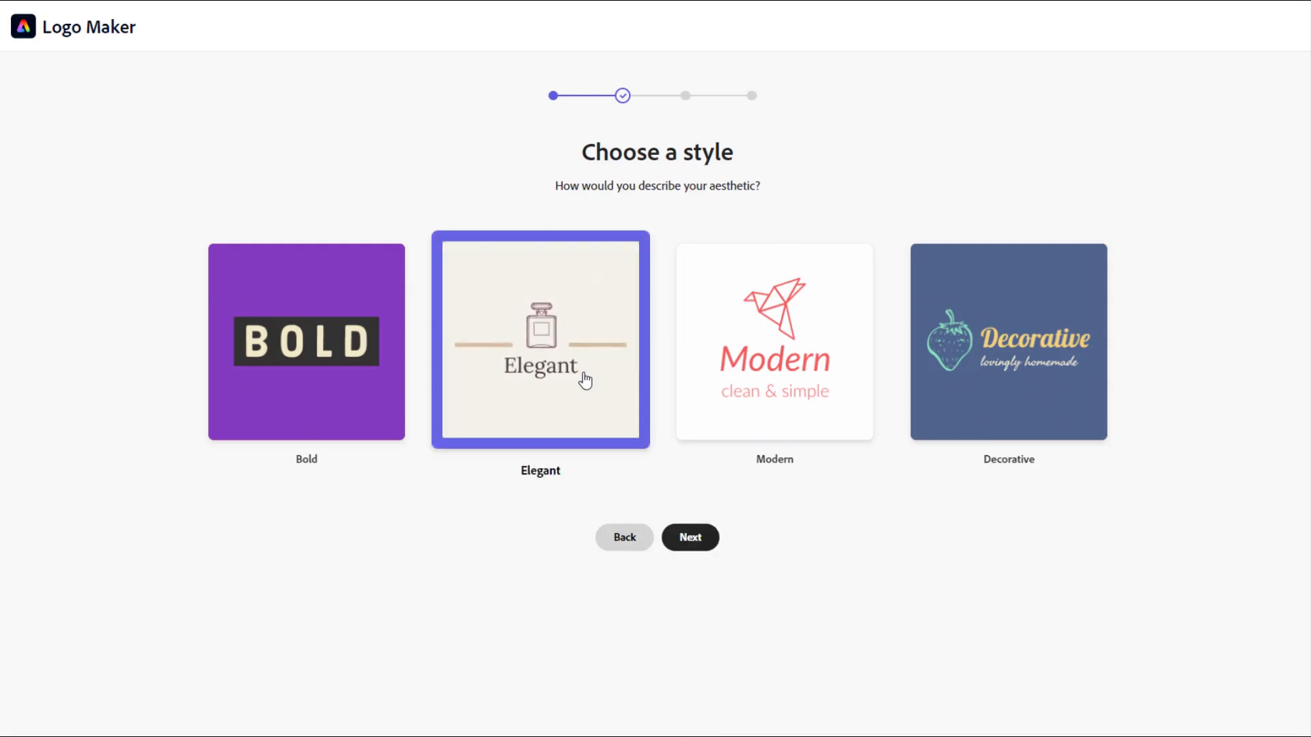
# - Search the free icons for "survive" and use the multi-blade pocket knife icon for the logo
pyautogui.write('survuve')
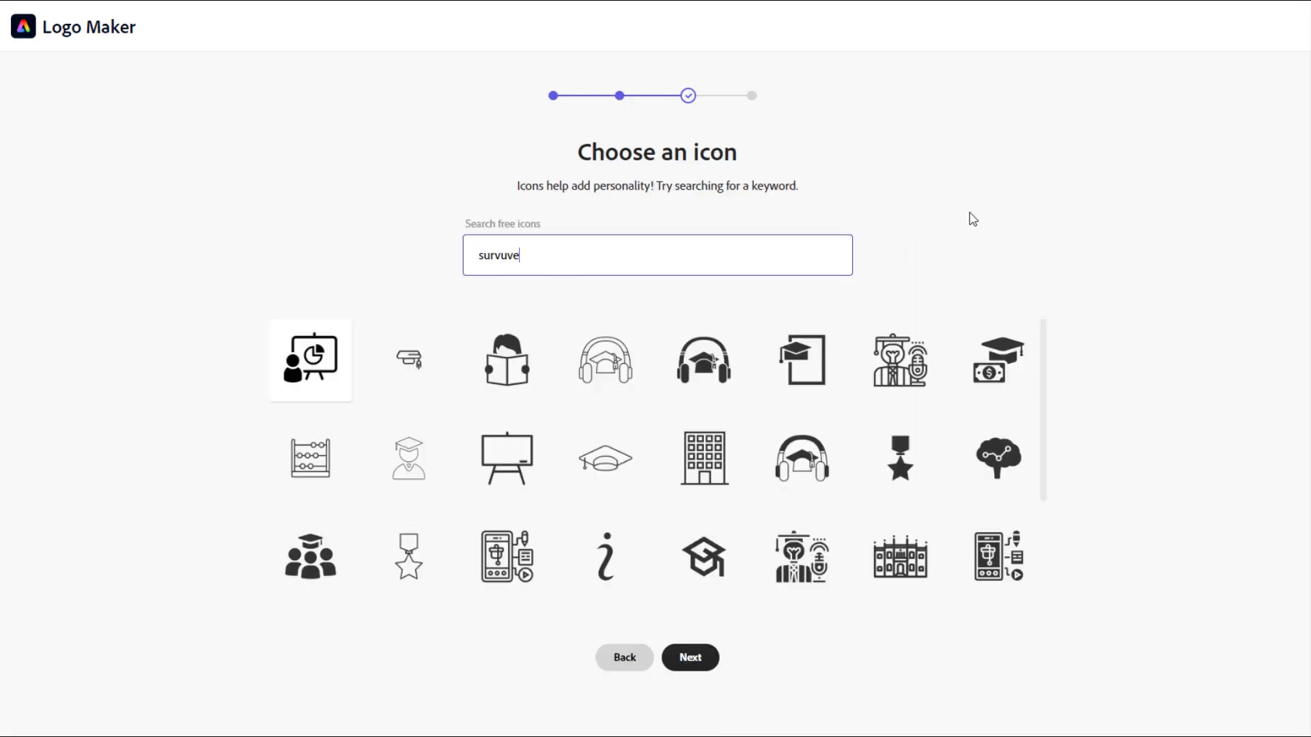
pyautogui.press('BackSpace')
pyautogui.press('BackSpace')
pyautogui.press('BackSpace')
pyautogui.write('ive')
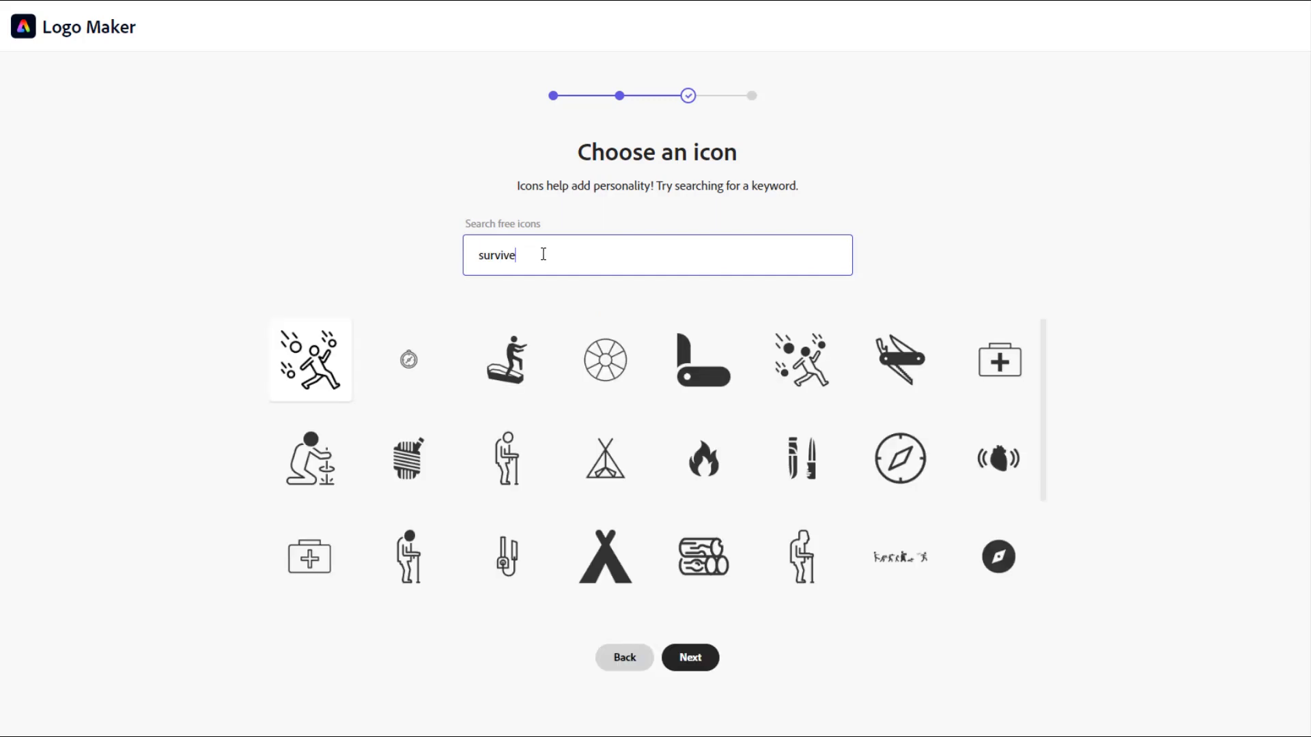
pyautogui.moveTo(1046, 349); pyautogui.dragTo(1032, 315)
pyautogui.click(896, 366)
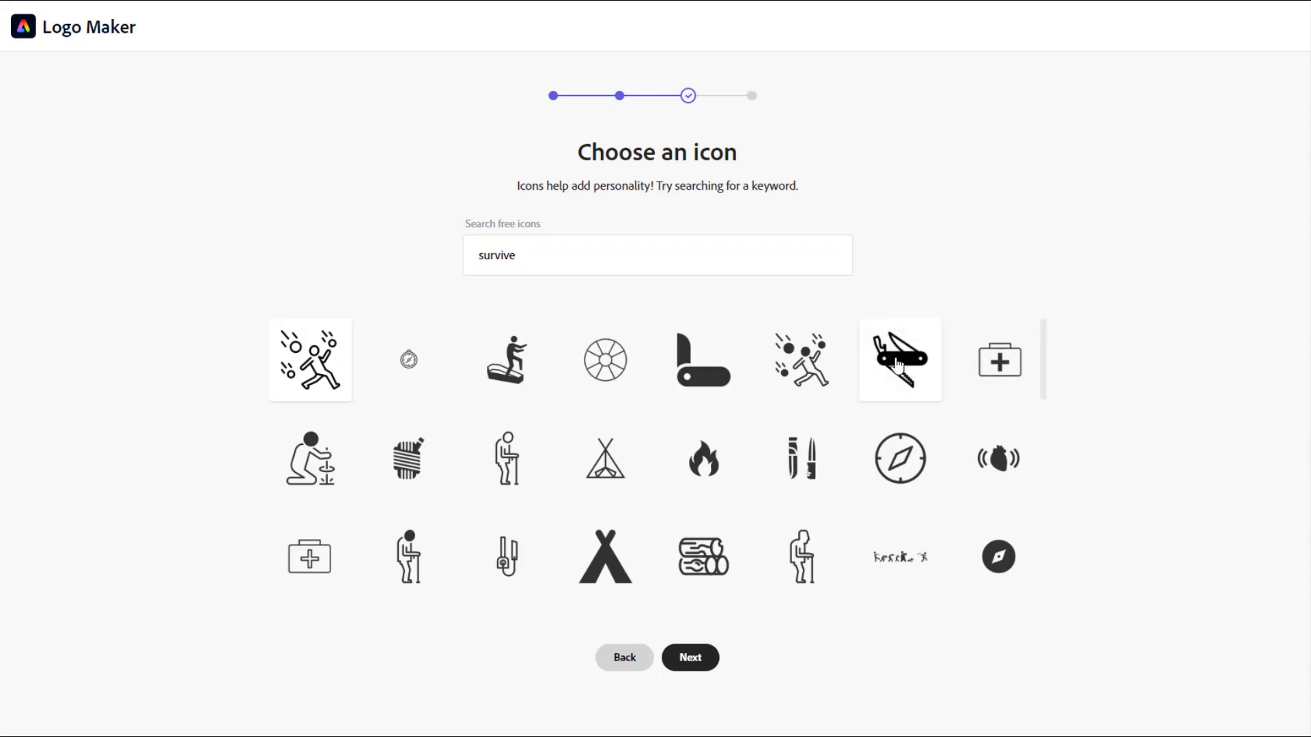
pyautogui.click(695, 661)
# - Choose for customization the light logo design with the knife between two horizontal lines above The Survival Academy
pyautogui.scroll(-8, 1287, 307)
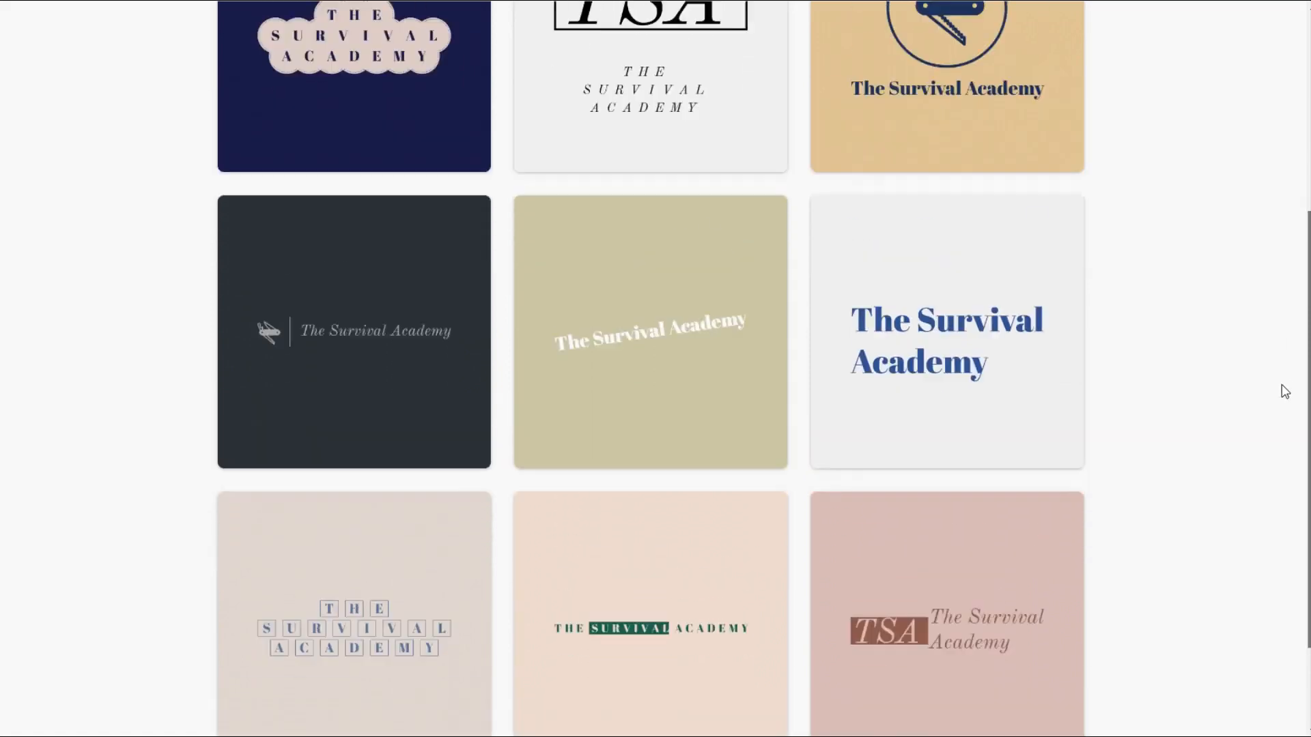
pyautogui.scroll(-4, 1279, 480)
pyautogui.scroll(-10, 1214, 471)
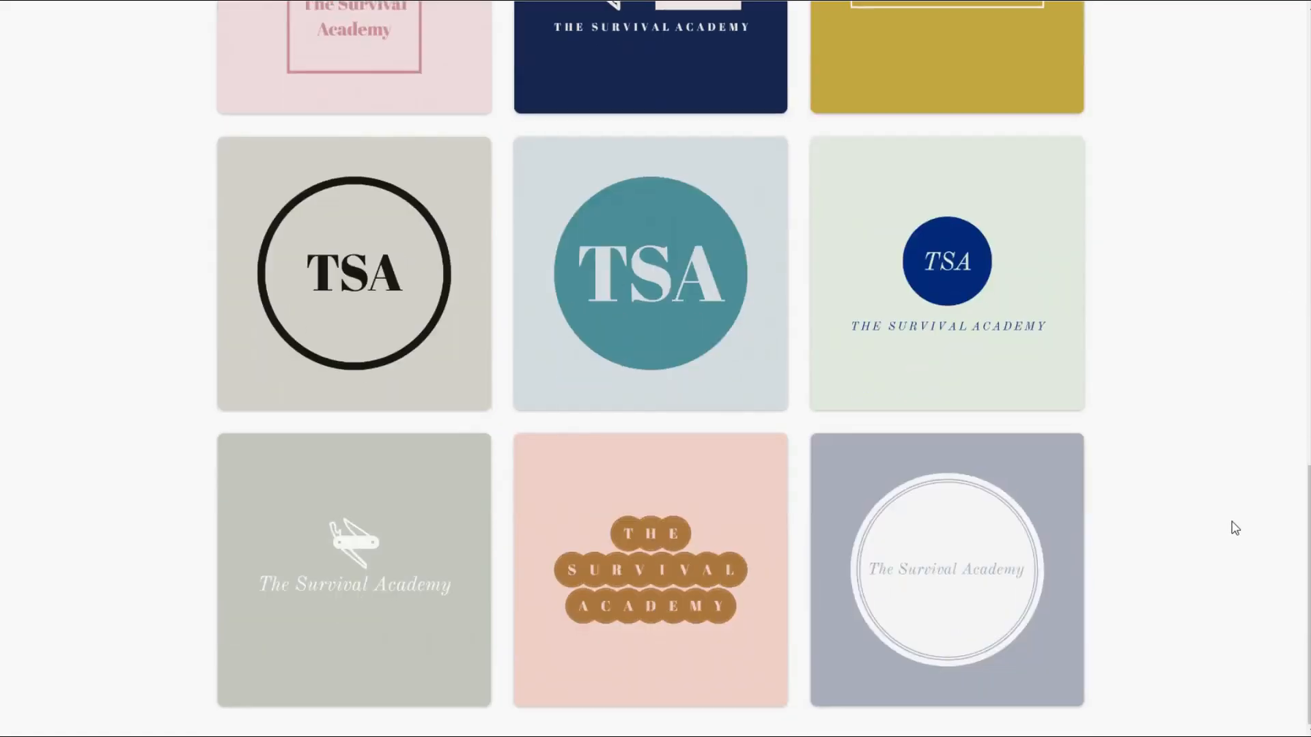
pyautogui.scroll(1, 1286, 589)
pyautogui.moveTo(356, 433)
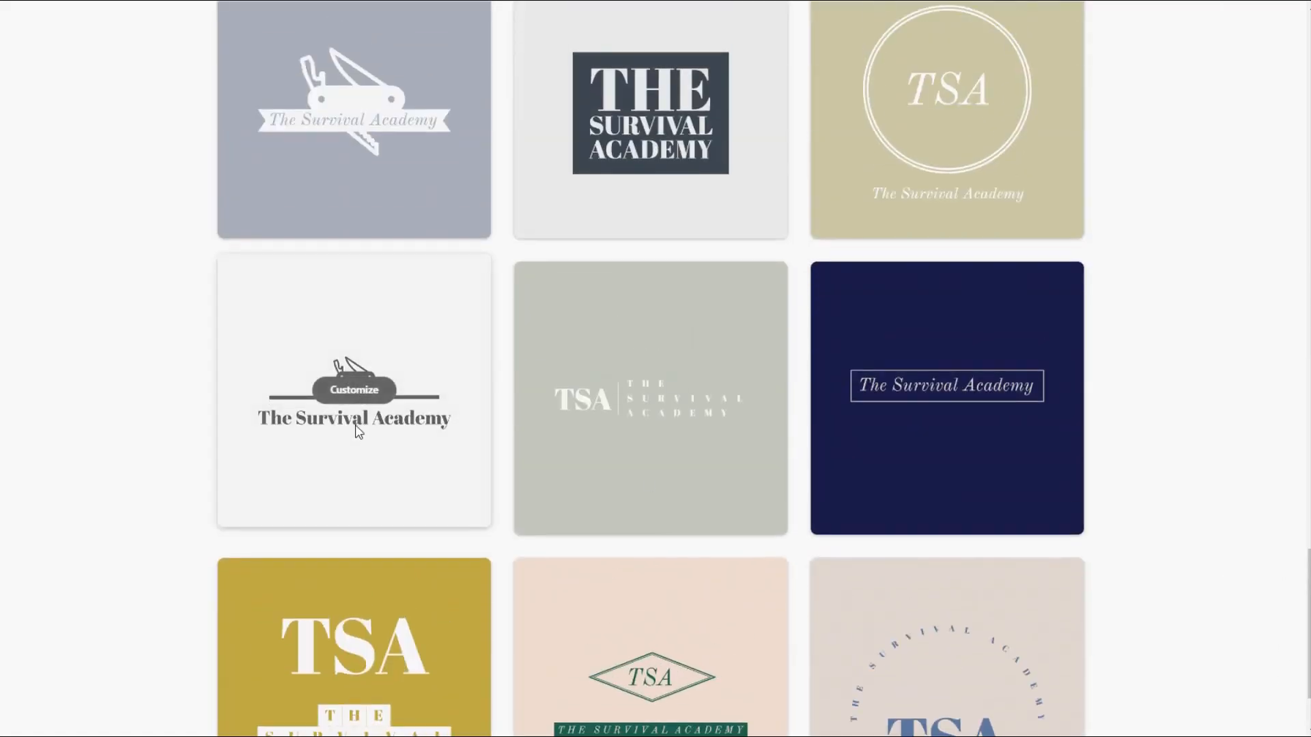
pyautogui.click(354, 390)
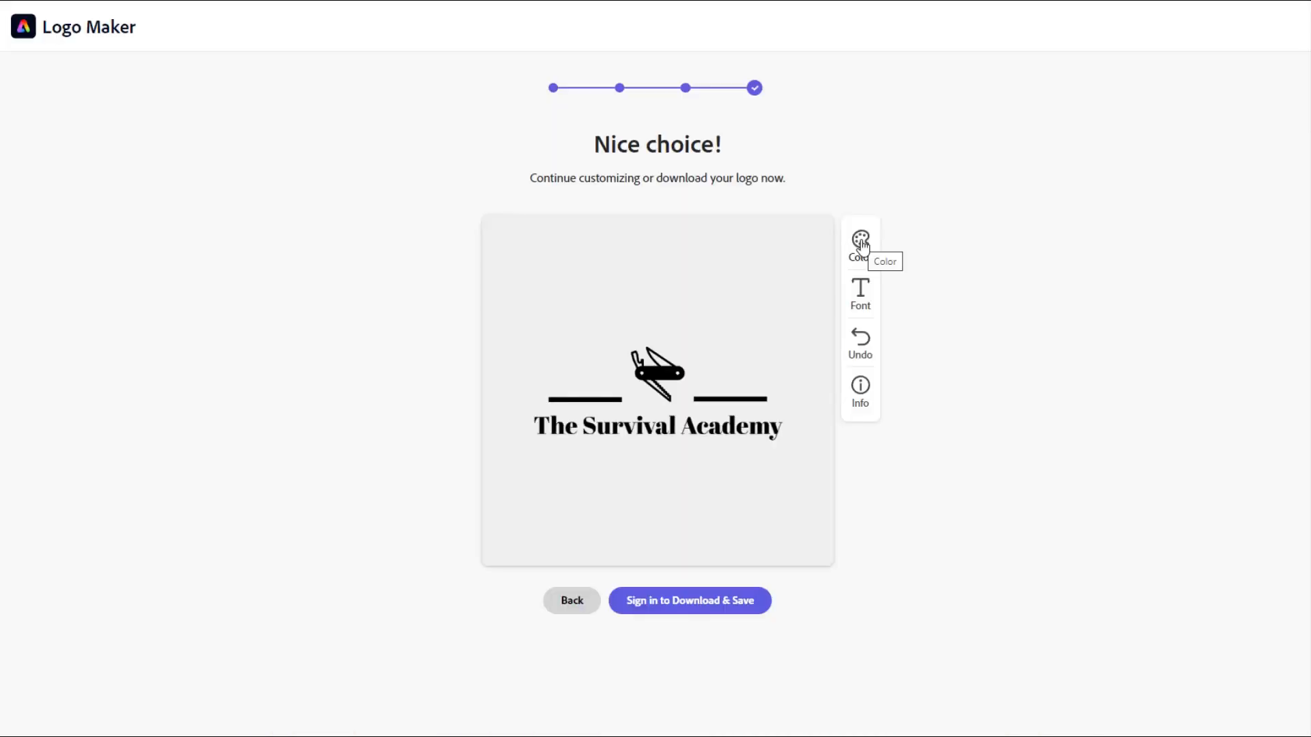
# - Change the logo's colors to pale pink artwork on a dark navy background and save the image as download.jpg
pyautogui.click(861, 240)
pyautogui.click(861, 240)
pyautogui.click(861, 242)
pyautogui.rightClick(671, 277)
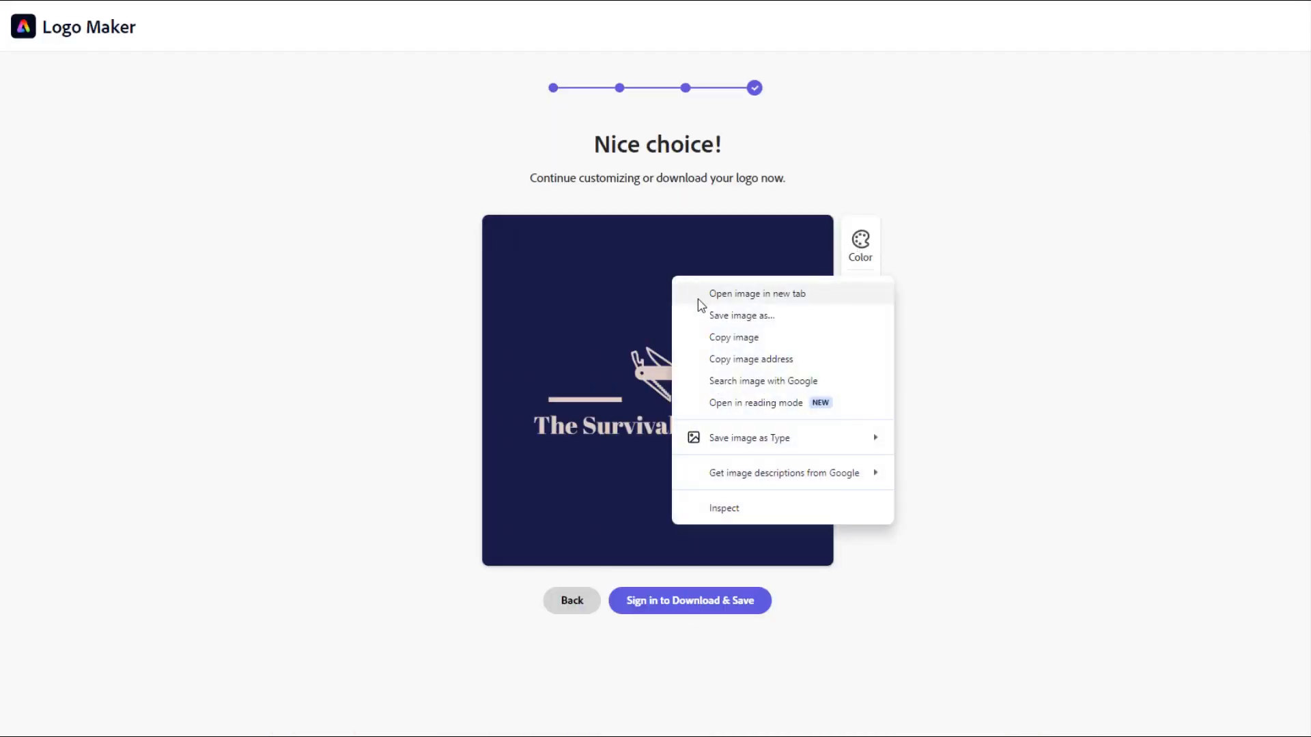
pyautogui.click(676, 312)
pyautogui.click(795, 573)
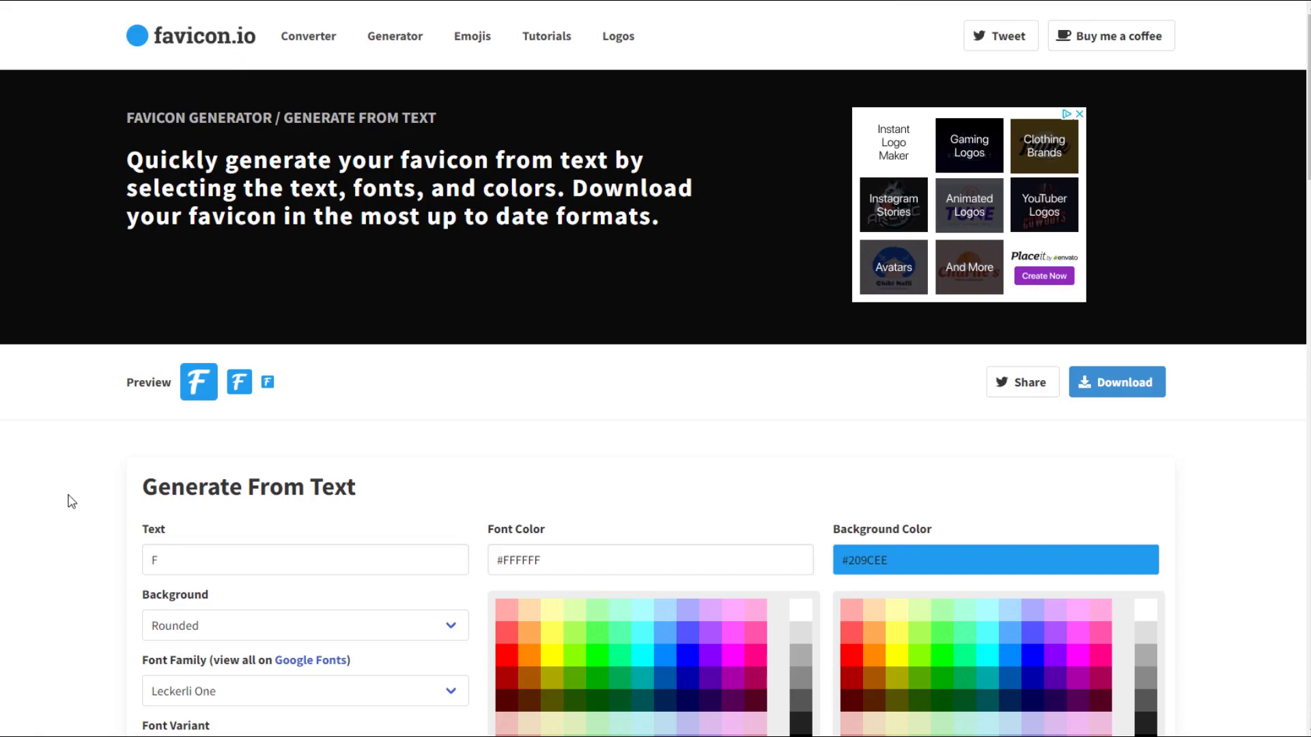
# - In favicon.io, set the favicon text to S with a Circle background and the Lemonada font family
pyautogui.scroll(-3, 71, 494)
pyautogui.moveTo(172, 326); pyautogui.dragTo(89, 311)
pyautogui.write('S')
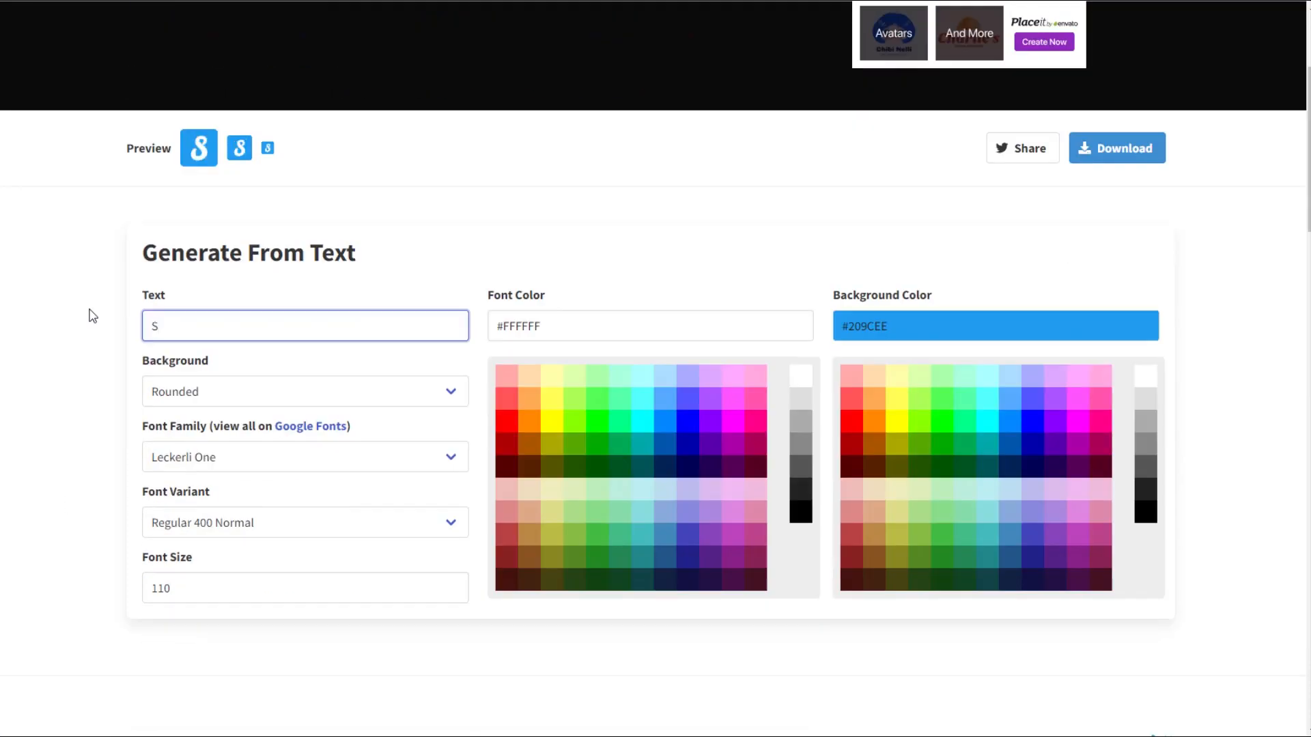
pyautogui.click(219, 391)
pyautogui.click(219, 432)
pyautogui.click(225, 456)
pyautogui.scroll(6, 230, 403)
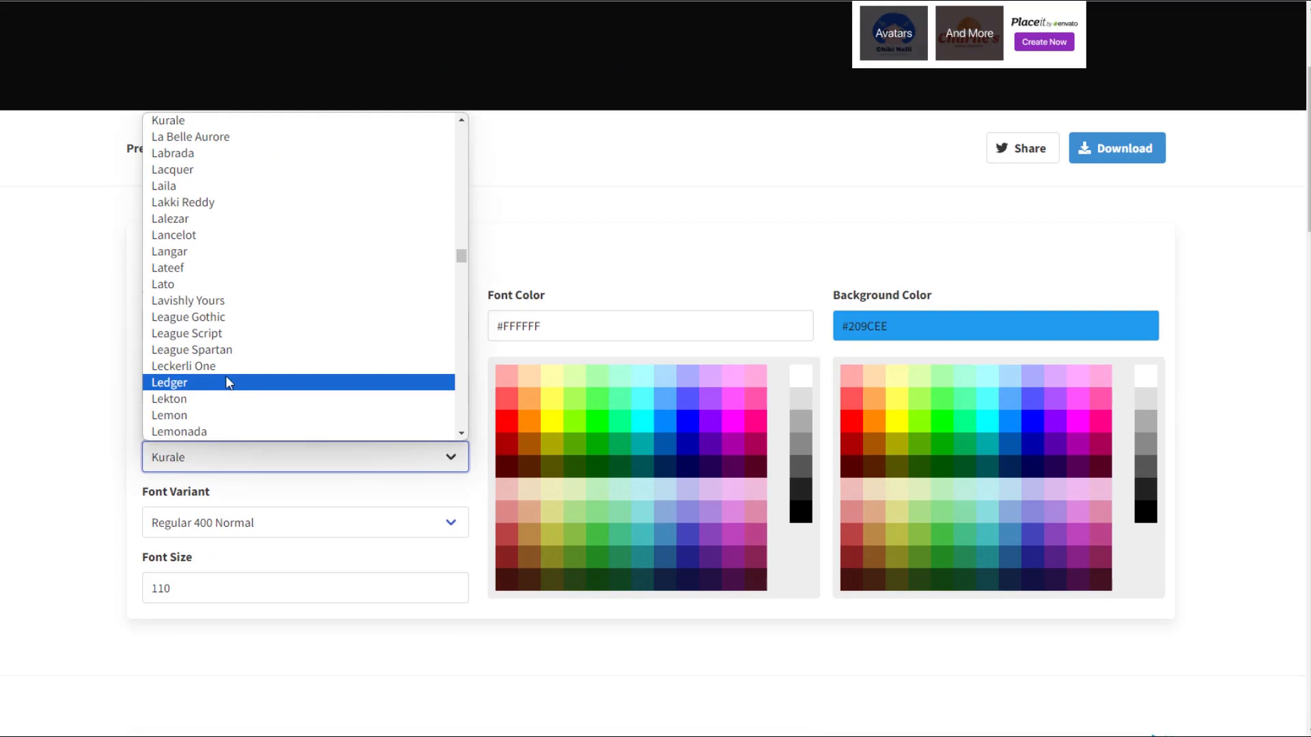
pyautogui.click(187, 430)
# - Set the favicon's font color to white (#FFF) and its background color to orange, and download it
pyautogui.click(531, 422)
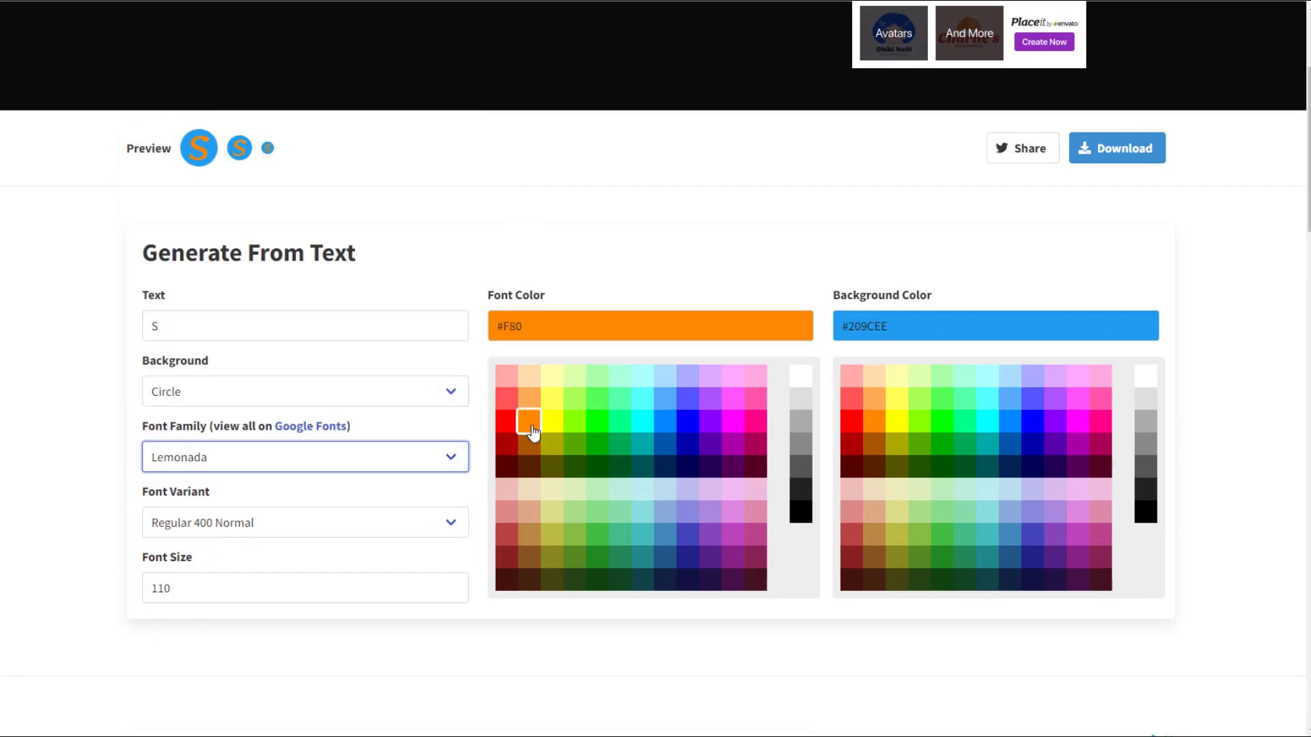
pyautogui.click(802, 376)
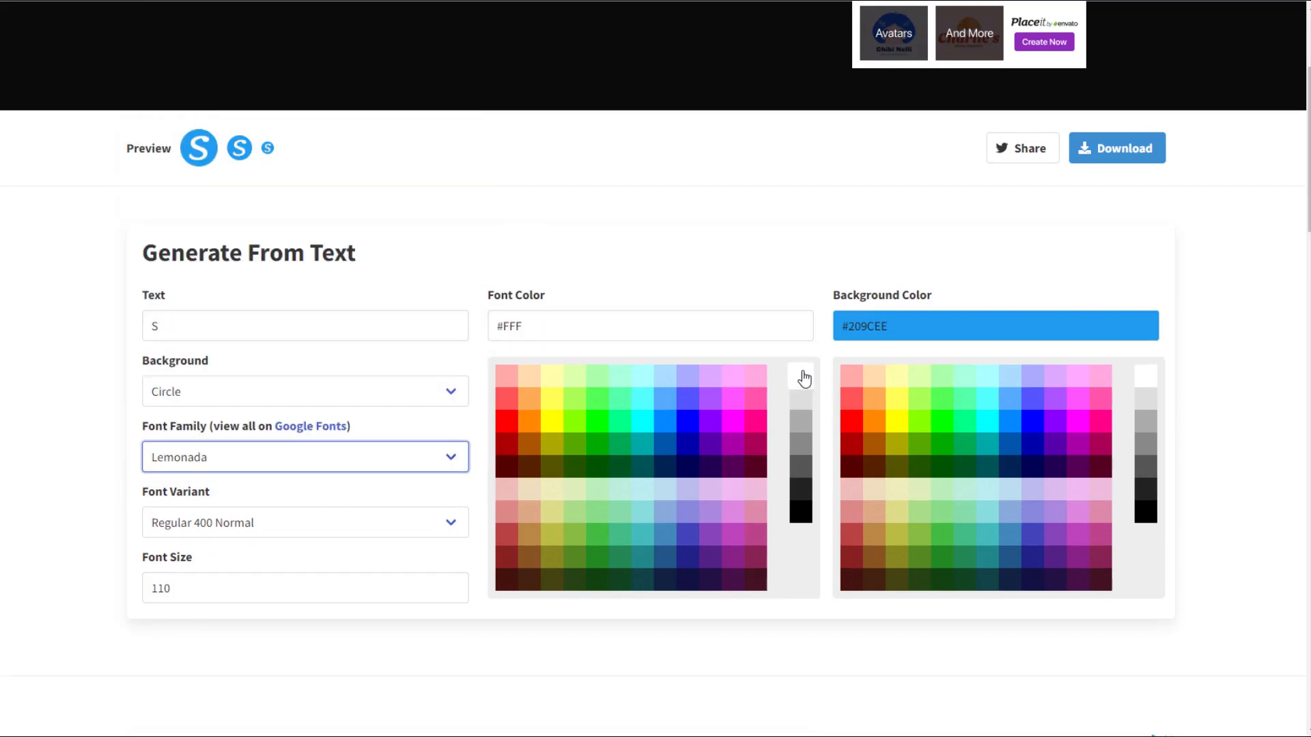
pyautogui.click(876, 423)
pyautogui.click(1137, 149)
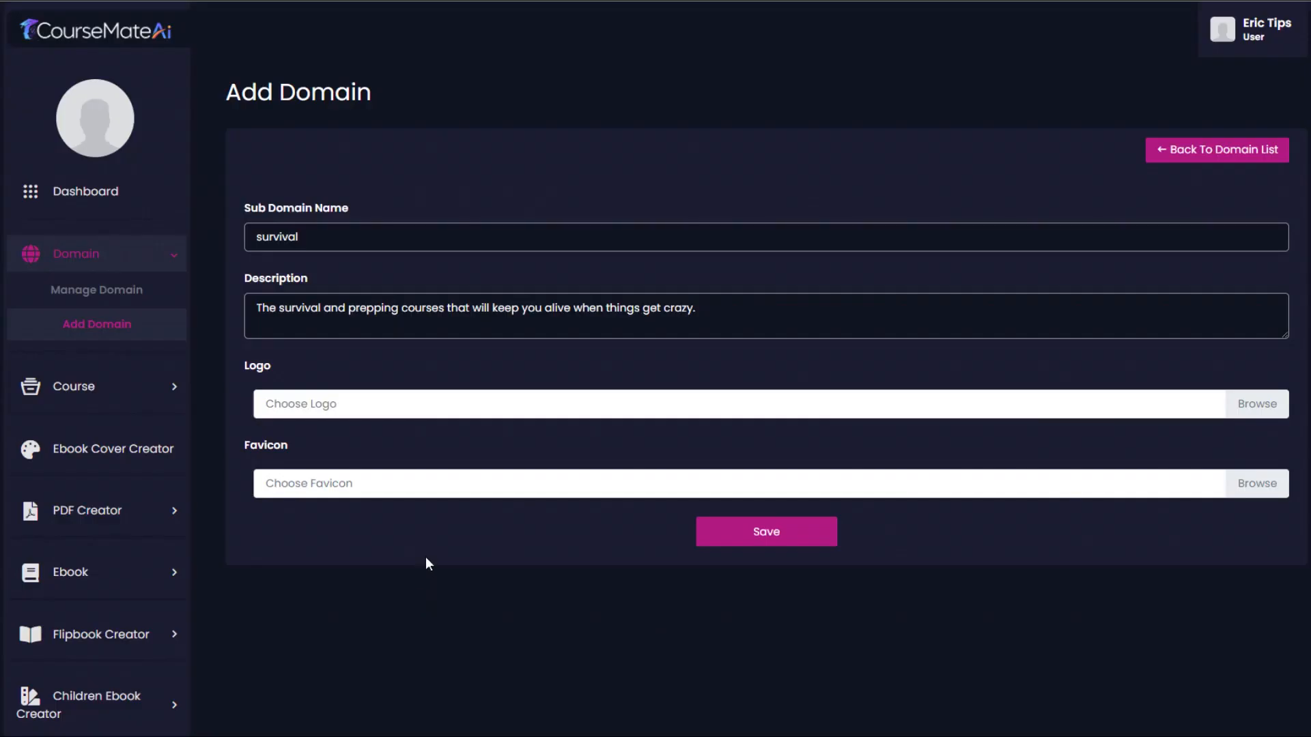
# - Back in CourseMateAi, upload download.jpg as the domain's logo and favicon.ico as its favicon, and save the domain
pyautogui.click(416, 408)
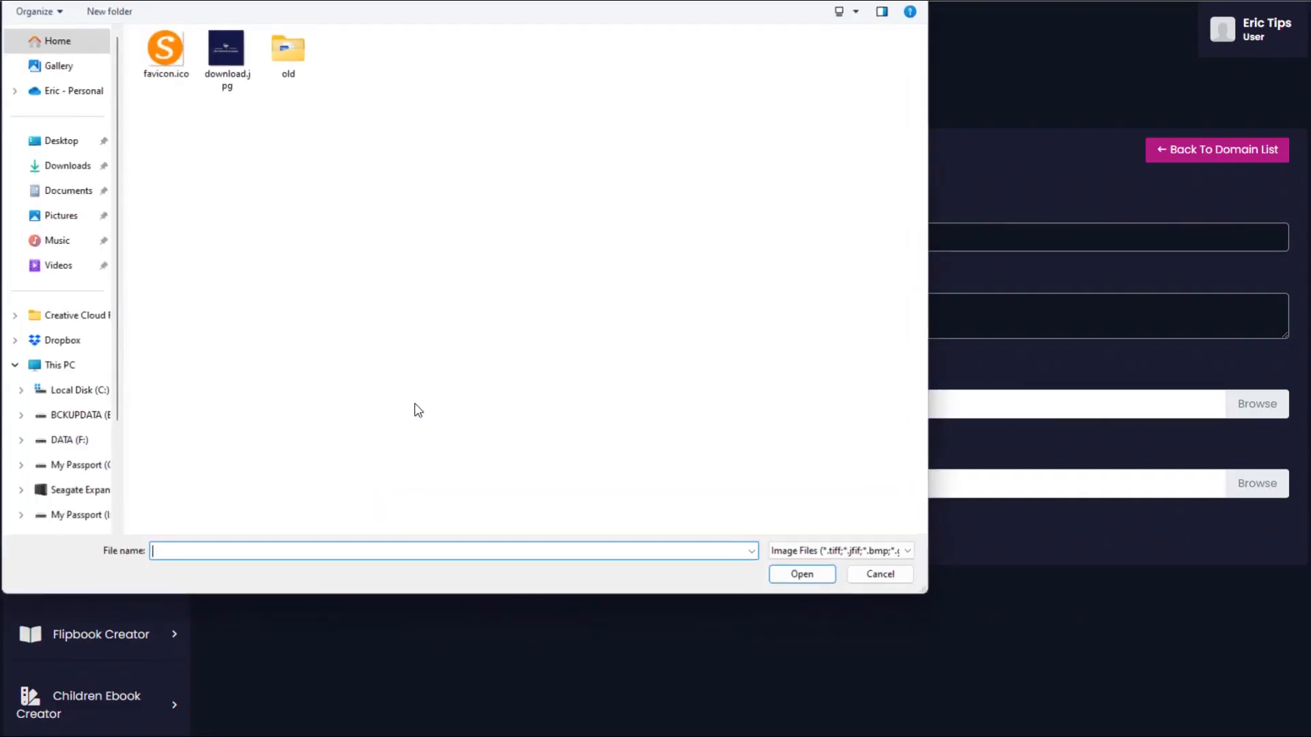
pyautogui.doubleClick(232, 58)
pyautogui.click(429, 645)
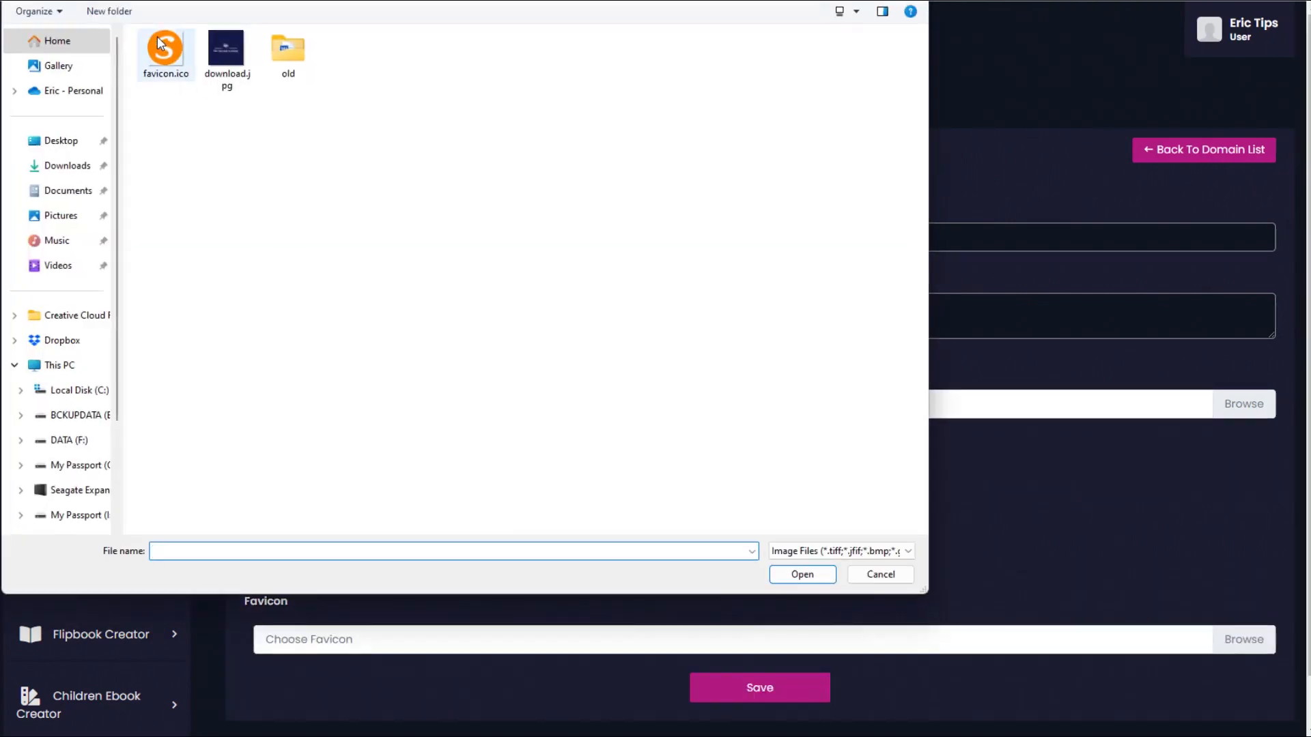
pyautogui.doubleClick(170, 53)
pyautogui.scroll(-2, 764, 677)
pyautogui.click(760, 635)
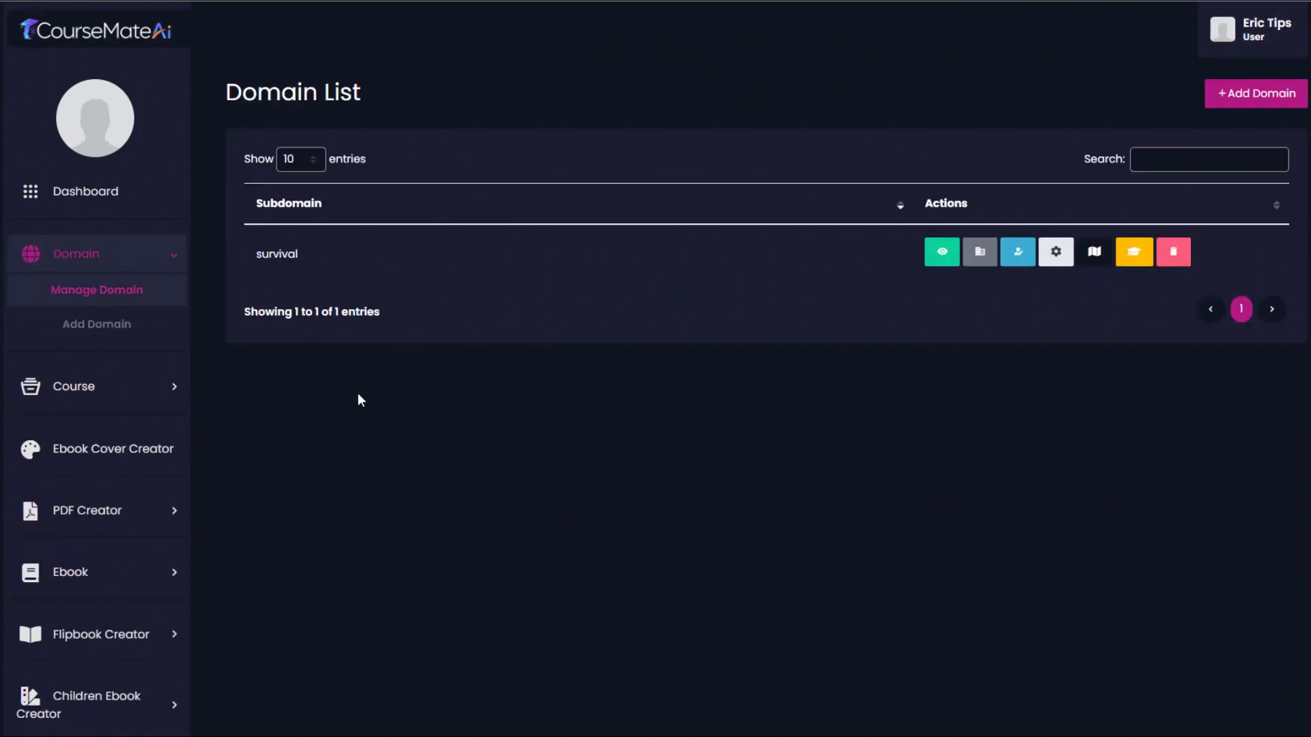
# - Start a new course category and assign it to the survival domain site
pyautogui.click(82, 386)
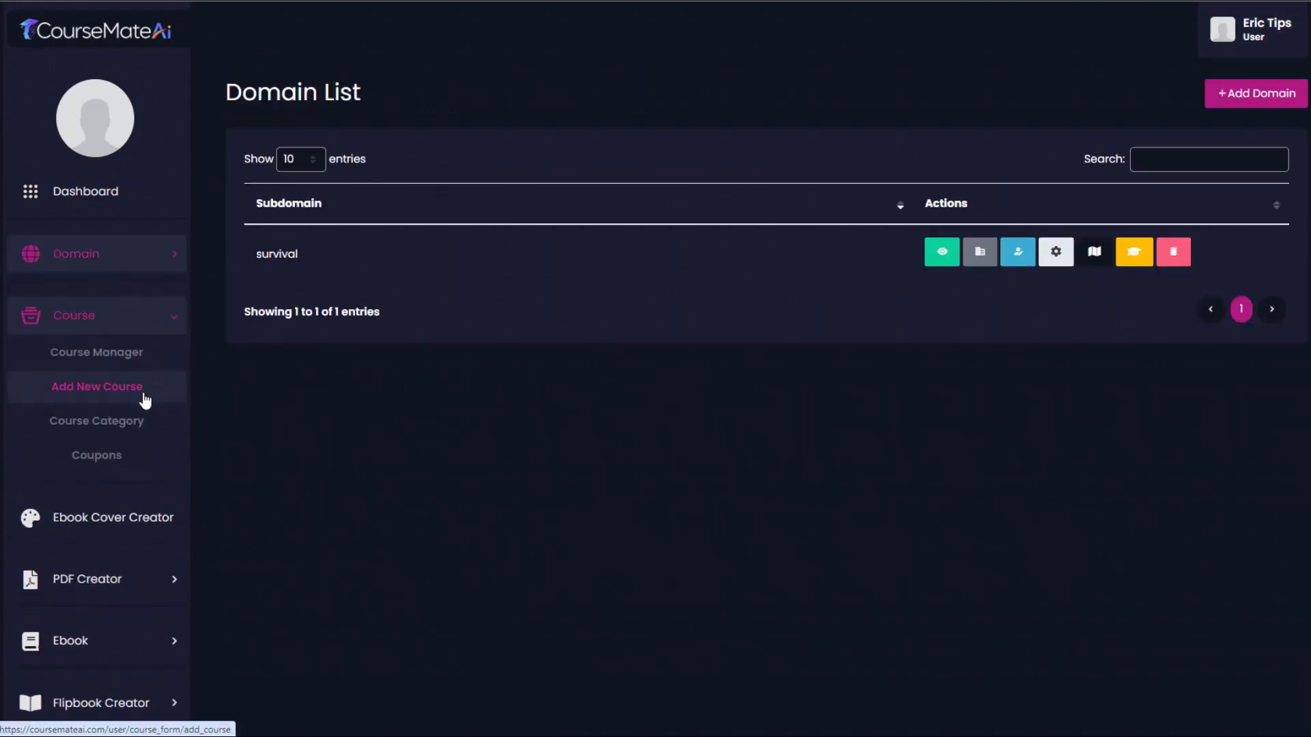
pyautogui.click(126, 427)
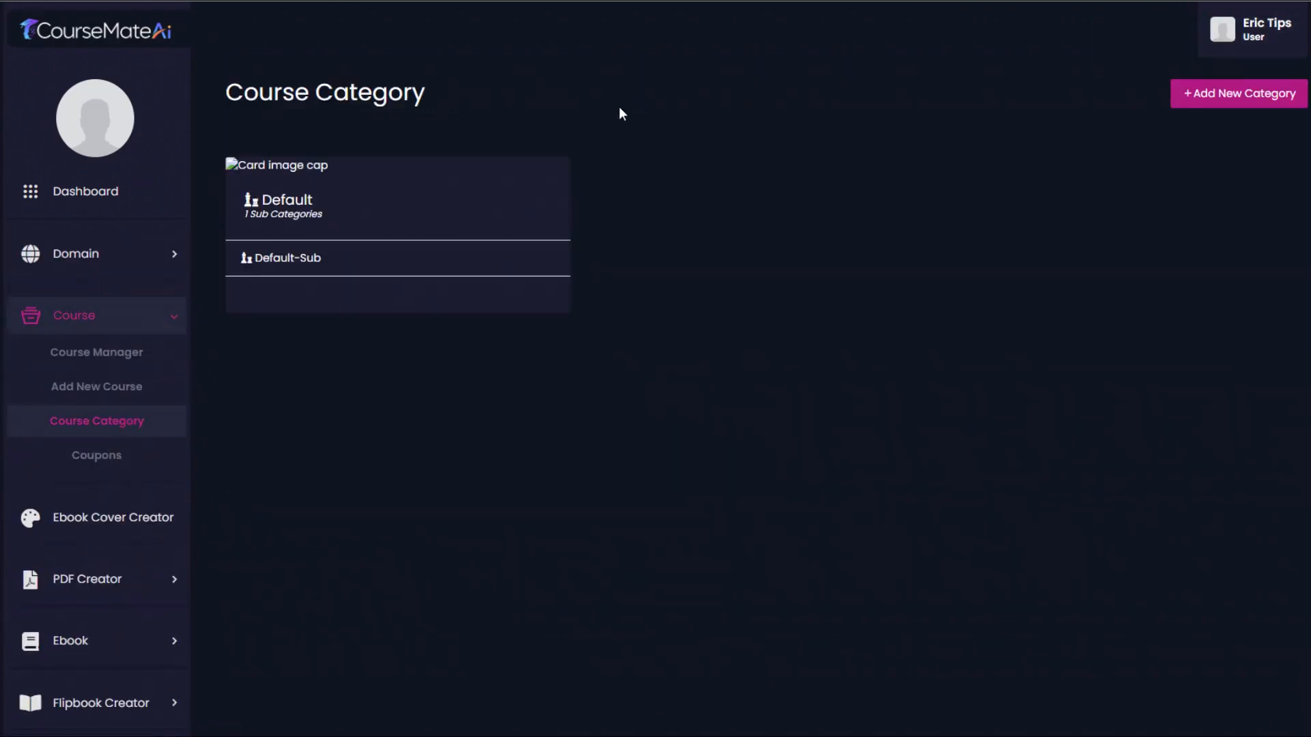
pyautogui.click(1218, 99)
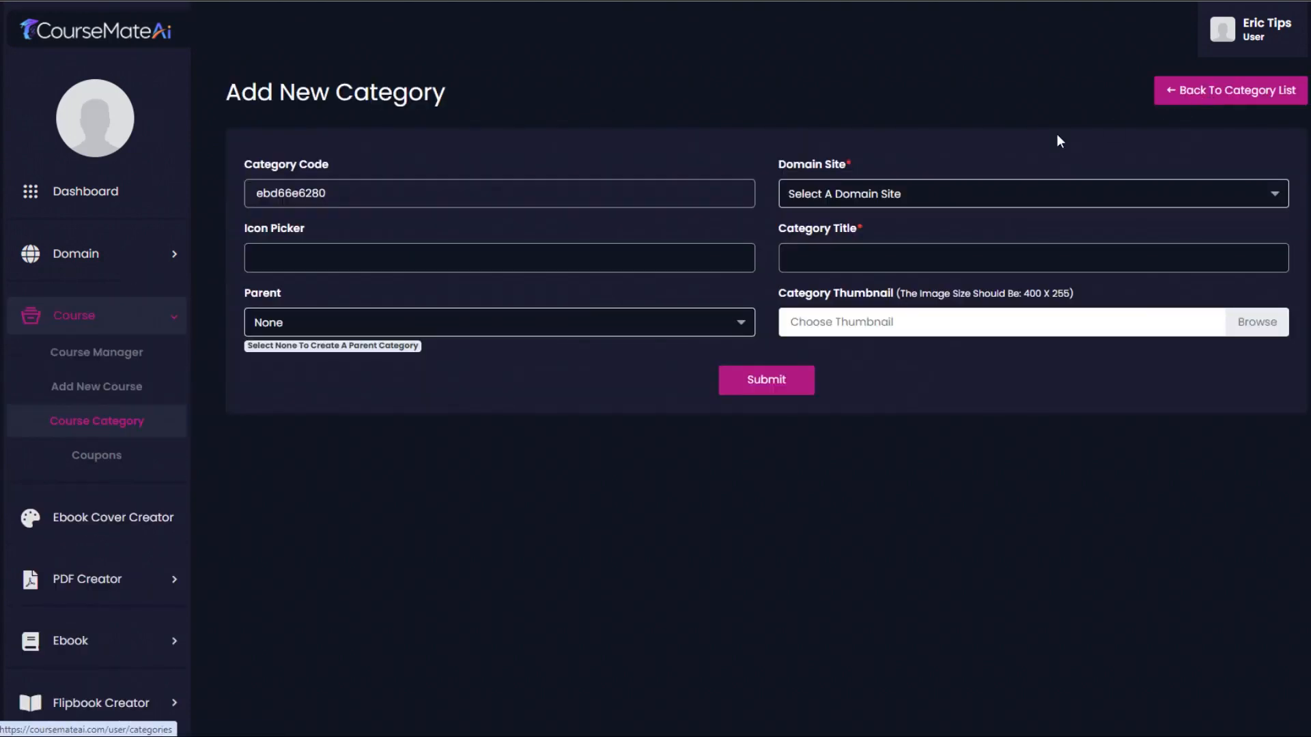
pyautogui.doubleClick(374, 192)
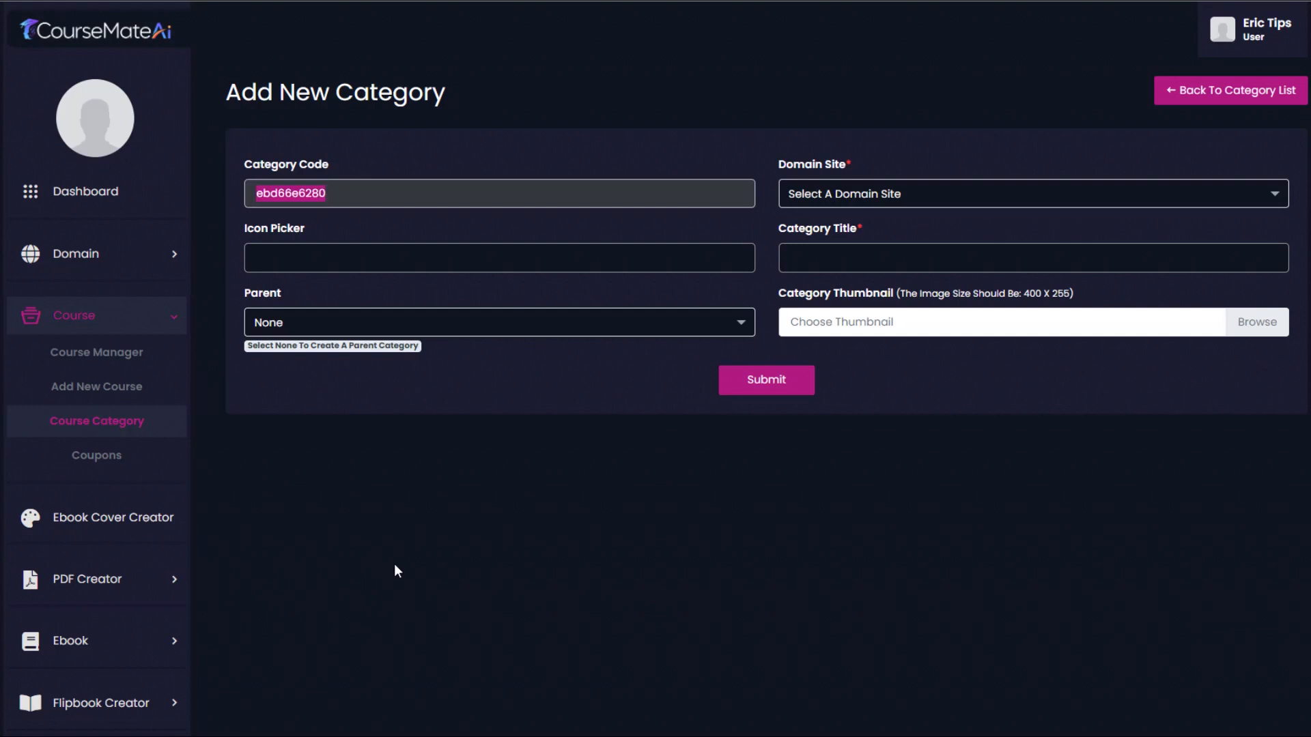
pyautogui.click(965, 197)
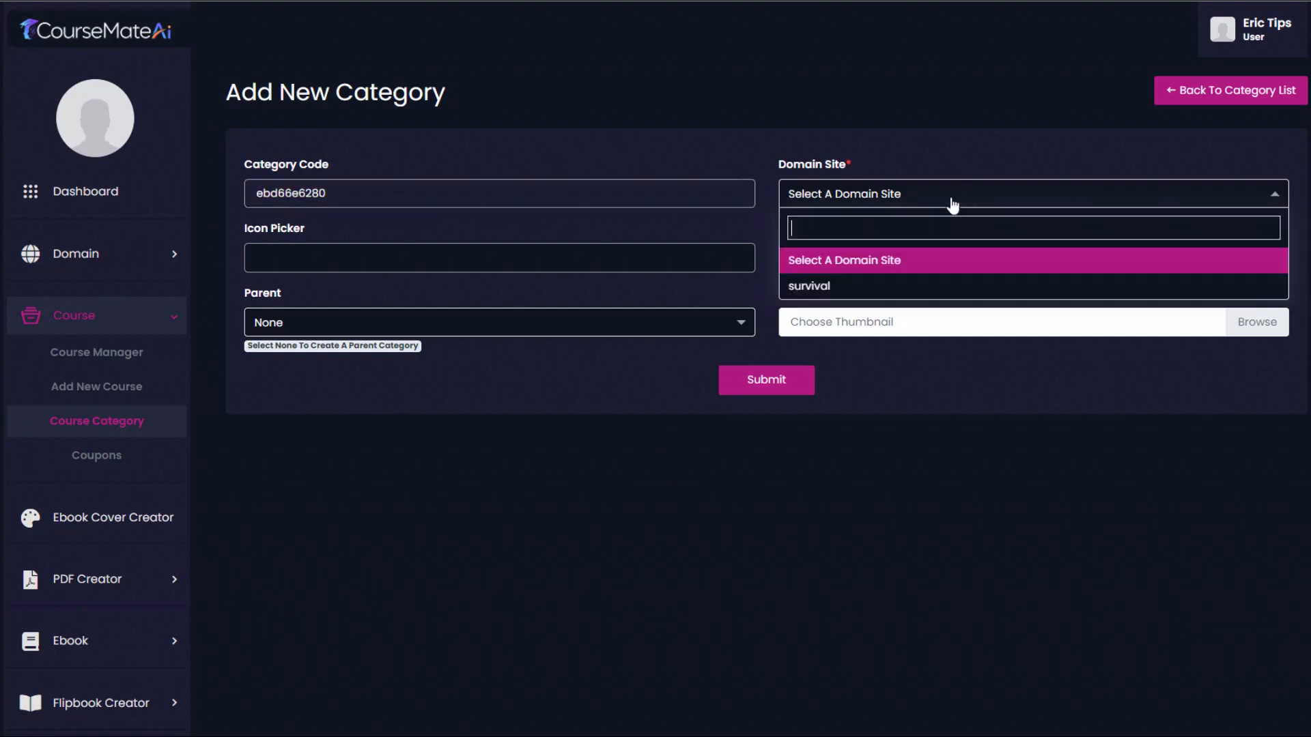
pyautogui.click(851, 294)
# - Give the category the fab fa-accusoft icon and the title Prepper Guides, and submit it
pyautogui.click(471, 258)
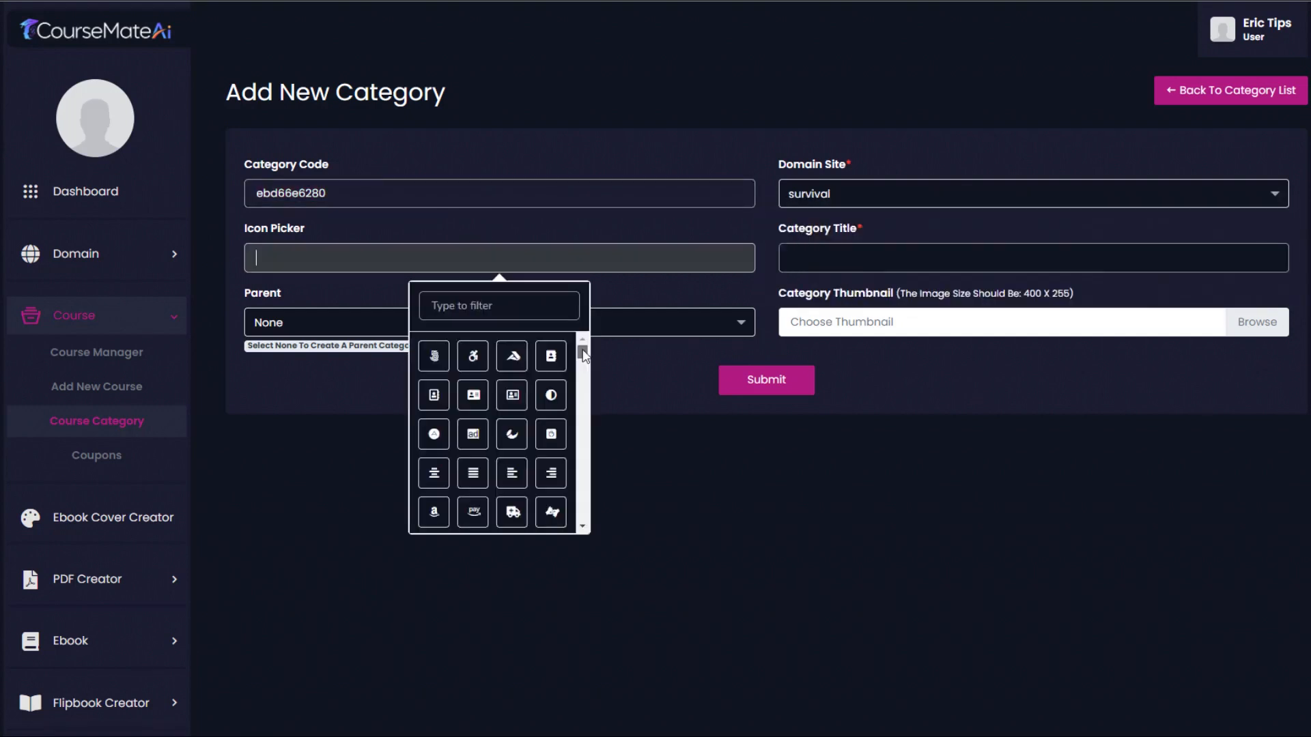
pyautogui.click(513, 358)
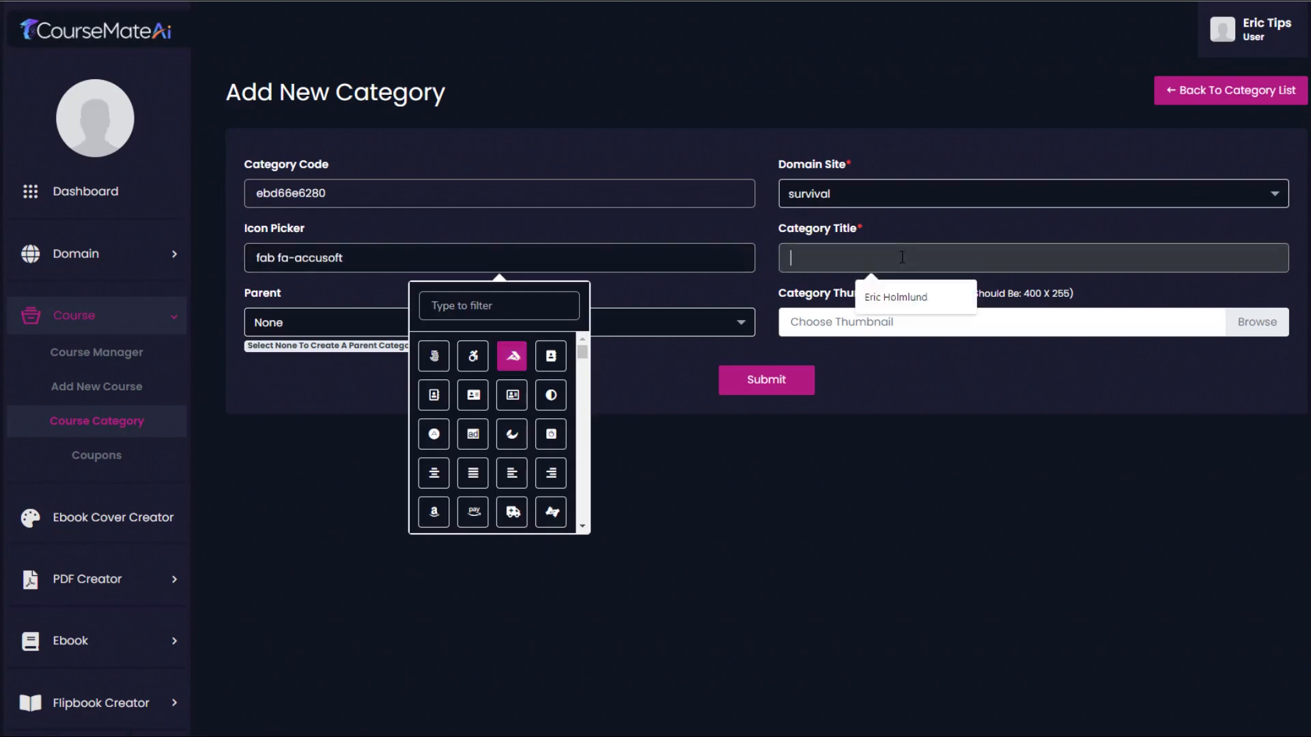
pyautogui.click(849, 258)
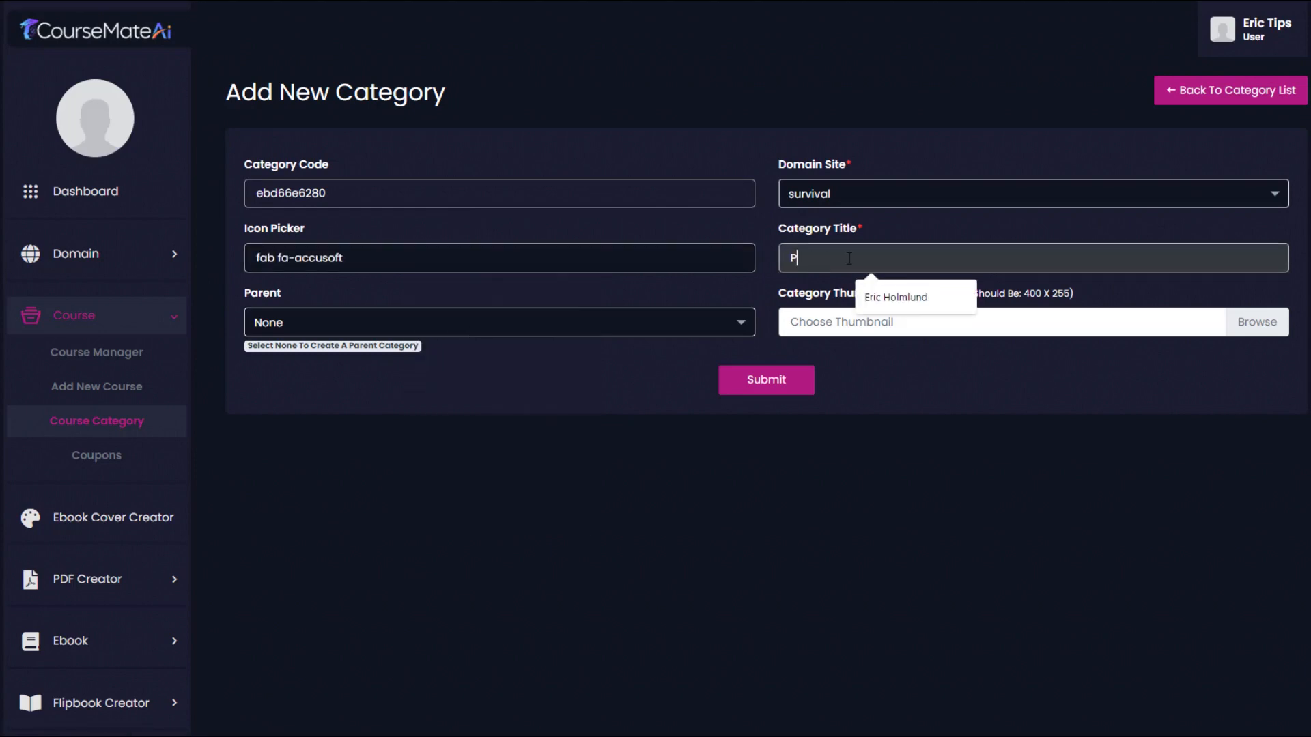
pyautogui.write('Prepper Guides')
pyautogui.click(772, 382)
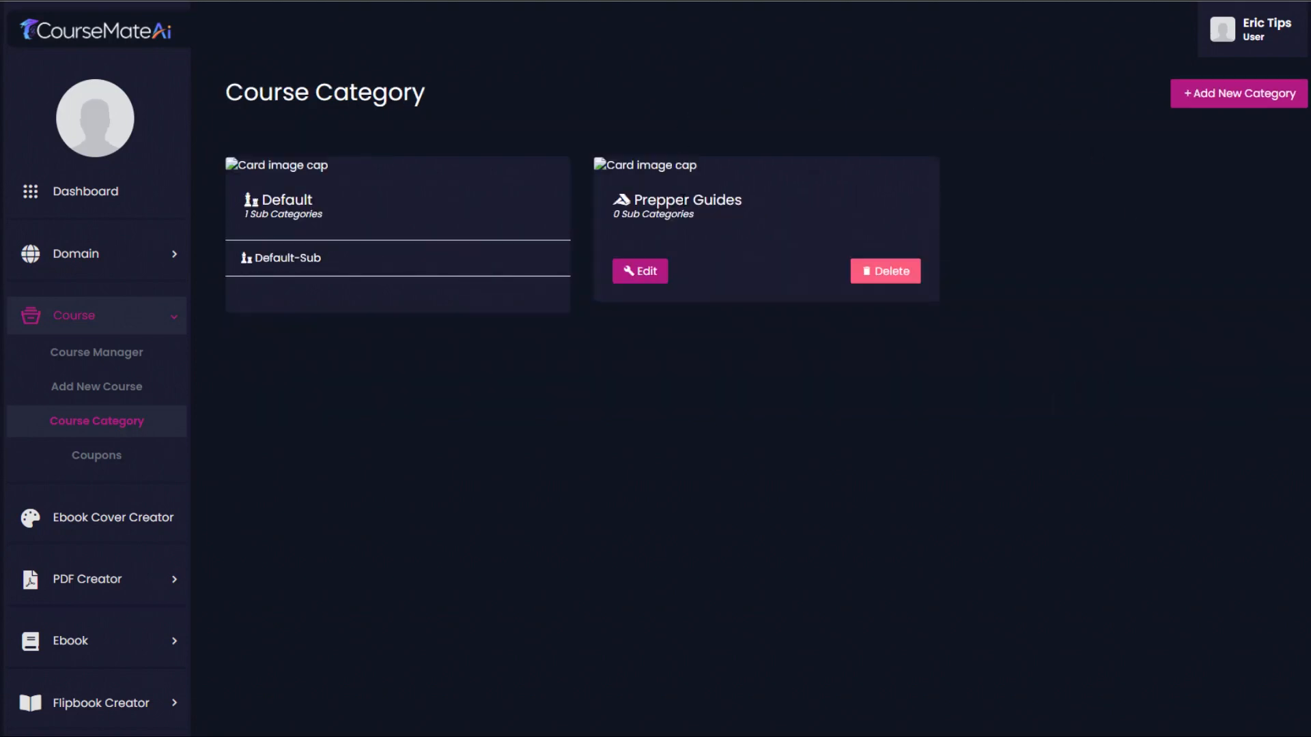
# - Start another course category on the survival domain site and set its parent to Prepper Guides
pyautogui.click(1228, 92)
pyautogui.click(1029, 193)
pyautogui.click(849, 287)
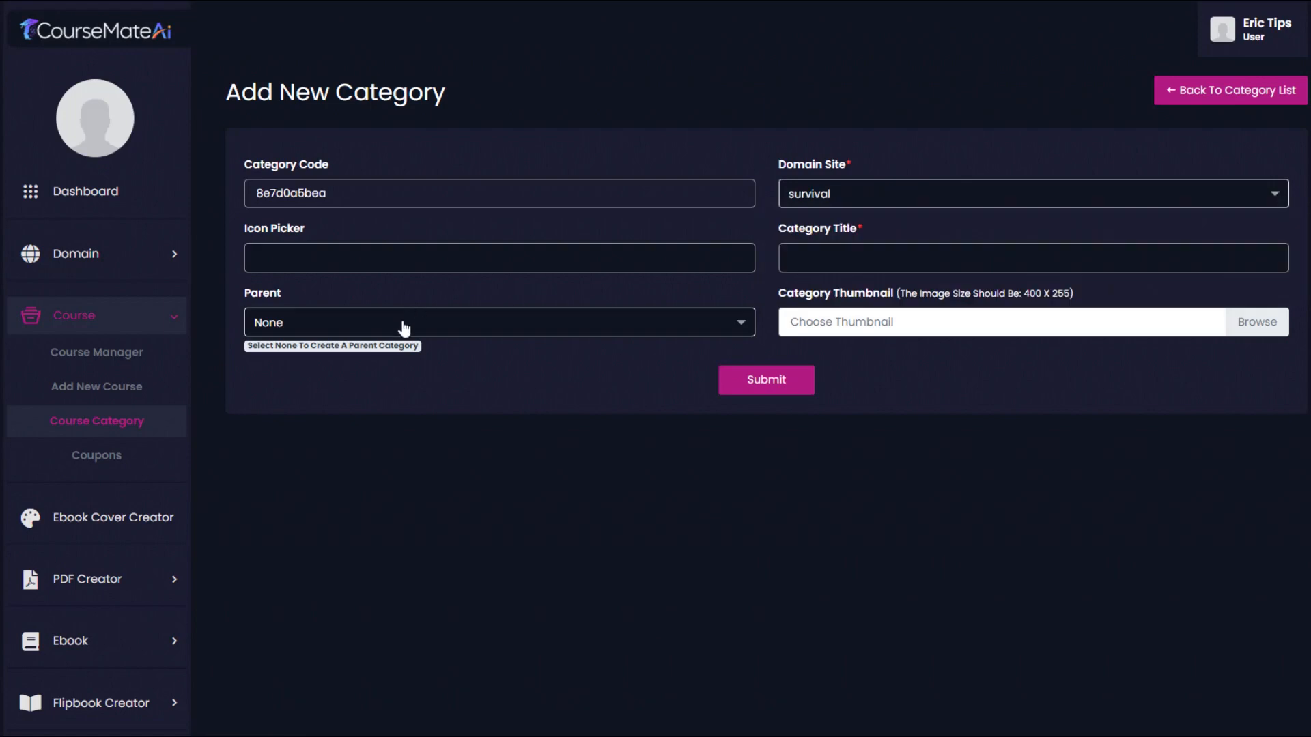
pyautogui.click(401, 325)
pyautogui.click(334, 445)
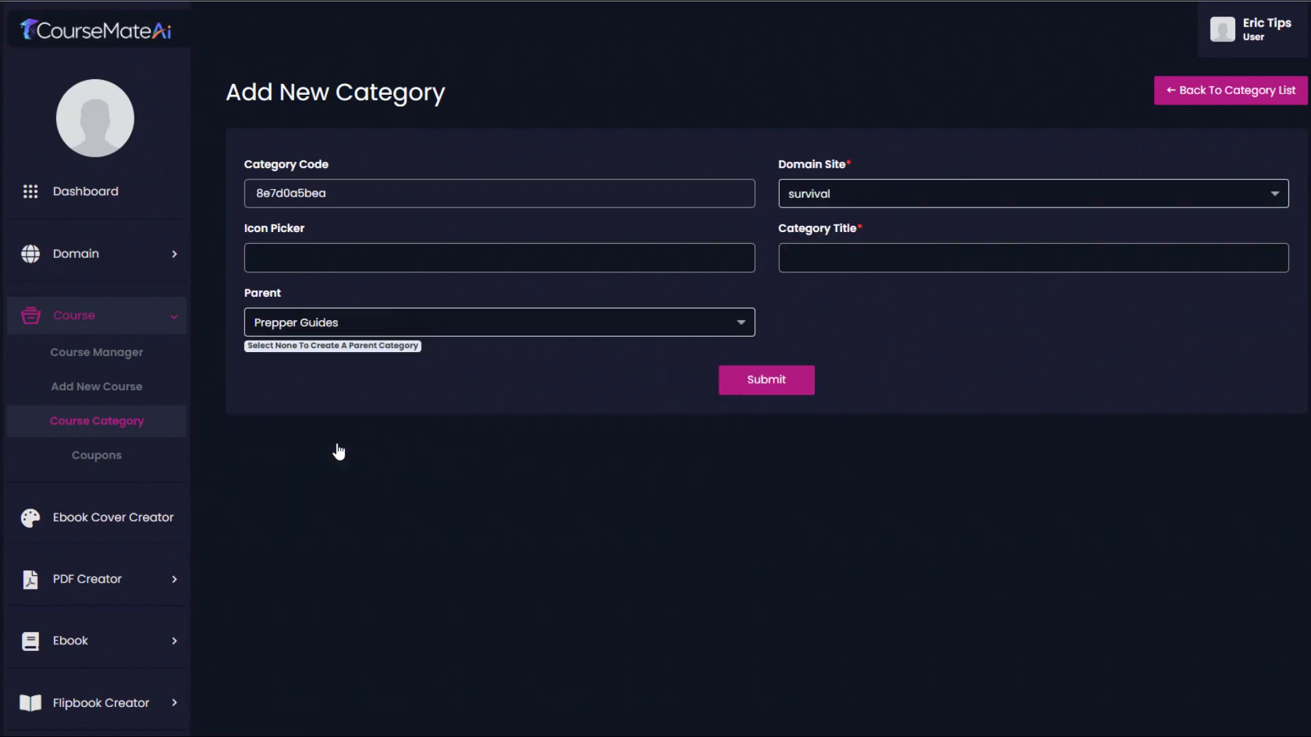
# - Give the subcategory the fas fa-bars icon and the title Suburban Survival, and submit it
pyautogui.click(540, 258)
pyautogui.scroll(-5, 560, 375)
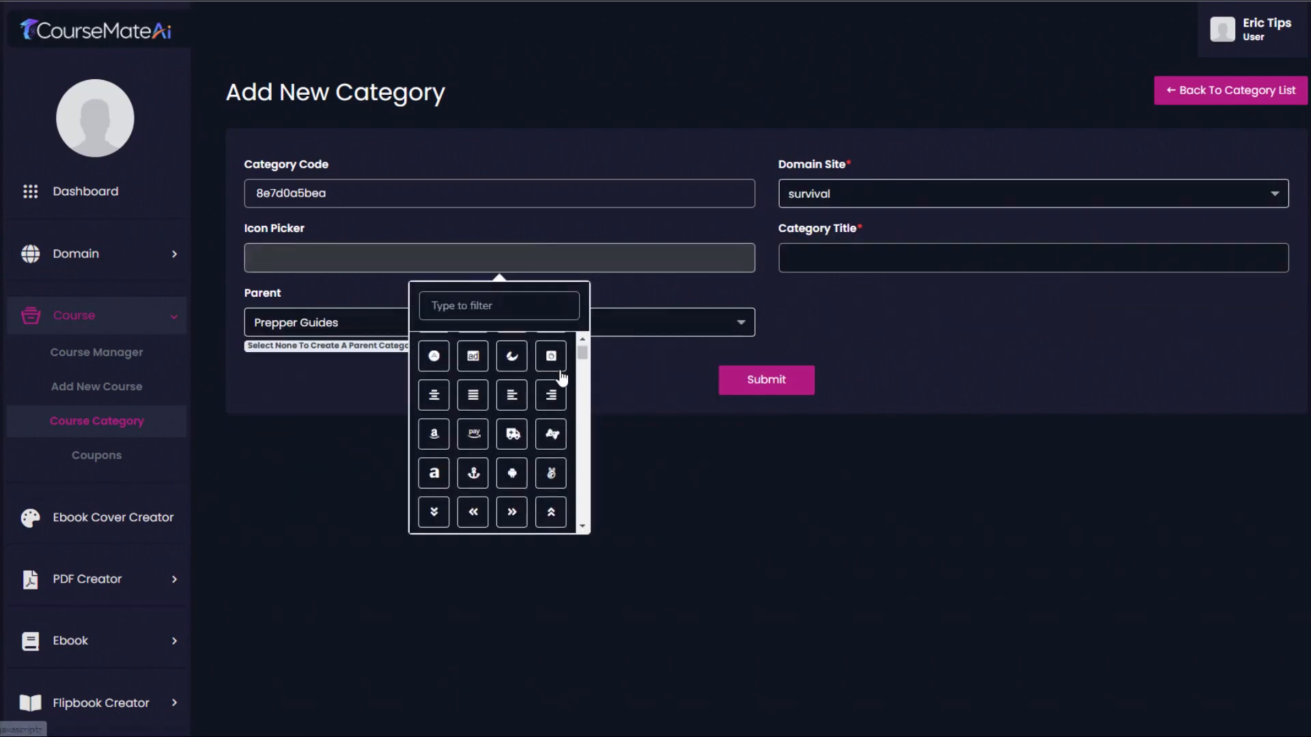
pyautogui.click(555, 437)
pyautogui.click(871, 258)
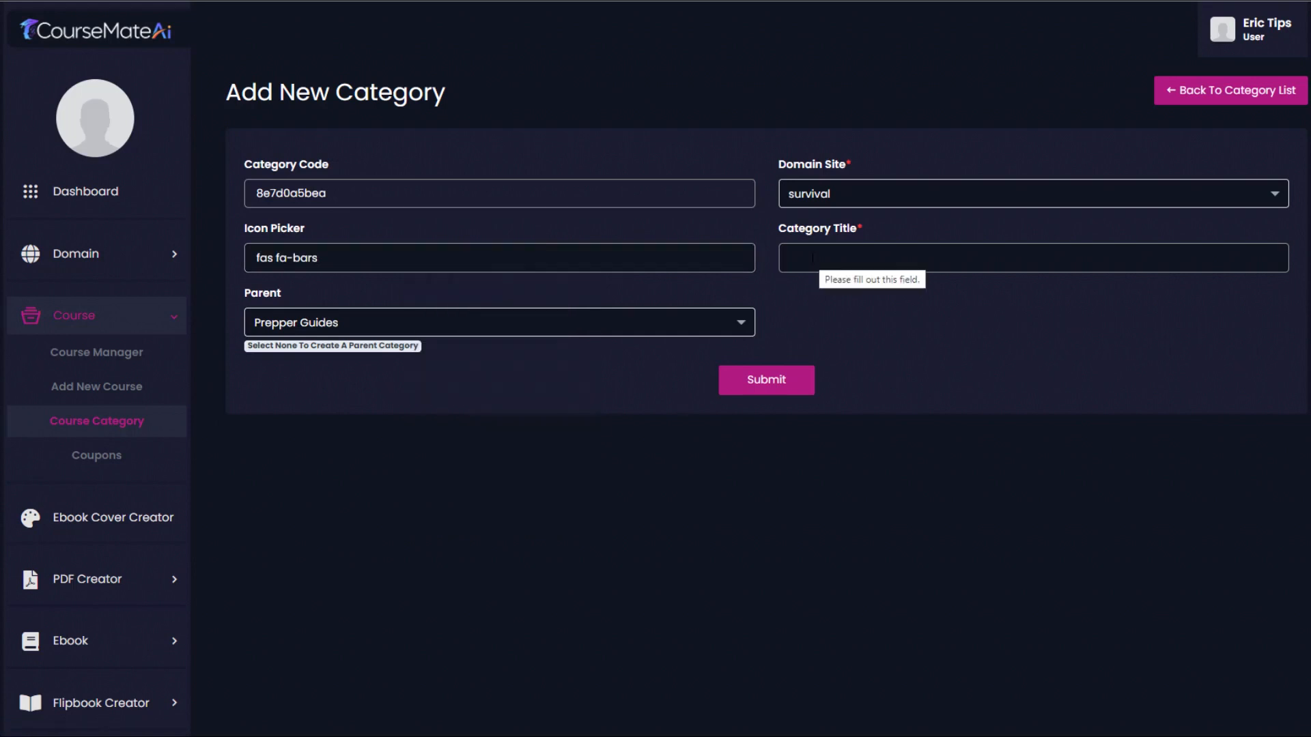
pyautogui.click(1051, 299)
pyautogui.click(985, 259)
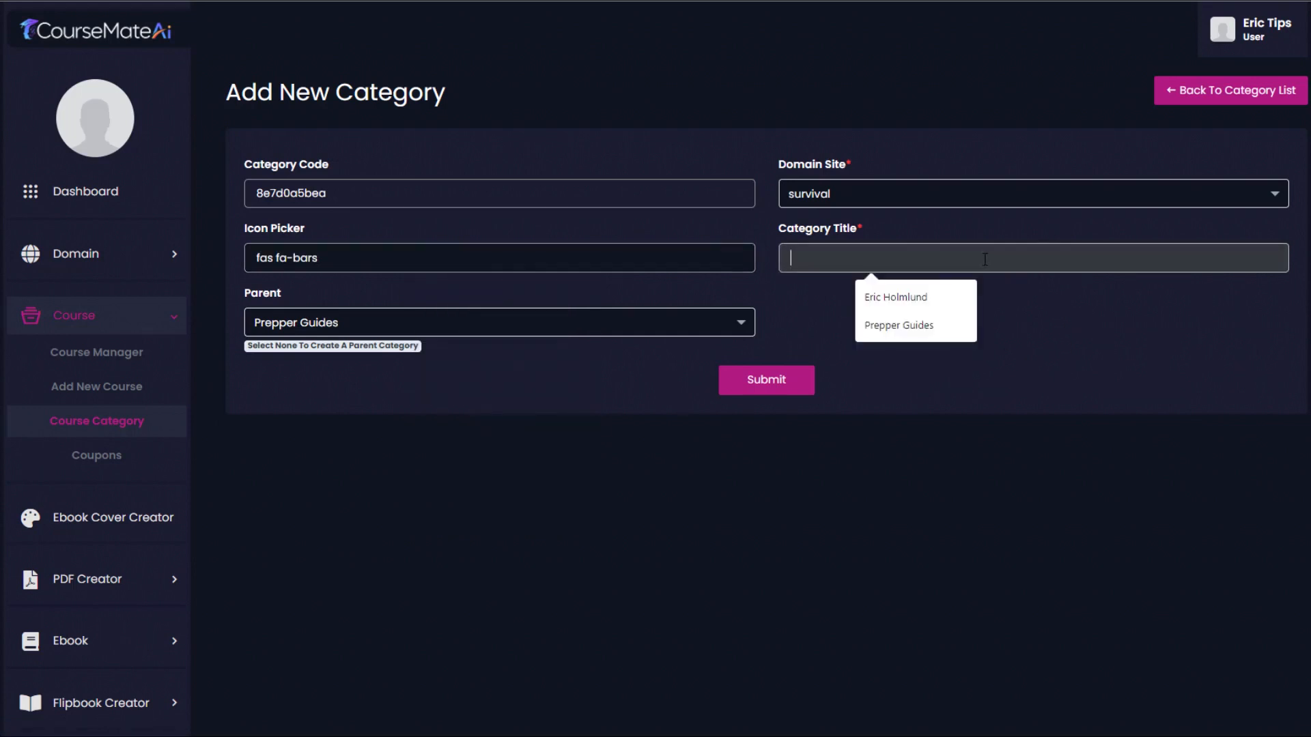
pyautogui.write('Suburban Survival')
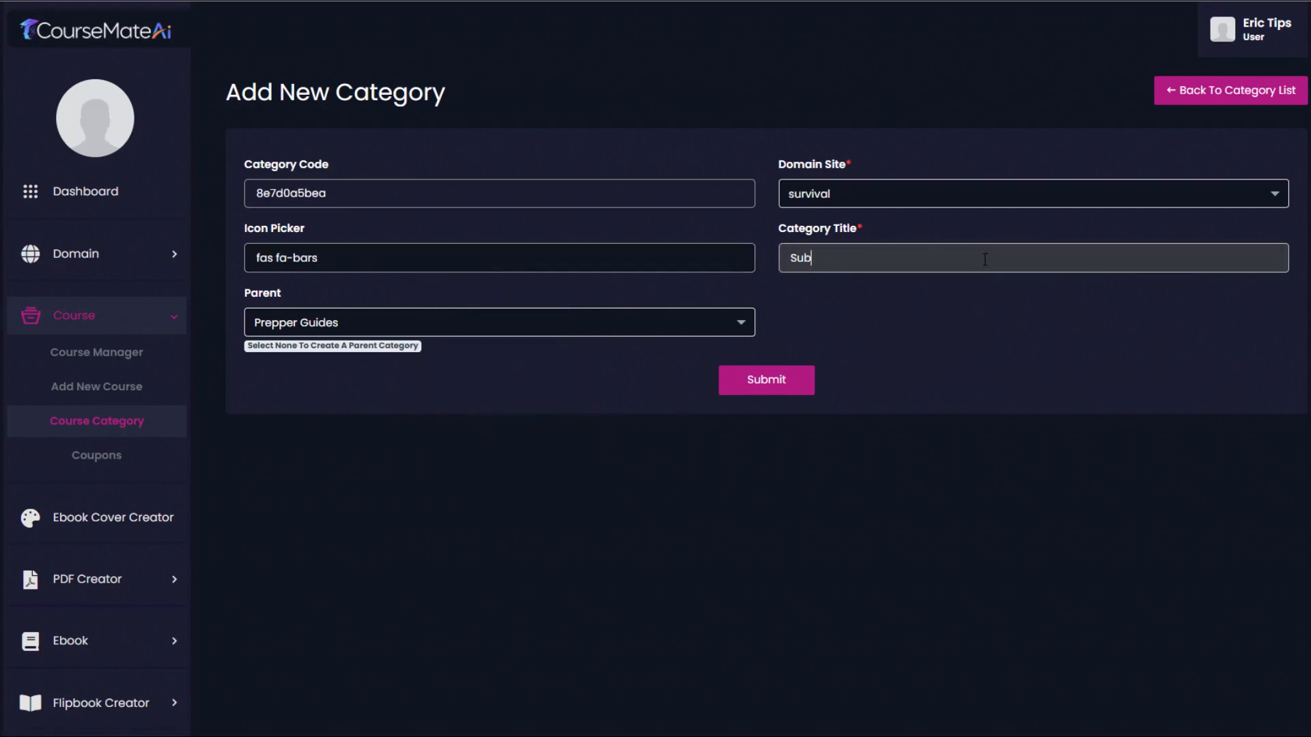
pyautogui.click(796, 379)
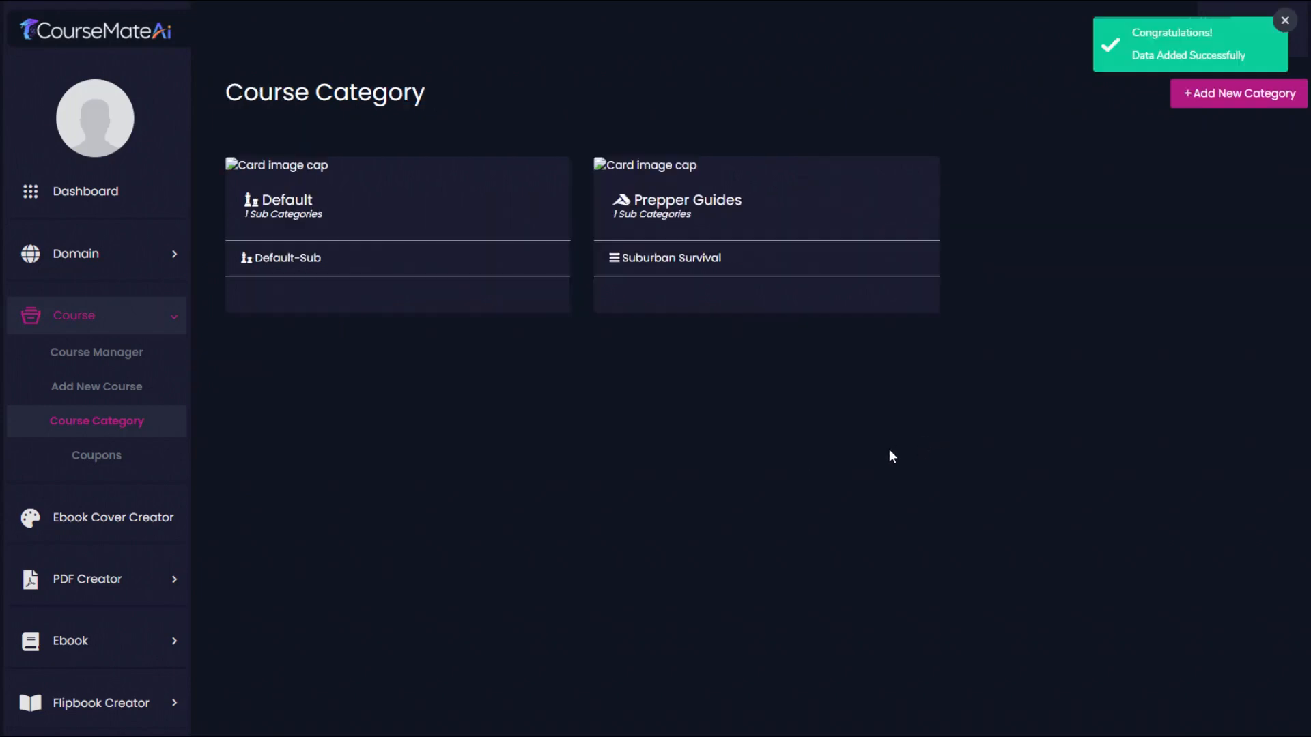
# - Start a new course and assign it to the survival domain site
pyautogui.click(76, 386)
pyautogui.click(383, 323)
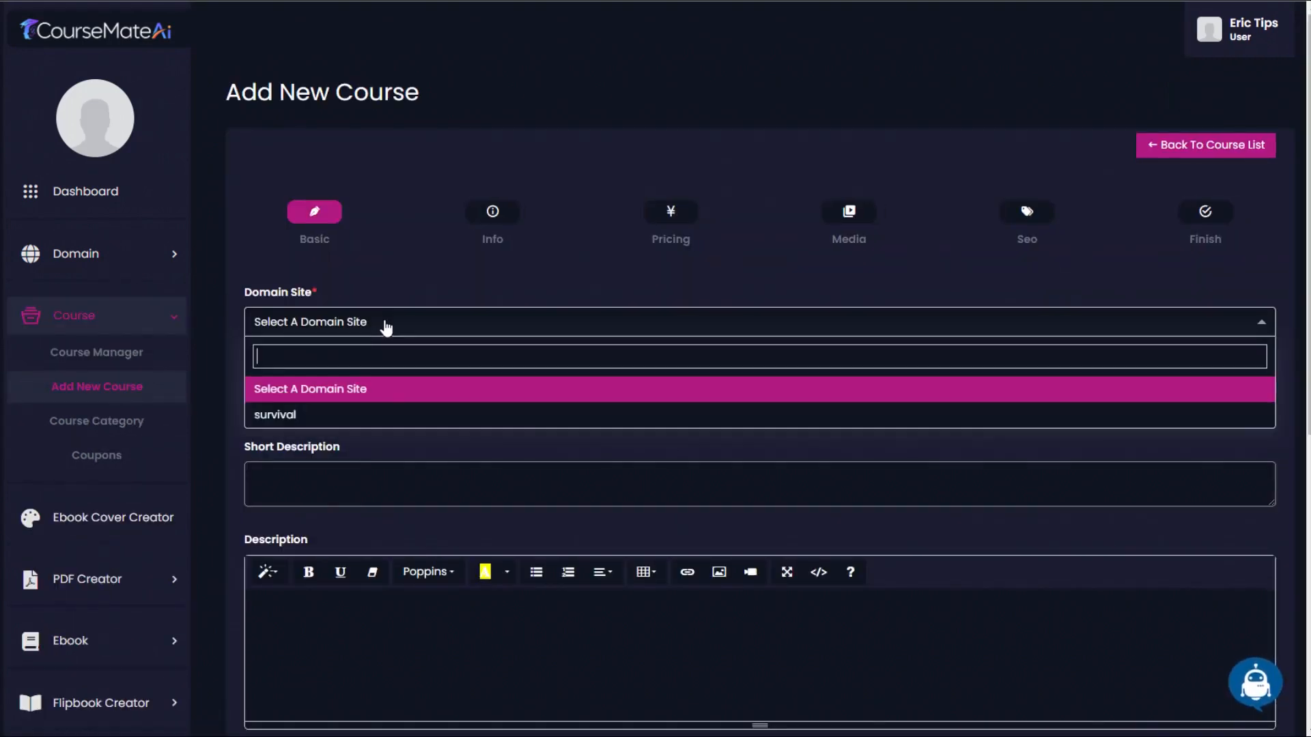
pyautogui.click(358, 415)
pyautogui.click(363, 399)
pyautogui.scroll(-1, 363, 399)
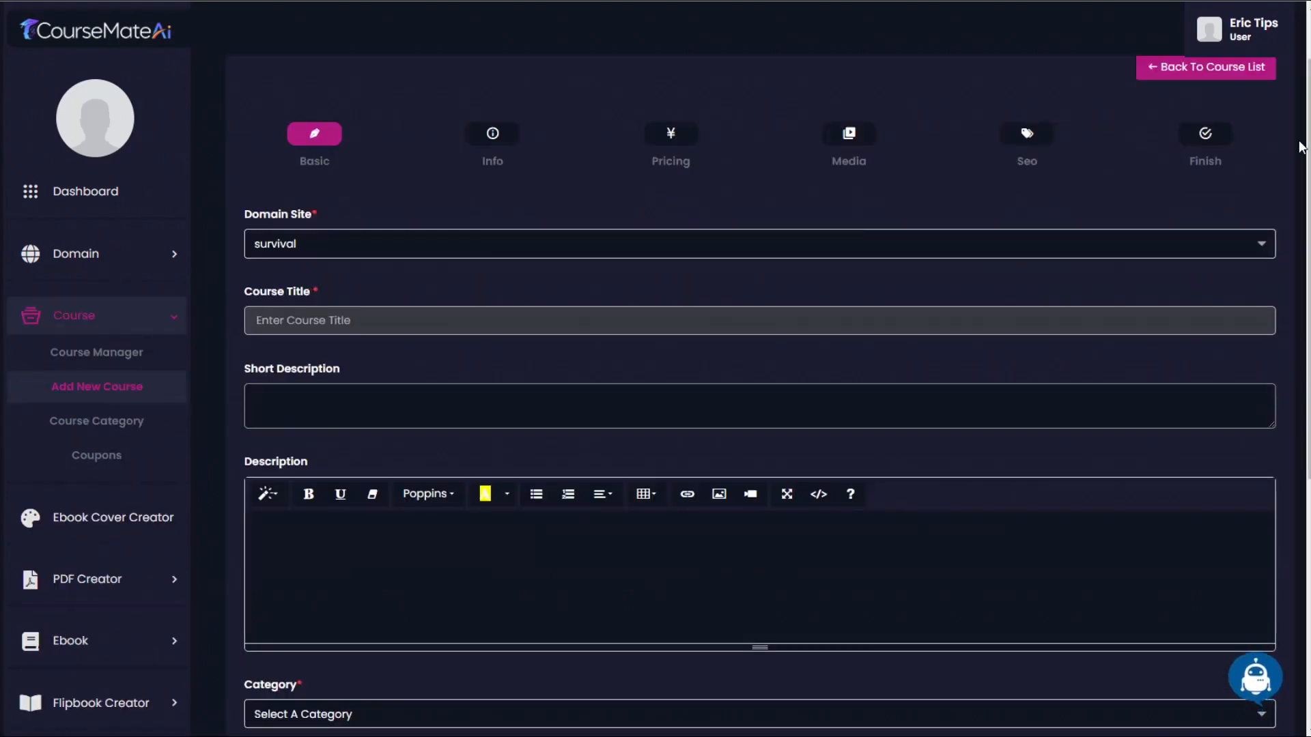
pyautogui.scroll(-3, 1308, 145)
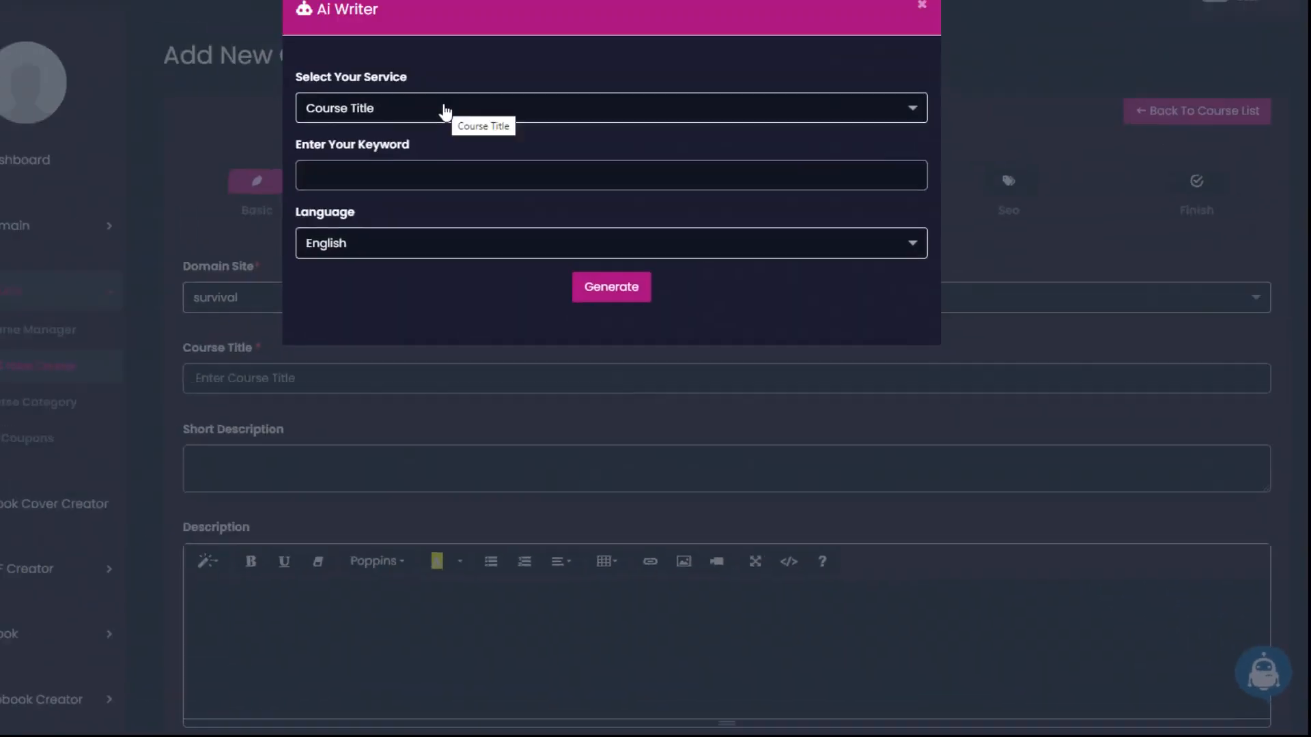
# - Generate an English course title with the Ai Writer from the keyword "Create a bugout bag"
pyautogui.click(491, 141)
pyautogui.moveTo(933, 217); pyautogui.dragTo(912, 156)
pyautogui.click(769, 133)
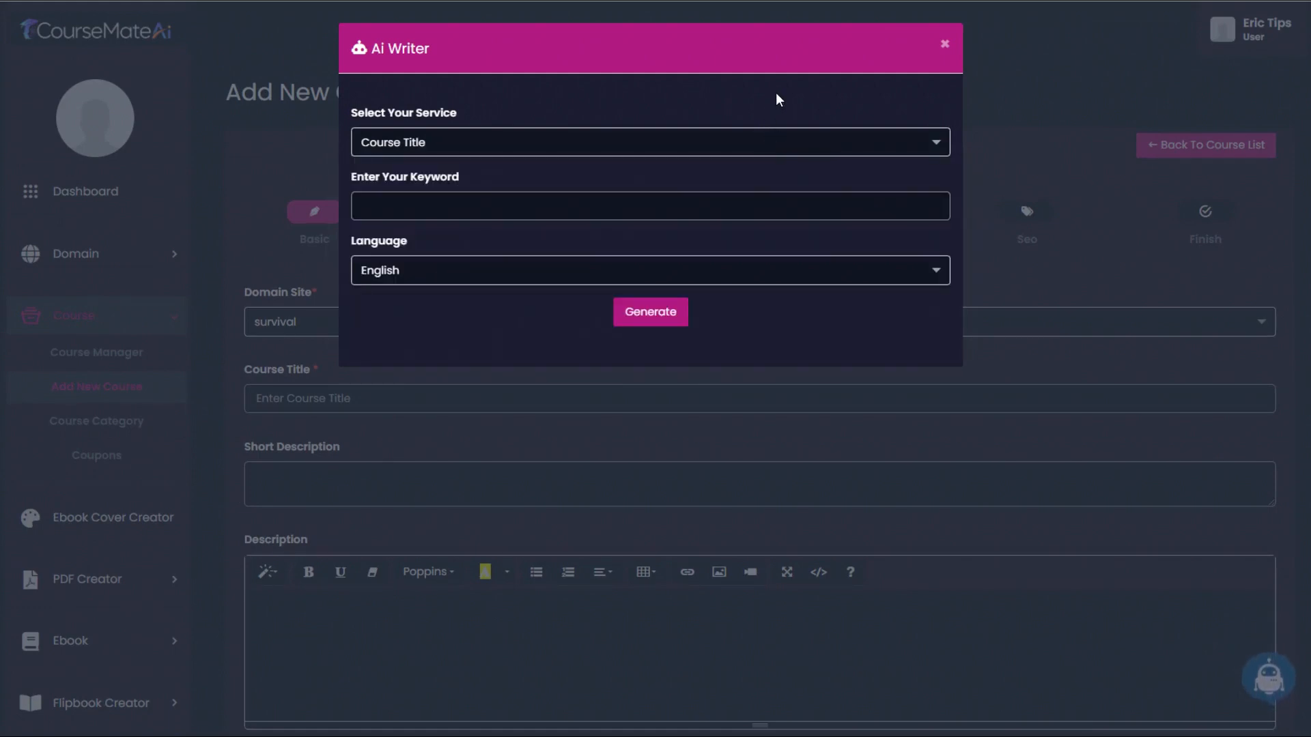
pyautogui.click(394, 203)
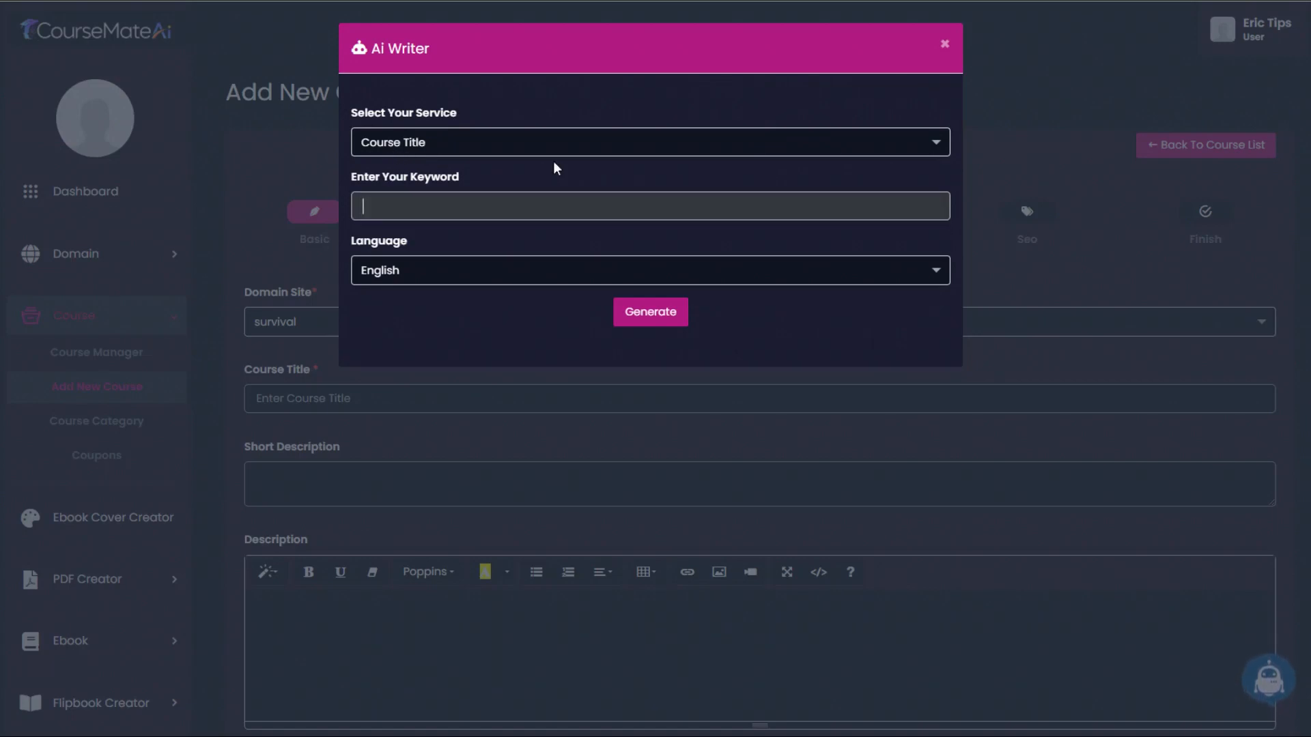
pyautogui.write('Create a bugout bag')
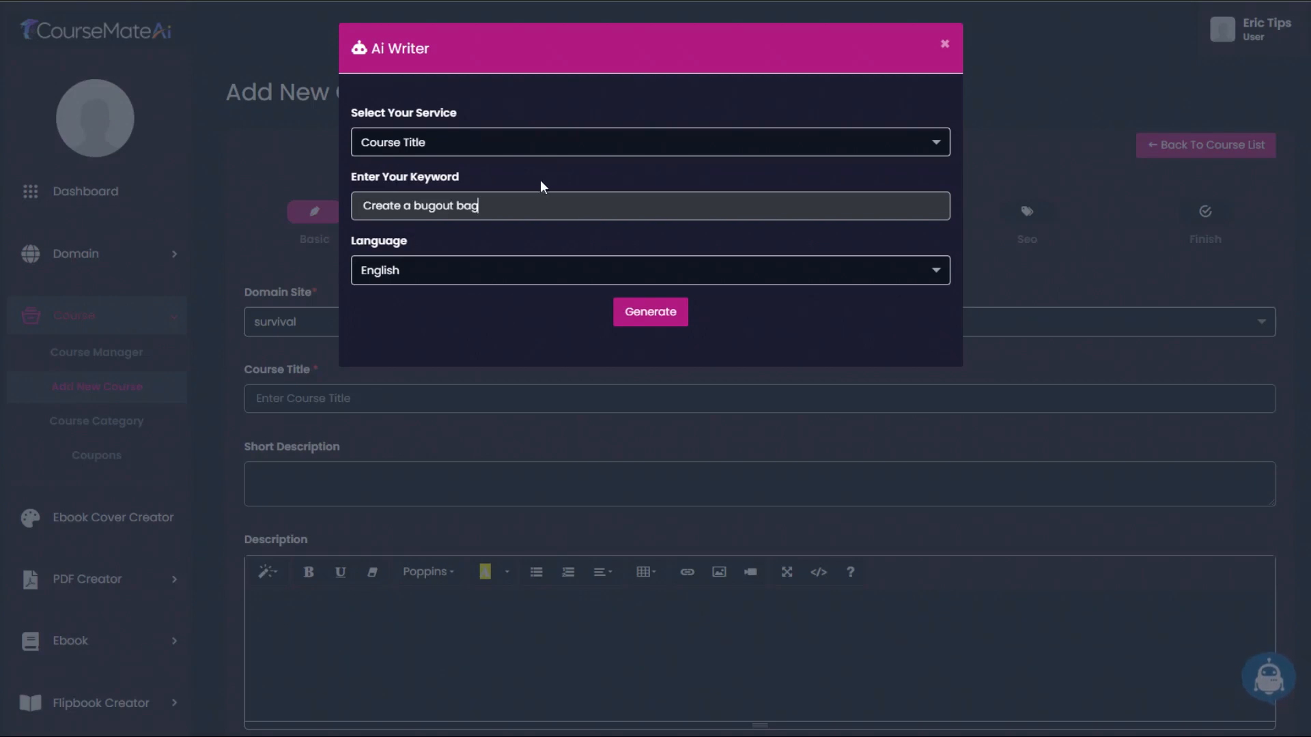
pyautogui.click(658, 319)
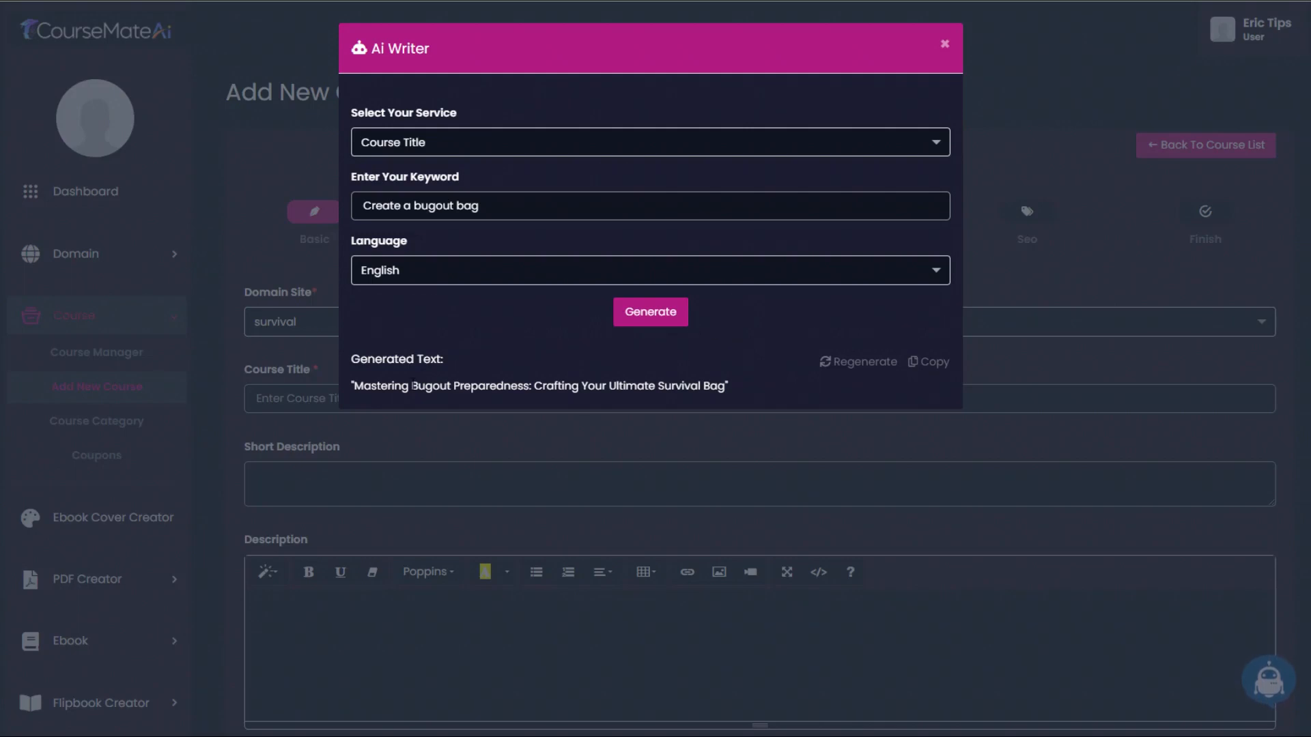
# - Copy "Bugout Preparedness: Crafting Your Ultimate Survival Bag" from the generated title, and generate another title from the same keyword
pyautogui.moveTo(413, 386); pyautogui.dragTo(726, 386)
pyautogui.hotkey('ctrl', 'c')
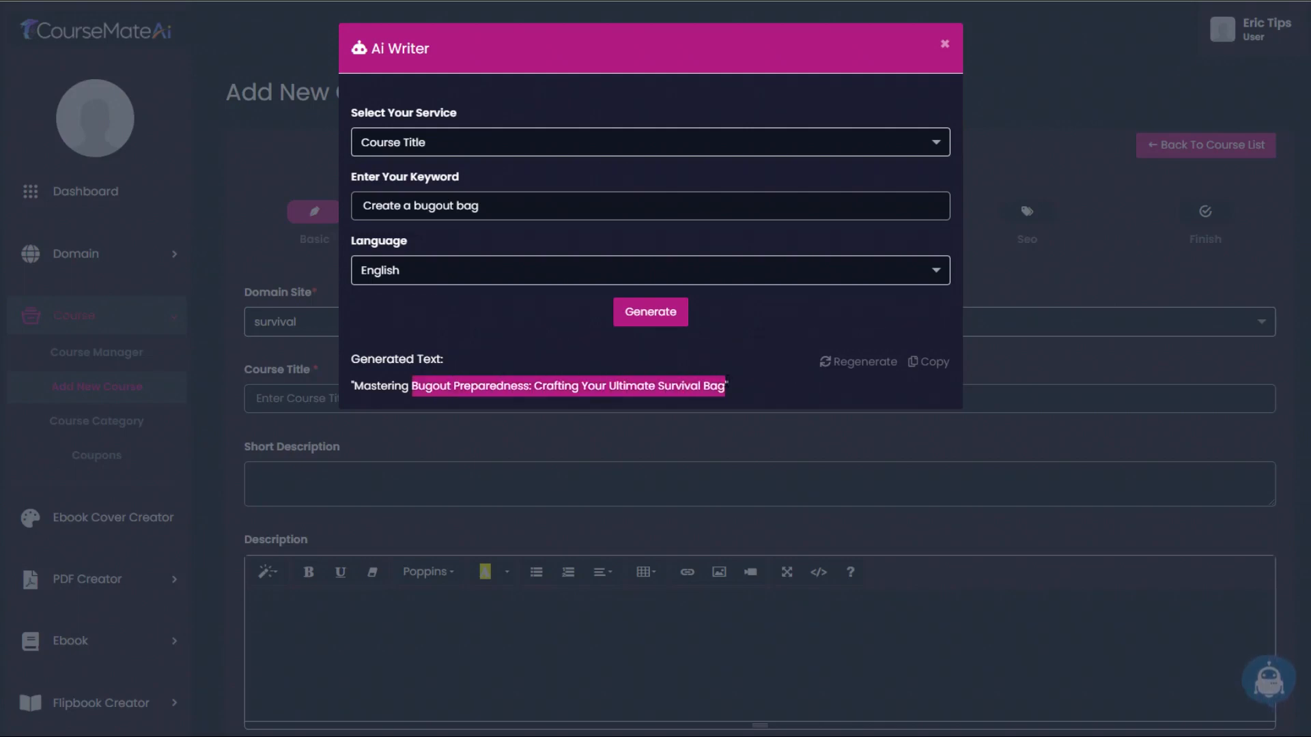
pyautogui.click(753, 313)
pyautogui.click(652, 314)
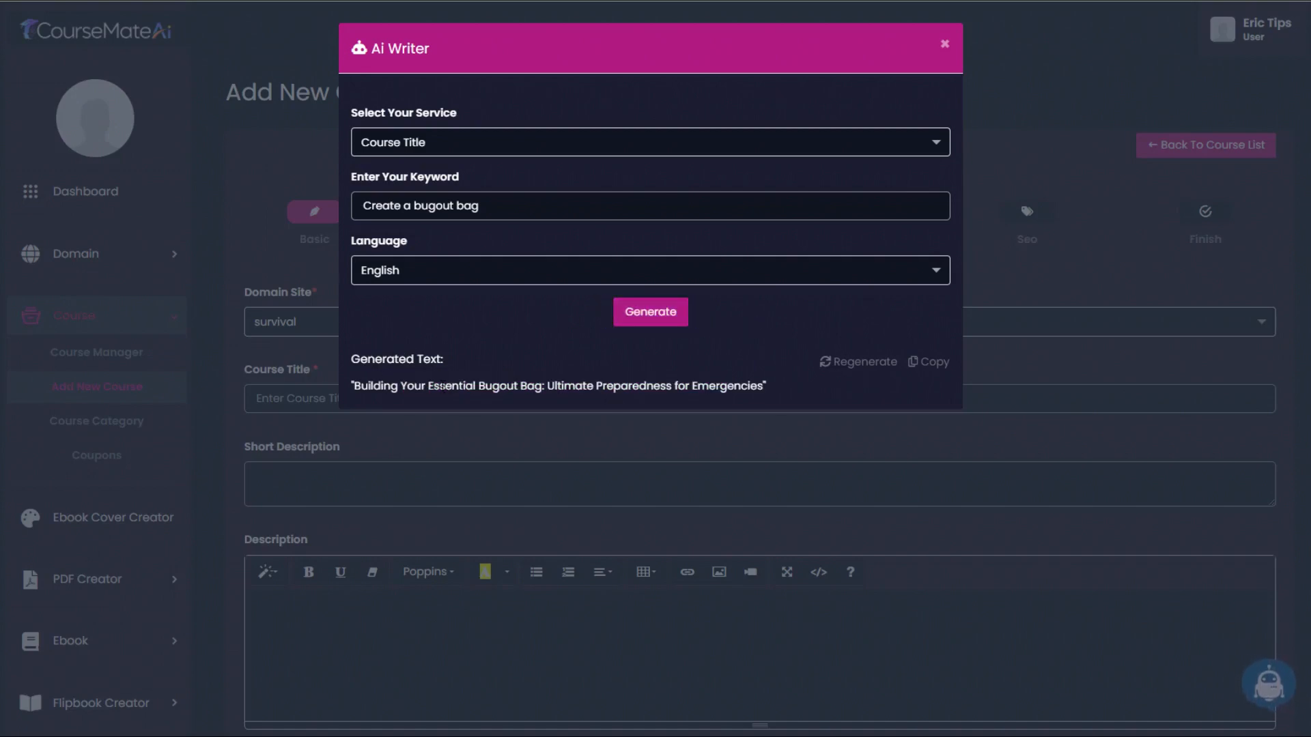
# - Paste the copied text as the course title and reword it to "Bugout Master Class: Crafting Your Ultimate Survival Bag"
pyautogui.click(945, 46)
pyautogui.click(410, 398)
pyautogui.hotkey('ctrl', 'v')
pyautogui.doubleClick(336, 398)
pyautogui.write('Master clas')
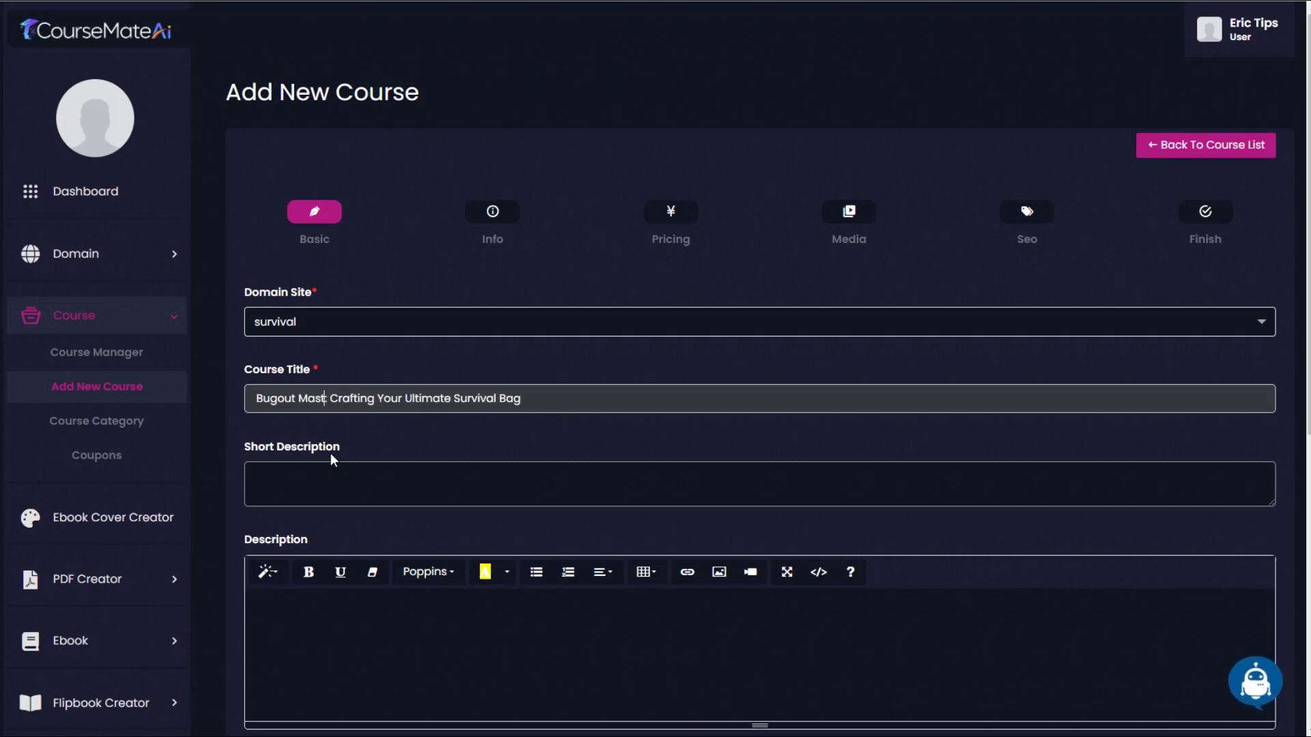
pyautogui.write('s')
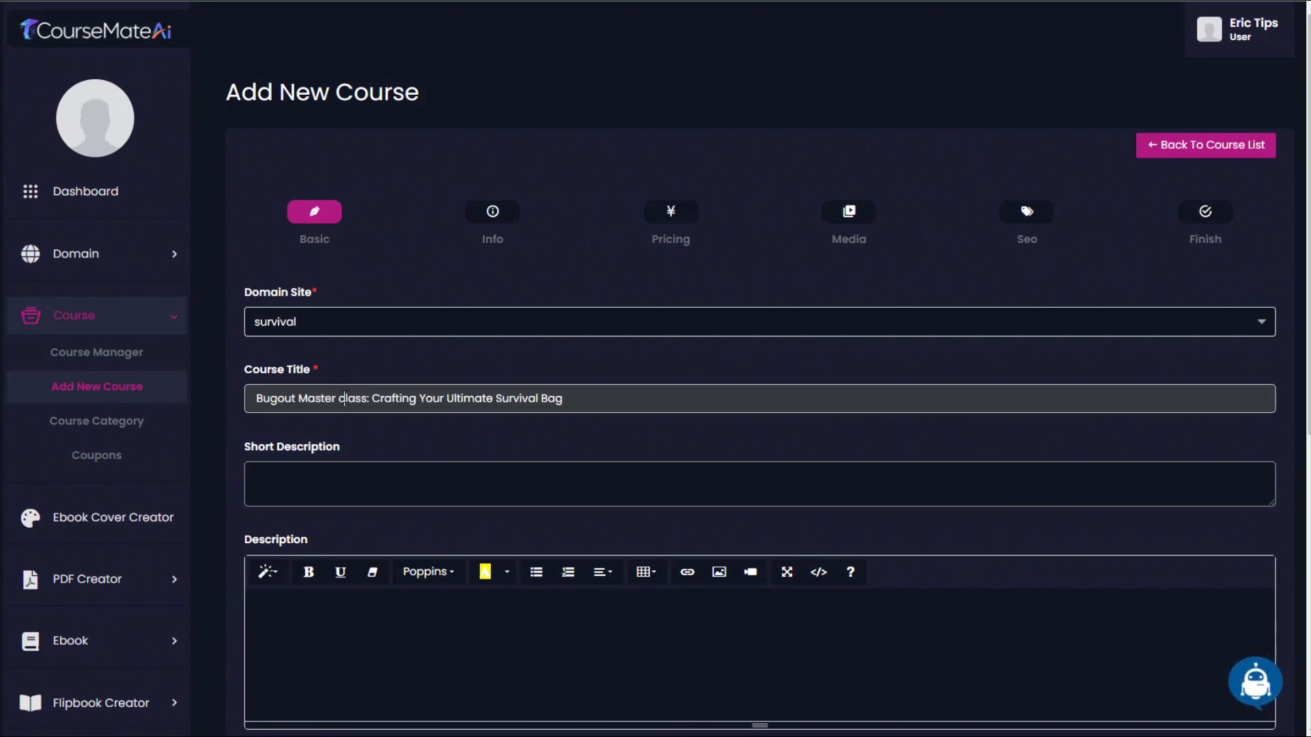
pyautogui.press('Left')
pyautogui.press('Left')
pyautogui.press('Left')
pyautogui.press('Left')
pyautogui.press('BackSpace')
pyautogui.write('C')
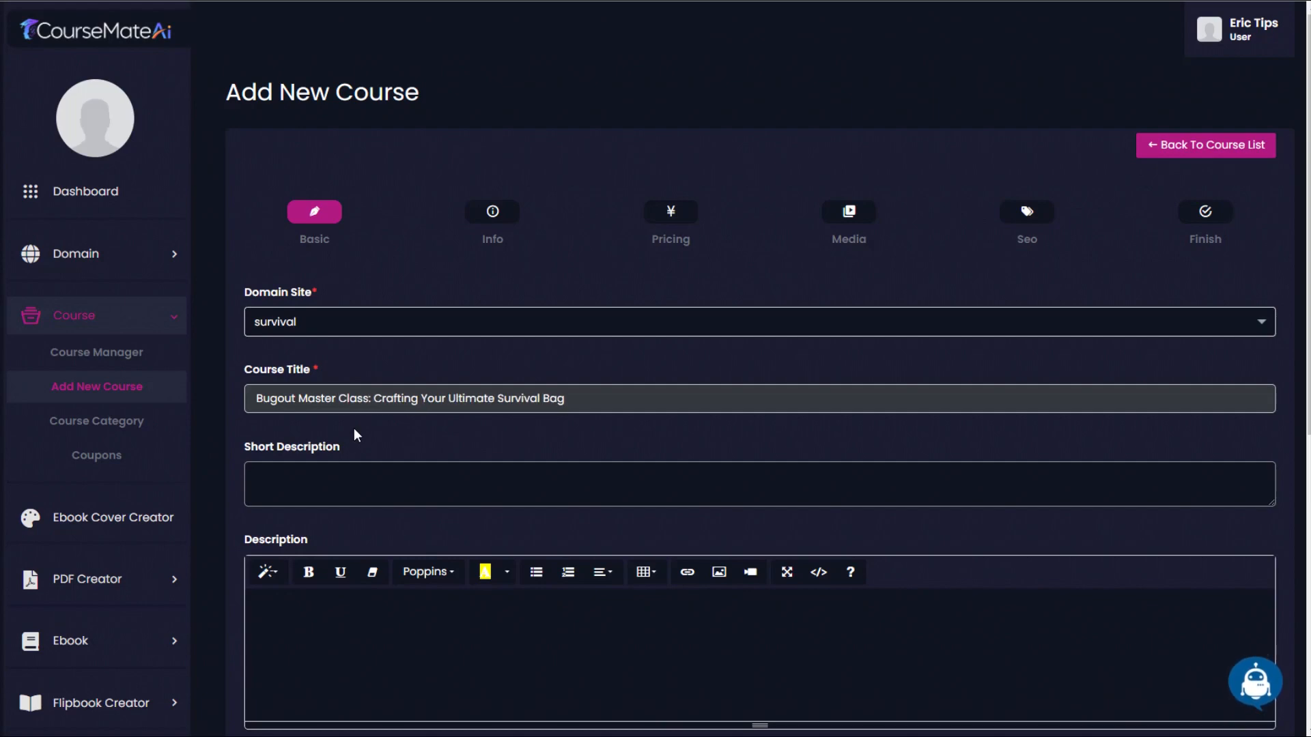
# - Copy the course title into the Ai Writer and generate a Course Short Description in English from it
pyautogui.click(408, 467)
pyautogui.tripleClick(283, 408)
pyautogui.hotkey('ctrl', 'c')
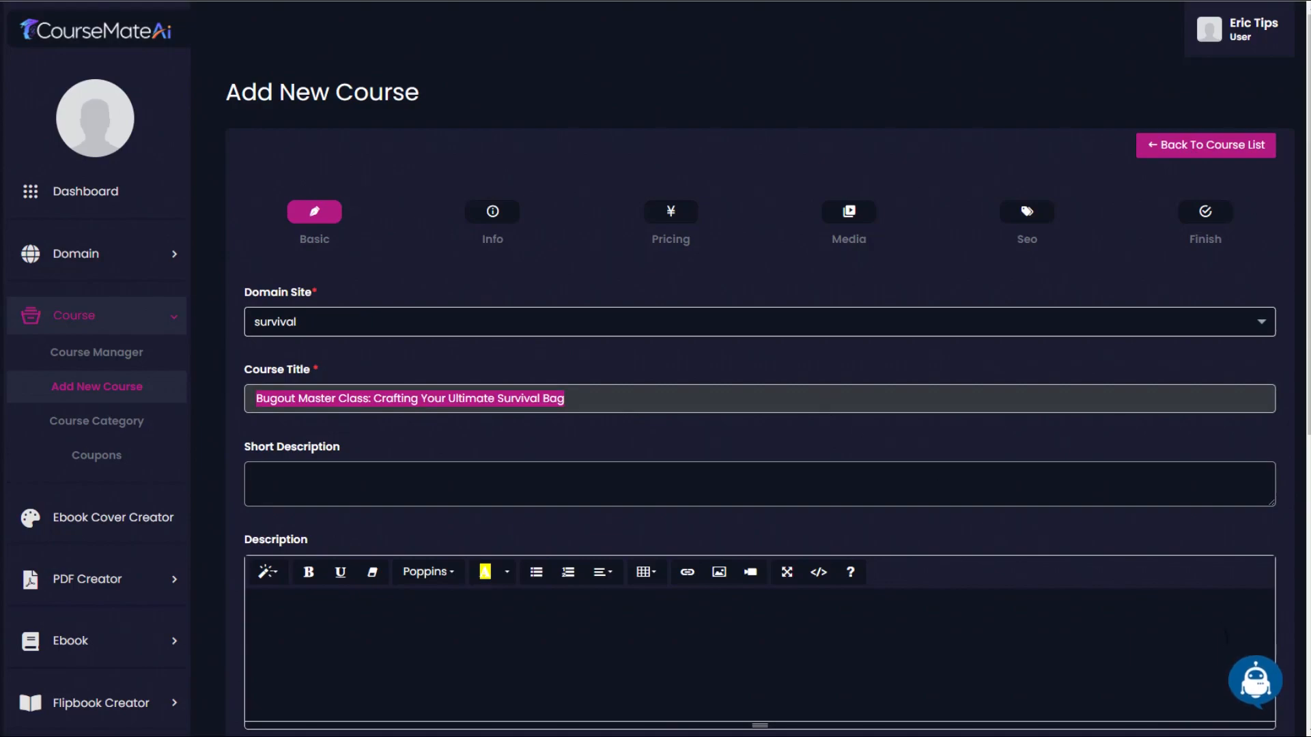
pyautogui.click(1256, 686)
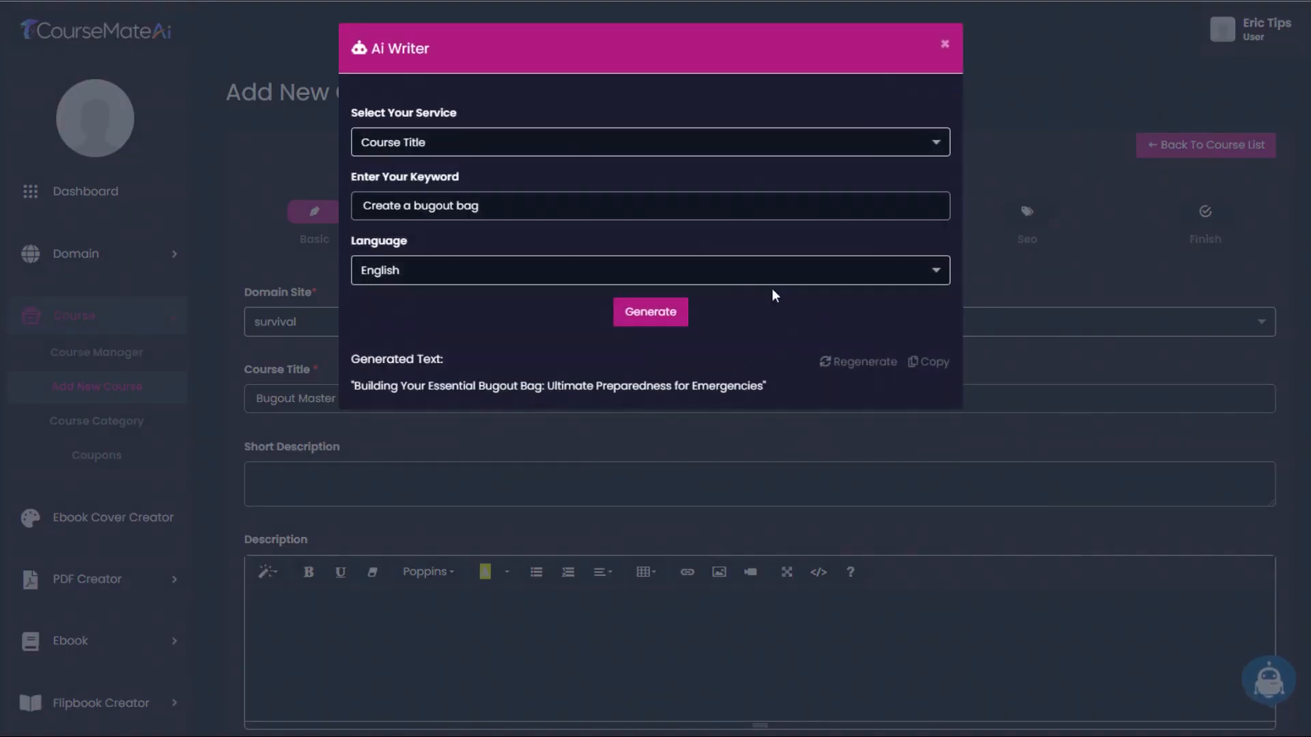
pyautogui.click(485, 141)
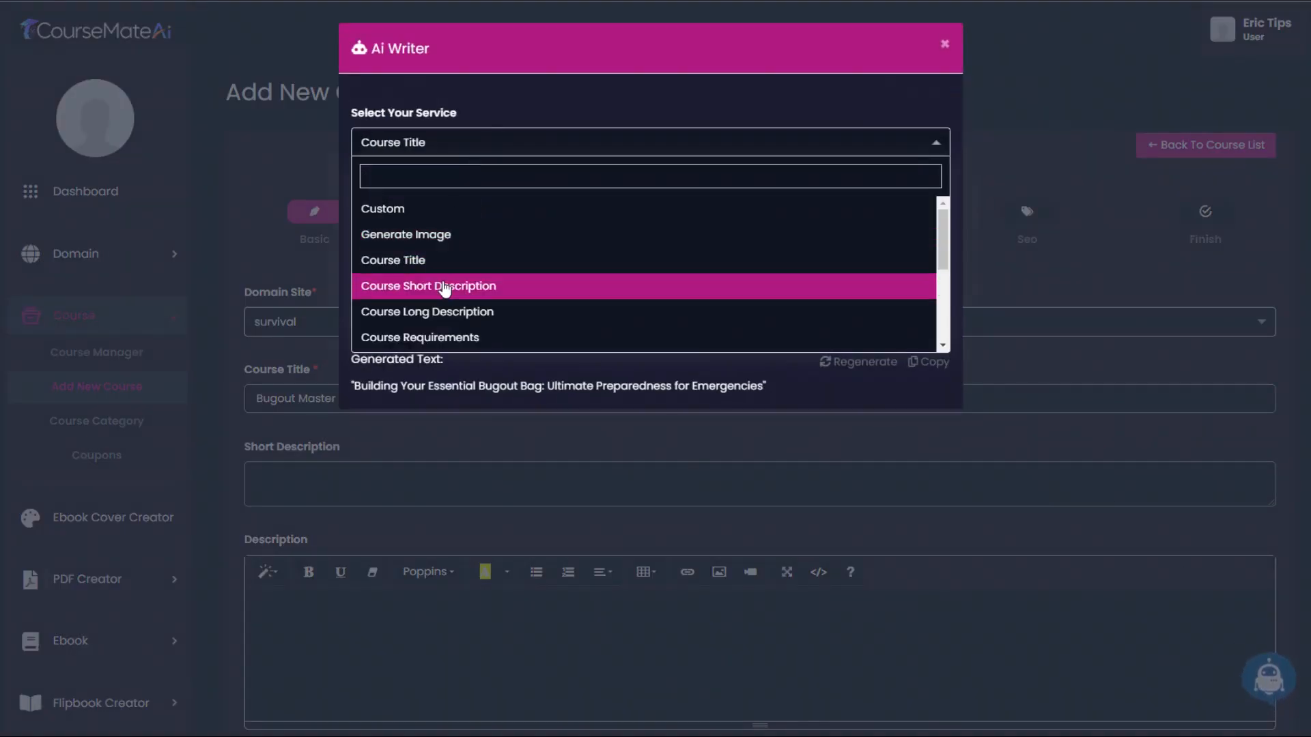
pyautogui.click(440, 286)
pyautogui.tripleClick(424, 206)
pyautogui.hotkey('ctrl', 'v')
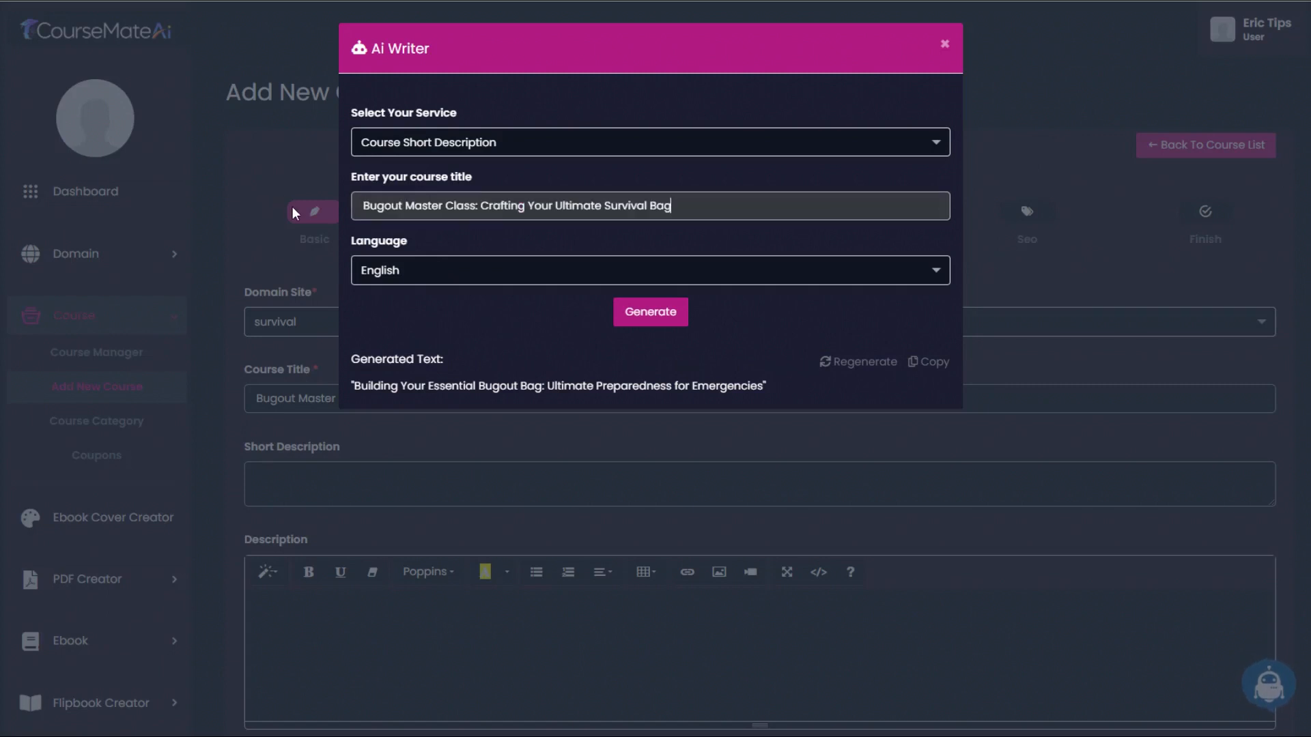
pyautogui.click(650, 311)
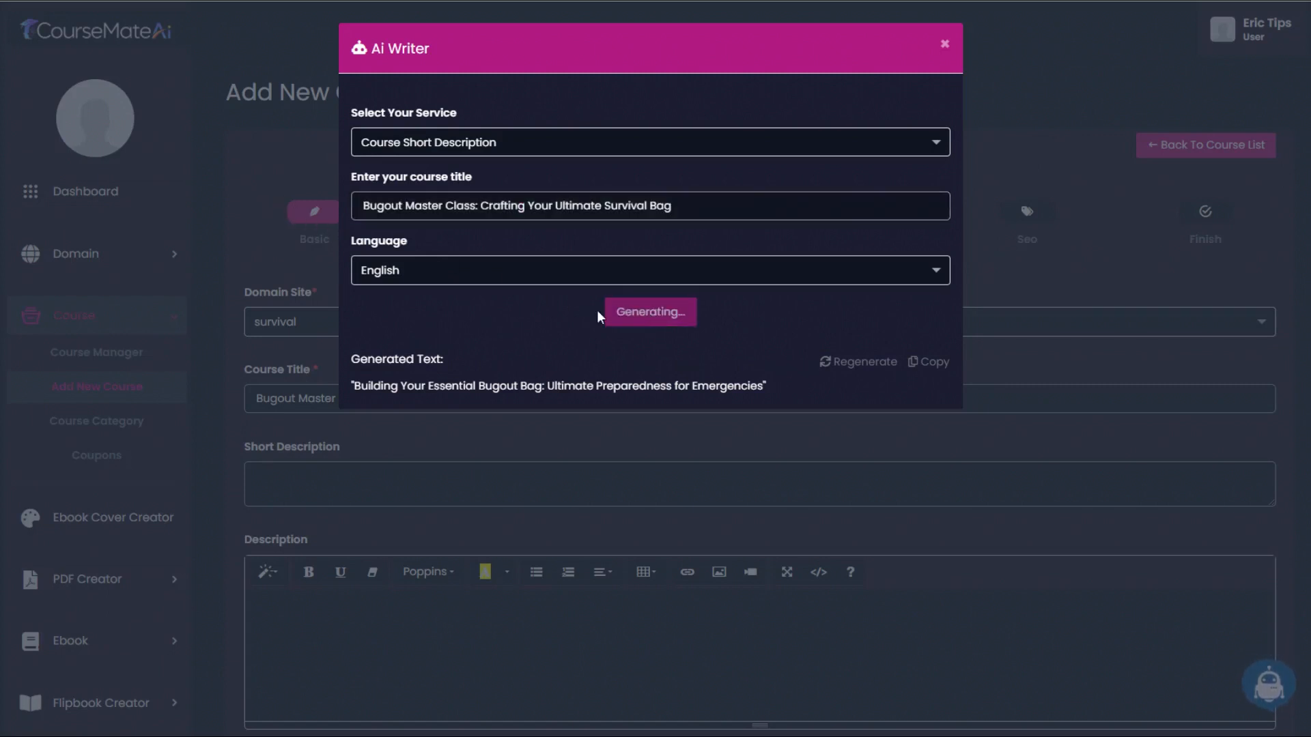
# - Copy the whole generated short description into the course's Short Description
pyautogui.moveTo(351, 382); pyautogui.dragTo(535, 488)
pyautogui.hotkey('ctrl', 'c')
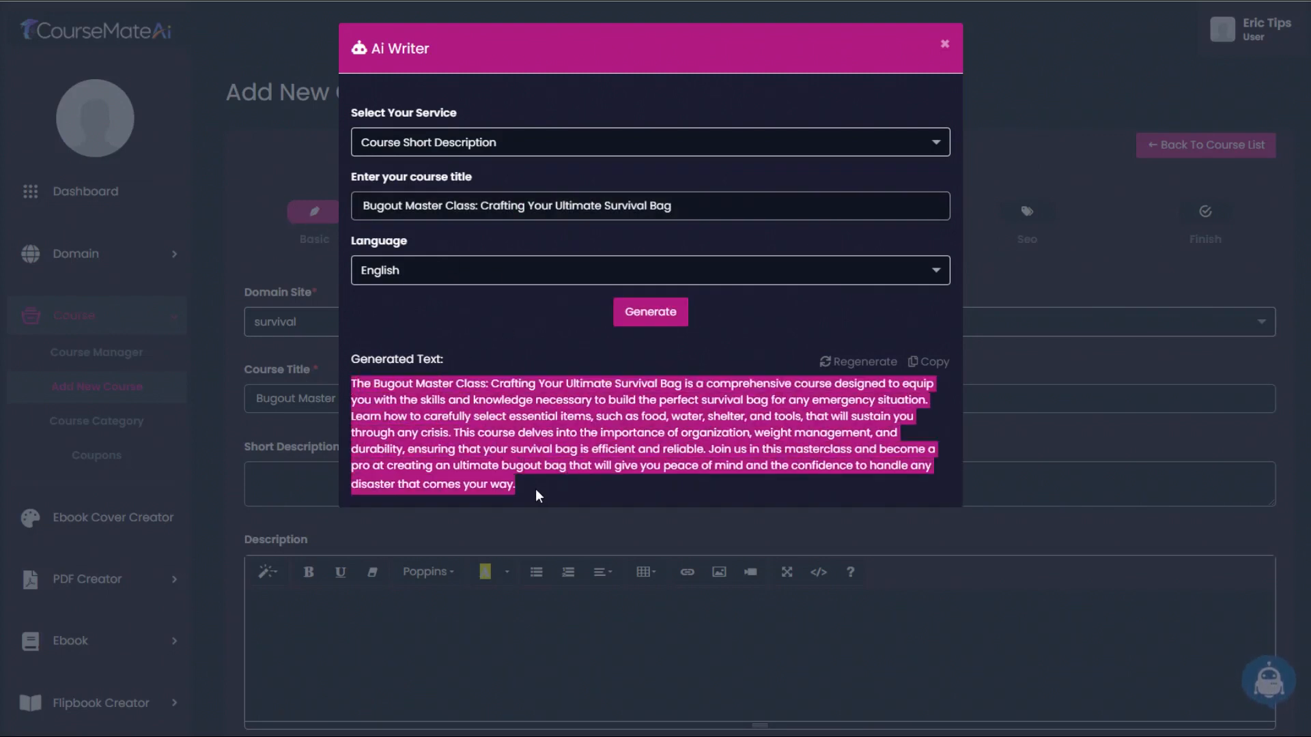
pyautogui.click(944, 43)
pyautogui.click(273, 484)
pyautogui.hotkey('ctrl', 'v')
# - Generate a Course Long Description with the Ai Writer for the same course title
pyautogui.tripleClick(587, 408)
pyautogui.scroll(-5, 717, 454)
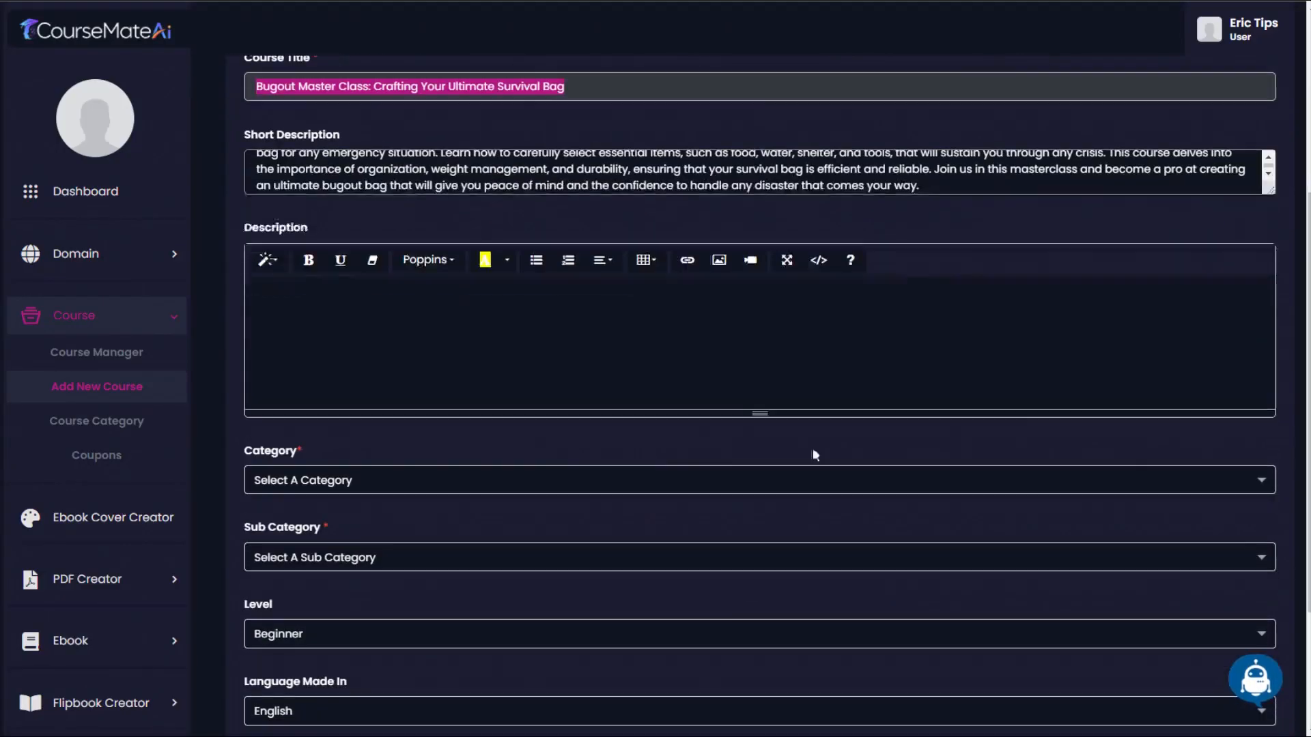
pyautogui.click(1256, 672)
pyautogui.click(650, 142)
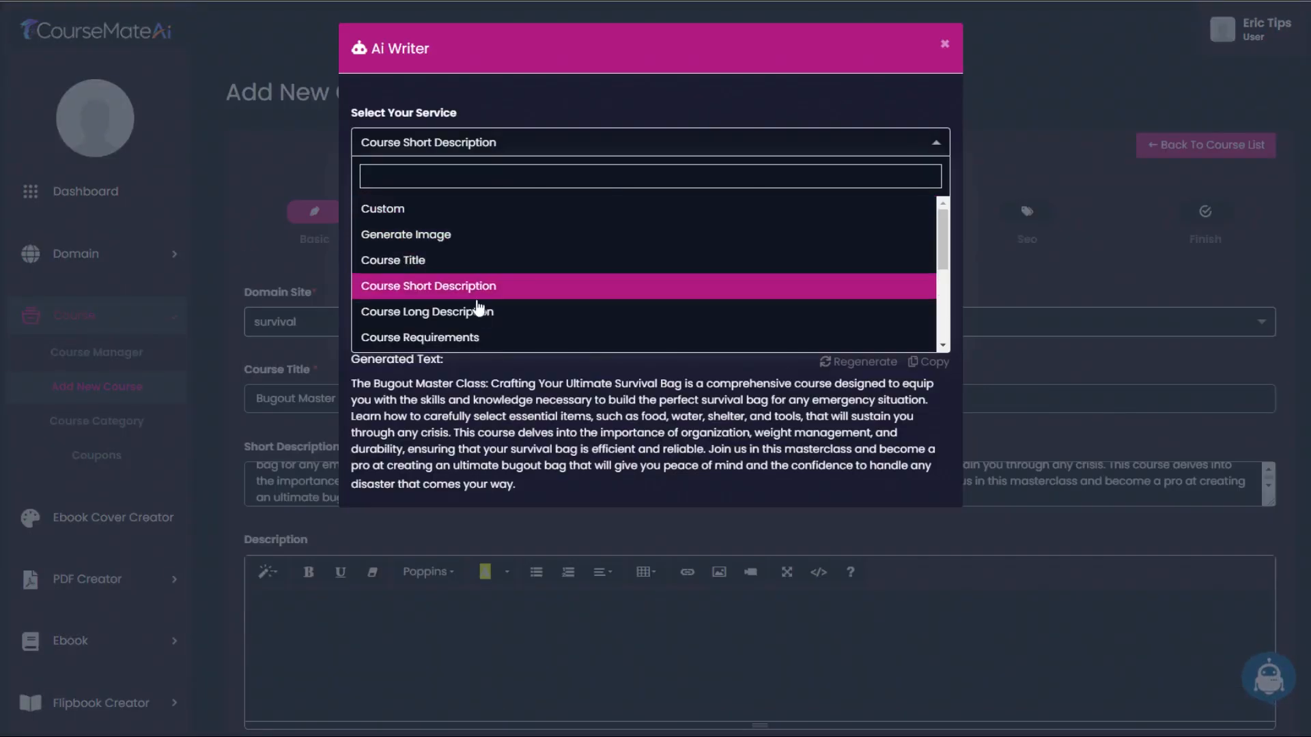
pyautogui.click(477, 307)
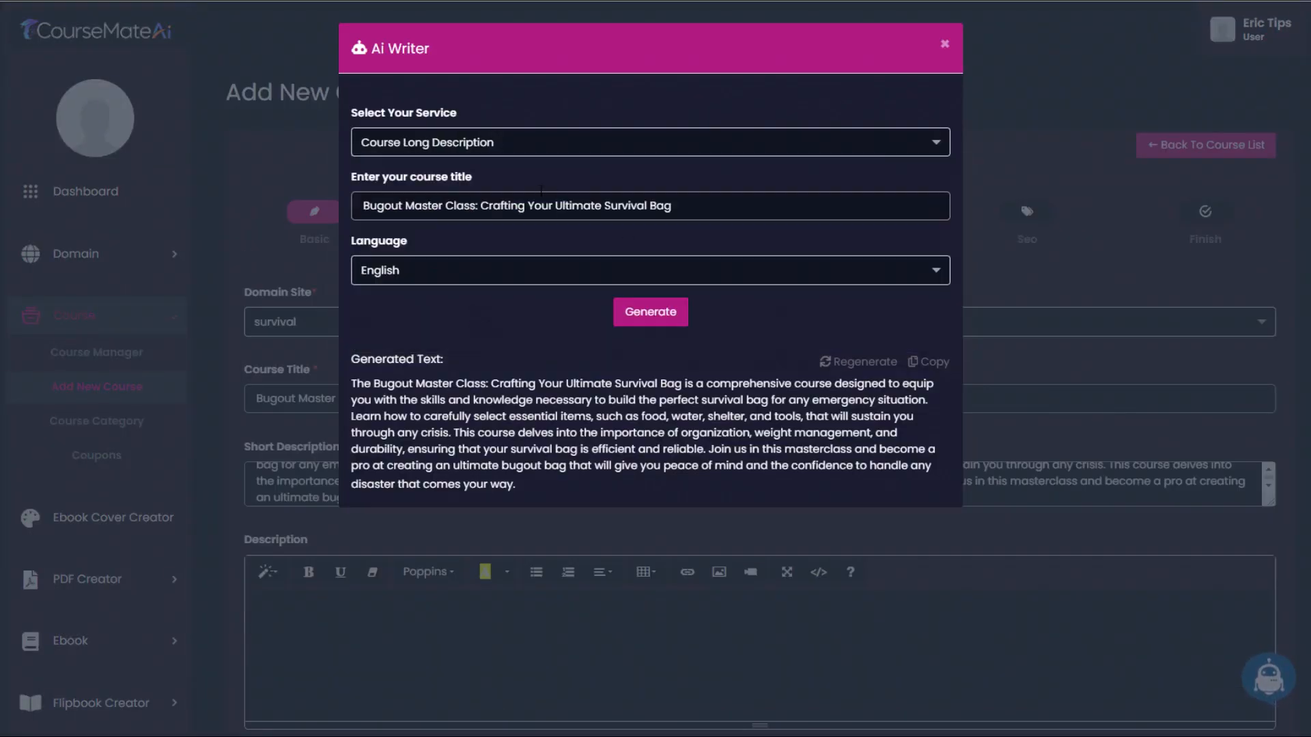
pyautogui.click(646, 314)
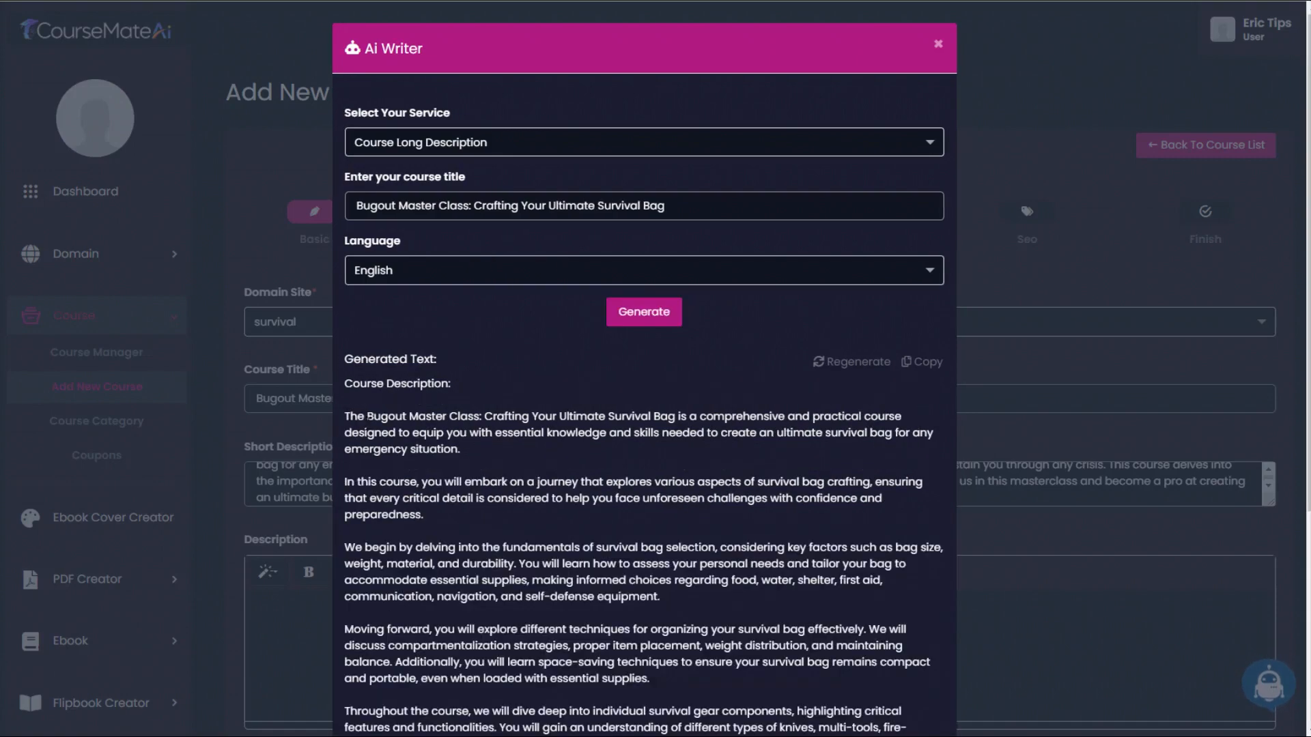
# - Copy the generated long description, without its "Course Description:" heading, into the course's Description
pyautogui.moveTo(345, 416); pyautogui.dragTo(652, 695)
pyautogui.scroll(-5, 444, 486)
pyautogui.click(983, 48)
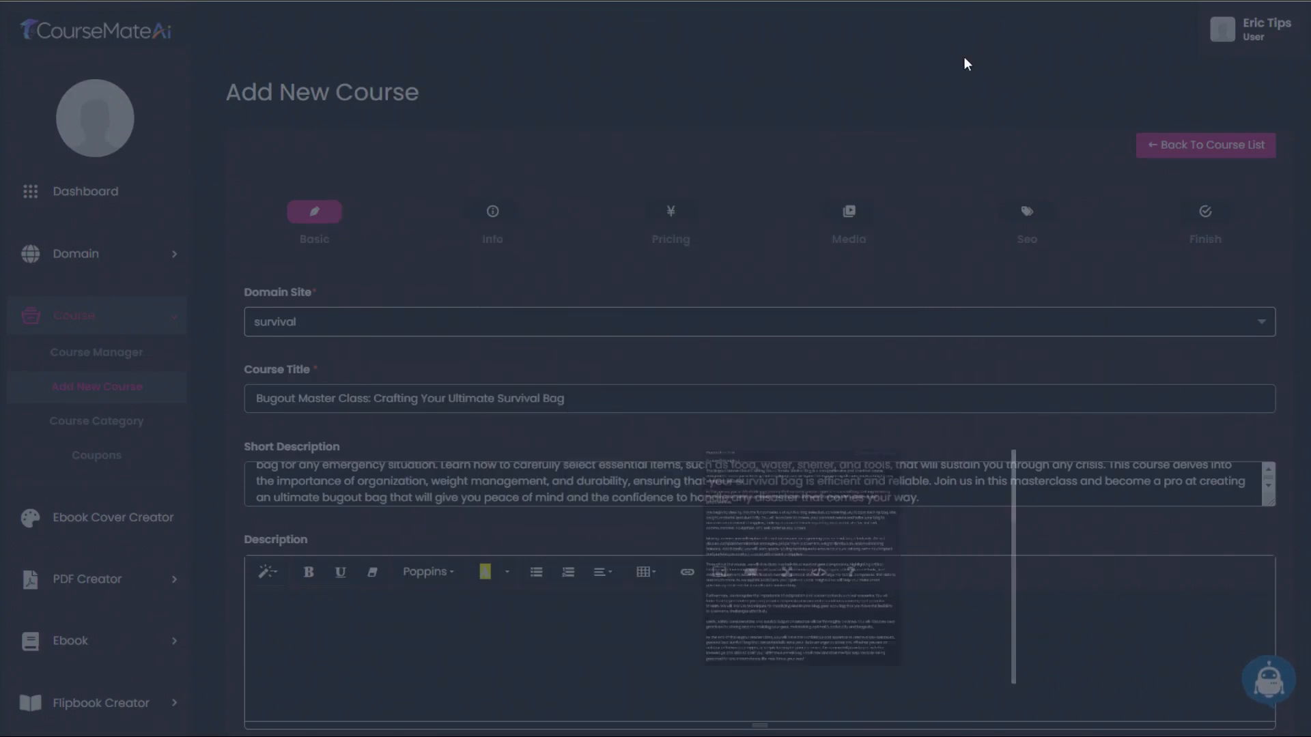
pyautogui.scroll(-5, 495, 522)
pyautogui.scroll(10, 495, 327)
pyautogui.scroll(-10, 537, 301)
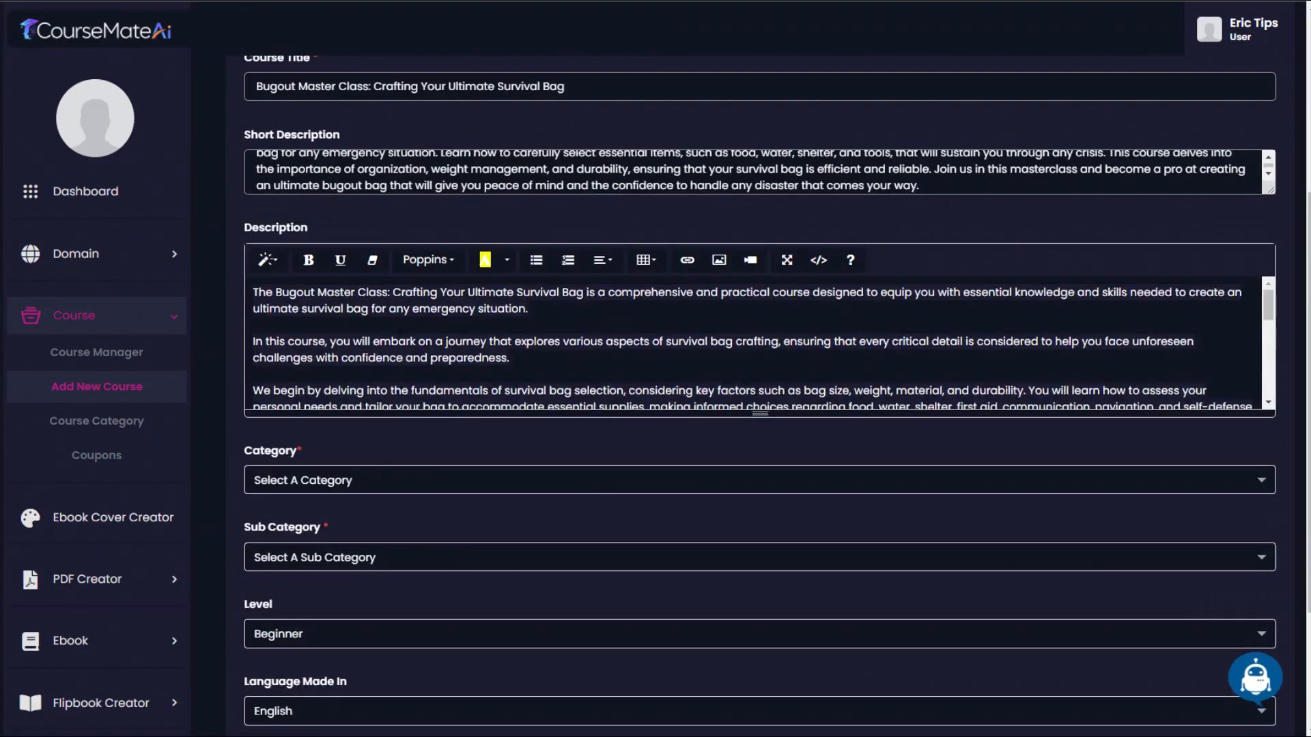
# - Review the pasted description to its end and set the course's category to Prepper Guides
pyautogui.scroll(10, 513, 294)
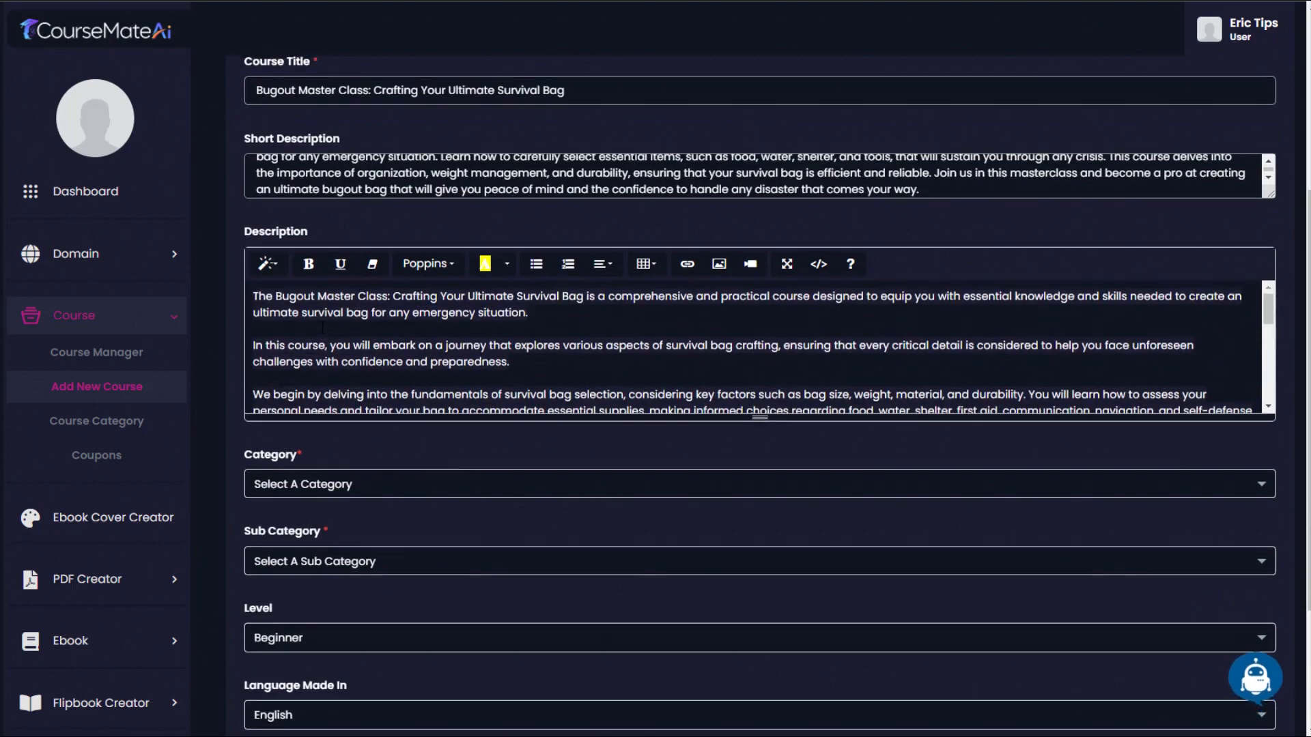
pyautogui.scroll(-1, 526, 309)
pyautogui.scroll(-6, 512, 293)
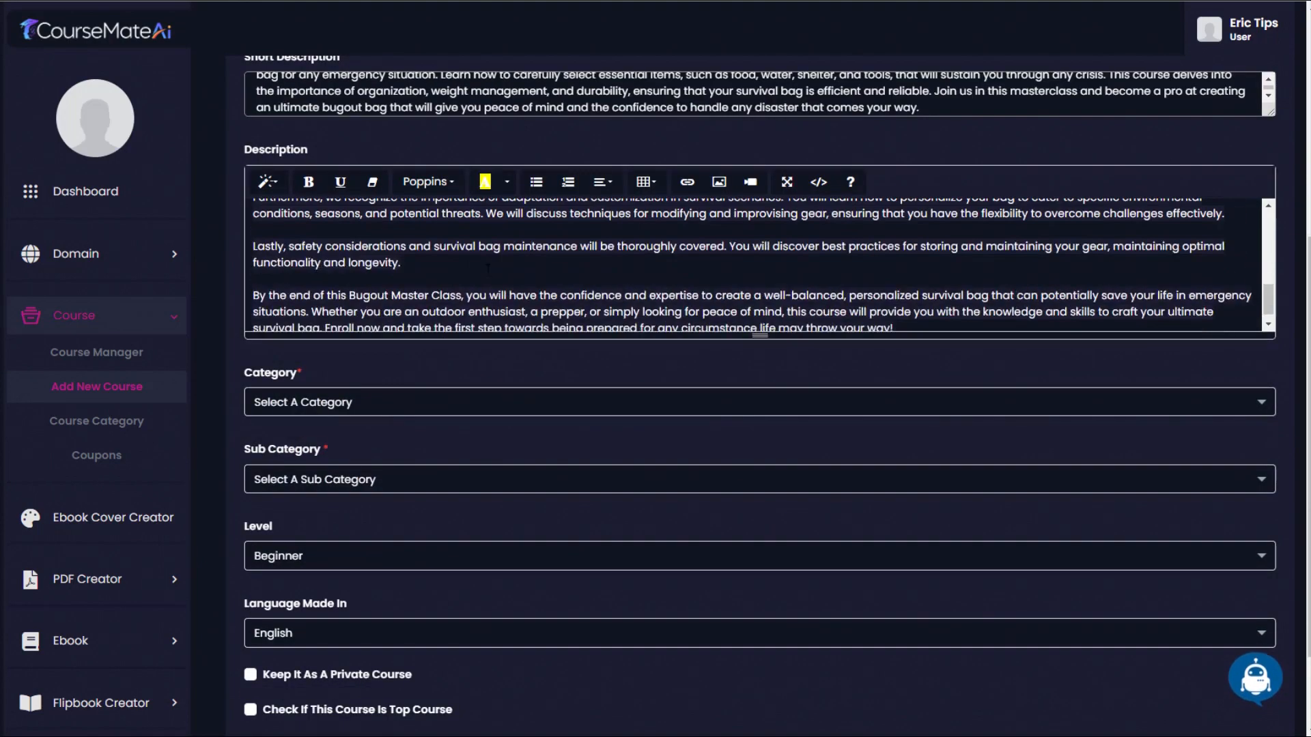
pyautogui.scroll(3, 497, 279)
pyautogui.scroll(-5, 498, 279)
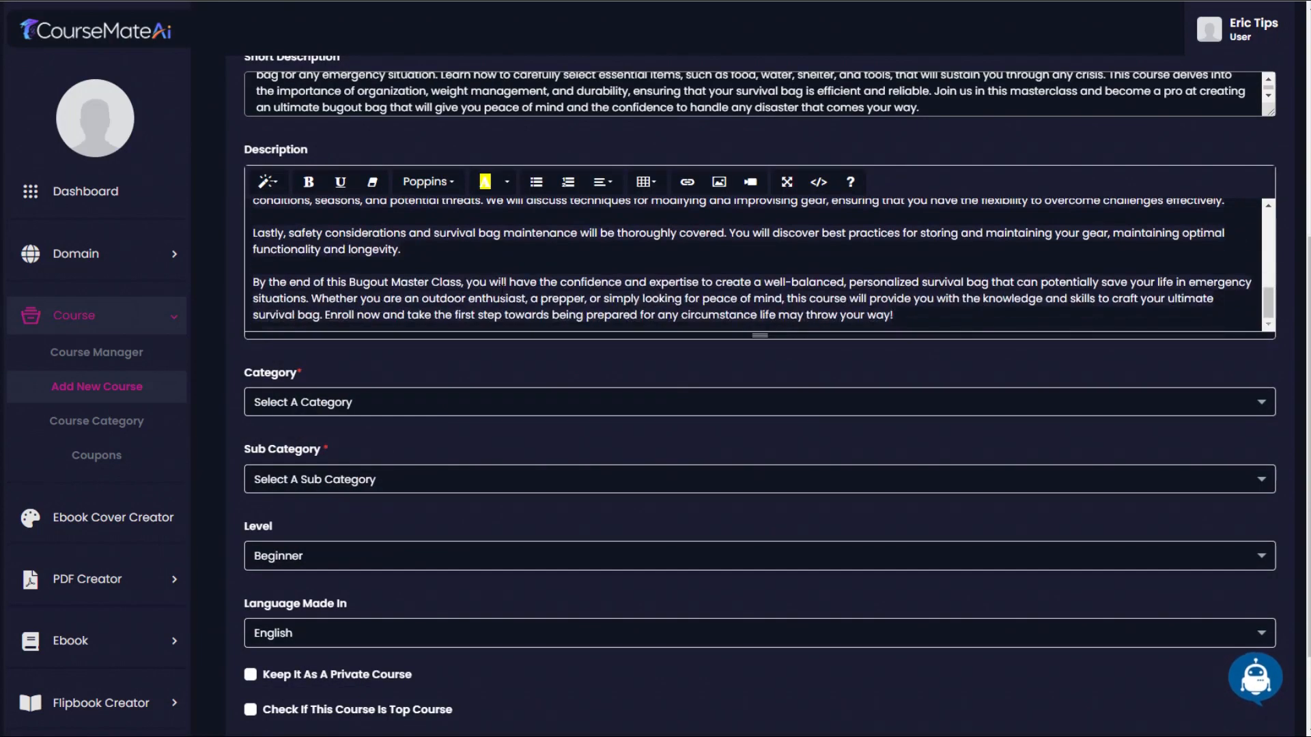
pyautogui.click(367, 404)
pyautogui.click(327, 520)
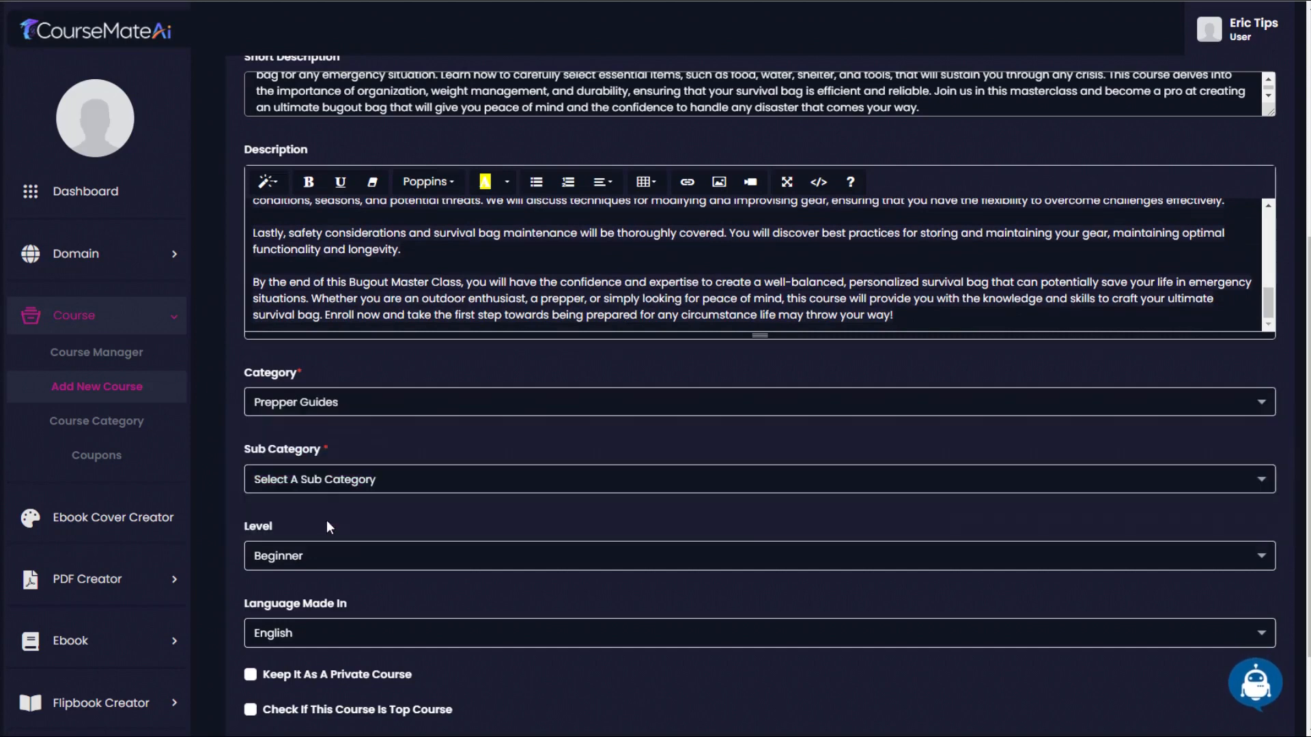
# - Set the course's sub category to Suburban Survival, leave level and language at Beginner and English, and continue to the Info stage
pyautogui.click(329, 483)
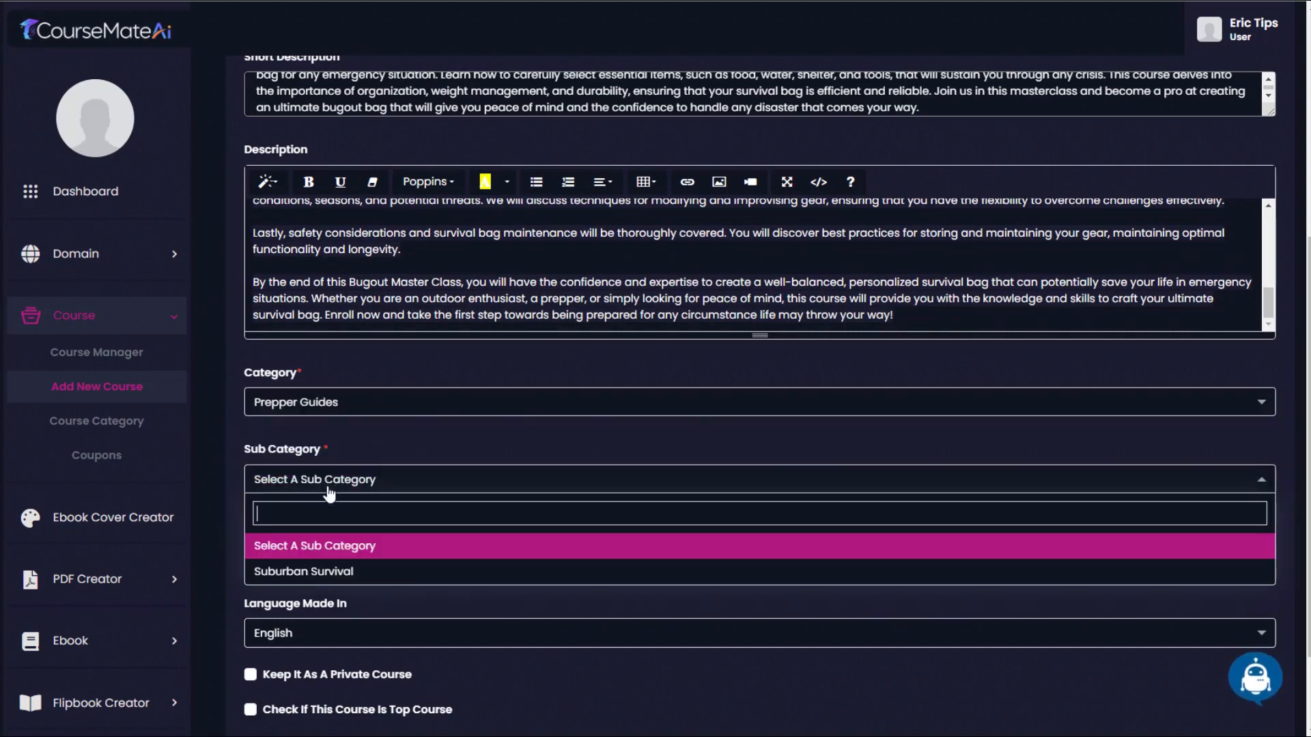
pyautogui.click(331, 573)
pyautogui.scroll(-2, 361, 523)
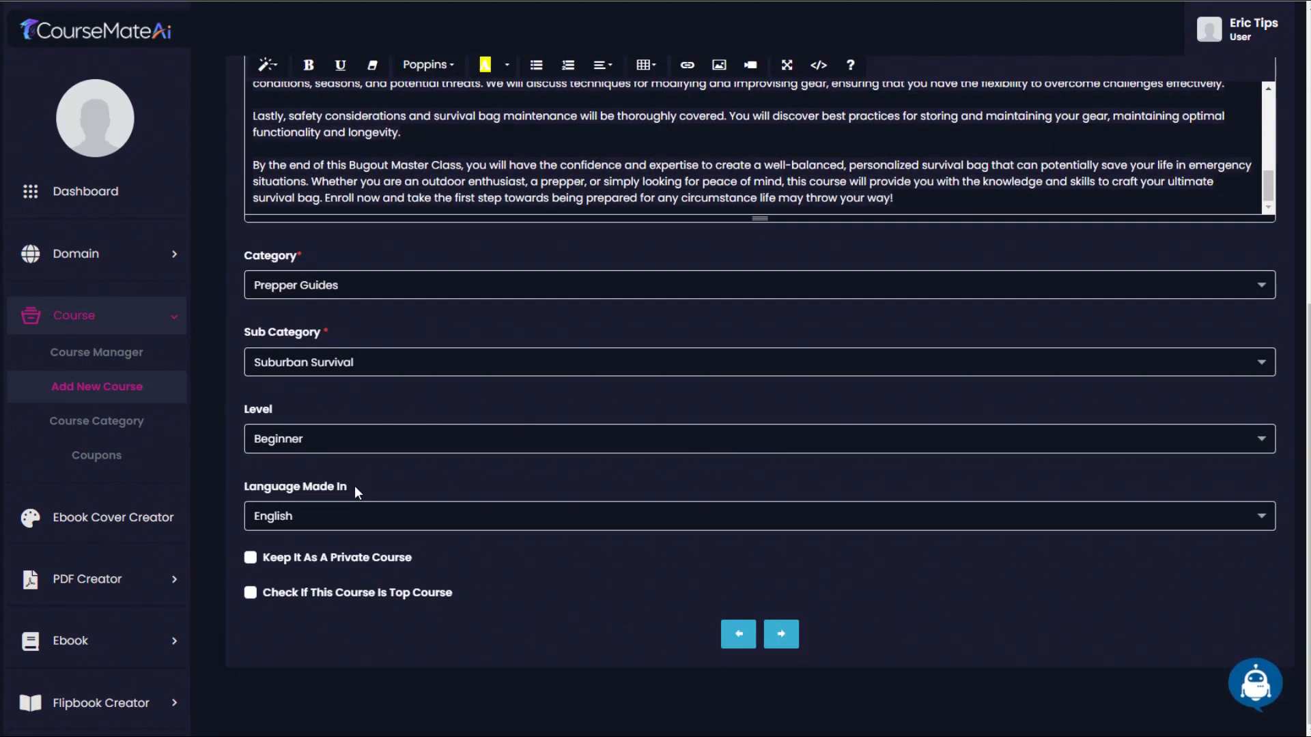
pyautogui.click(311, 443)
pyautogui.click(312, 445)
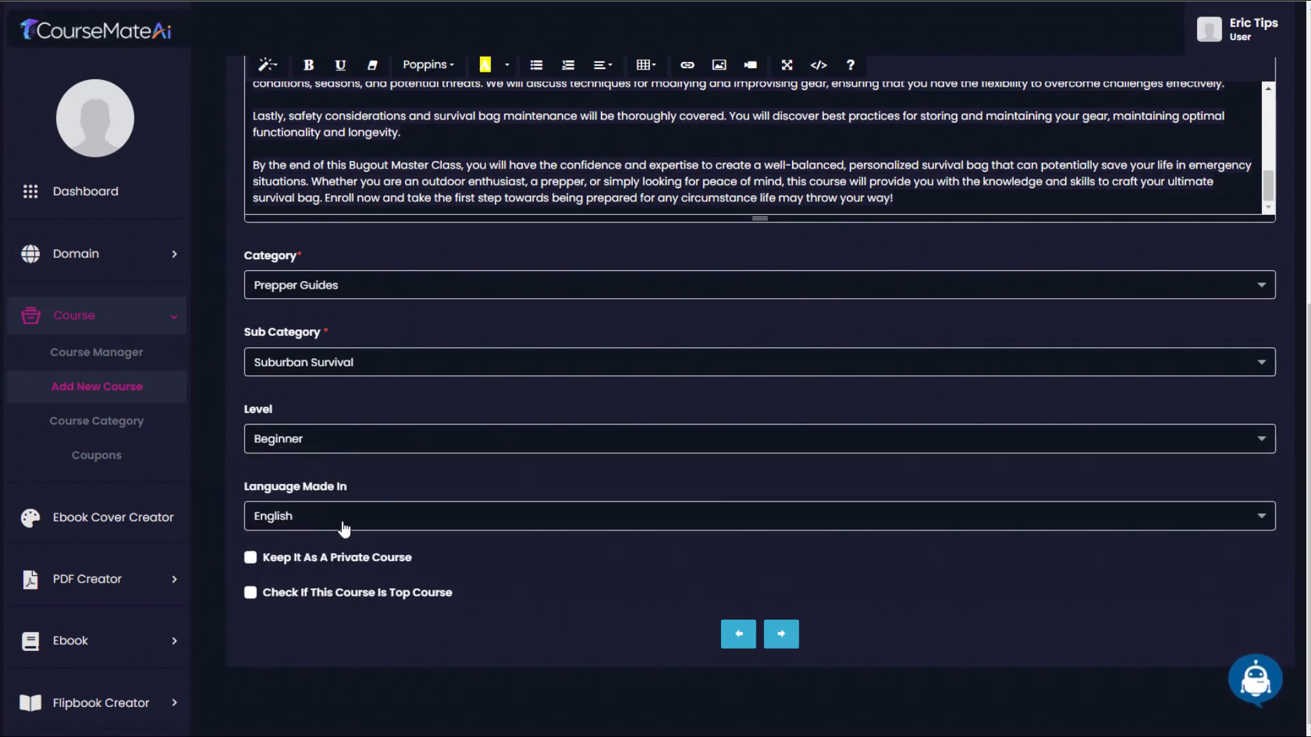
pyautogui.click(781, 633)
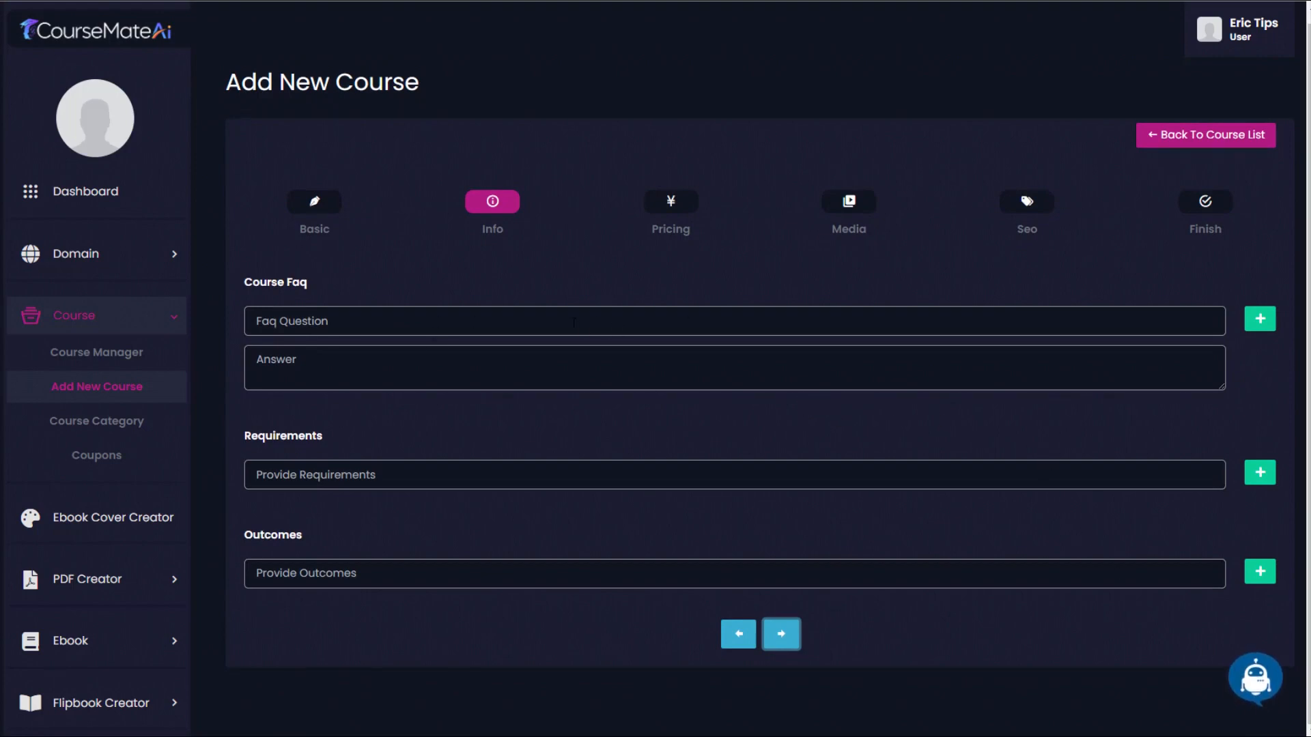
# - Generate a Course Faq with the Ai Writer, using the full long description without its heading as the course details
pyautogui.click(1265, 685)
pyautogui.click(641, 142)
pyautogui.click(503, 313)
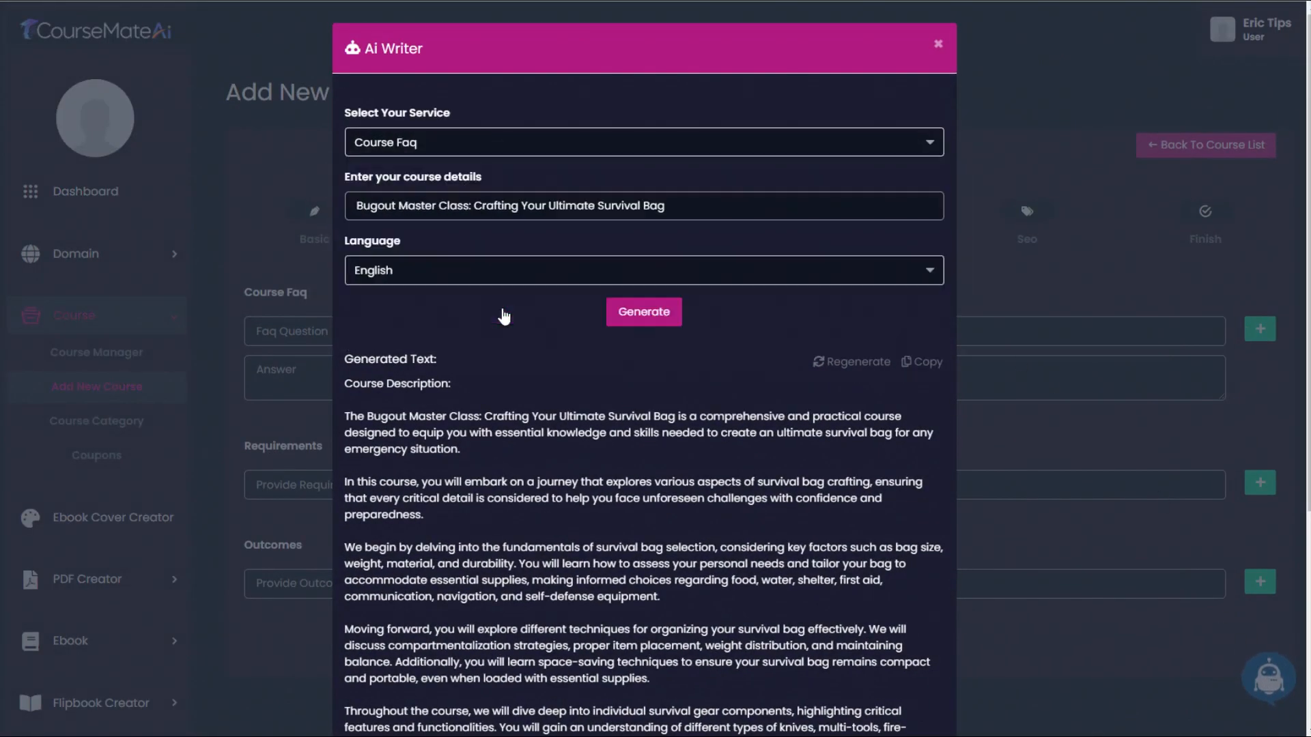
pyautogui.moveTo(345, 413); pyautogui.dragTo(681, 690)
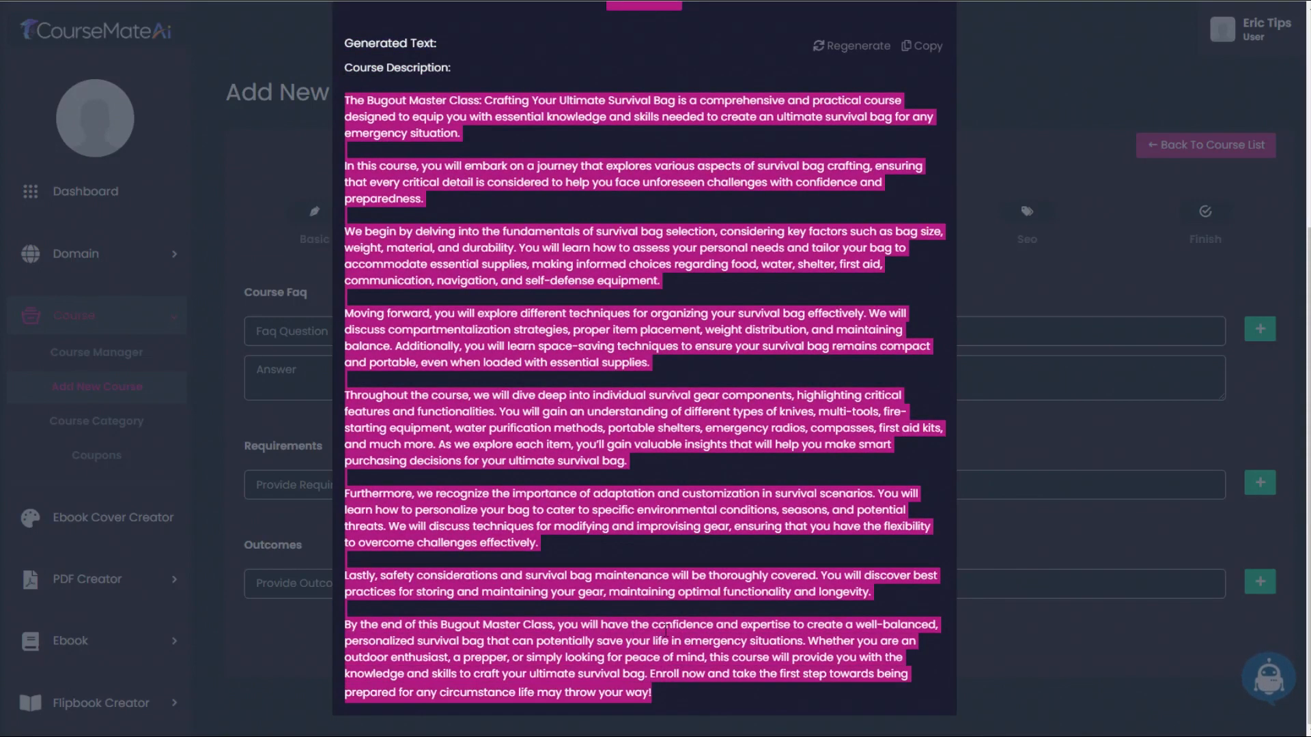
pyautogui.scroll(5, 672, 654)
pyautogui.moveTo(665, 206); pyautogui.dragTo(353, 201)
pyautogui.hotkey('ctrl', 'v')
pyautogui.click(642, 318)
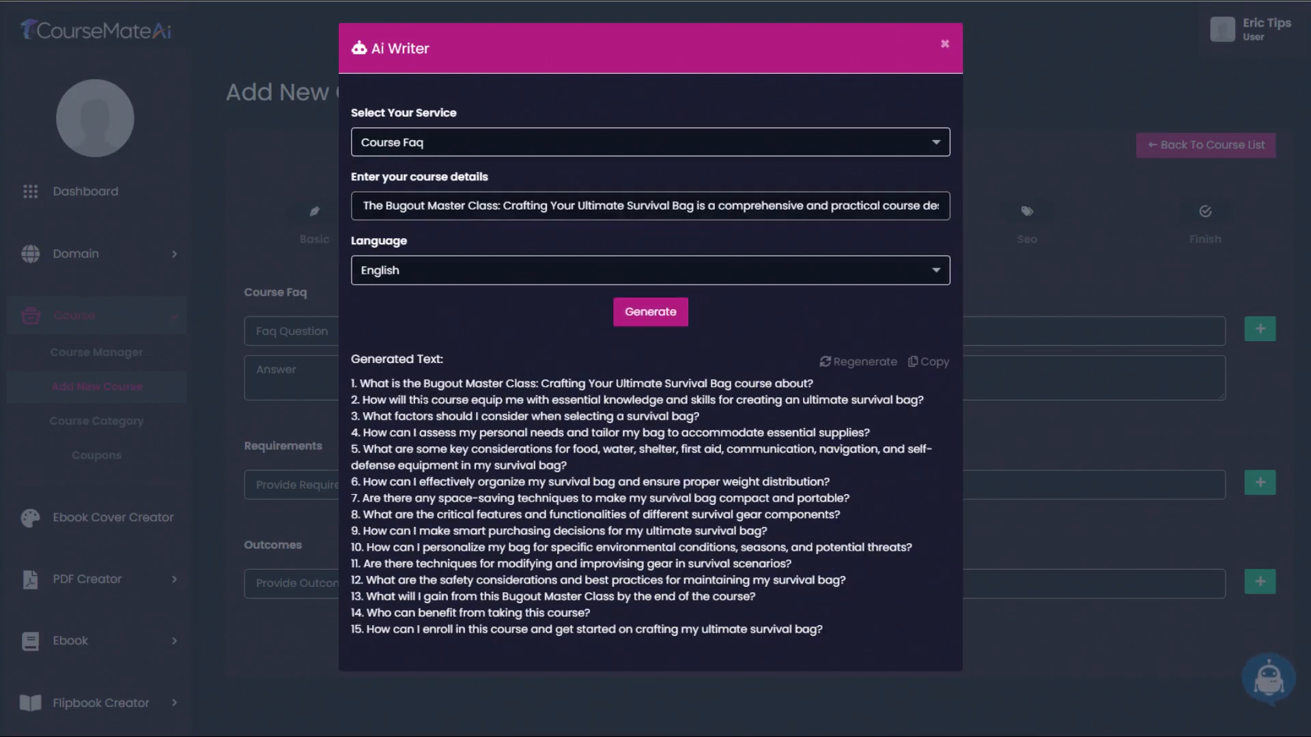
# - Copy the first generated question, about what the course covers, into the Course Faq question
pyautogui.moveTo(352, 383); pyautogui.dragTo(829, 628)
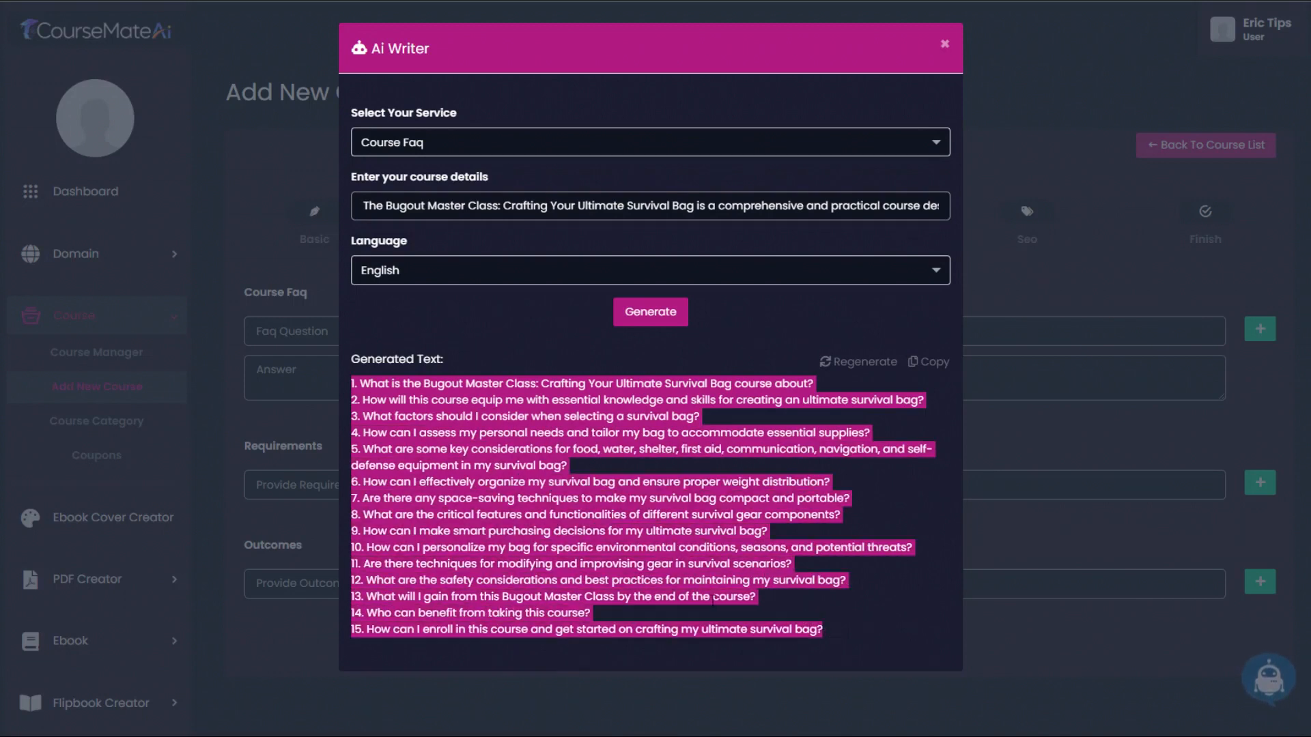
pyautogui.click(828, 615)
pyautogui.click(928, 362)
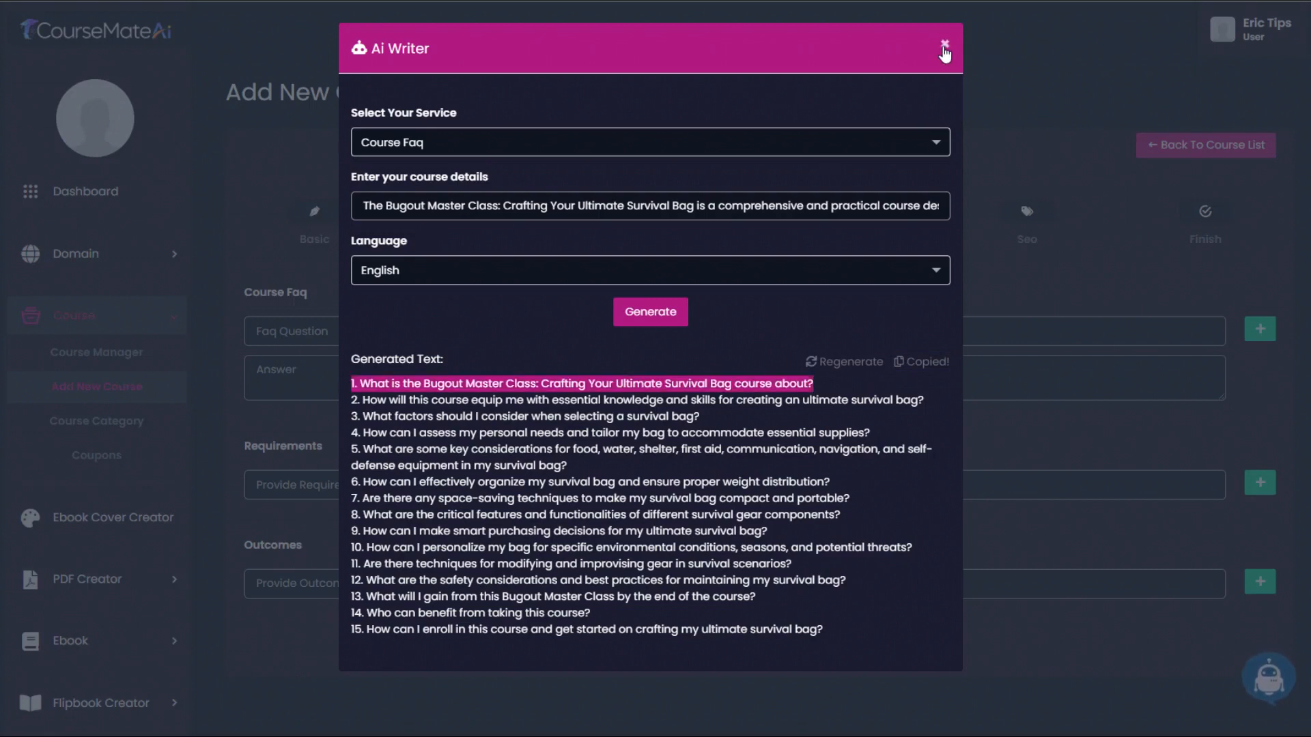
pyautogui.click(944, 48)
pyautogui.click(417, 331)
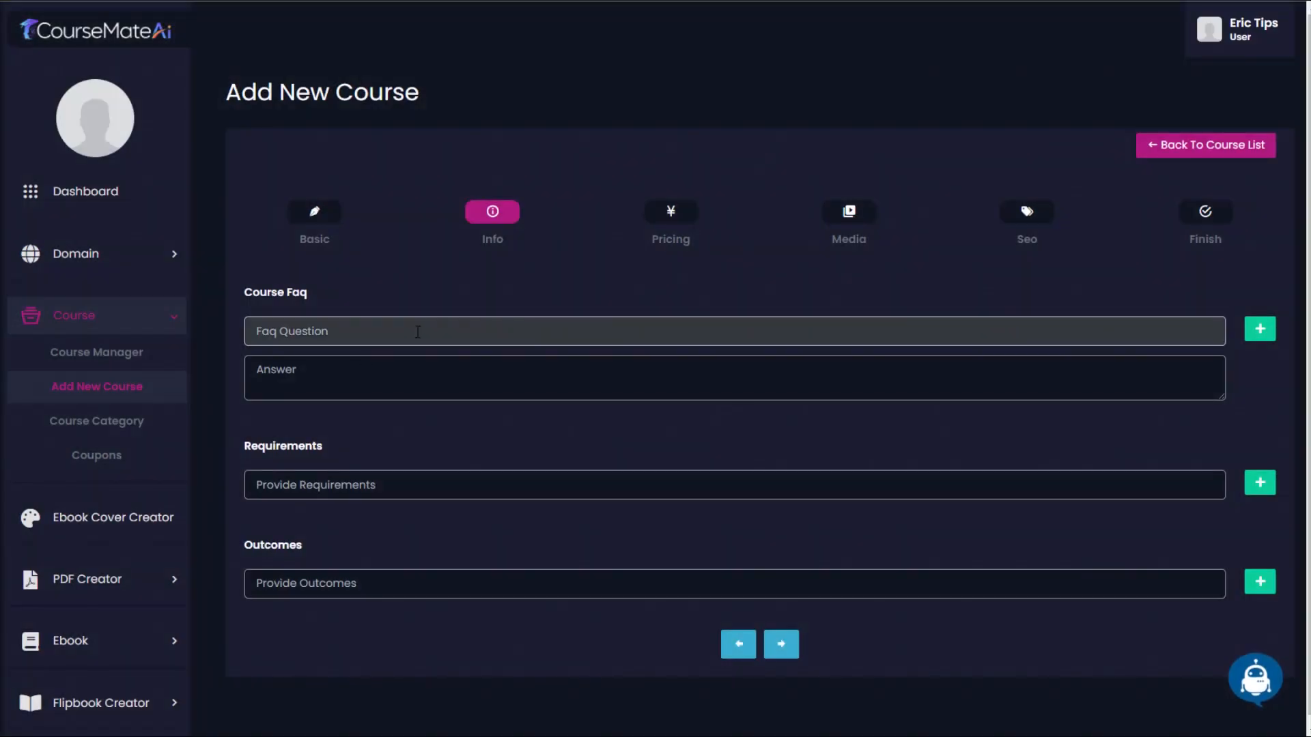
pyautogui.hotkey('ctrl', 'v')
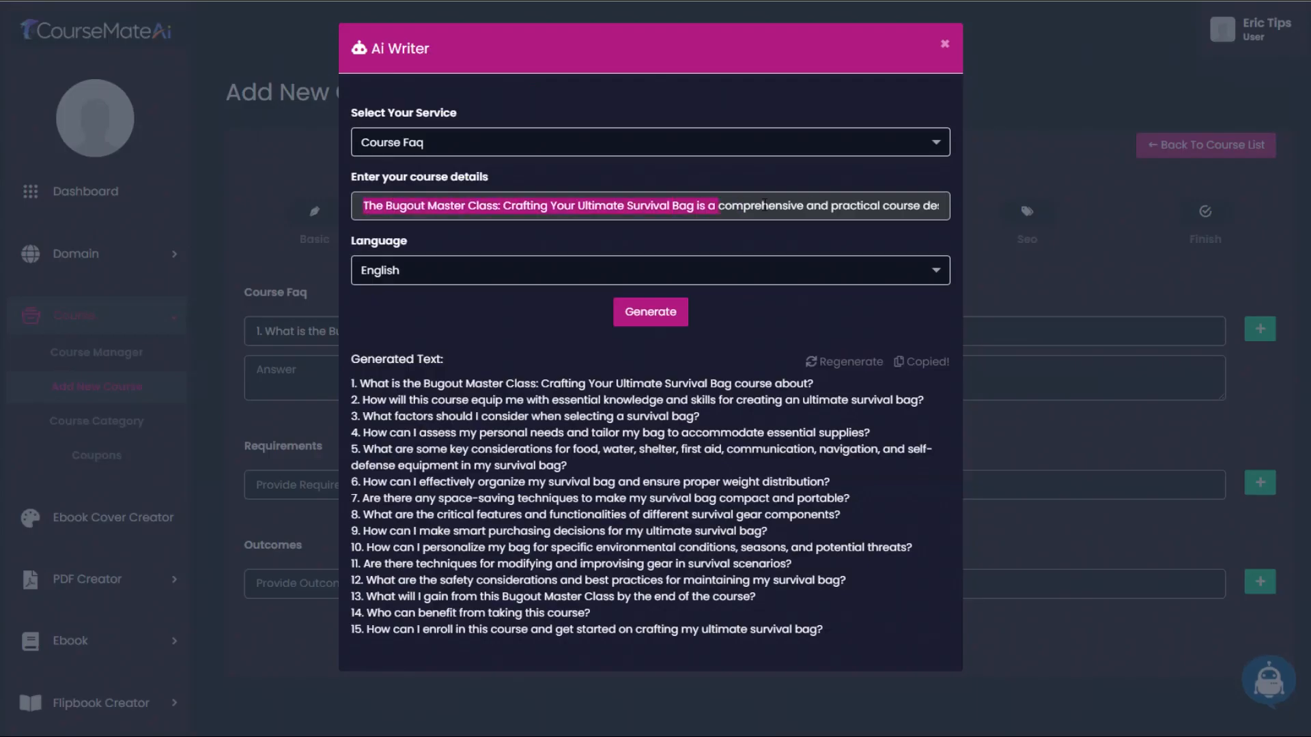
# - Copy the first sentence of the Ai Writer's course details, ending in "any emergency situation.", into the Faq answer
pyautogui.moveTo(894, 207); pyautogui.dragTo(904, 219)
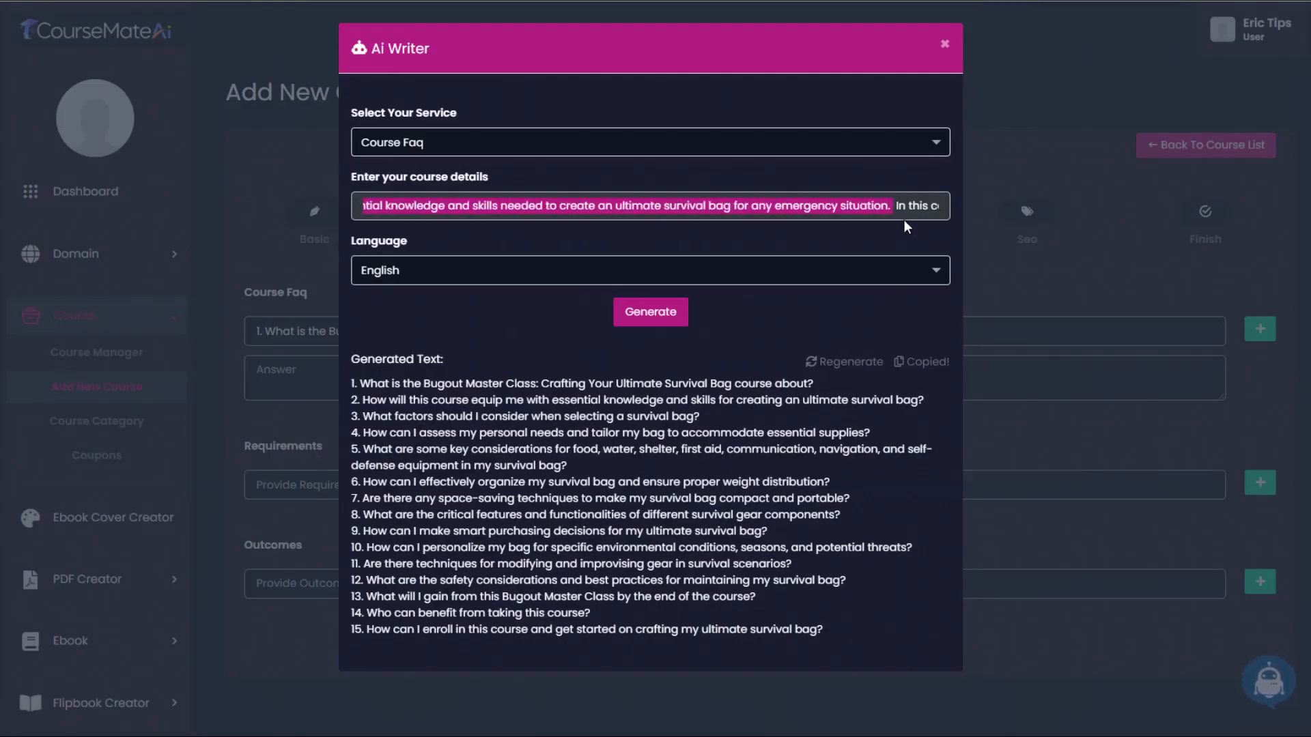
pyautogui.click(944, 44)
pyautogui.click(343, 371)
pyautogui.hotkey('ctrl', 'v')
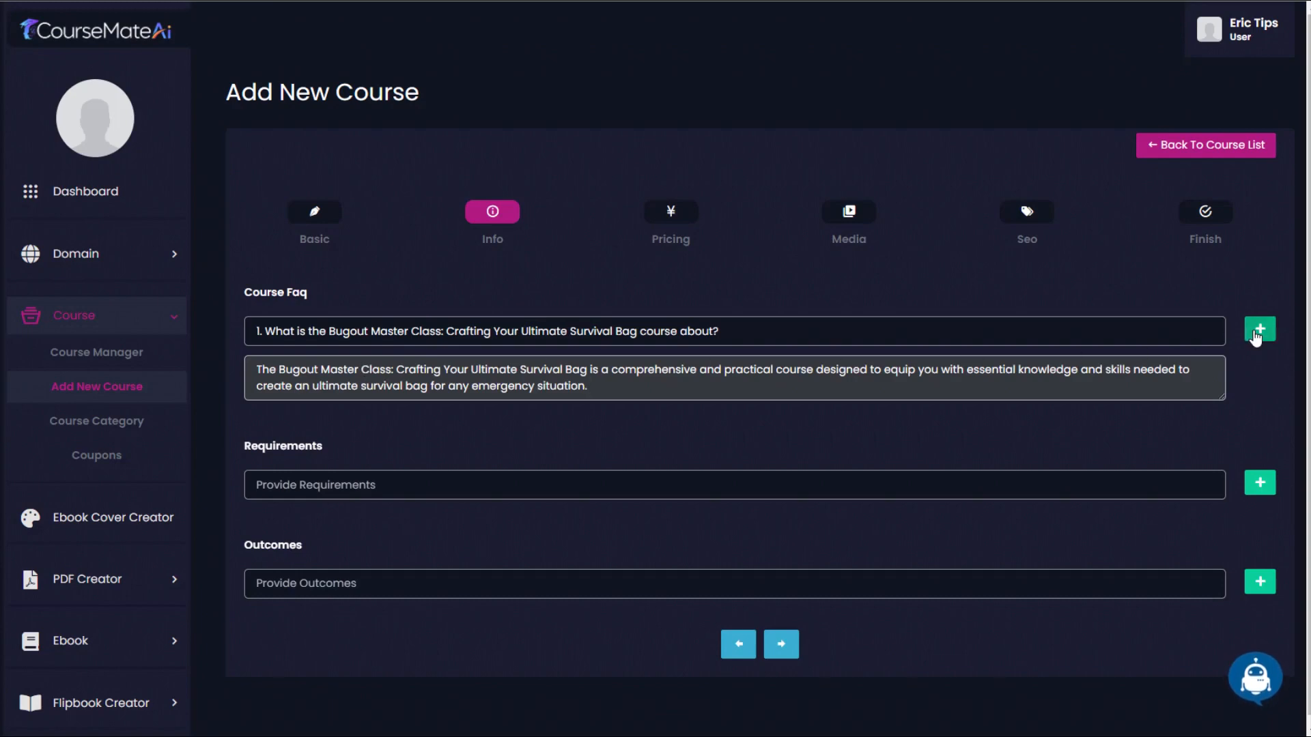
# - Generate Course Requirements with the Ai Writer from the same course description
pyautogui.scroll(-1, 612, 453)
pyautogui.scroll(1, 488, 443)
pyautogui.scroll(-1, 404, 382)
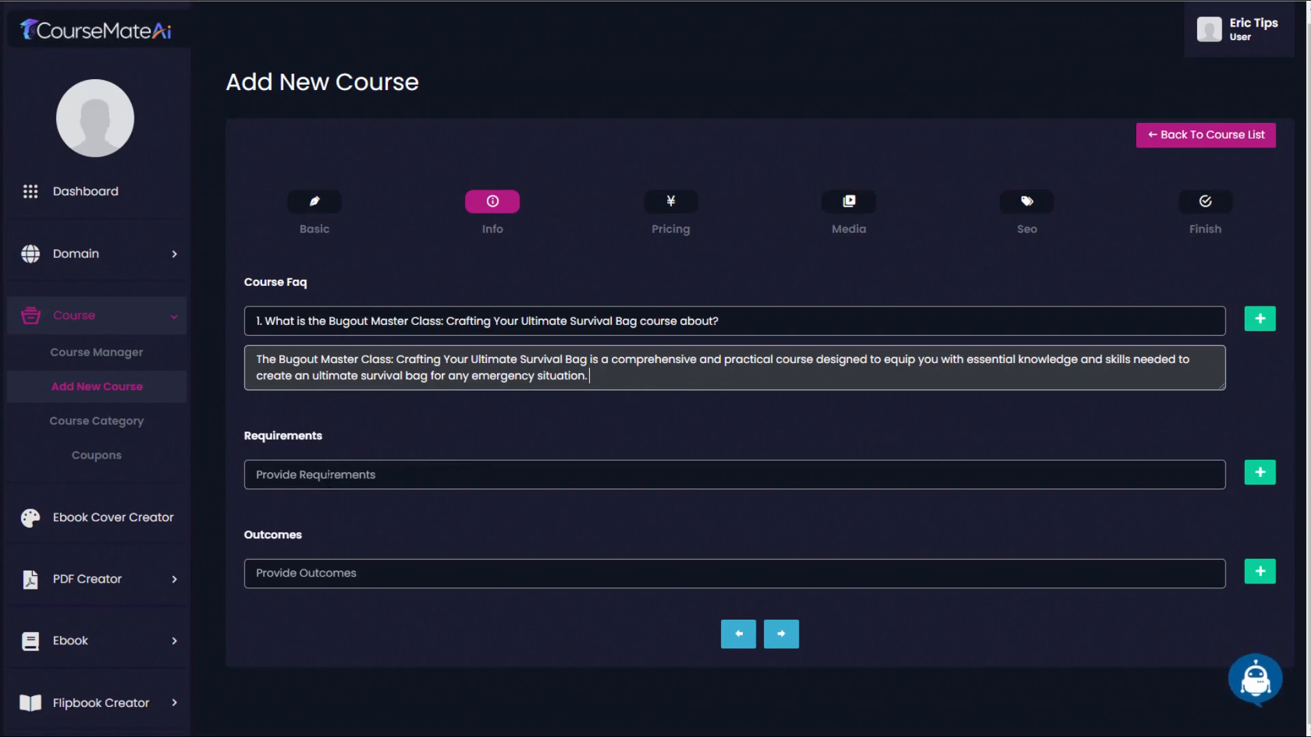
pyautogui.click(1257, 686)
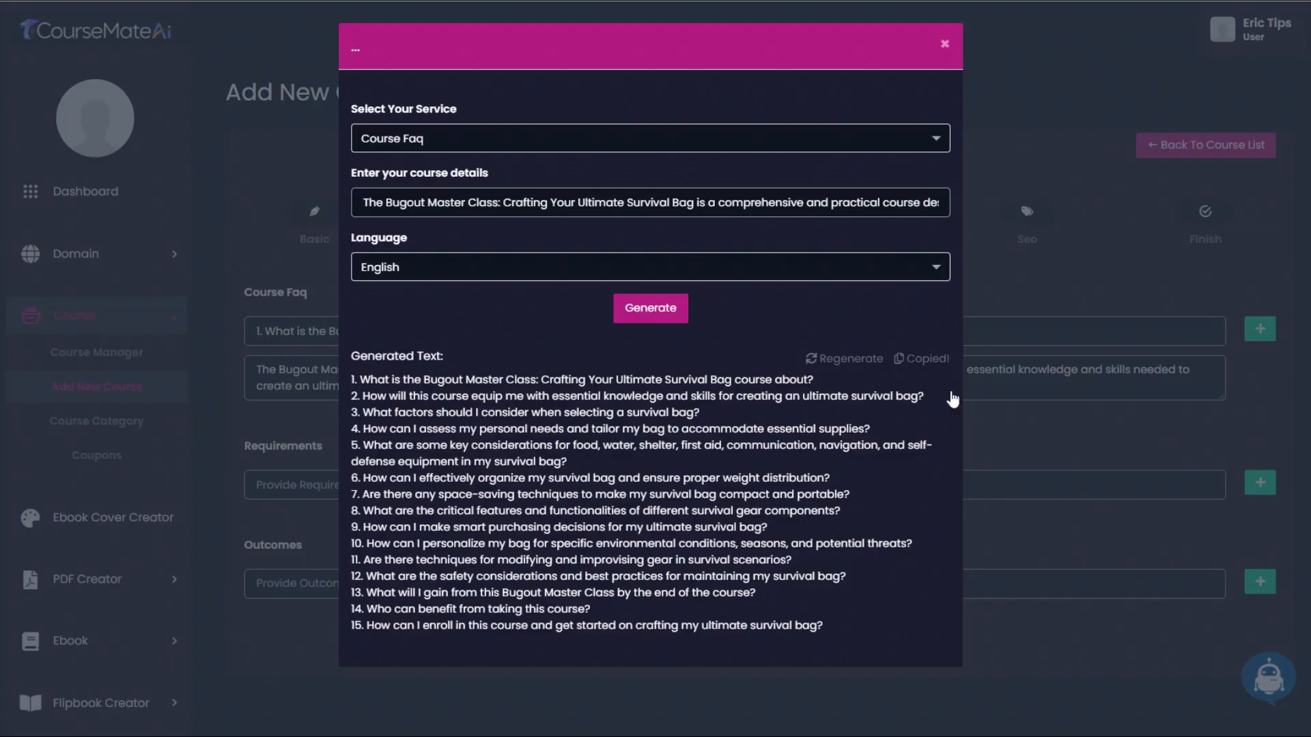
pyautogui.click(572, 149)
pyautogui.click(497, 205)
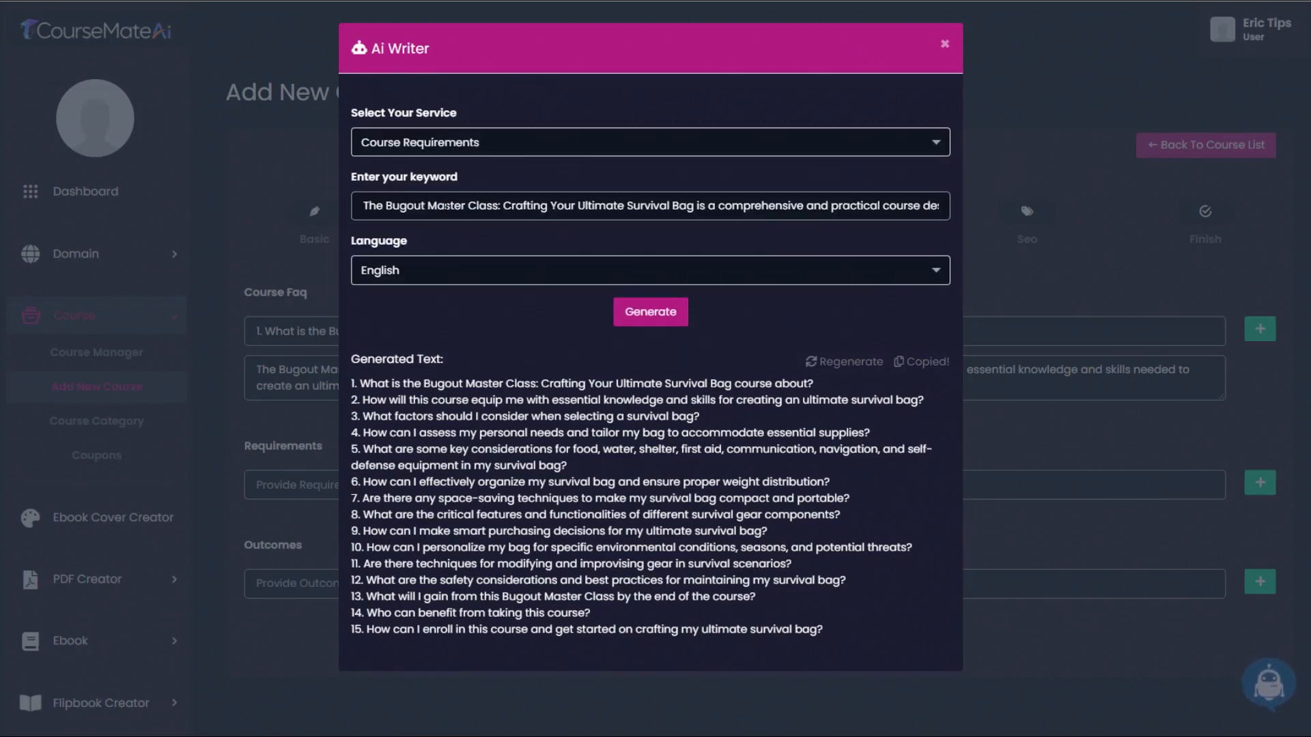
pyautogui.click(659, 318)
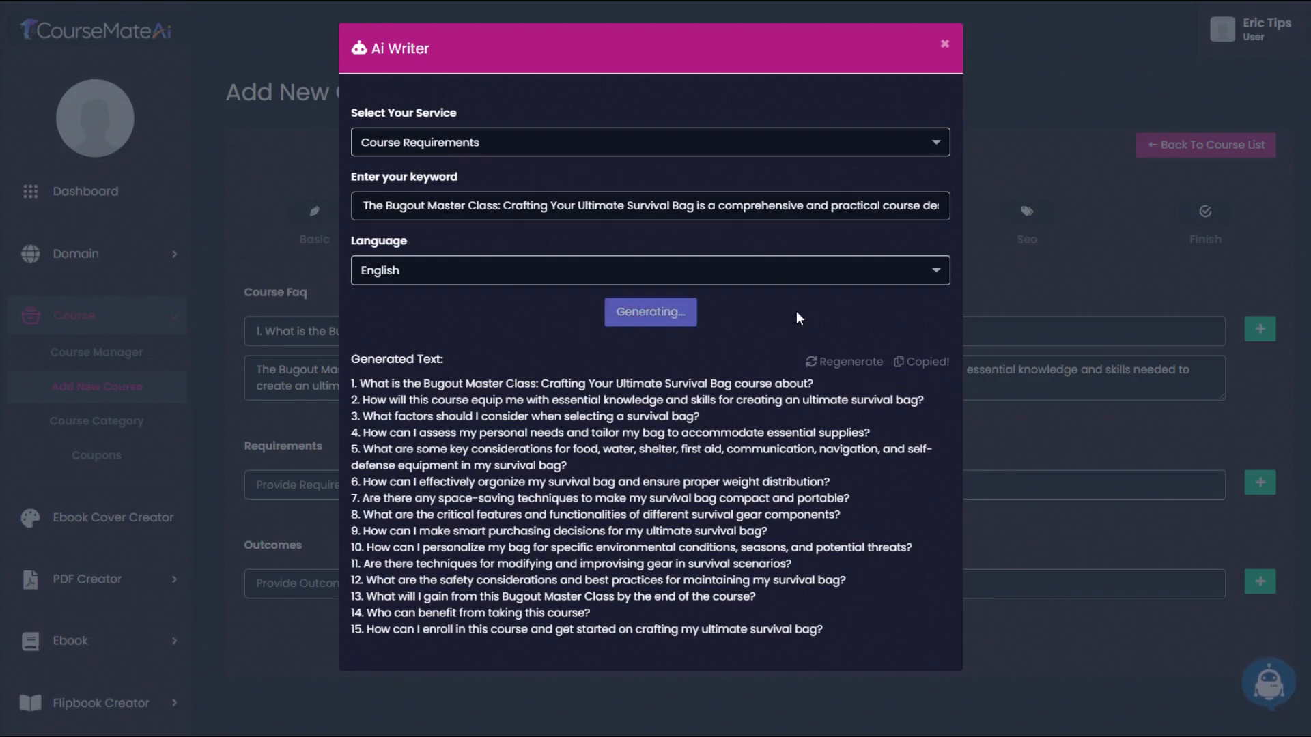
# - Copy the generated line "Proficiency in the English language" into the first course requirement
pyautogui.moveTo(550, 400); pyautogui.dragTo(360, 400)
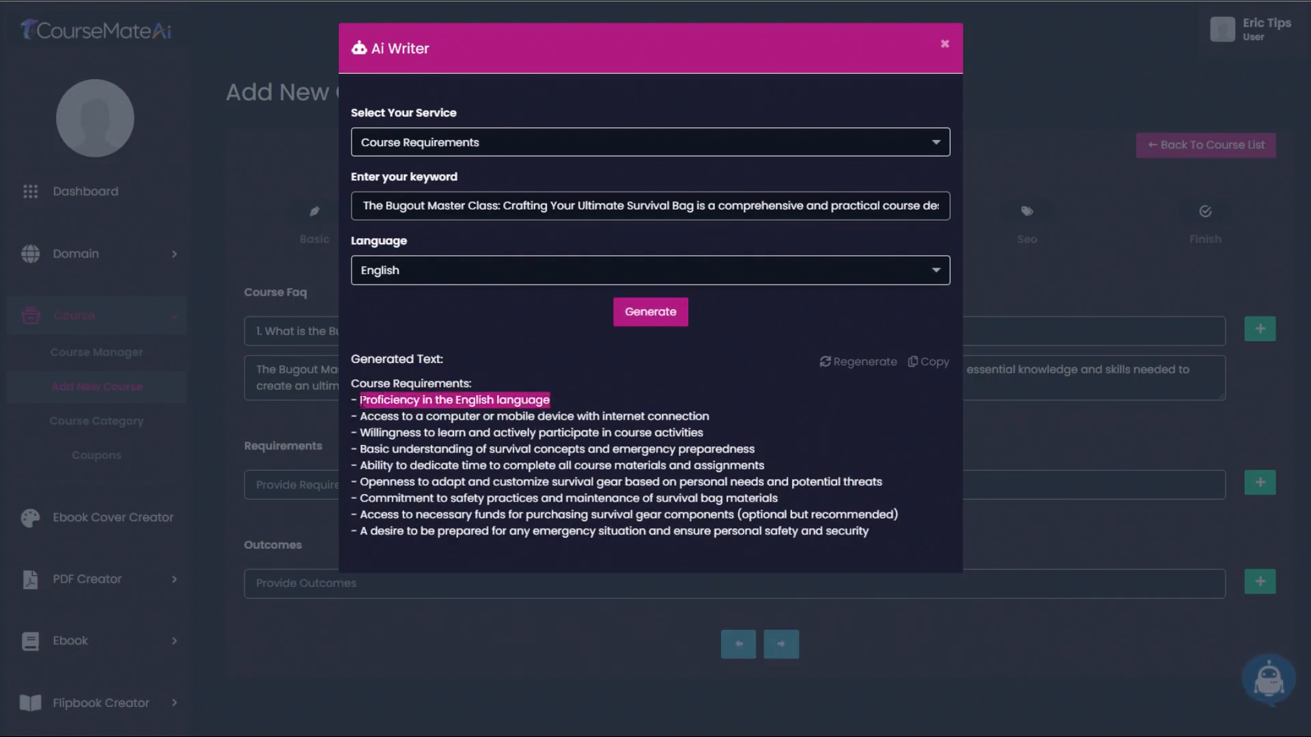
pyautogui.click(943, 51)
pyautogui.click(407, 483)
pyautogui.hotkey('ctrl', 'v')
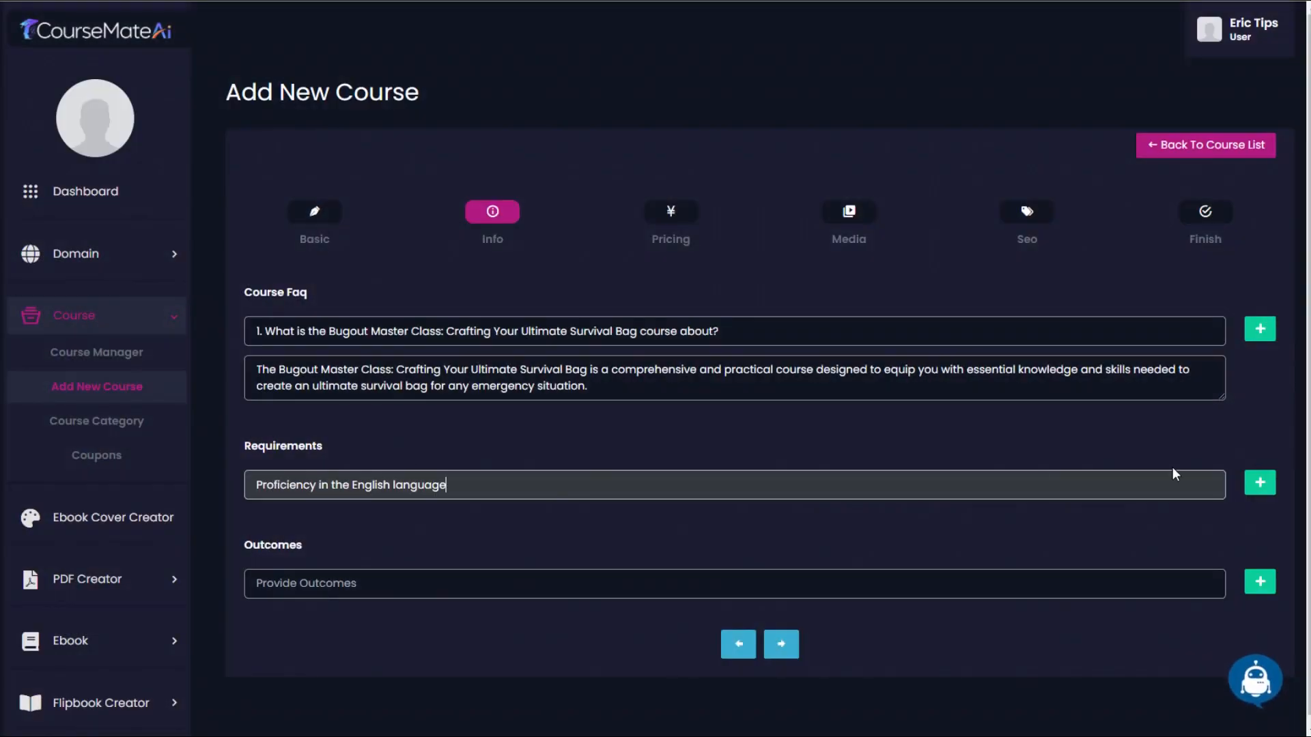
# - Add a second requirement and fill it with the generated line "Access to a computer or mobile device with internet connection"
pyautogui.click(1251, 481)
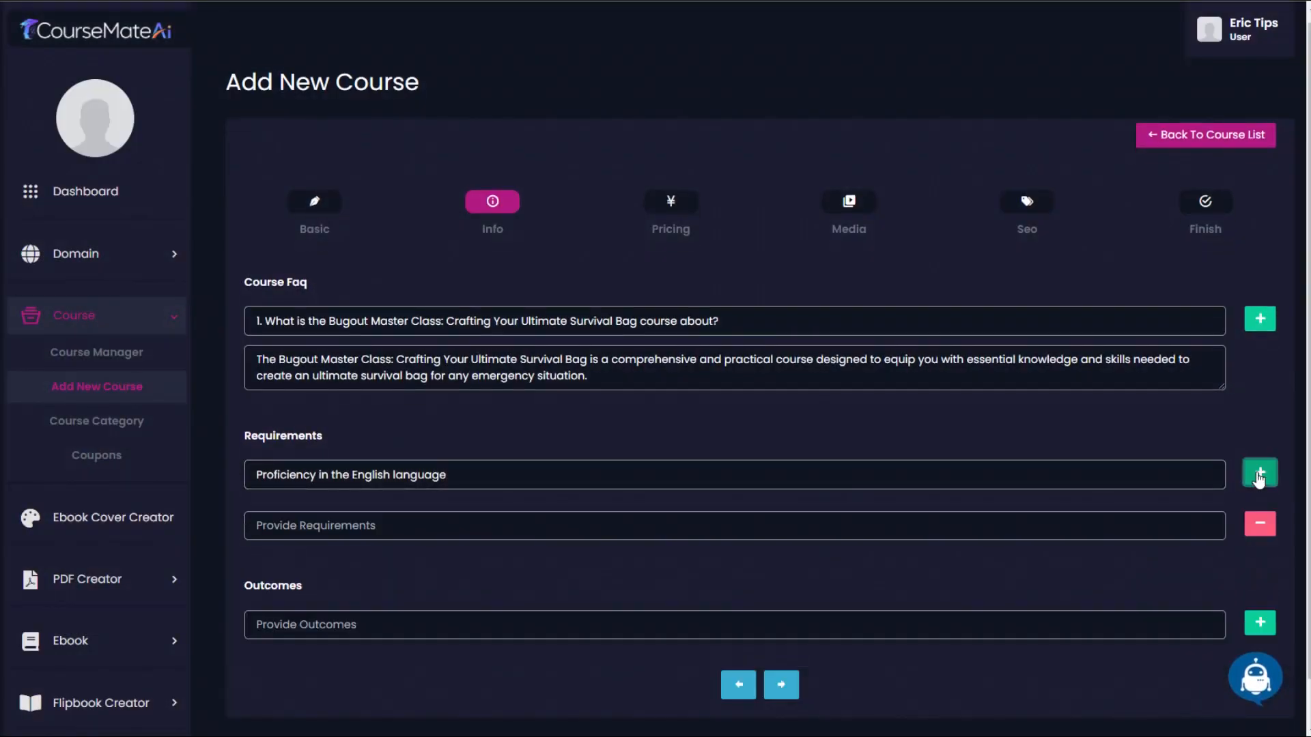
pyautogui.scroll(-1, 1253, 560)
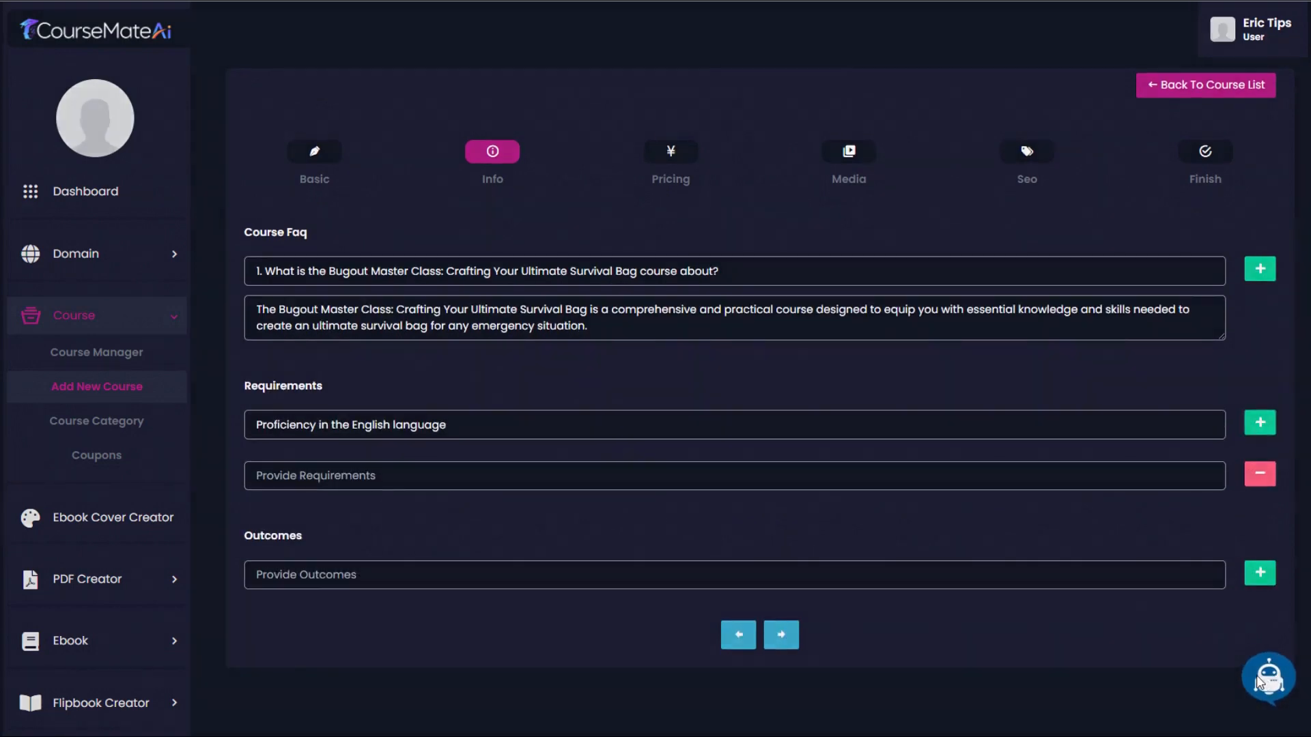
pyautogui.click(1264, 682)
pyautogui.moveTo(360, 415); pyautogui.dragTo(714, 409)
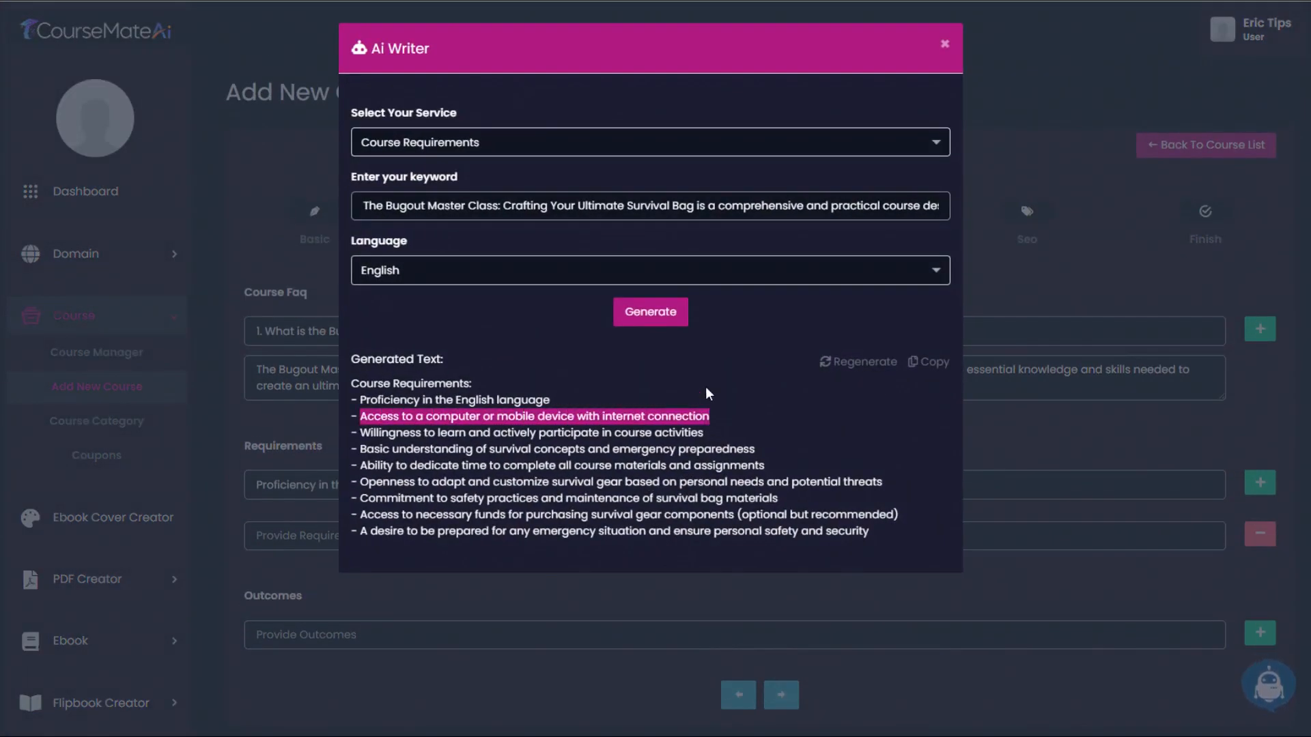
pyautogui.click(945, 44)
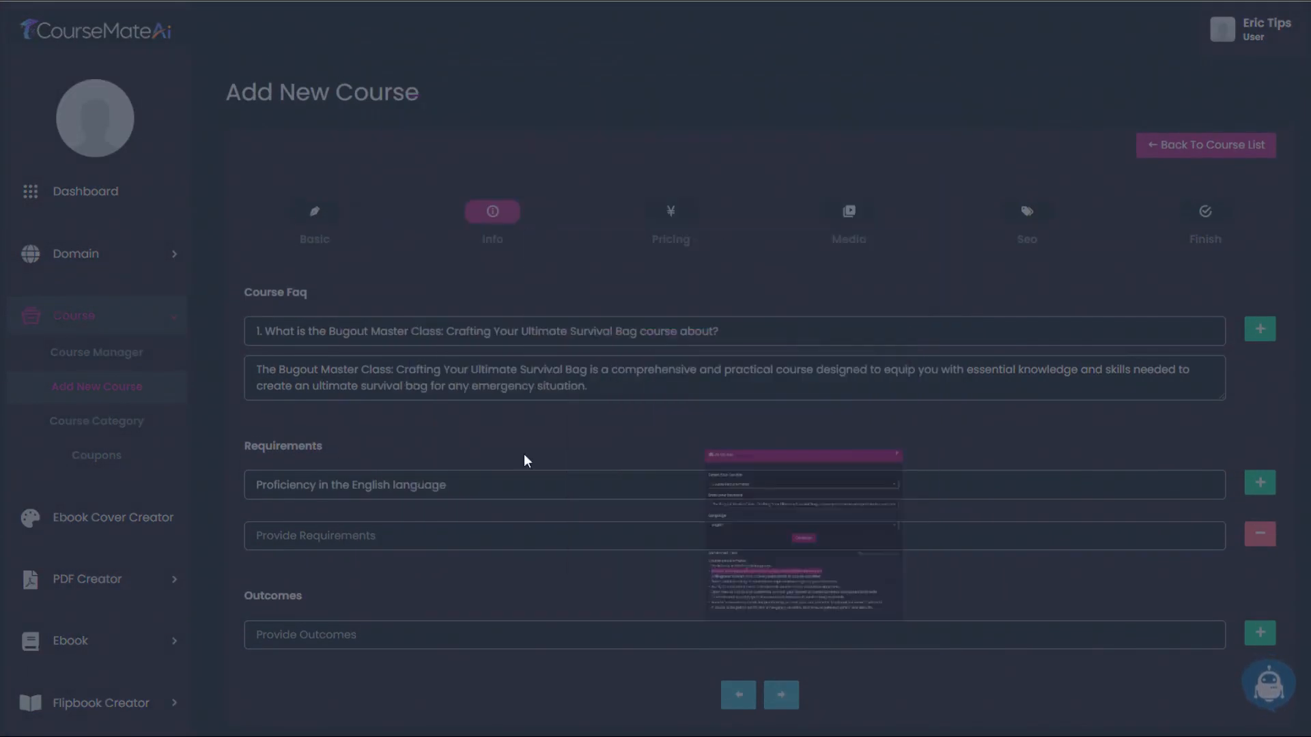
# - Add a third requirement and fill it with the generated line "Willingness to learn and actively participate in course activities"
pyautogui.click(1260, 483)
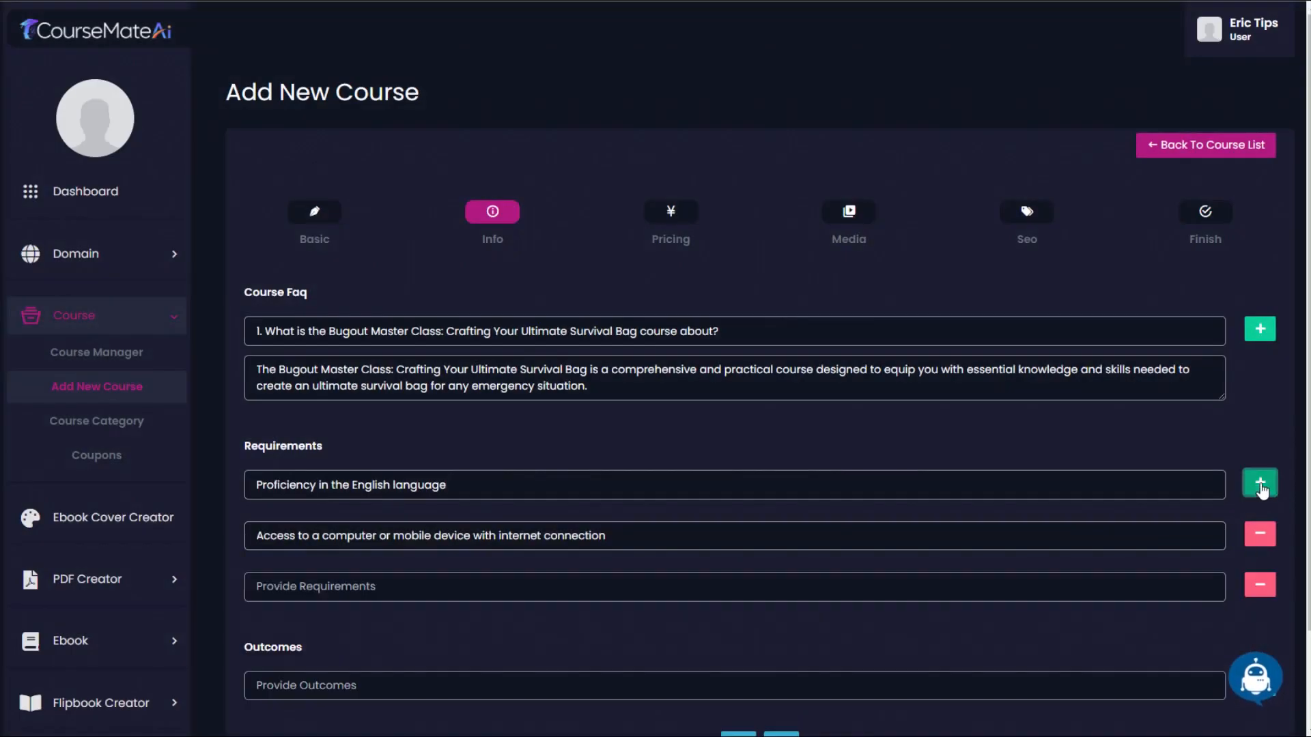
pyautogui.click(1256, 678)
pyautogui.moveTo(359, 432); pyautogui.dragTo(741, 431)
pyautogui.click(946, 49)
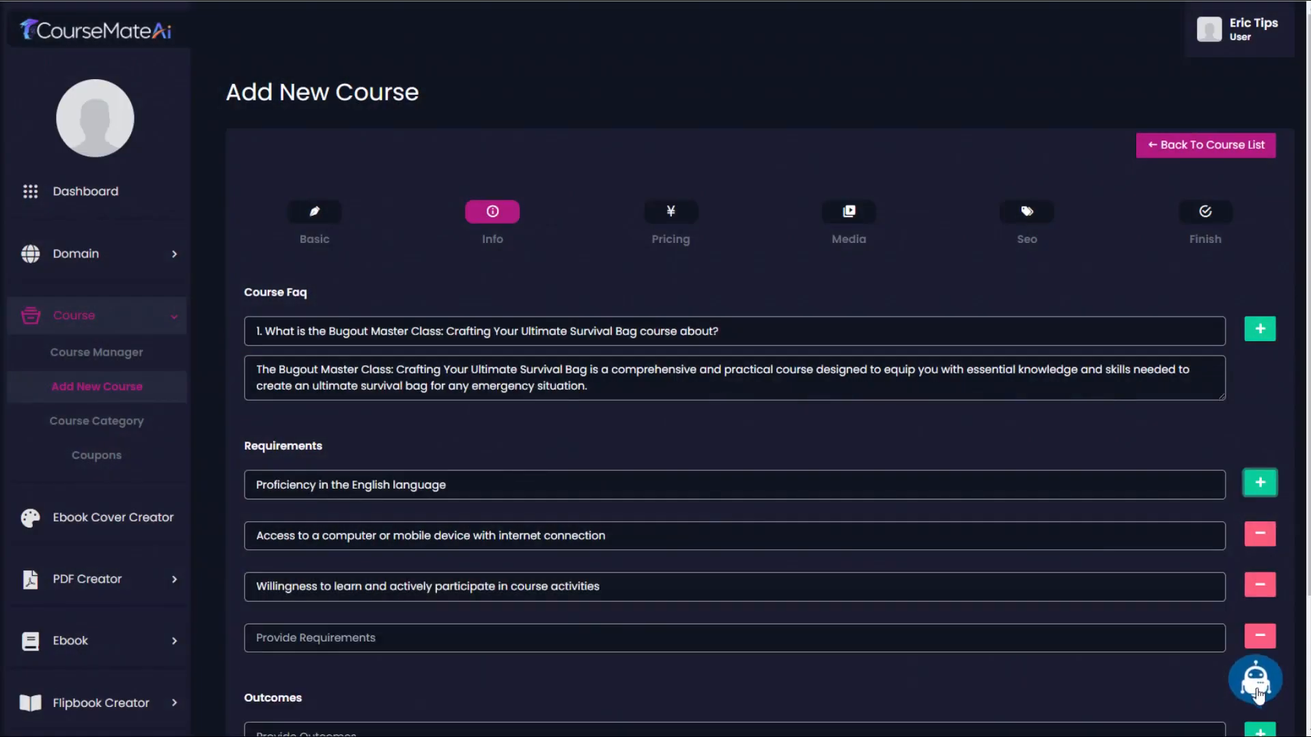
# - Fill the fourth requirement with the generated line "A desire to be prepared for any emergency situation and ensure personal safety and security"
pyautogui.click(1258, 691)
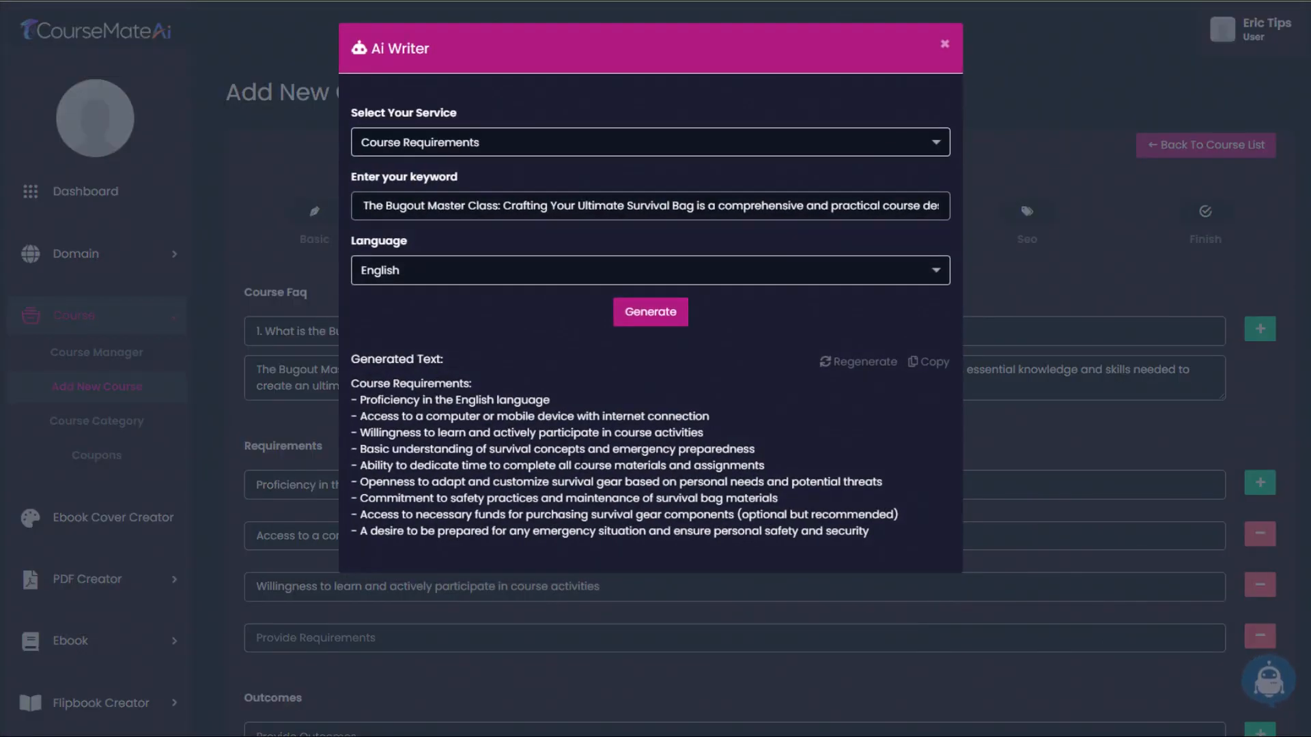
pyautogui.moveTo(362, 482); pyautogui.dragTo(880, 483)
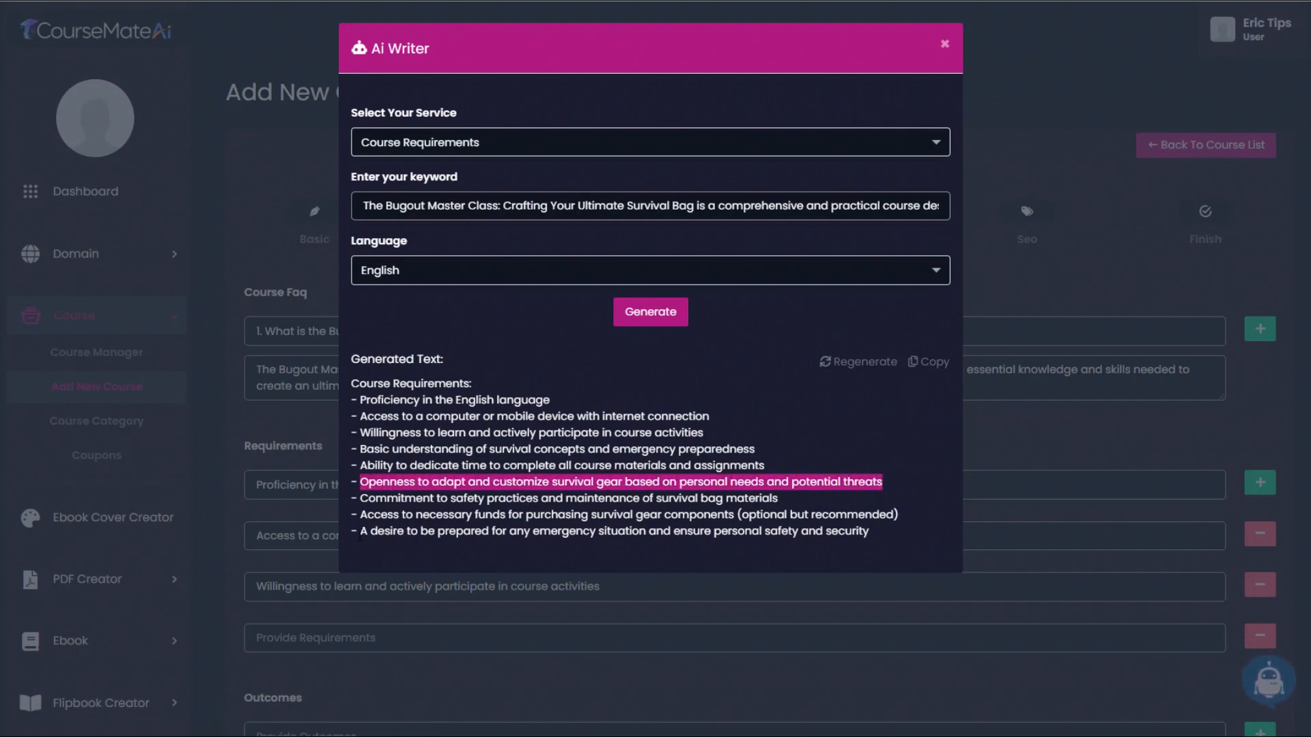
pyautogui.moveTo(361, 533); pyautogui.dragTo(888, 538)
pyautogui.hotkey('ctrl', 'c')
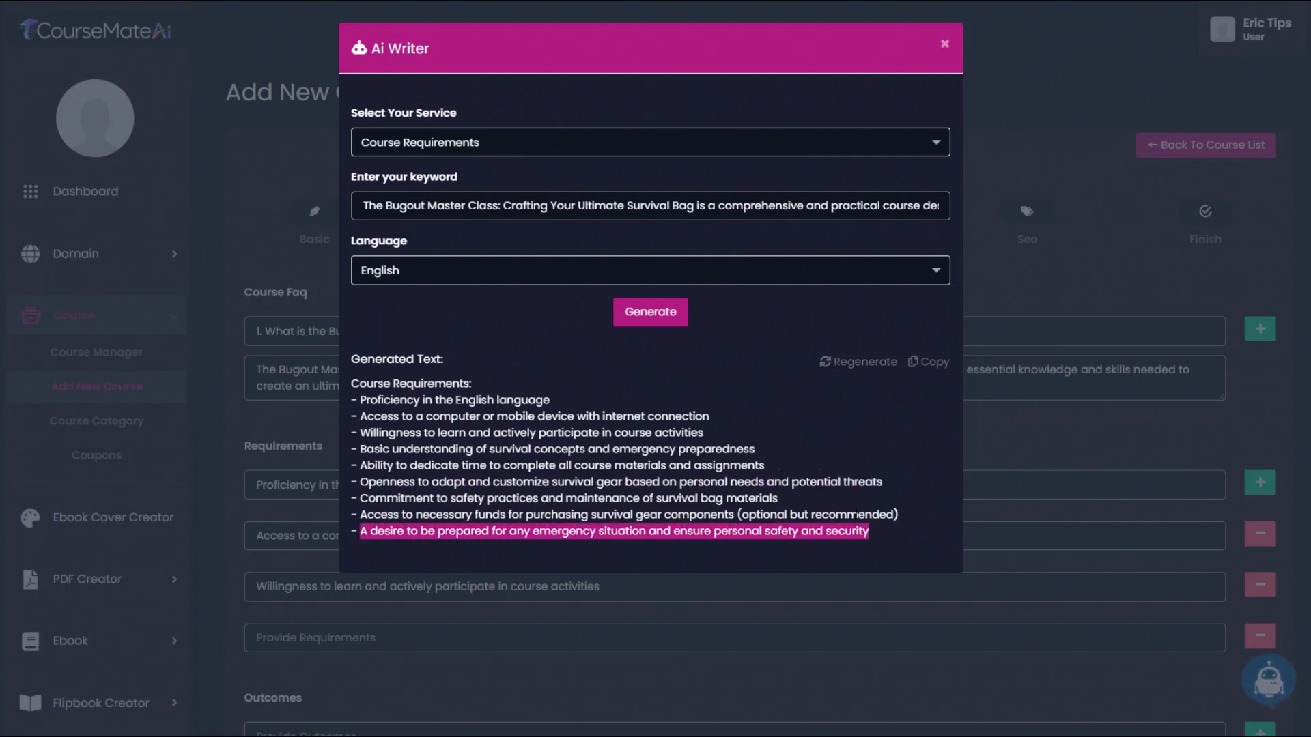
pyautogui.click(939, 47)
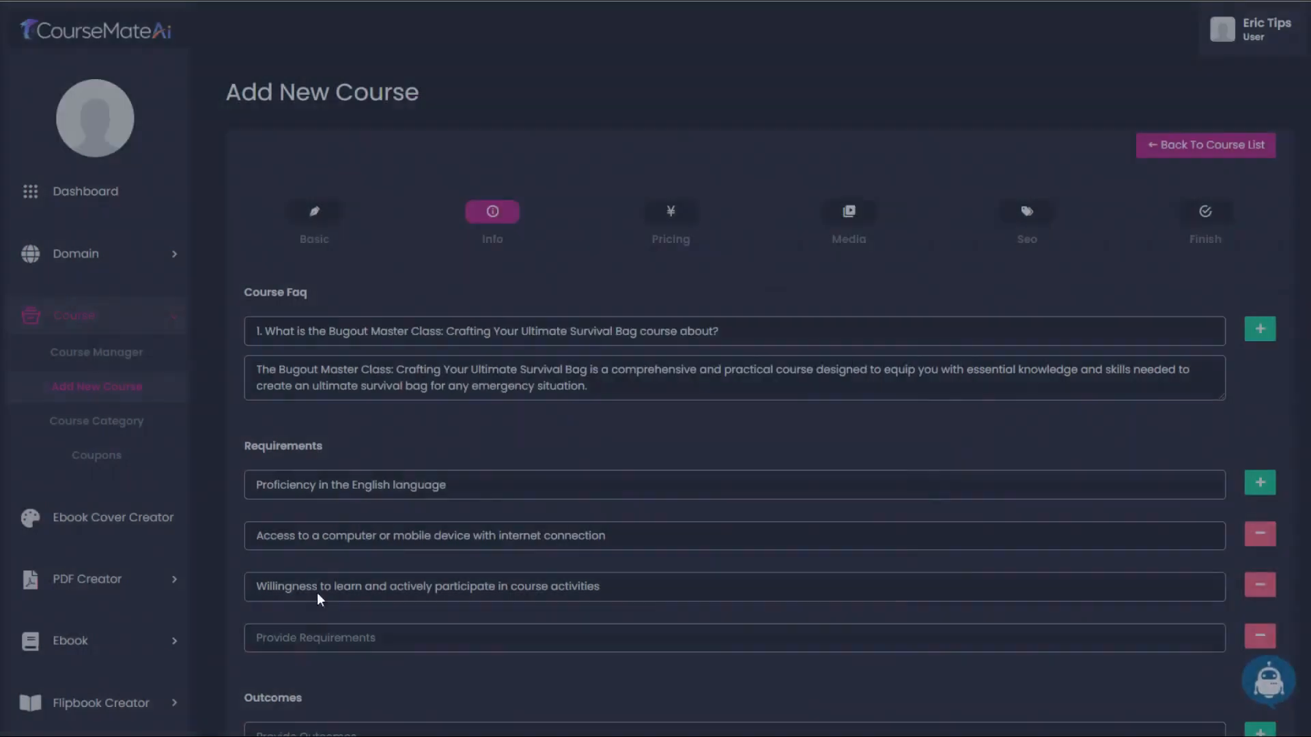
pyautogui.click(463, 634)
pyautogui.hotkey('ctrl', 'v')
pyautogui.scroll(-3, 463, 613)
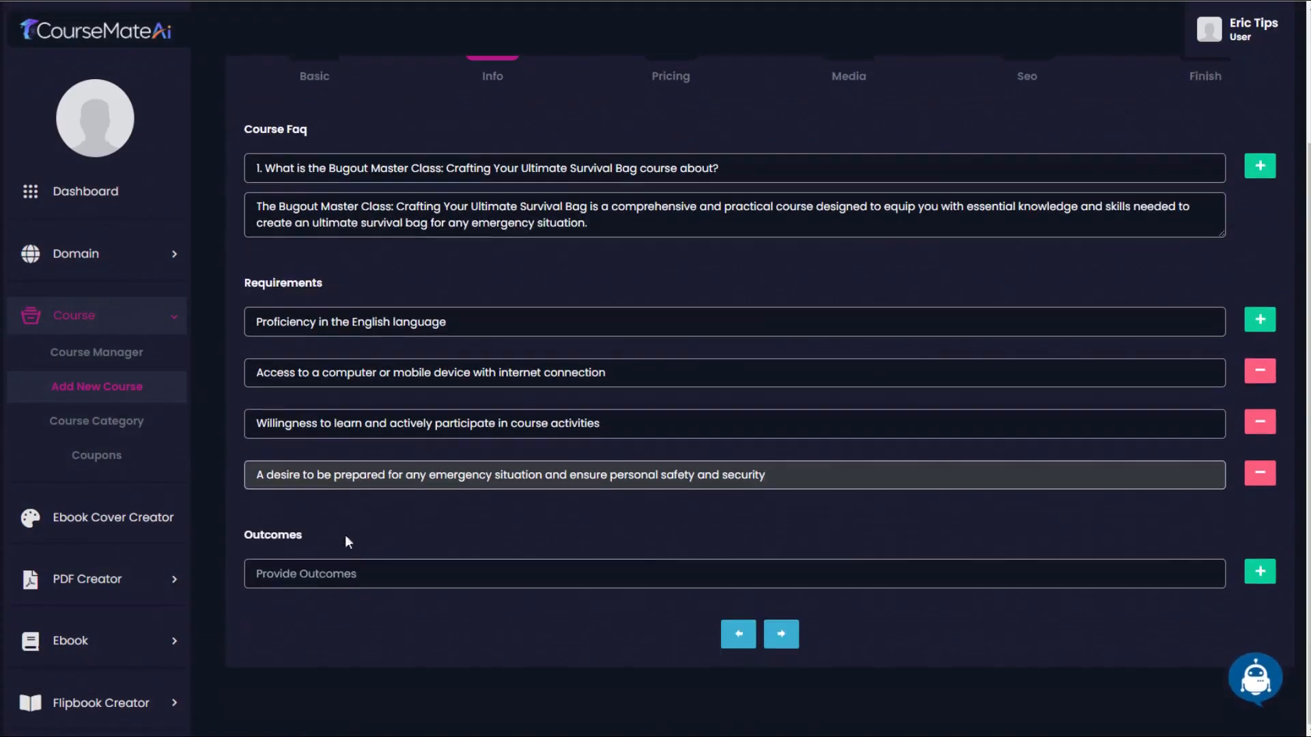
# - Generate Course Outcomes with the Ai Writer from the same course description
pyautogui.click(1255, 679)
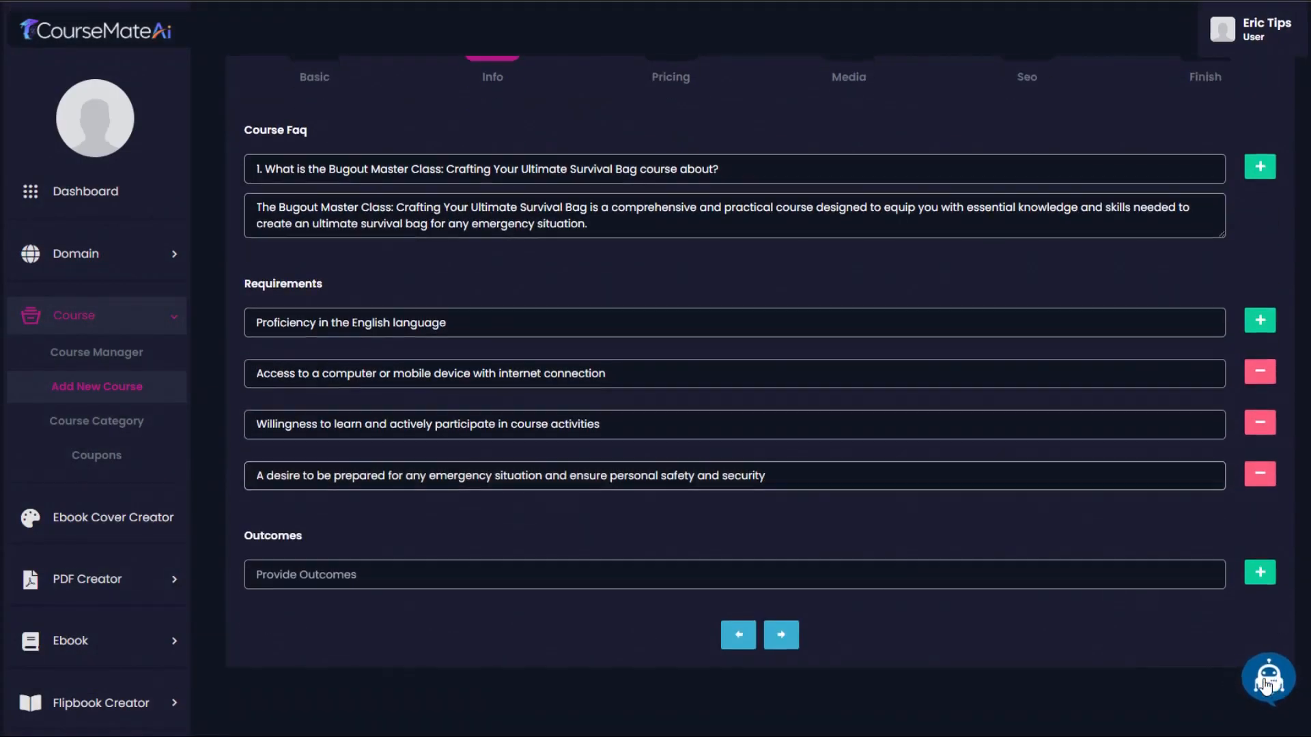
pyautogui.click(476, 144)
pyautogui.scroll(-2, 471, 238)
pyautogui.click(453, 287)
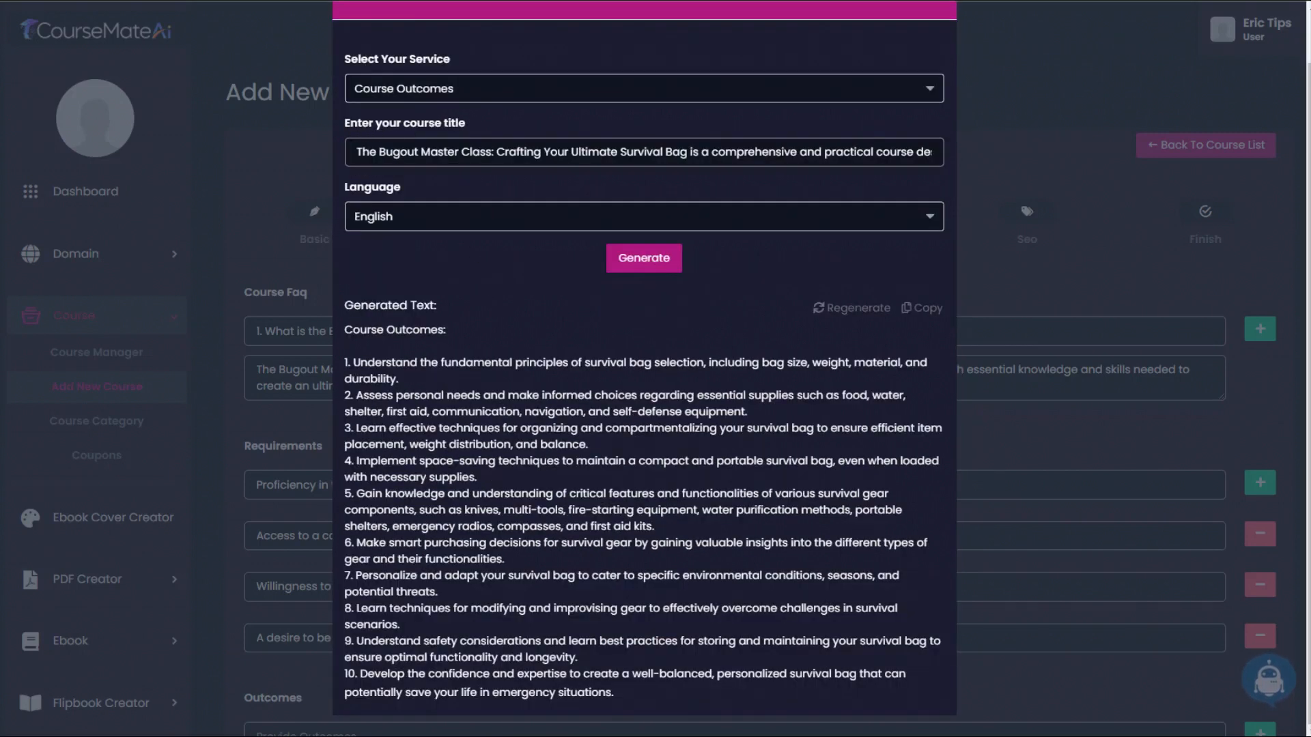
pyautogui.moveTo(572, 152); pyautogui.dragTo(804, 150)
pyautogui.moveTo(690, 149); pyautogui.dragTo(319, 154)
pyautogui.click(420, 152)
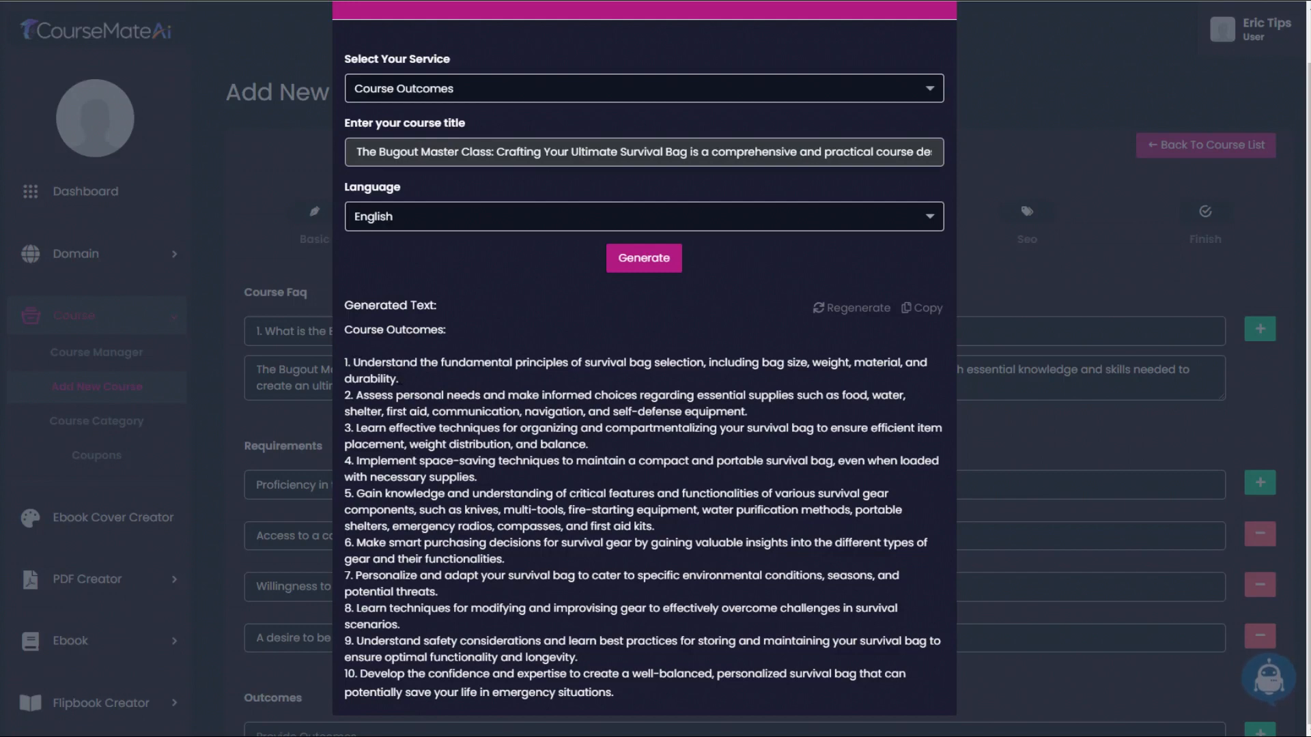
# - Copy the first generated outcome, on the fundamental principles of survival bag selection, without its number into the course's Outcomes
pyautogui.tripleClick(406, 387)
pyautogui.hotkey('ctrl', 'c')
pyautogui.click(1044, 129)
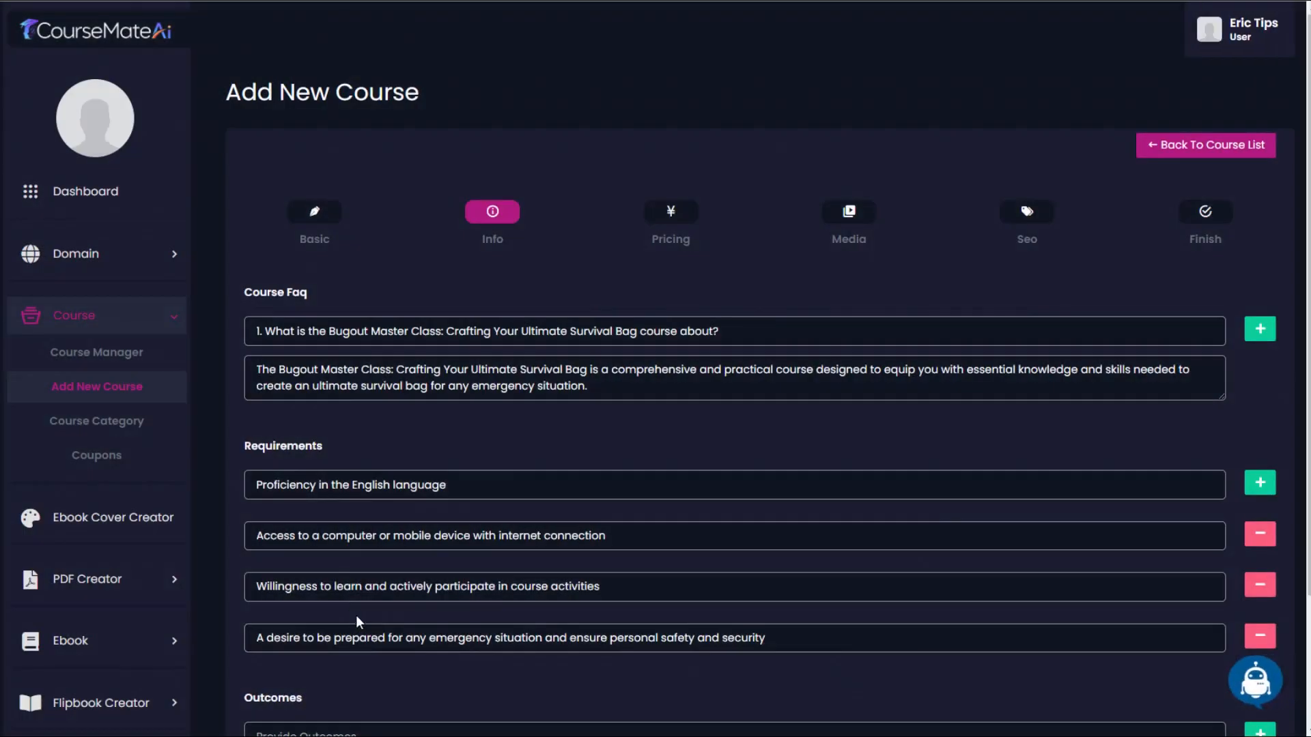
pyautogui.scroll(-2, 557, 622)
pyautogui.click(369, 576)
pyautogui.hotkey('ctrl', 'v')
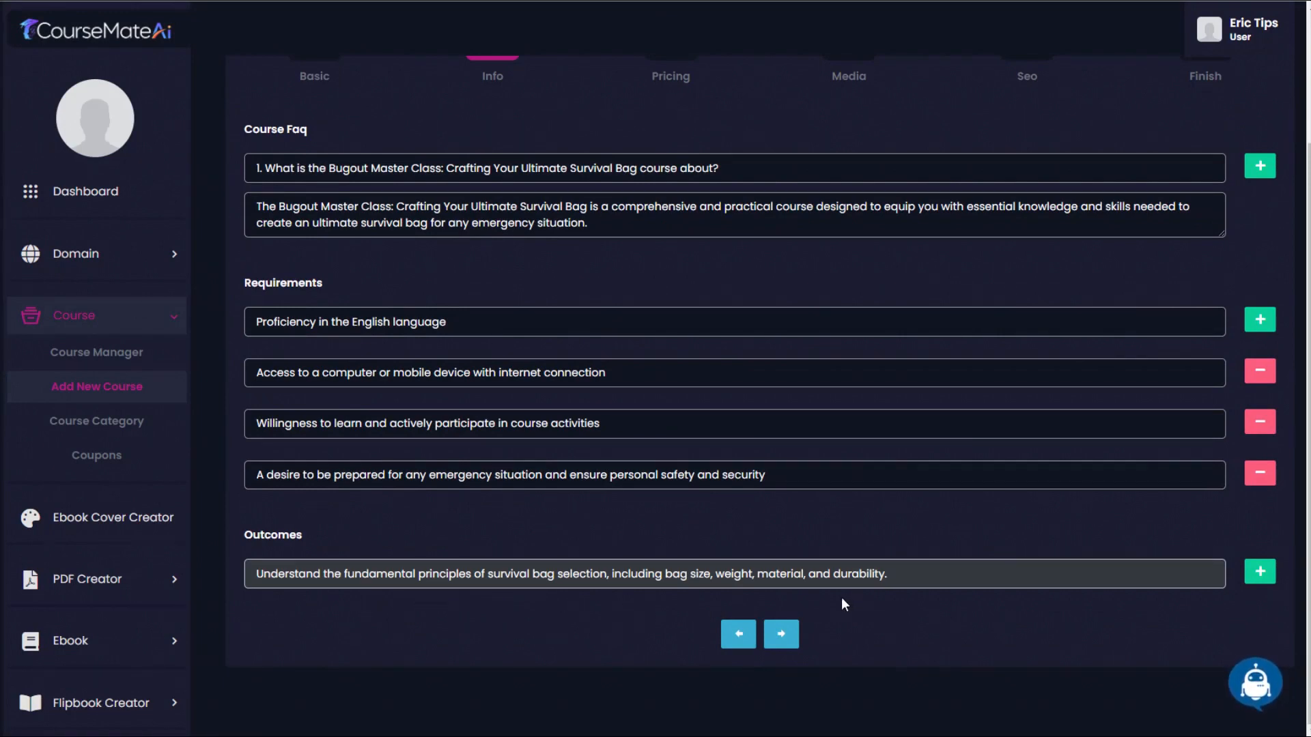
# - Add a second outcome and fill it with the generated line on assessing personal needs and choosing essential supplies, without its number
pyautogui.click(1259, 575)
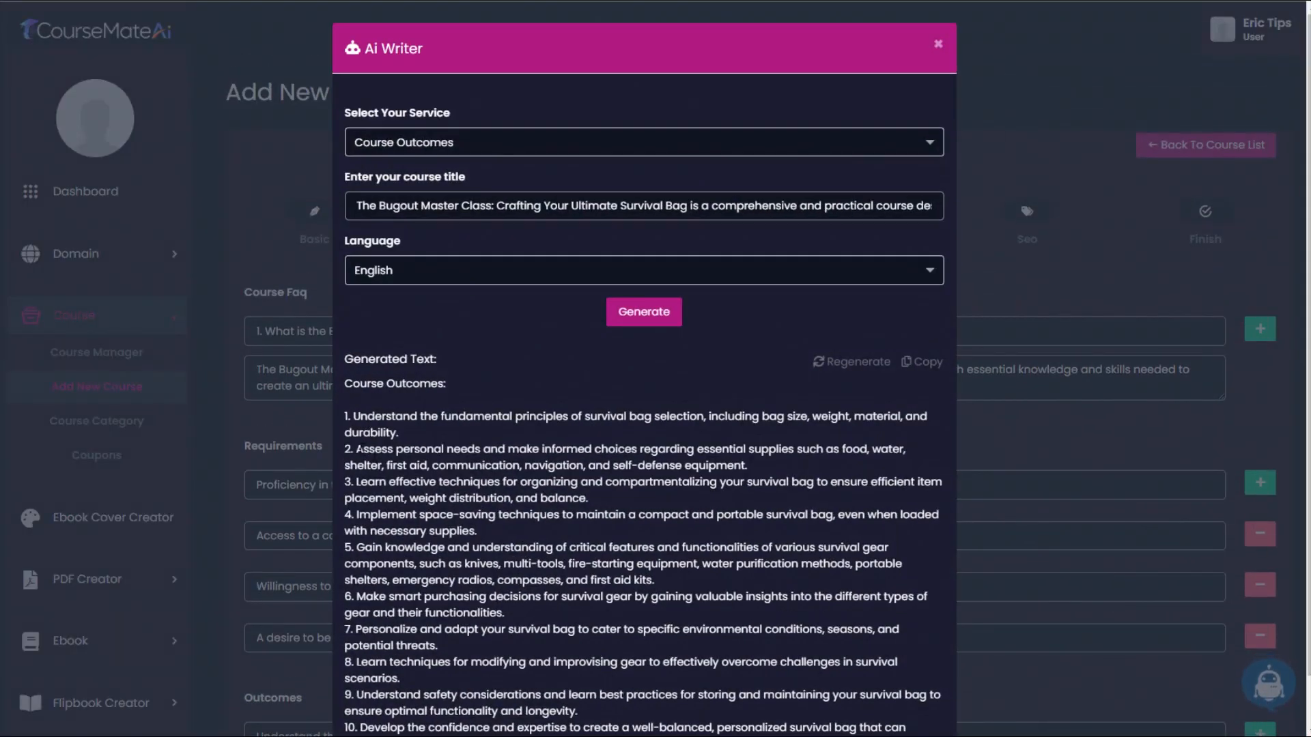
pyautogui.moveTo(356, 449); pyautogui.dragTo(774, 471)
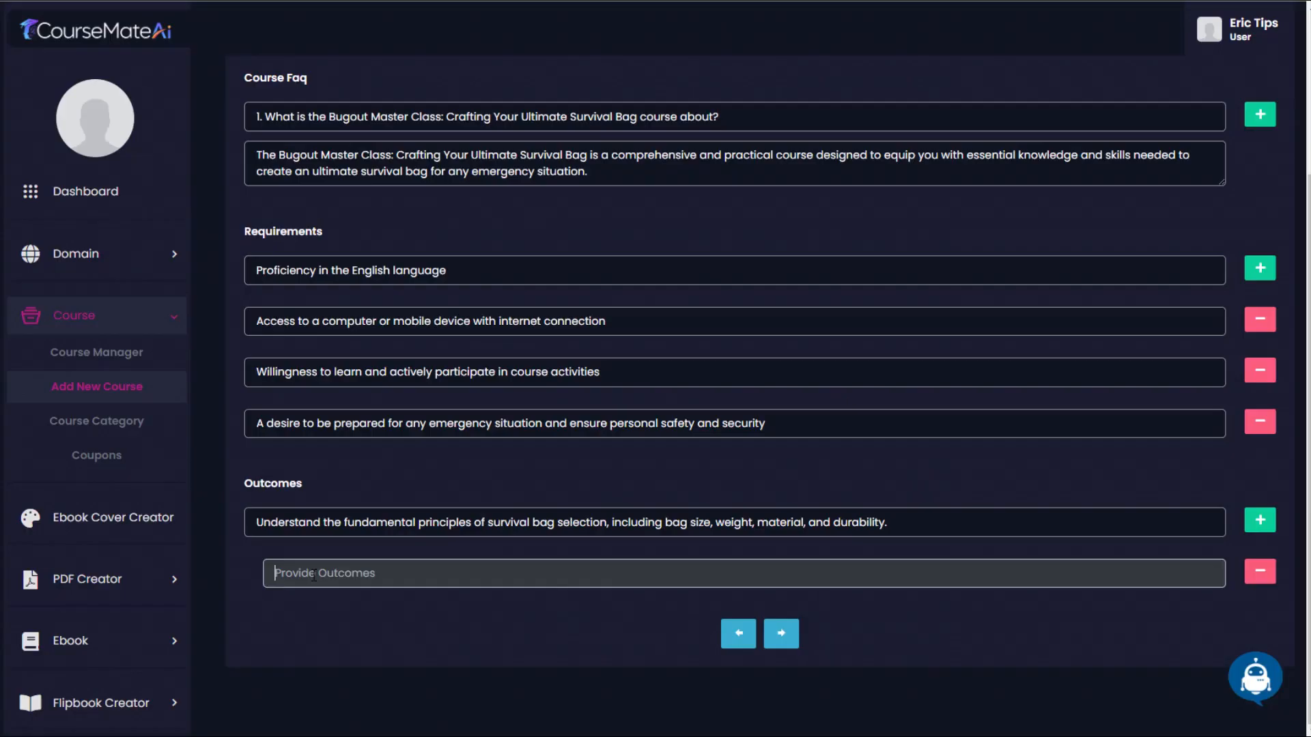
pyautogui.write('Assess personal needs and make informed choices regarding essential supplies such as food, water, shelter, first aid, communication, navigation, and self-defense equipment.')
pyautogui.moveTo(321, 573); pyautogui.dragTo(234, 580)
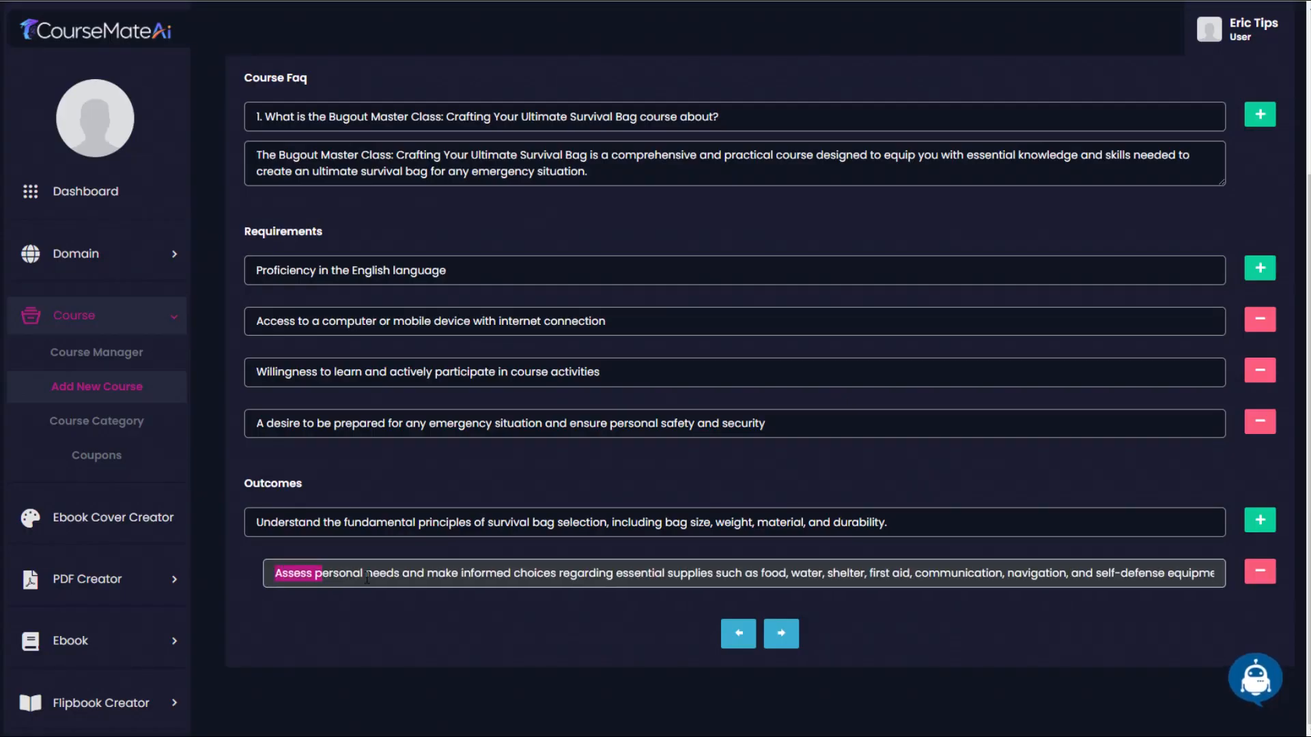
pyautogui.click(550, 573)
pyautogui.moveTo(760, 573); pyautogui.dragTo(1205, 572)
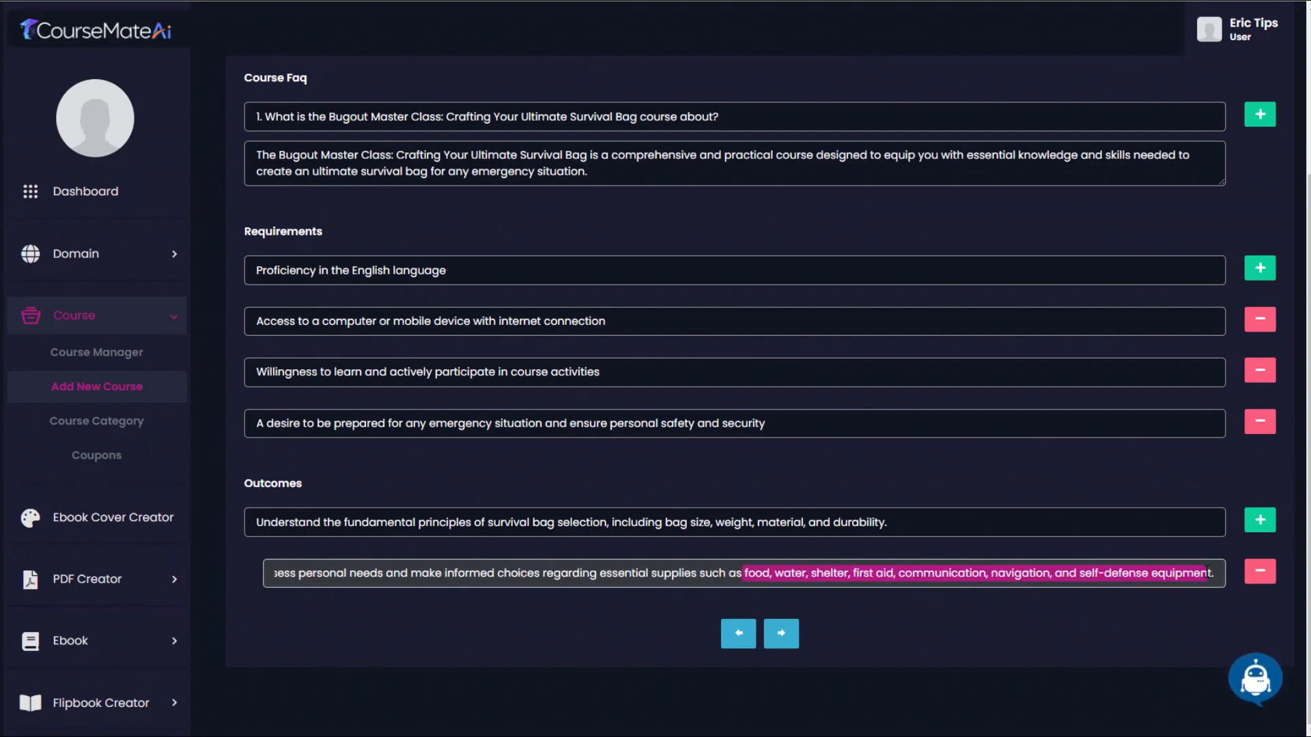
# - Add a third outcome and fill it with the generated line on organizing and compartmentalizing the survival bag, without its number
pyautogui.click(1260, 521)
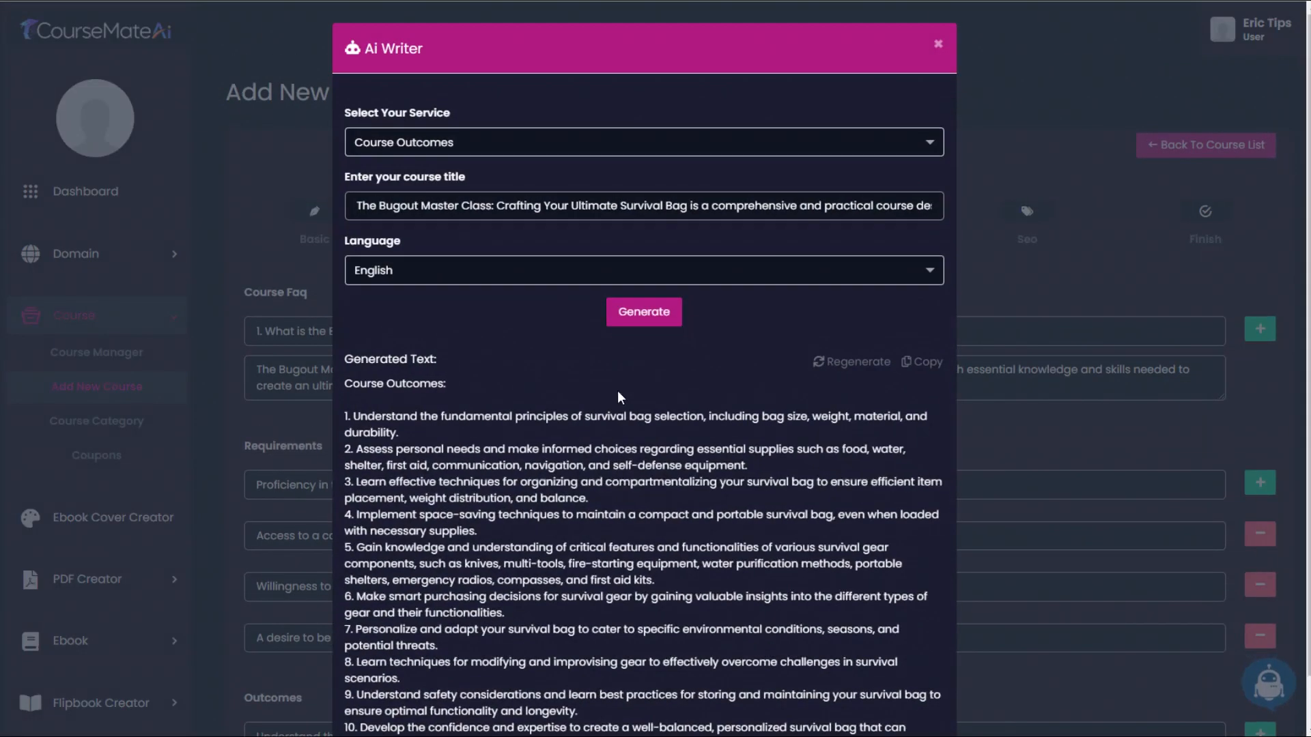
pyautogui.moveTo(356, 481); pyautogui.dragTo(621, 500)
pyautogui.hotkey('ctrl', 'c')
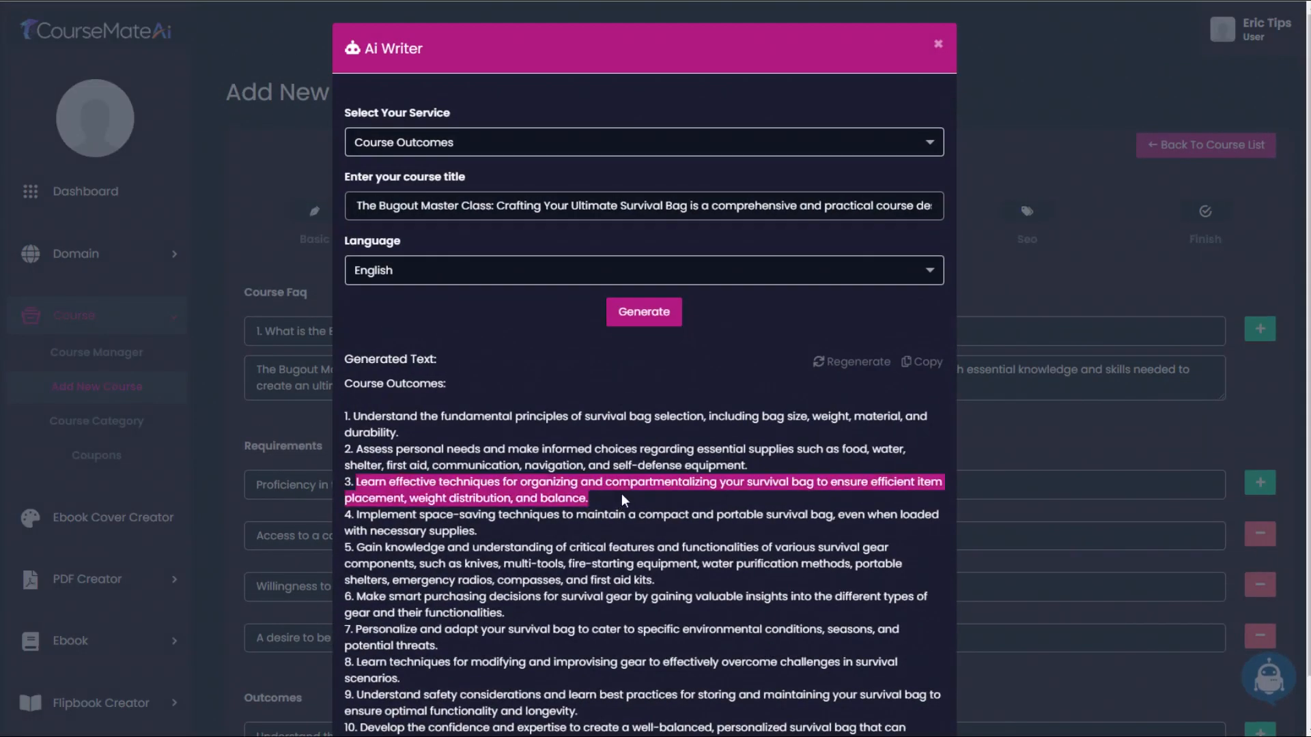
pyautogui.click(938, 46)
pyautogui.scroll(-4, 342, 661)
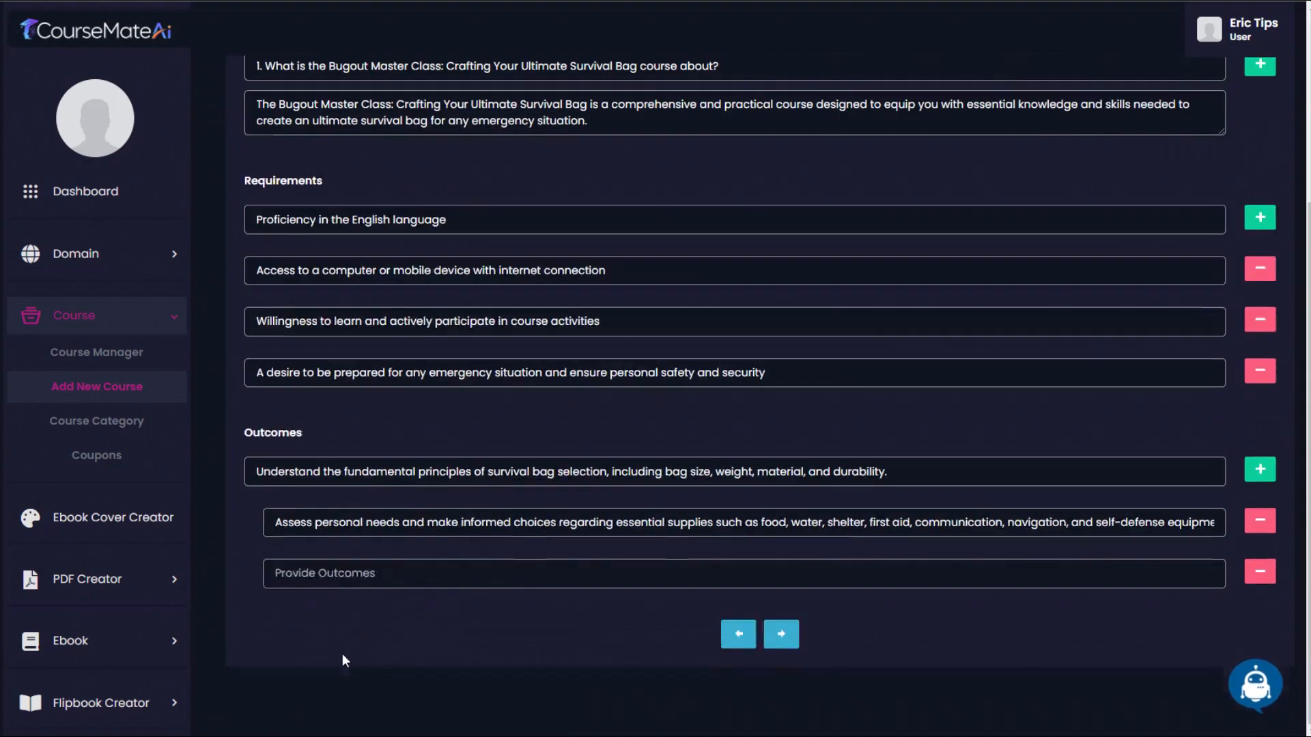
pyautogui.click(410, 573)
pyautogui.hotkey('ctrl', 'v')
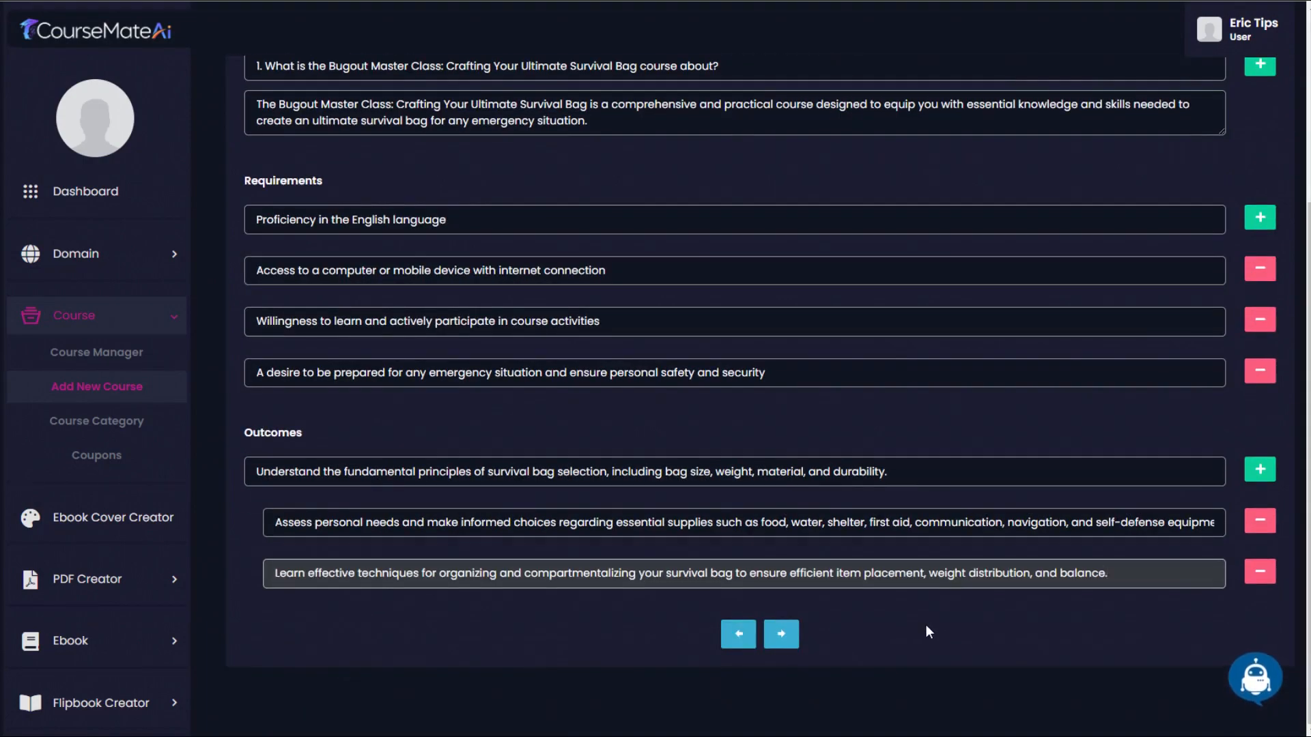
# - Copy the whole generated list of course outcomes from the Ai Writer and return to the course form
pyautogui.click(1249, 676)
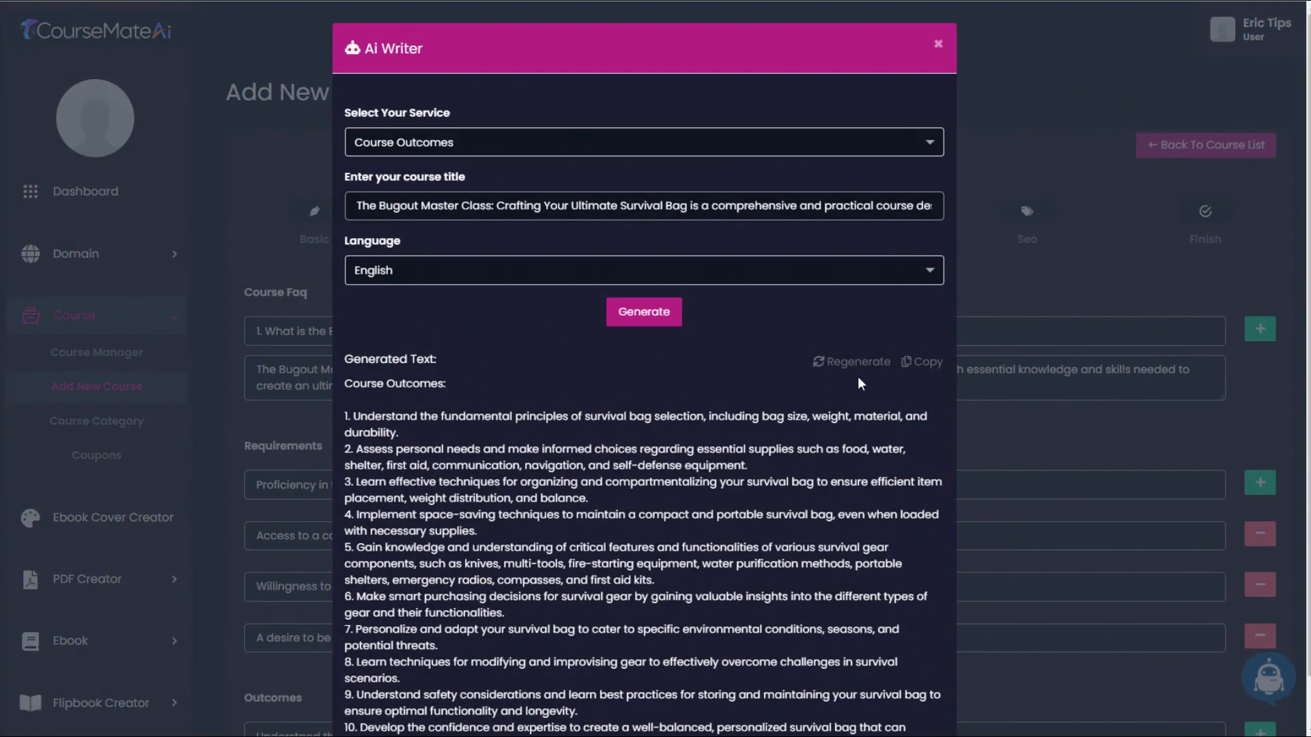
pyautogui.scroll(-1, 940, 377)
pyautogui.click(918, 309)
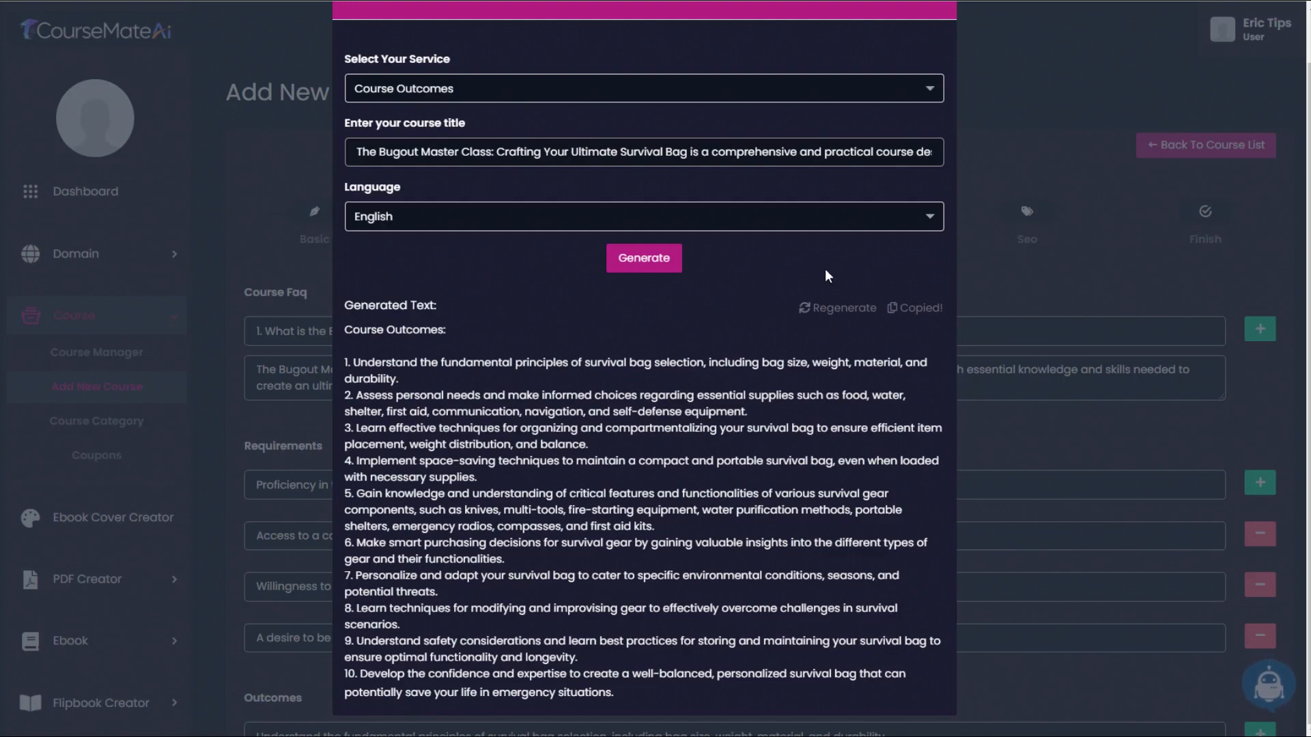
pyautogui.click(1034, 149)
pyautogui.scroll(-4, 1034, 149)
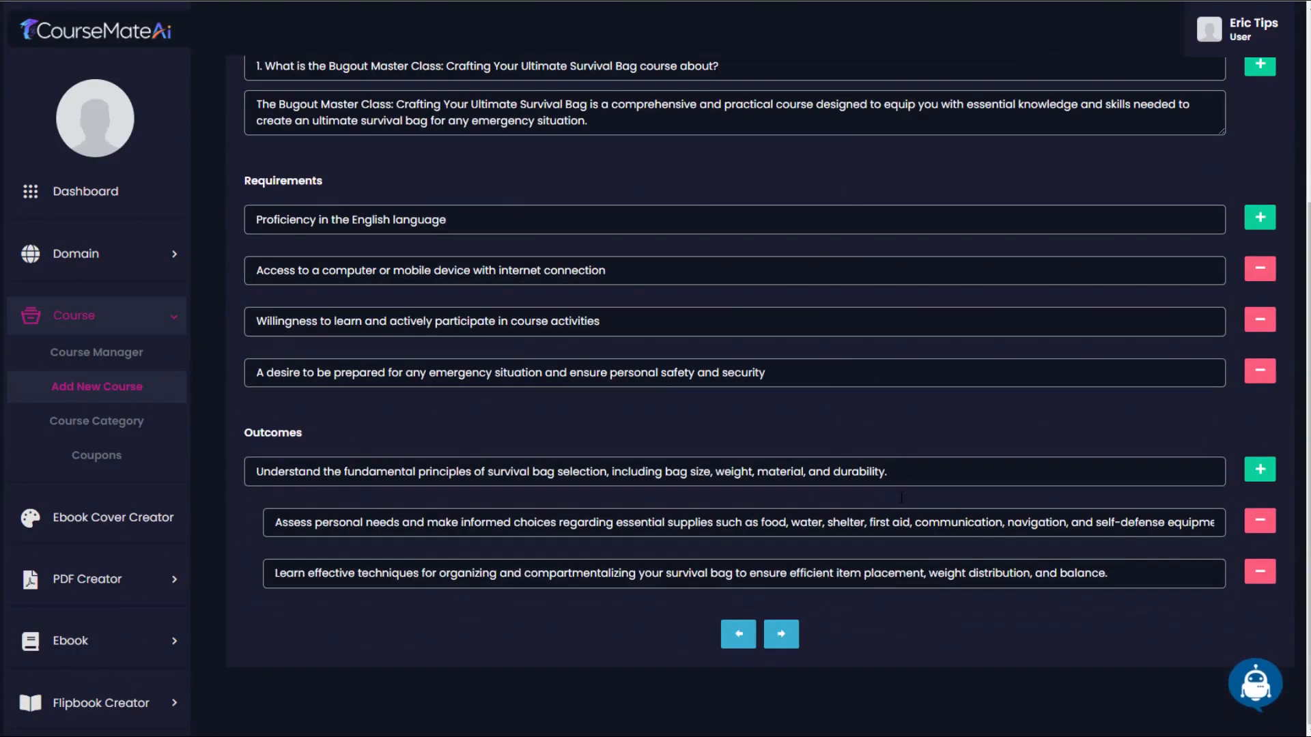
# - Set the course price to $37, mark the course as discounted, and set the discounted price to $27
pyautogui.click(786, 636)
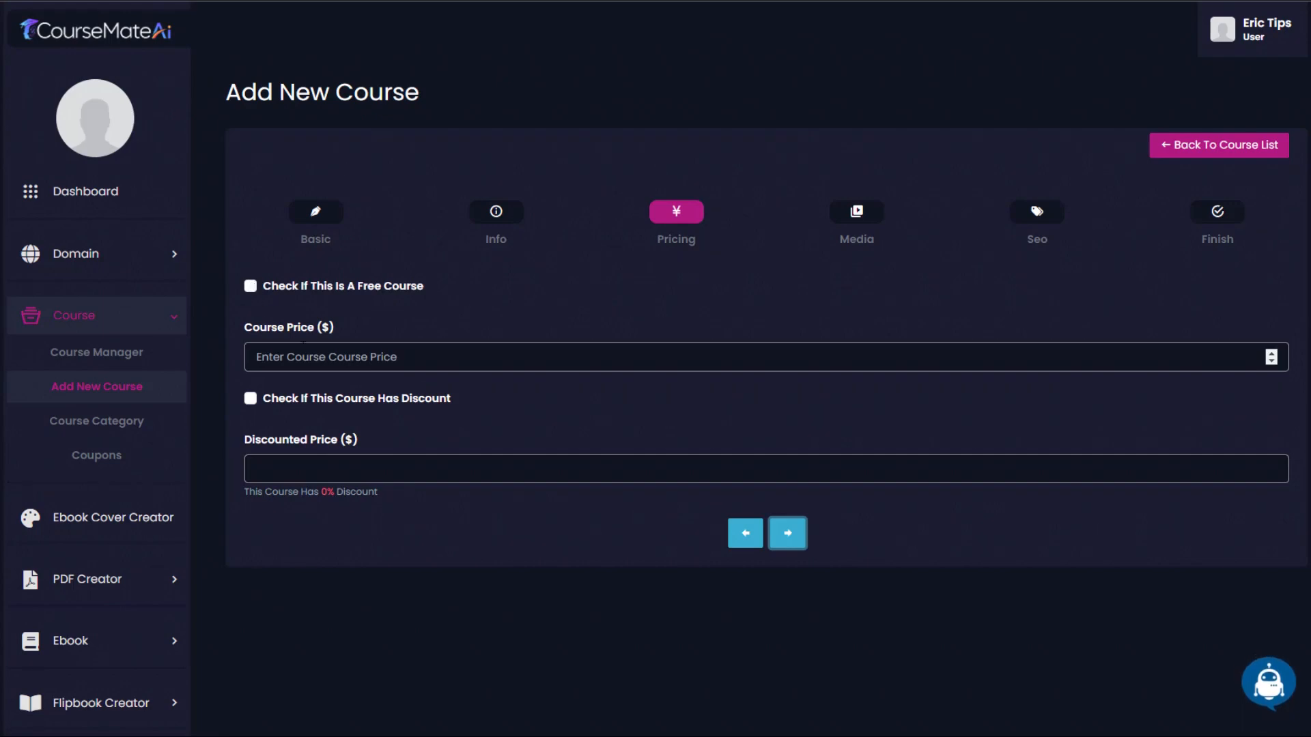
pyautogui.click(312, 359)
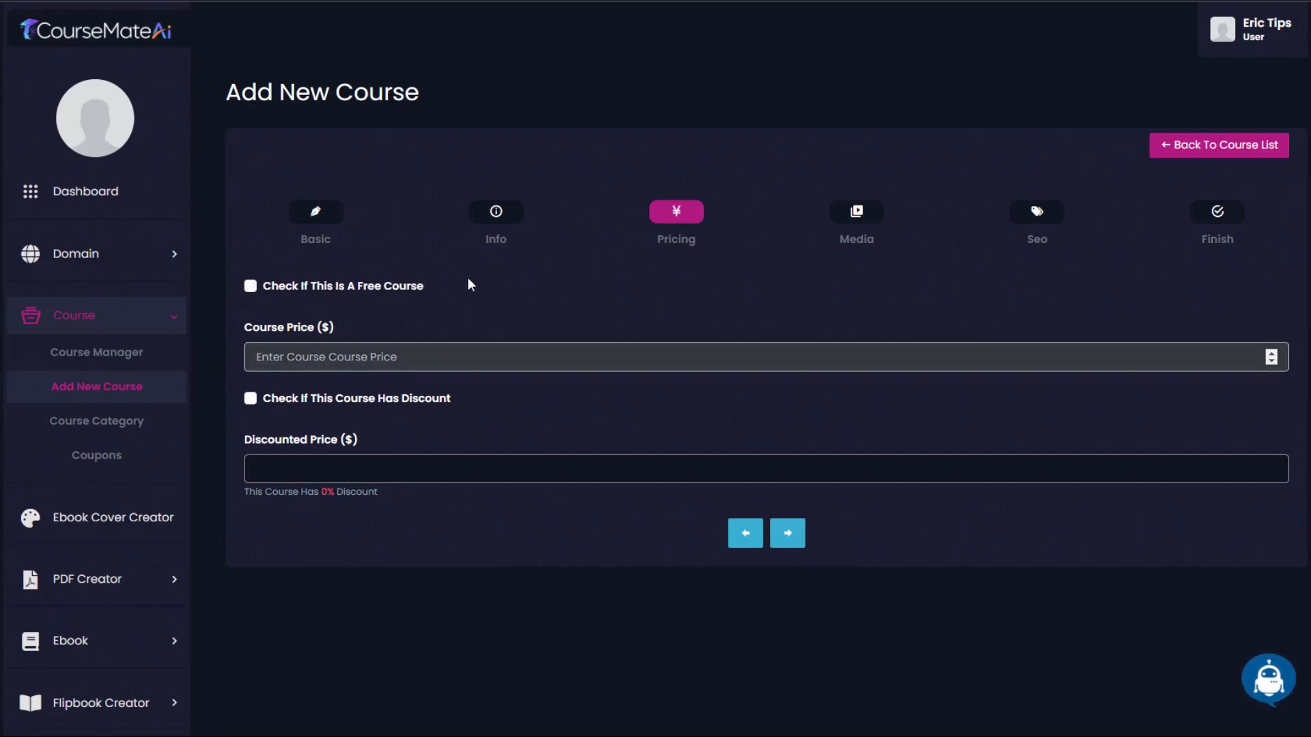
pyautogui.write('37')
pyautogui.click(250, 400)
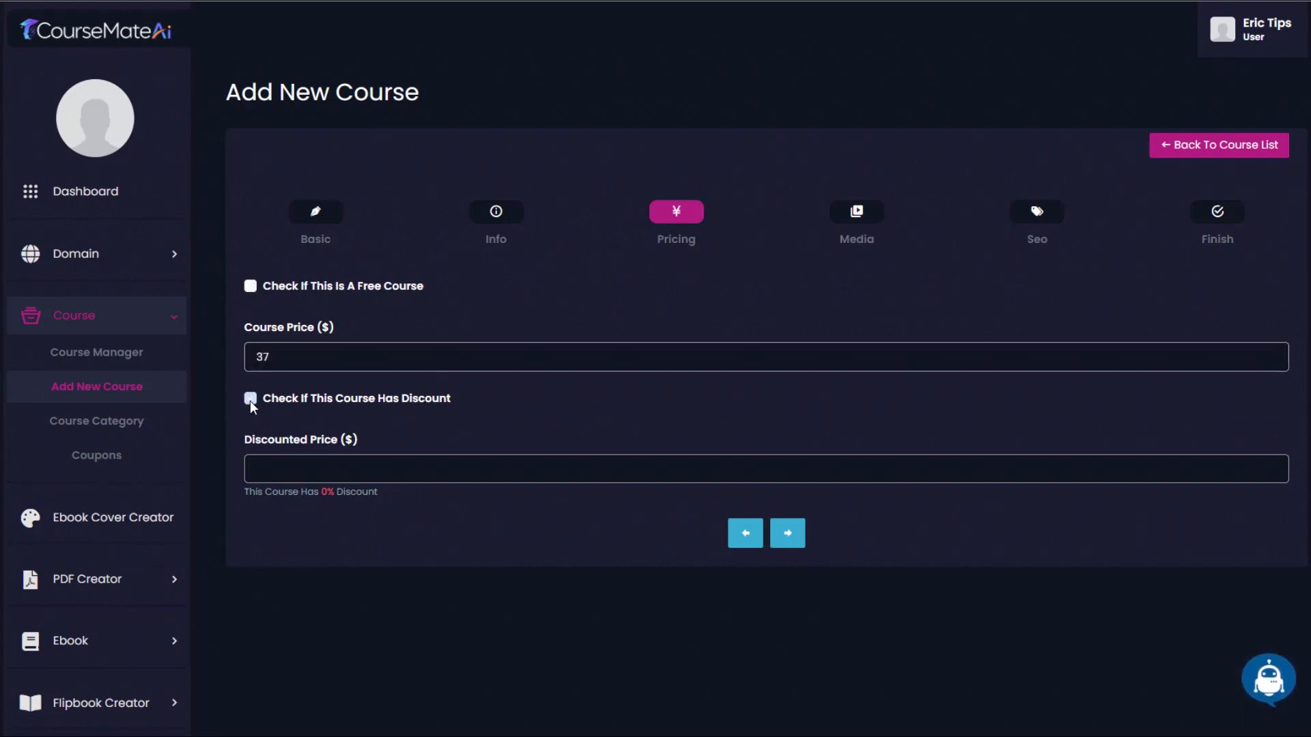
pyautogui.click(287, 471)
pyautogui.write('27')
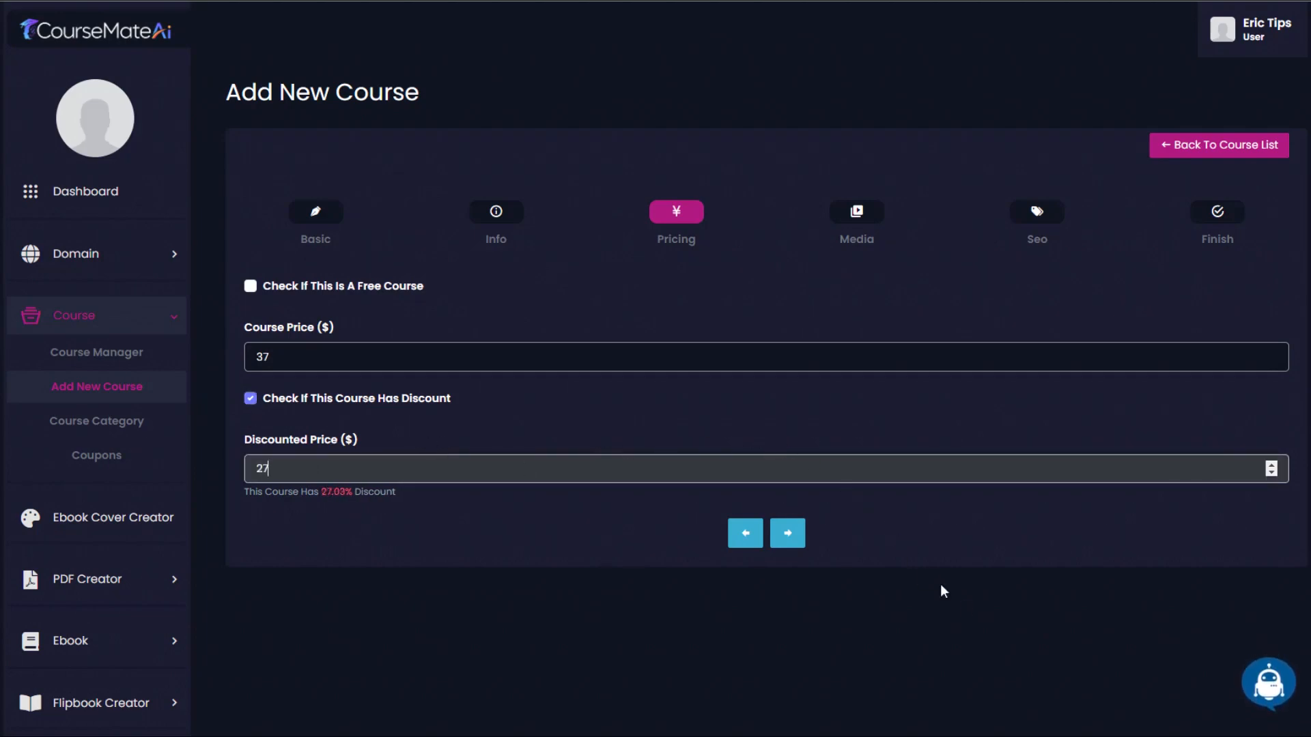
pyautogui.click(788, 532)
# - Skip the course media and generate English Course Seo Tags with the Ai Writer from the same course description
pyautogui.scroll(-1, 792, 535)
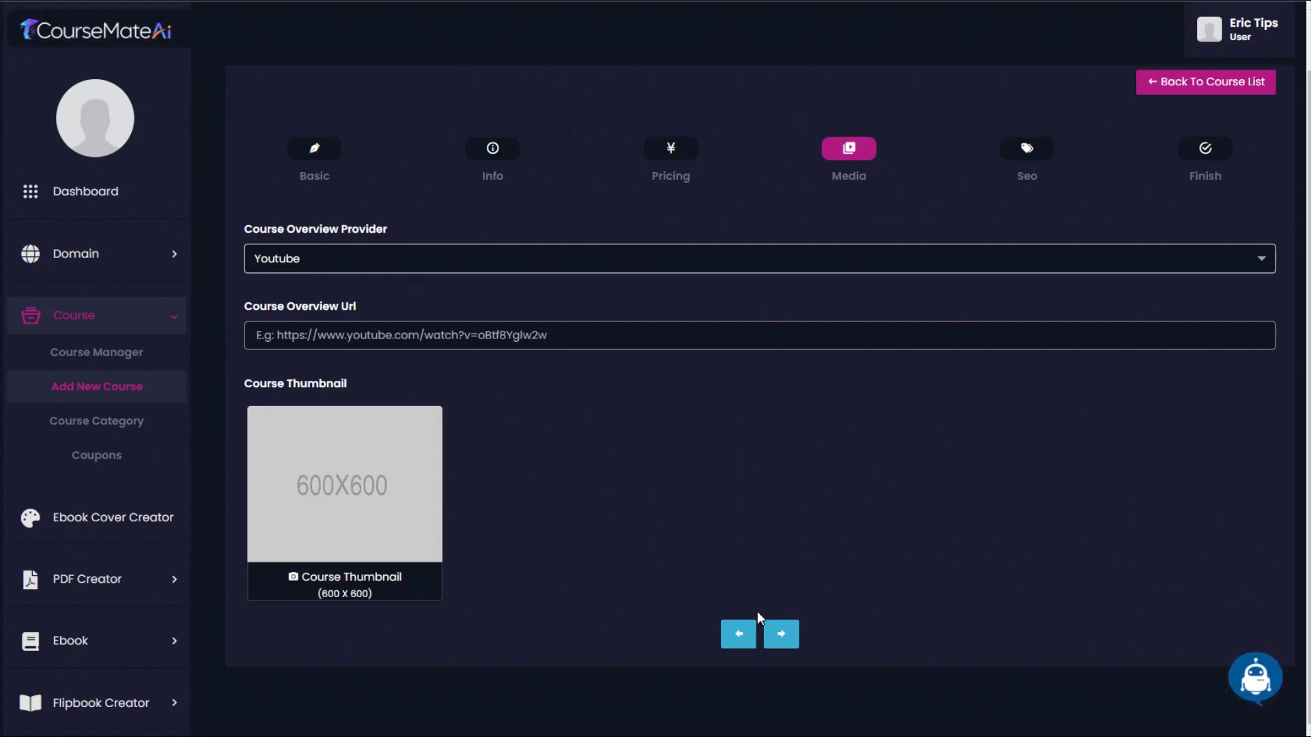
pyautogui.click(782, 636)
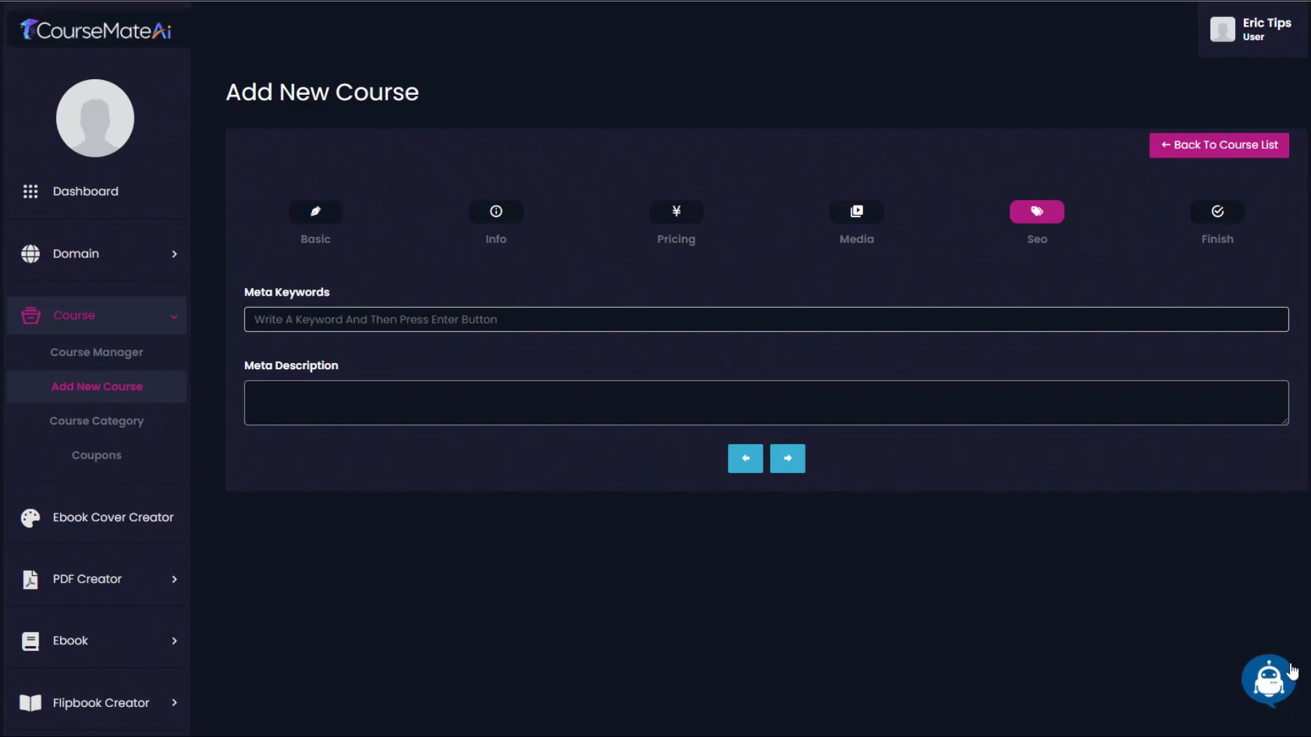
pyautogui.click(1268, 684)
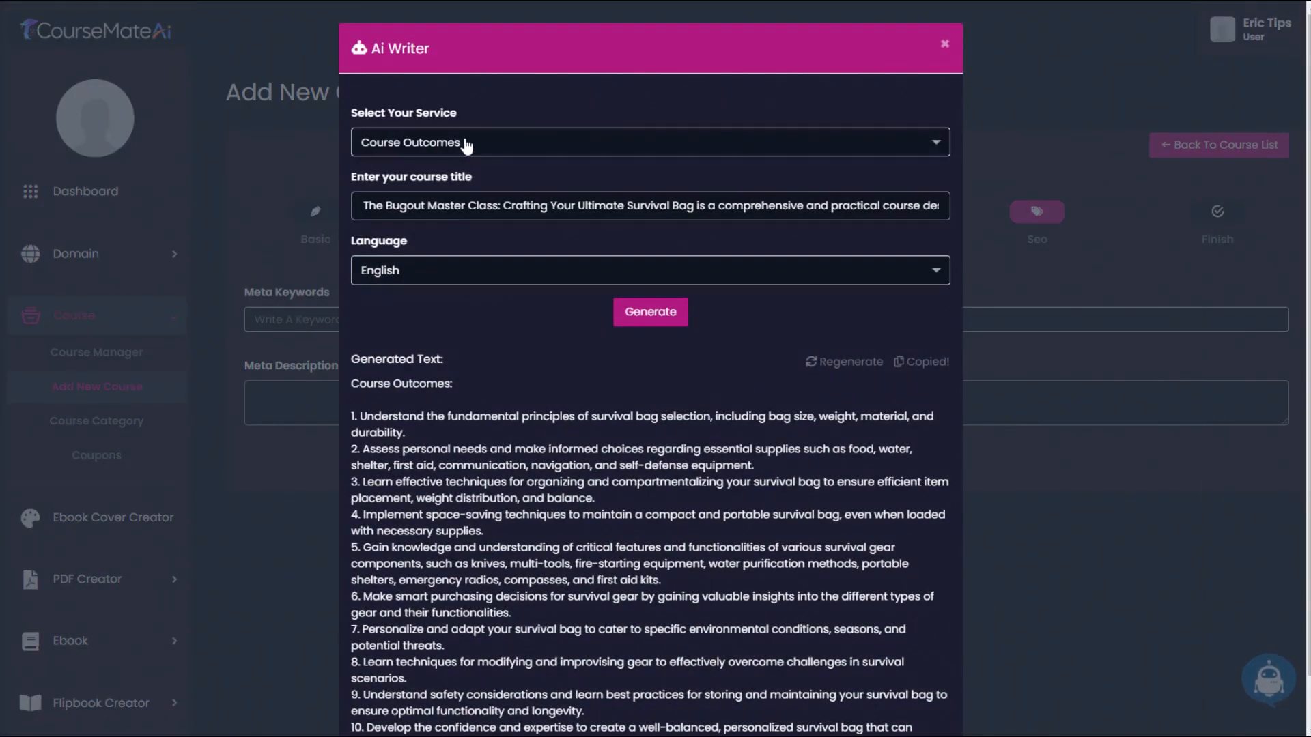
pyautogui.click(467, 144)
pyautogui.click(460, 260)
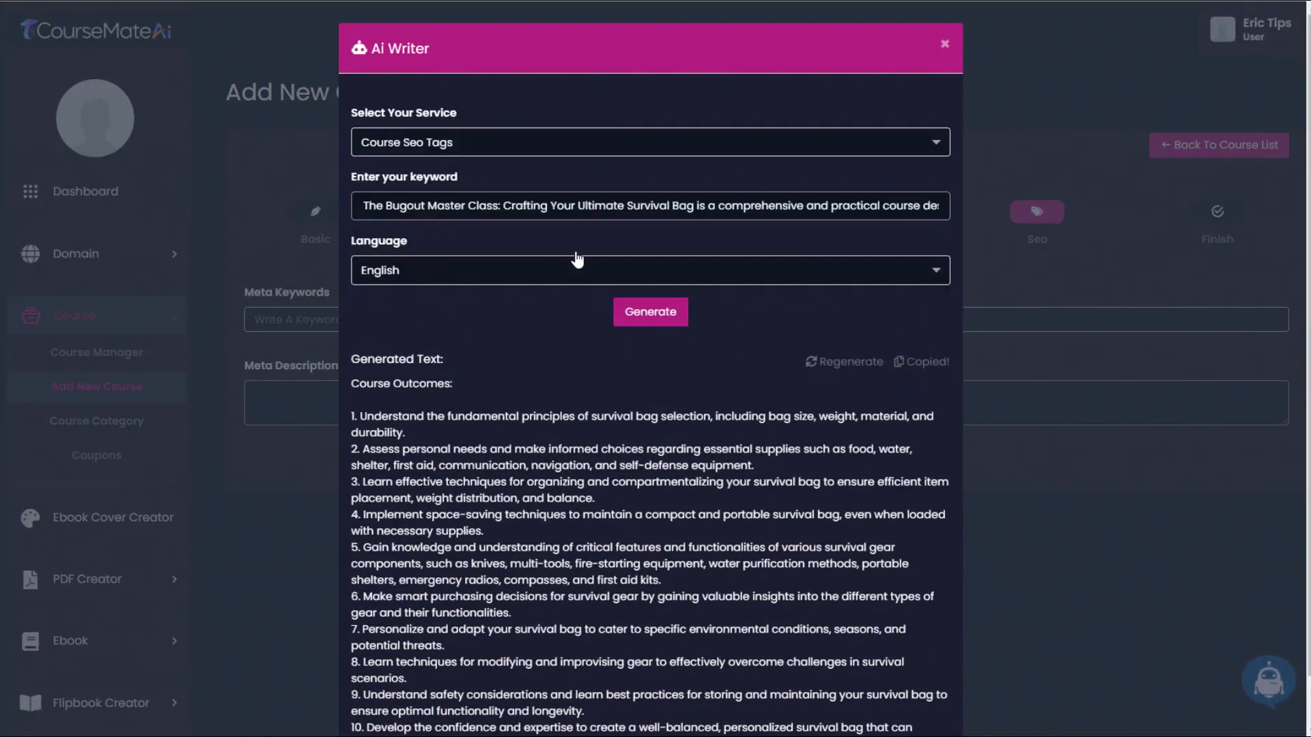
pyautogui.click(642, 318)
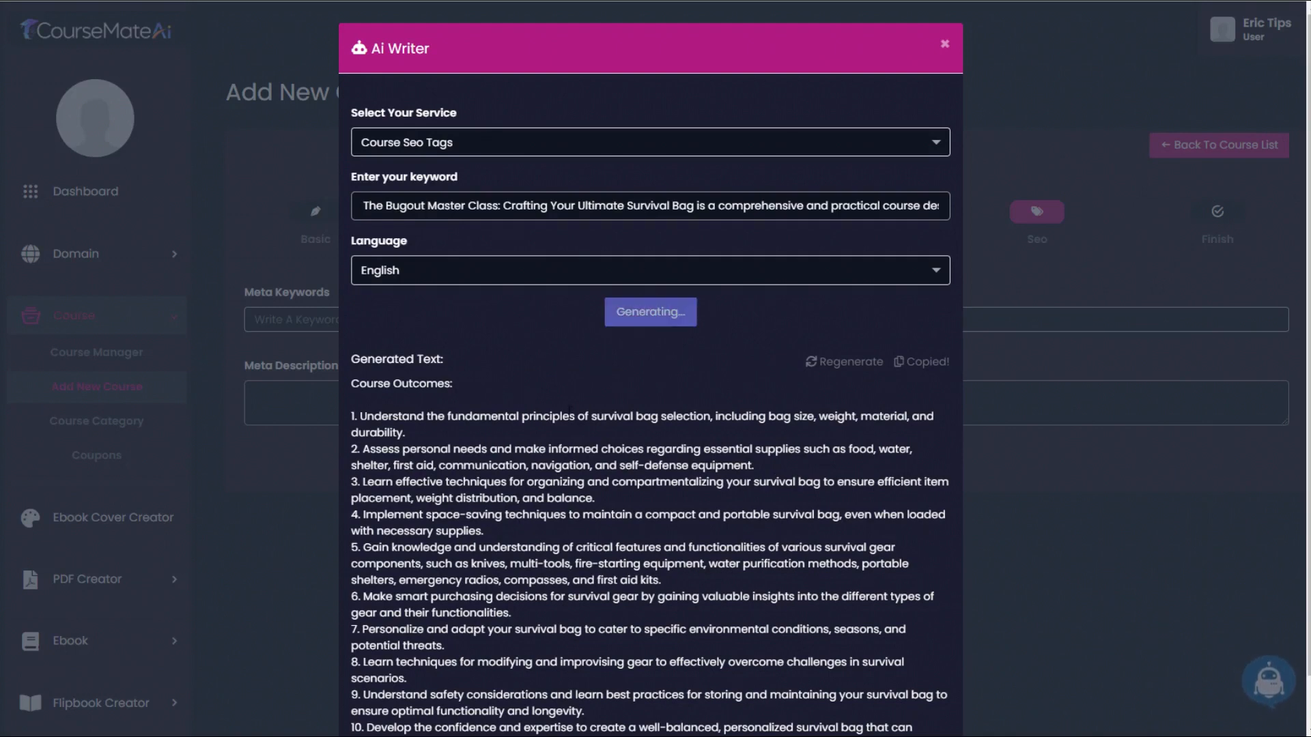
# - Copy the generated SEO tags, from "Bugout Master Class" to "peace of mind", into the course's Meta Keywords
pyautogui.moveTo(413, 385); pyautogui.dragTo(886, 415)
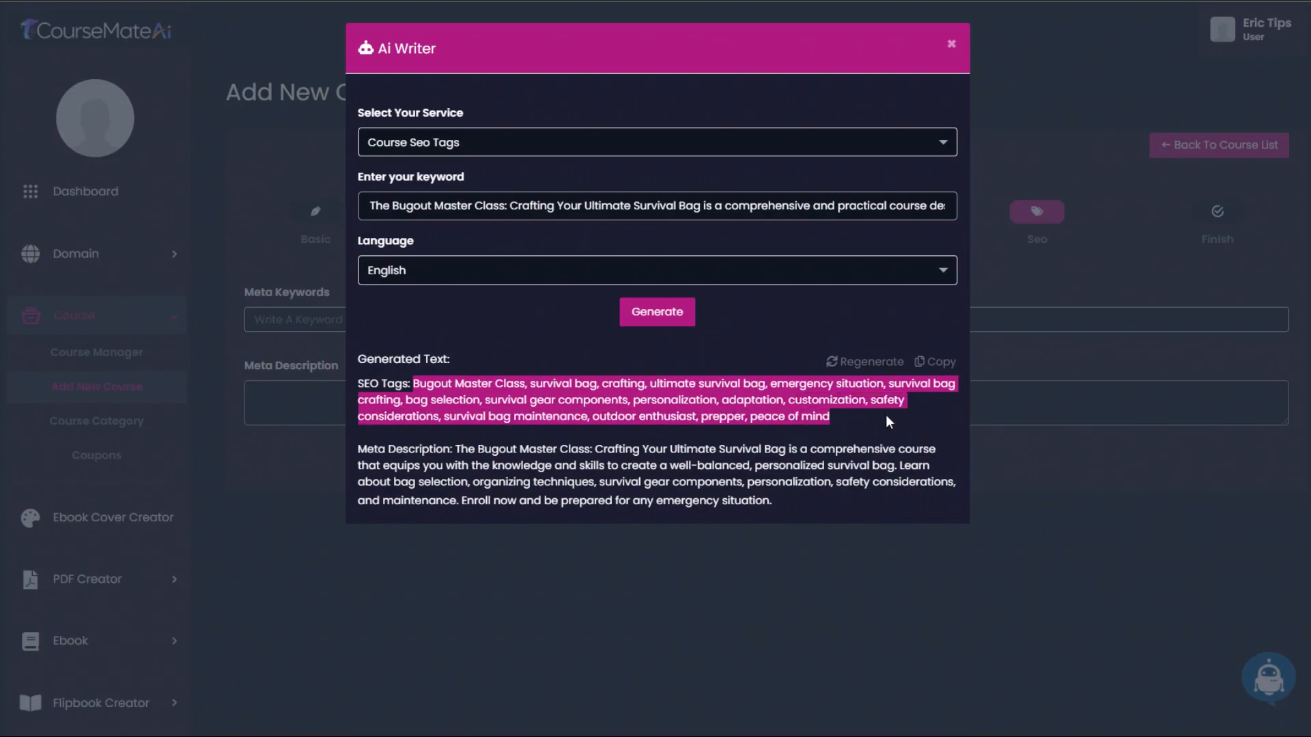
pyautogui.click(1033, 411)
pyautogui.click(355, 327)
pyautogui.hotkey('ctrl', 'v')
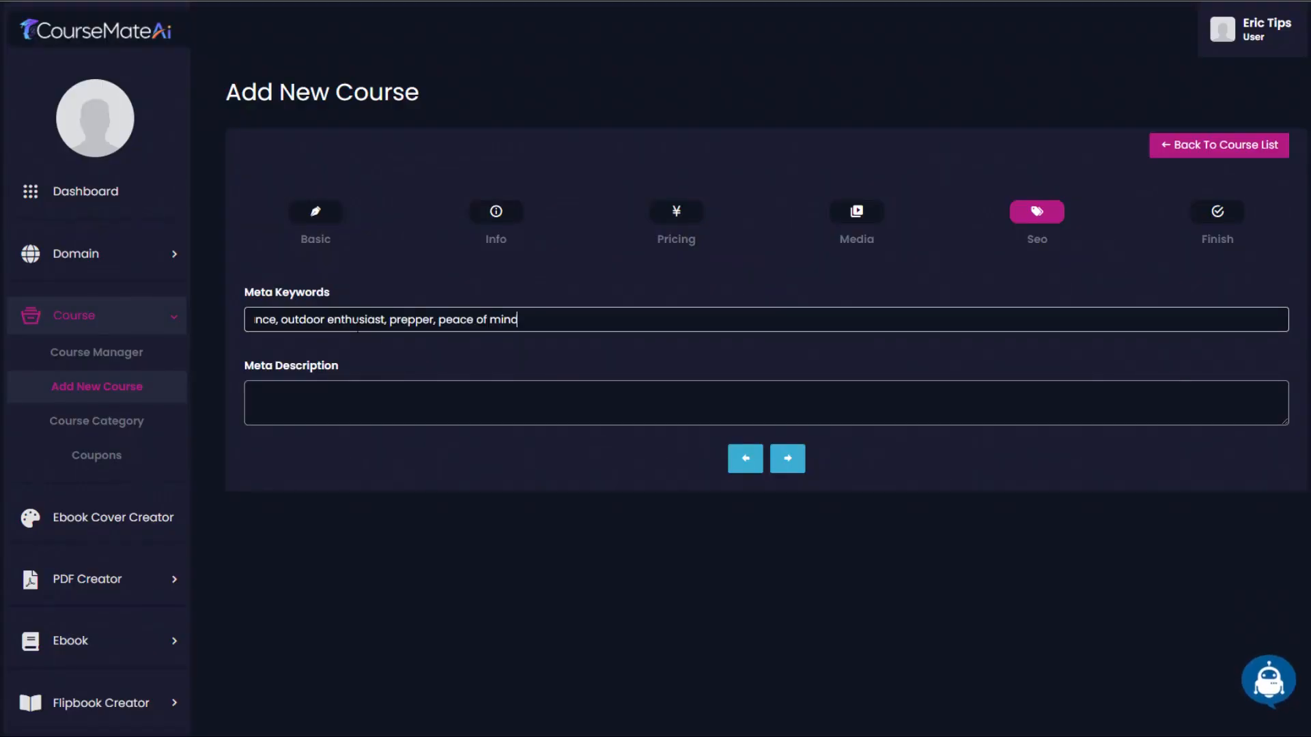
# - Fill the Meta Description with the generated meta description text, without its label, and submit the new course
pyautogui.click(1274, 681)
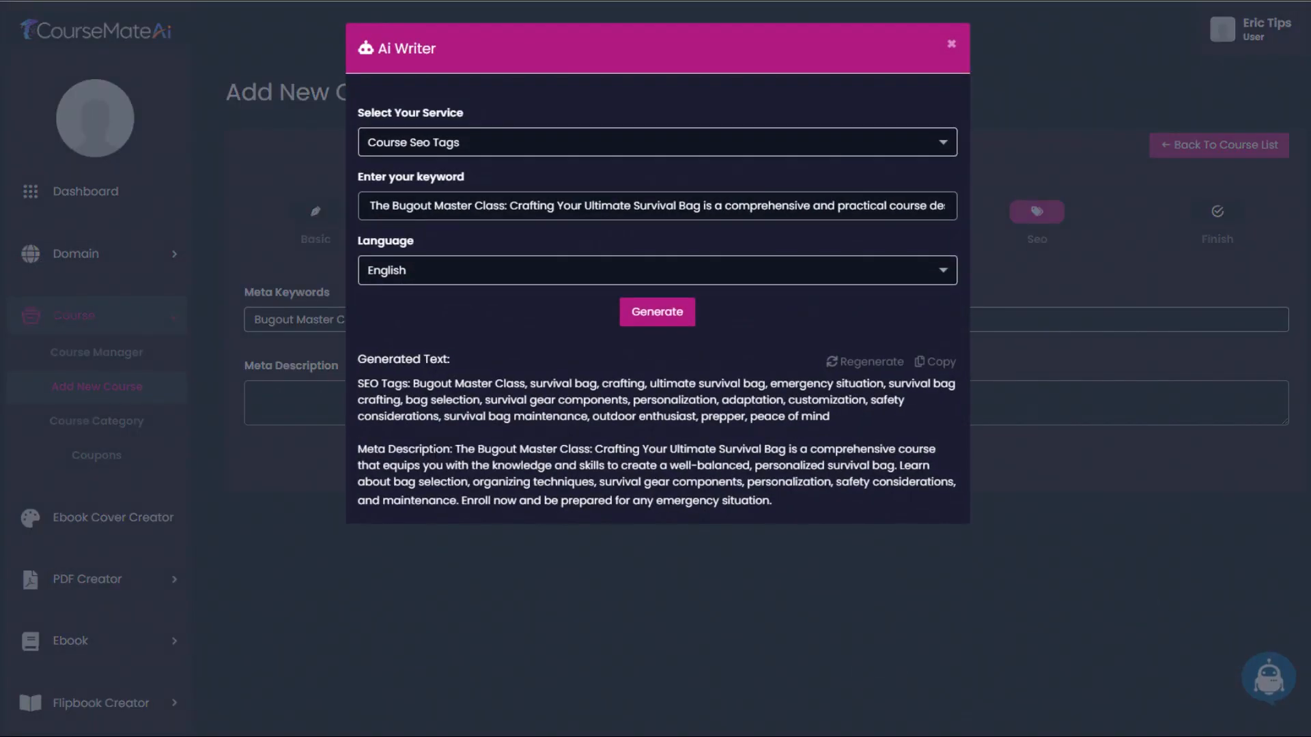
pyautogui.moveTo(456, 450); pyautogui.dragTo(699, 482)
pyautogui.click(527, 402)
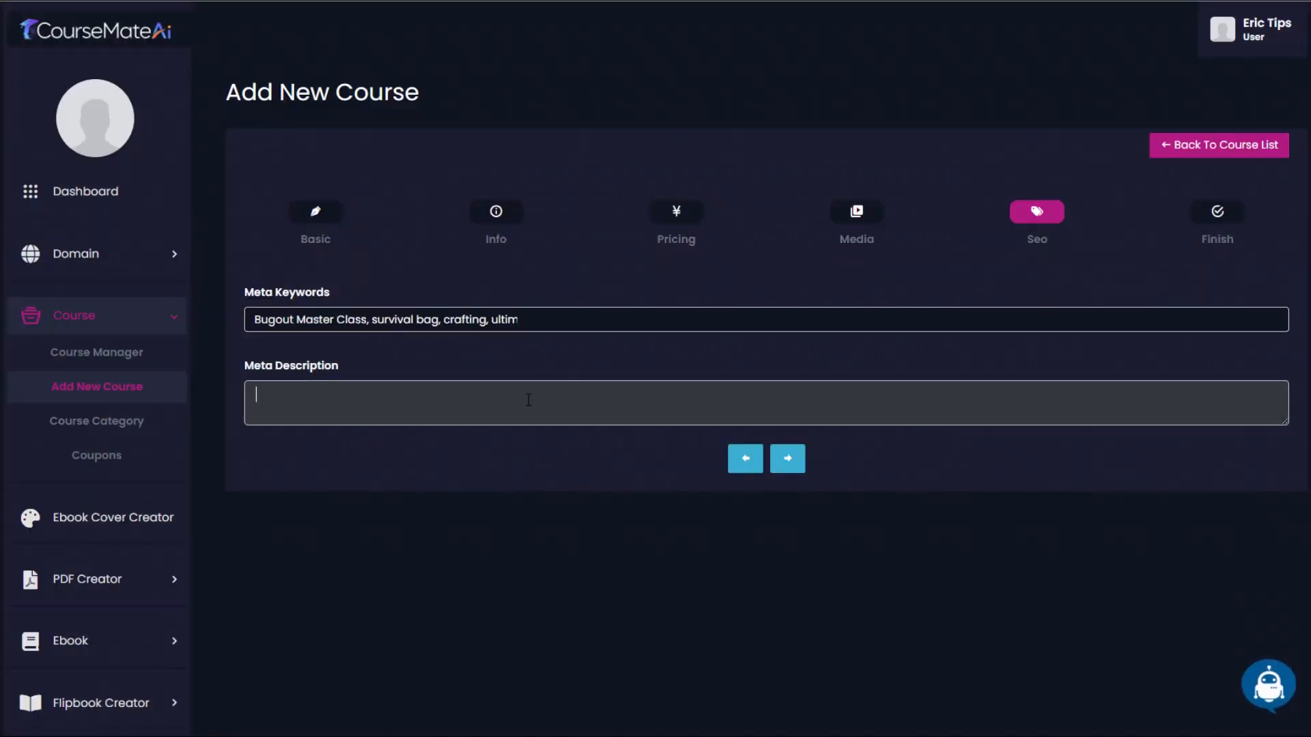
pyautogui.hotkey('ctrl', 'v')
pyautogui.moveTo(525, 320)
pyautogui.mouseDown()
pyautogui.moveTo(117, 319)
pyautogui.moveTo(512, 319)
pyautogui.mouseUp()
pyautogui.click(548, 320)
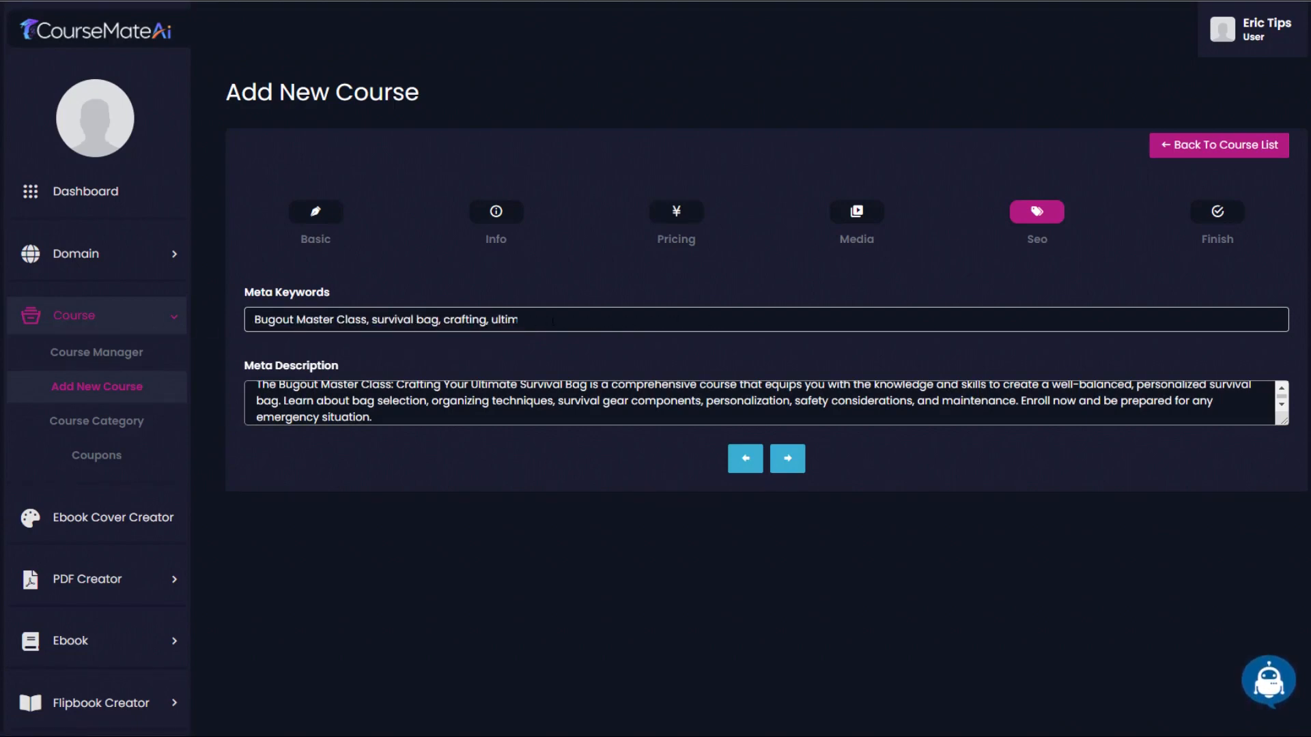
pyautogui.click(788, 459)
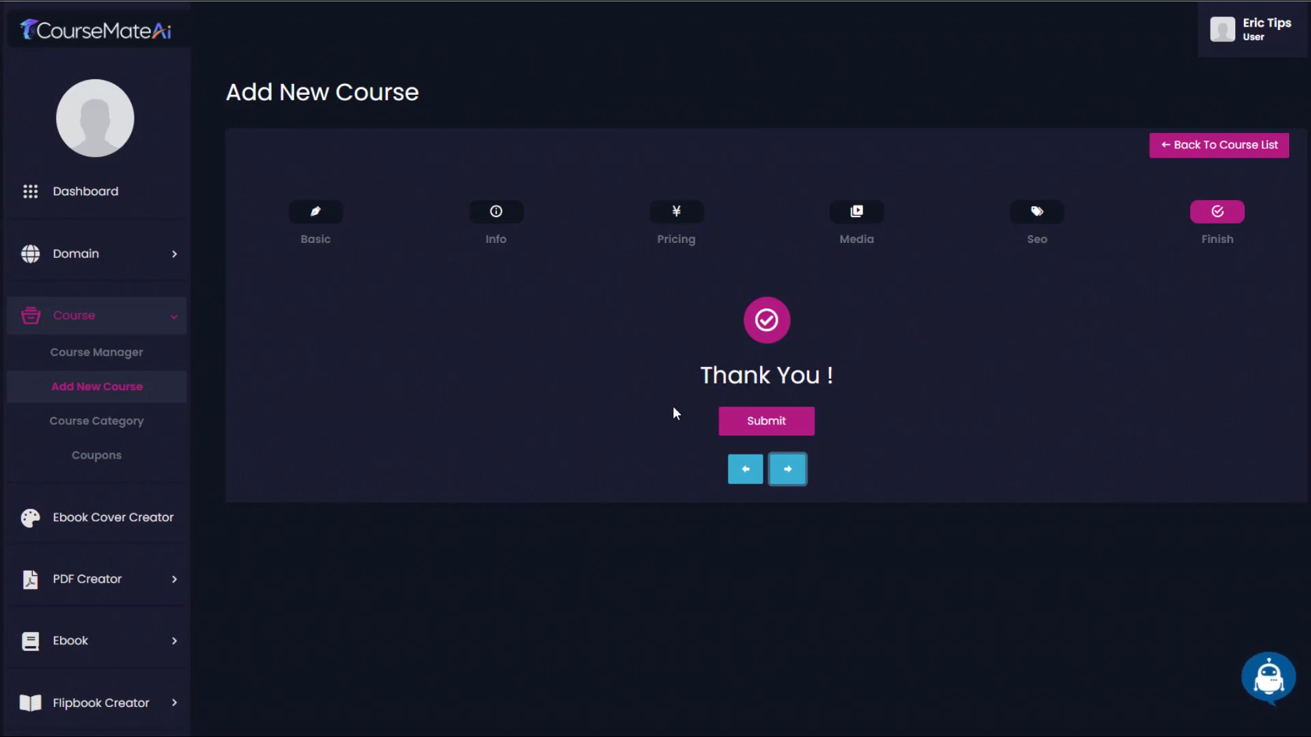
pyautogui.click(763, 420)
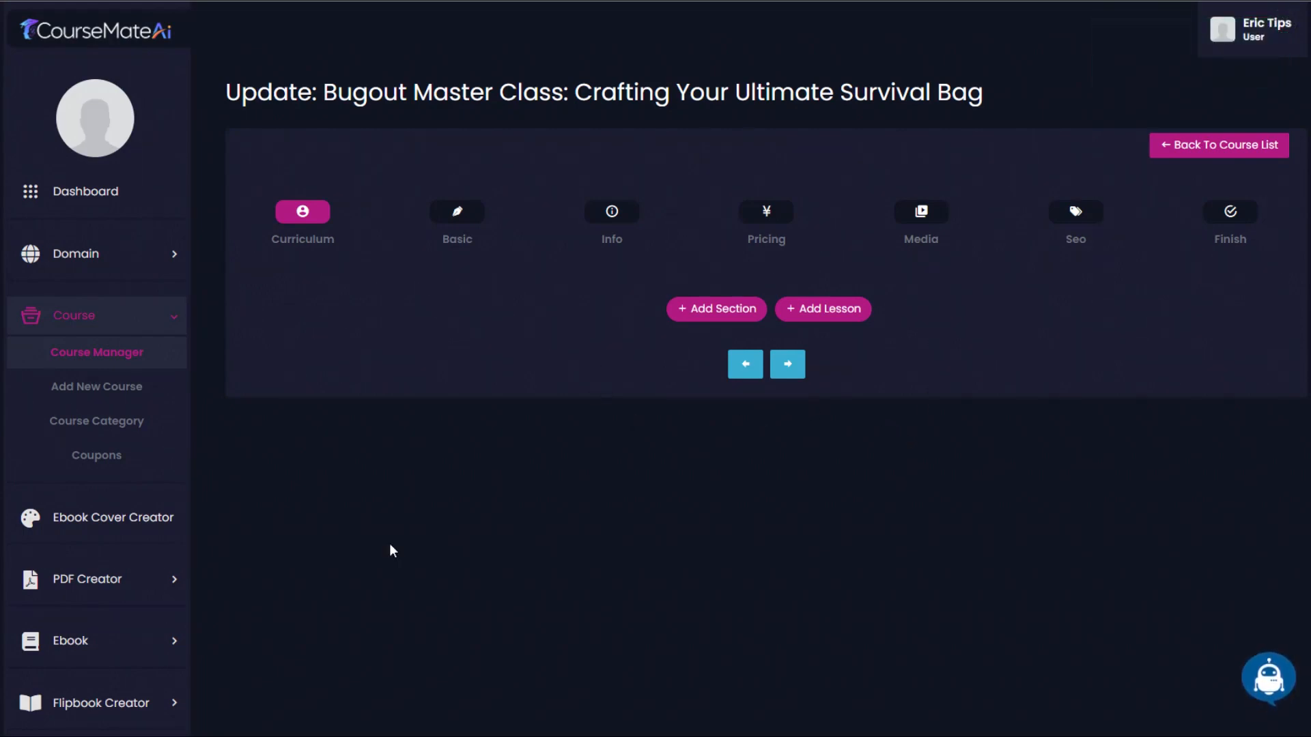
# - Copy the entire Description text from the submitted course's Basic details
pyautogui.click(458, 215)
pyautogui.scroll(-5, 541, 239)
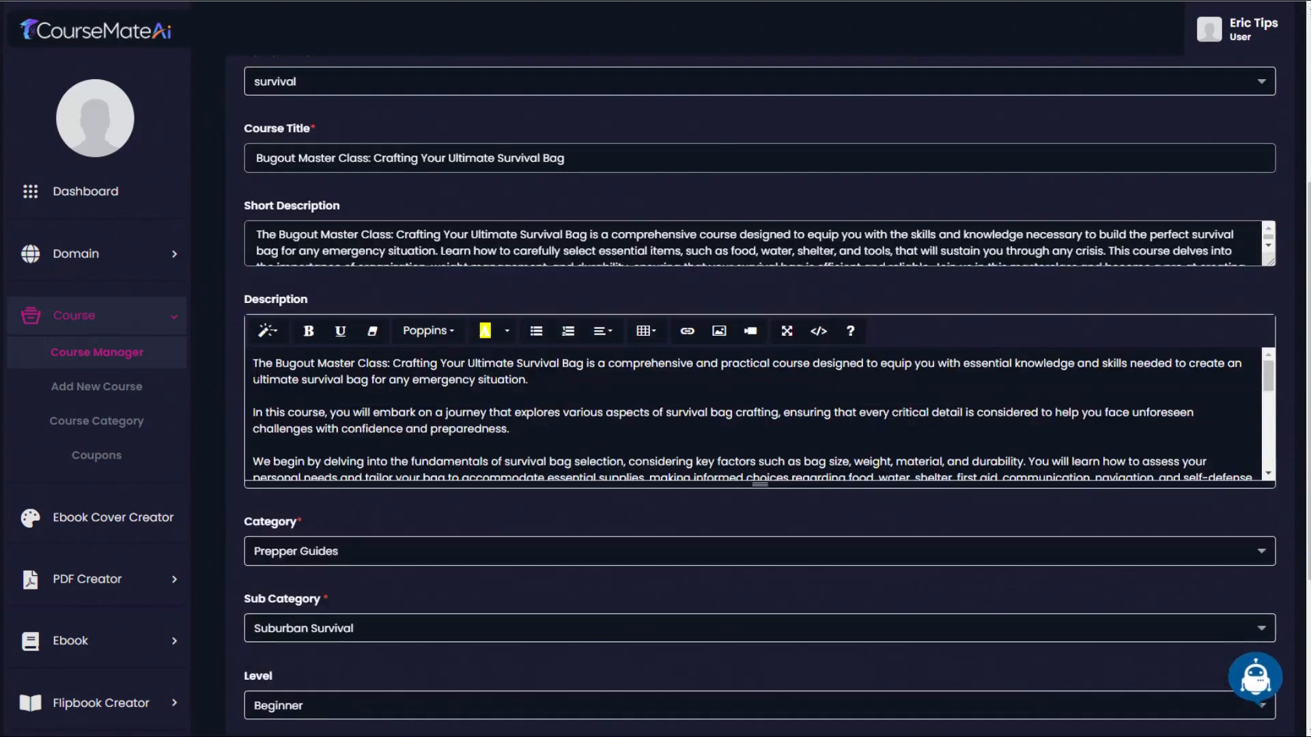
pyautogui.moveTo(253, 363); pyautogui.dragTo(984, 515)
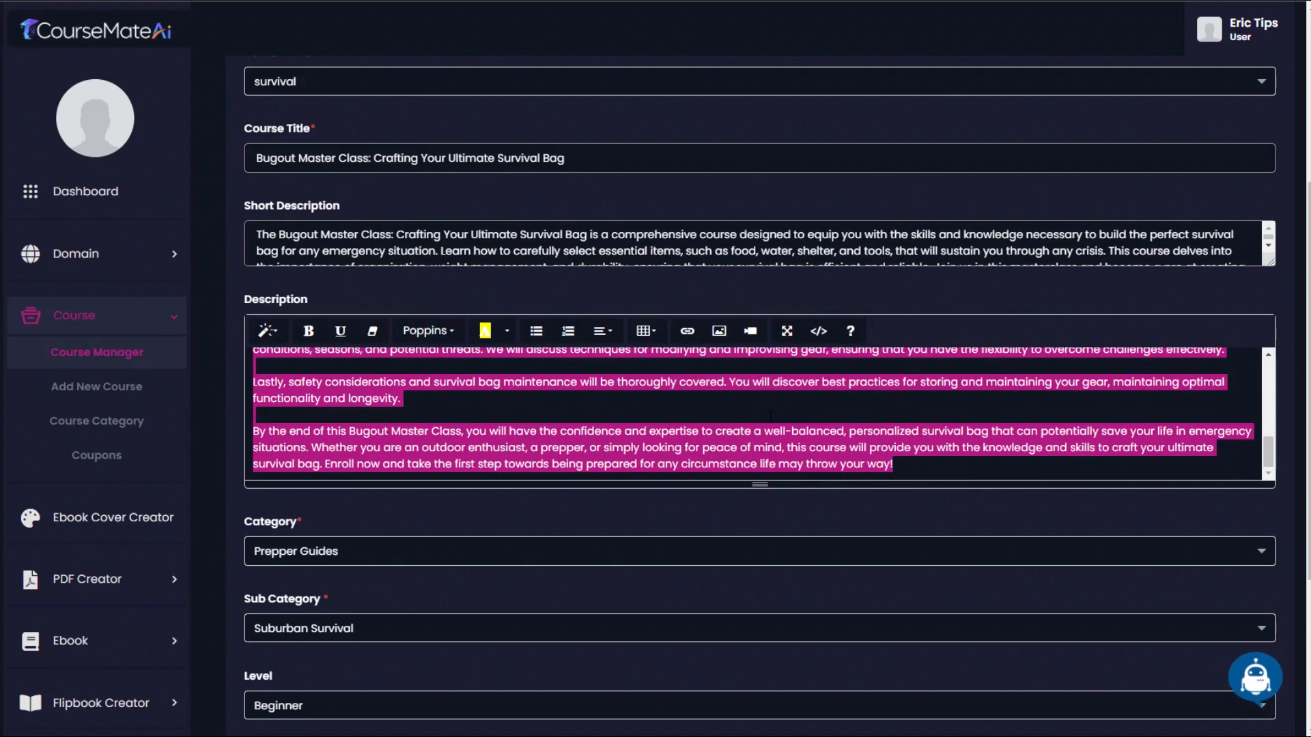
pyautogui.scroll(10, 750, 374)
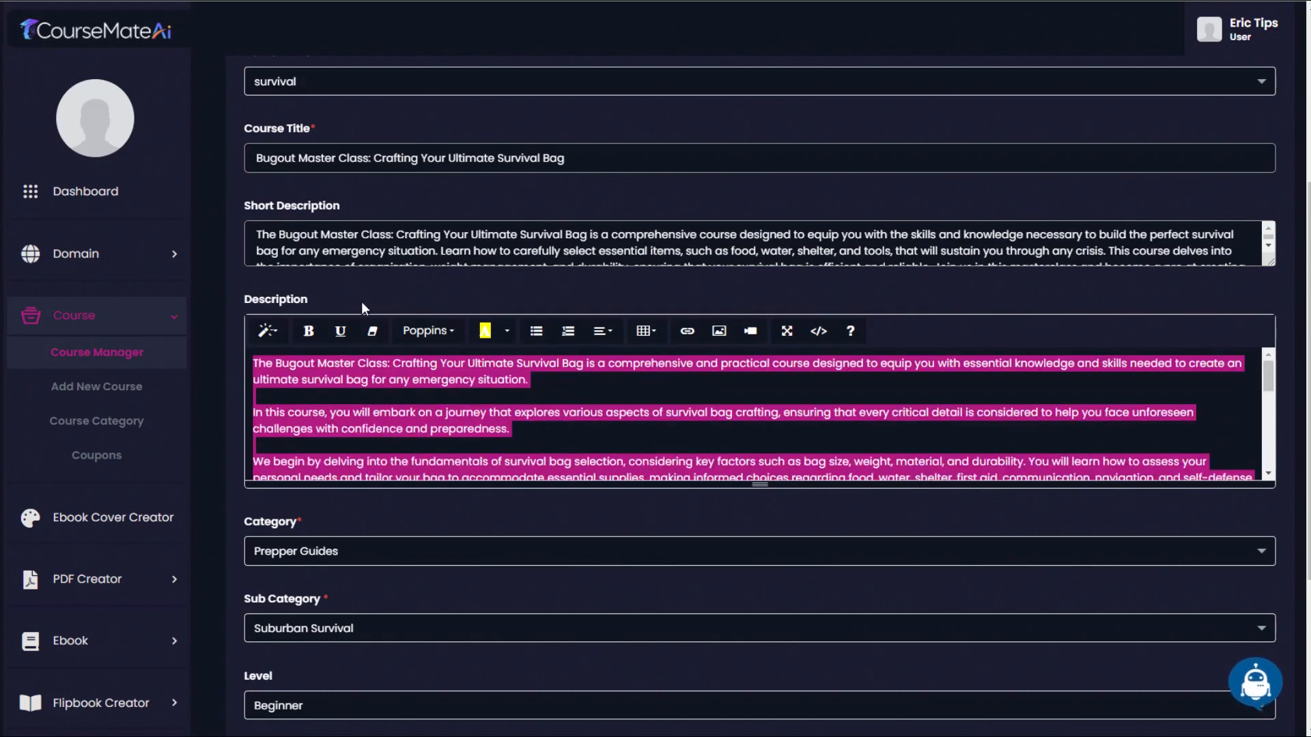
# - Reopen the bugout course from the course list and add a curriculum section titled "Bugout Bag Creation"
pyautogui.click(123, 362)
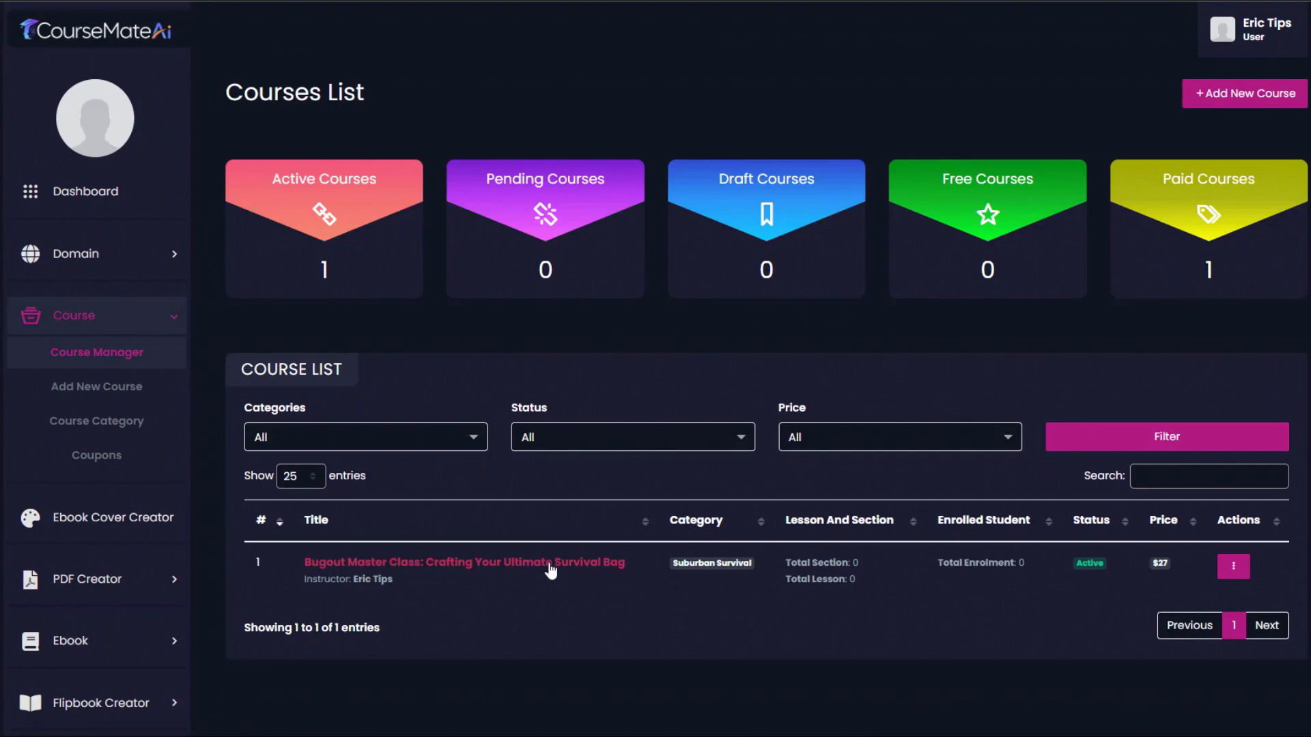
pyautogui.click(550, 564)
pyautogui.click(729, 309)
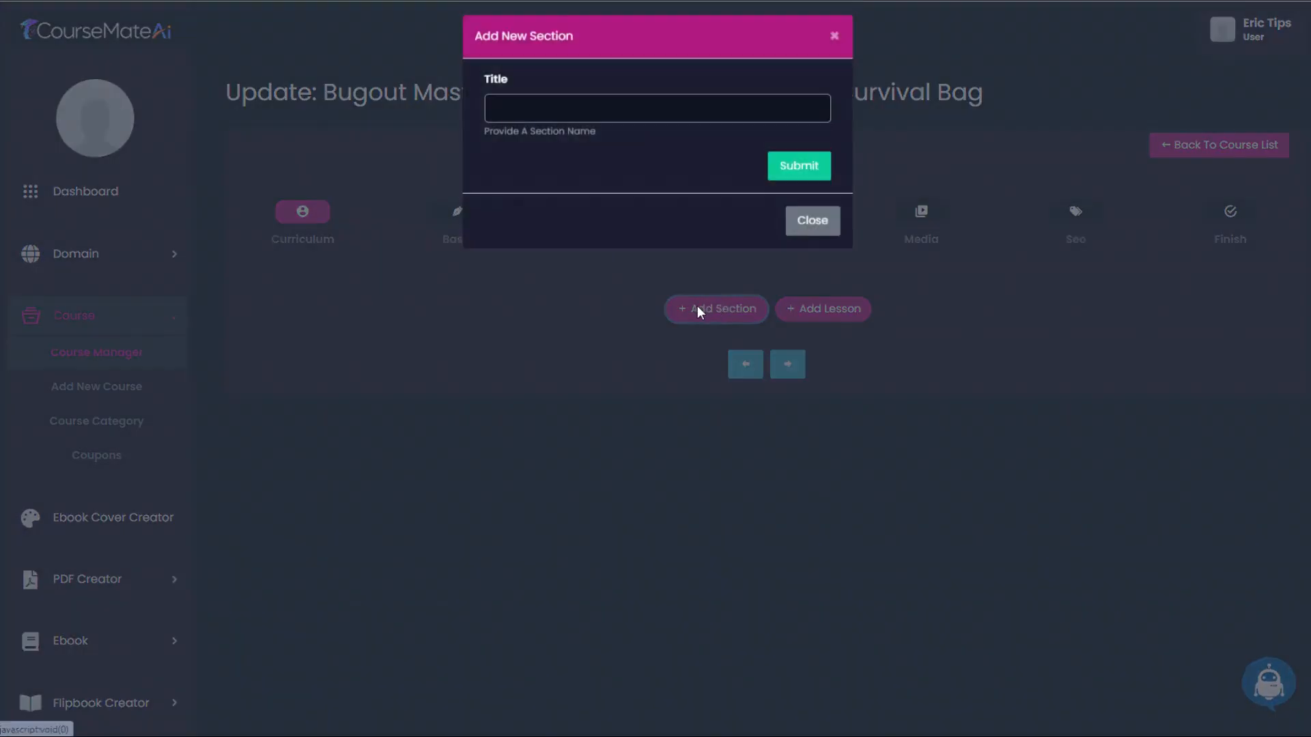
pyautogui.write('Bugout Bag Creation')
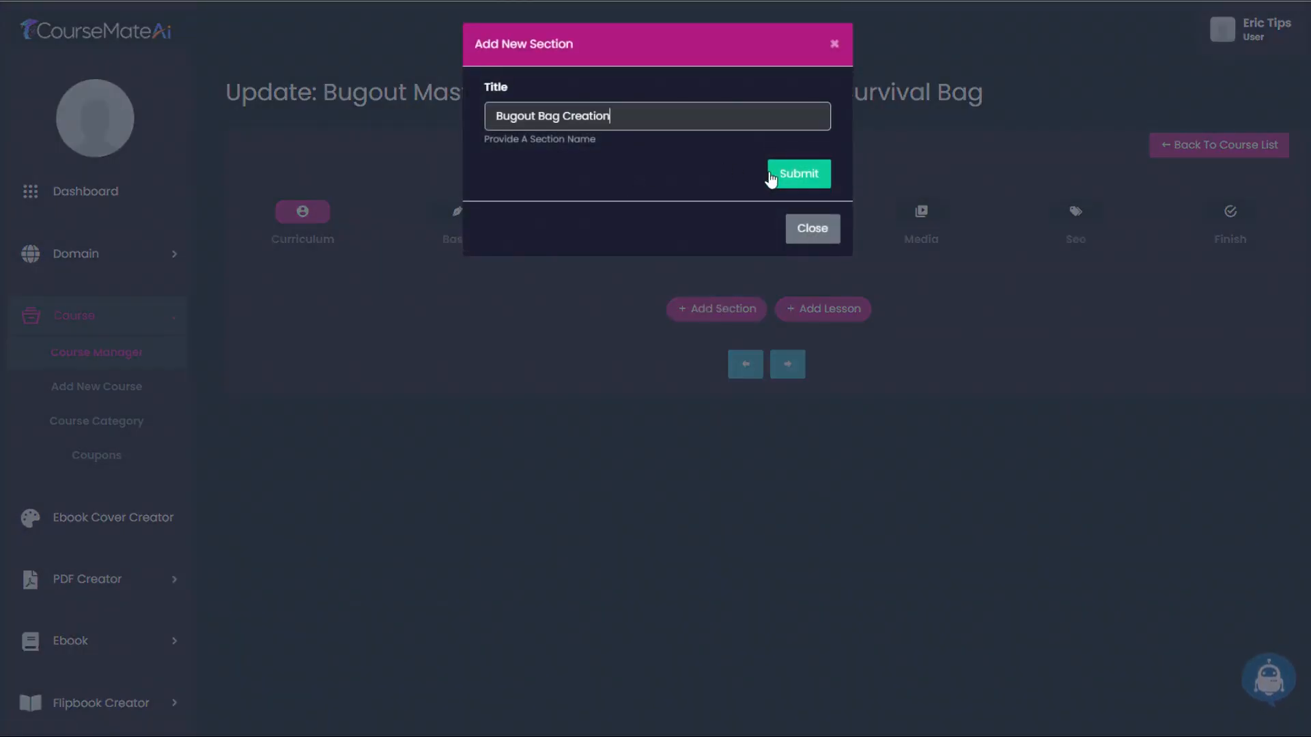
pyautogui.click(799, 177)
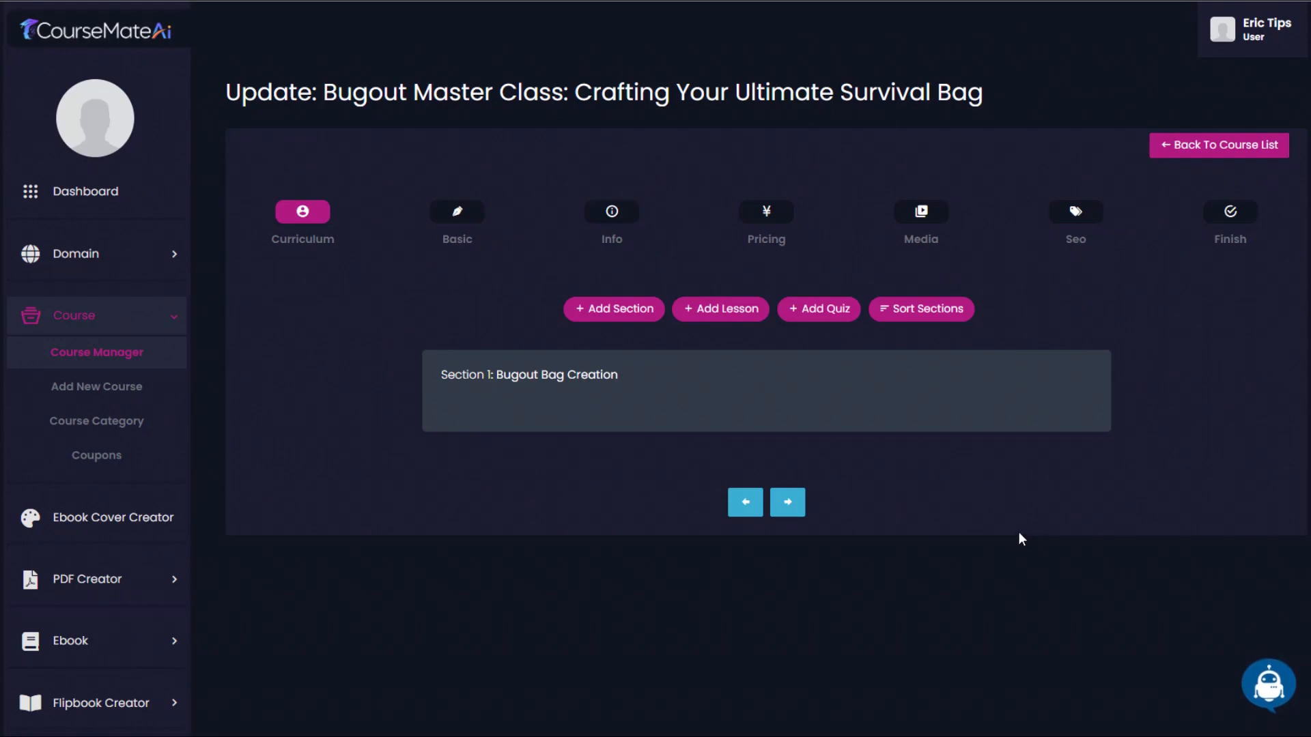
# - Generate a list of course lessons in English with the Ai Writer's Course Lessons service, using the copied course description as course details
pyautogui.click(1263, 685)
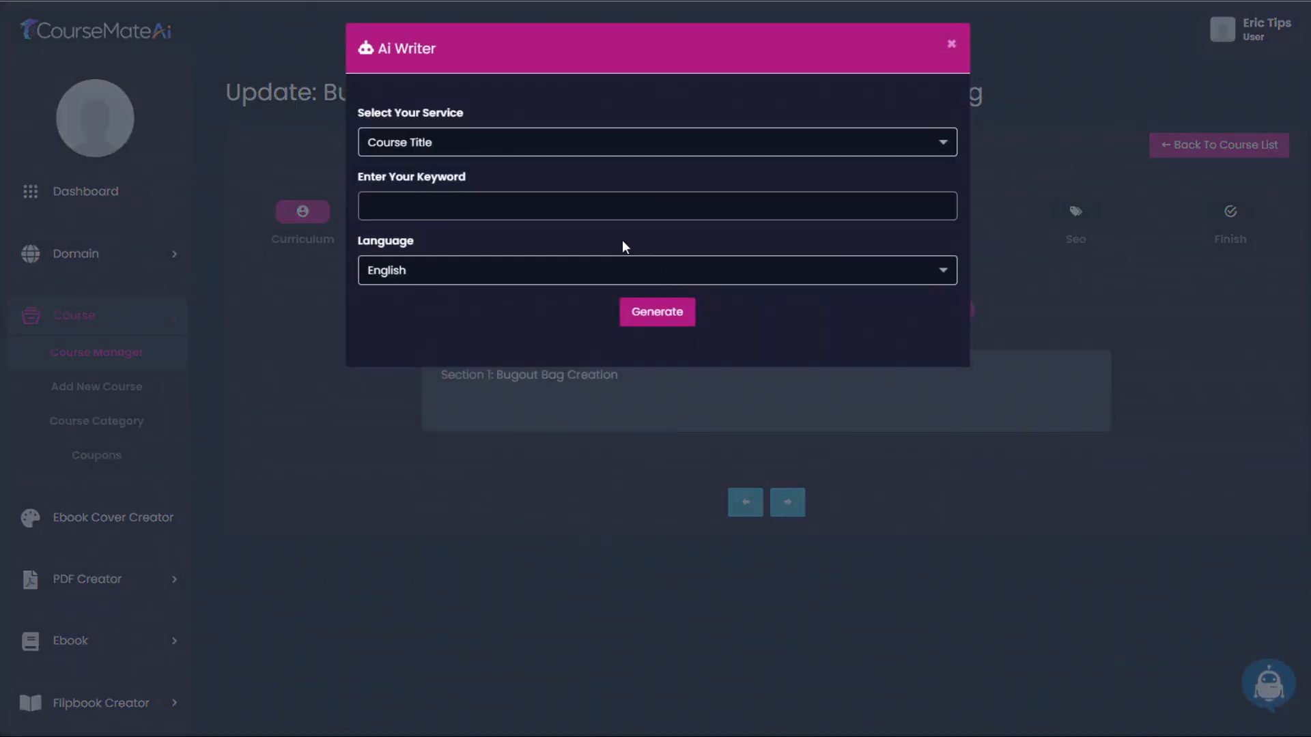
pyautogui.click(523, 145)
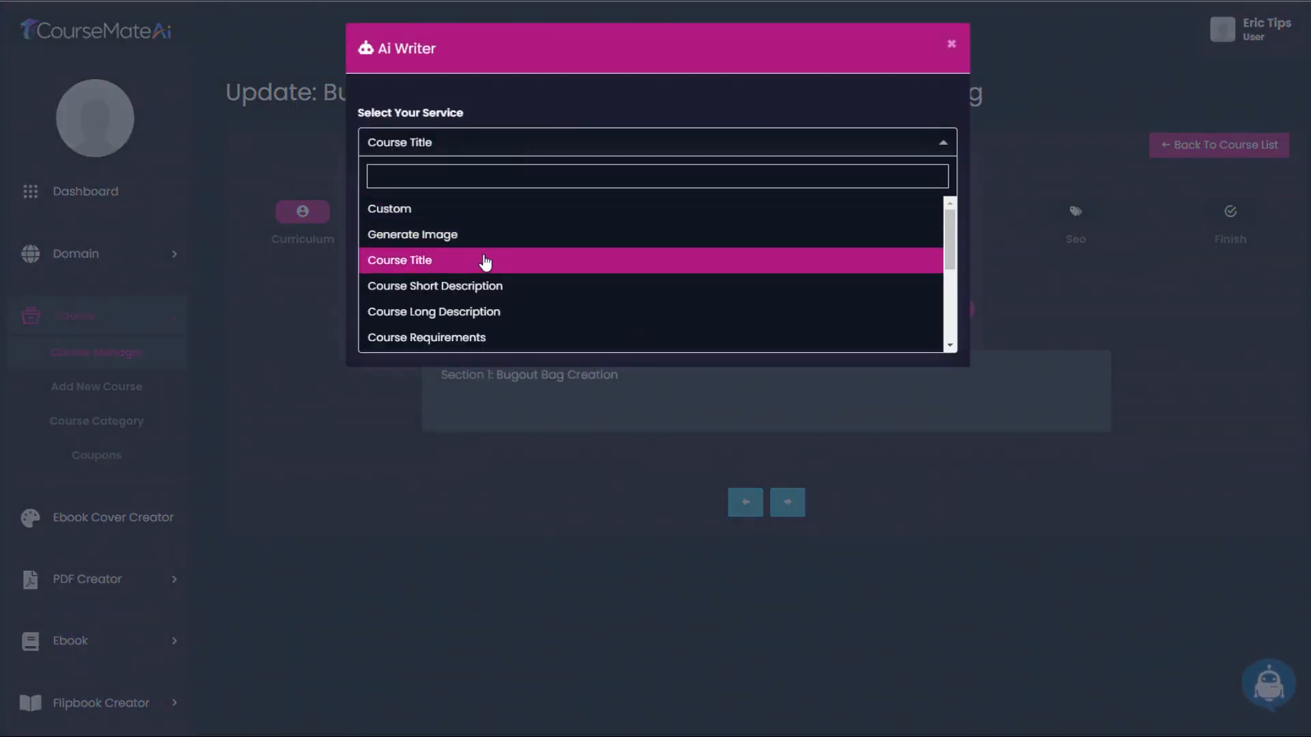
pyautogui.scroll(-1, 485, 261)
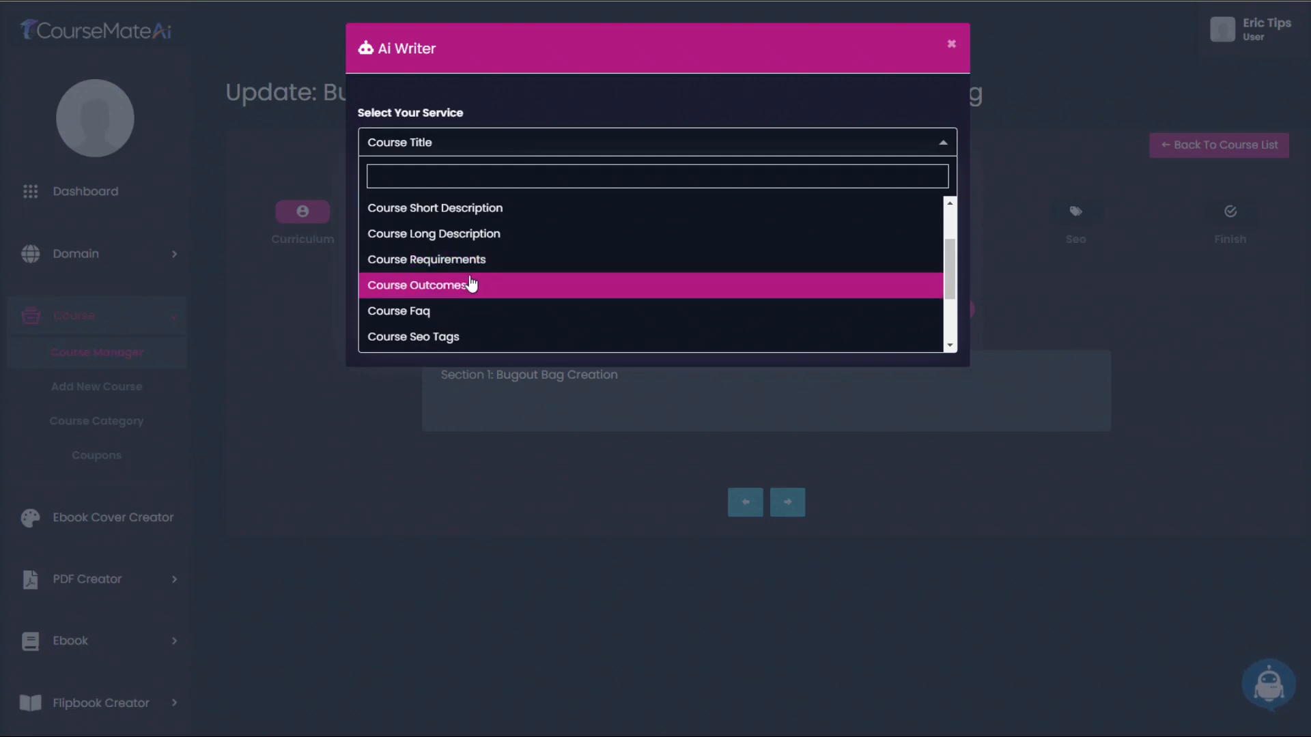
pyautogui.scroll(-1, 470, 284)
pyautogui.click(423, 287)
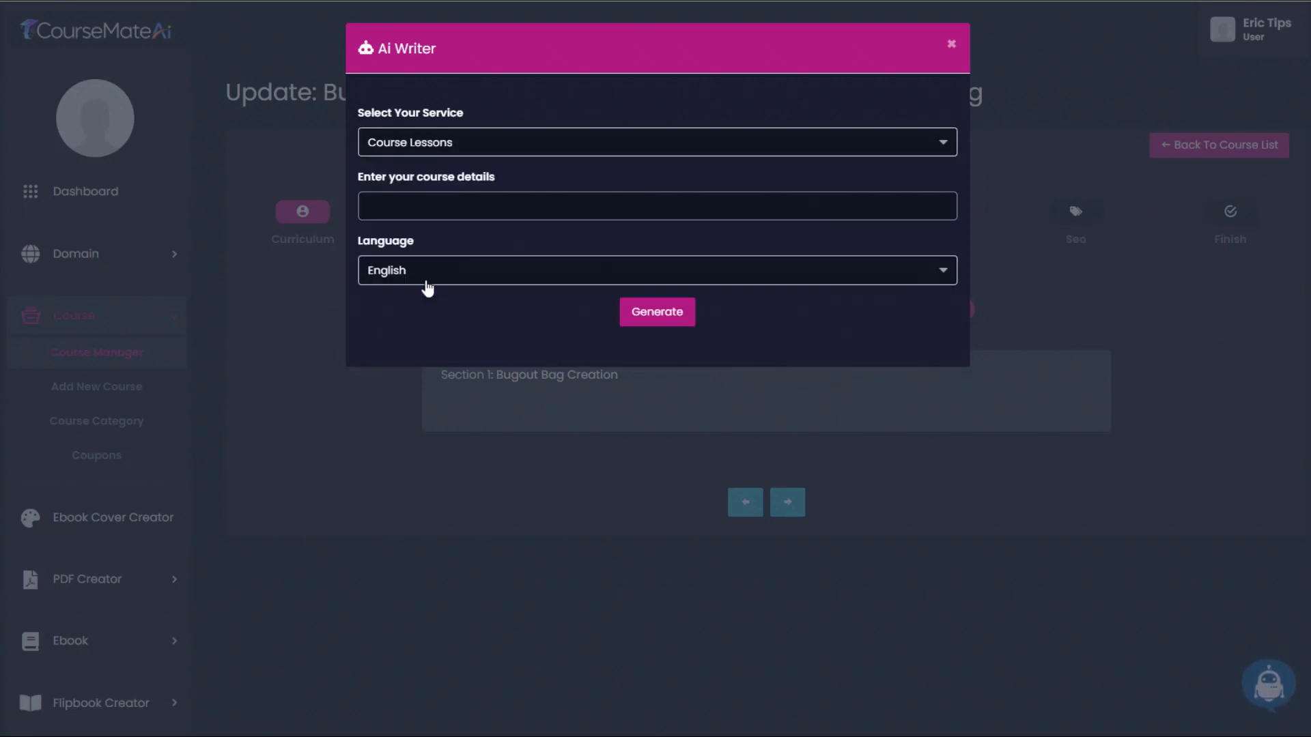
pyautogui.click(459, 204)
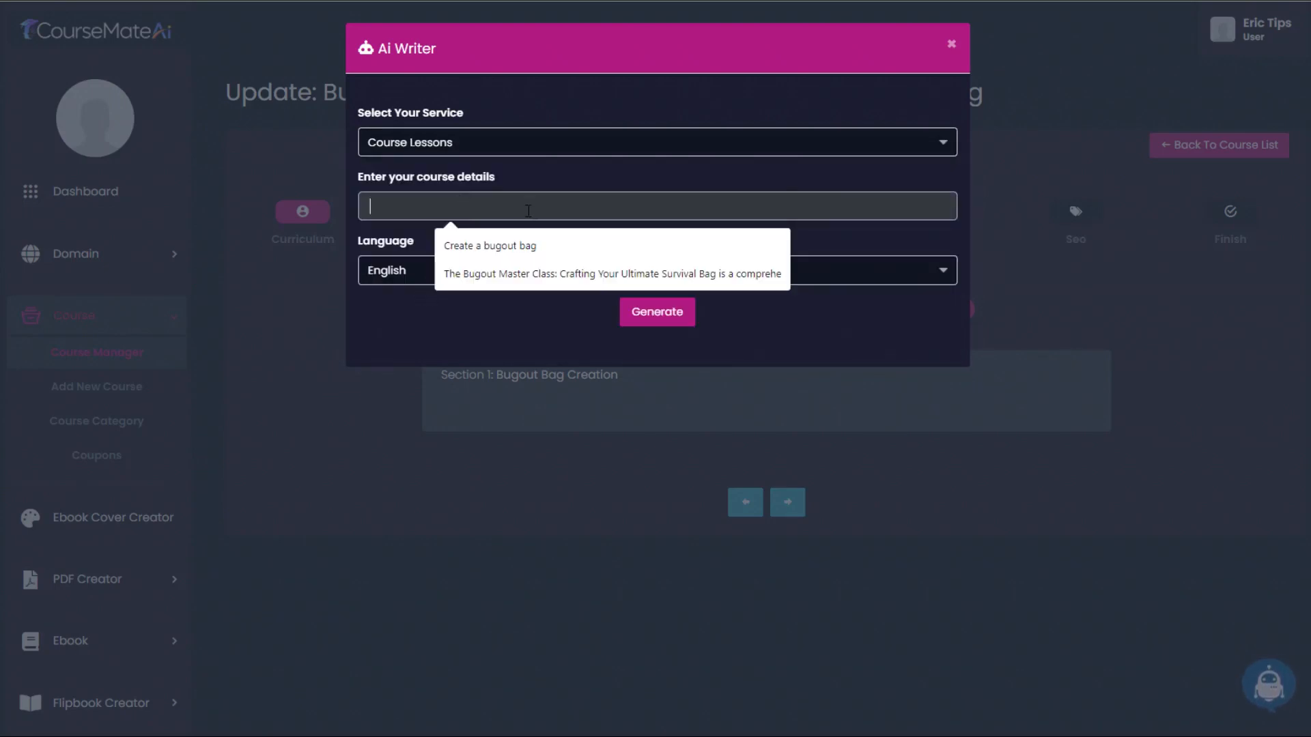
pyautogui.hotkey('ctrl', 'v')
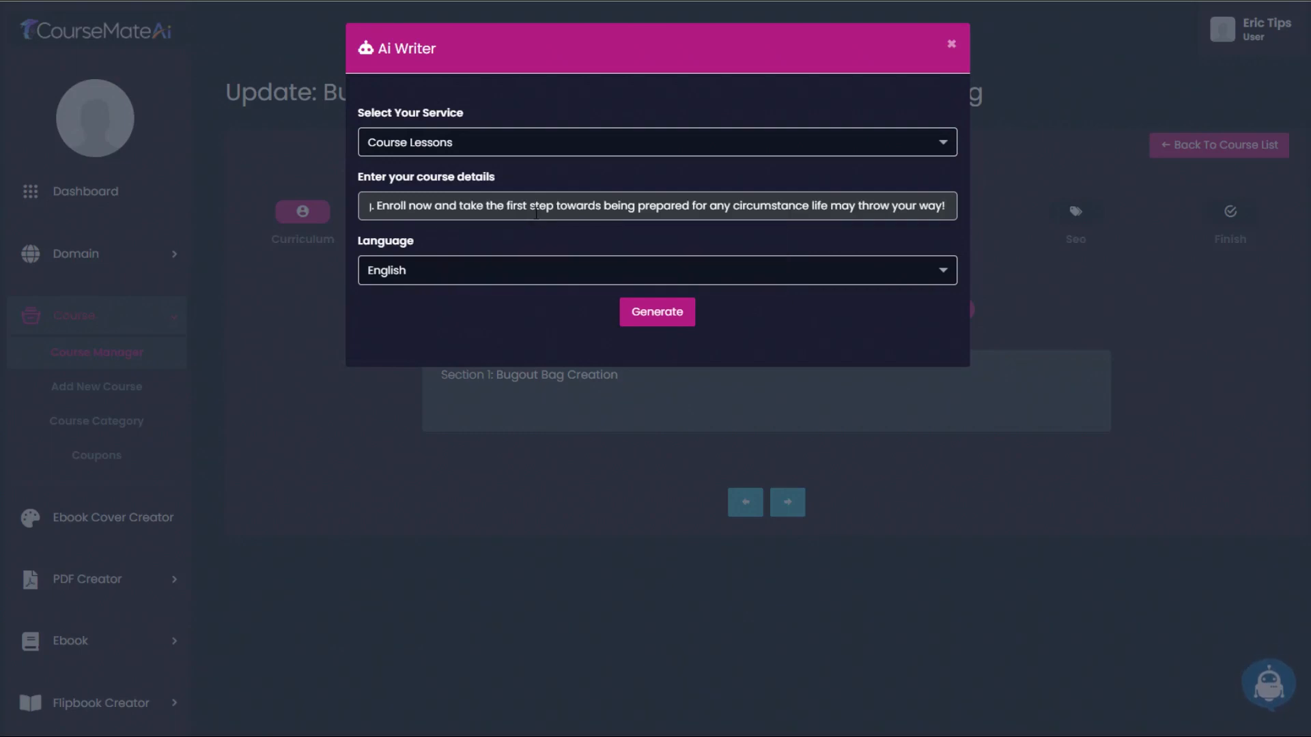
pyautogui.click(662, 318)
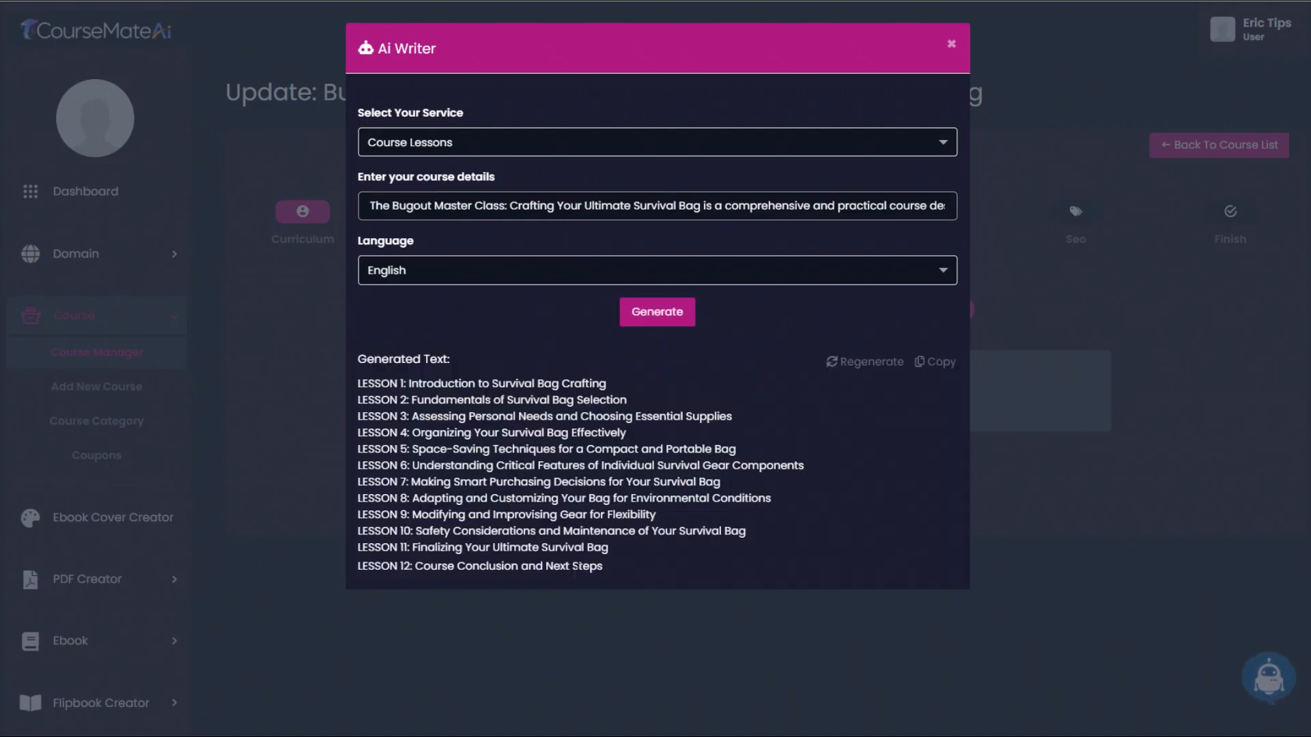
# - Copy the full generated lesson list, from LESSON 1 to LESSON 12, for use outside the Ai Writer and close the writer
pyautogui.moveTo(605, 570); pyautogui.dragTo(358, 382)
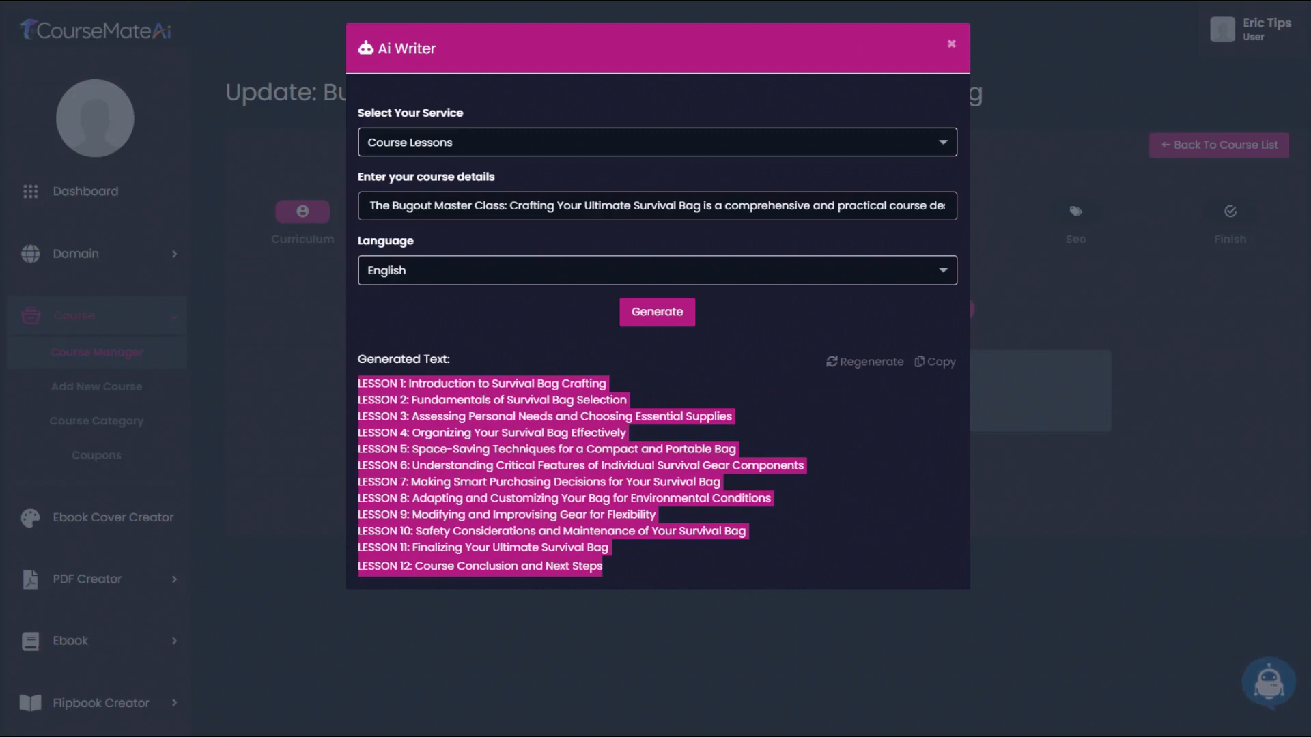
pyautogui.hotkey('alt', 'Tab')
pyautogui.moveTo(626, 123); pyautogui.dragTo(679, 88)
pyautogui.click(601, 445)
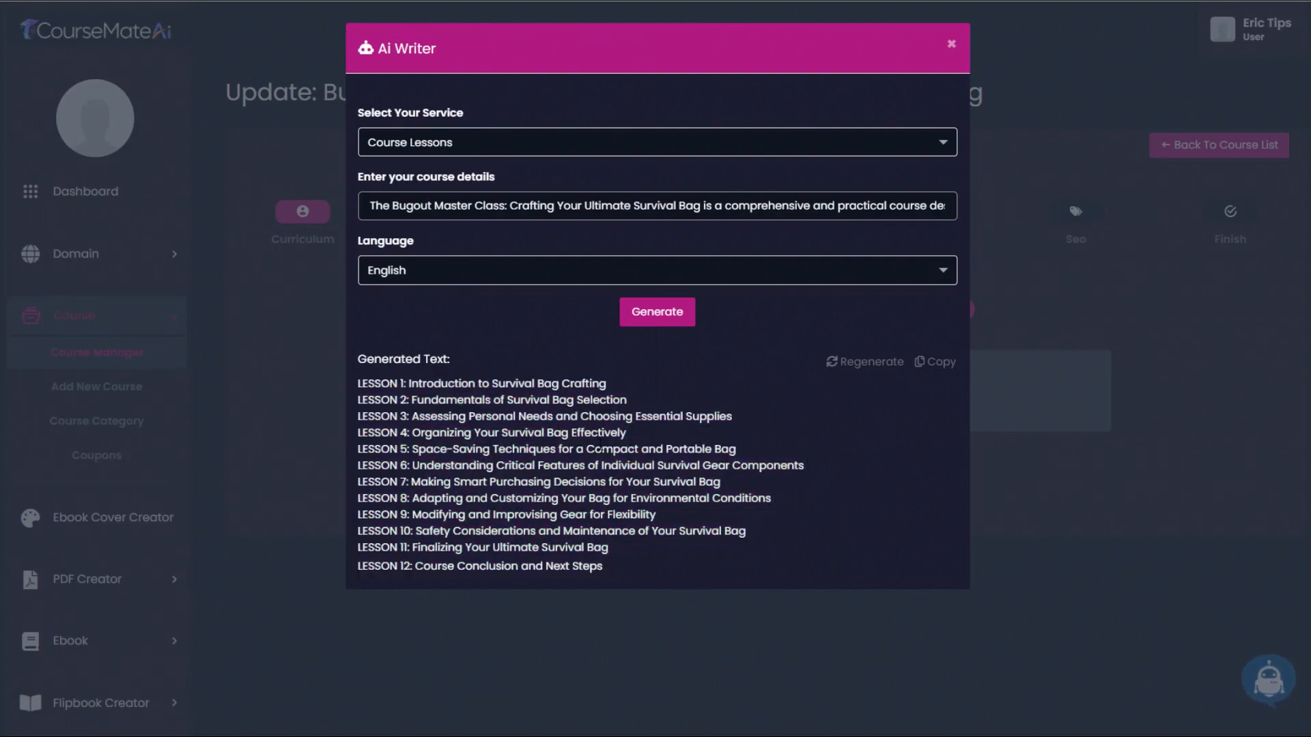
pyautogui.click(950, 49)
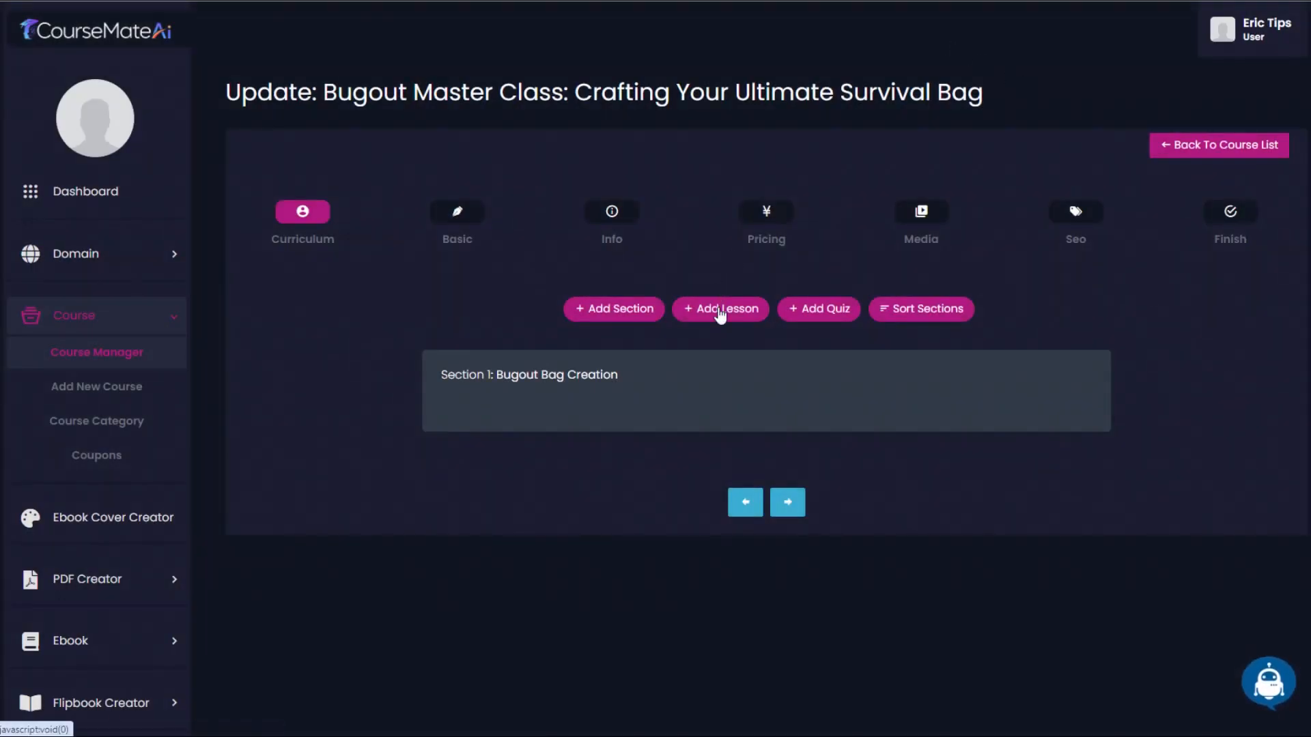
pyautogui.click(720, 314)
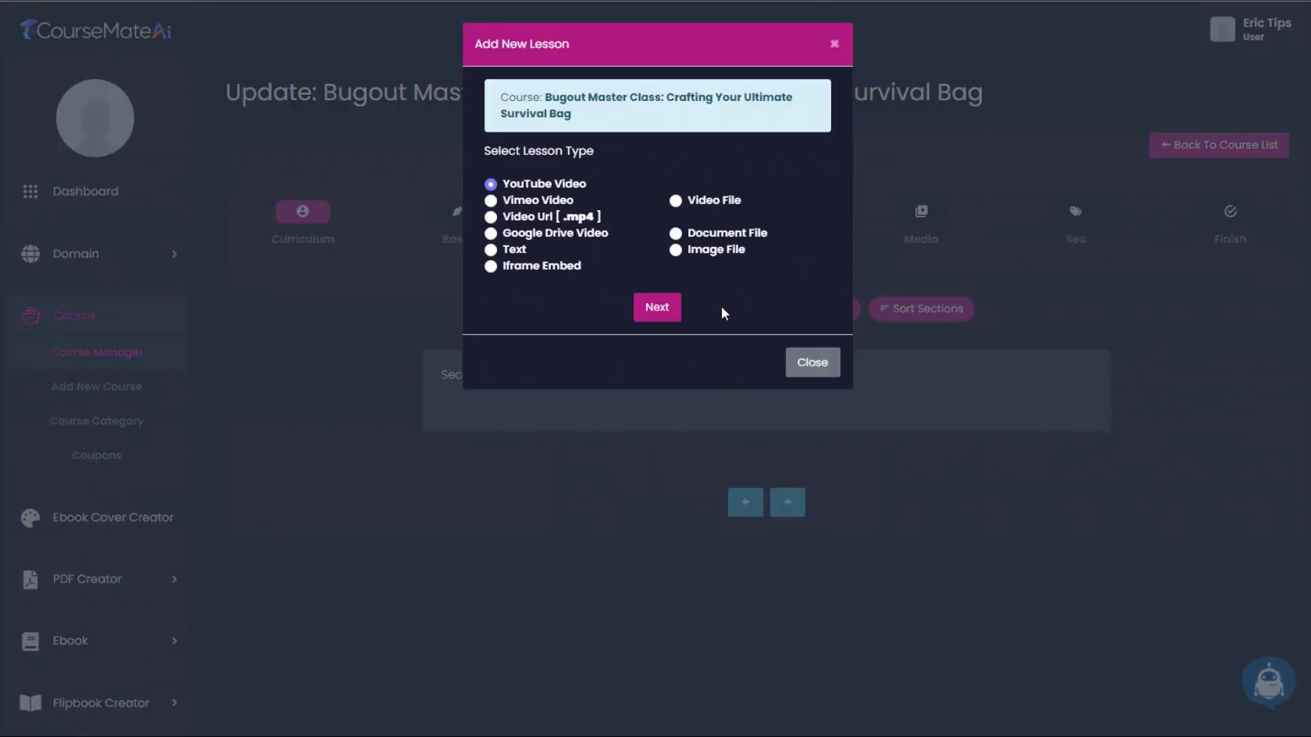
pyautogui.click(812, 360)
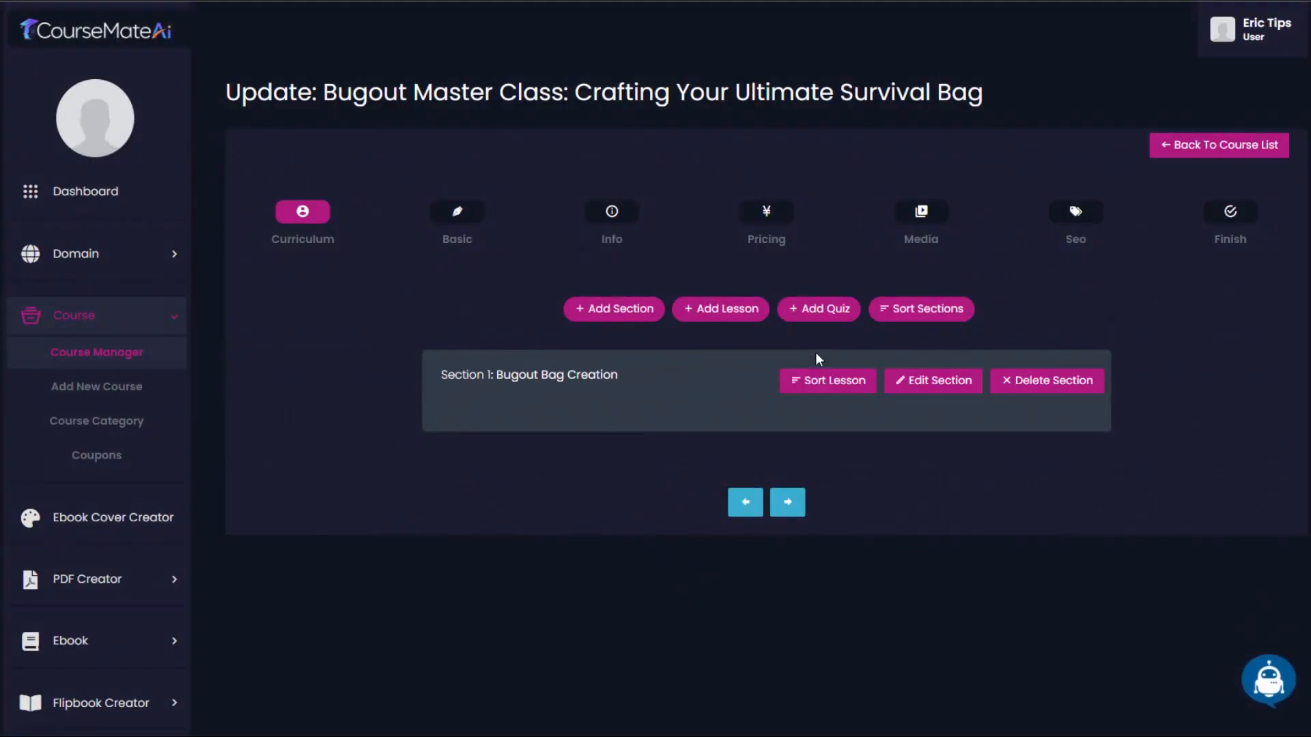
# - Generate Course Lesson Text in the Ai Writer for the lesson title "LESSON 1: Introduction to Survival Bag Crafting"
pyautogui.click(1269, 679)
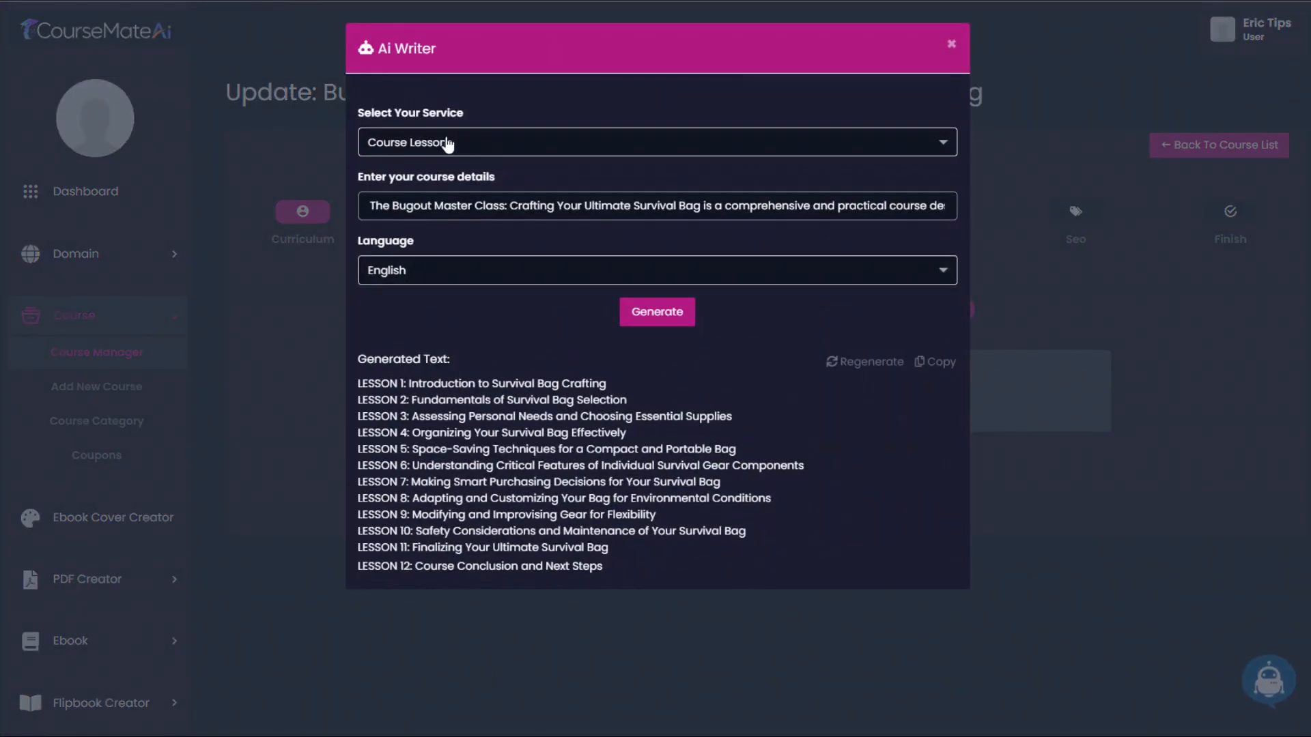
pyautogui.click(448, 143)
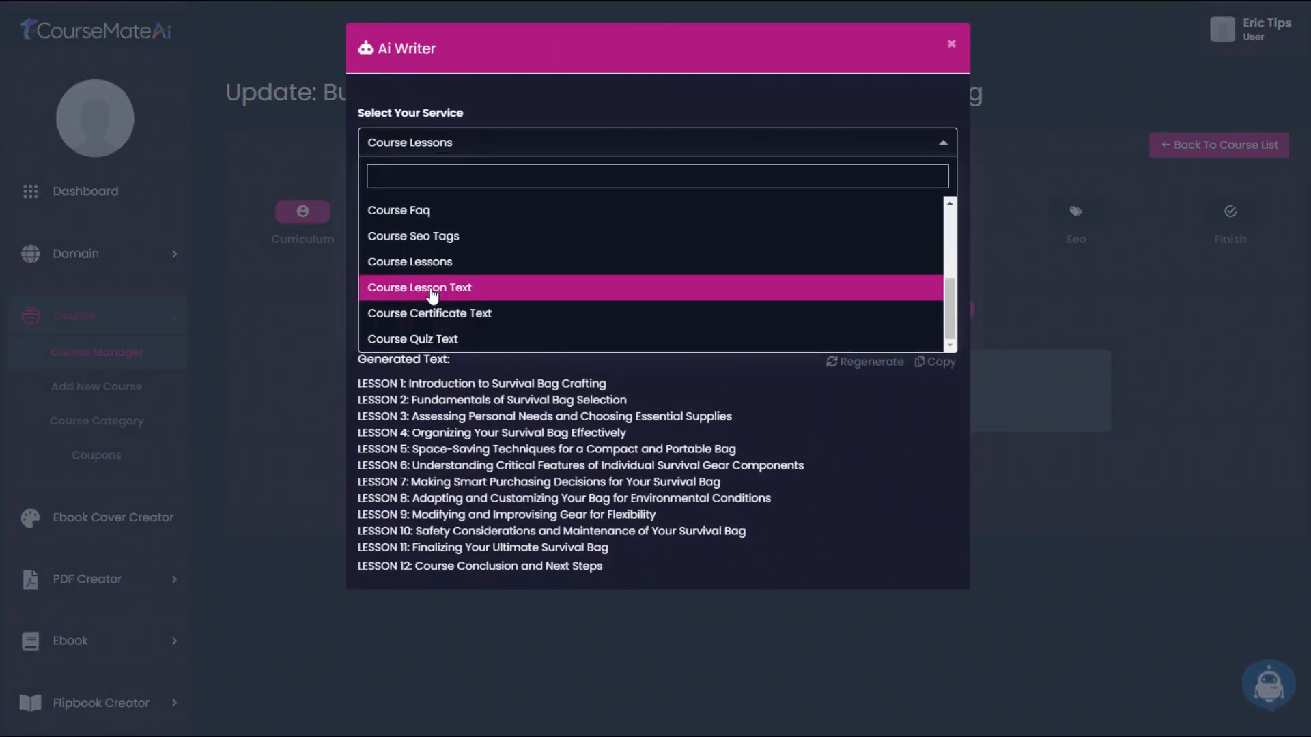
pyautogui.click(432, 290)
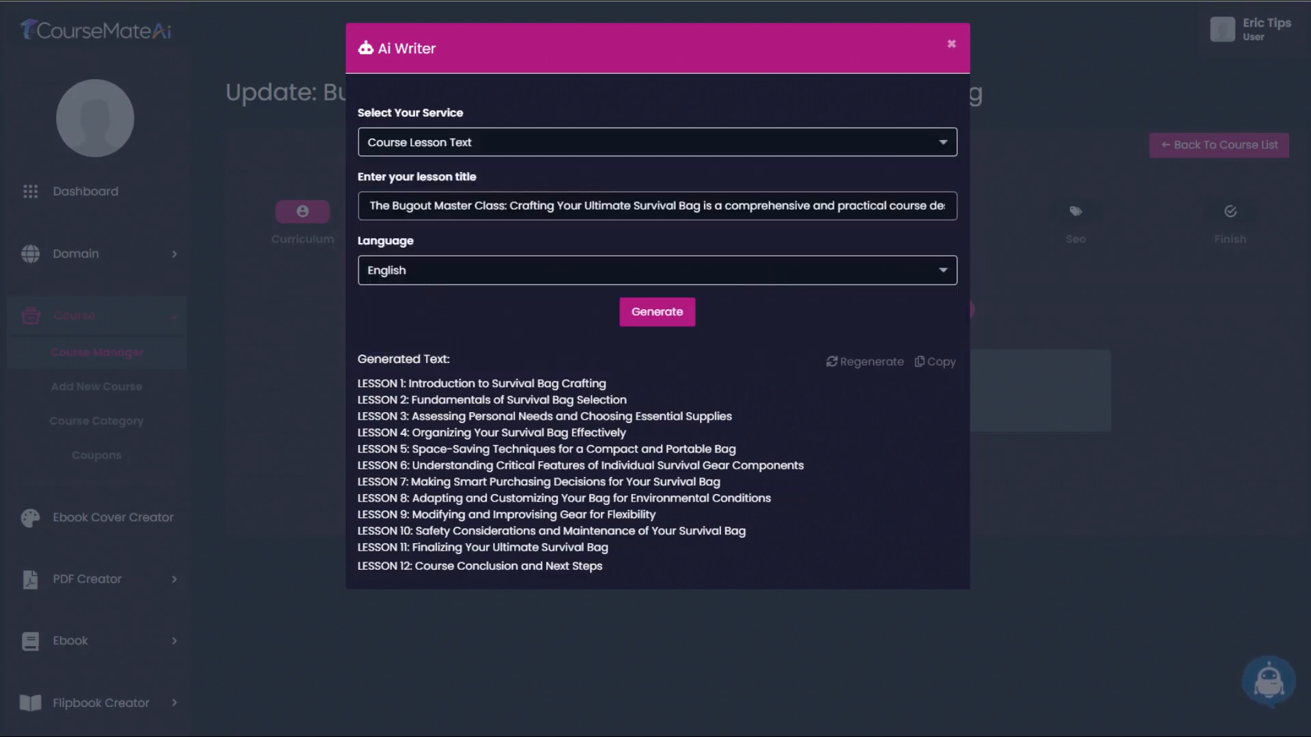
pyautogui.moveTo(370, 206); pyautogui.dragTo(955, 206)
pyautogui.moveTo(643, 389); pyautogui.dragTo(360, 383)
pyautogui.hotkey('ctrl', 'c')
pyautogui.click(429, 206)
pyautogui.hotkey('ctrl', 'a')
pyautogui.hotkey('ctrl', 'v')
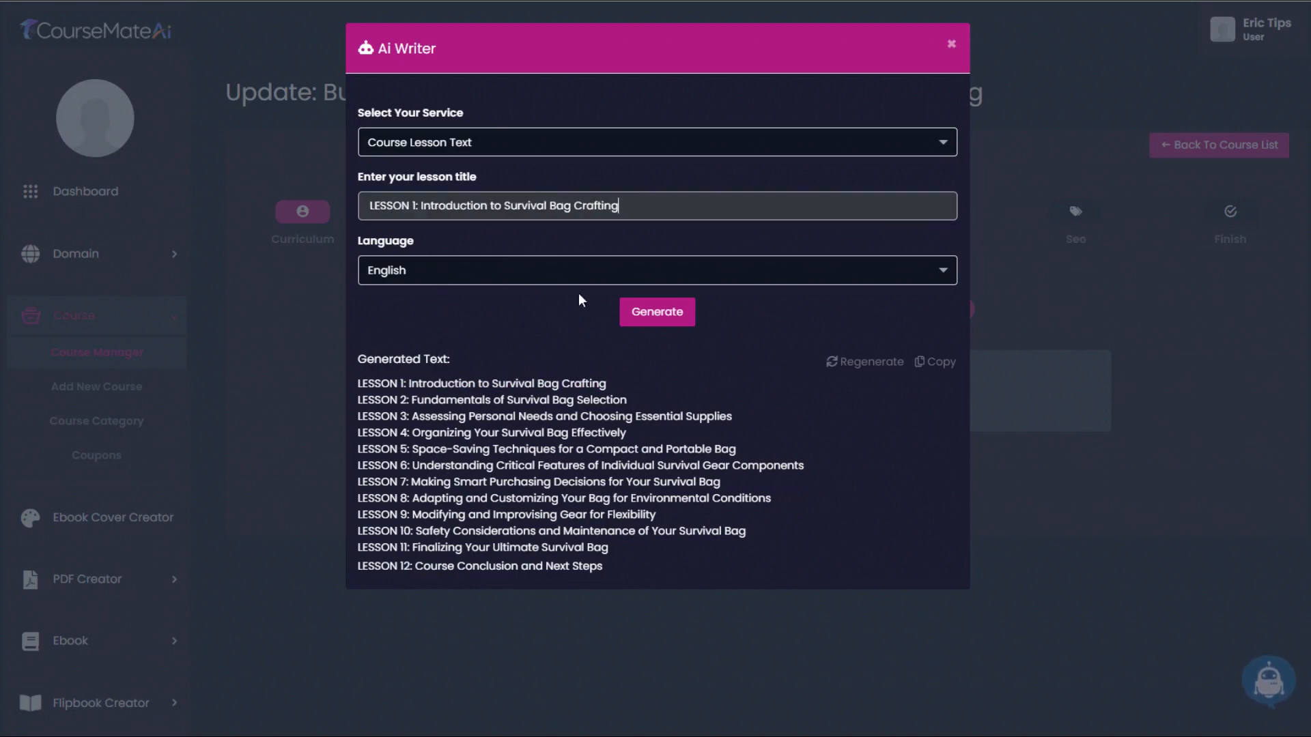
pyautogui.click(668, 318)
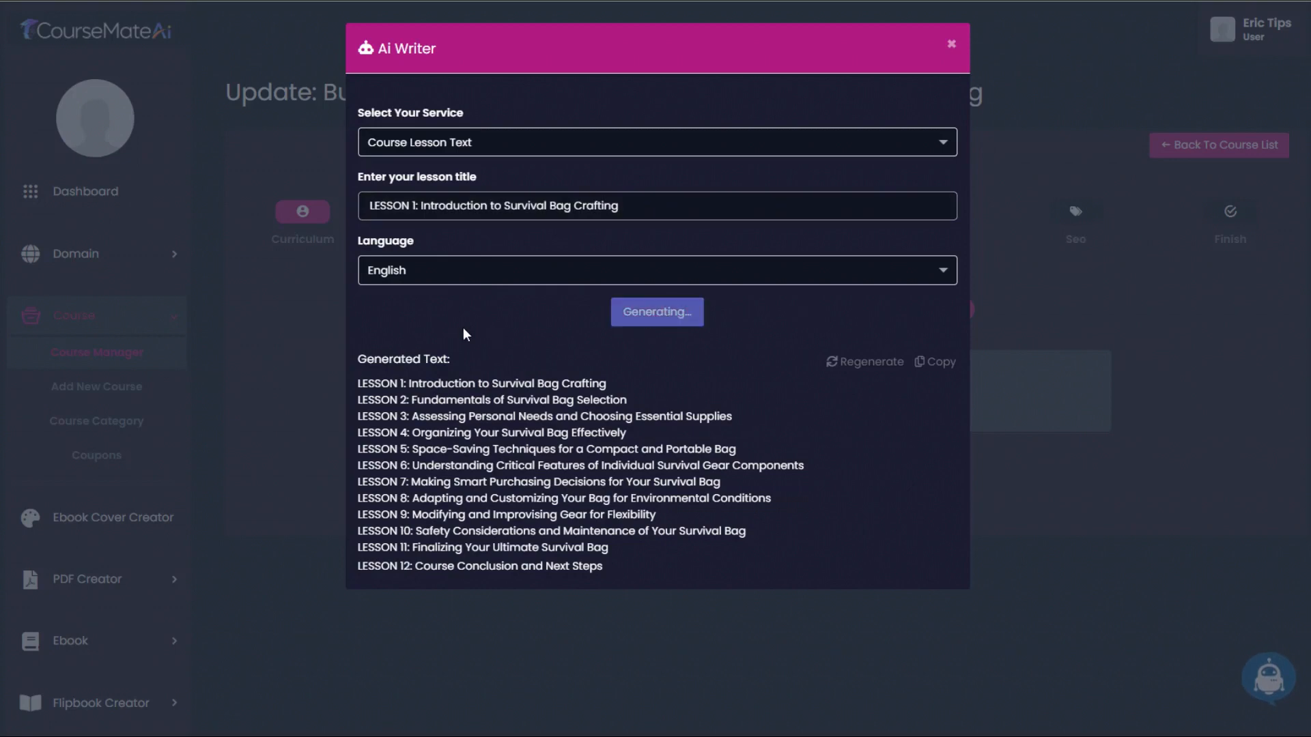
# - Copy the generated lesson text from "Introduction:" to its end, without the title line, and close the Ai Writer
pyautogui.moveTo(395, 264); pyautogui.dragTo(355, 322)
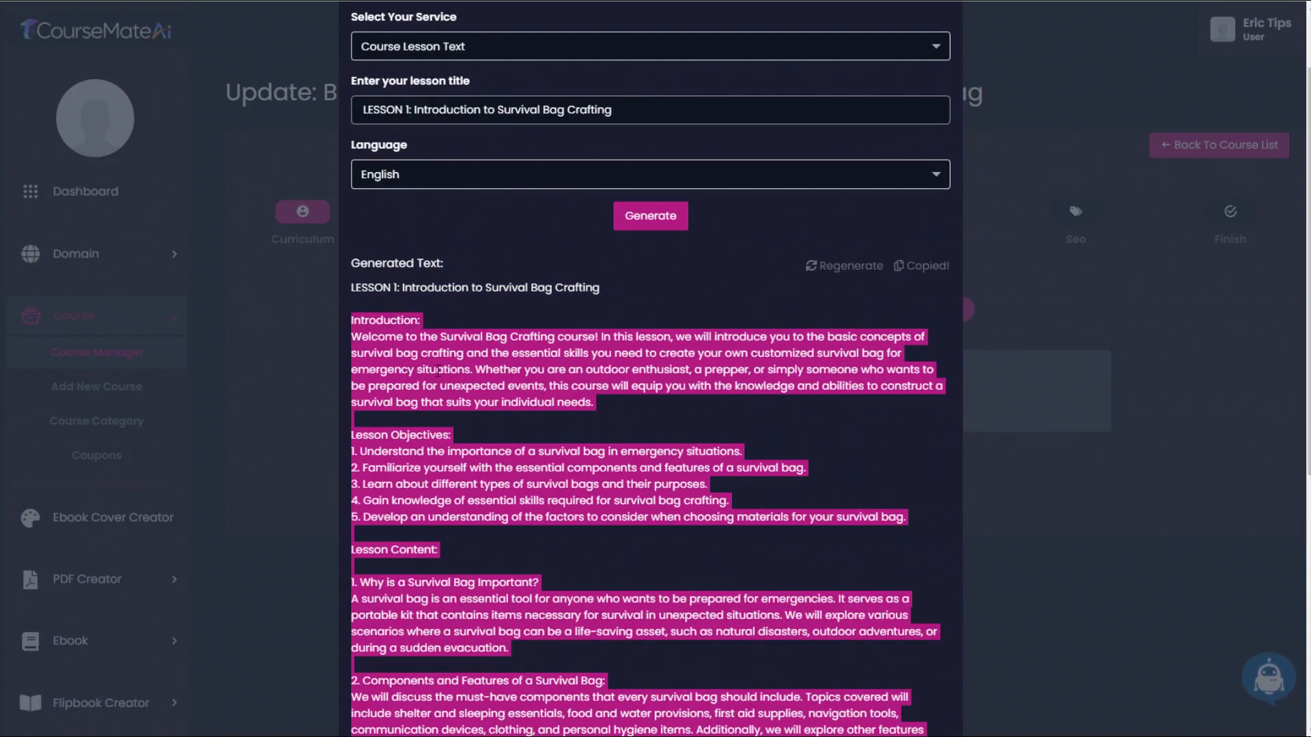
pyautogui.scroll(2, 920, 109)
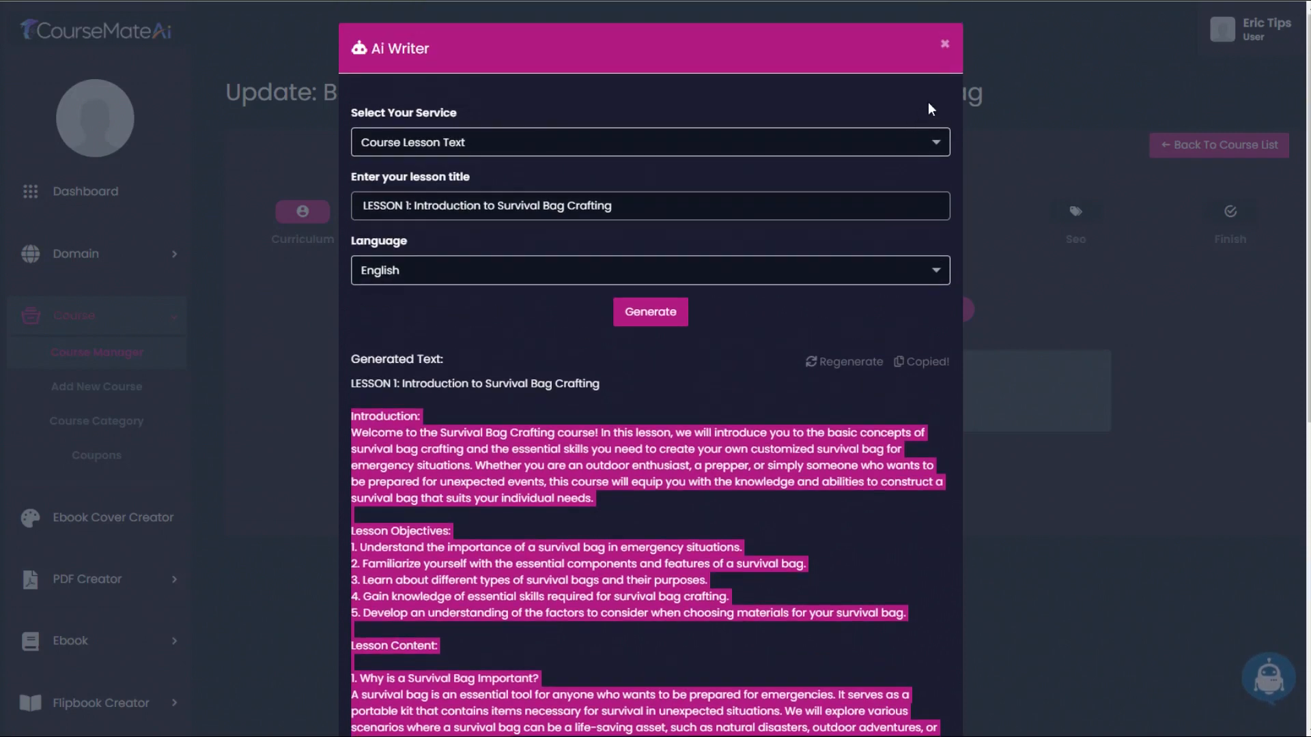
pyautogui.click(946, 48)
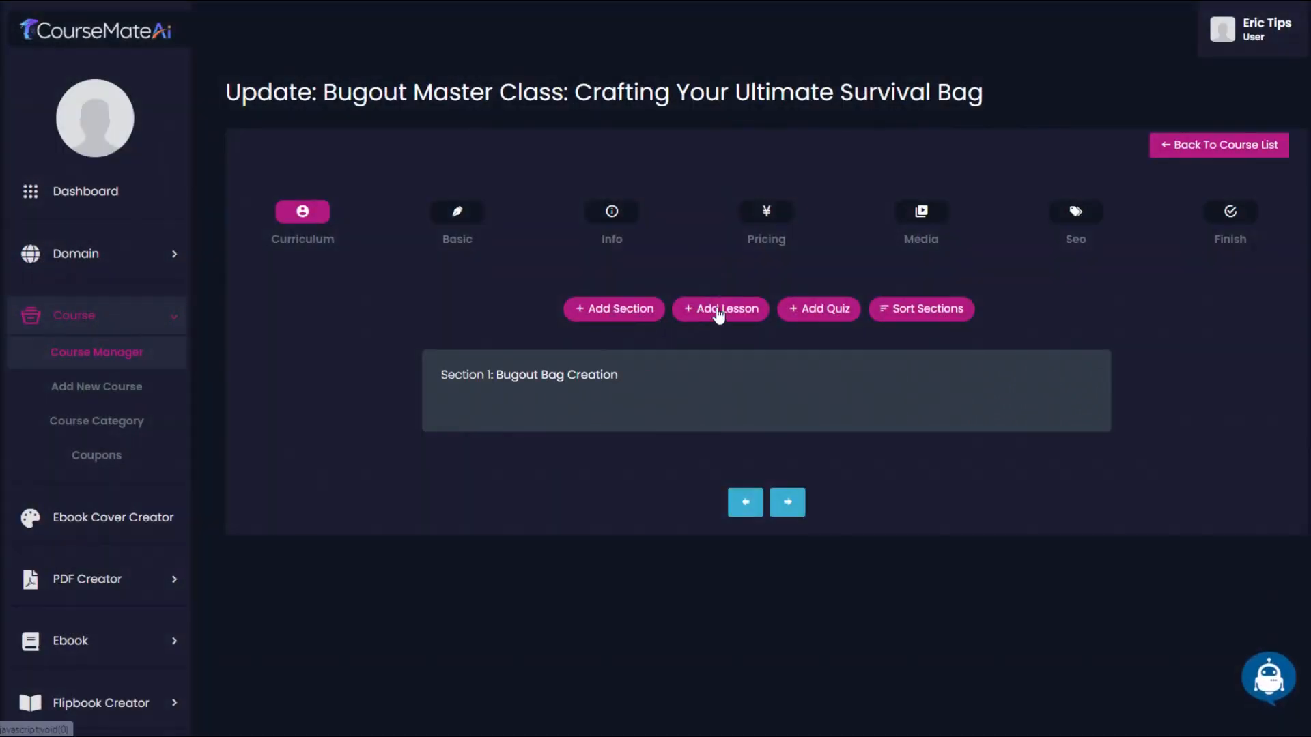
# - Start a Text lesson in Bugout Bag Creation containing the copied lesson text, titled "LESSON 1: Introduction to Survival Bag Crafting"
pyautogui.click(719, 314)
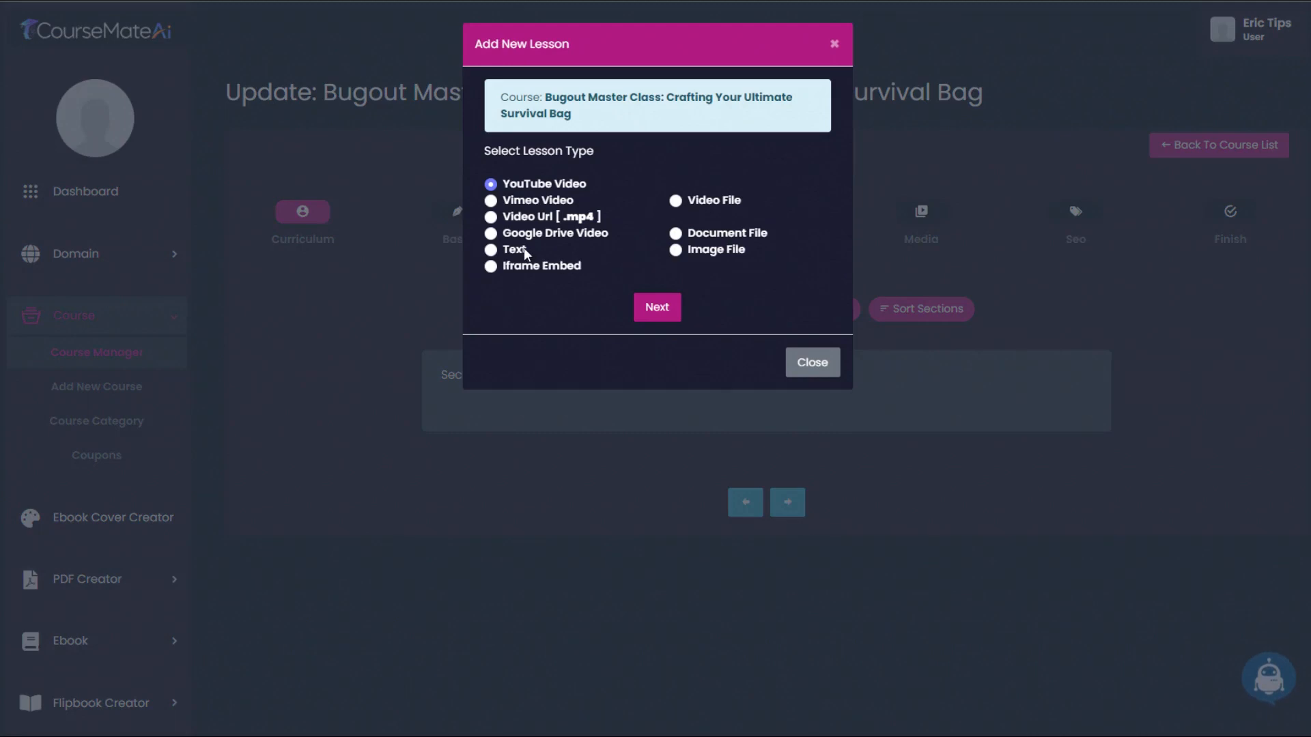
pyautogui.click(659, 310)
pyautogui.click(600, 372)
pyautogui.hotkey('ctrl', 'v')
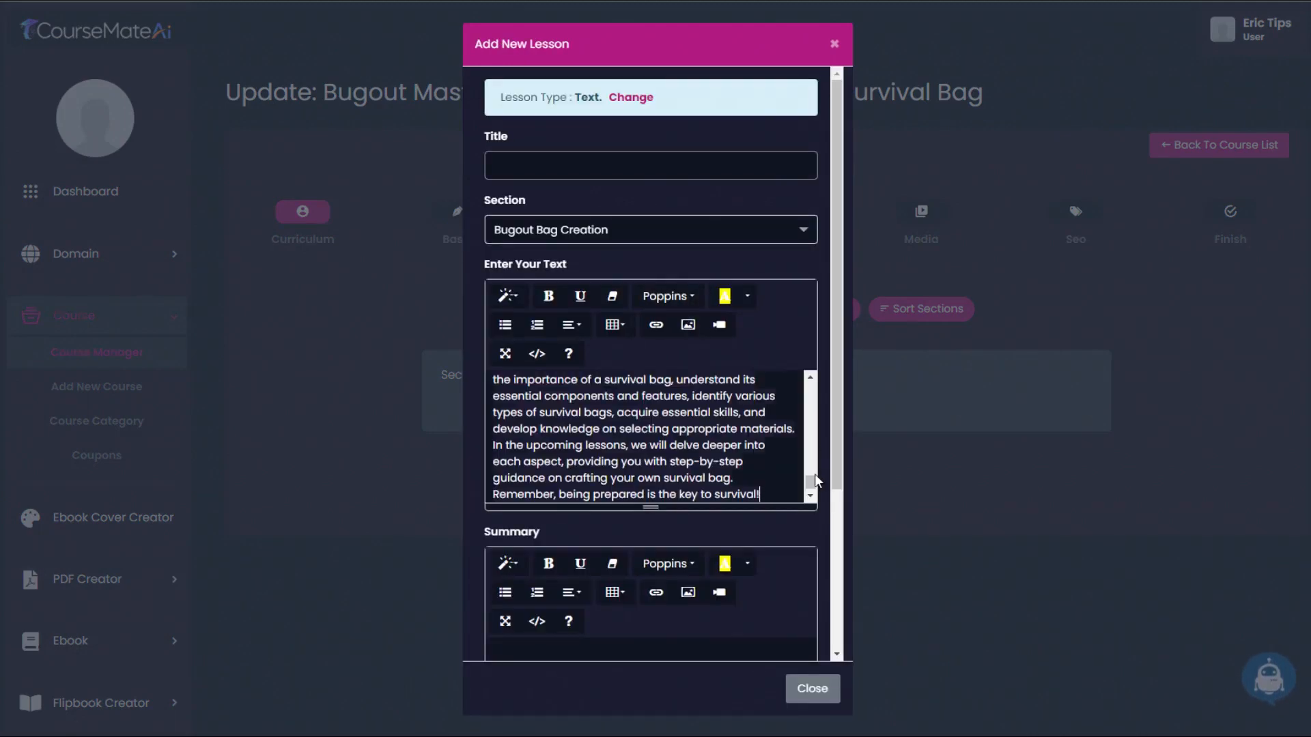
pyautogui.scroll(10, 642, 437)
pyautogui.scroll(-6, 658, 476)
pyautogui.scroll(-7, 658, 476)
pyautogui.click(548, 166)
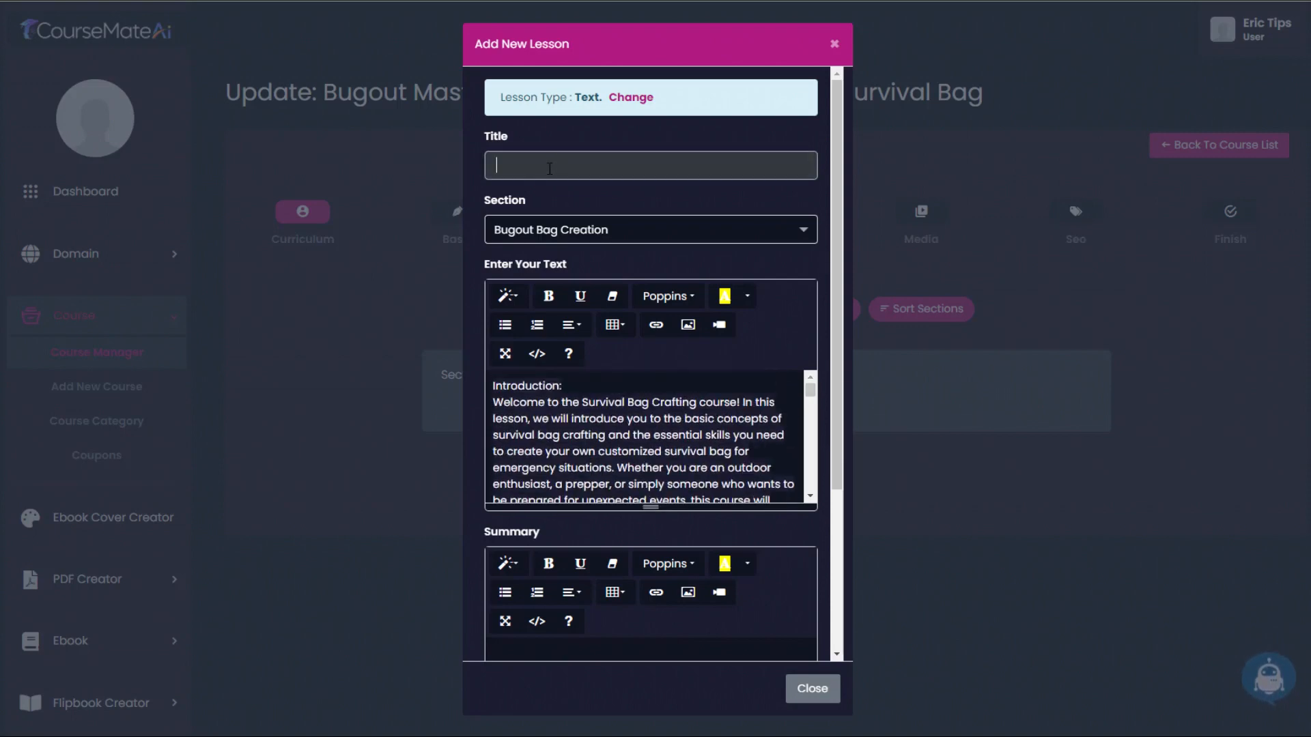
pyautogui.hotkey('ctrl', 'v')
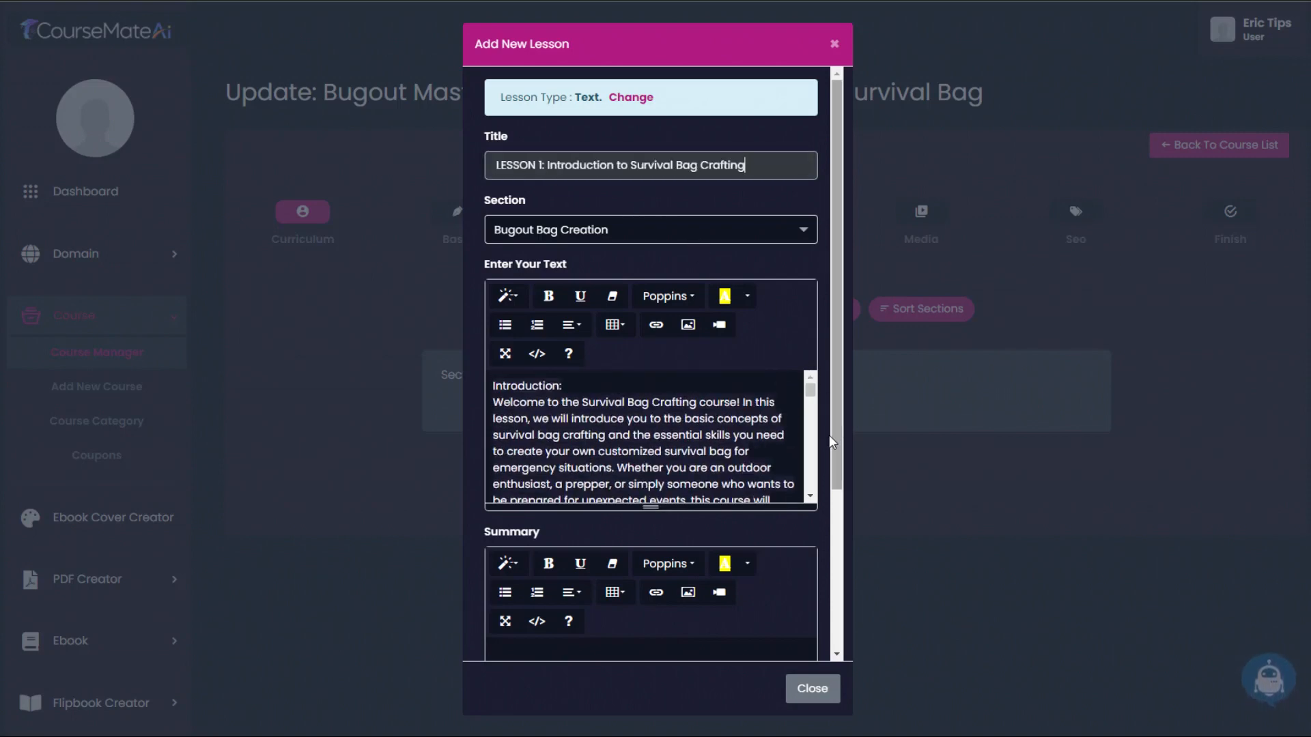
# - Move the conclusion paragraph from the lesson text into the Summary, delete the "Conclusion:" heading, and add the lesson
pyautogui.scroll(-4, 830, 444)
pyautogui.scroll(-12, 621, 226)
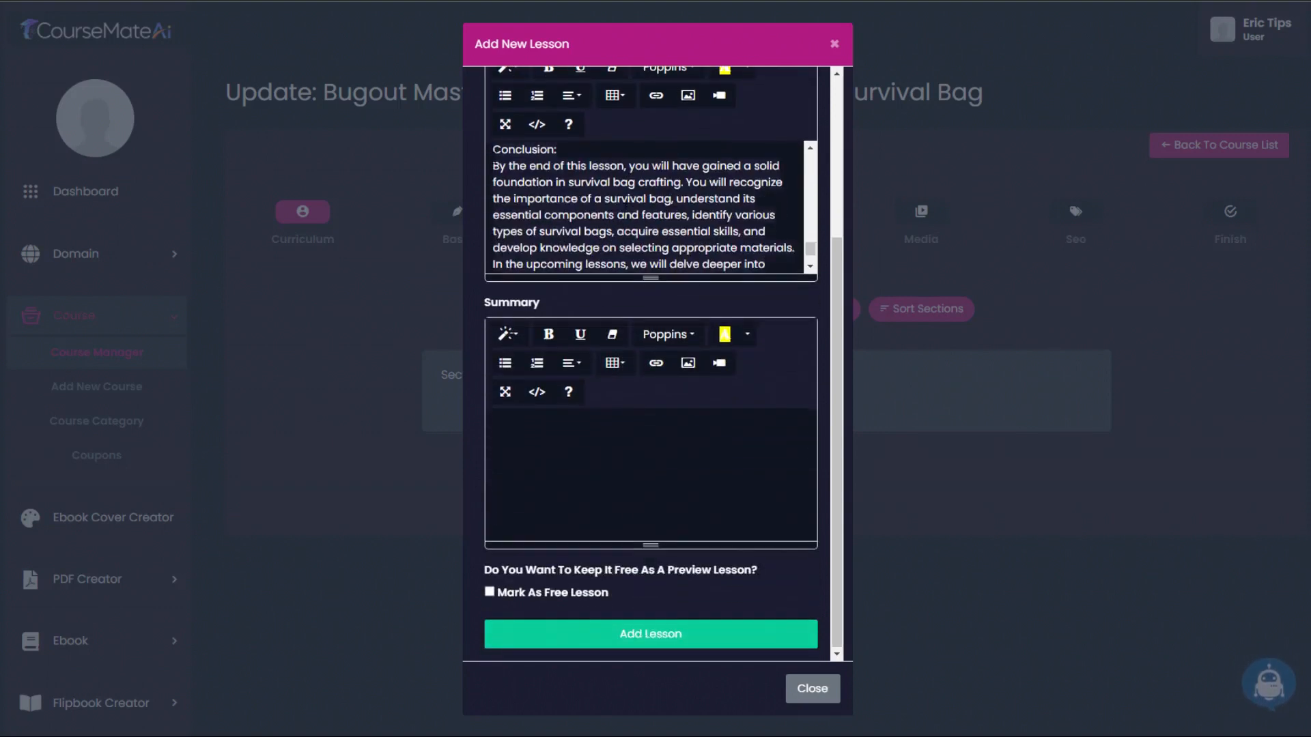
pyautogui.moveTo(492, 166); pyautogui.dragTo(766, 257)
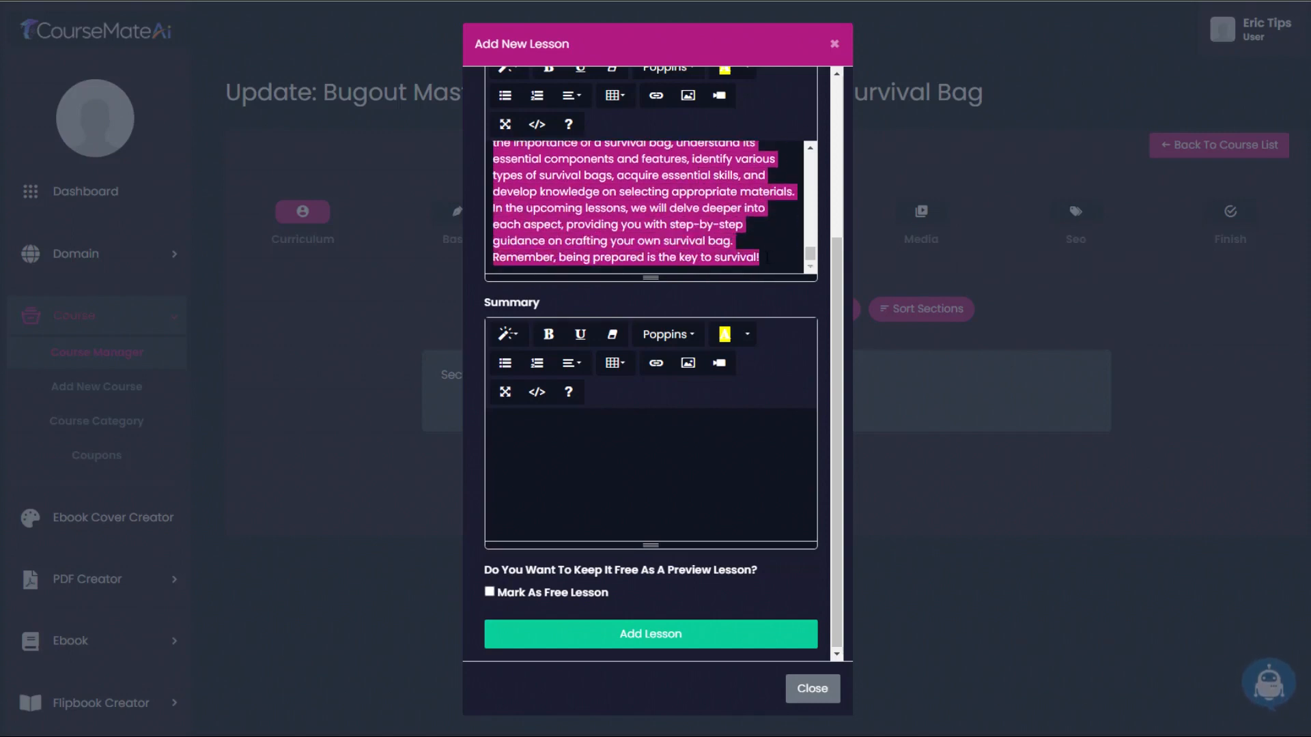
pyautogui.press('BackSpace')
pyautogui.moveTo(585, 246); pyautogui.dragTo(493, 229)
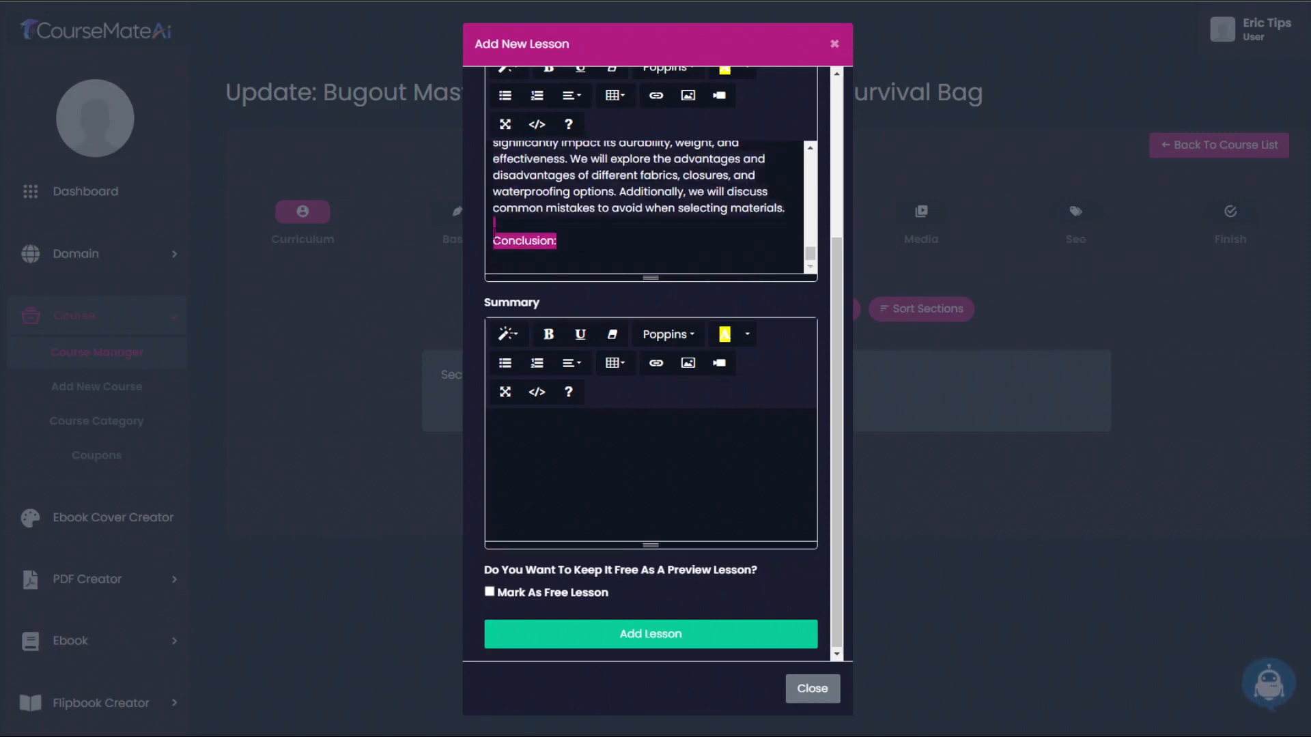
pyautogui.press('BackSpace')
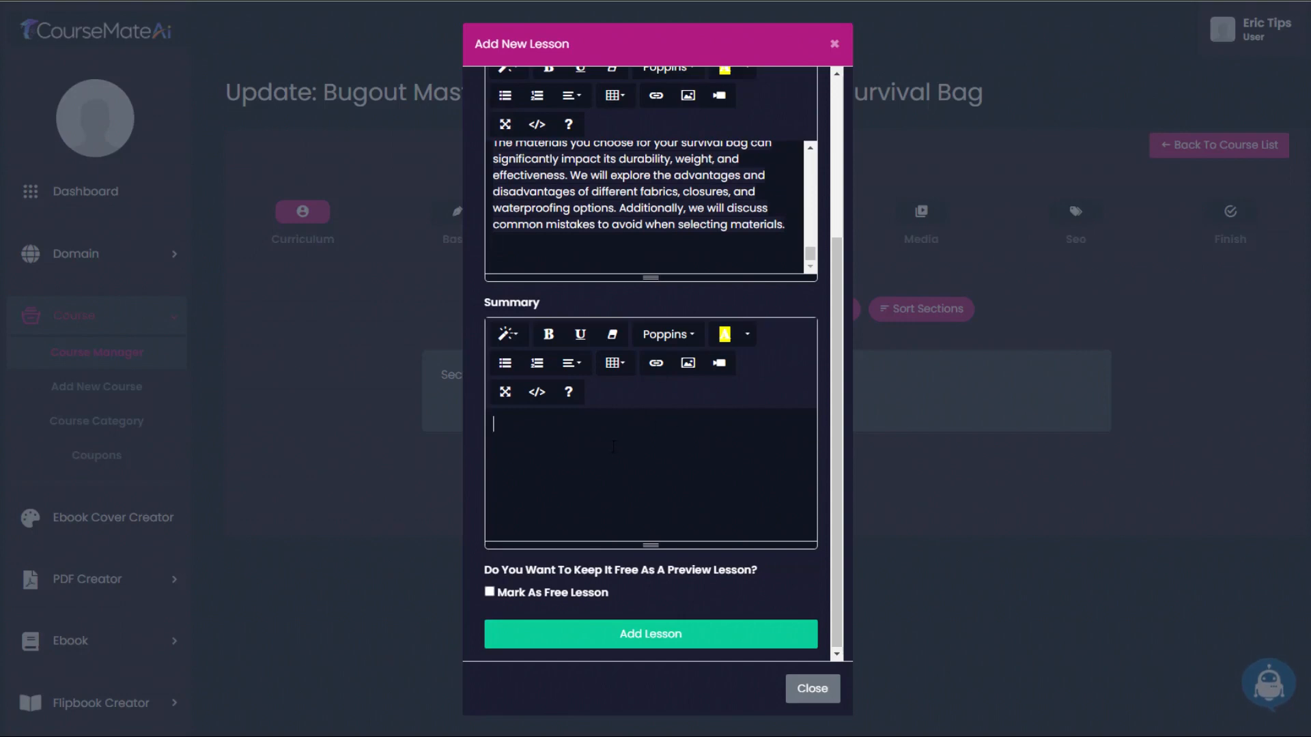
pyautogui.hotkey('ctrl', 'v')
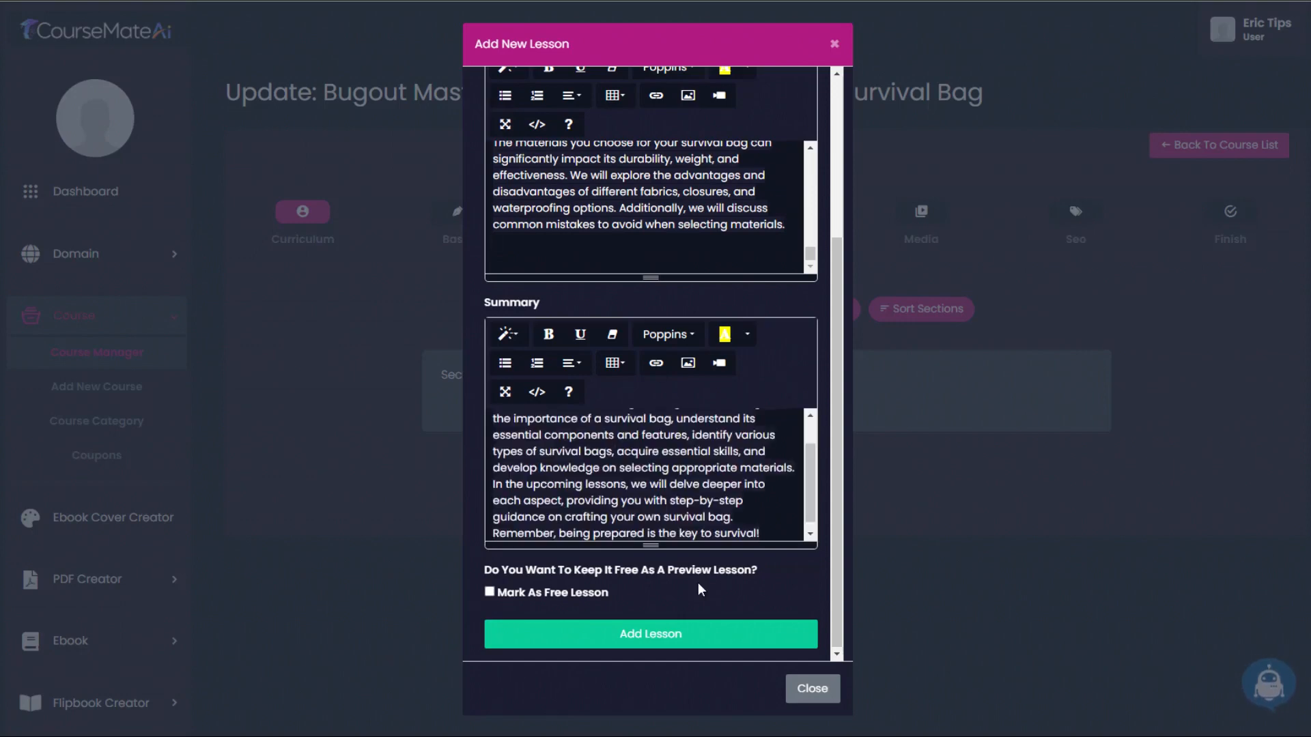
pyautogui.click(669, 643)
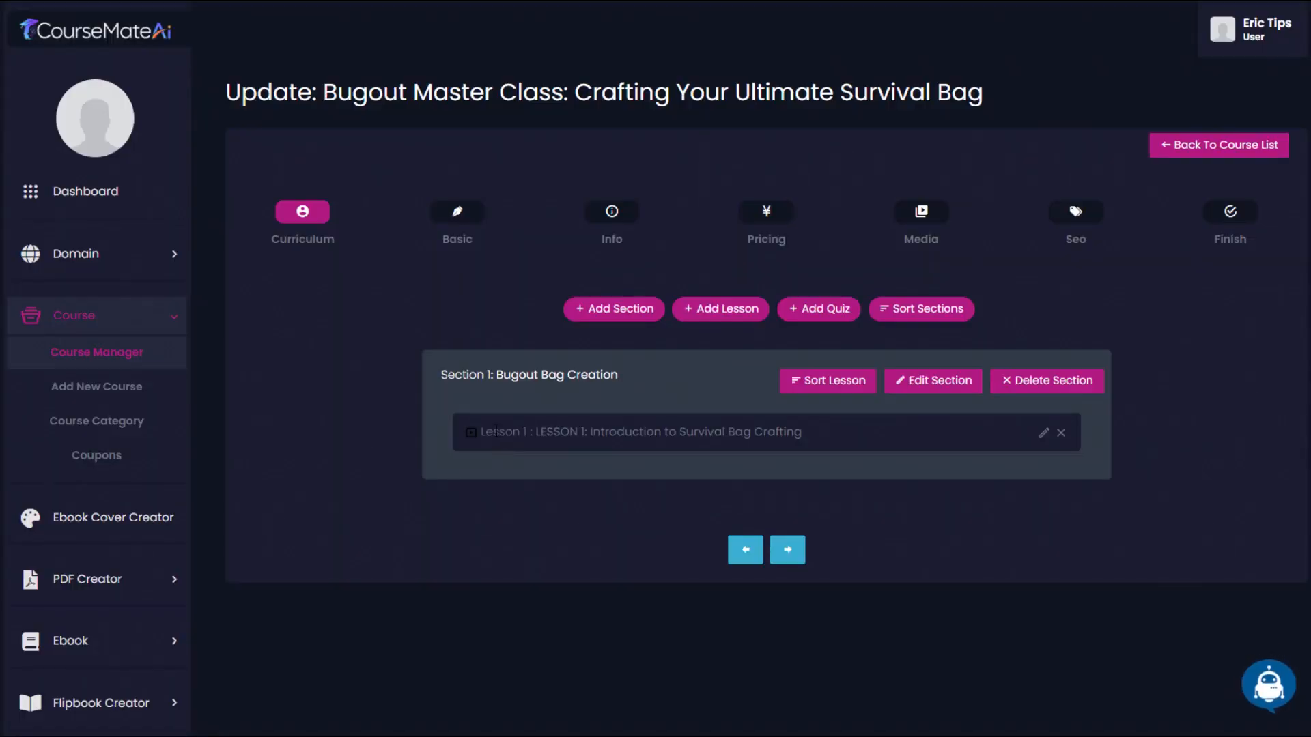
# - Remove the "LESSON 1:" prefix so the lesson is titled "Introduction to Survival Bag Crafting", and update the lesson
pyautogui.click(1044, 433)
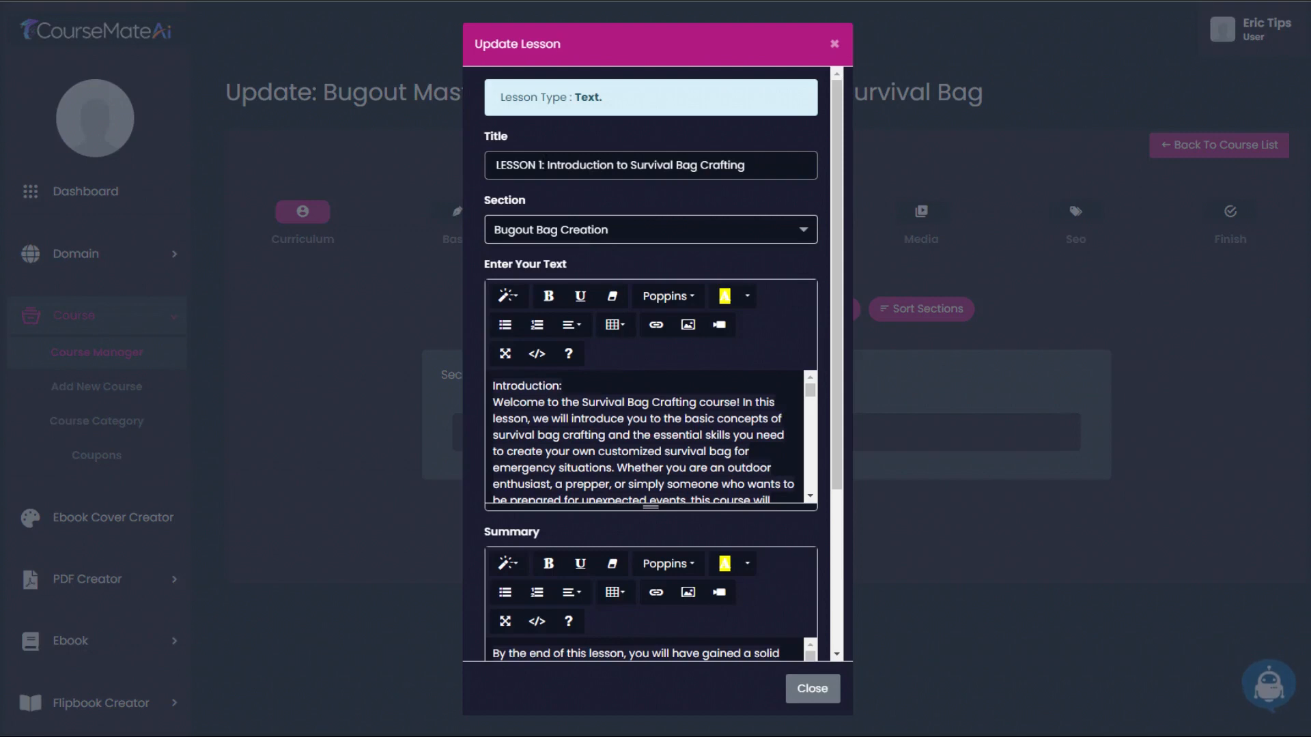
pyautogui.moveTo(547, 165); pyautogui.dragTo(460, 174)
pyautogui.press('BackSpace')
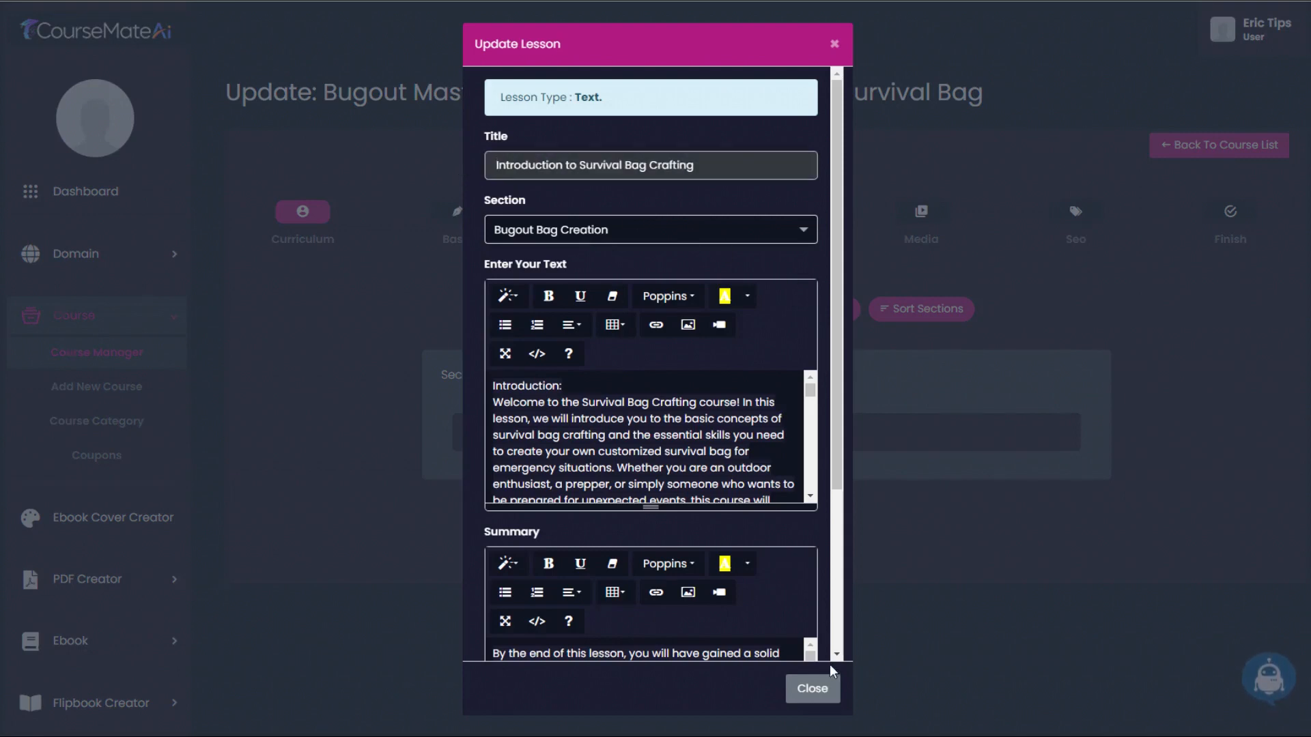
pyautogui.scroll(-3, 785, 563)
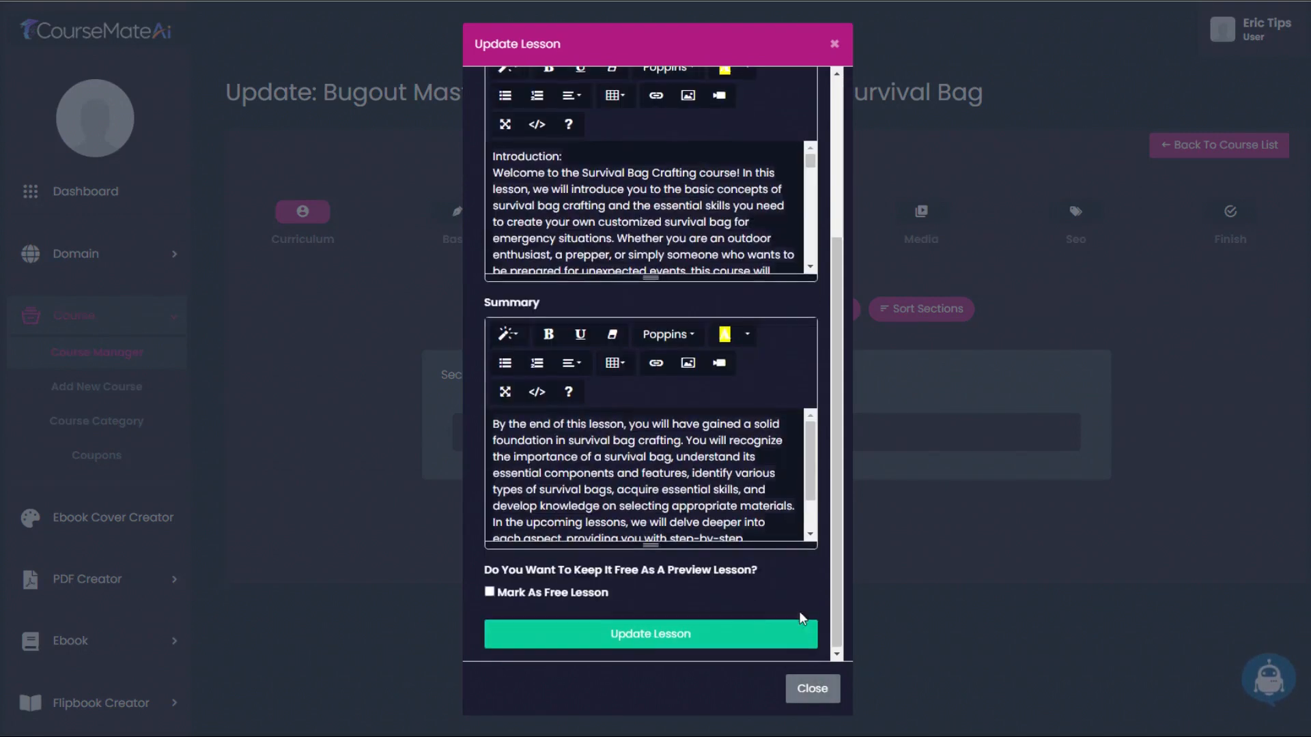
pyautogui.click(722, 636)
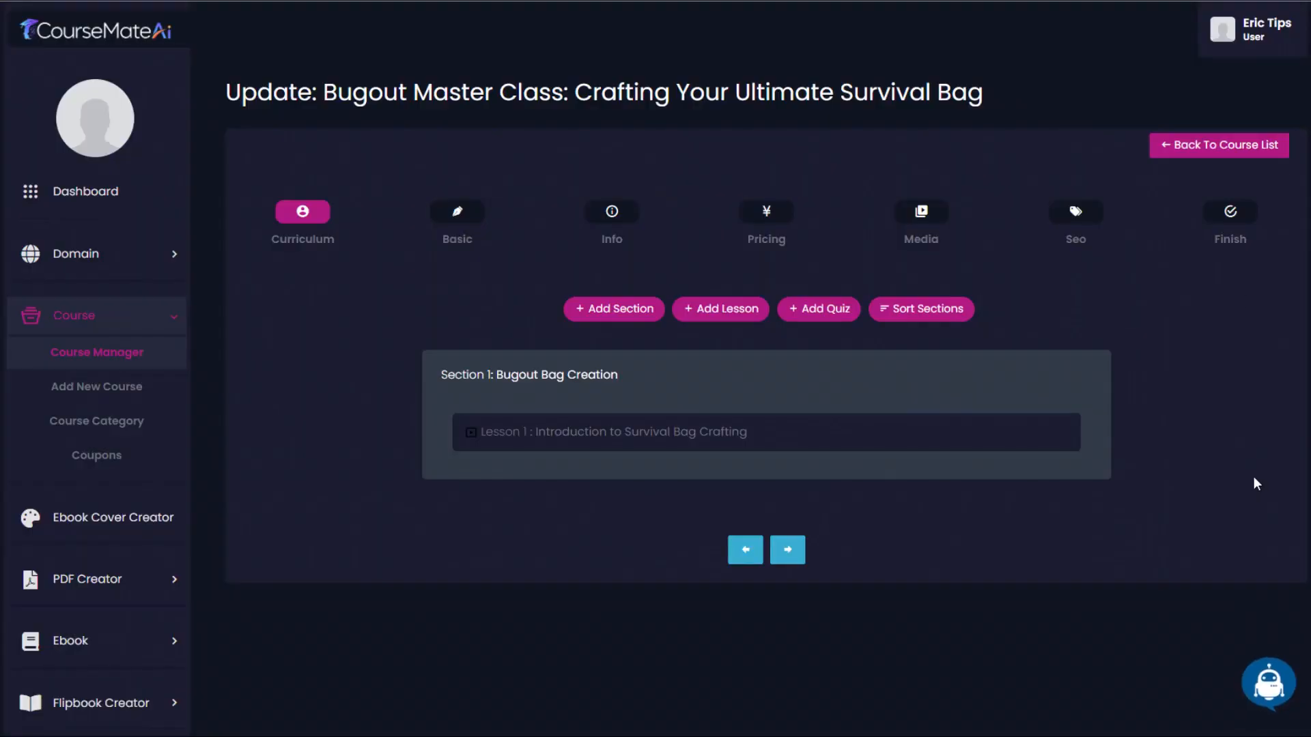
# - Generate Course Lesson Text in English with the Ai Writer for the title "LESSON 2: Fundamentals of Survival Bag Selection"
pyautogui.click(1273, 672)
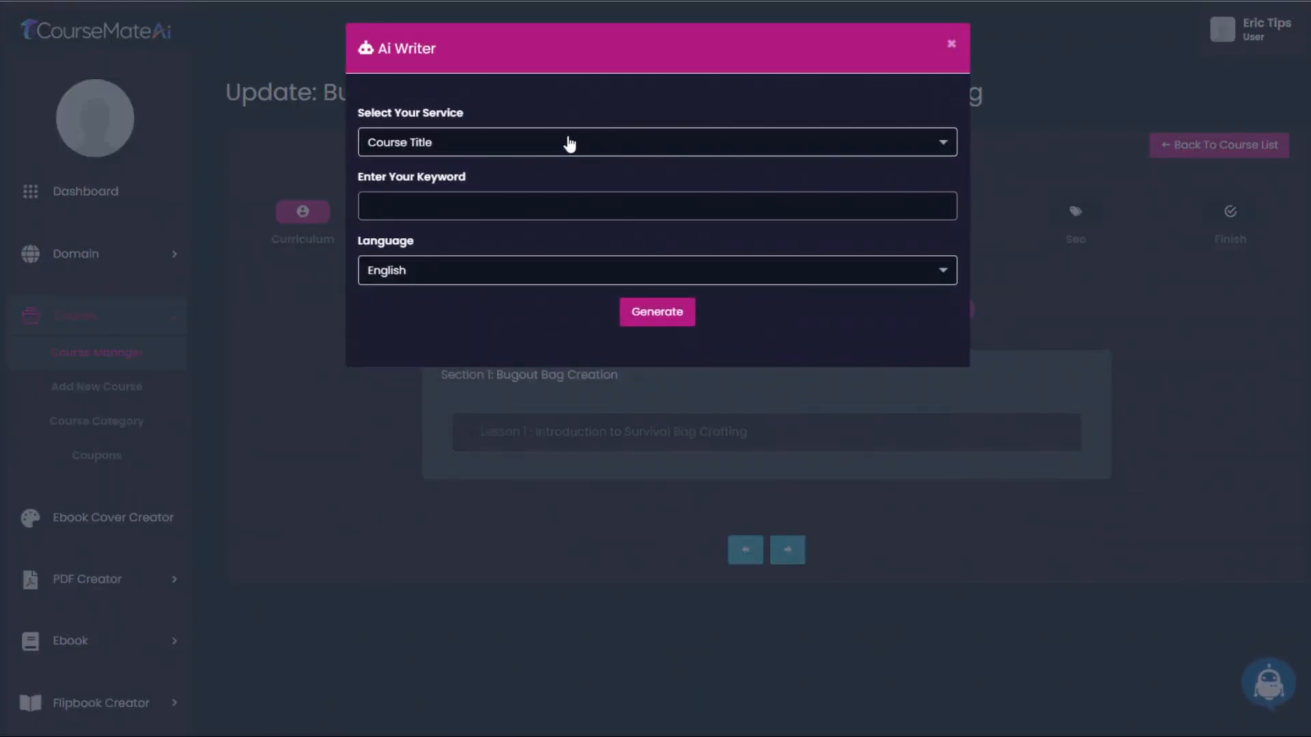
pyautogui.click(543, 142)
pyautogui.scroll(-1, 533, 274)
pyautogui.scroll(-1, 522, 292)
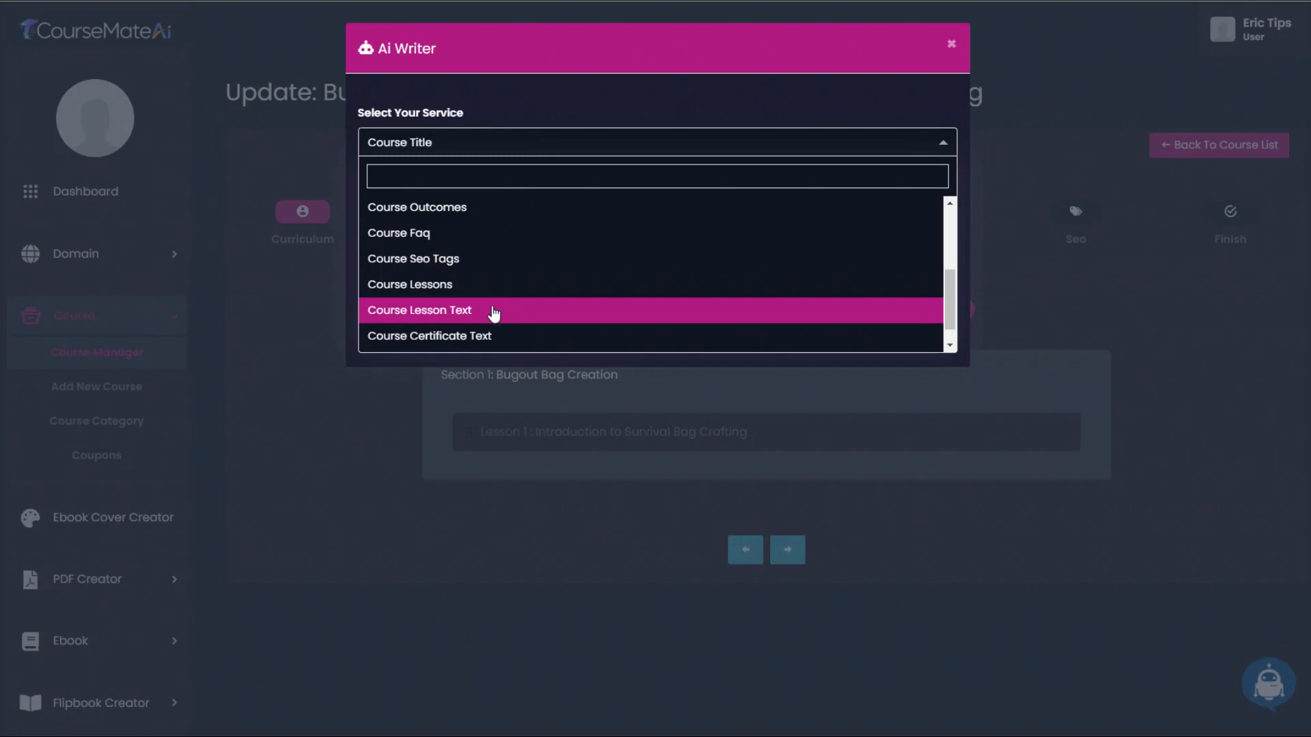
pyautogui.click(497, 310)
pyautogui.click(462, 200)
pyautogui.write('LESSON 2: Fundamentals of Survival Bag Selection')
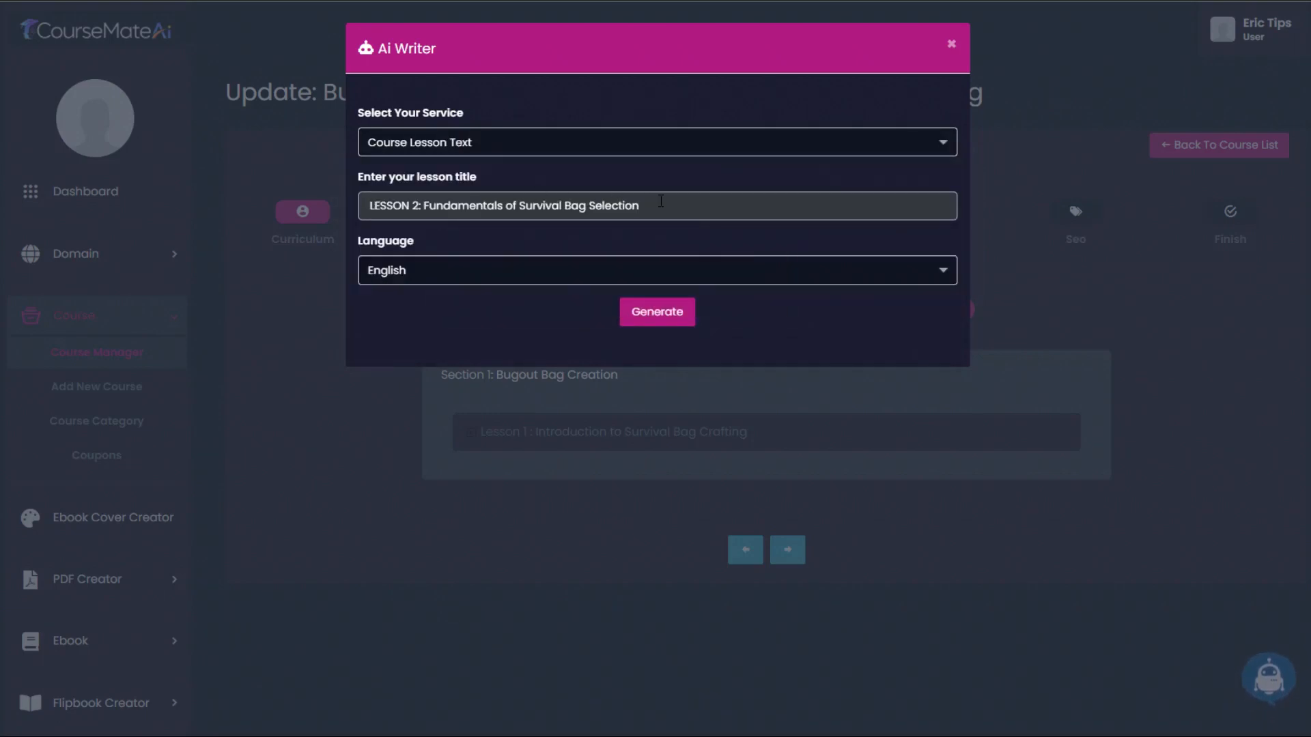
pyautogui.click(658, 321)
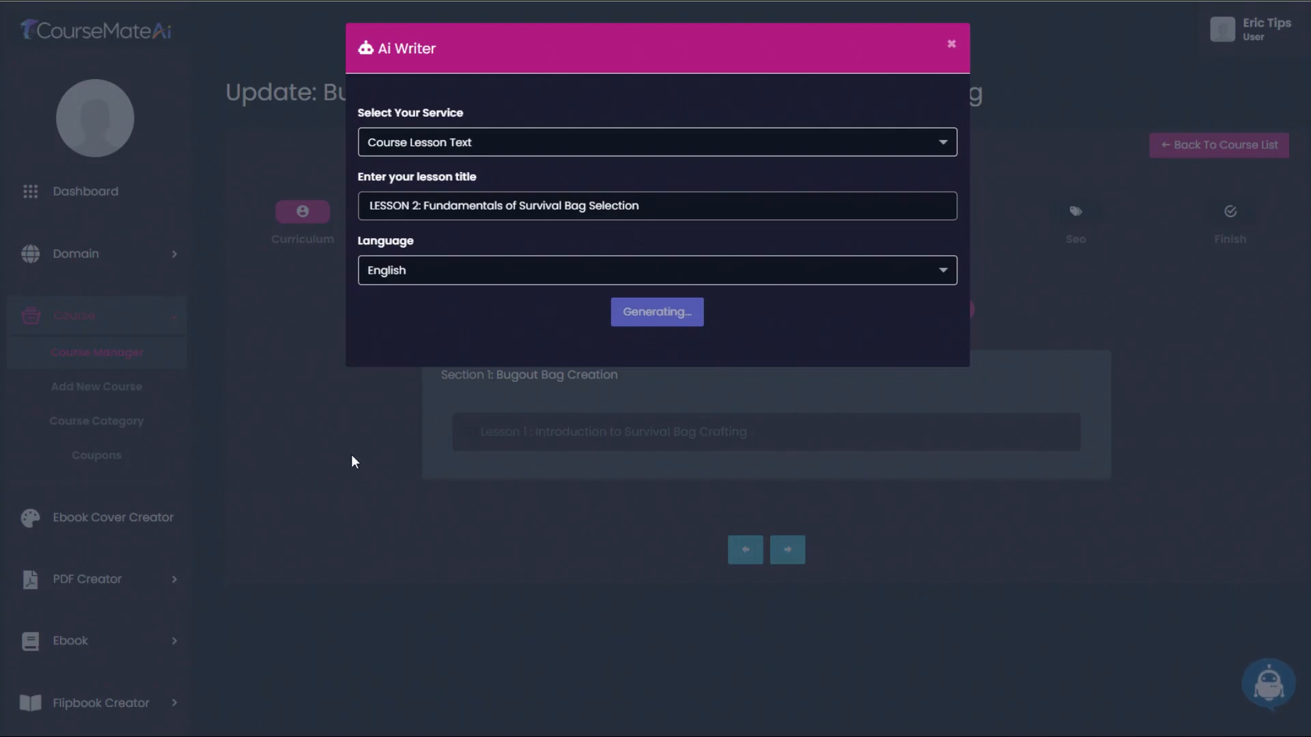
# - Copy the generated Lesson 2 text from "Introduction:" to its end and close the Ai Writer
pyautogui.scroll(-2, 465, 293)
pyautogui.moveTo(361, 260); pyautogui.dragTo(553, 723)
pyautogui.click(1059, 60)
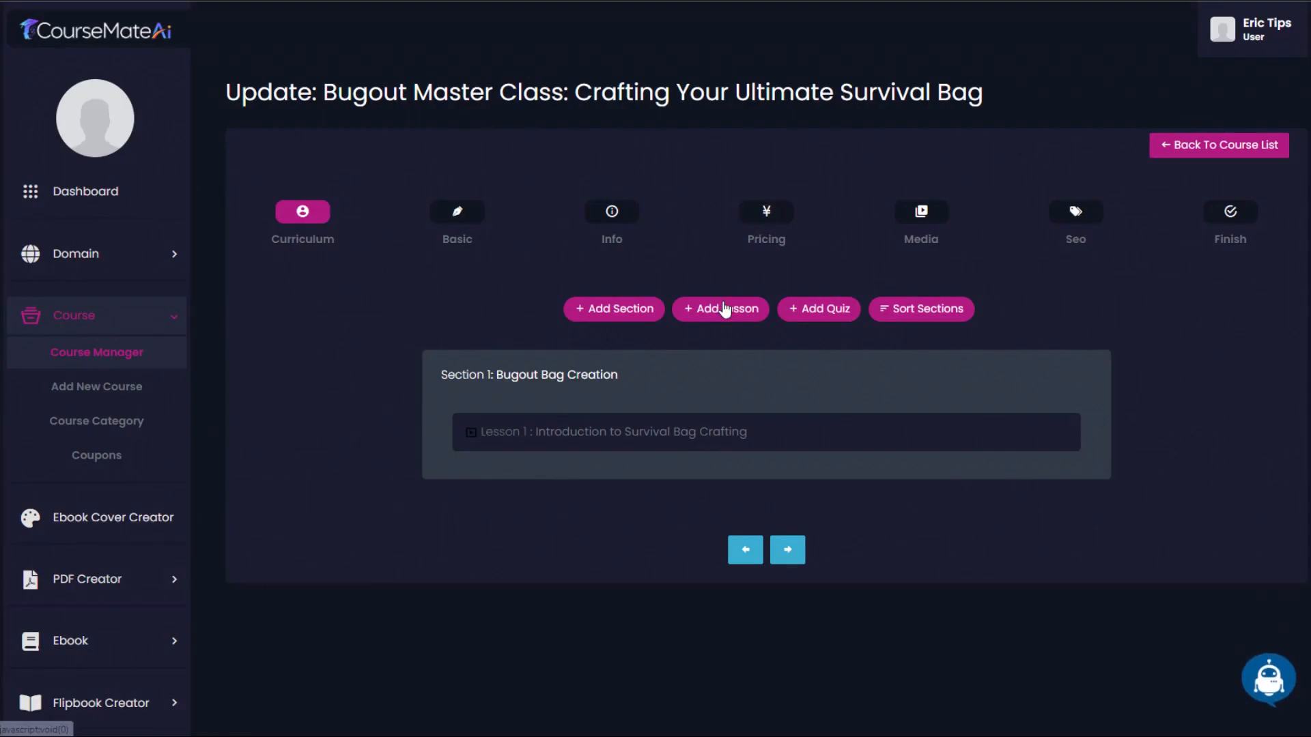
# - Start a Text lesson in Bugout Bag Creation containing the copied text, titled "Fundamentals of Survival Bag Selection" without the lesson-number prefix
pyautogui.click(725, 310)
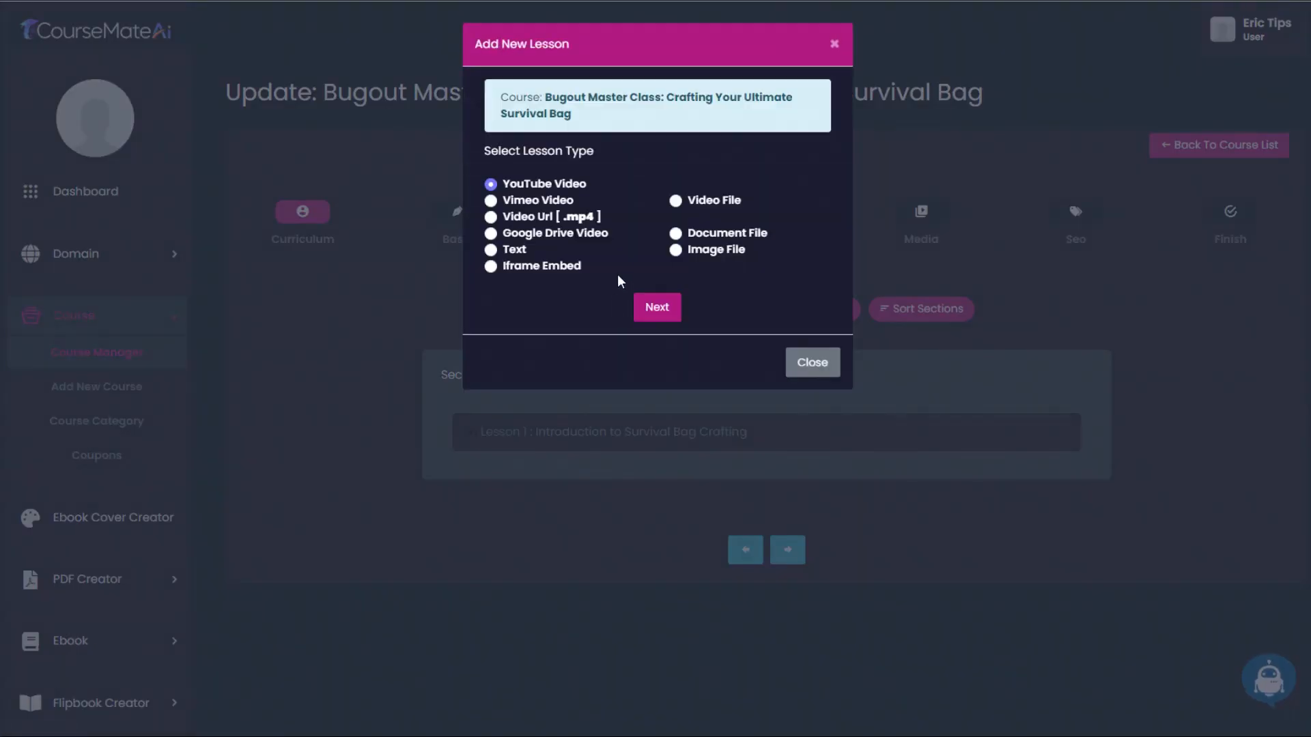
pyautogui.click(656, 306)
pyautogui.hotkey('ctrl', 'v')
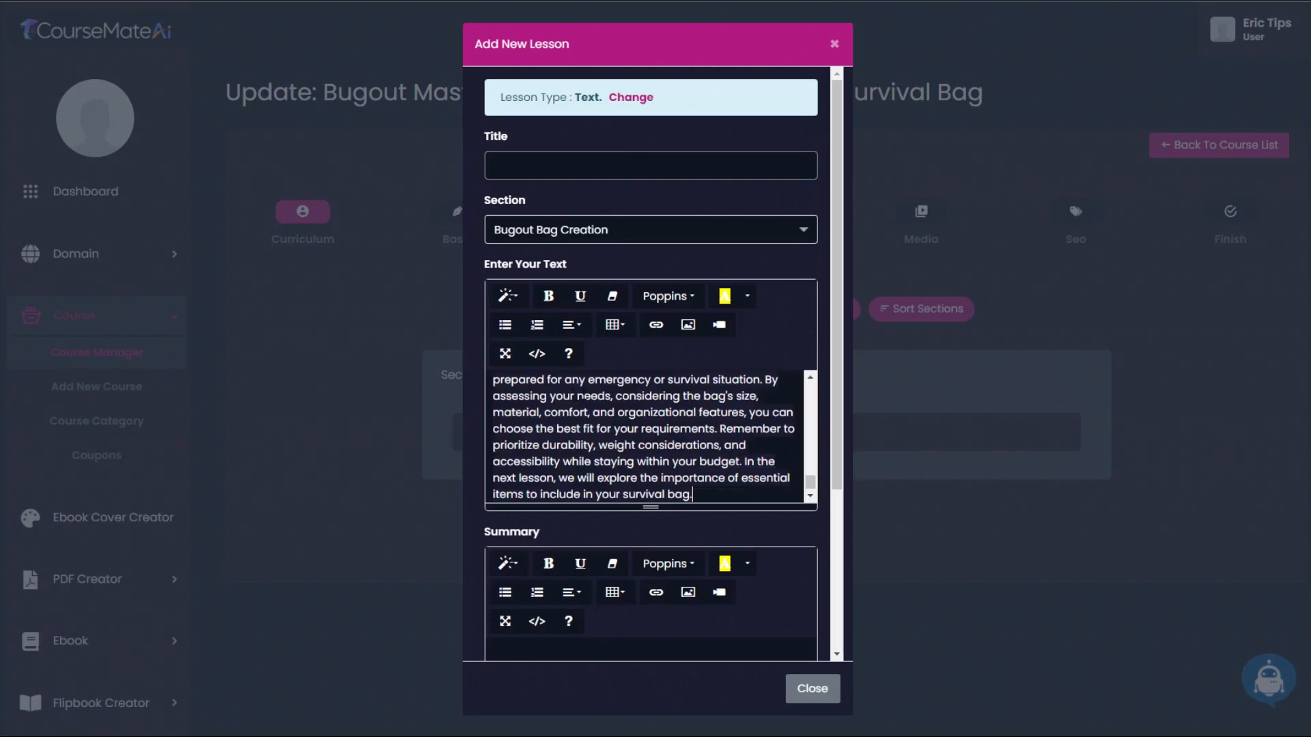
pyautogui.scroll(15, 644, 423)
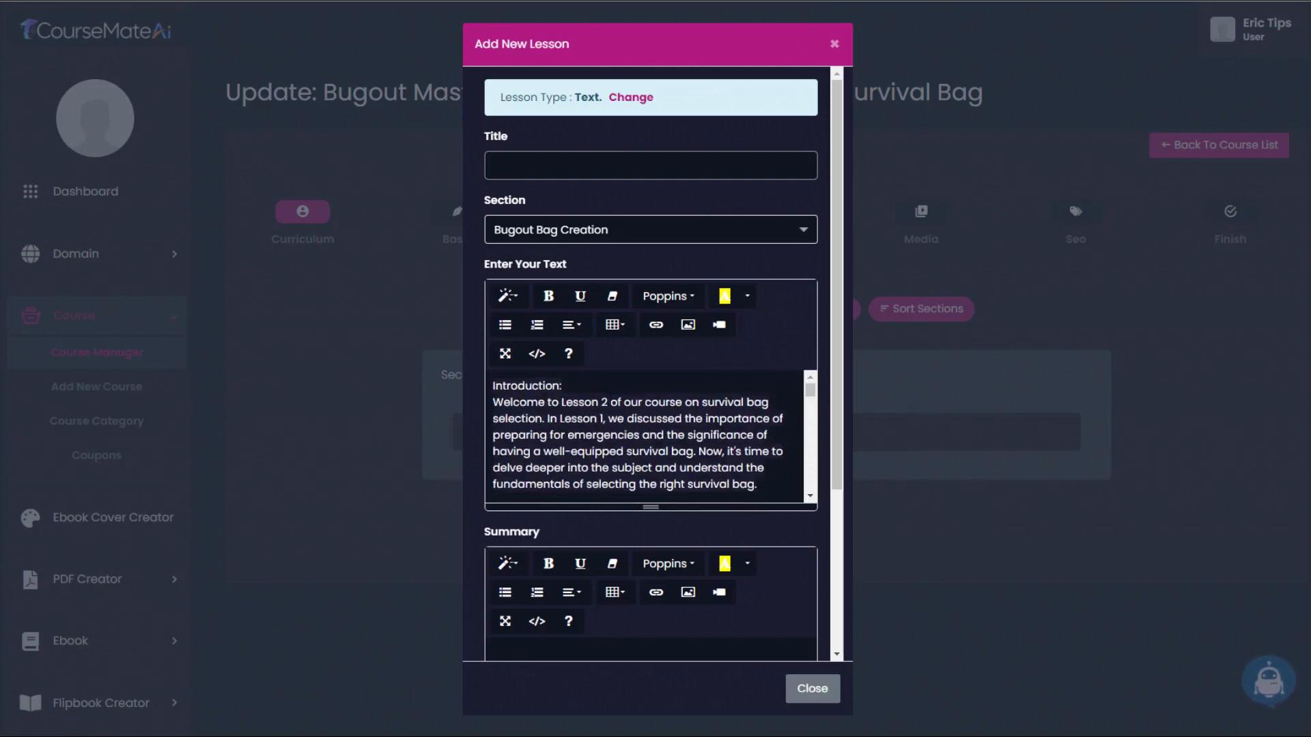
pyautogui.click(535, 172)
pyautogui.write('LESSON 2: Fundamentals of Survival Bag Selection')
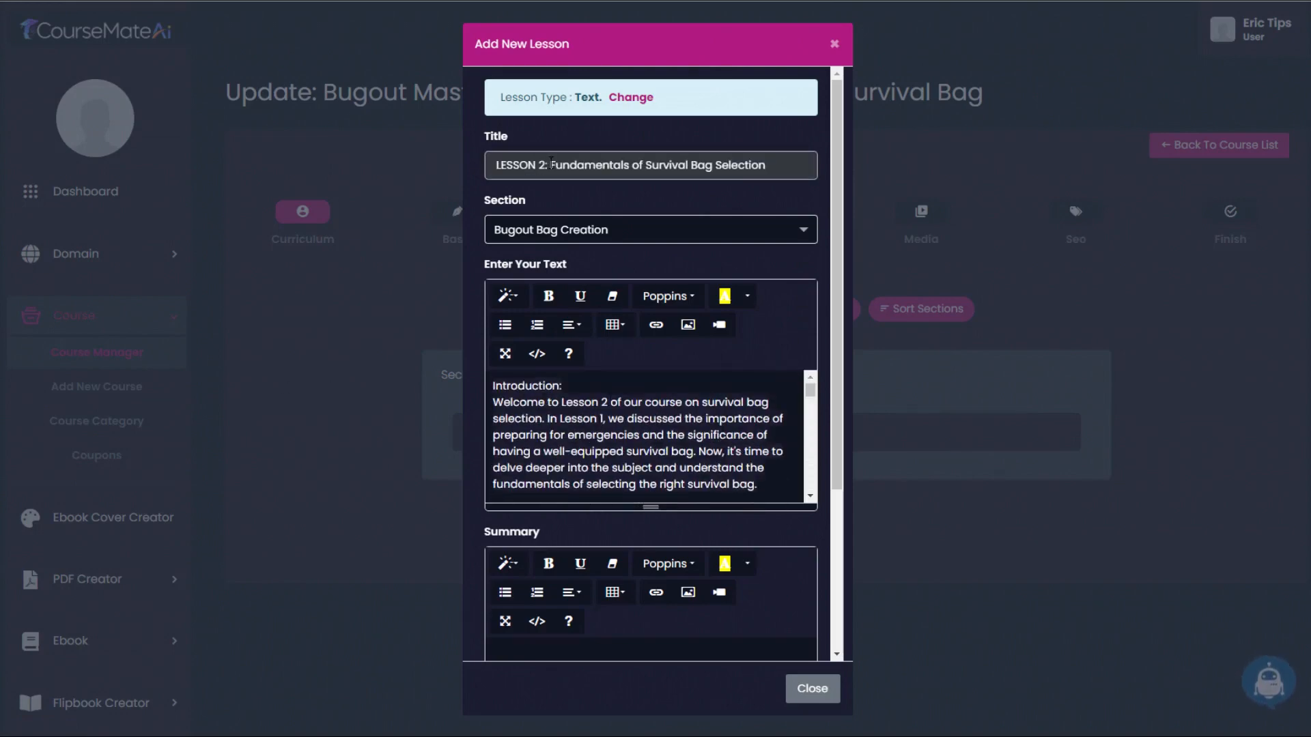
pyautogui.moveTo(547, 165); pyautogui.dragTo(427, 169)
pyautogui.press('BackSpace')
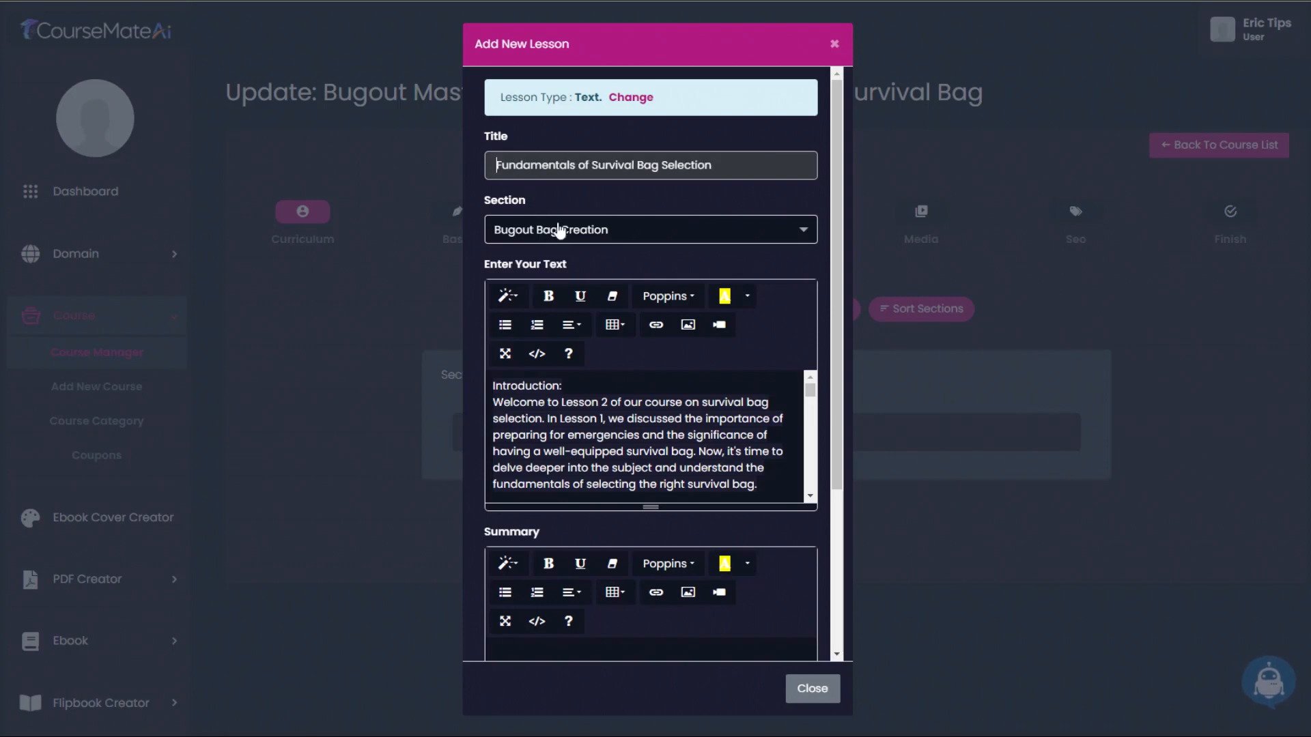
# - Move the survival bag selection conclusion paragraph into the Summary, delete its "Conclusion:" heading from the text, and add the lesson
pyautogui.scroll(-10, 644, 437)
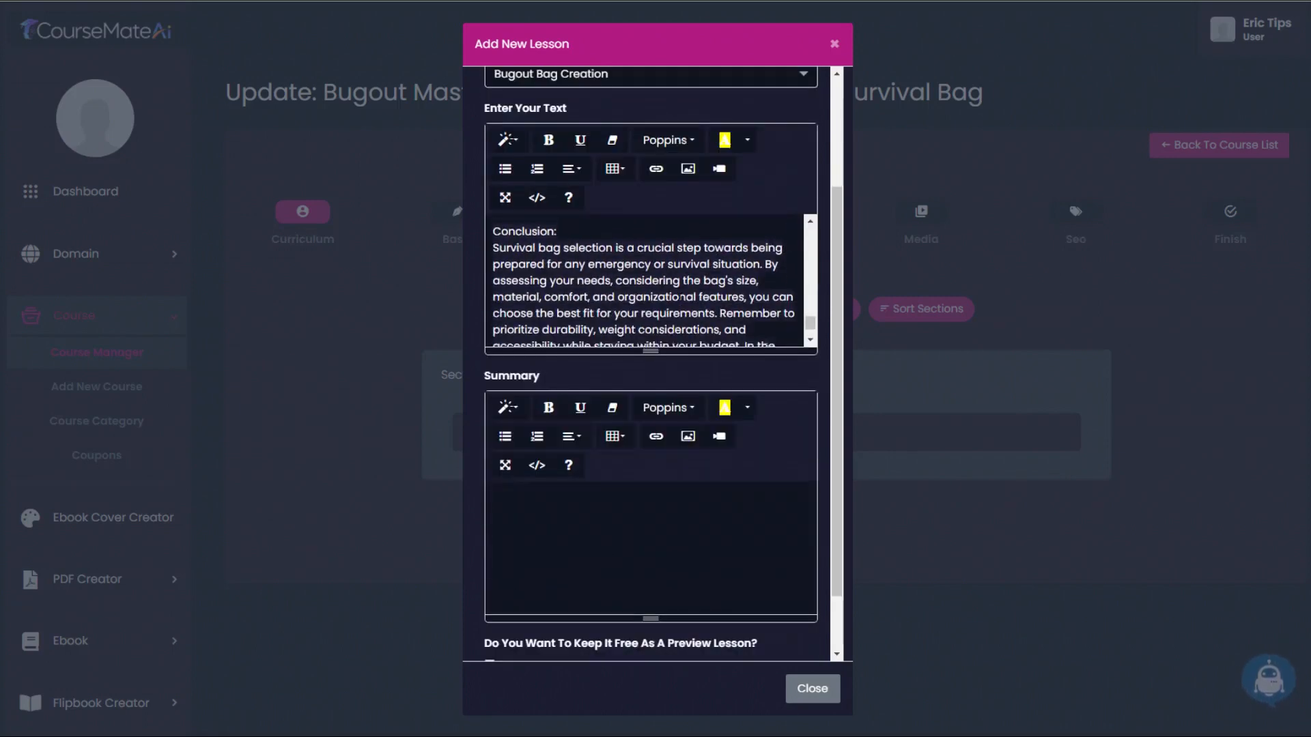
pyautogui.moveTo(493, 243); pyautogui.dragTo(790, 345)
pyautogui.hotkey('ctrl', 'c')
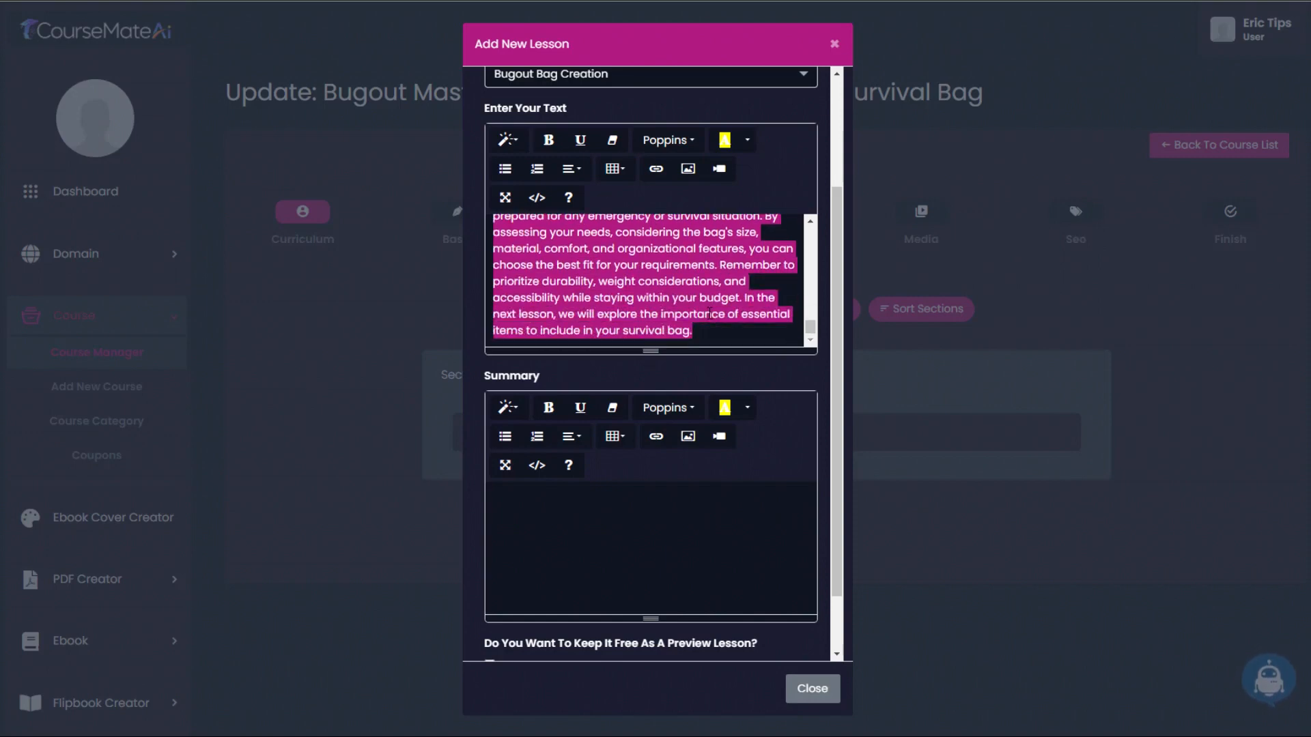
pyautogui.press('BackSpace')
pyautogui.moveTo(565, 314); pyautogui.dragTo(486, 309)
pyautogui.press('BackSpace')
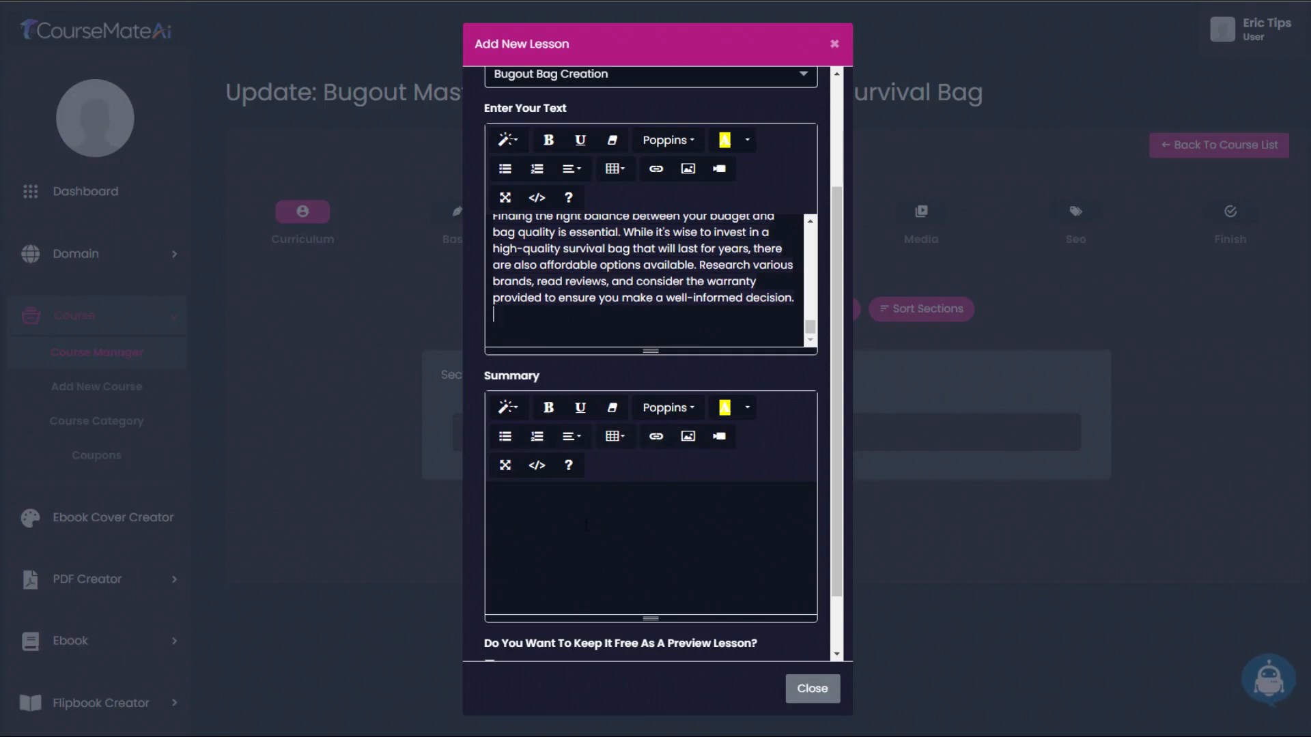
pyautogui.hotkey('ctrl', 'v')
pyautogui.scroll(-1, 628, 639)
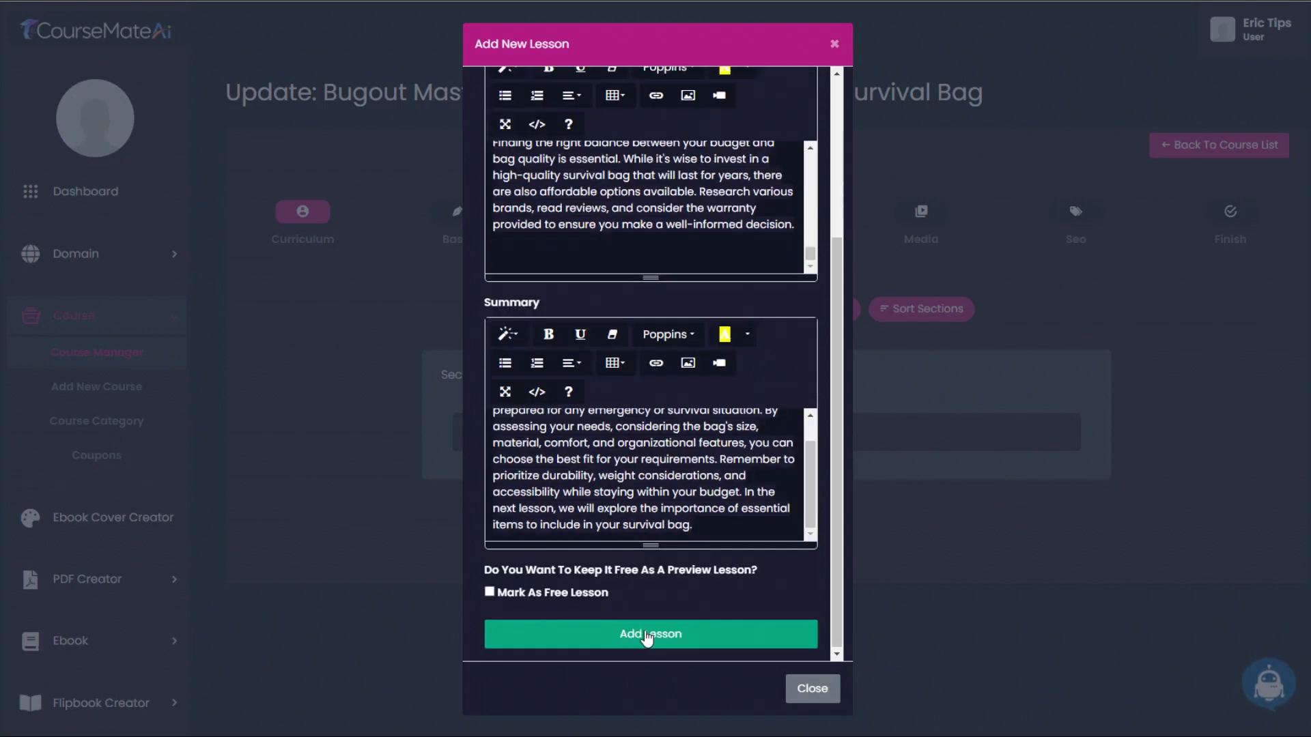
pyautogui.click(647, 635)
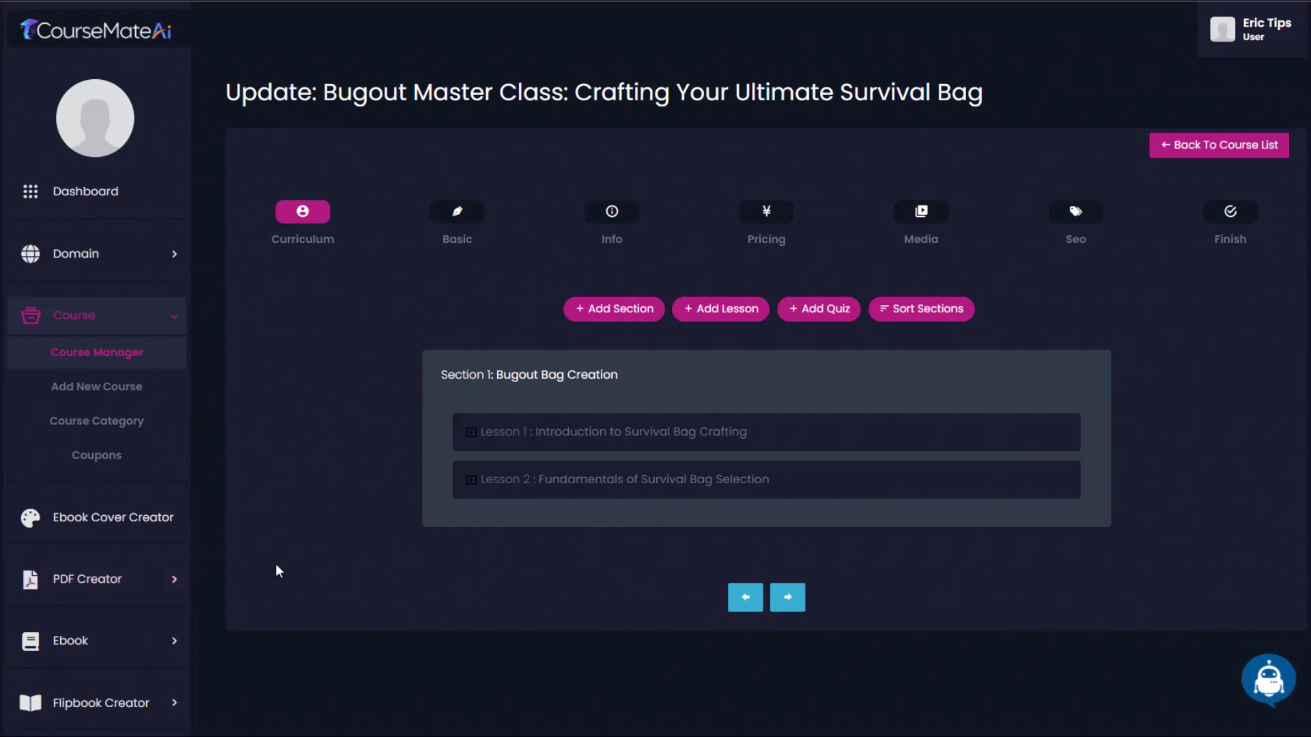
# - Start a new PDF in the PDF Creator titled "LESSON 3: Assessing Personal Needs and Choosing Essential Supplies"
pyautogui.click(167, 585)
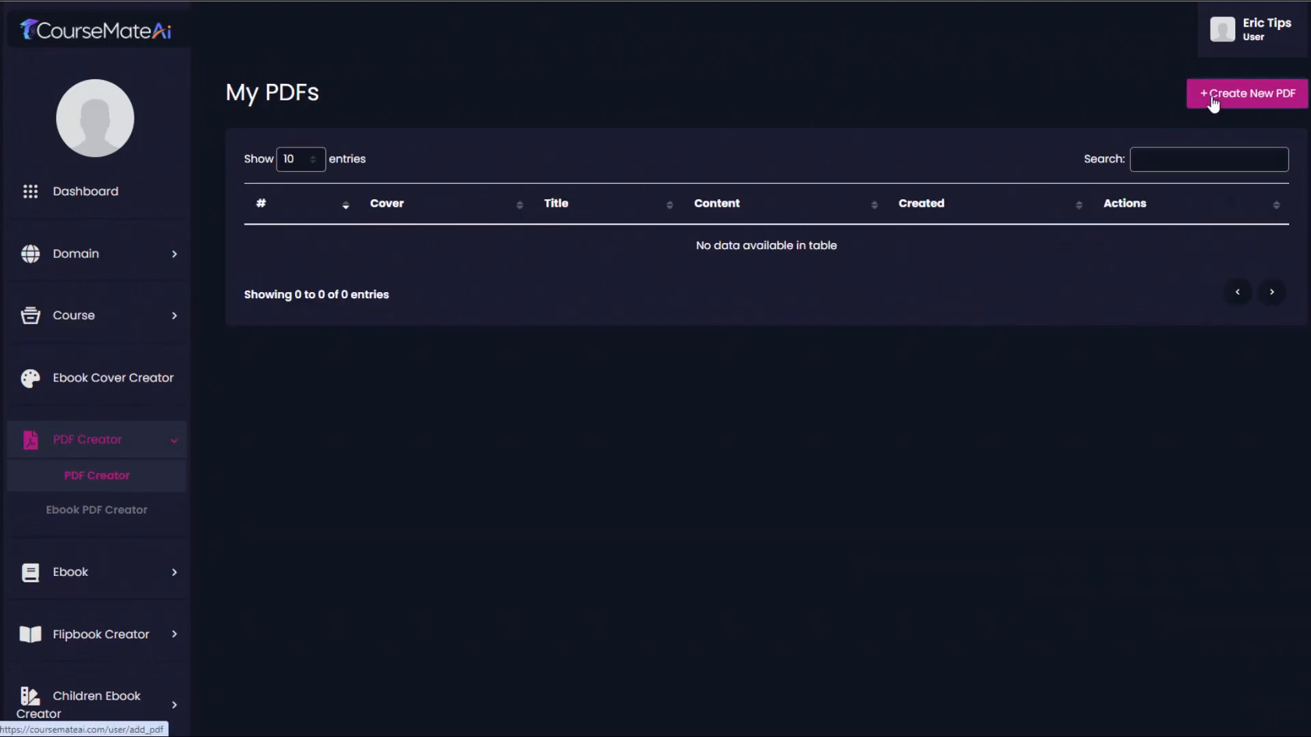
pyautogui.click(1213, 102)
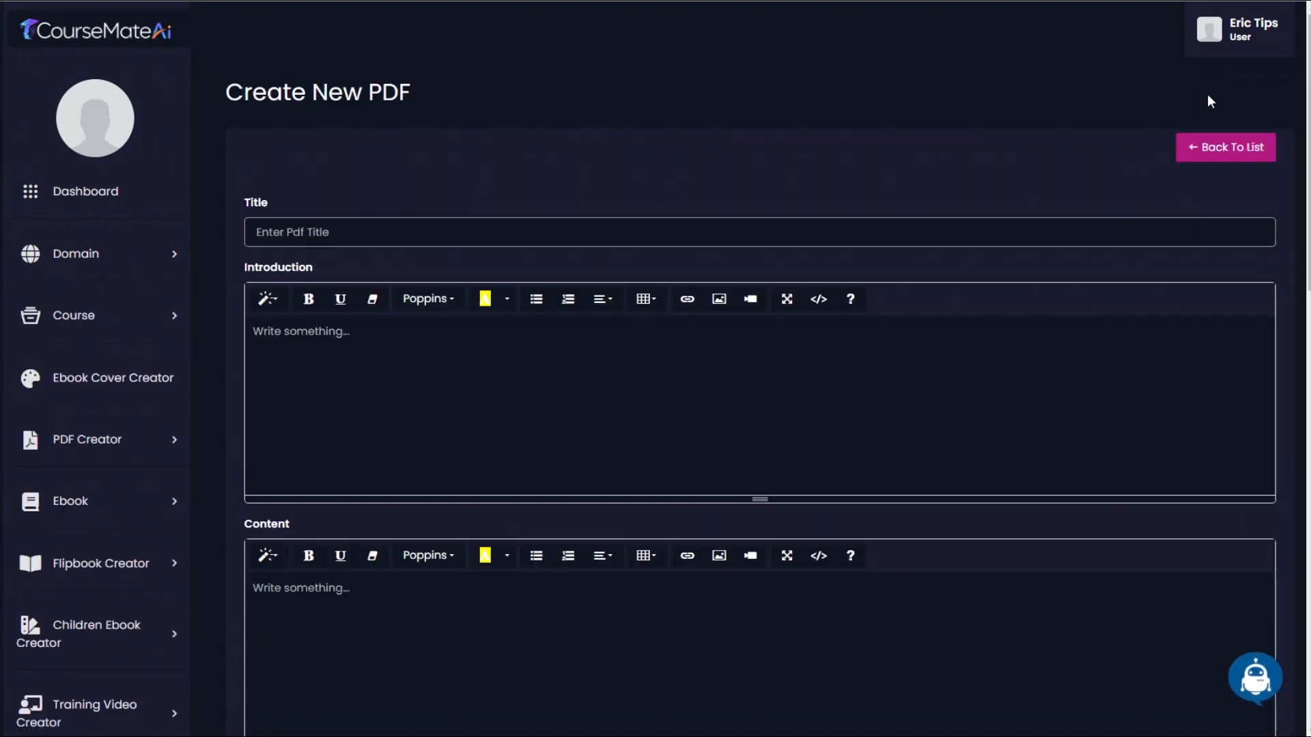
pyautogui.click(250, 232)
pyautogui.write('LESSON 3: Assessing Personal Needs and Choosing Essential Supplies')
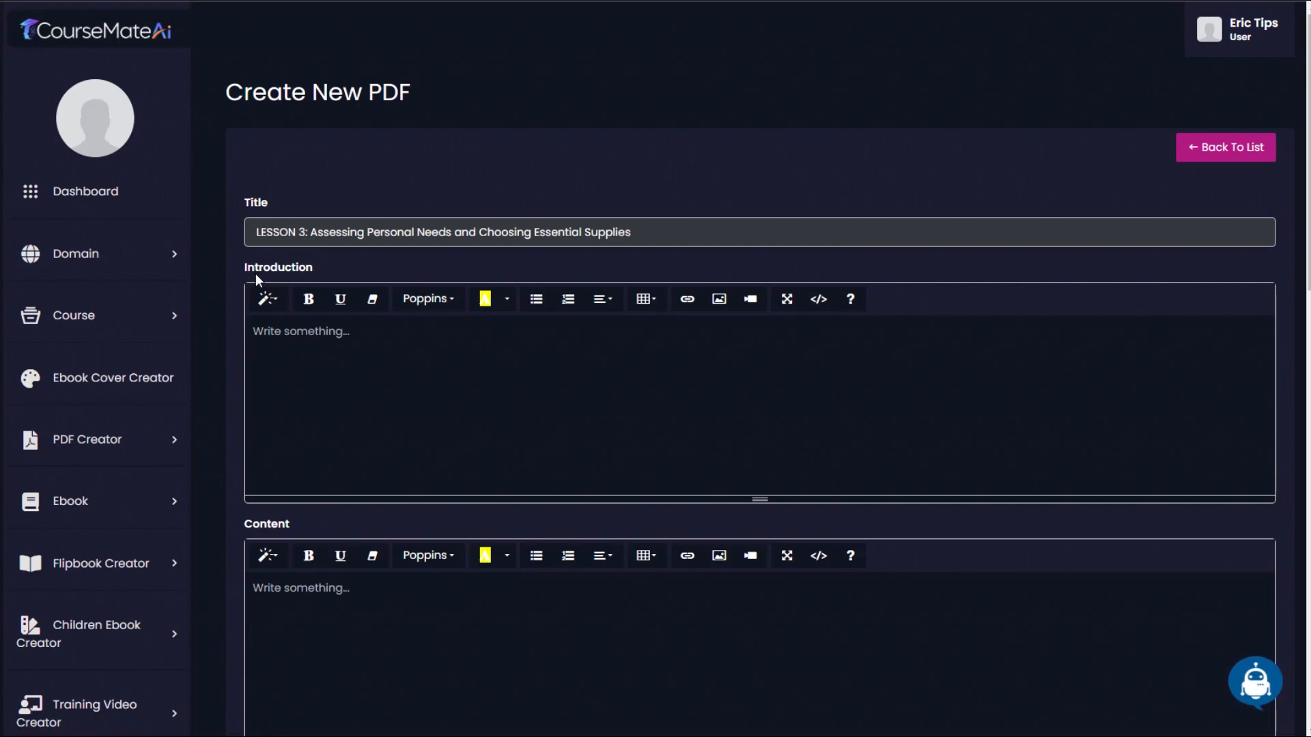
pyautogui.scroll(-3, 707, 451)
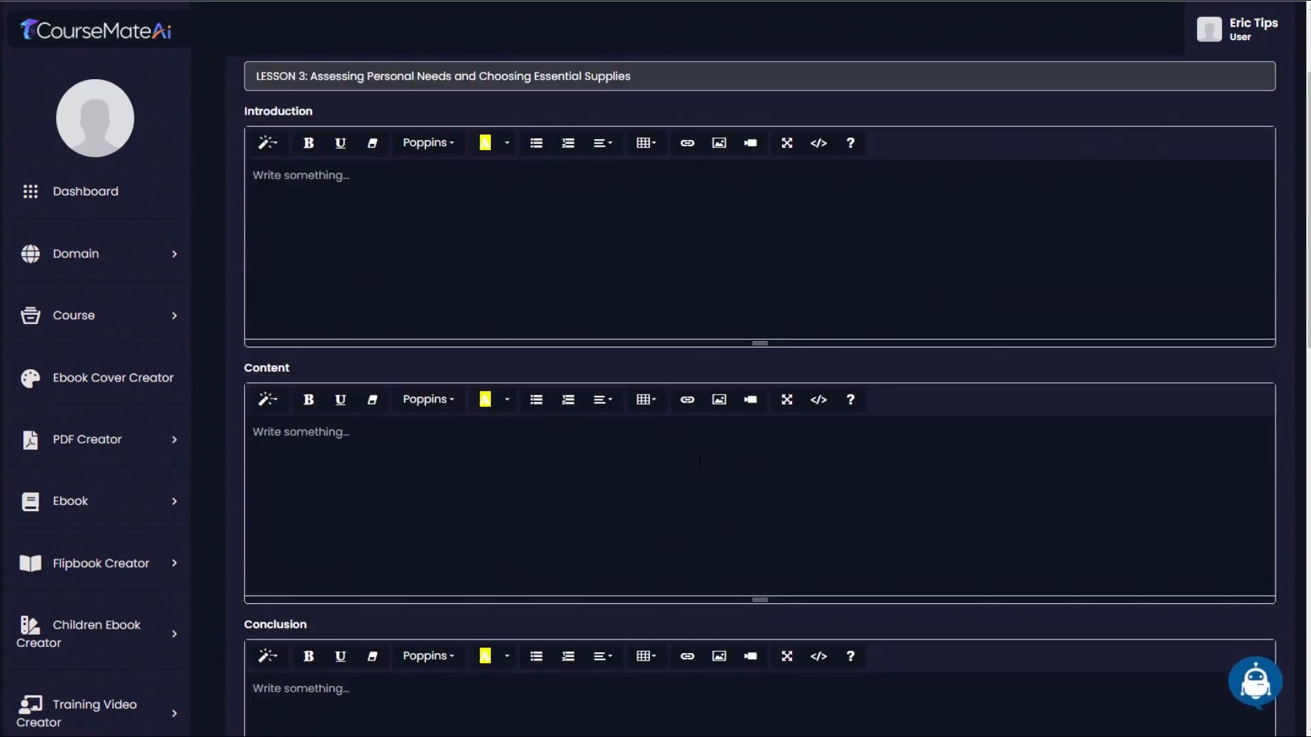
# - Generate an Introduction with the Ai Writer for "LESSON 3: Assessing Personal Needs and Choosing Essential Supplies for your bugout bag"
pyautogui.click(1254, 671)
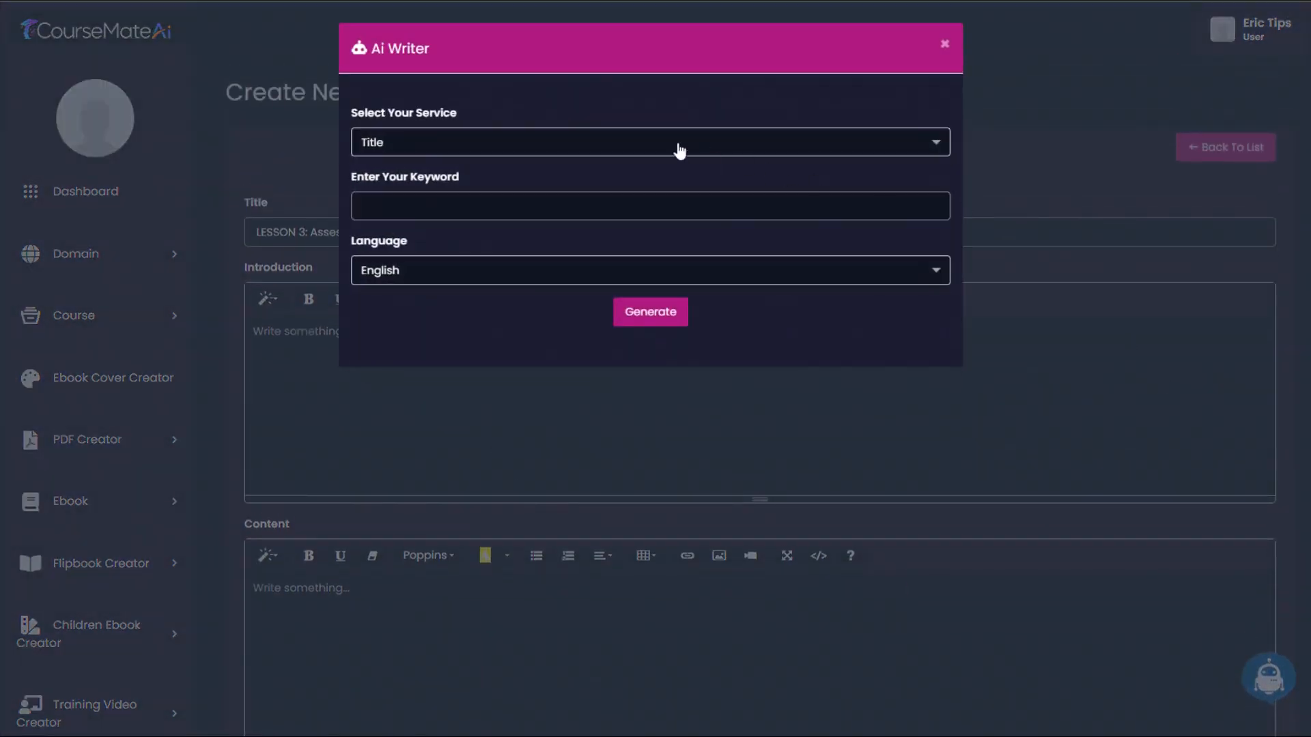
pyautogui.click(499, 142)
pyautogui.click(456, 286)
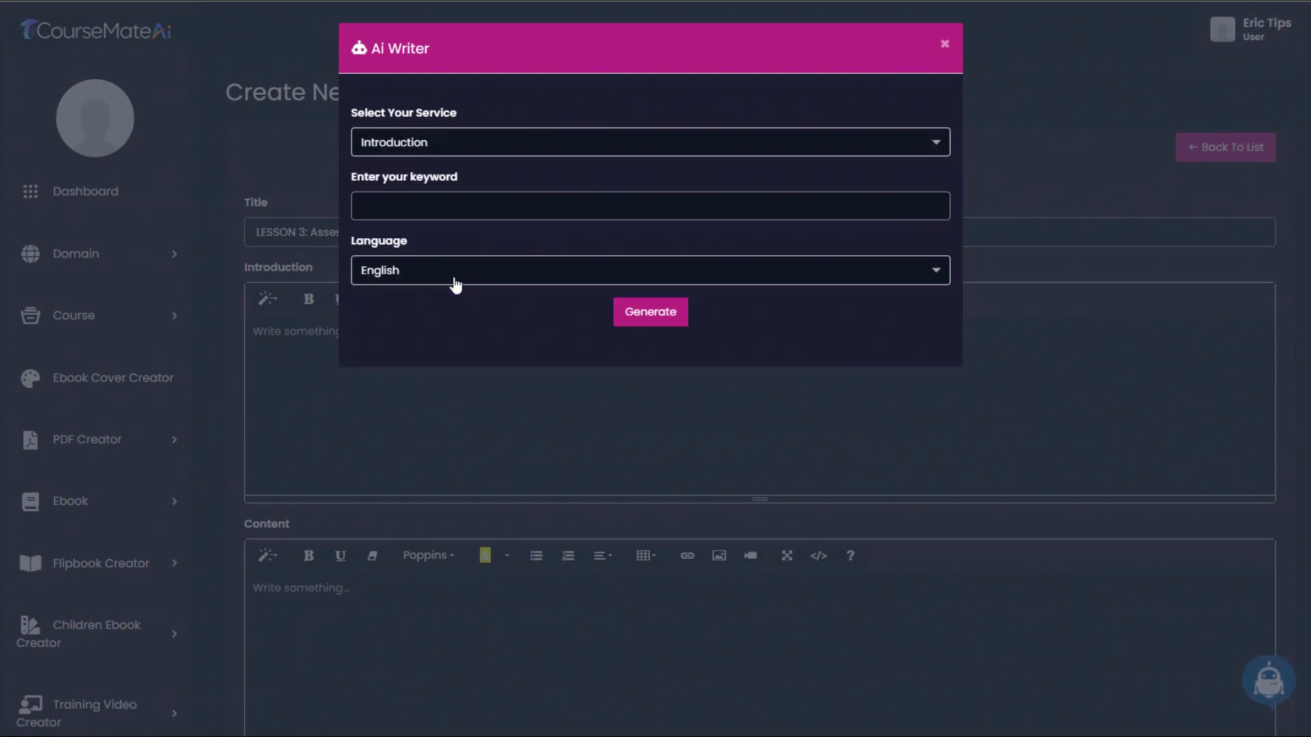
pyautogui.click(440, 202)
pyautogui.write('LESSON 3: Assessing Personal Needs and Choosing Essential Supplies')
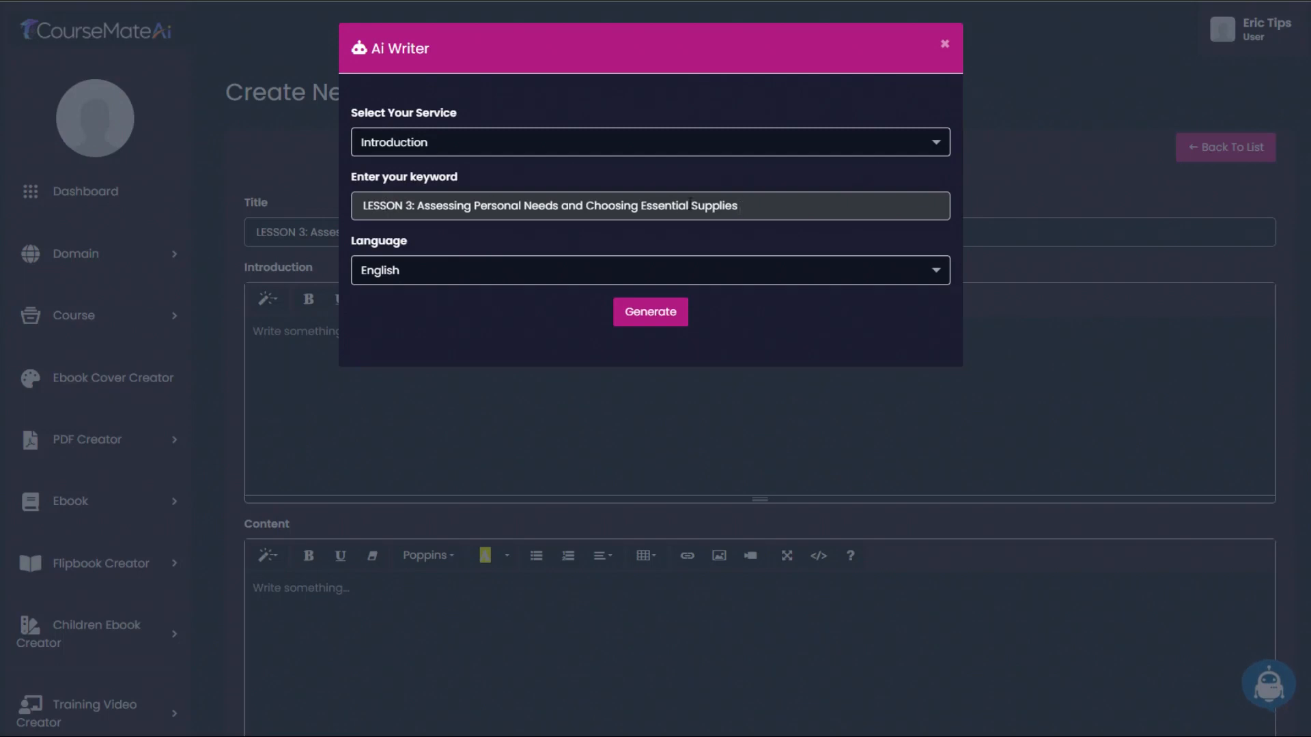
pyautogui.click(373, 206)
pyautogui.click(785, 205)
pyautogui.write('for your bugout bag')
pyautogui.click(651, 314)
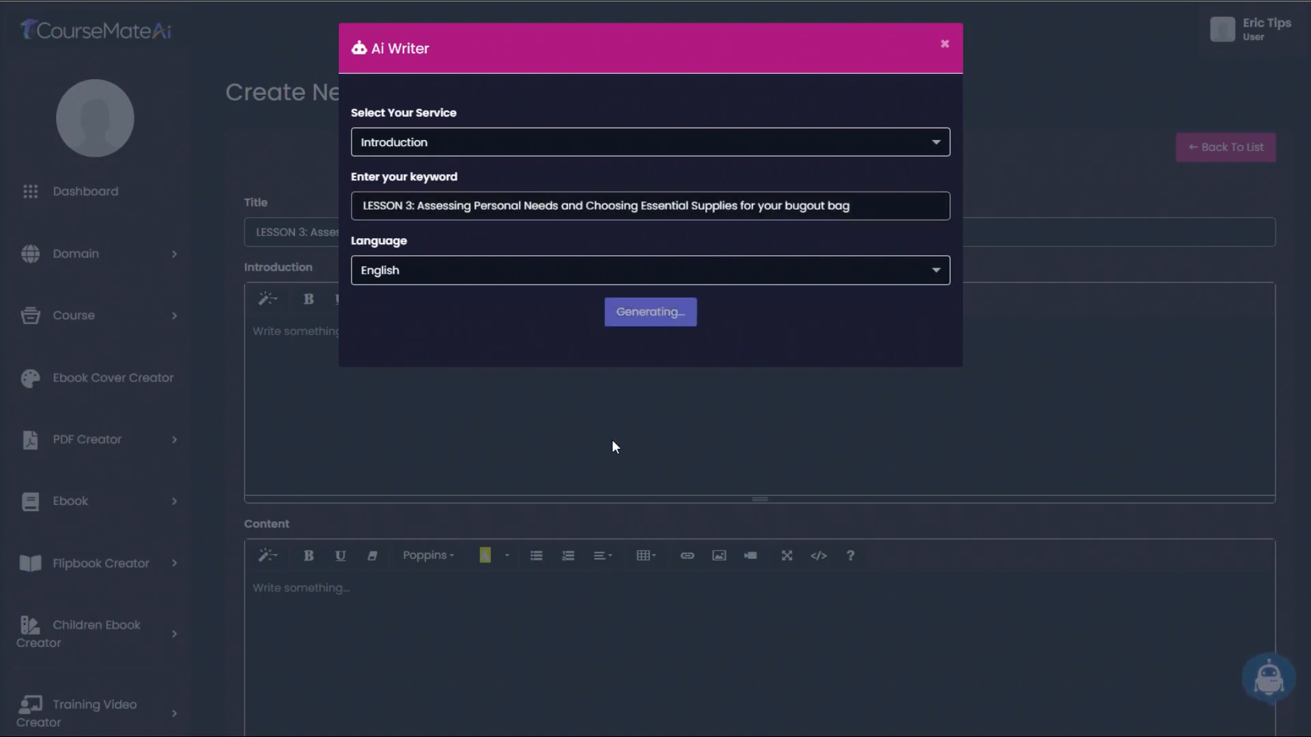
# - Copy the generated introduction without its heading line into the PDF's Introduction field
pyautogui.scroll(-4, 448, 391)
pyautogui.moveTo(344, 182); pyautogui.dragTo(858, 675)
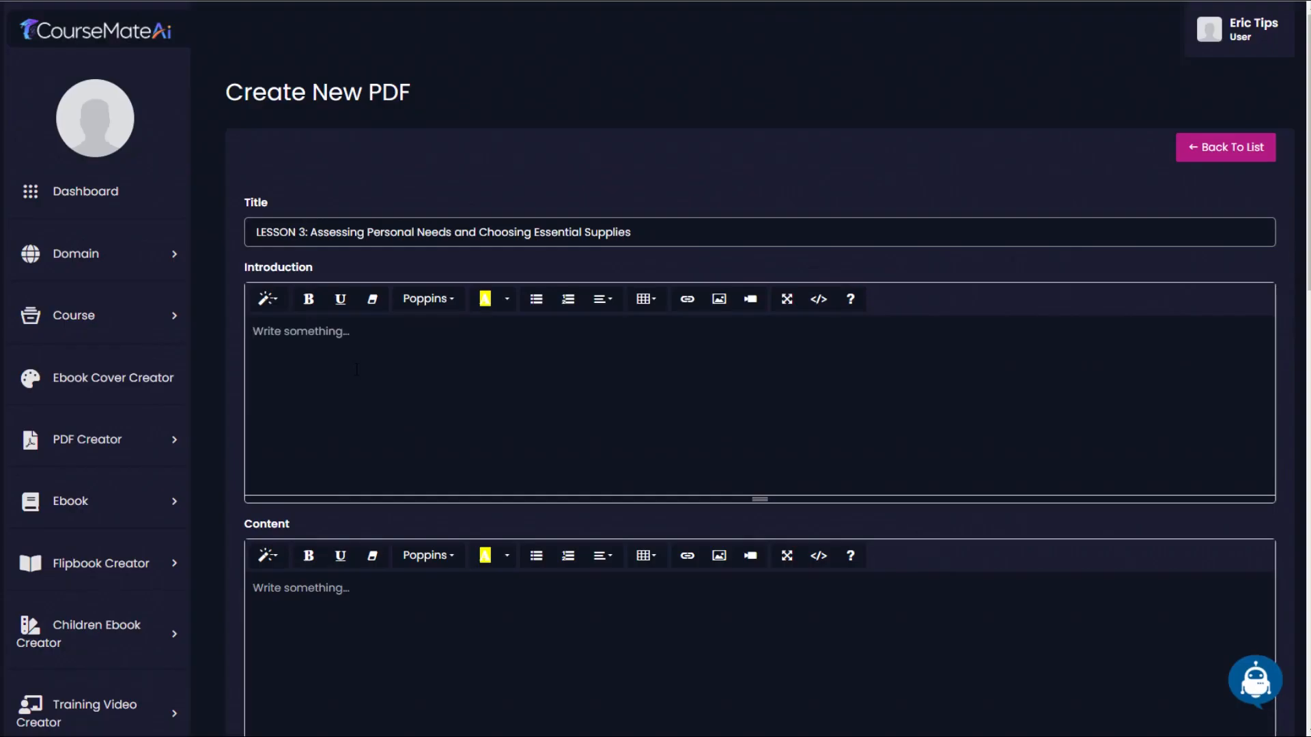
pyautogui.hotkey('ctrl', 'v')
pyautogui.scroll(-1, 408, 417)
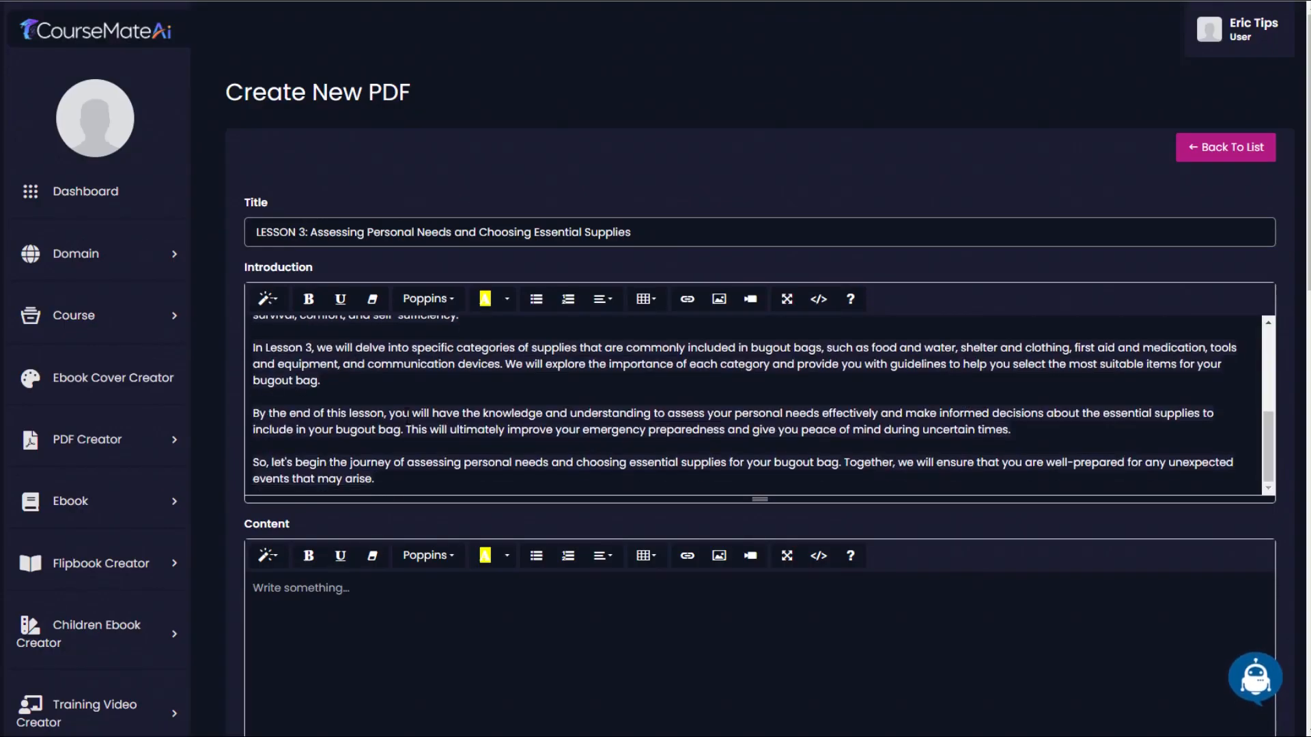
# - Reopen the Ai Writer and copy the generated introduction from "Welcome to Lesson 3" to its end
pyautogui.scroll(-5, 733, 476)
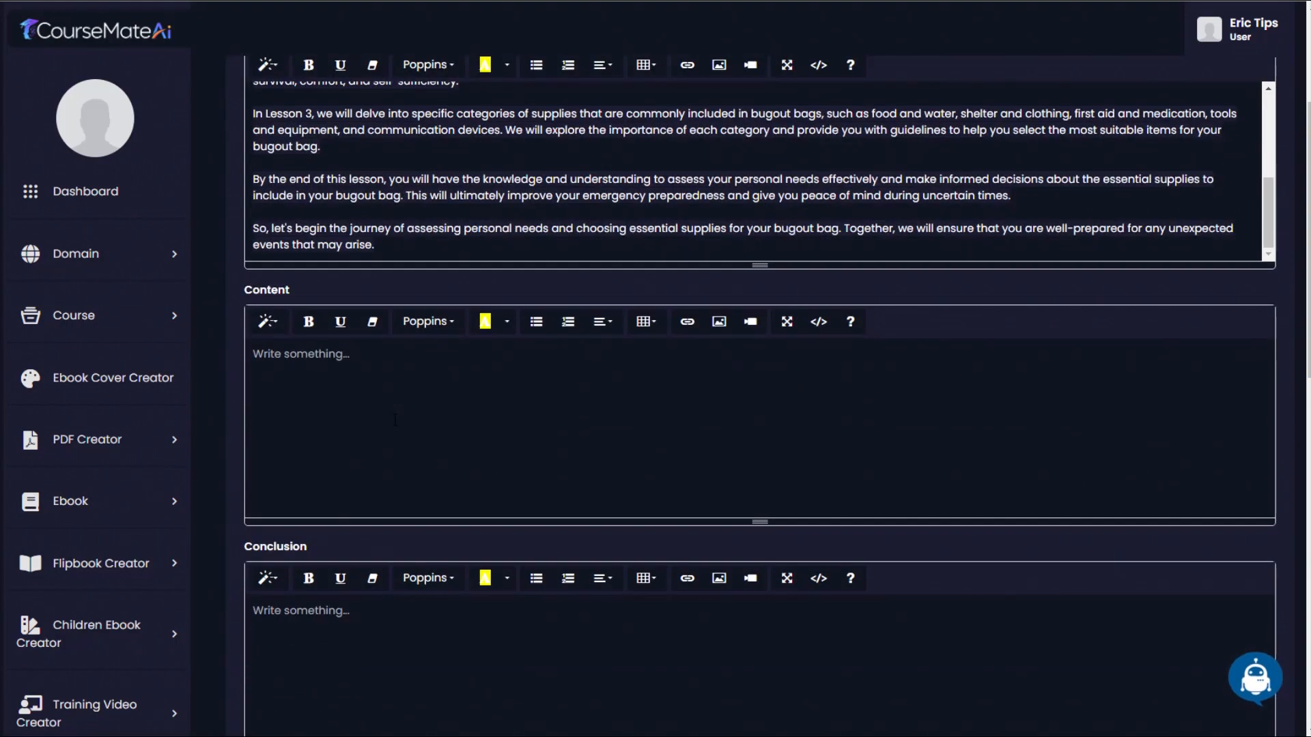
pyautogui.click(1255, 678)
pyautogui.click(467, 144)
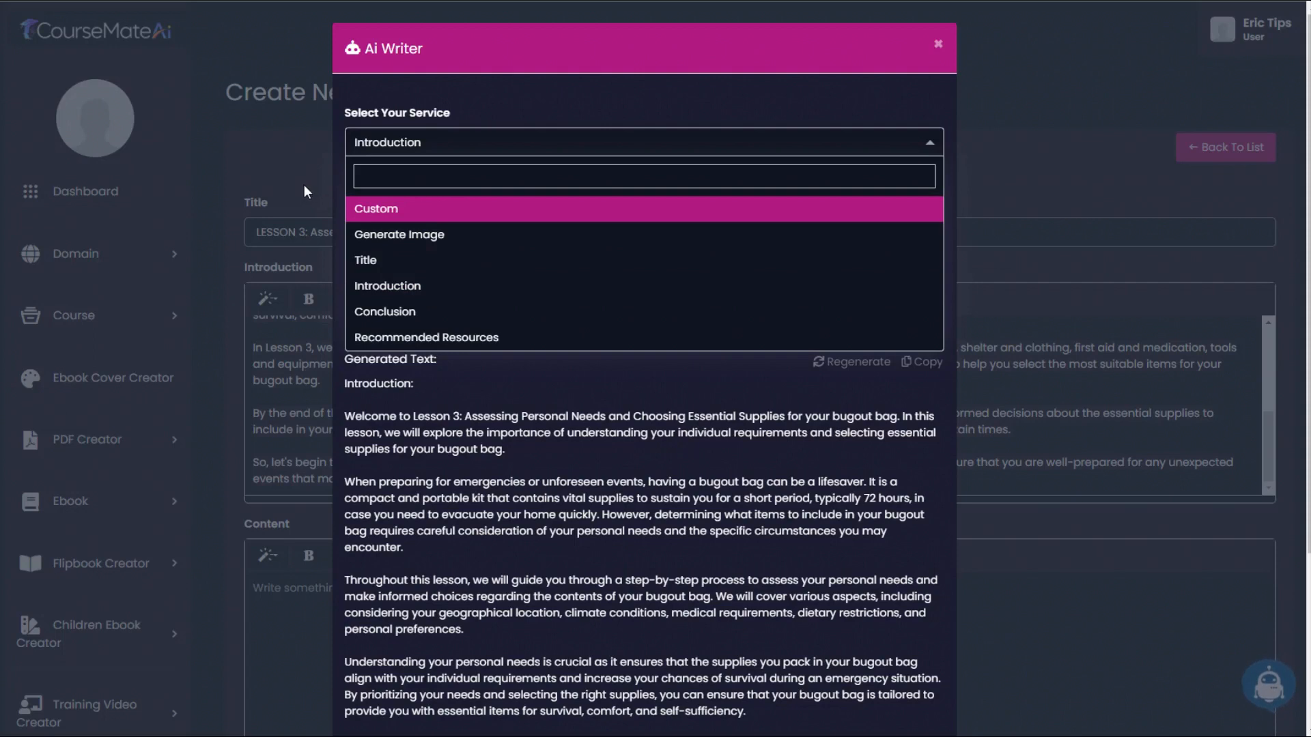
pyautogui.press('Escape')
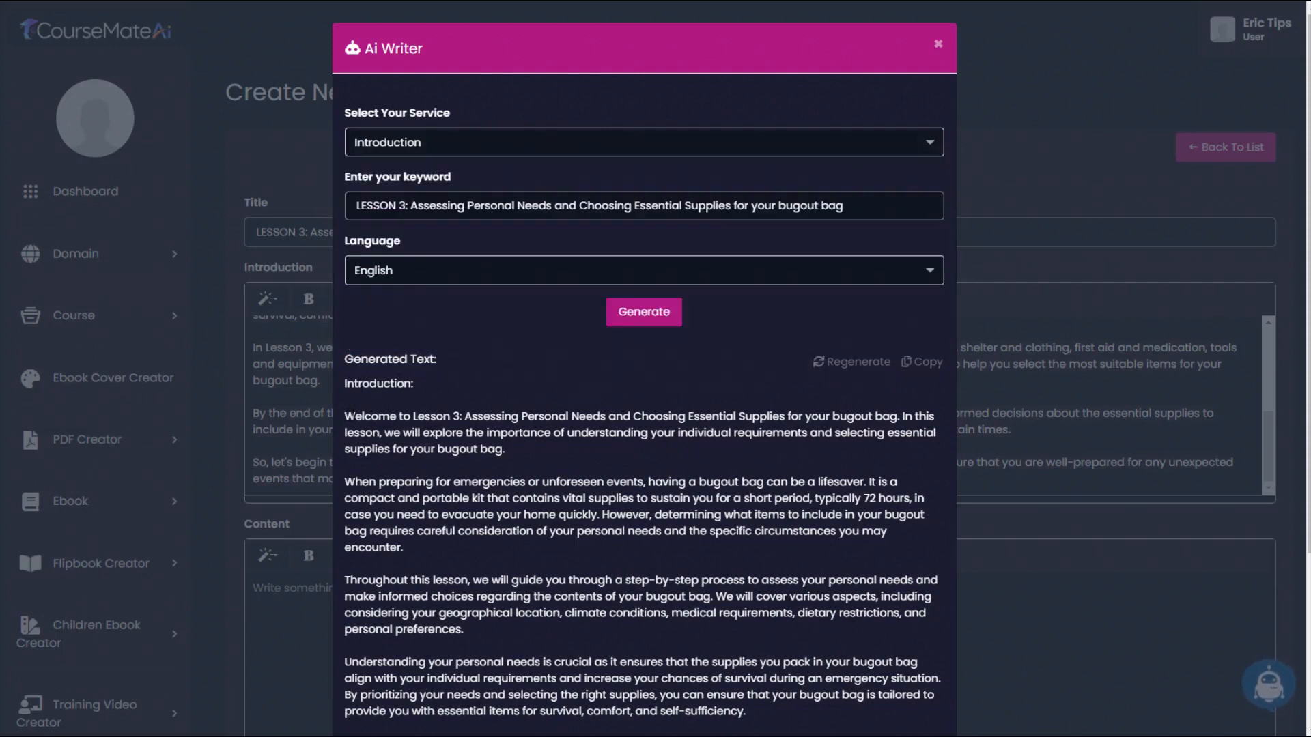
pyautogui.moveTo(344, 416); pyautogui.dragTo(869, 657)
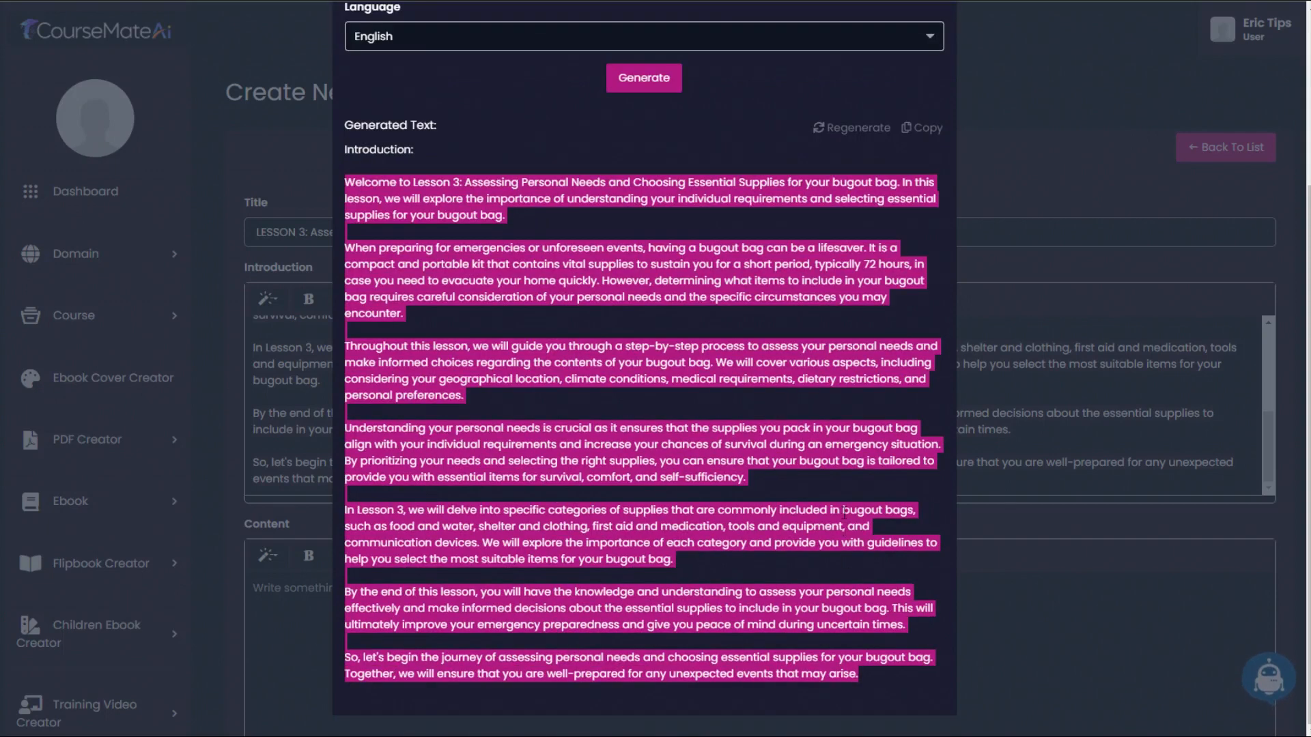
pyautogui.scroll(3, 452, 164)
# - Generate Custom content from the prompt "Write an ebook based on this introduction:" followed by the copied introduction text
pyautogui.click(430, 149)
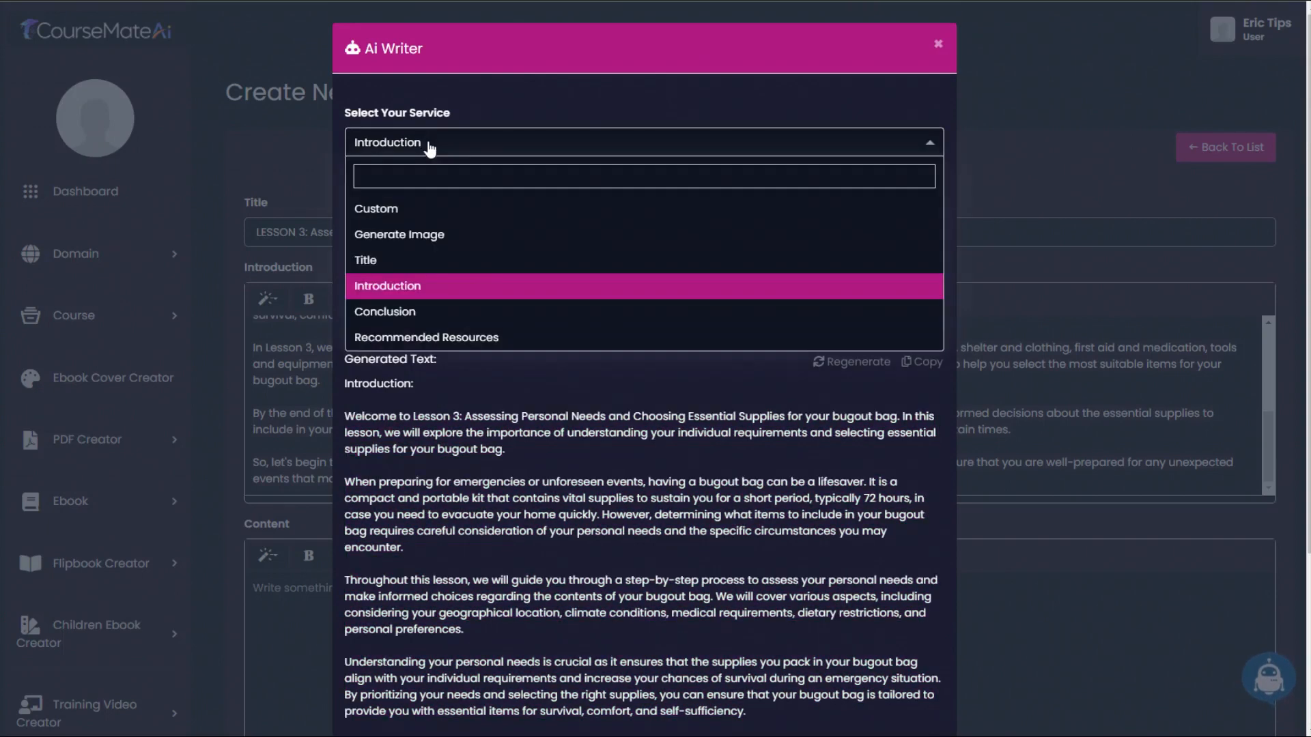
pyautogui.click(411, 209)
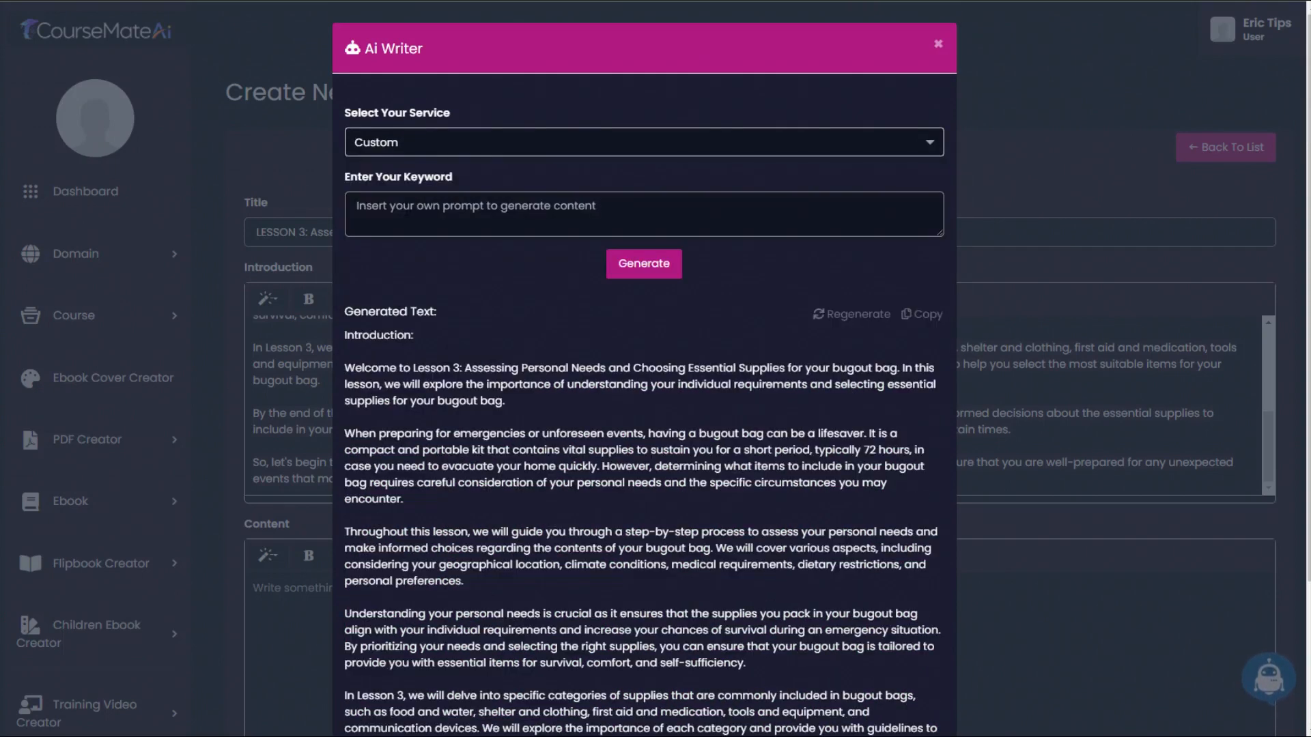
pyautogui.click(399, 210)
pyautogui.write('Write an ebook based on this introduction:')
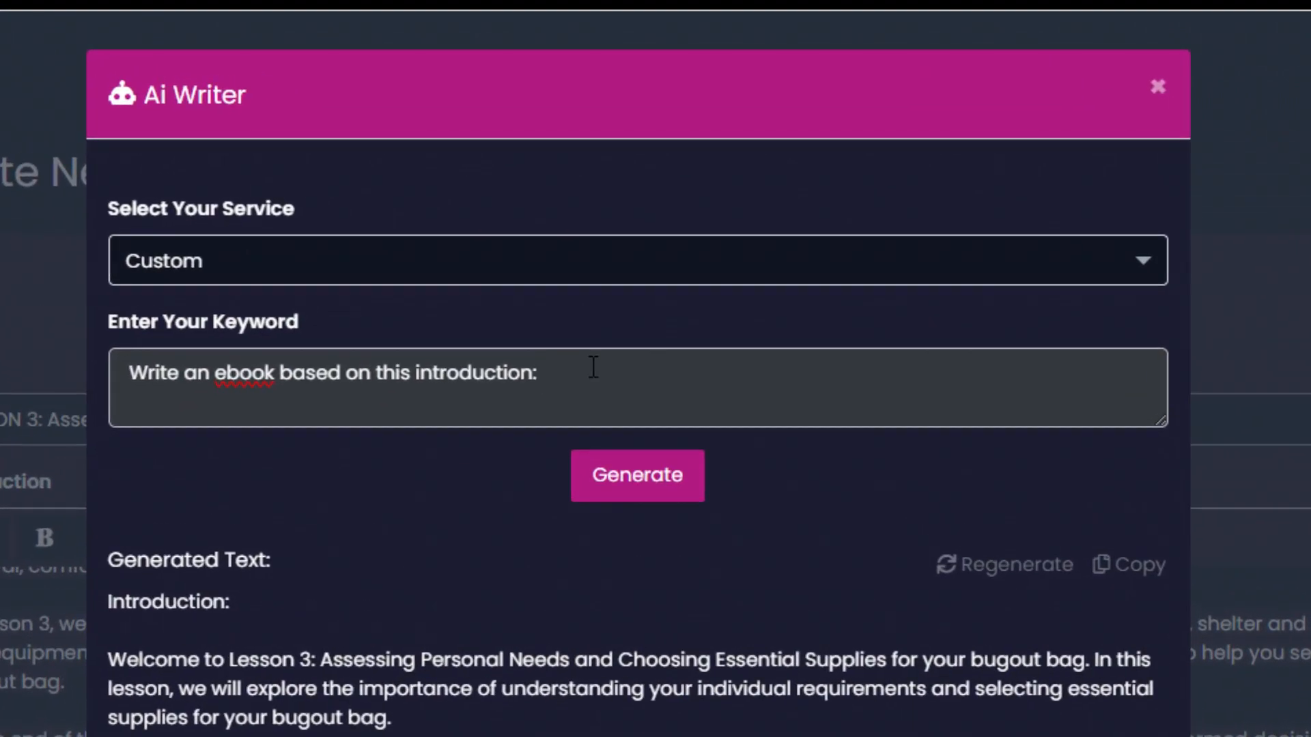
pyautogui.hotkey('ctrl', 'v')
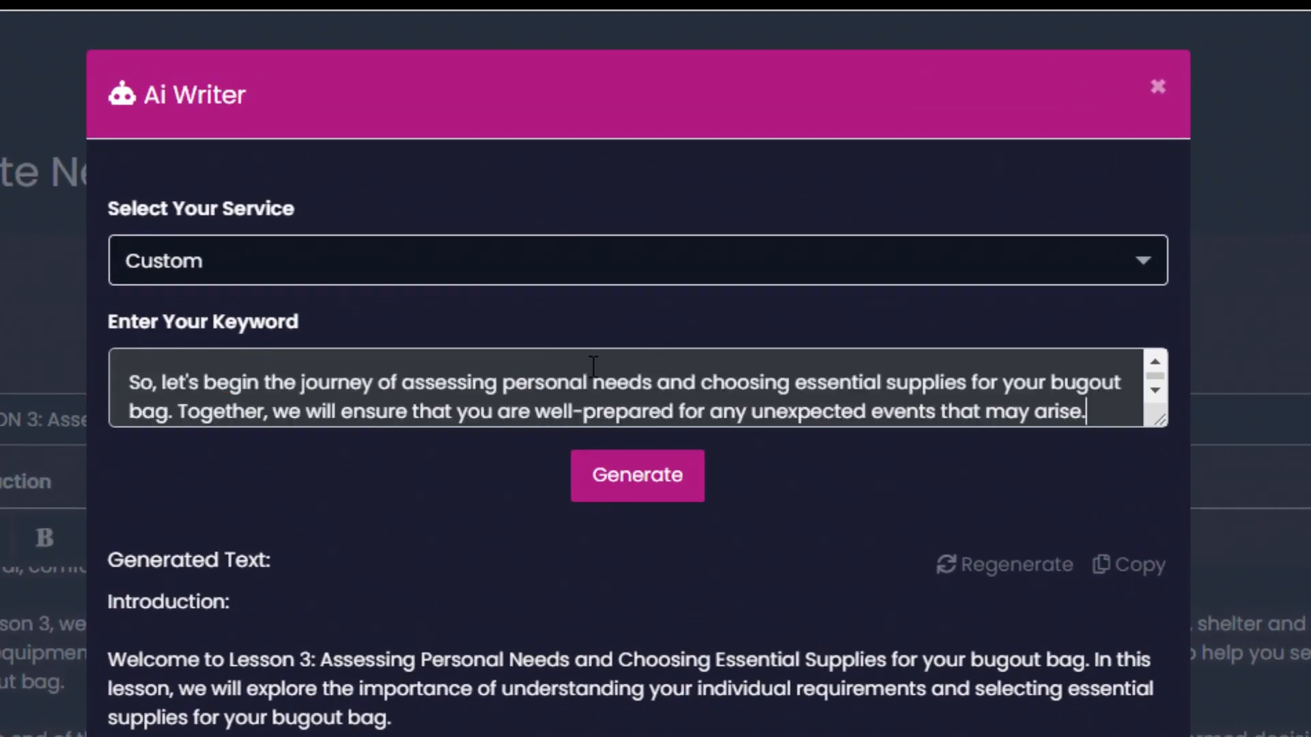
pyautogui.click(658, 481)
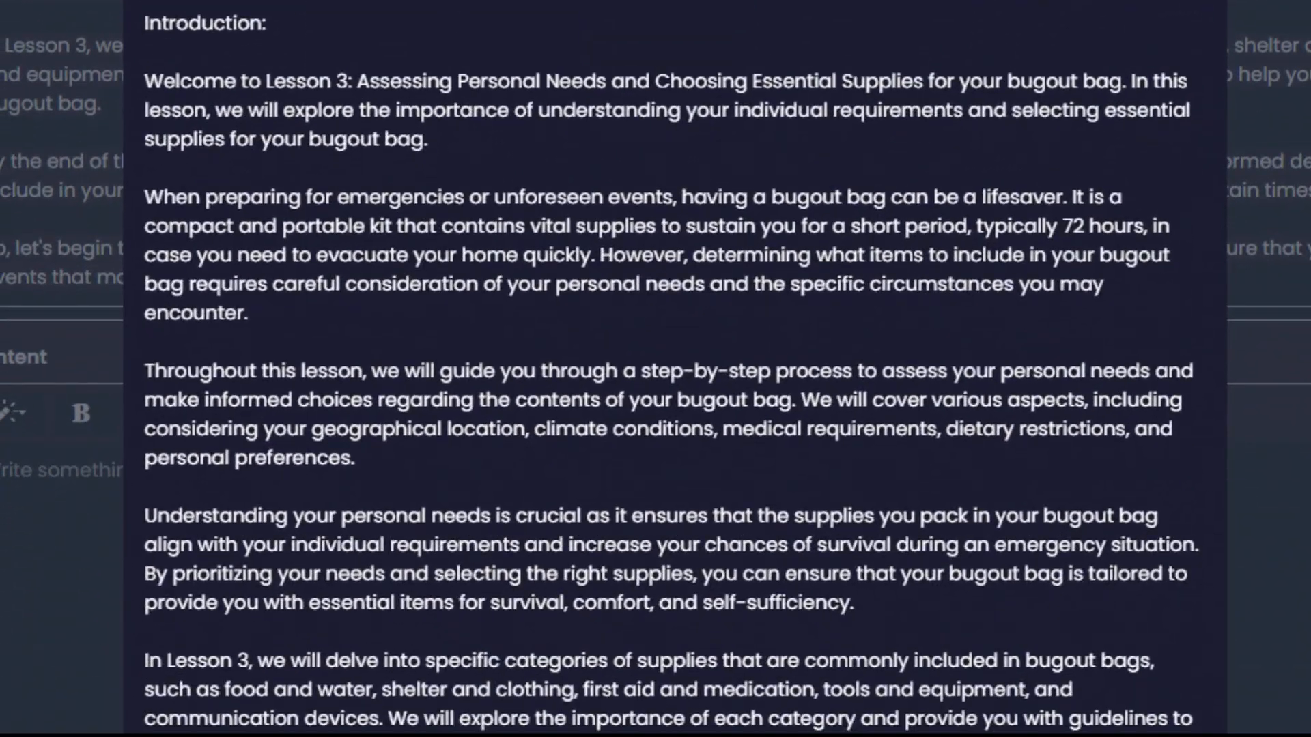
pyautogui.scroll(-10, 532, 198)
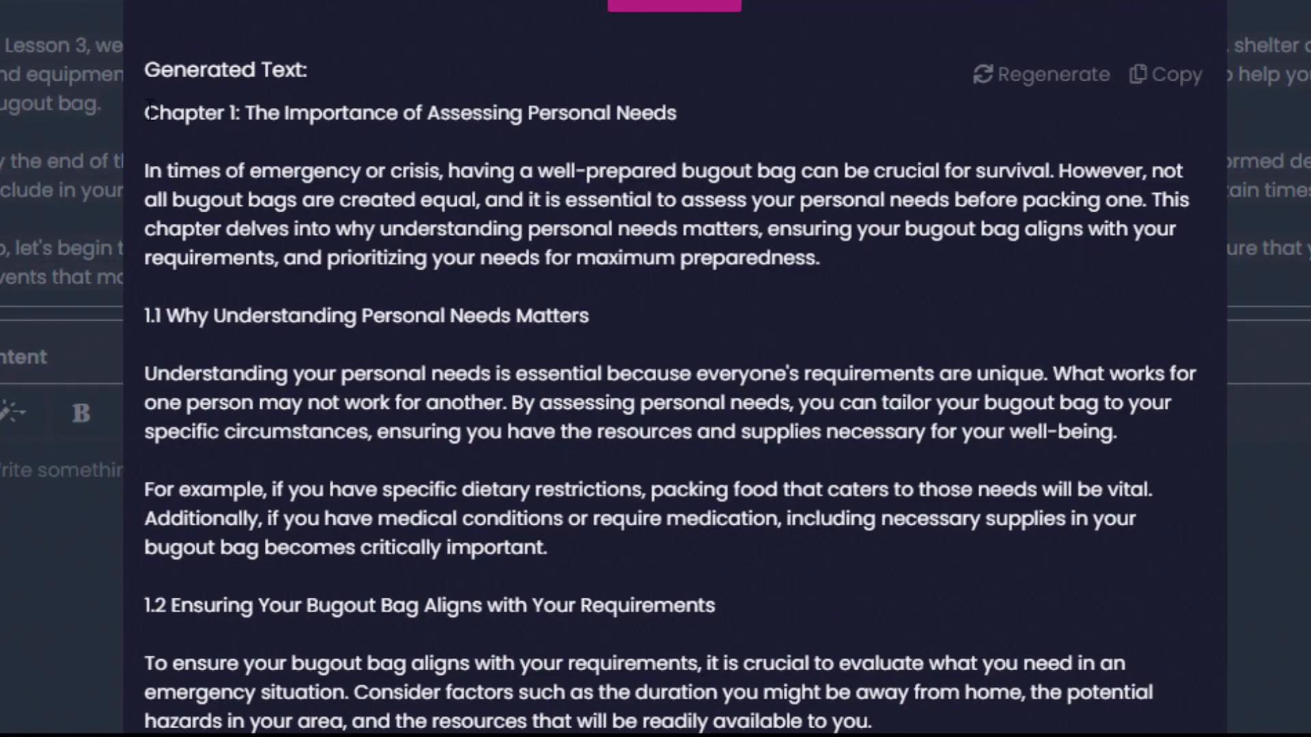
# - Copy the generated ebook text, from "Chapter 1: The Importance of Assessing Personal Needs" to its end, into the PDF's Content field
pyautogui.moveTo(147, 109); pyautogui.dragTo(719, 710)
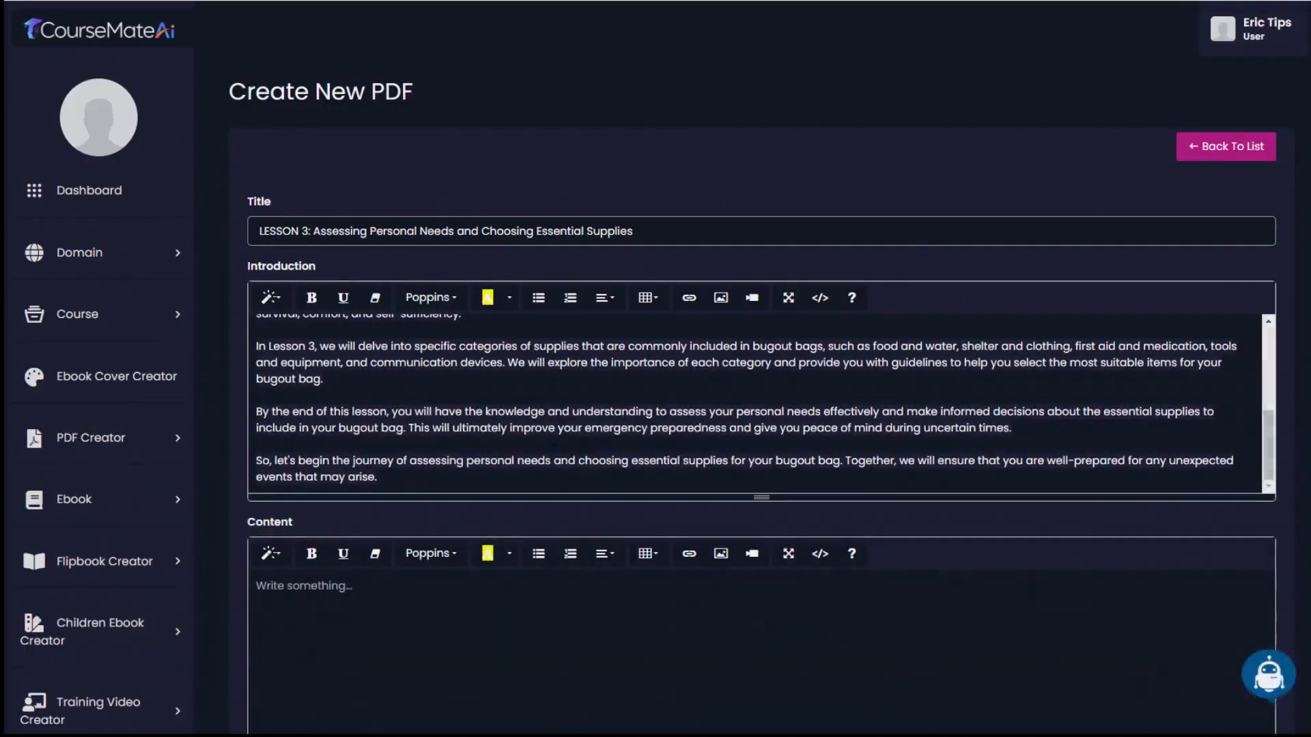
pyautogui.scroll(-5, 473, 483)
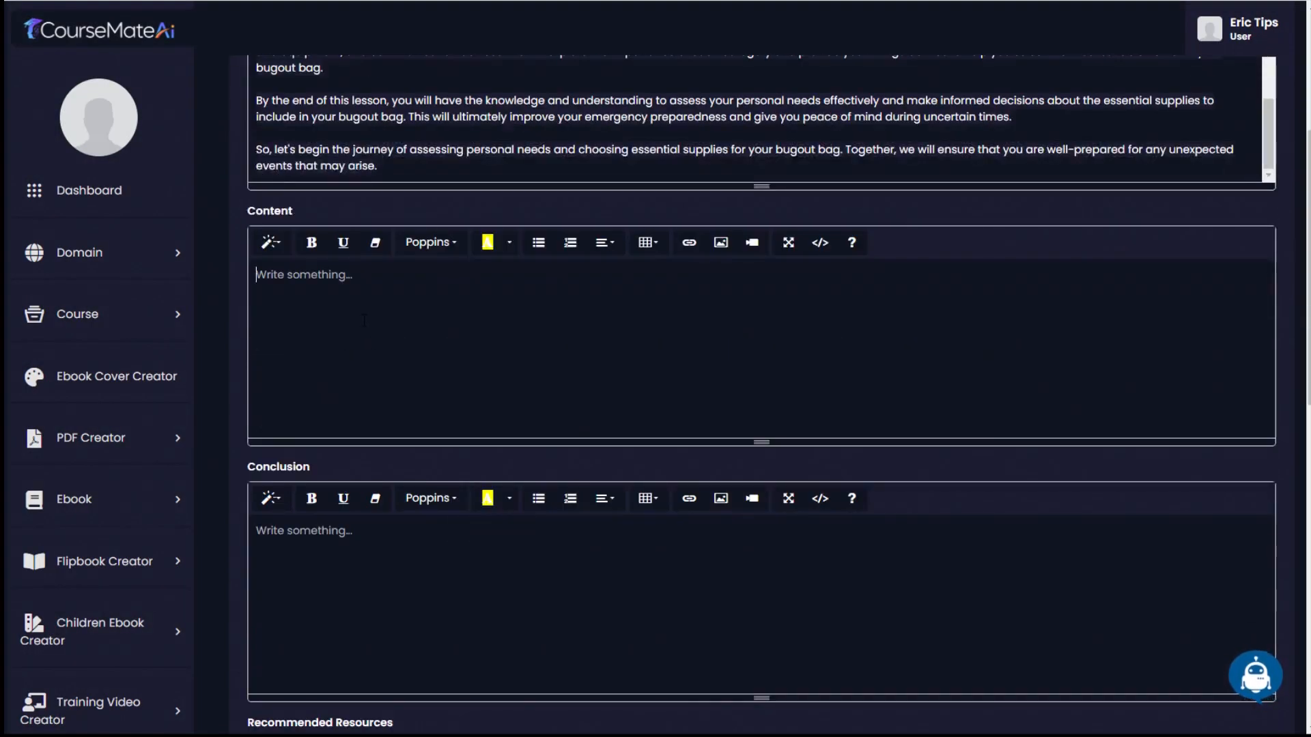
pyautogui.click(473, 342)
pyautogui.hotkey('ctrl', 'v')
# - Move the closing paragraph from the Content field to the Conclusion field and delete the leftover "Conclusion:" heading from Content
pyautogui.moveTo(256, 372); pyautogui.dragTo(1000, 424)
pyautogui.hotkey('ctrl', 'c')
pyautogui.press('BackSpace')
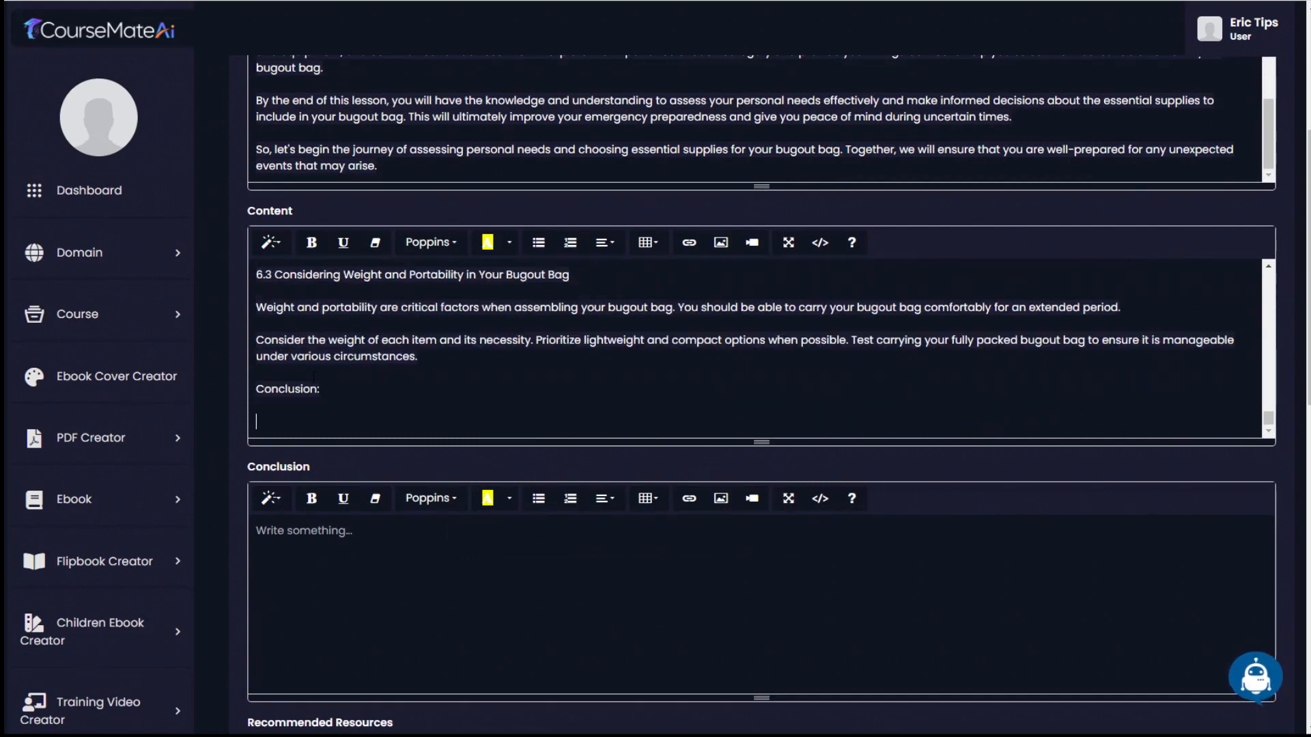
pyautogui.tripleClick(320, 390)
pyautogui.press('BackSpace')
pyautogui.press('BackSpace')
pyautogui.click(311, 563)
pyautogui.hotkey('ctrl', 'v')
pyautogui.scroll(-5, 464, 400)
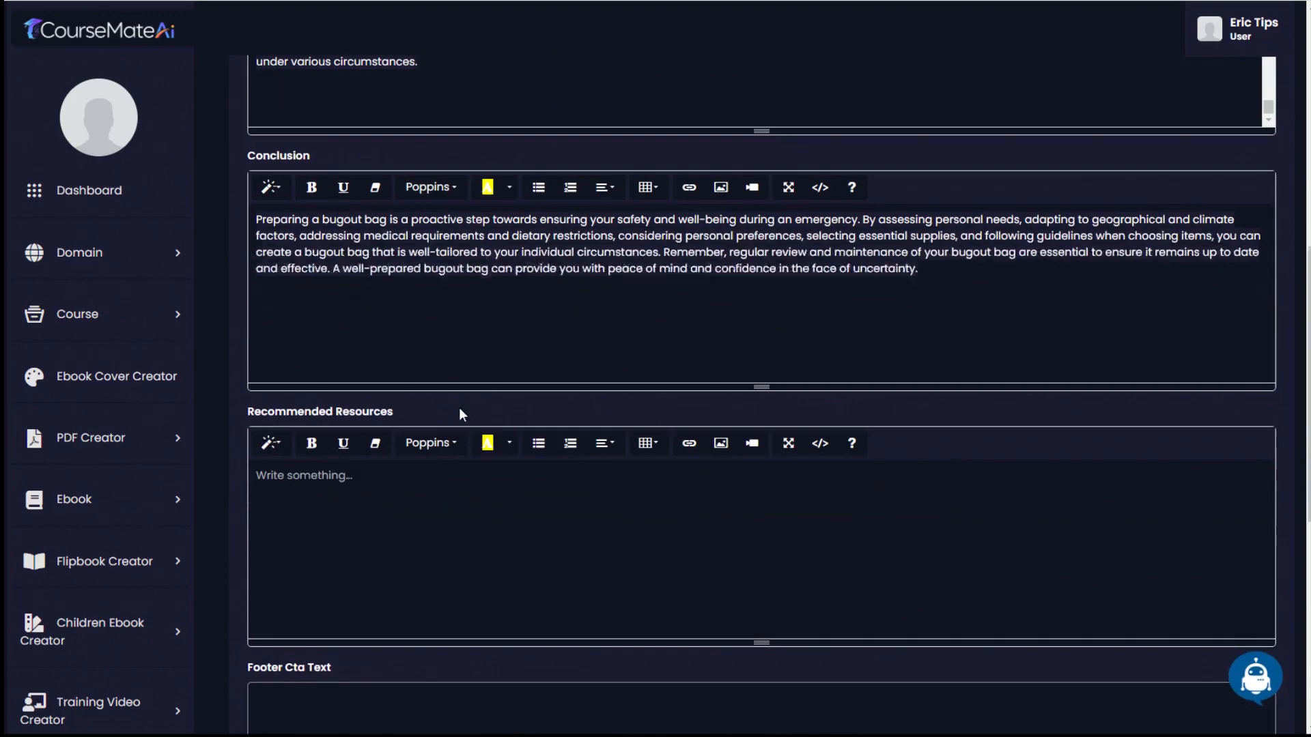
# - Generate Recommended Resources with the Ai Writer for the keyword "Choosing Essential Supplies for your bugout bag"
pyautogui.scroll(-2, 440, 495)
pyautogui.scroll(2, 442, 480)
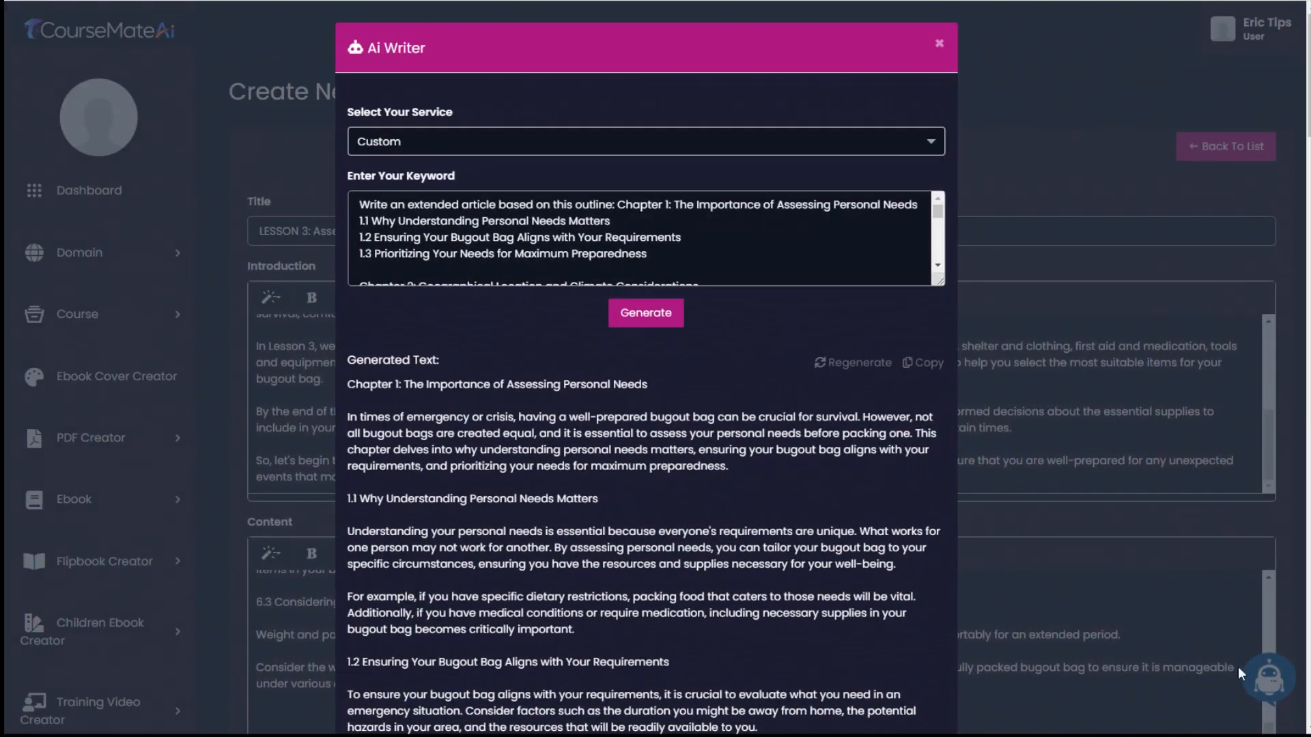
pyautogui.click(525, 142)
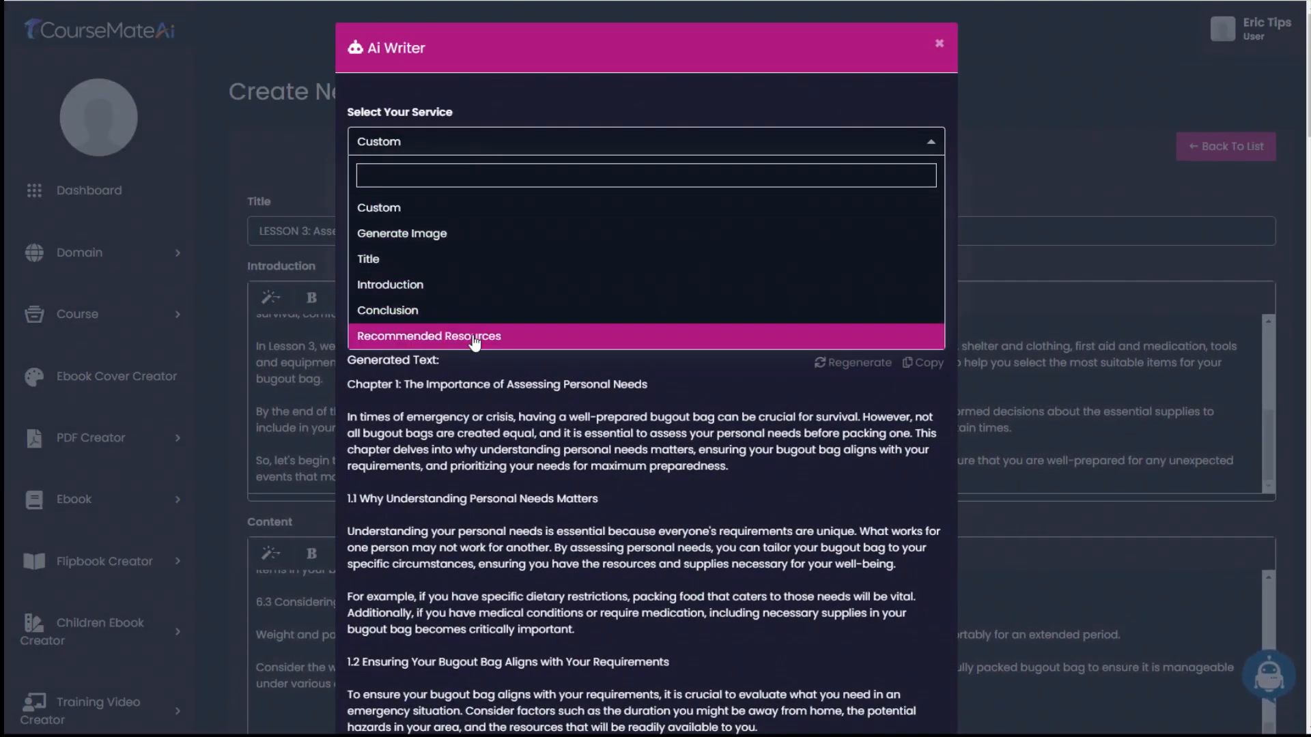
pyautogui.click(475, 341)
pyautogui.moveTo(581, 205); pyautogui.dragTo(283, 202)
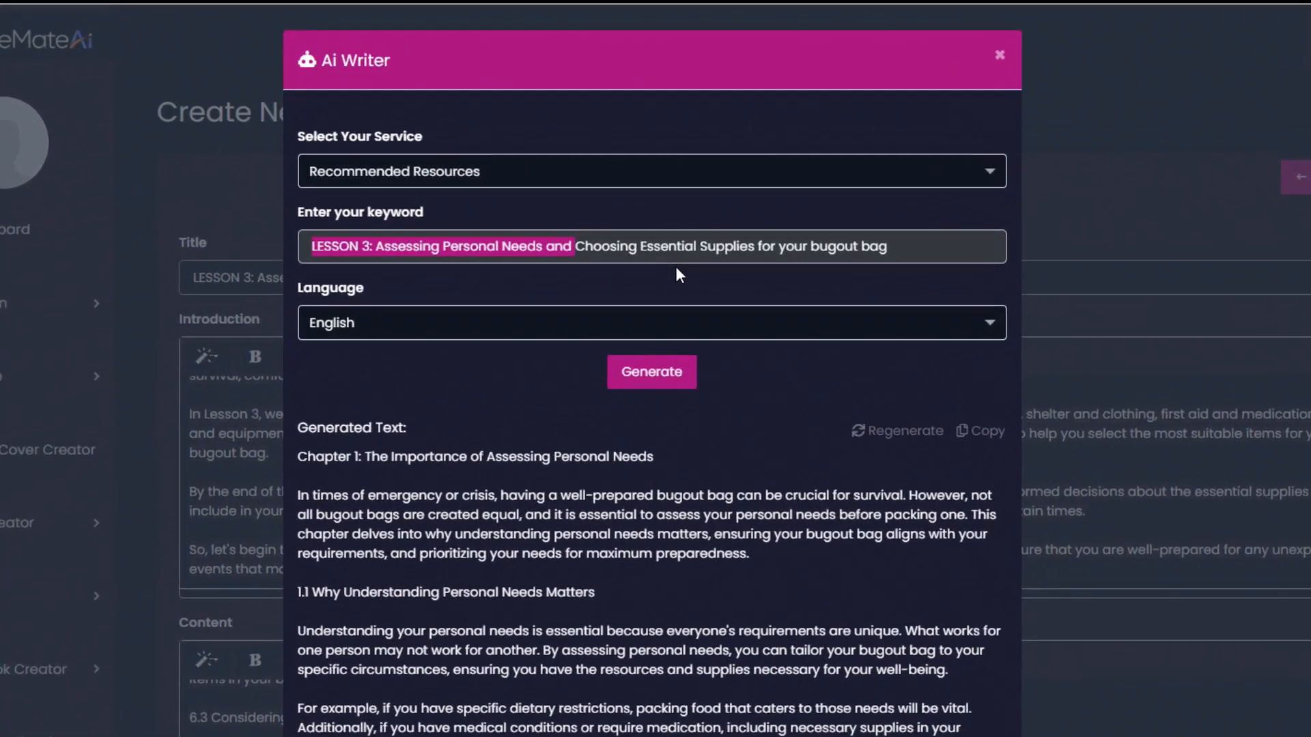
pyautogui.press('BackSpace')
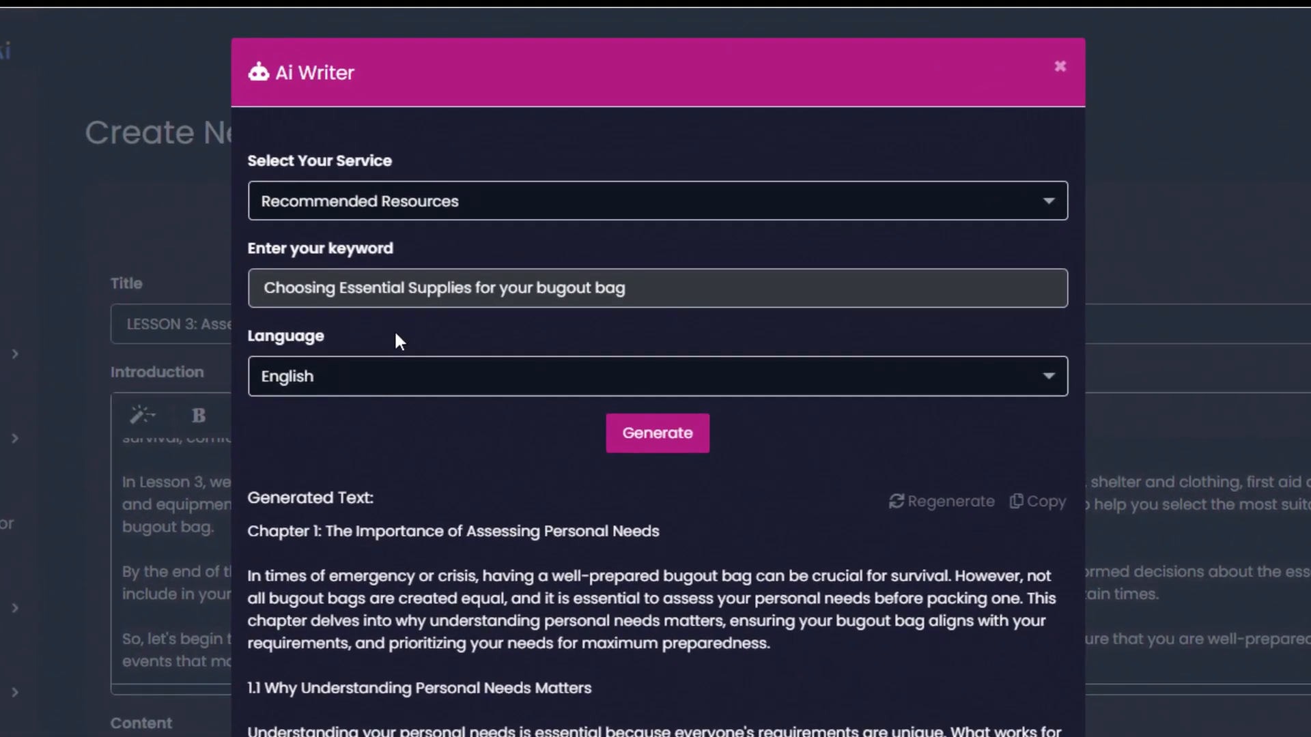
pyautogui.click(614, 431)
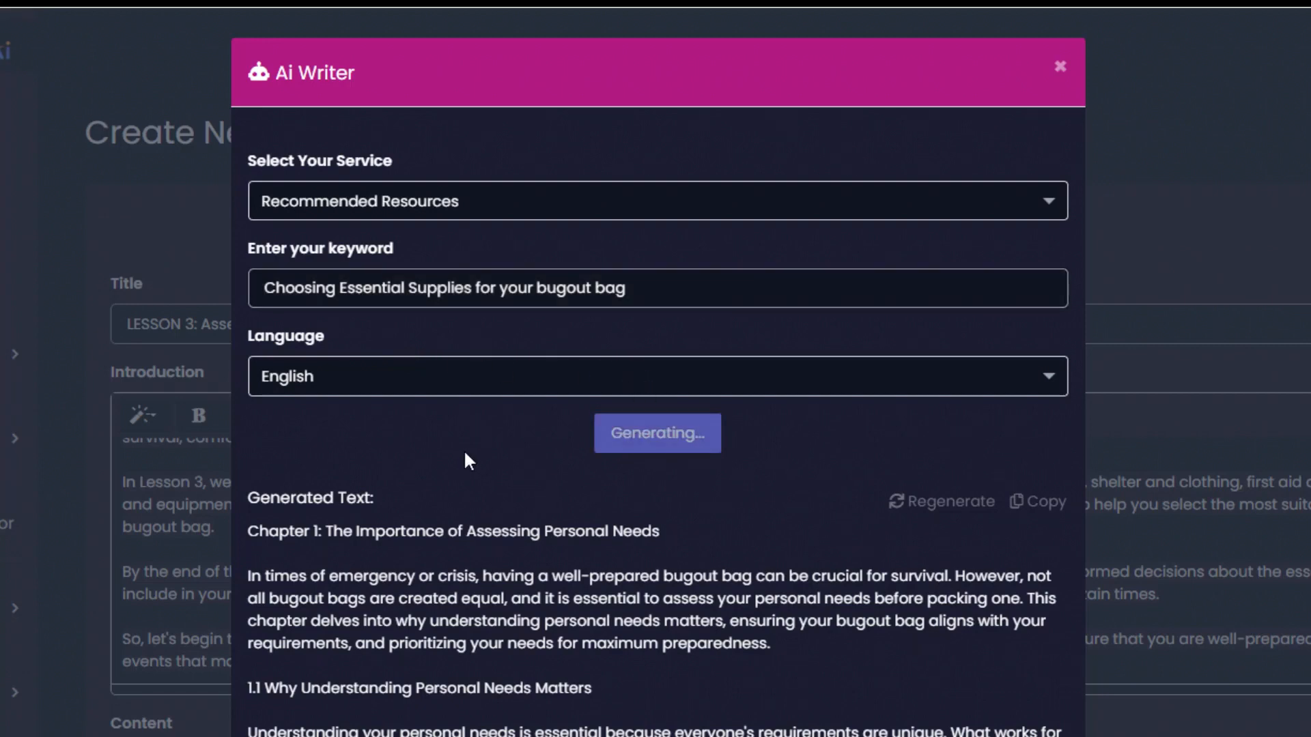
# - Copy the generated resource list into the PDF's Recommended Resources field
pyautogui.scroll(-3, 454, 591)
pyautogui.moveTo(248, 323); pyautogui.dragTo(250, 726)
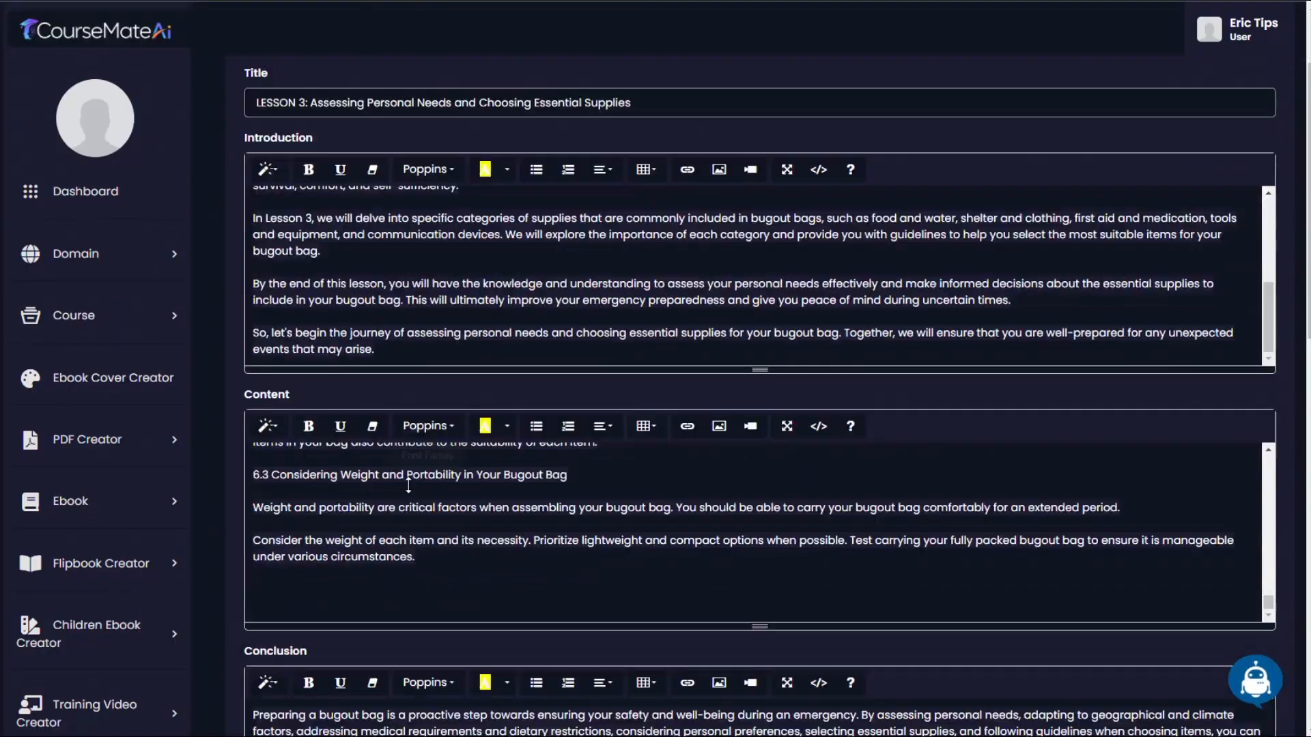
pyautogui.scroll(-6, 408, 484)
pyautogui.hotkey('ctrl', 'v')
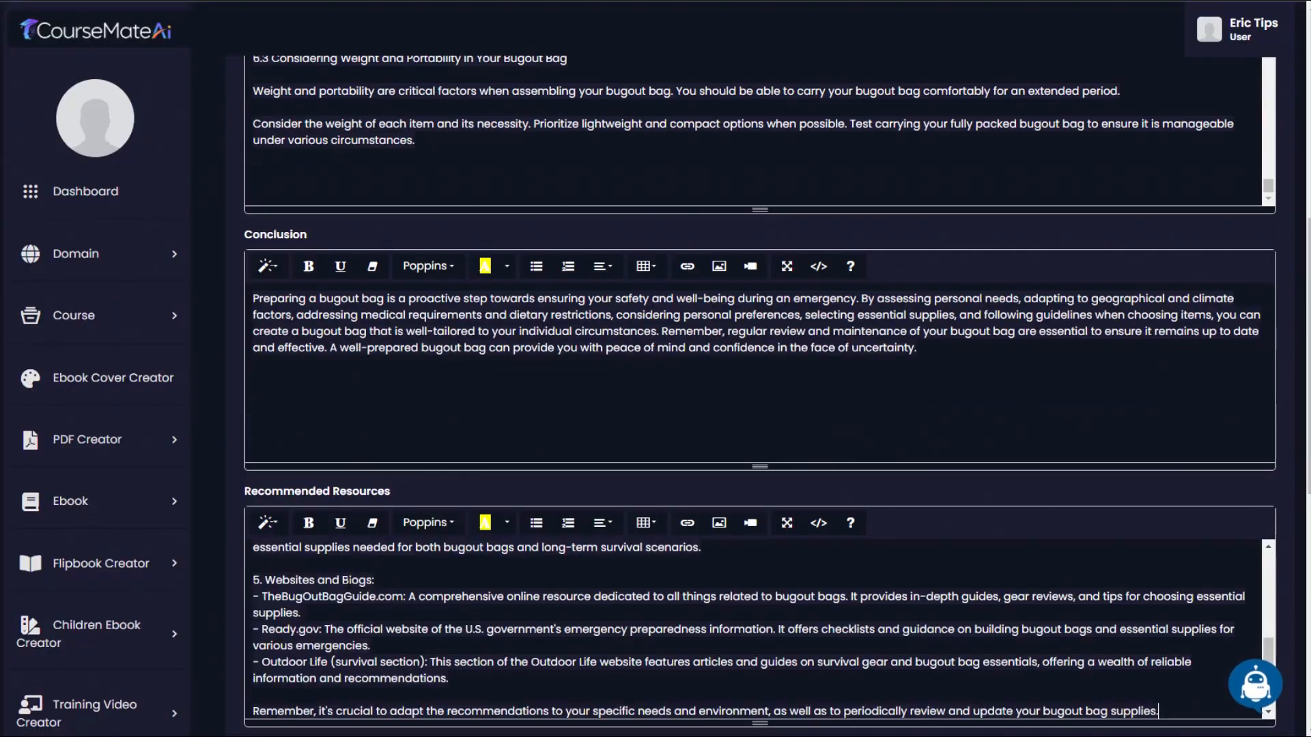
# - Review the recommended books, websites and blogs in the Recommended Resources field, including the Ready.gov entry
pyautogui.scroll(5, 429, 482)
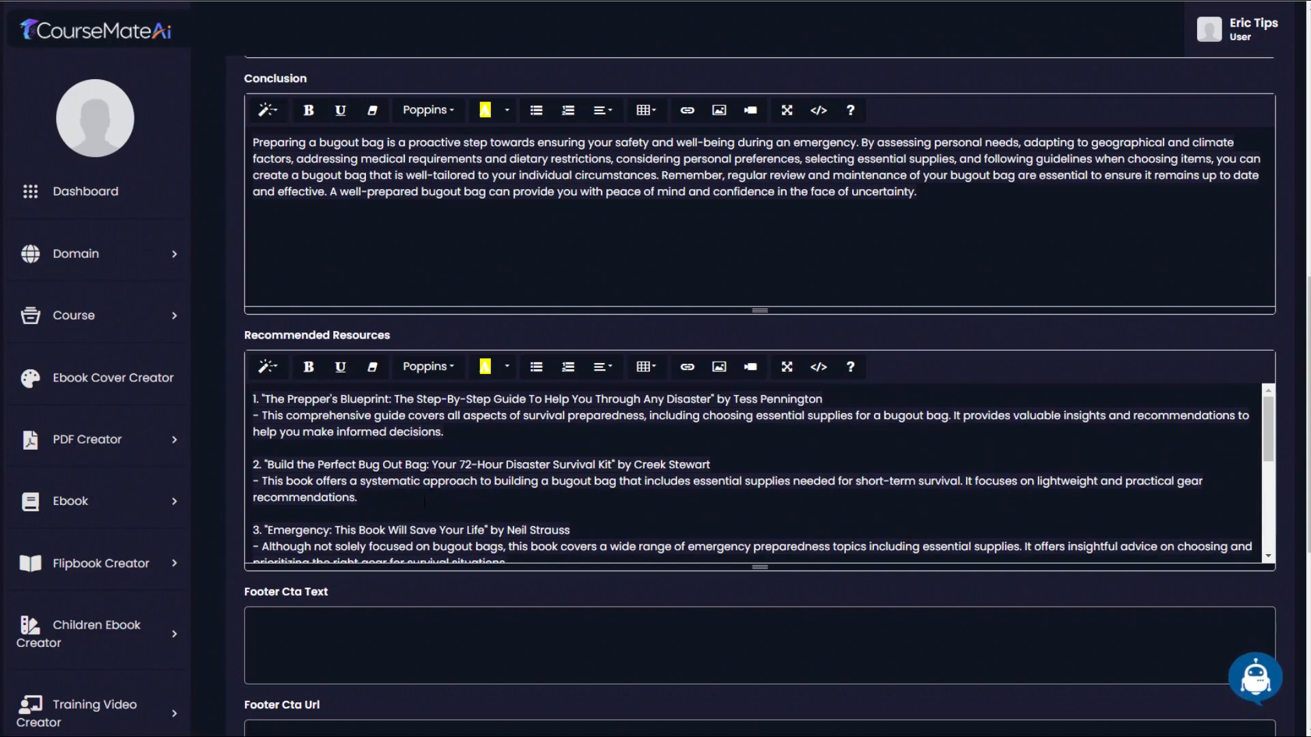
pyautogui.scroll(-5, 423, 502)
pyautogui.scroll(5, 444, 478)
pyautogui.scroll(-5, 461, 484)
pyautogui.scroll(4, 462, 485)
pyautogui.scroll(-3, 461, 485)
pyautogui.scroll(-1, 453, 484)
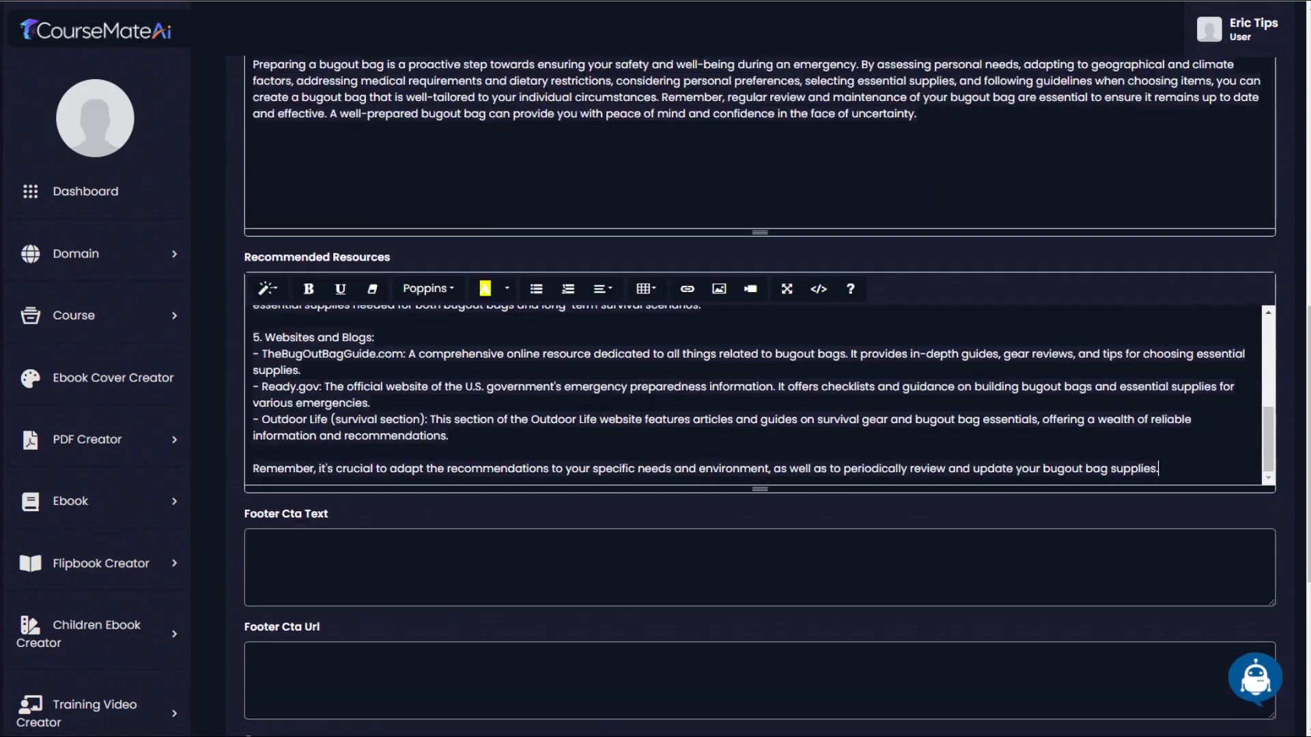
pyautogui.moveTo(306, 387); pyautogui.dragTo(269, 387)
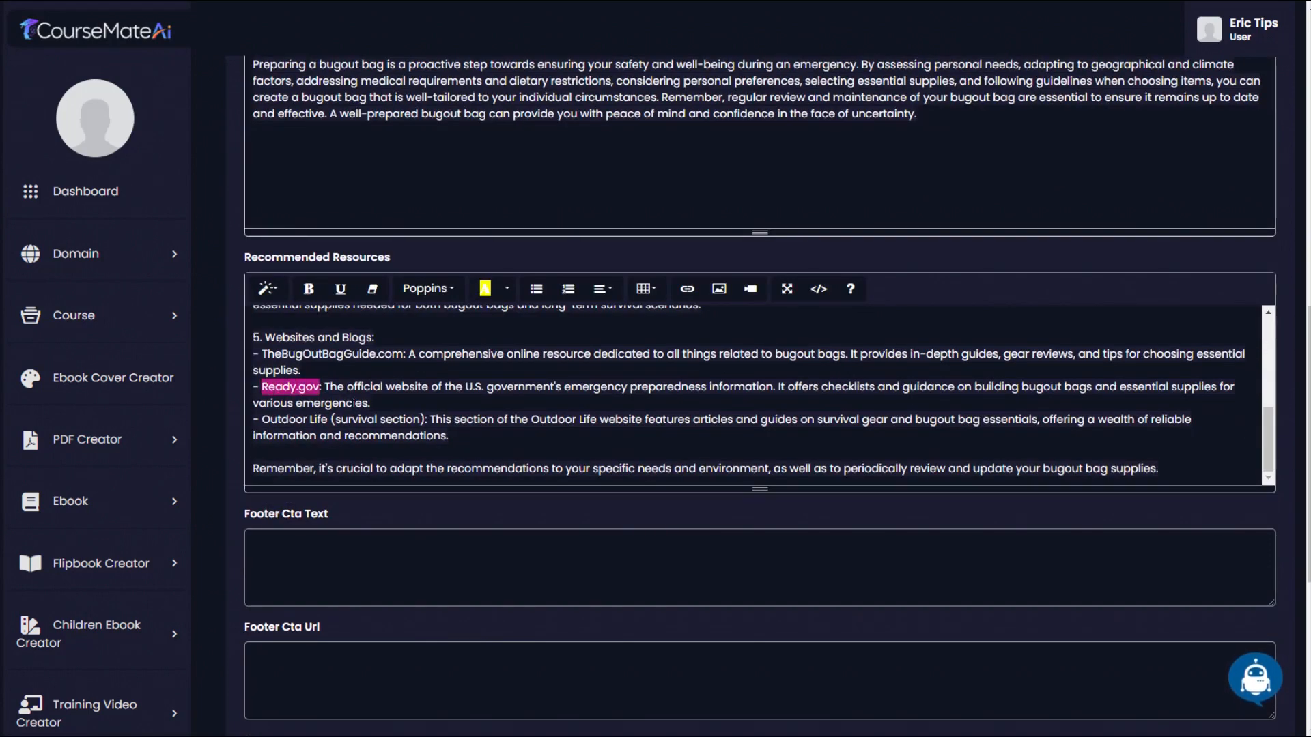
pyautogui.scroll(-1, 400, 399)
pyautogui.scroll(5, 422, 311)
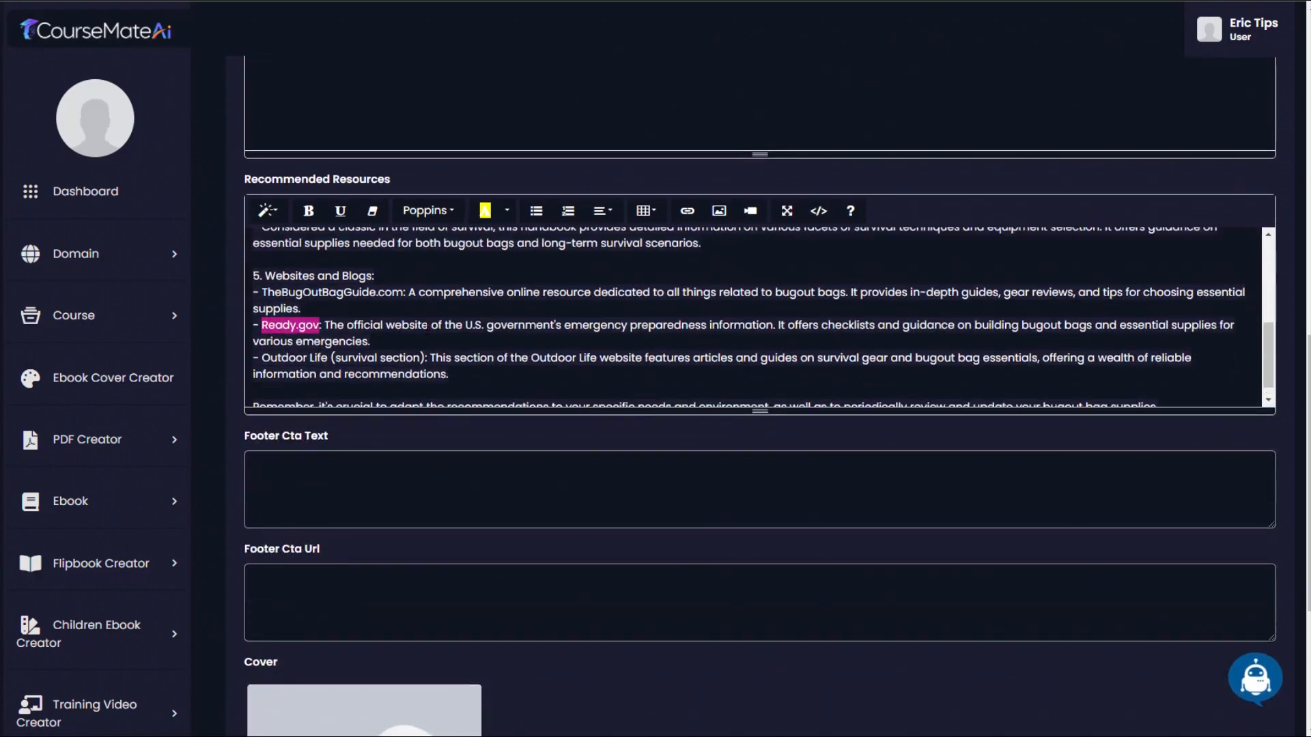
pyautogui.scroll(3, 423, 410)
pyautogui.scroll(-9, 504, 453)
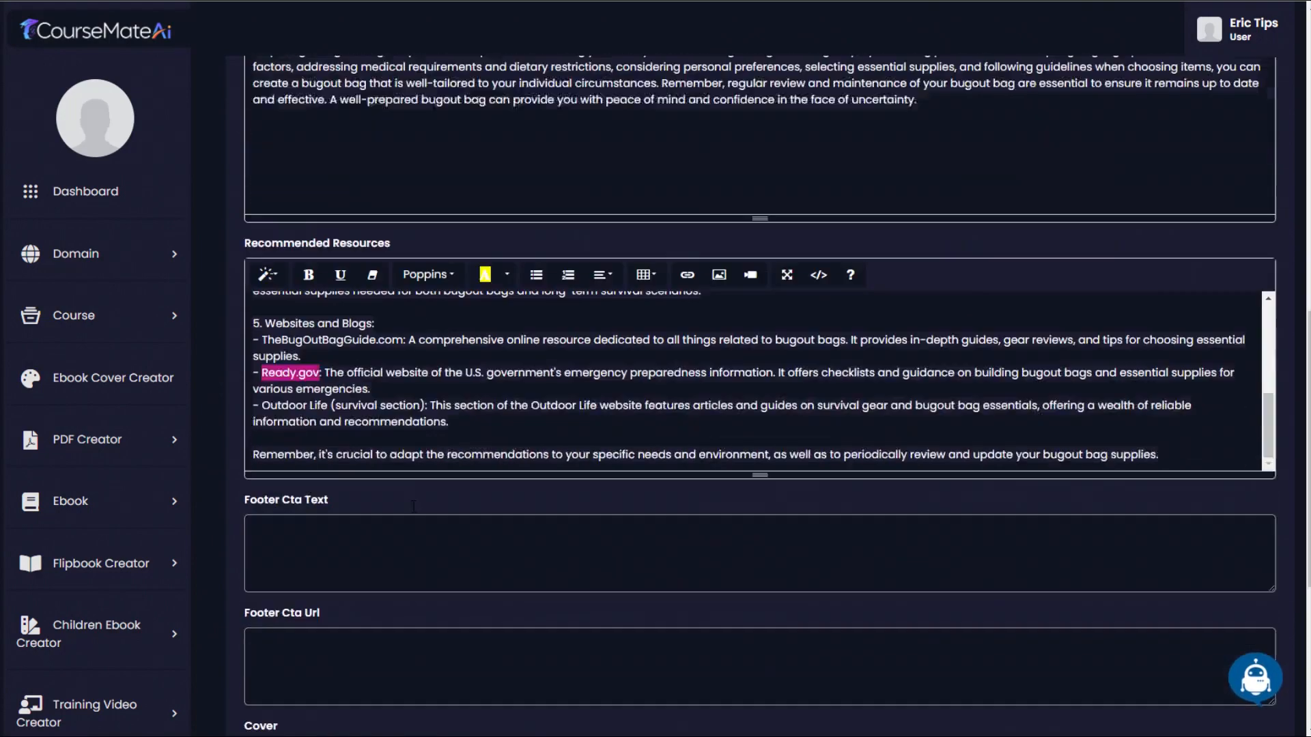
pyautogui.scroll(-1, 382, 382)
# - Create the PDF with the footer CTA text, footer CTA URL and cover left empty, and download it from the PDF list
pyautogui.click(376, 324)
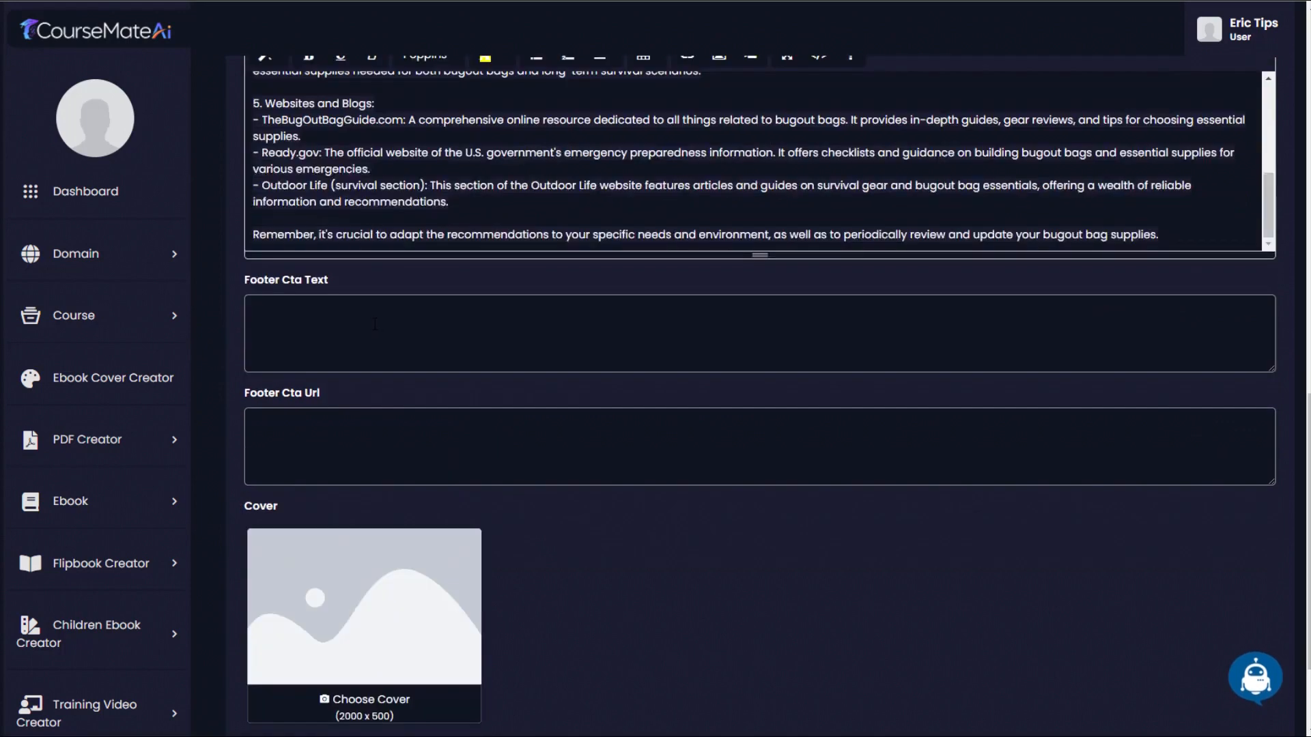
pyautogui.click(302, 320)
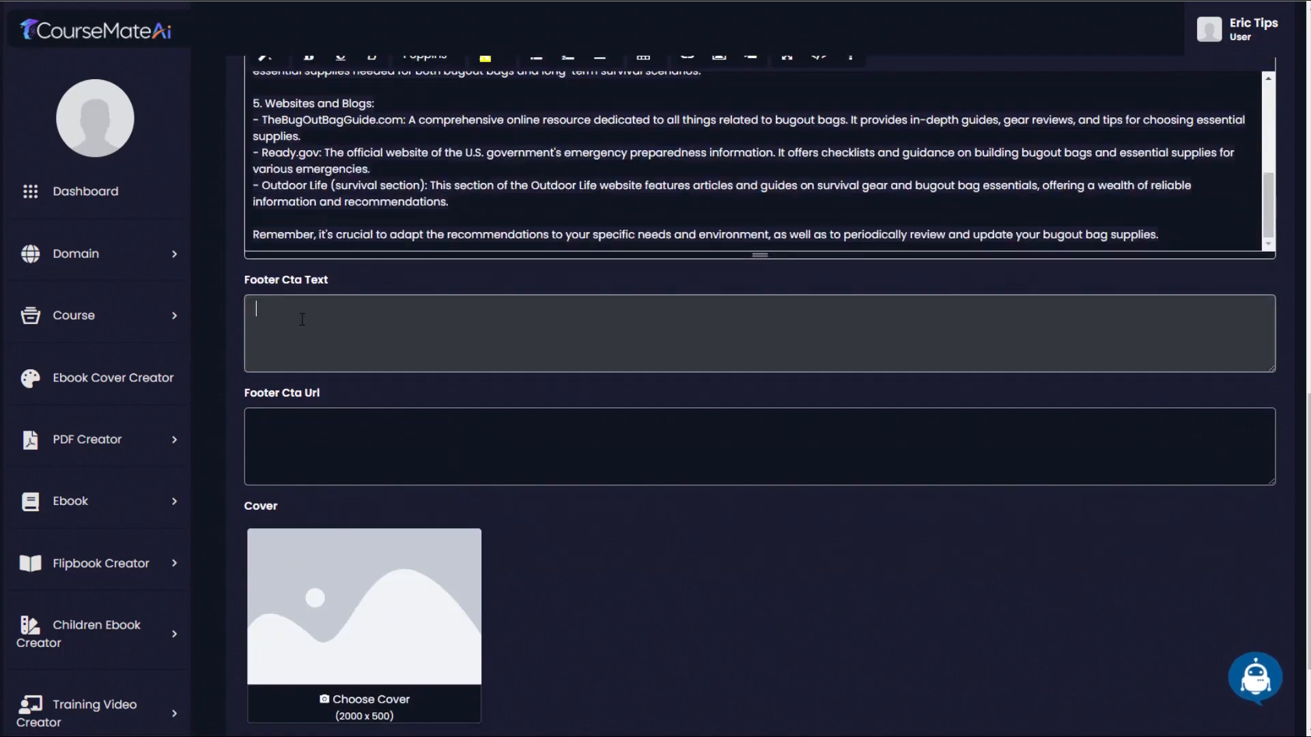
pyautogui.click(315, 446)
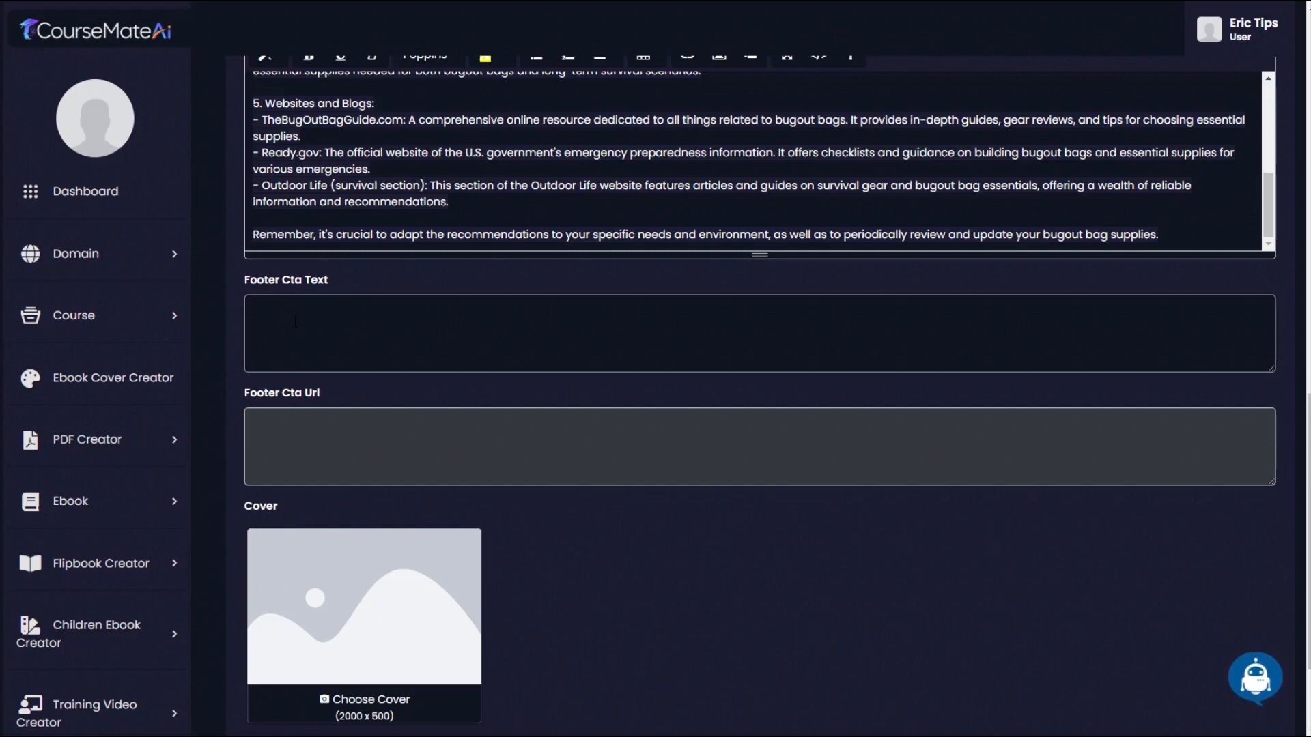
pyautogui.scroll(-2, 550, 517)
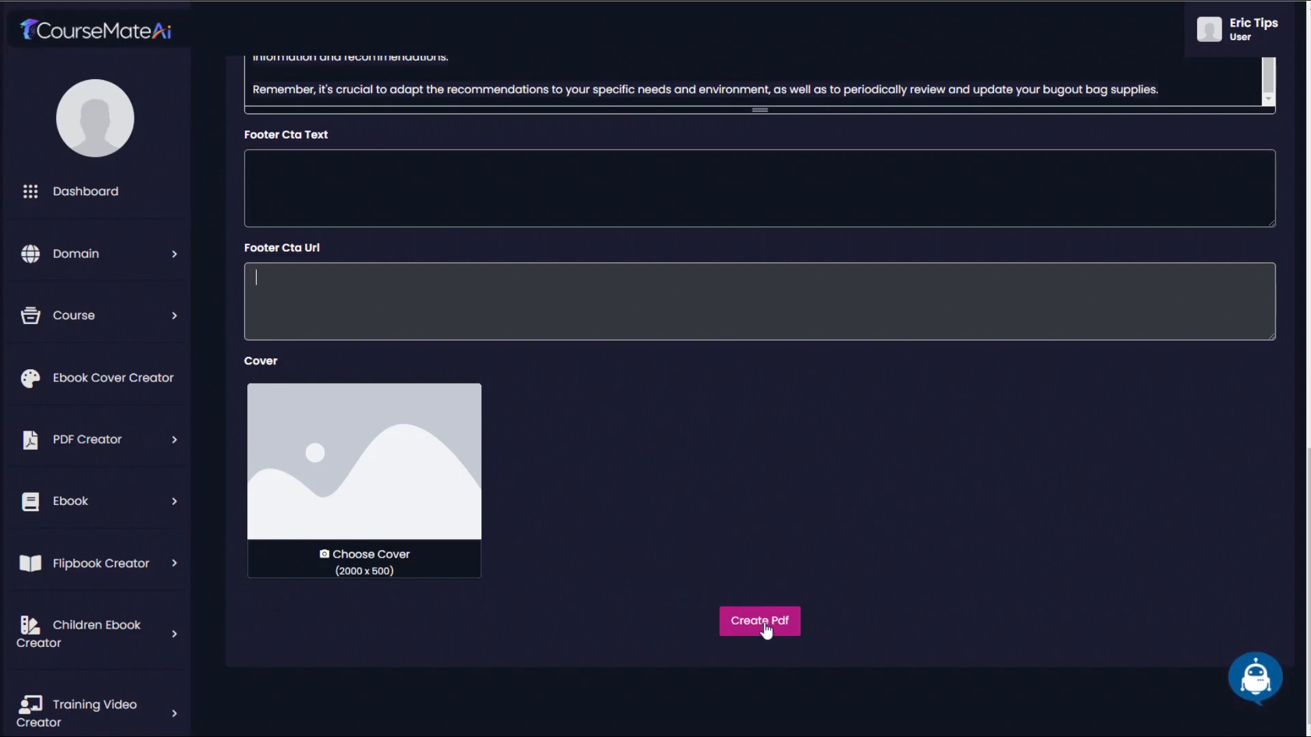
pyautogui.click(763, 625)
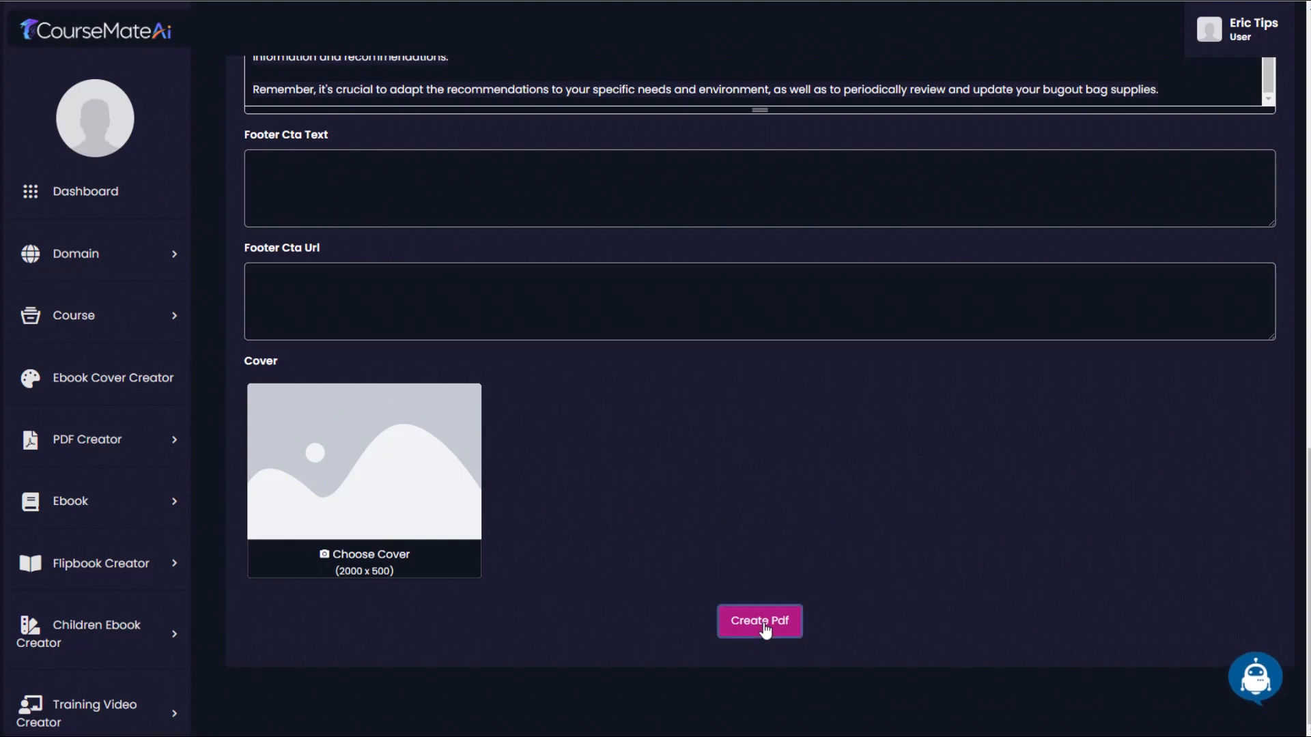
pyautogui.click(1239, 249)
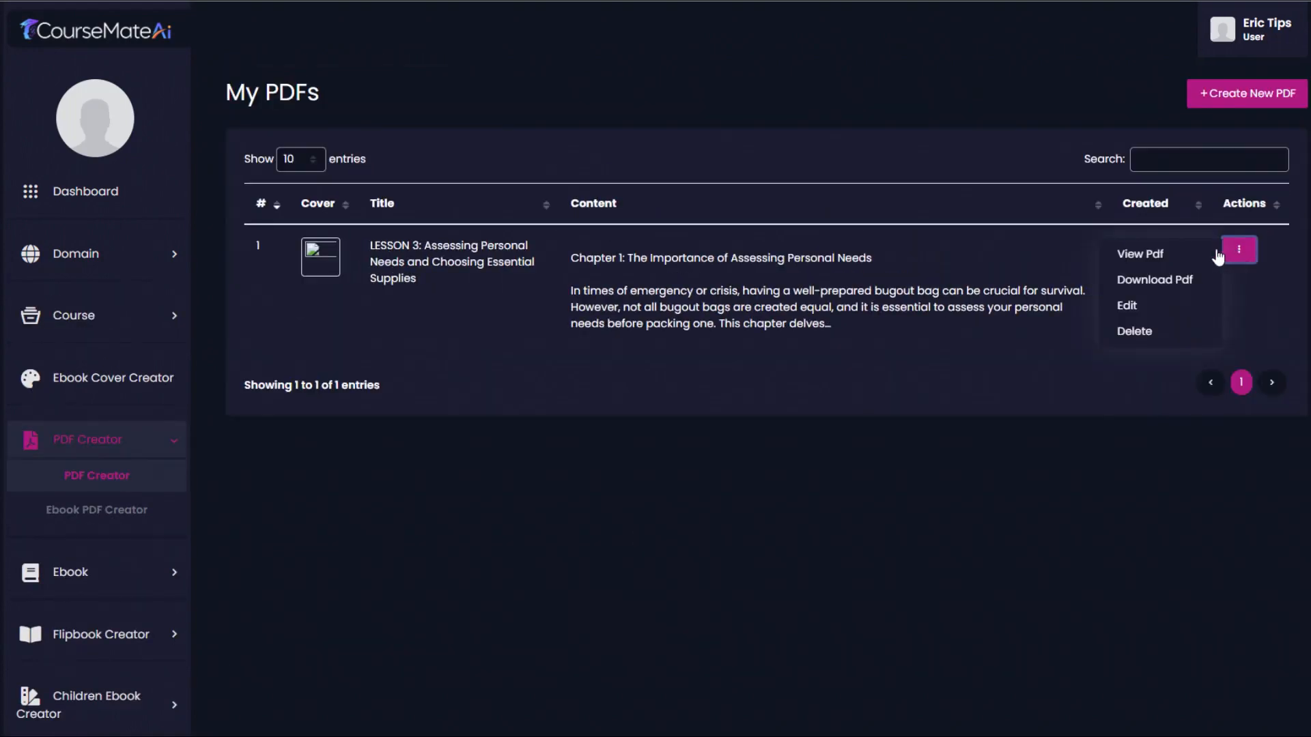
pyautogui.click(1135, 286)
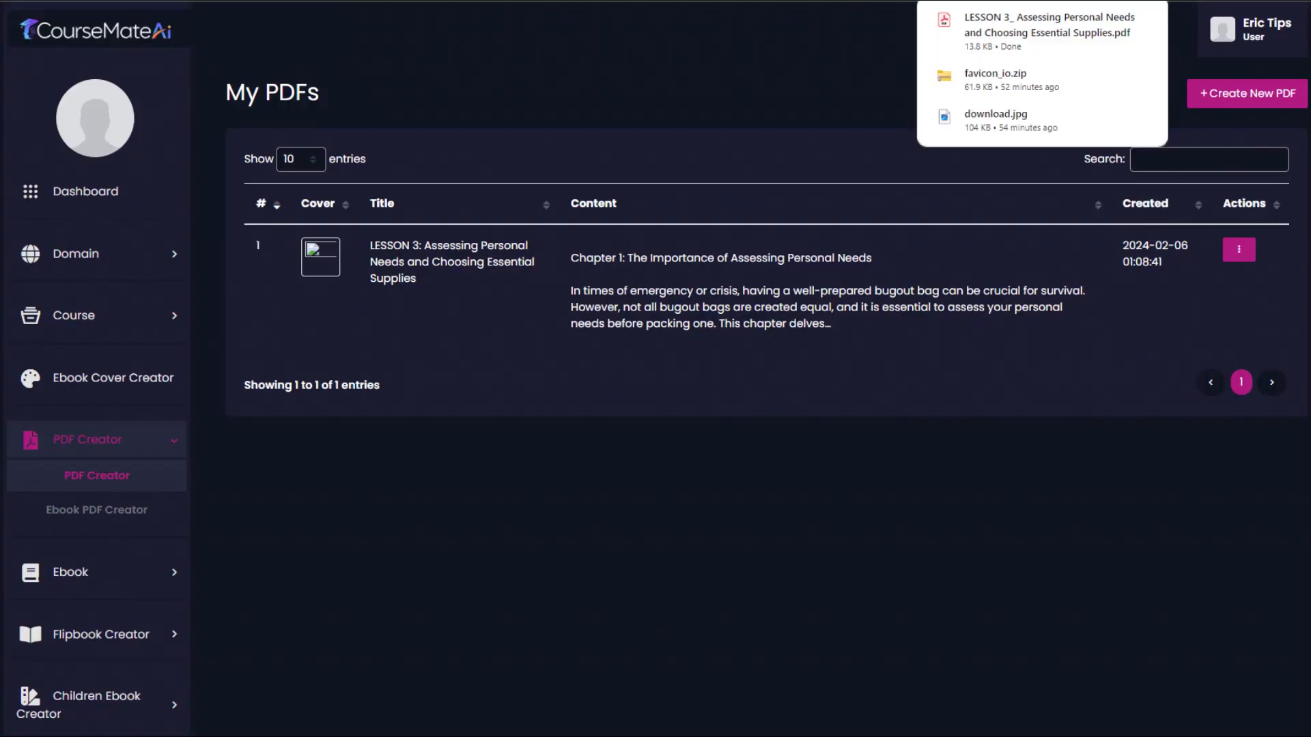
# - Open the curriculum of the "Bugout Master Class: Crafting Your Ultimate Survival Bag" course from the course manager
pyautogui.click(156, 323)
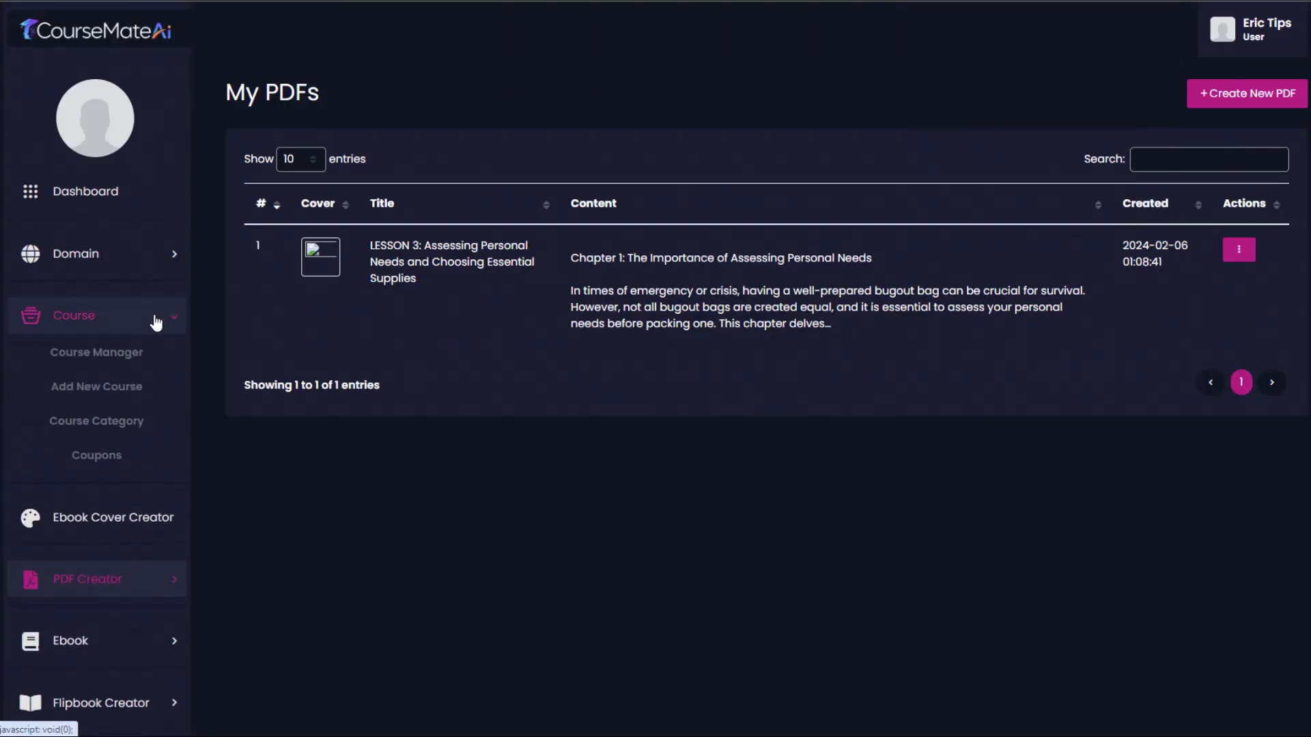
pyautogui.click(124, 353)
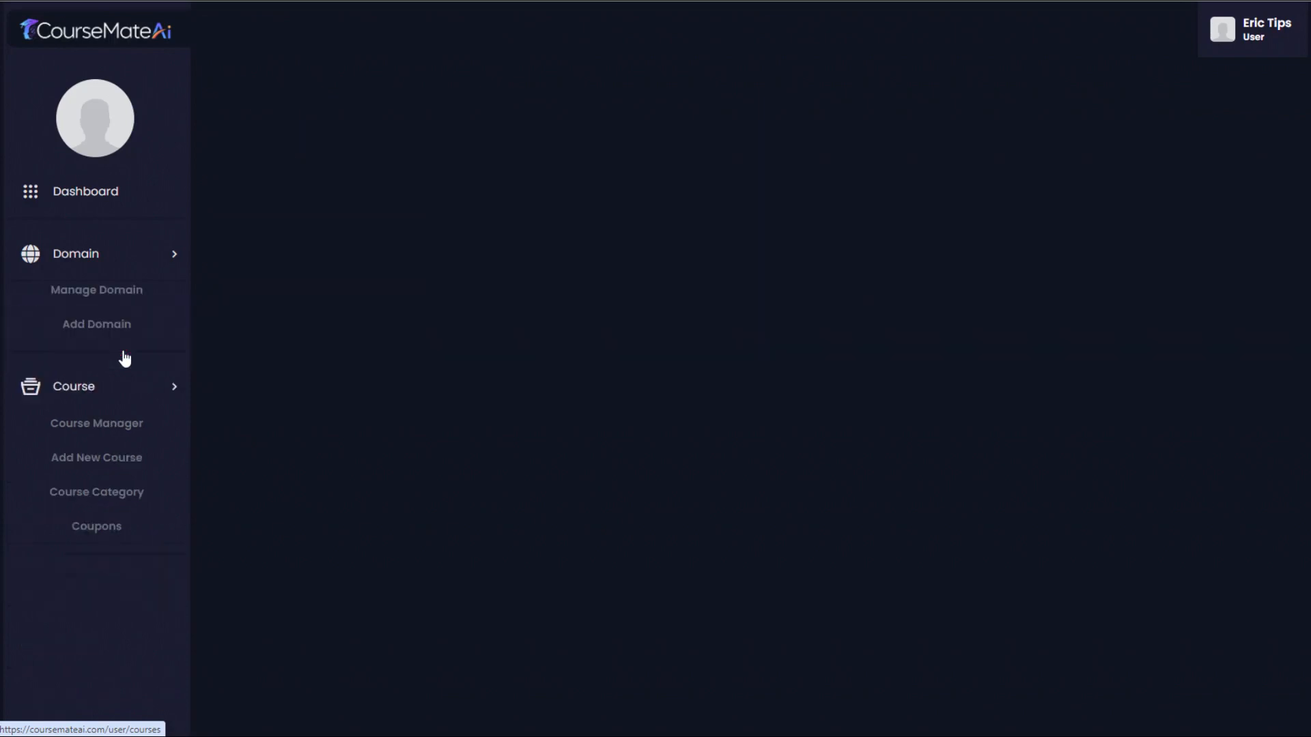
pyautogui.click(409, 565)
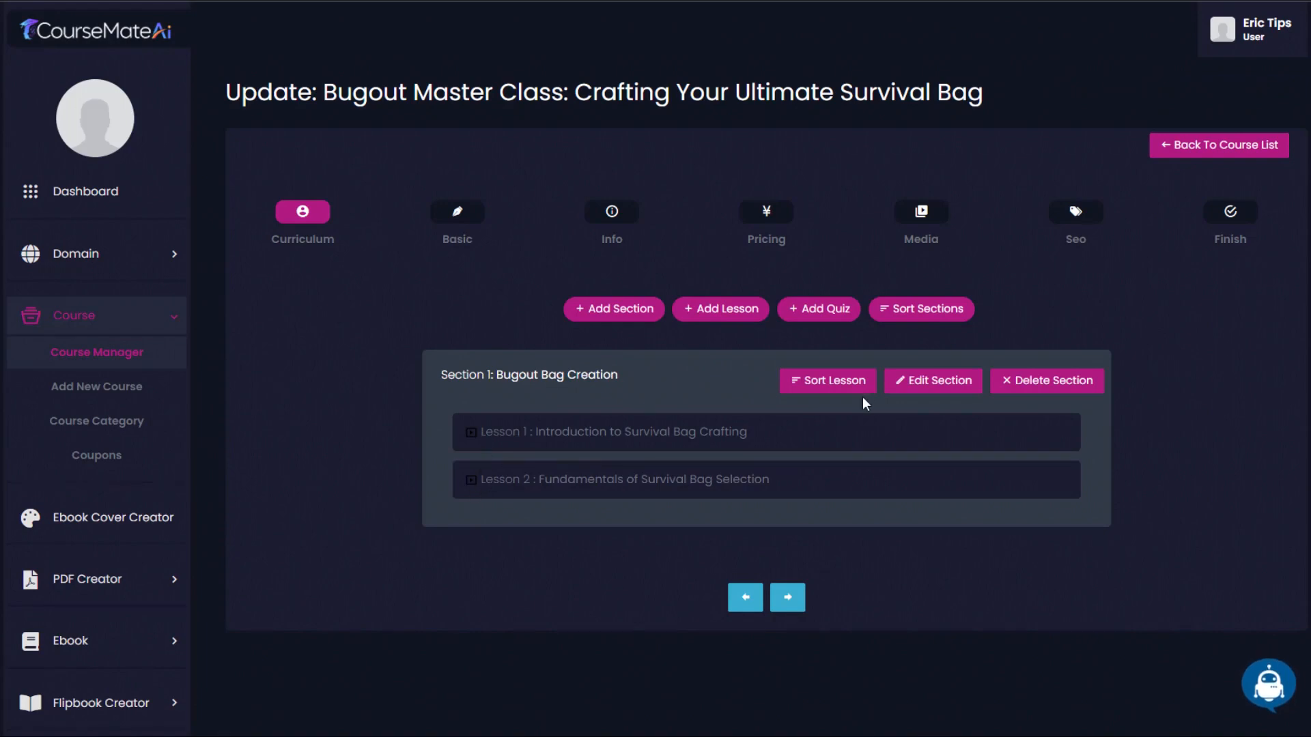
# - Start a new Document File lesson and title it "Assessing Personal Needs and Choosing Essential Supplies"
pyautogui.click(717, 313)
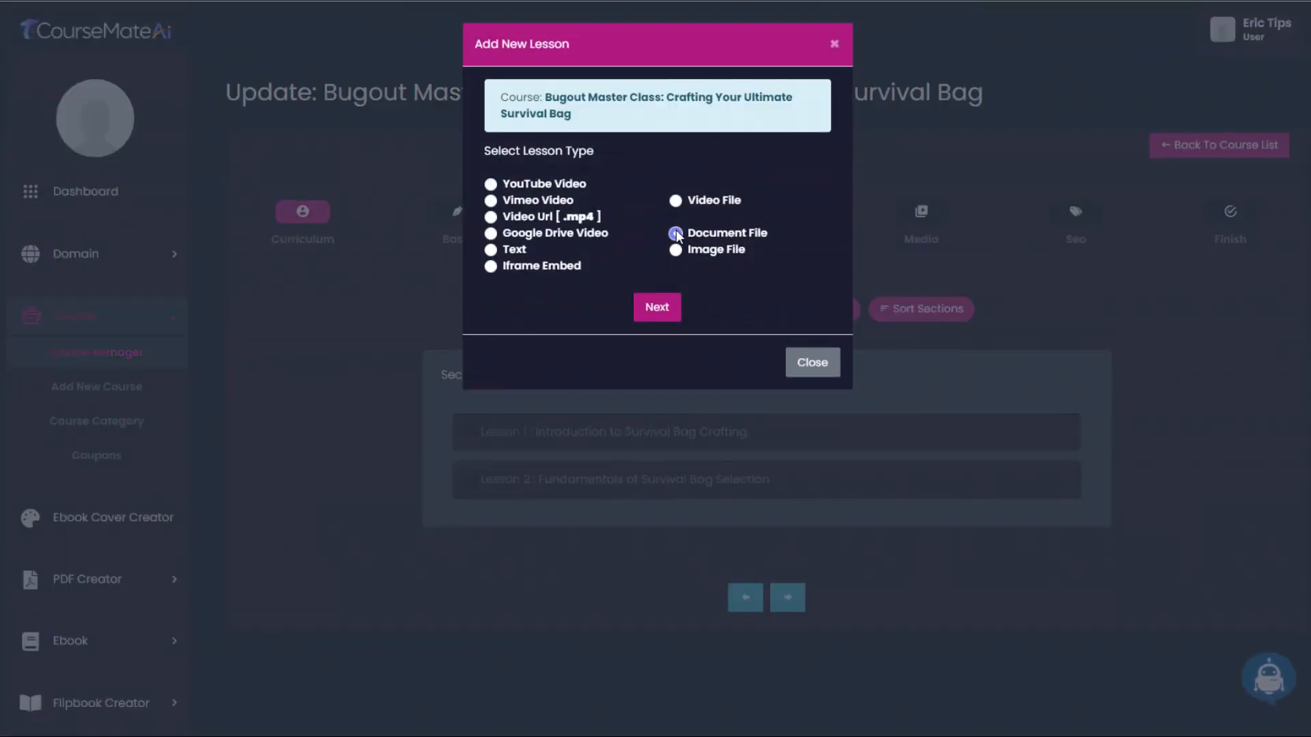
pyautogui.click(656, 308)
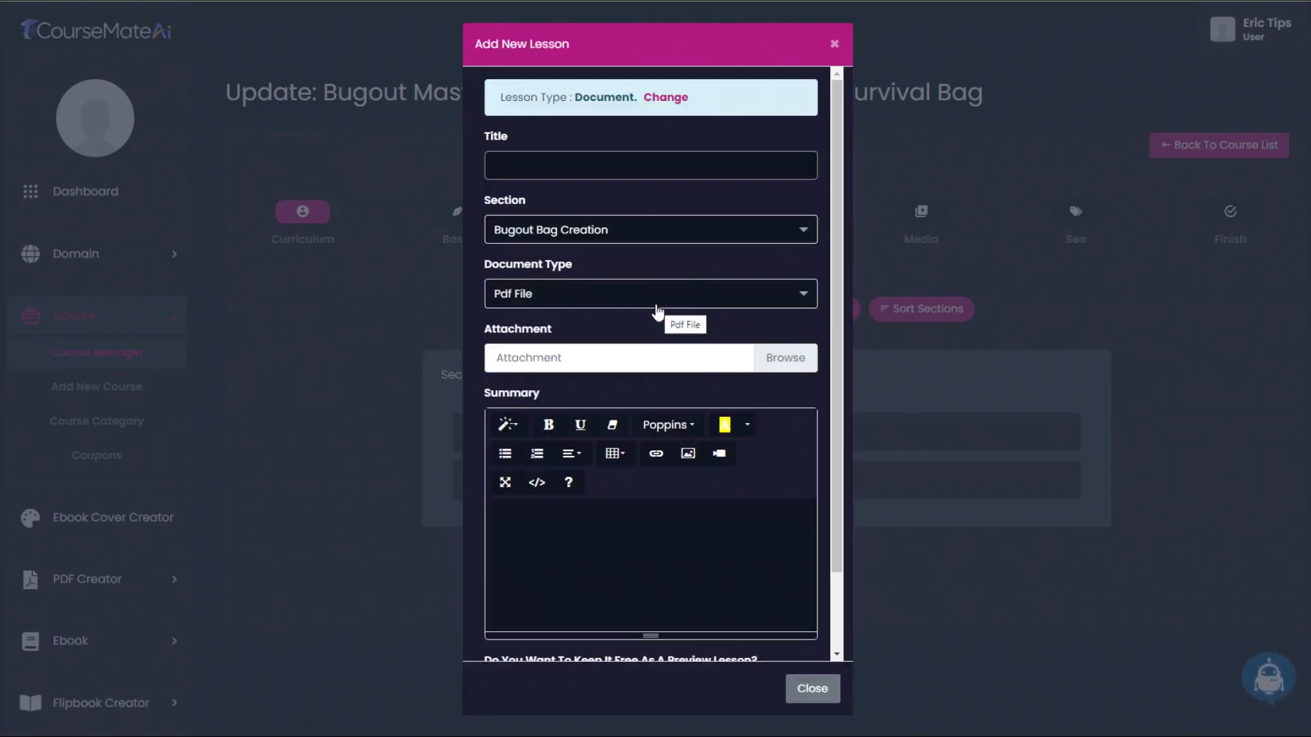
pyautogui.click(528, 175)
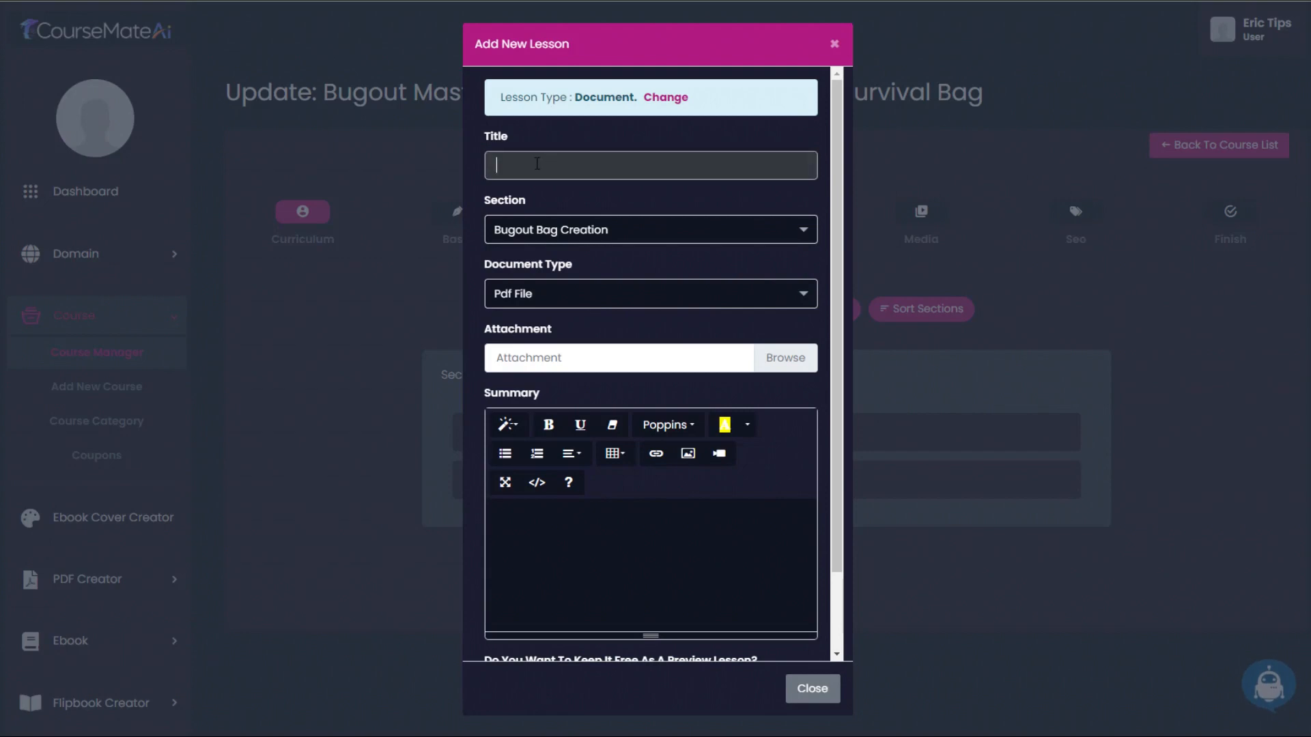
pyautogui.hotkey('ctrl', 'v')
# - Attach the downloaded LESSON 3 PDF to the new lesson and add the lesson to the Bugout Bag Creation section
pyautogui.scroll(-2, 667, 362)
pyautogui.click(783, 270)
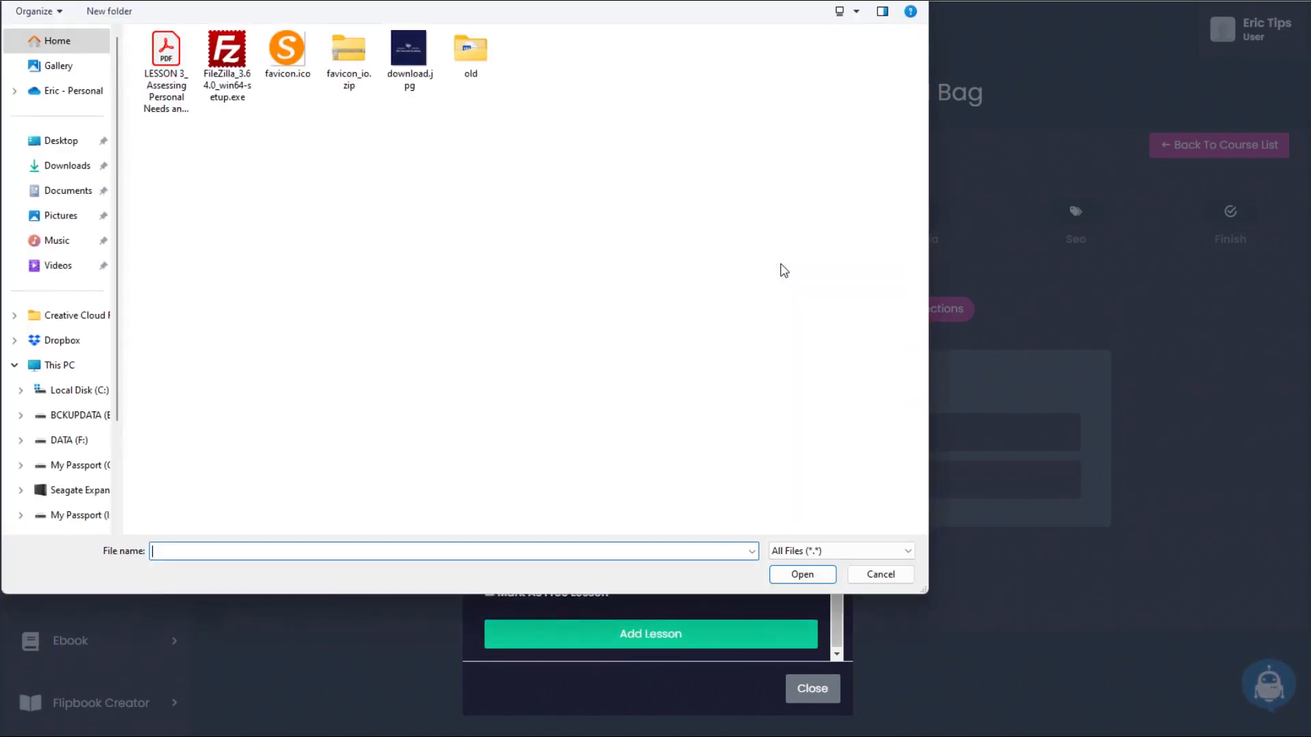
pyautogui.doubleClick(168, 61)
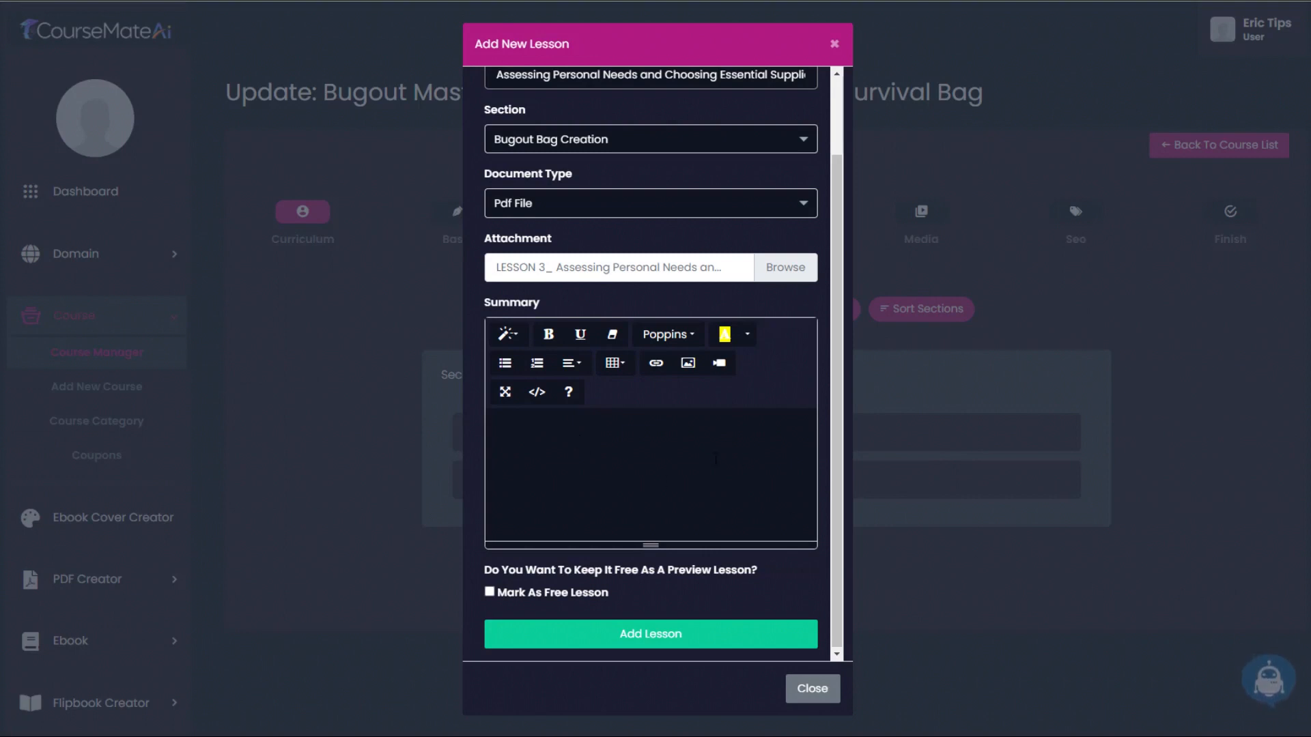
pyautogui.click(656, 640)
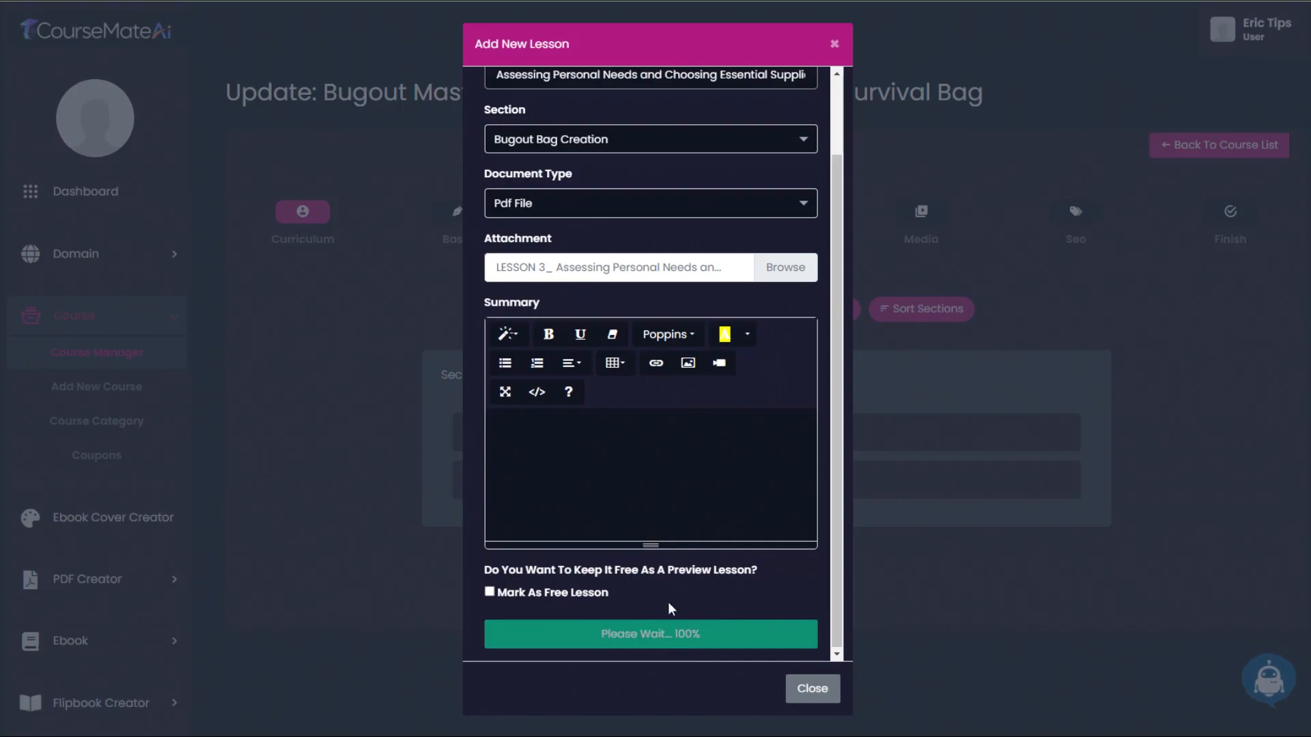
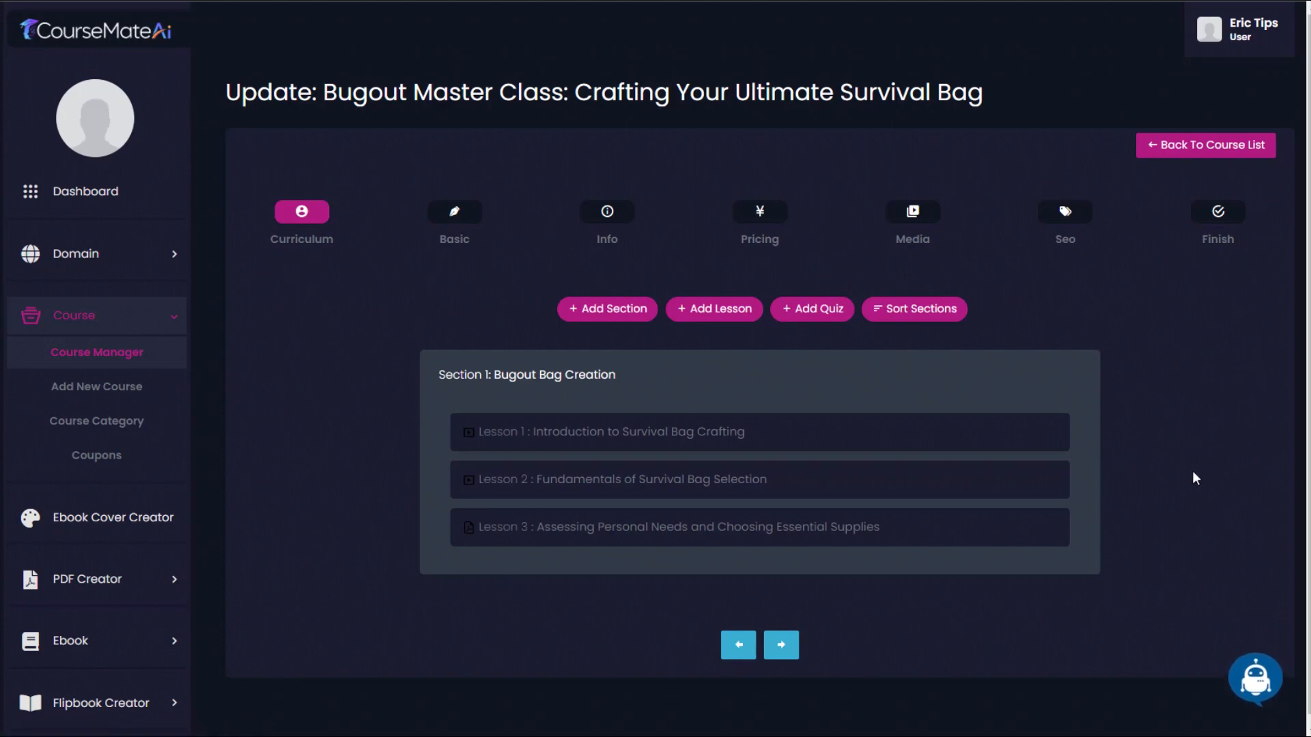
# - Generate English Course Lesson Text with the AI Writer for "LESSON 4: Organizing Your Survival Bag Effectively" and copy the result
pyautogui.scroll(-1, 1183, 513)
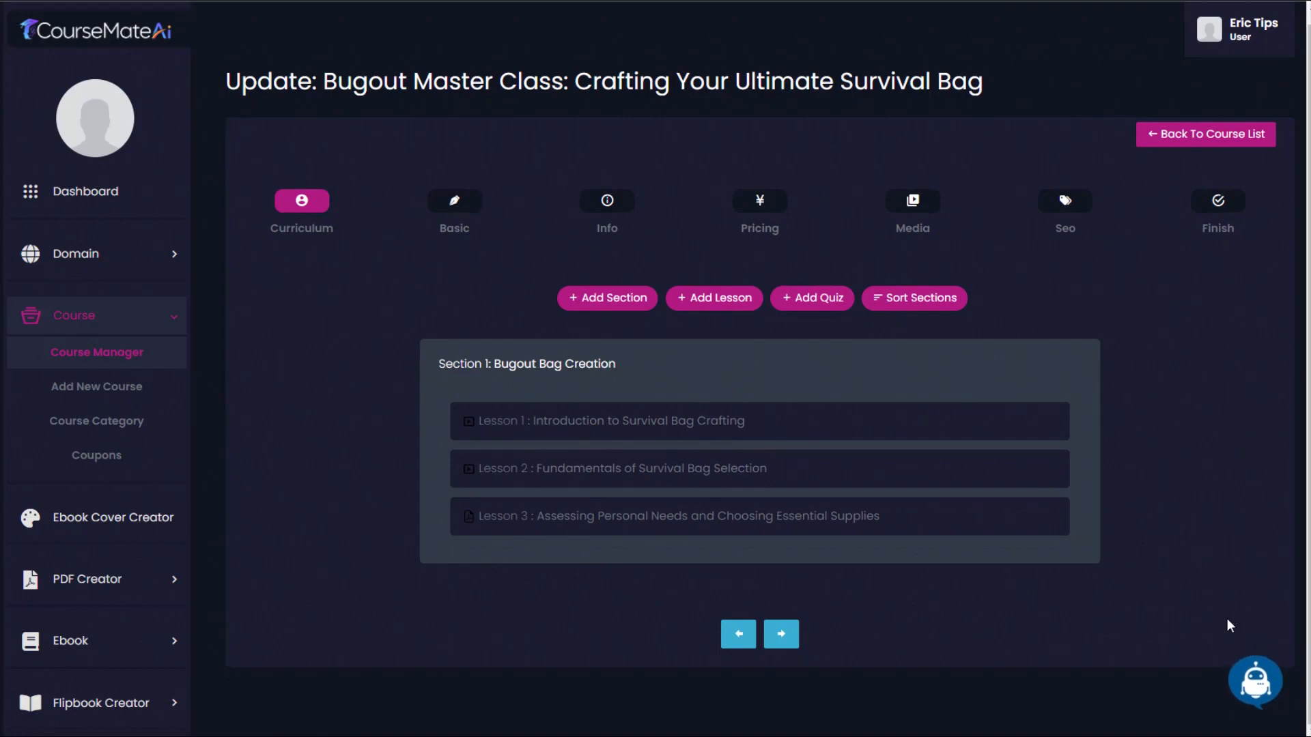
pyautogui.click(1258, 682)
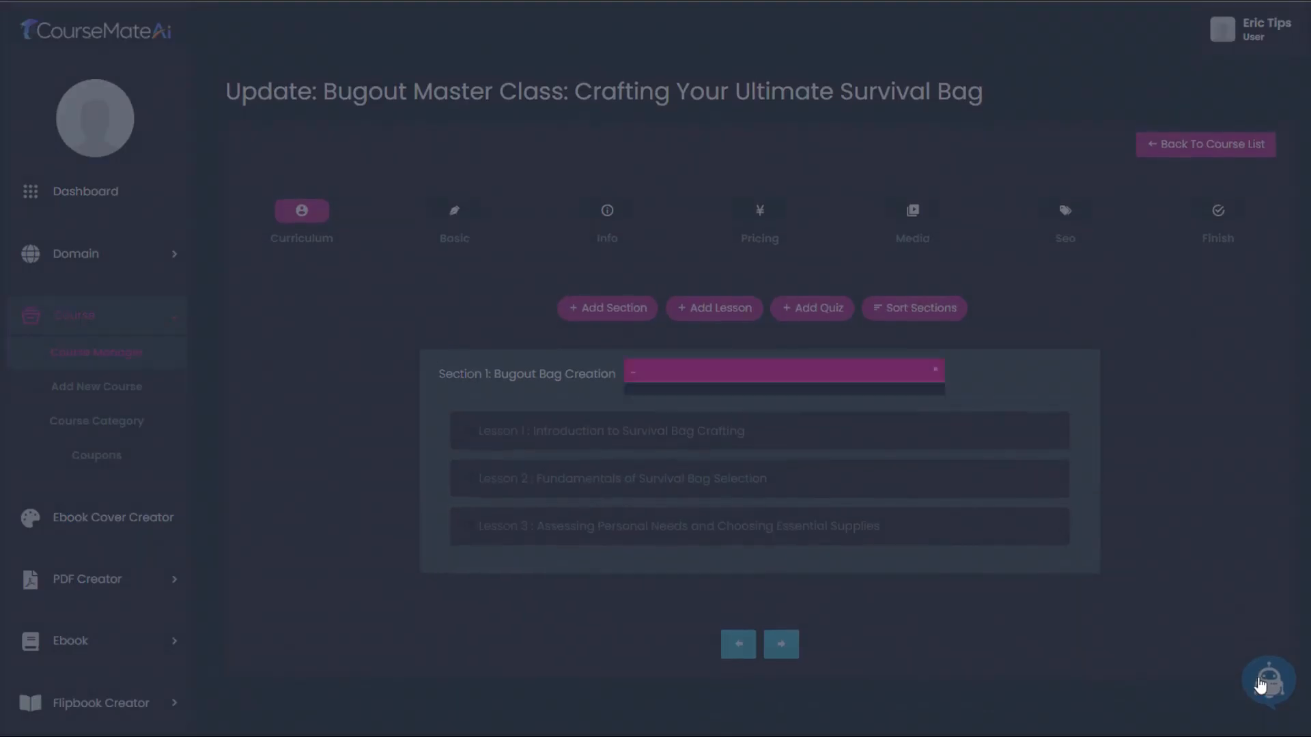
pyautogui.click(463, 145)
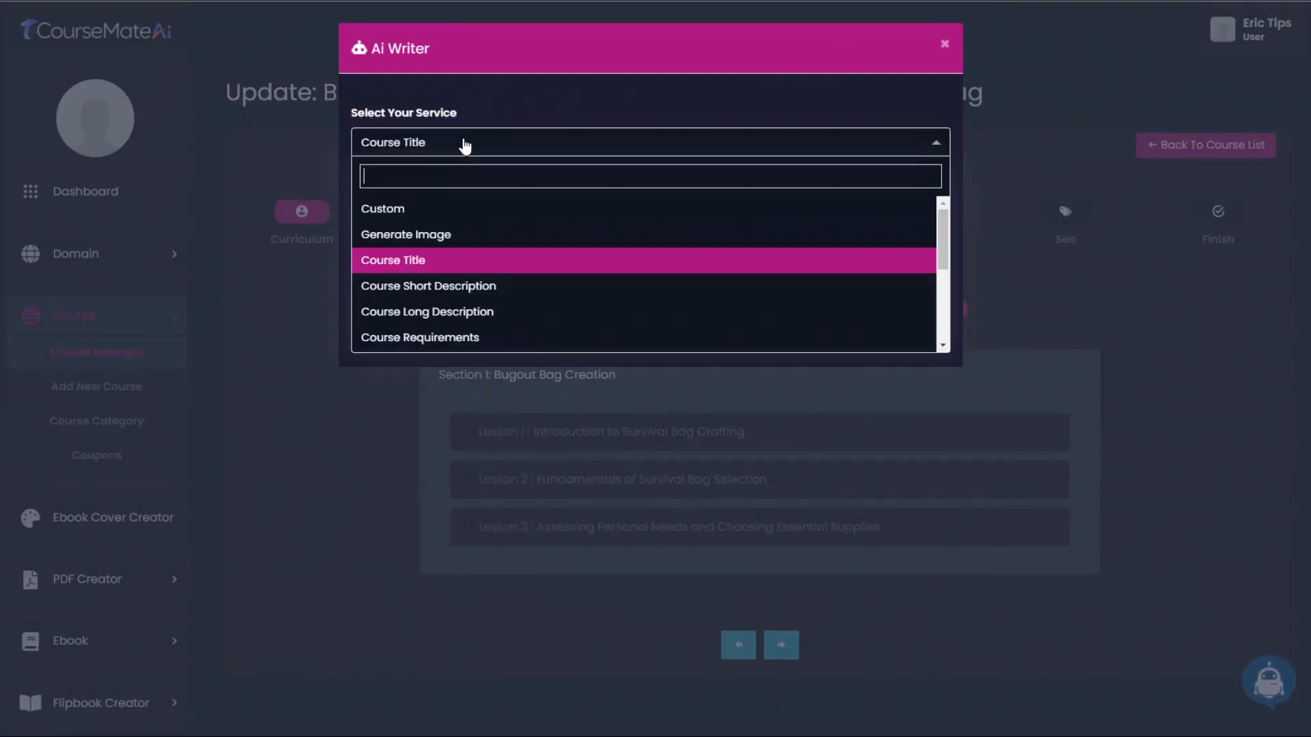
pyautogui.scroll(-3, 460, 235)
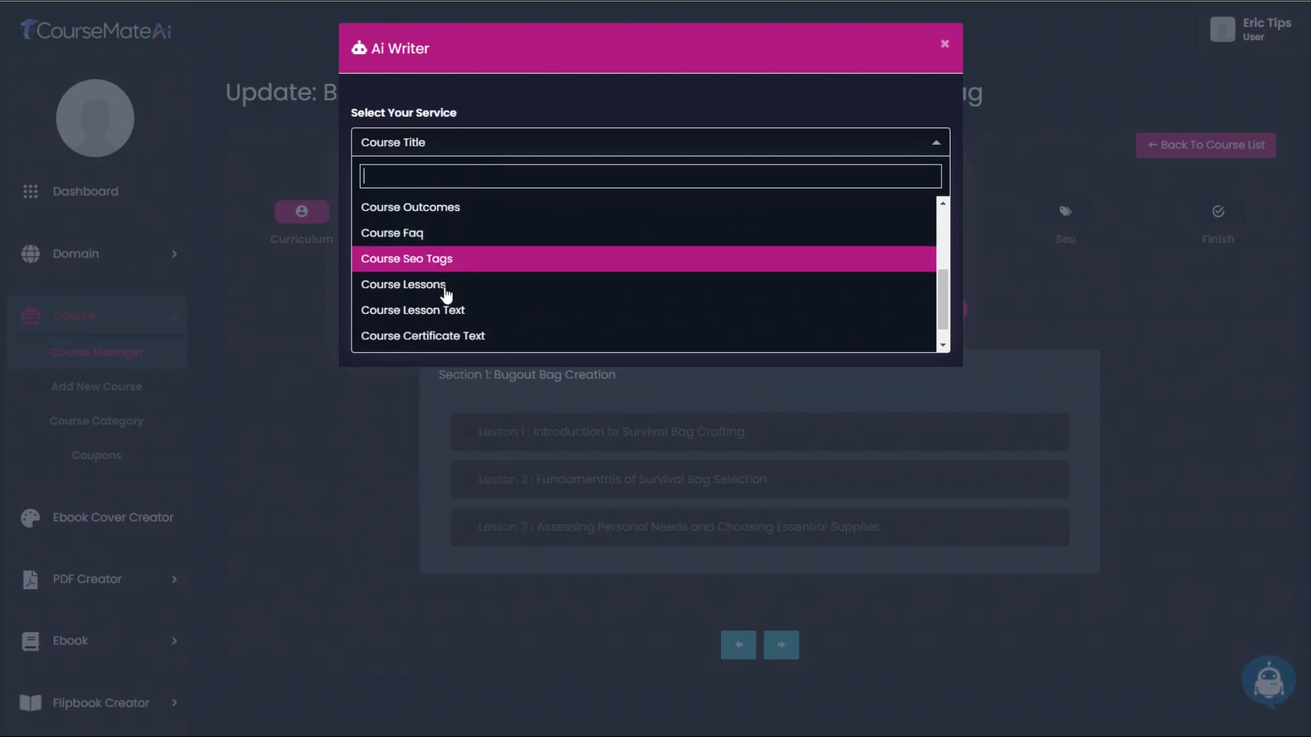
pyautogui.click(444, 311)
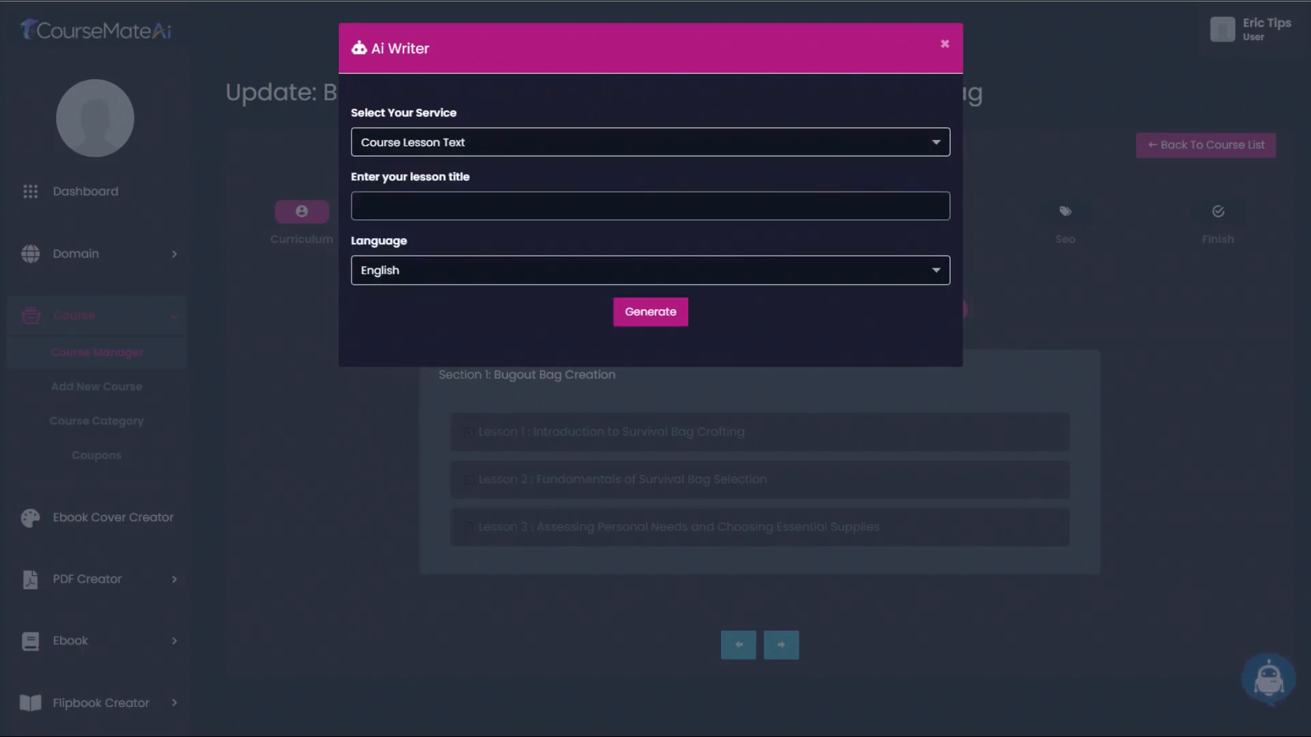
pyautogui.click(410, 212)
pyautogui.write('LESSON 4: Organizing Your Survival Bag Effectively')
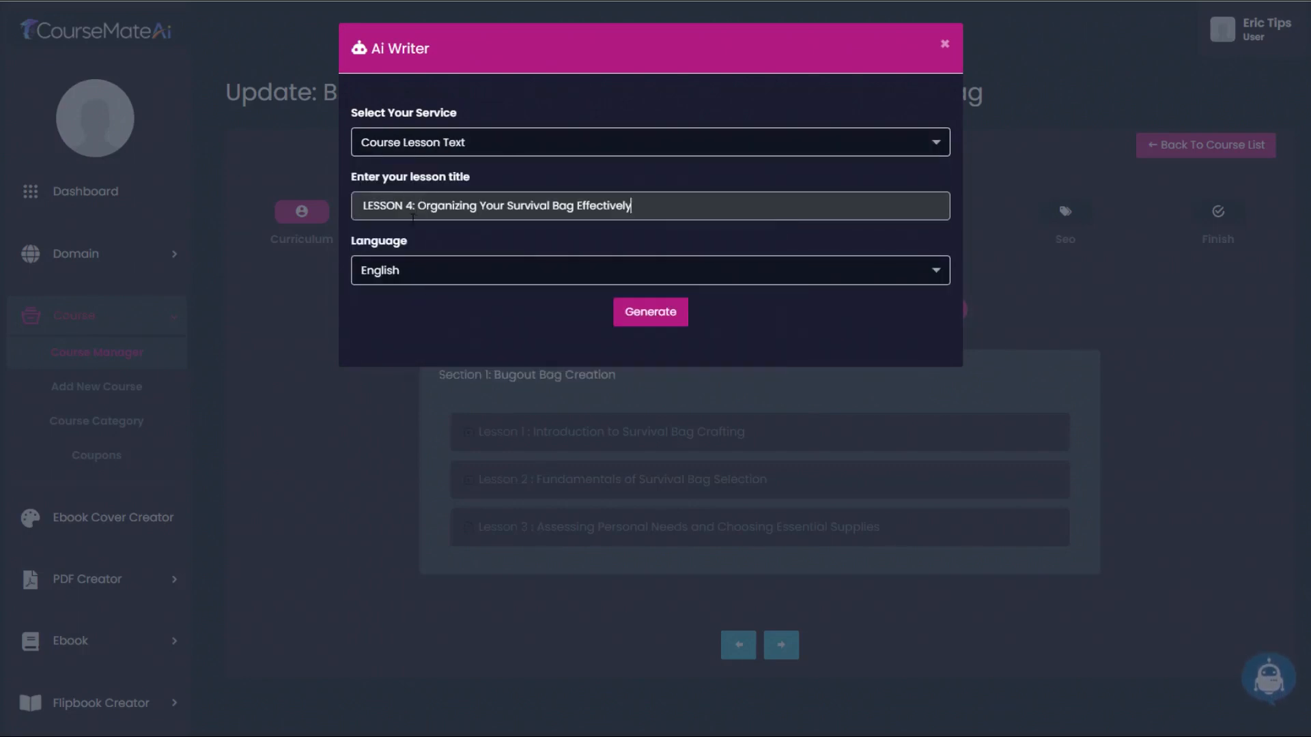
pyautogui.click(659, 312)
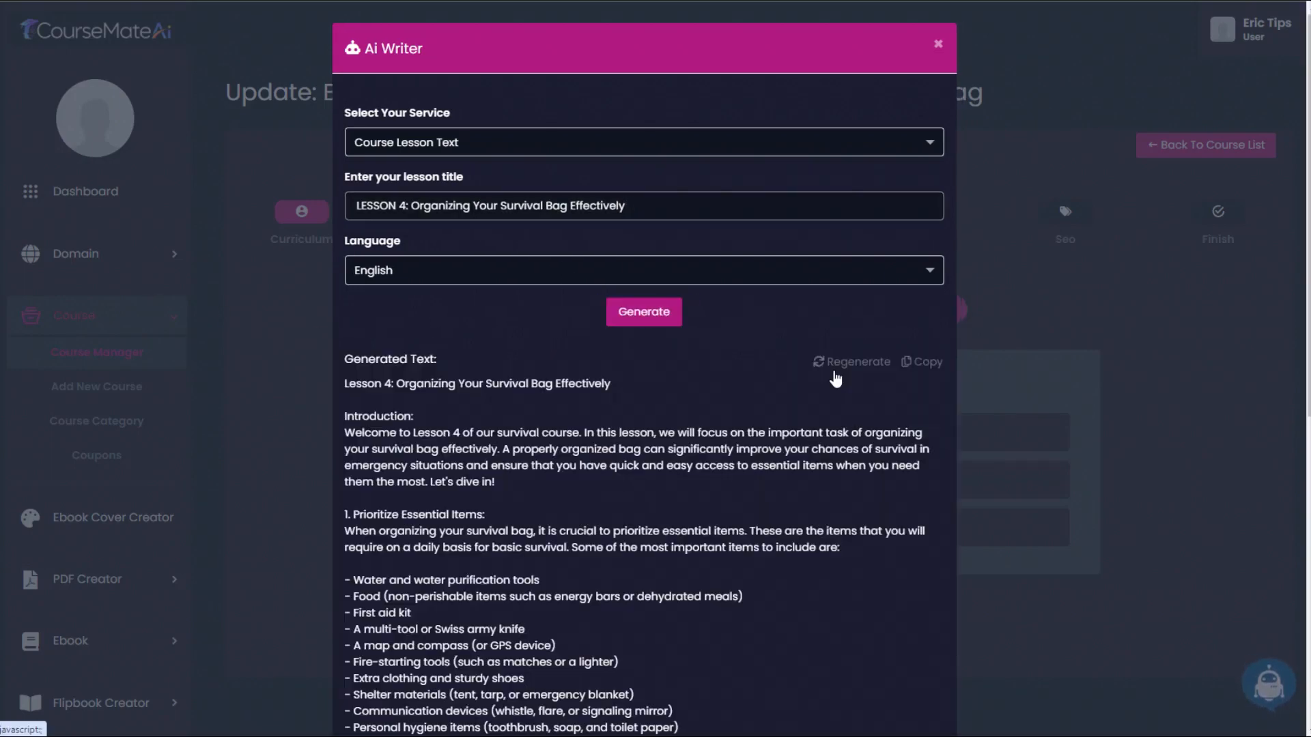
pyautogui.click(925, 367)
pyautogui.click(938, 44)
# - Open the creation form of the Training Video Creator
pyautogui.scroll(-2, 110, 439)
pyautogui.scroll(-2, 109, 436)
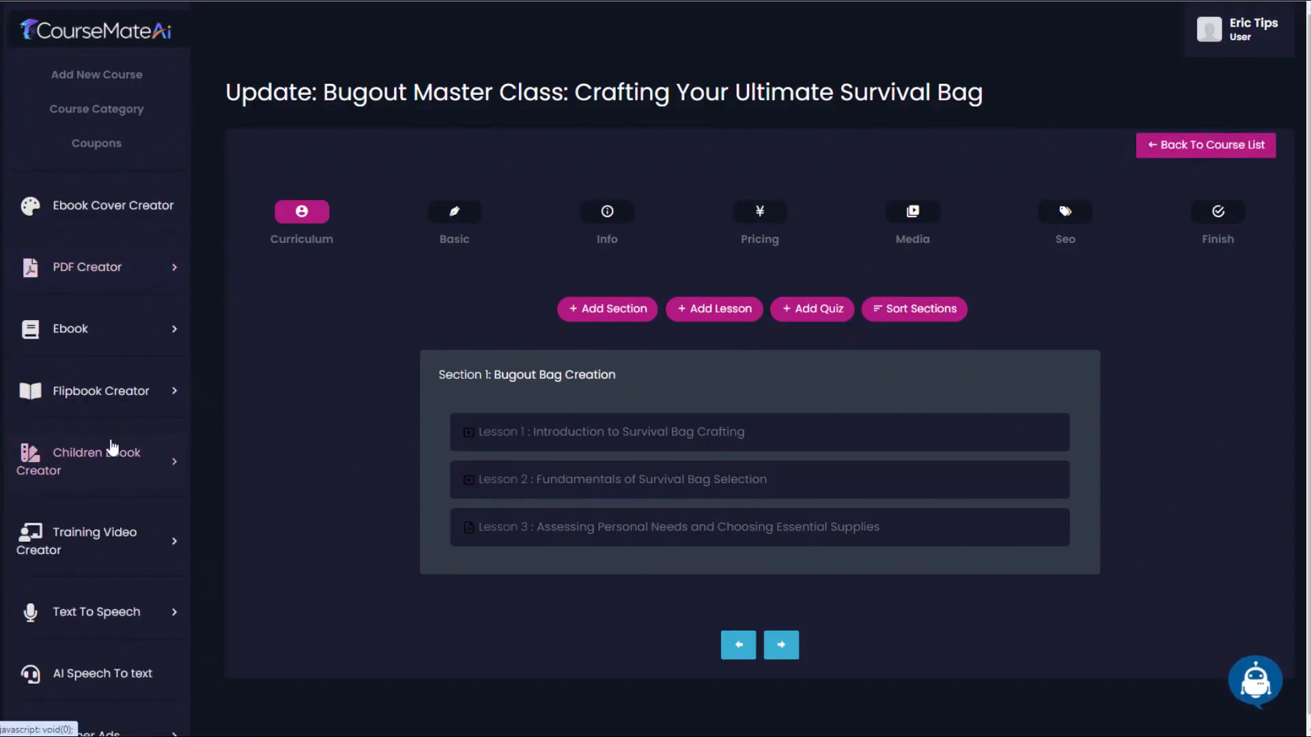
pyautogui.click(146, 541)
pyautogui.scroll(-2, 150, 543)
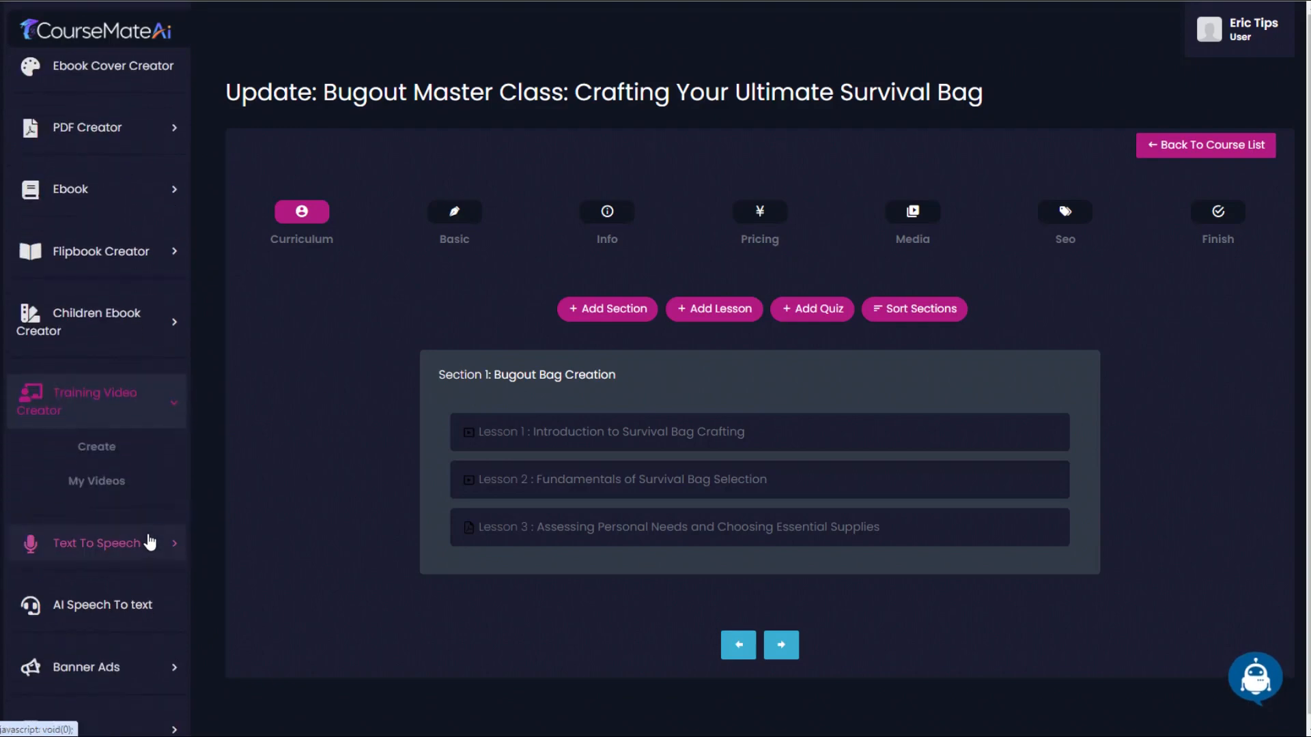
pyautogui.click(100, 446)
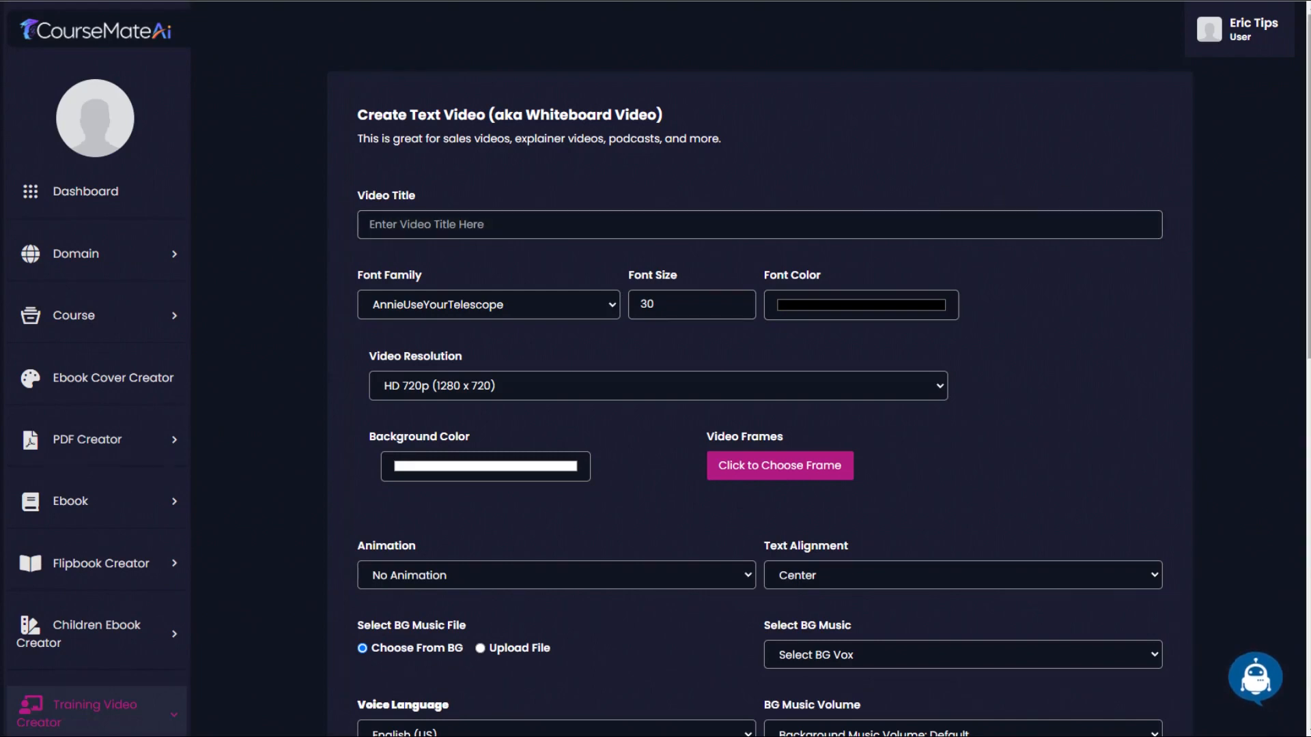
# - Review the text video form's settings, voice list and slide options together with the Lesson 4 script in the Notepad window
pyautogui.scroll(-10, 553, 488)
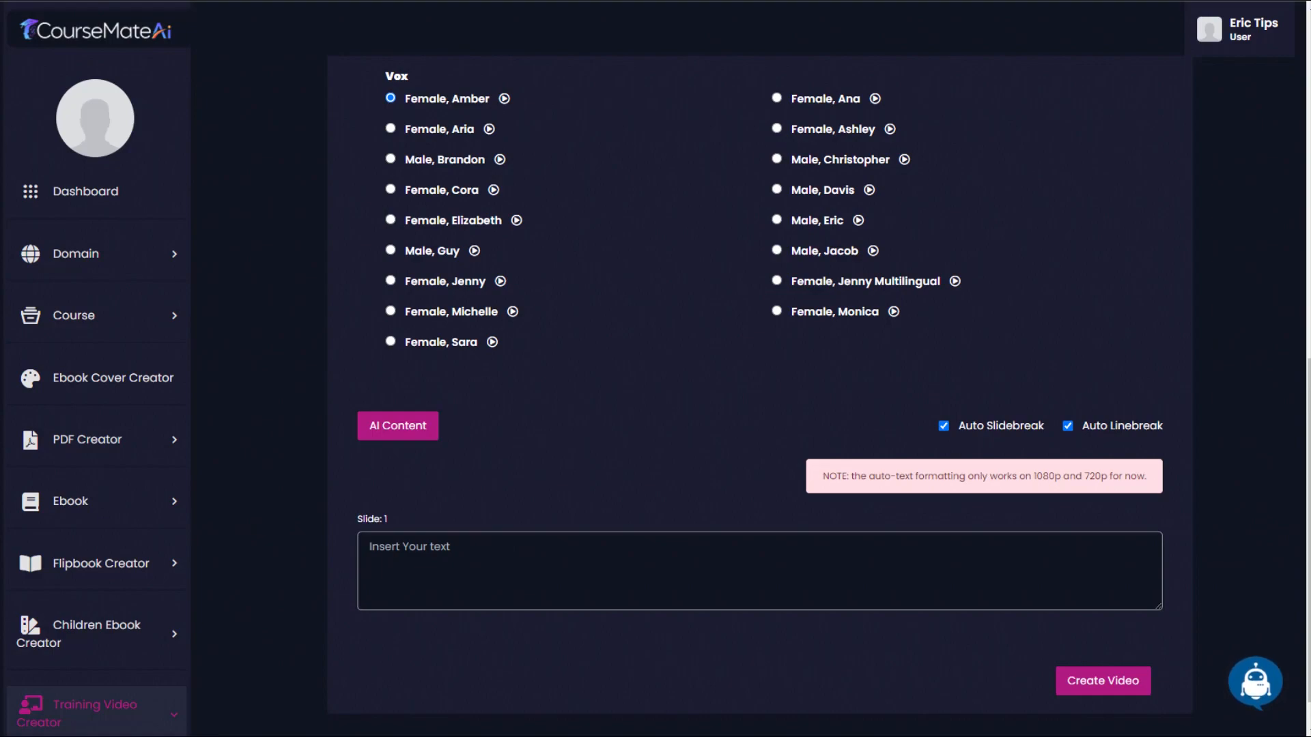
pyautogui.hotkey('alt', 'Tab')
pyautogui.moveTo(491, 81); pyautogui.dragTo(612, 122)
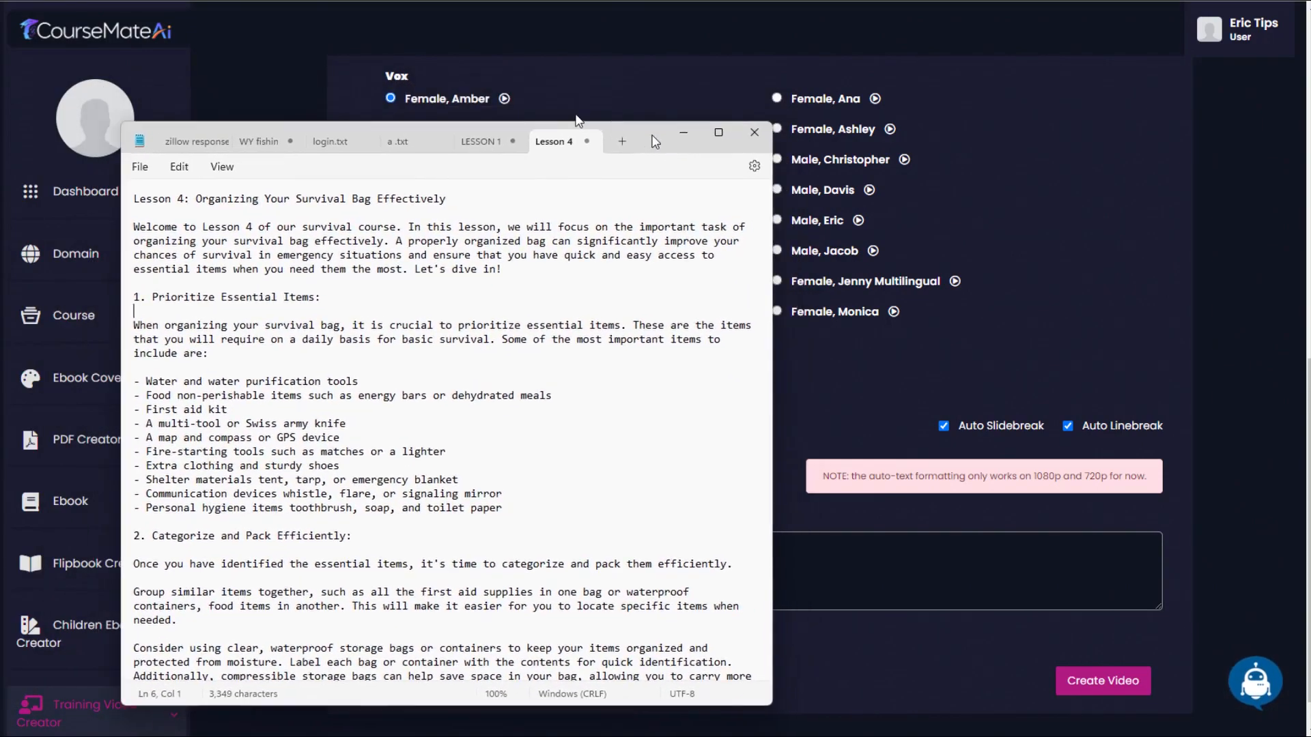
pyautogui.hotkey('alt', 'Tab')
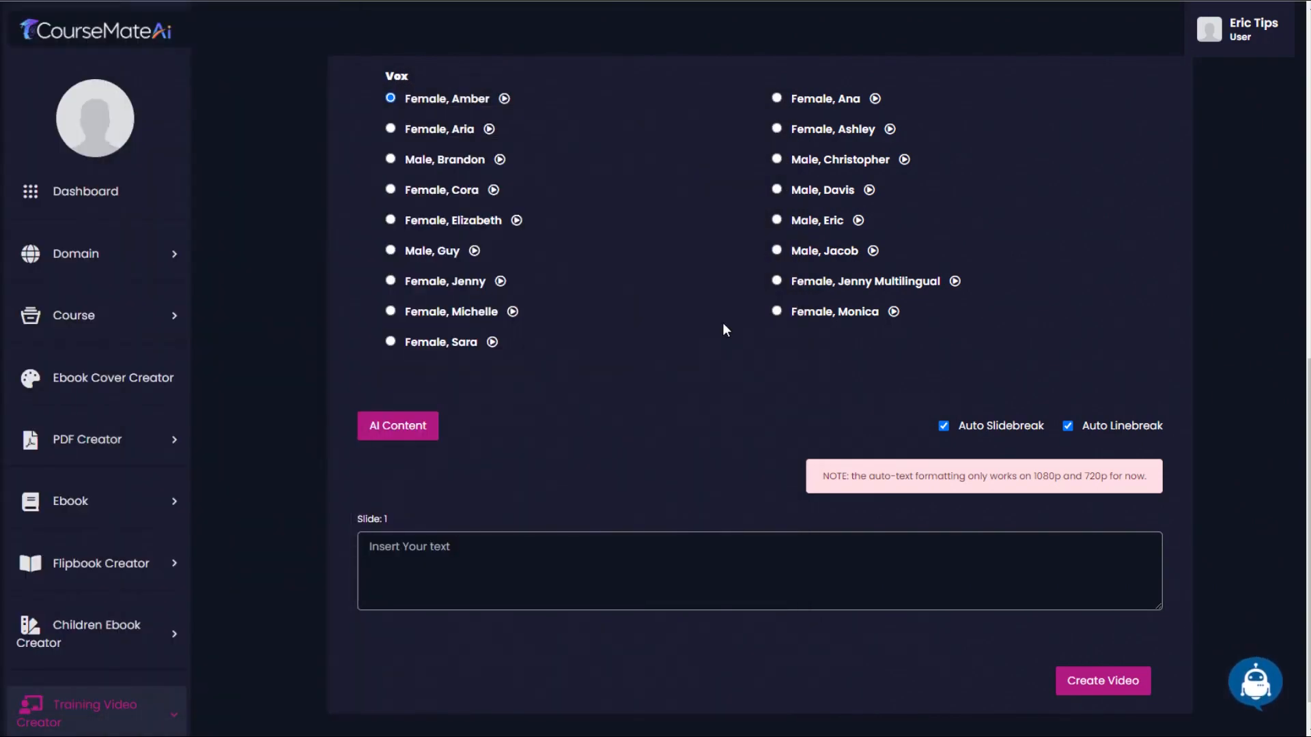
pyautogui.scroll(-1, 683, 406)
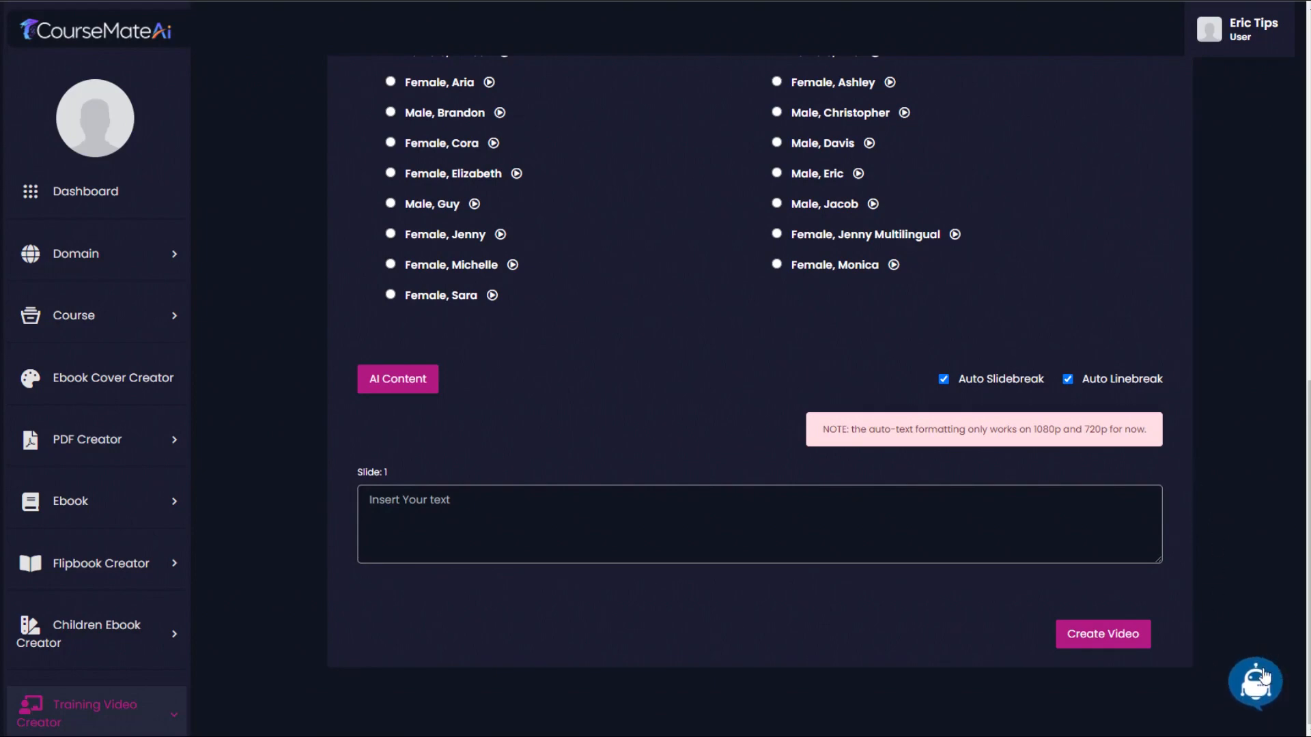
pyautogui.scroll(4, 1228, 532)
pyautogui.scroll(-4, 1226, 529)
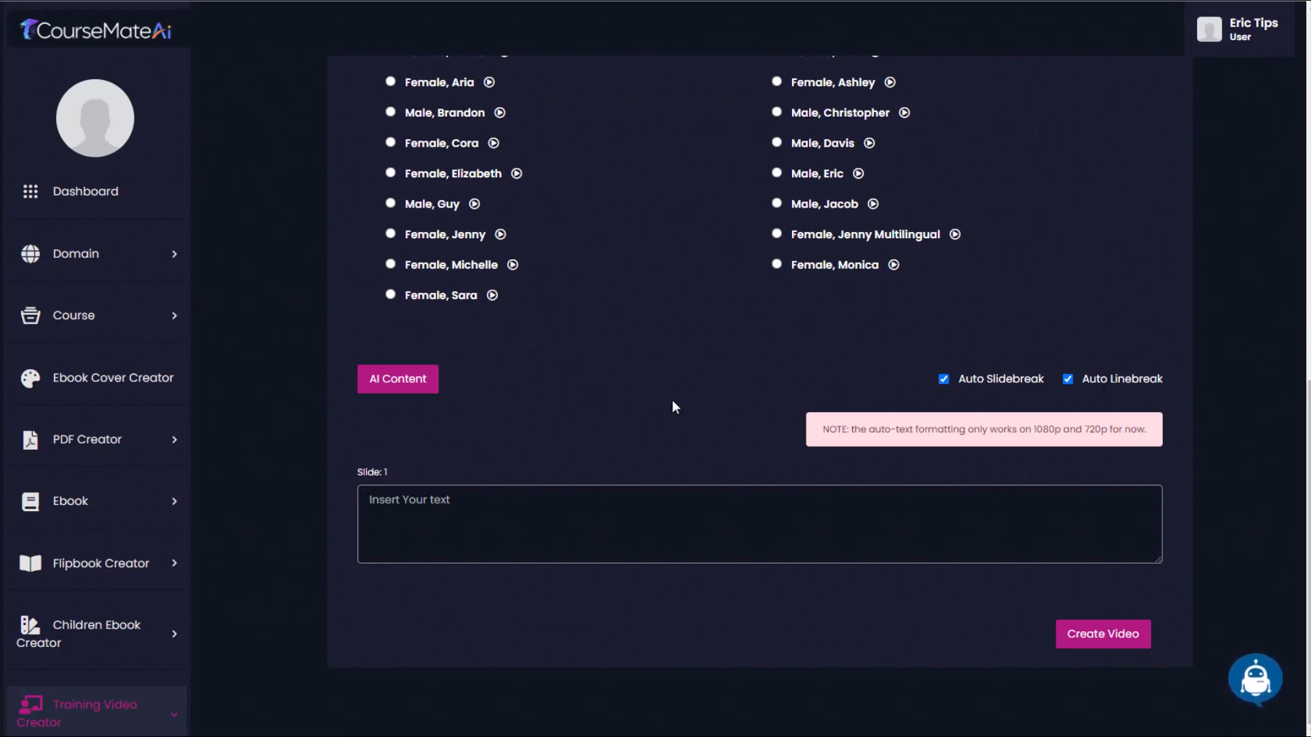
pyautogui.hotkey('alt', 'Tab')
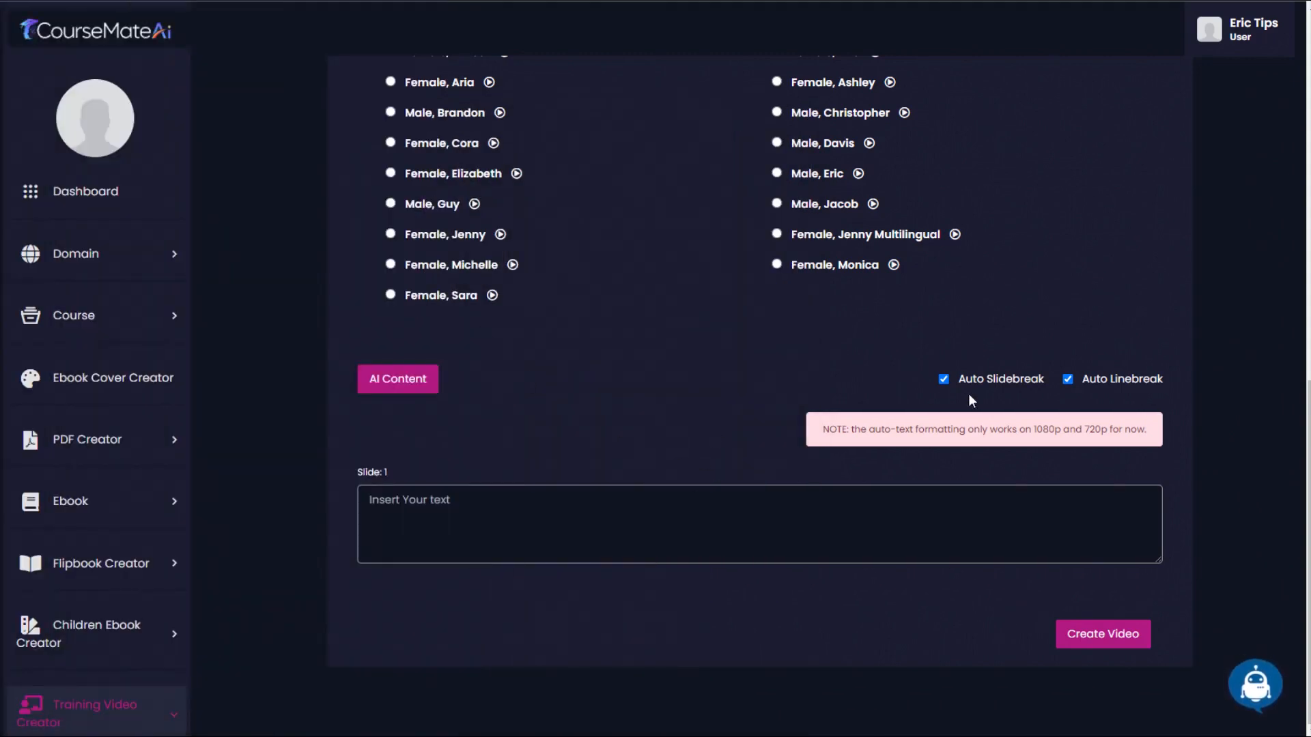
# - Turn off Auto Slidebreak and Auto Linebreak for the video's slide text
pyautogui.click(943, 380)
pyautogui.click(1068, 380)
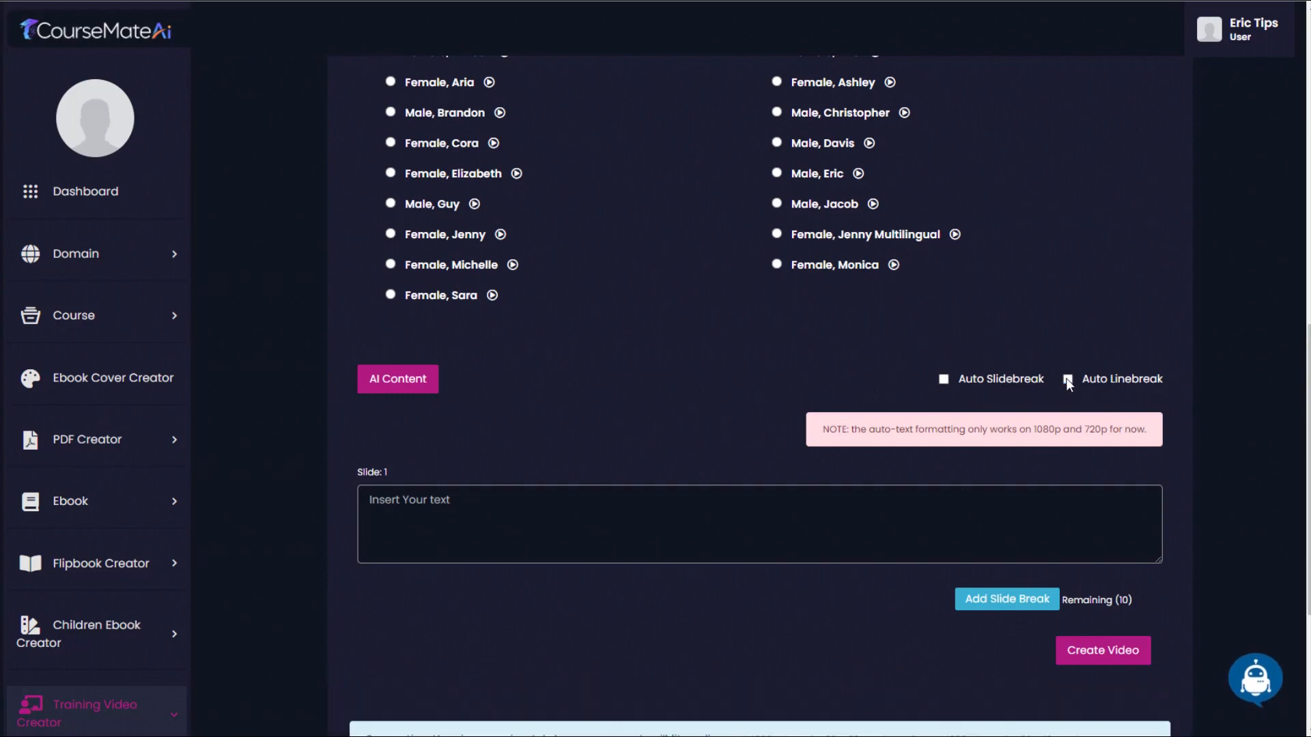
pyautogui.scroll(-4, 729, 425)
pyautogui.scroll(3, 727, 419)
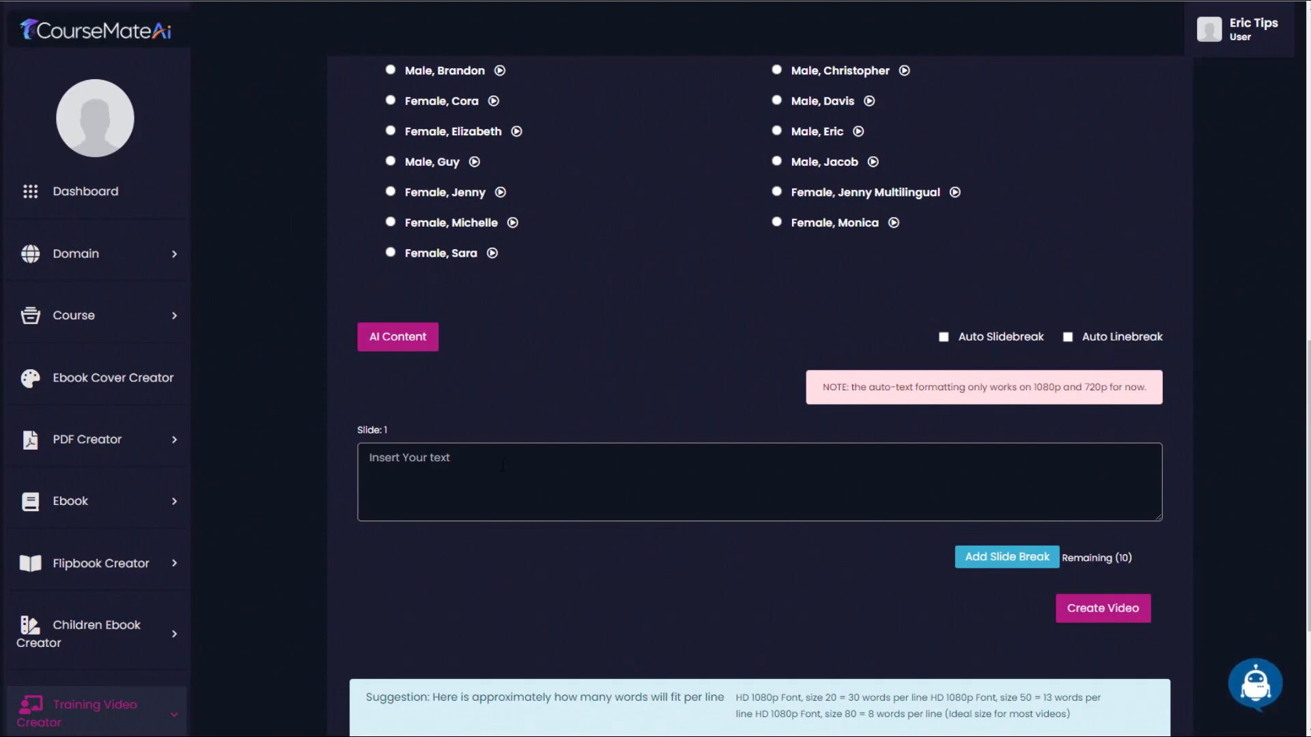
# - Paste the "Prioritize Essential Items" passage into slide 1 and remove its sentence about items required on a daily basis for basic survival
pyautogui.click(796, 511)
pyautogui.hotkey('ctrl', 'v')
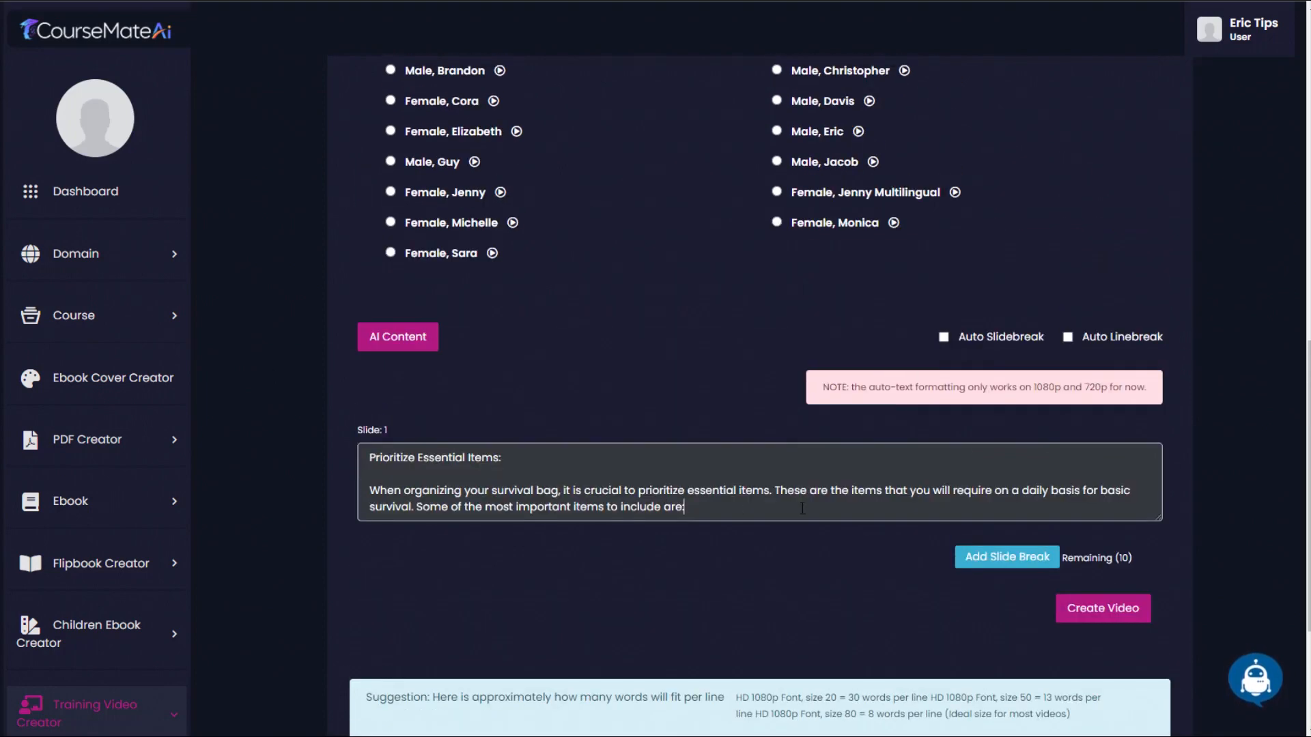
pyautogui.moveTo(776, 490); pyautogui.dragTo(416, 507)
pyautogui.press('BackSpace')
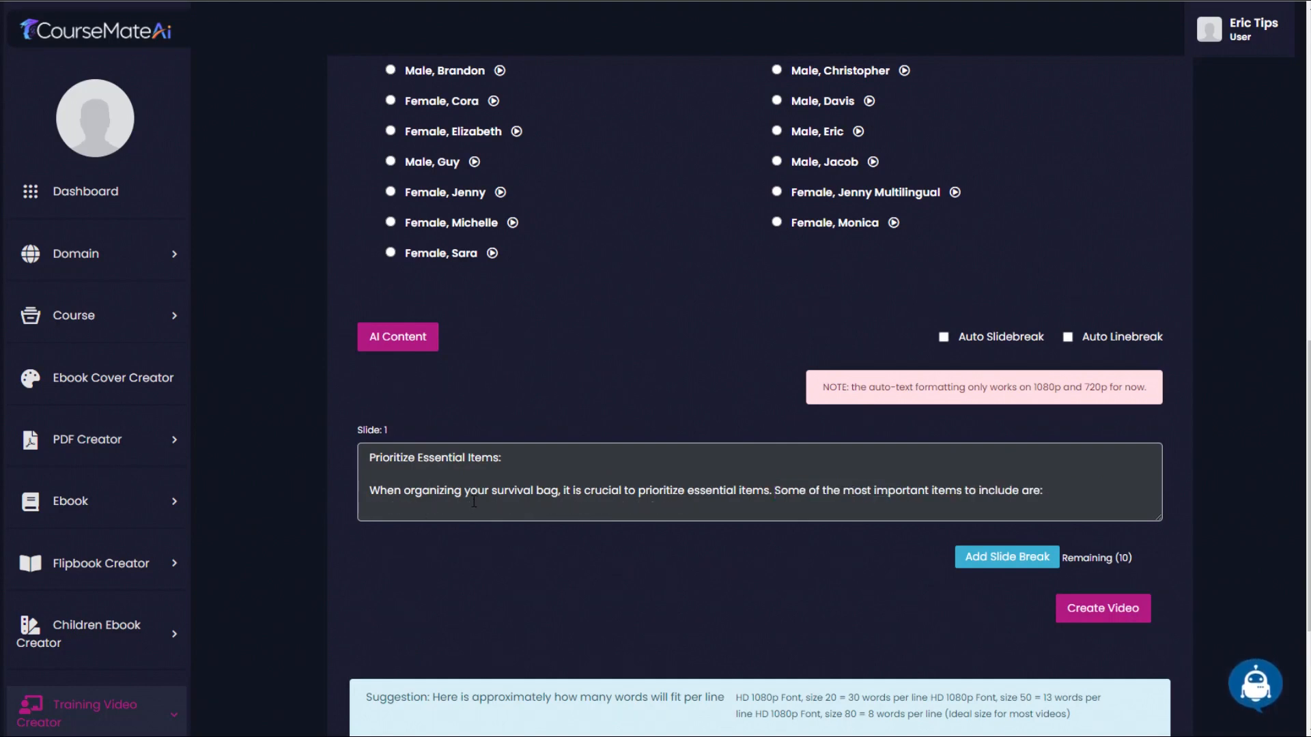
# - Add slide 2 and paste the essentials list from water and water purification tools through a map and compass or GPS device
pyautogui.click(1051, 563)
pyautogui.scroll(-3, 621, 572)
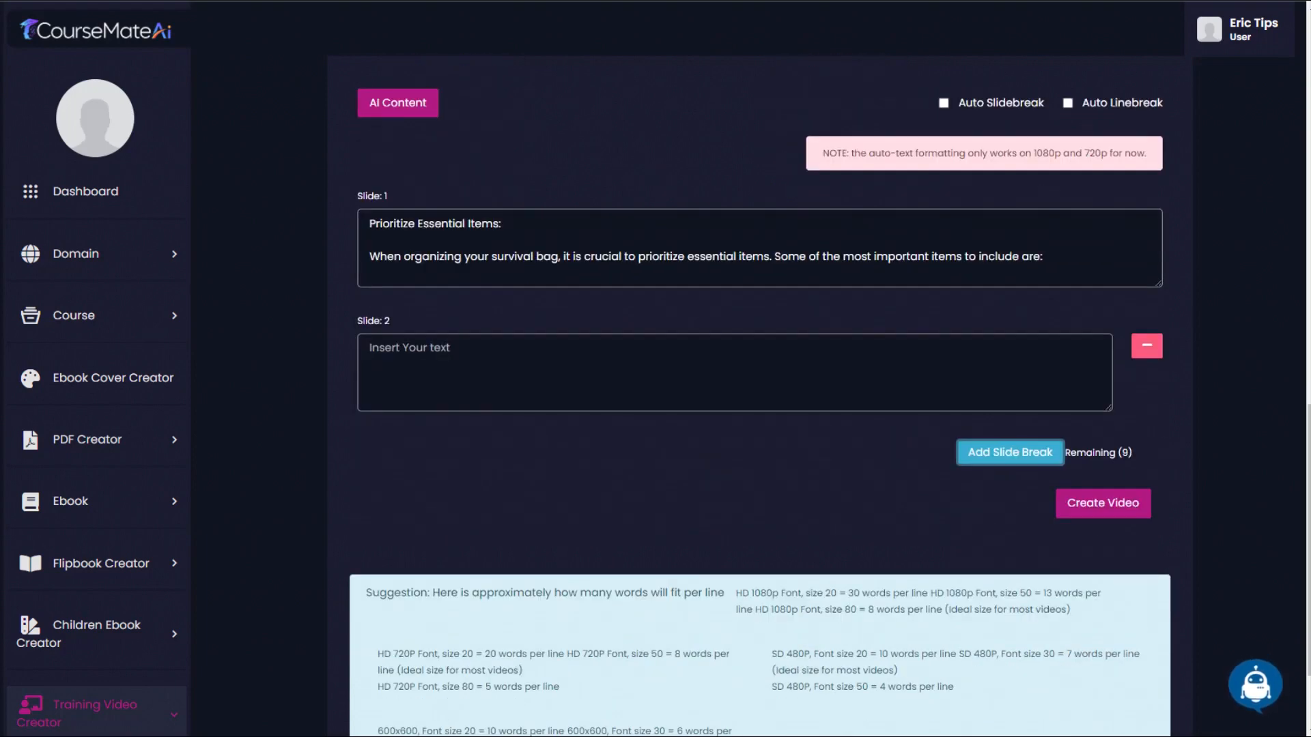
pyautogui.click(439, 377)
pyautogui.hotkey('ctrl', 'v')
pyautogui.scroll(2, 507, 383)
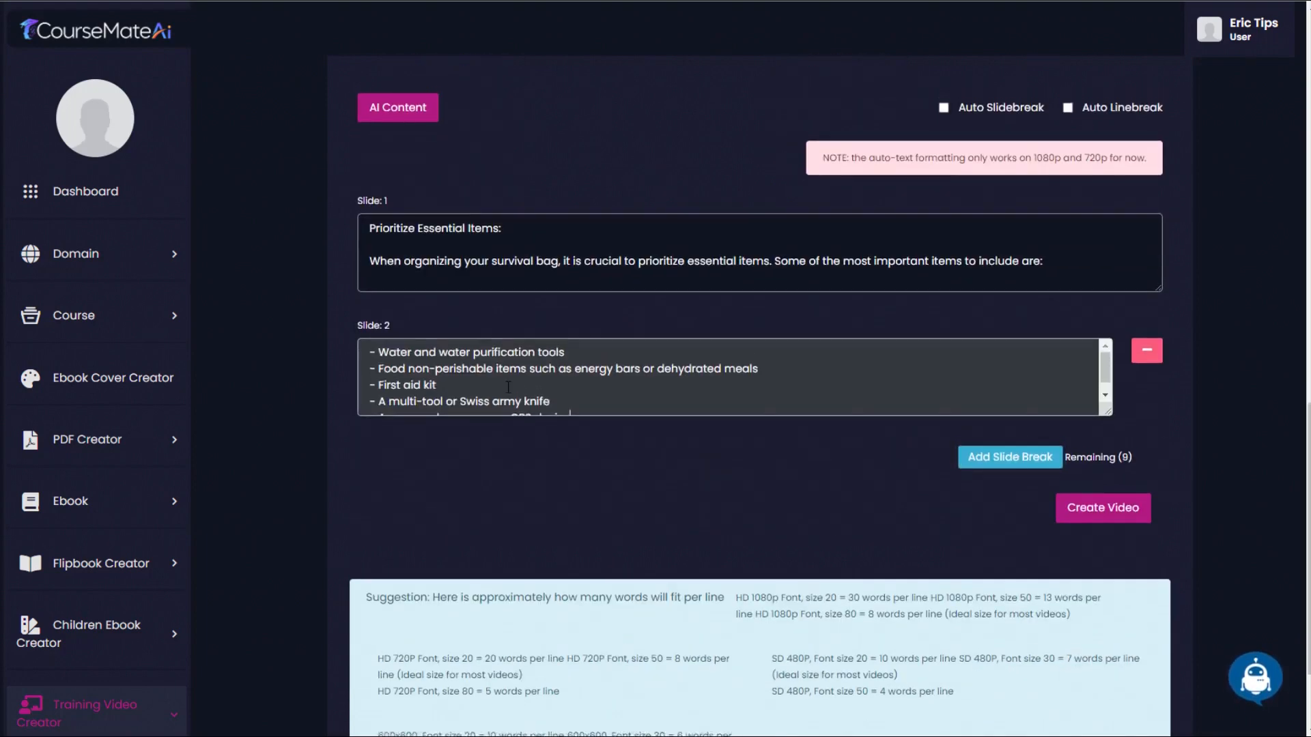
pyautogui.scroll(-1, 580, 436)
# - Add slide 3 with the passage on categorizing and packing efficiently, and slide 4 with the sentence on clear, waterproof storage bags
pyautogui.click(1010, 530)
pyautogui.scroll(-2, 875, 535)
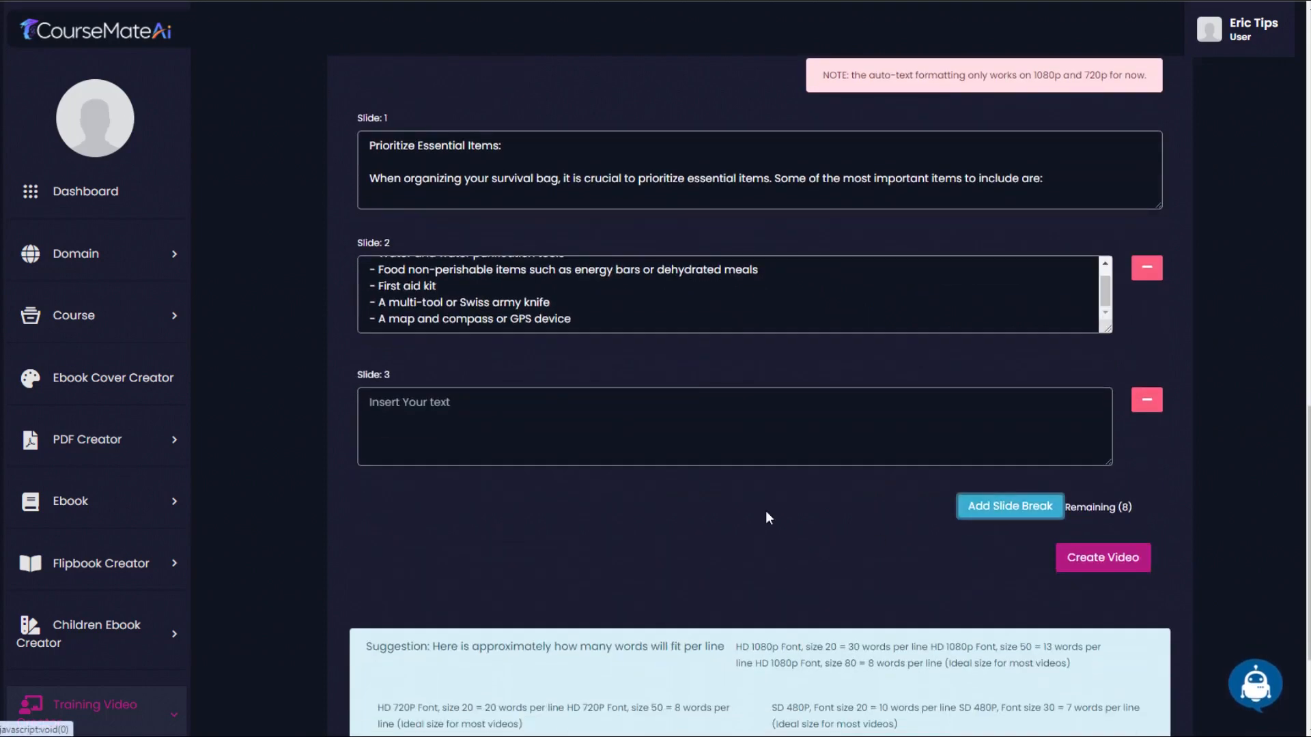
pyautogui.click(437, 409)
pyautogui.hotkey('ctrl', 'v')
pyautogui.click(1017, 503)
pyautogui.click(698, 539)
pyautogui.scroll(-3, 699, 539)
pyautogui.hotkey('ctrl', 'v')
# - Add slide 5 with the "Accessibility and Weight Distribution" passage and slide 6 with the advice on placing heavier and lighter items
pyautogui.click(1009, 403)
pyautogui.click(568, 454)
pyautogui.hotkey('ctrl', 'v')
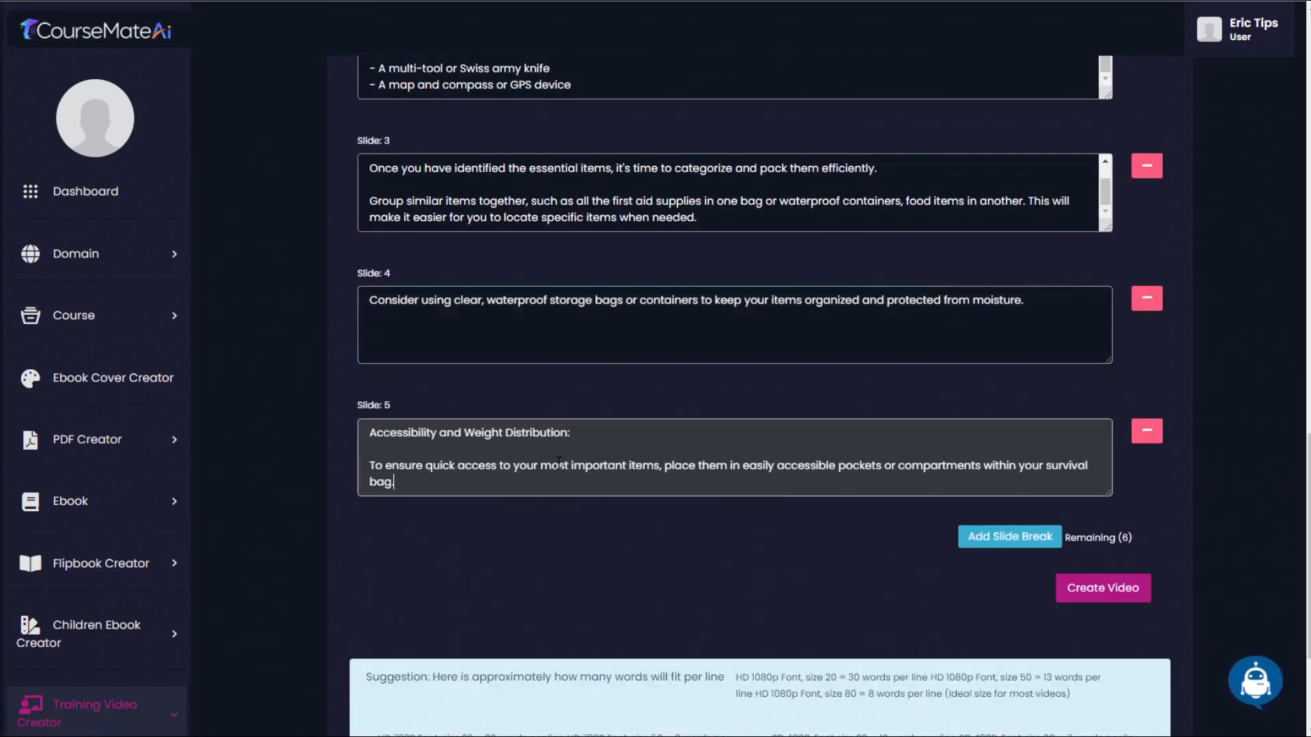
pyautogui.scroll(2, 677, 536)
pyautogui.scroll(-4, 682, 533)
pyautogui.click(1025, 387)
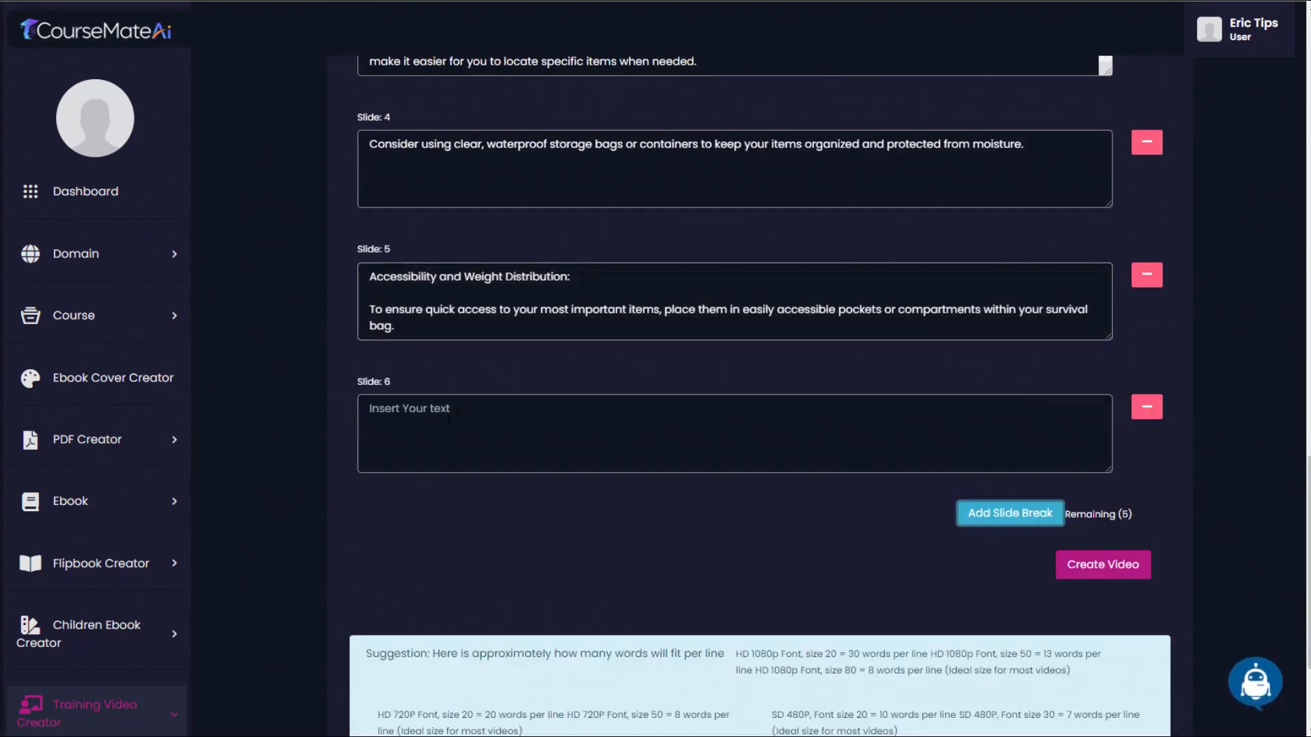
pyautogui.scroll(-2, 683, 437)
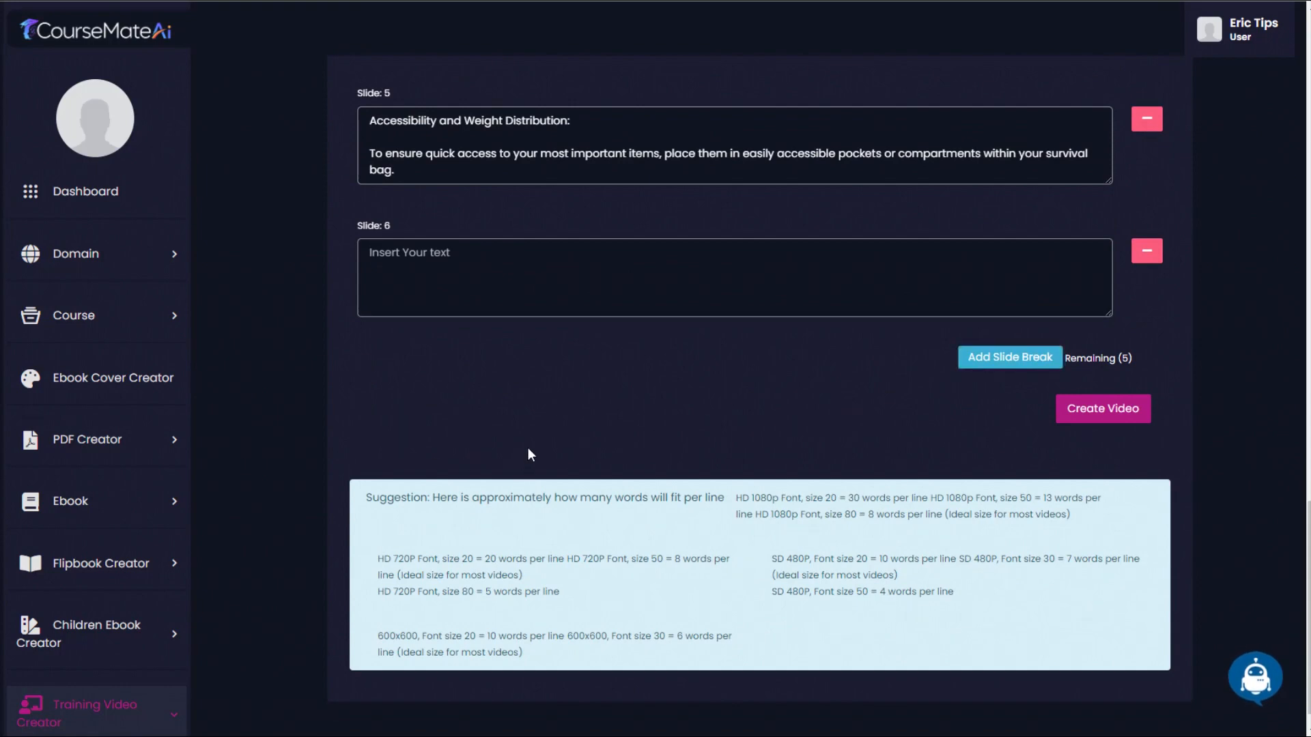
pyautogui.click(496, 291)
pyautogui.hotkey('ctrl', 'v')
# - Add slide 7 on regularly reviewing the bag's contents and expiration dates, and slide 8 on replenishing items used in non-emergency situations
pyautogui.click(1011, 357)
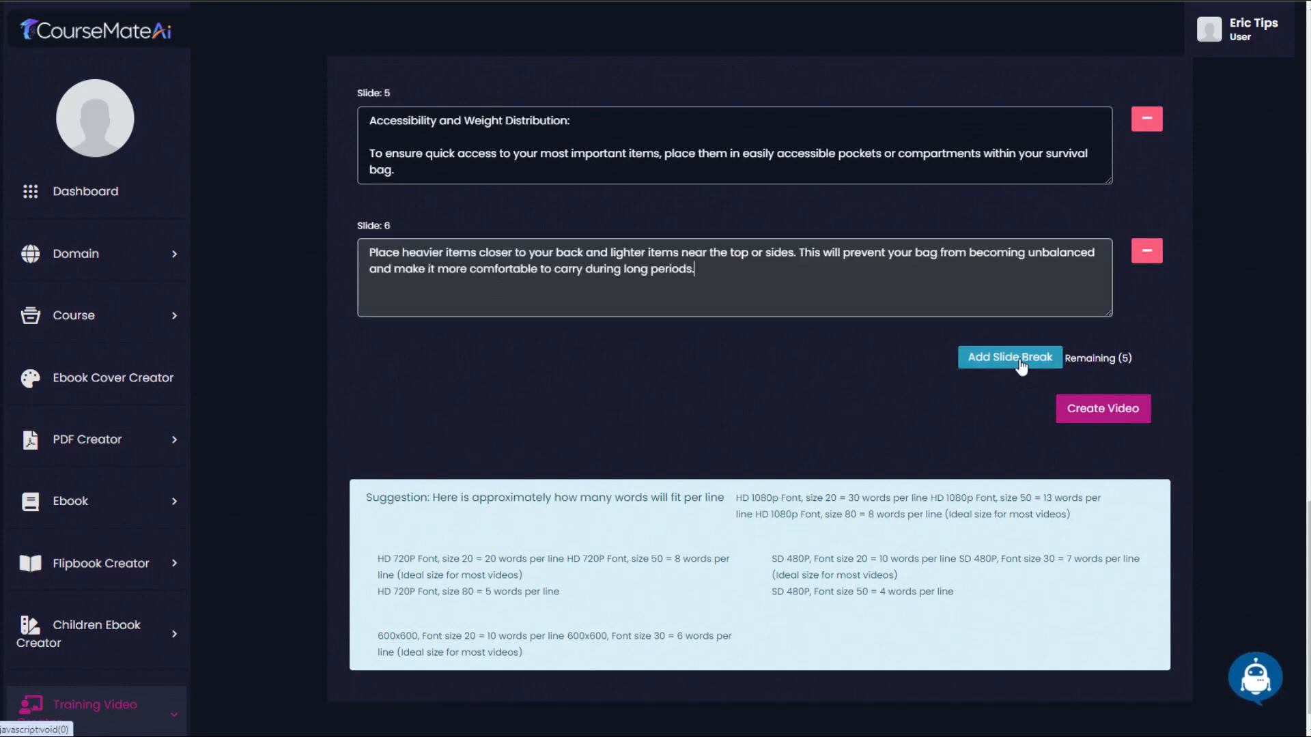
pyautogui.scroll(-3, 492, 444)
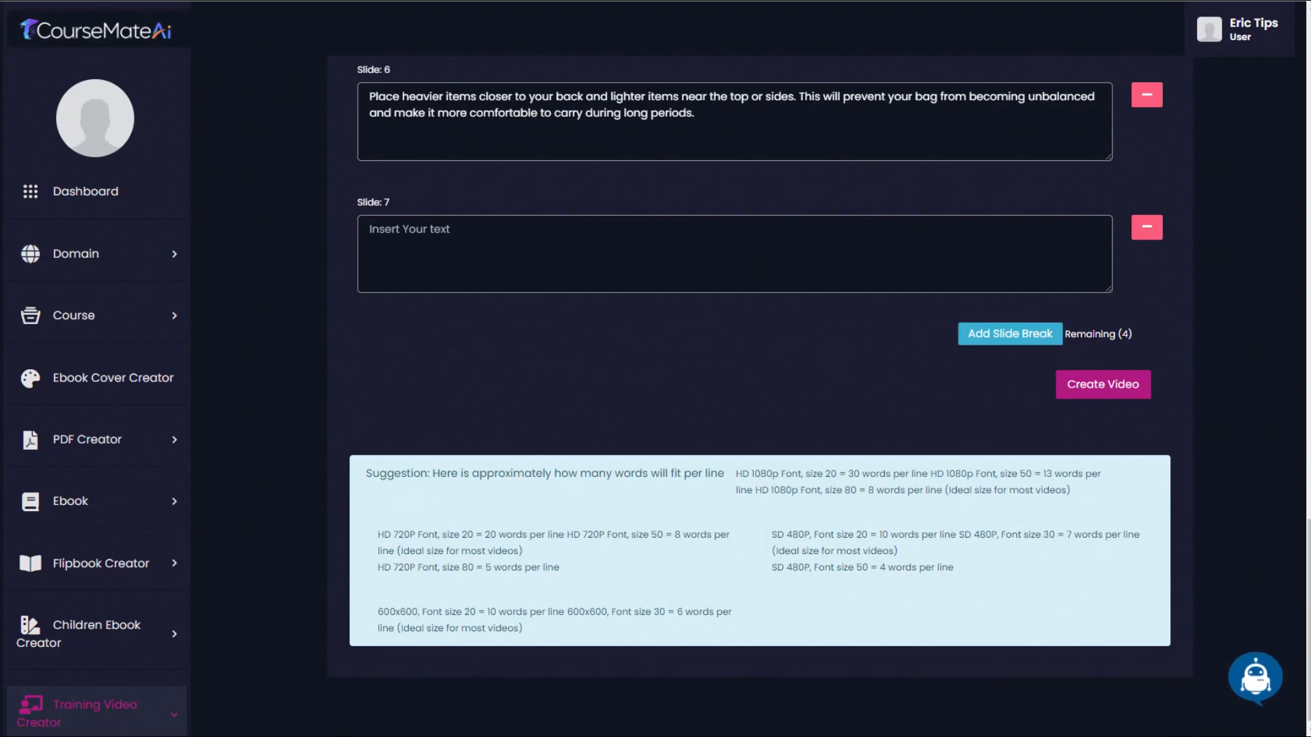
pyautogui.click(558, 281)
pyautogui.write('Regularly review the contents of your survival bag and update it as needed. Check expiration dates of food items, medications, and batteries, and replace them accordingly.')
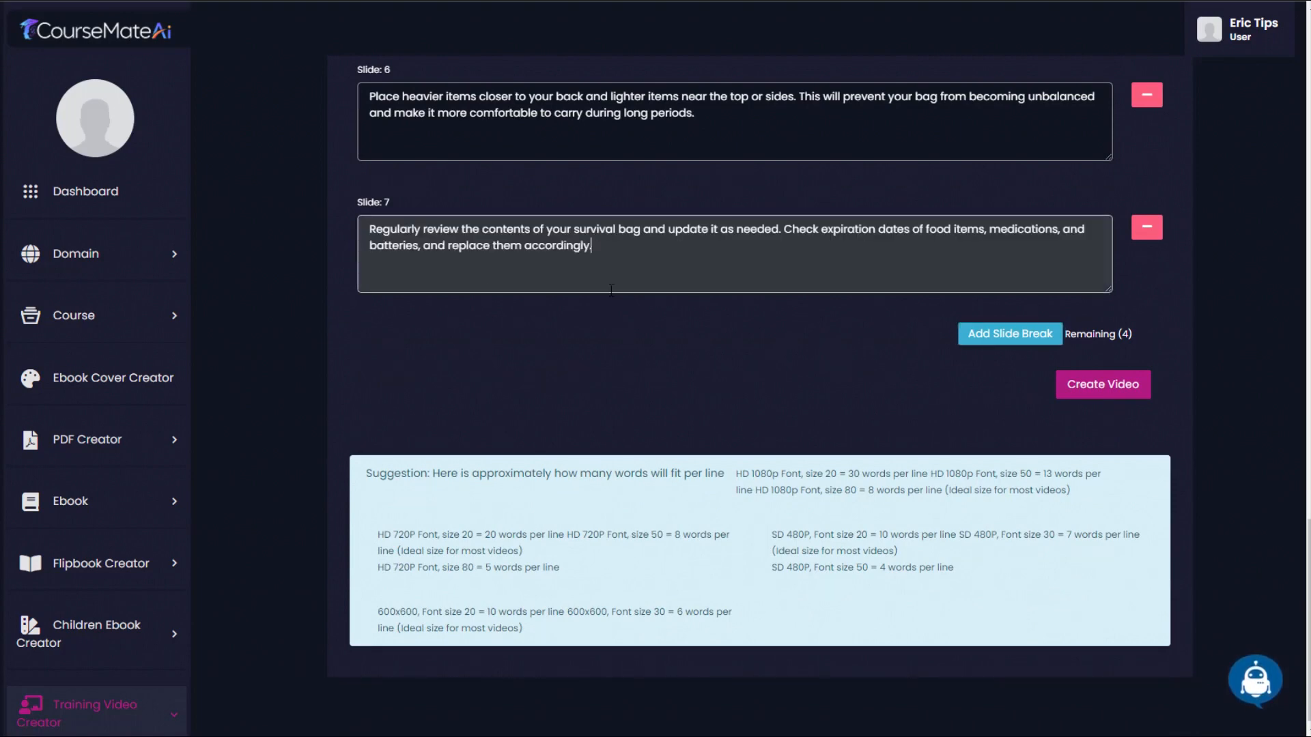
pyautogui.click(1027, 343)
pyautogui.click(530, 382)
pyautogui.write('If you use any items during a non-emergency situation, remember to replenish them to be prepared for future emergencies.')
# - Add slide 9 with the "By prioritizing essential items" summary and slide 10 with the reminder about having a well-organized bag
pyautogui.click(1005, 467)
pyautogui.write("By prioritizing essential items, categorizing and packing efficiently, ensuring accessibility, and regularly reviewing your bag's contents, you will be ready to face any challenging situation with confidence.")
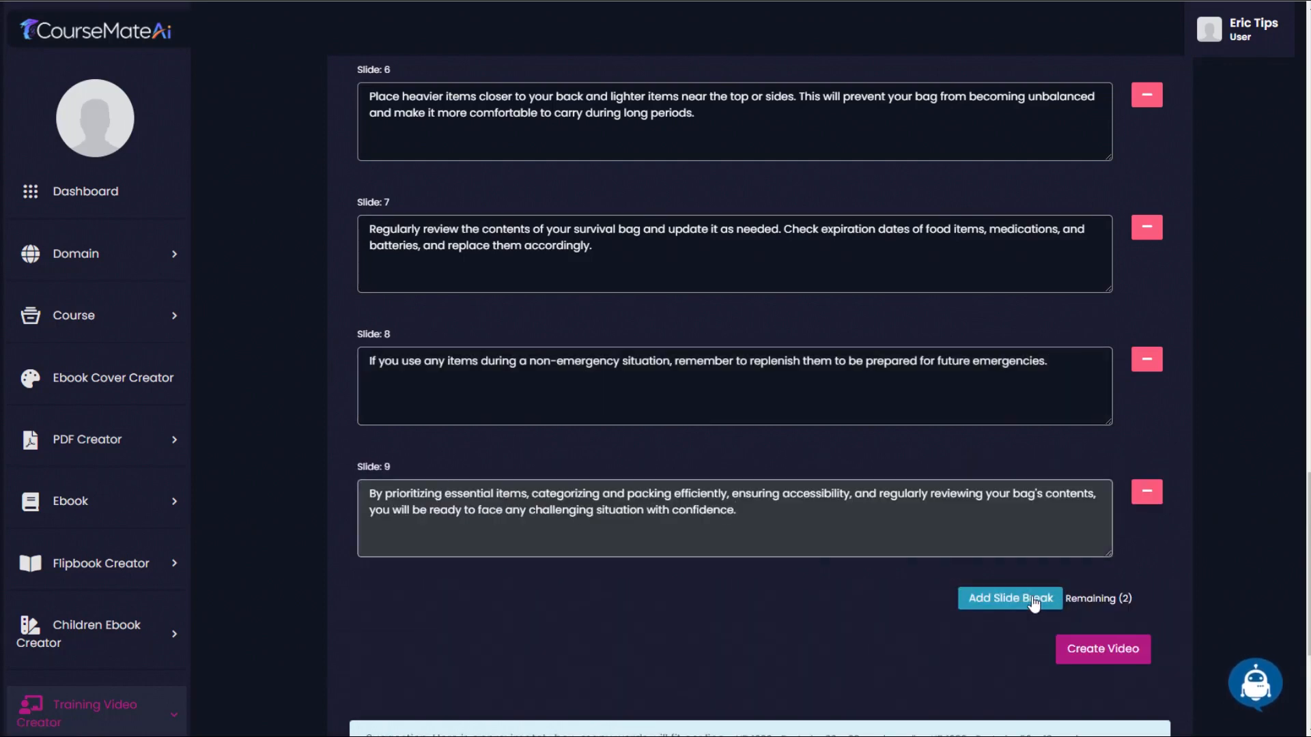
pyautogui.click(1010, 598)
pyautogui.scroll(-5, 614, 410)
pyautogui.click(463, 291)
pyautogui.write("Remember, it's not just about having a well-stocked bag; it's about having a well-organized bag that allows you to quickly access what you need when you need it.")
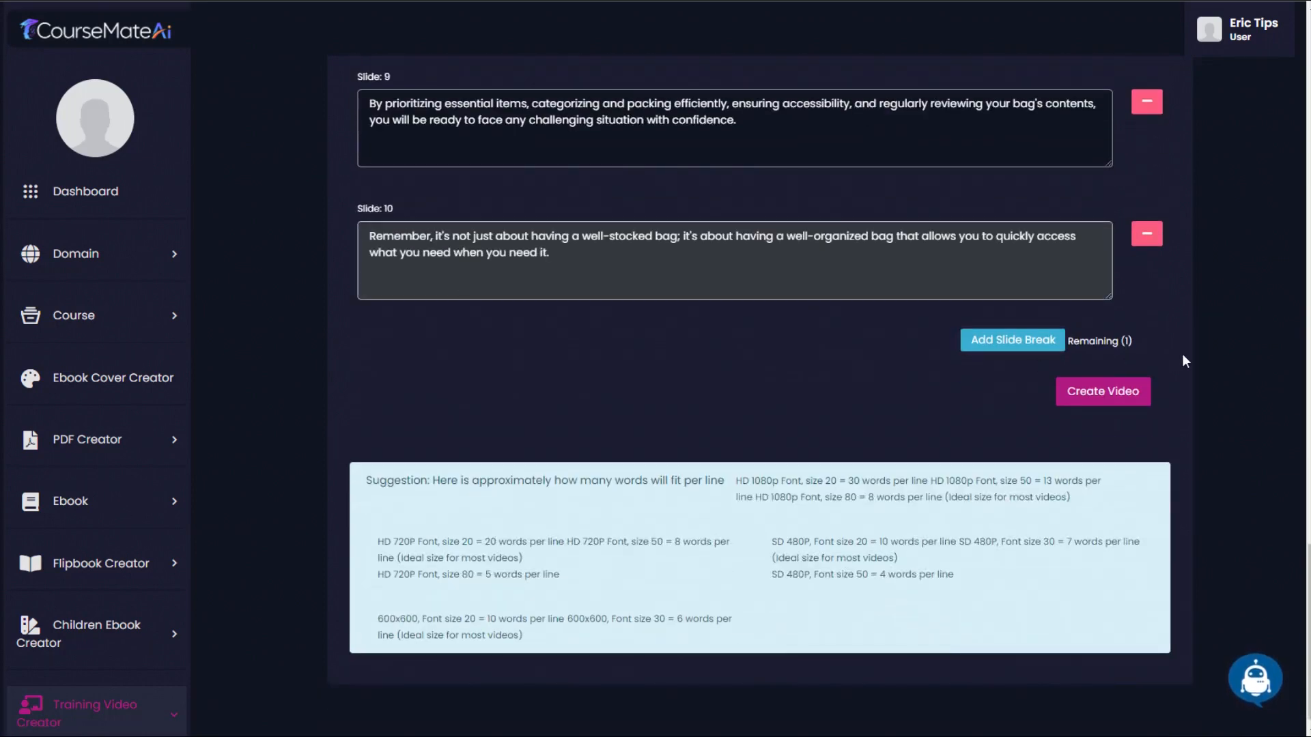
# - Title the video "LESSON 4: Organizing Your Survival Bag Effectively" and set its font family to Arial
pyautogui.scroll(20, 605, 104)
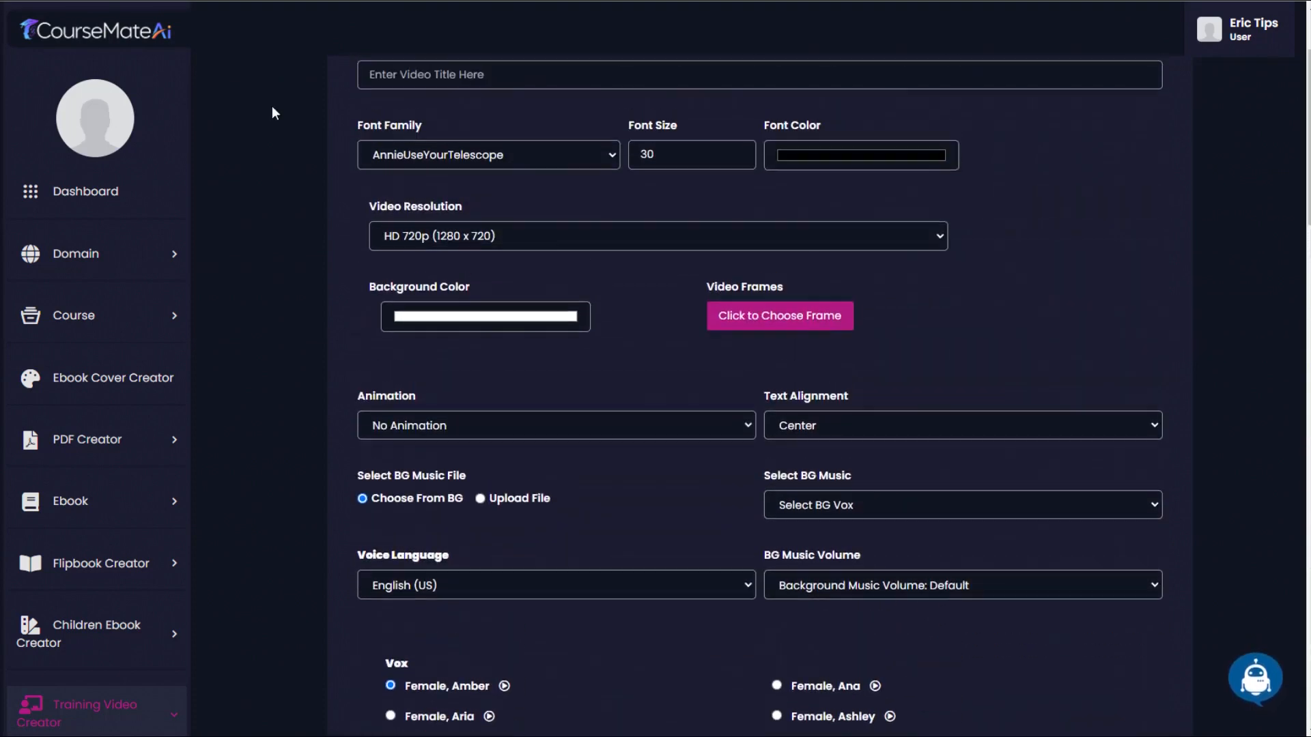
pyautogui.scroll(3, 525, 240)
pyautogui.click(445, 221)
pyautogui.write('LESSON 4: Organizing Your Survival Bag Effectively')
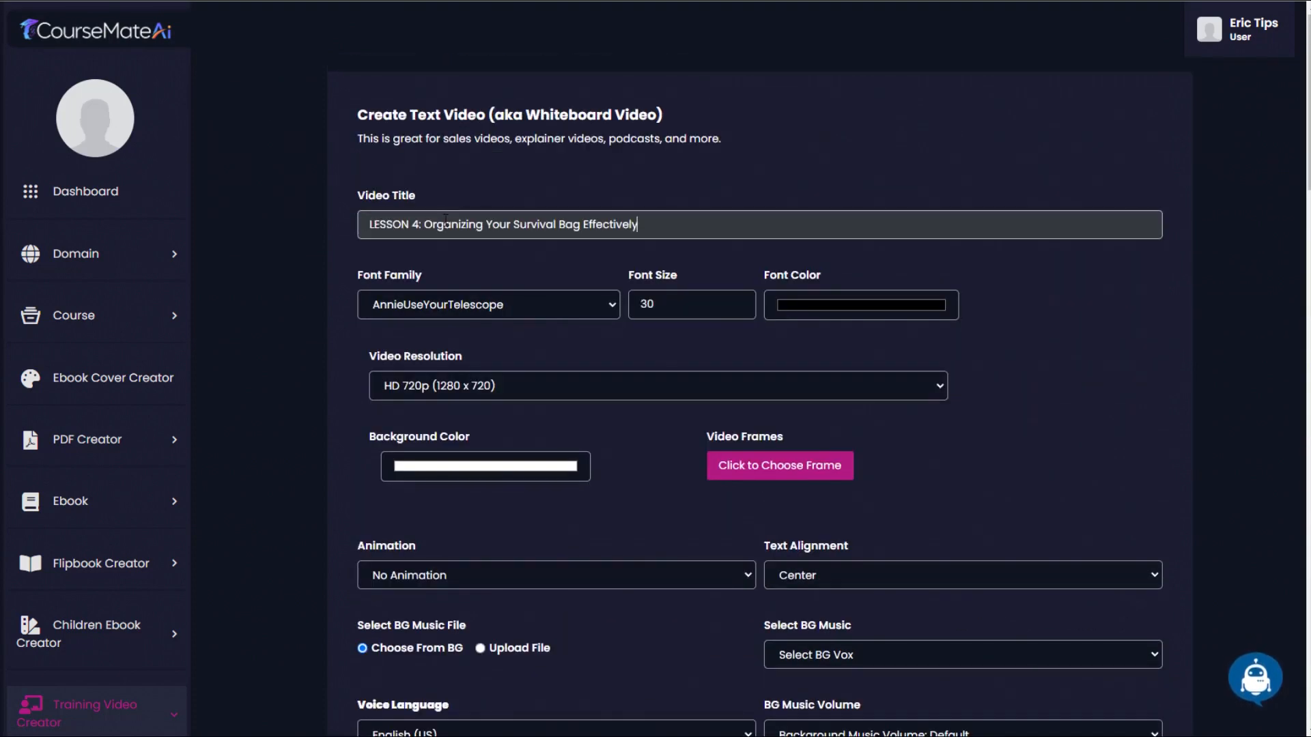
pyautogui.click(477, 306)
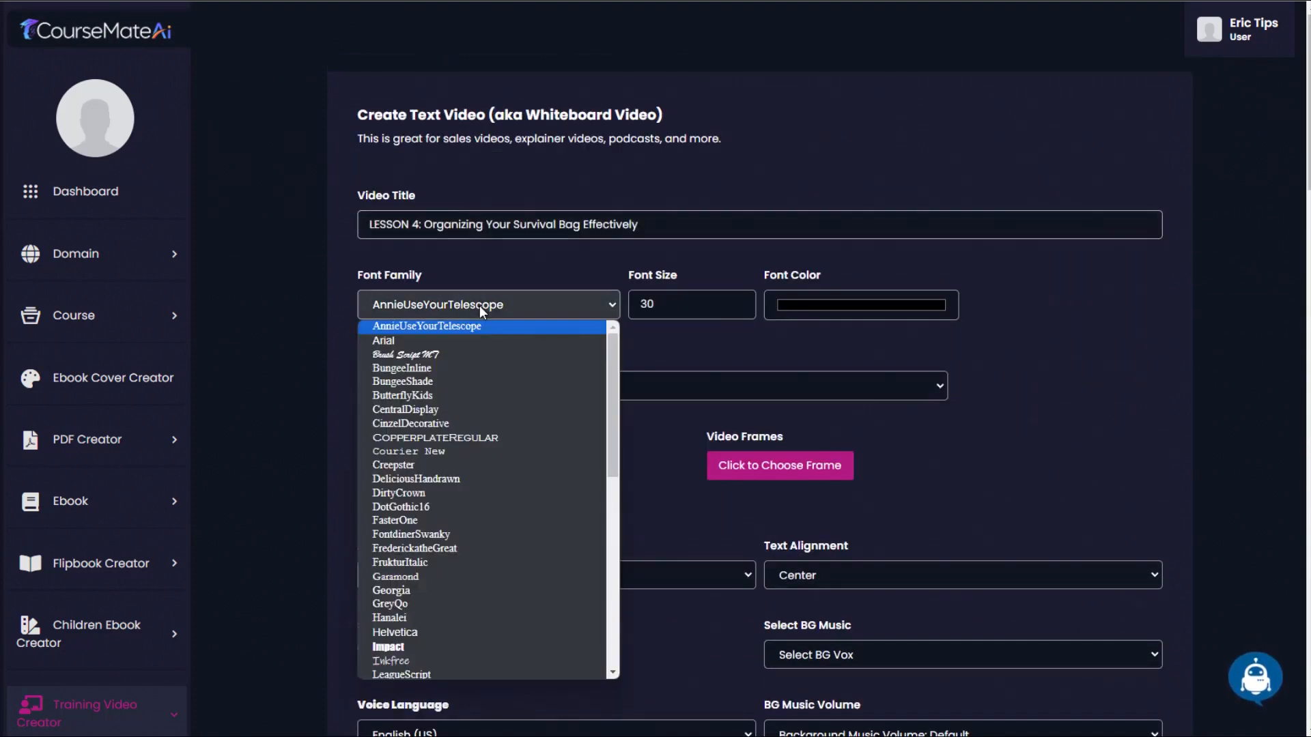
pyautogui.click(461, 337)
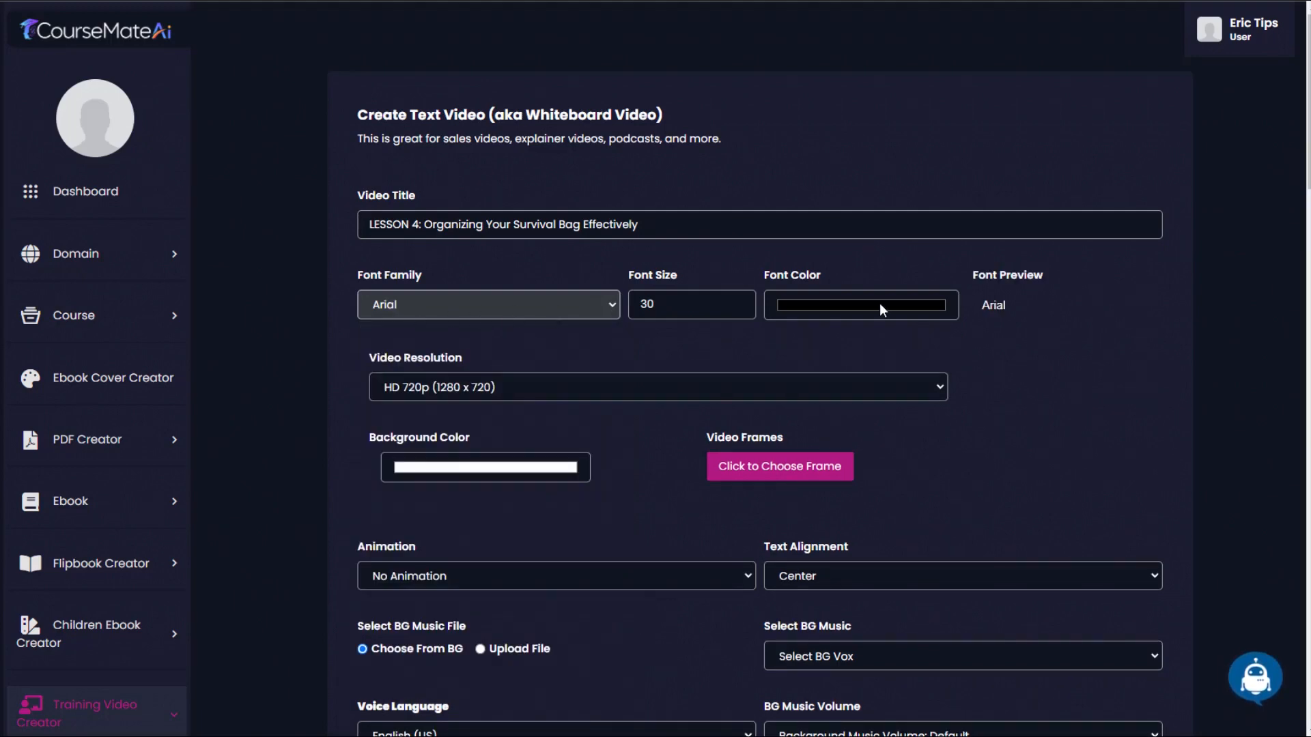
# - Set the video resolution to Full HD 1080p (1920 x 1080) and the background color to light orange, RGB 255, 212, 138
pyautogui.click(526, 389)
pyautogui.press('Escape')
pyautogui.click(490, 429)
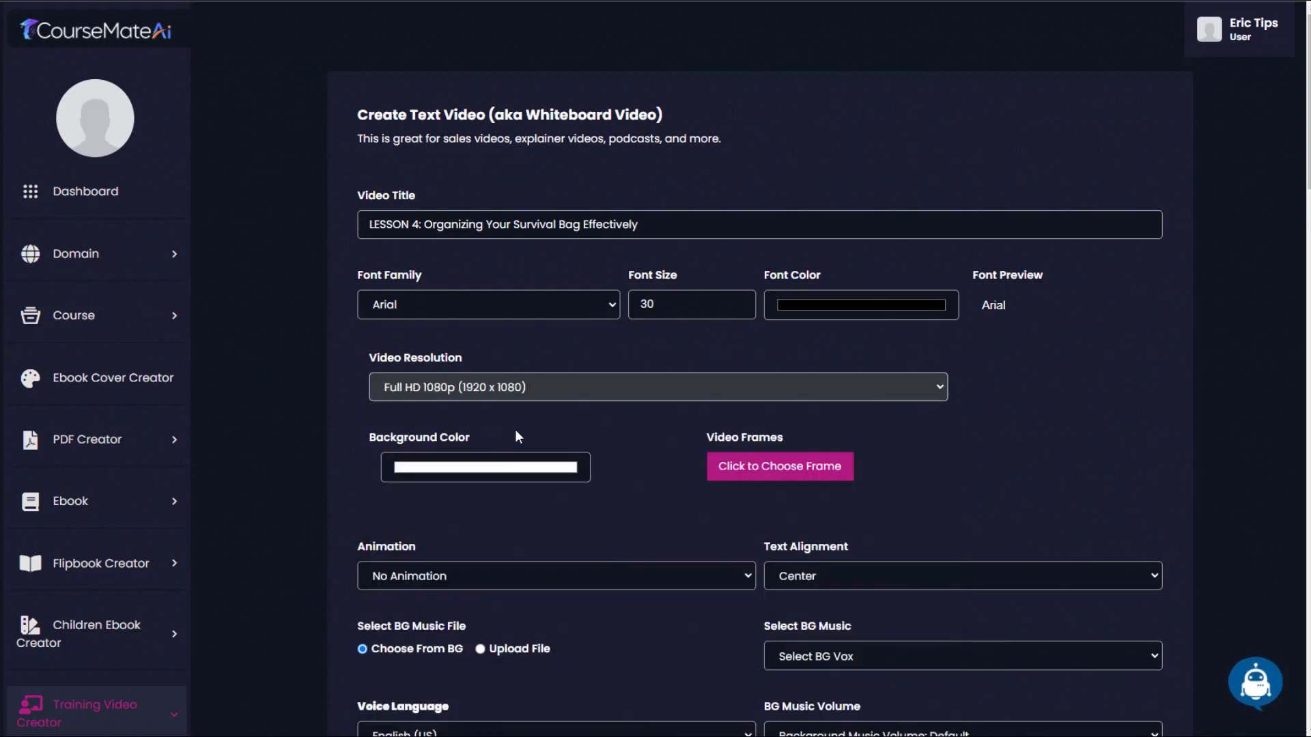
pyautogui.click(498, 468)
pyautogui.moveTo(422, 486)
pyautogui.mouseDown()
pyautogui.moveTo(424, 498)
pyautogui.moveTo(420, 486)
pyautogui.moveTo(542, 491)
pyautogui.moveTo(516, 482)
pyautogui.mouseUp()
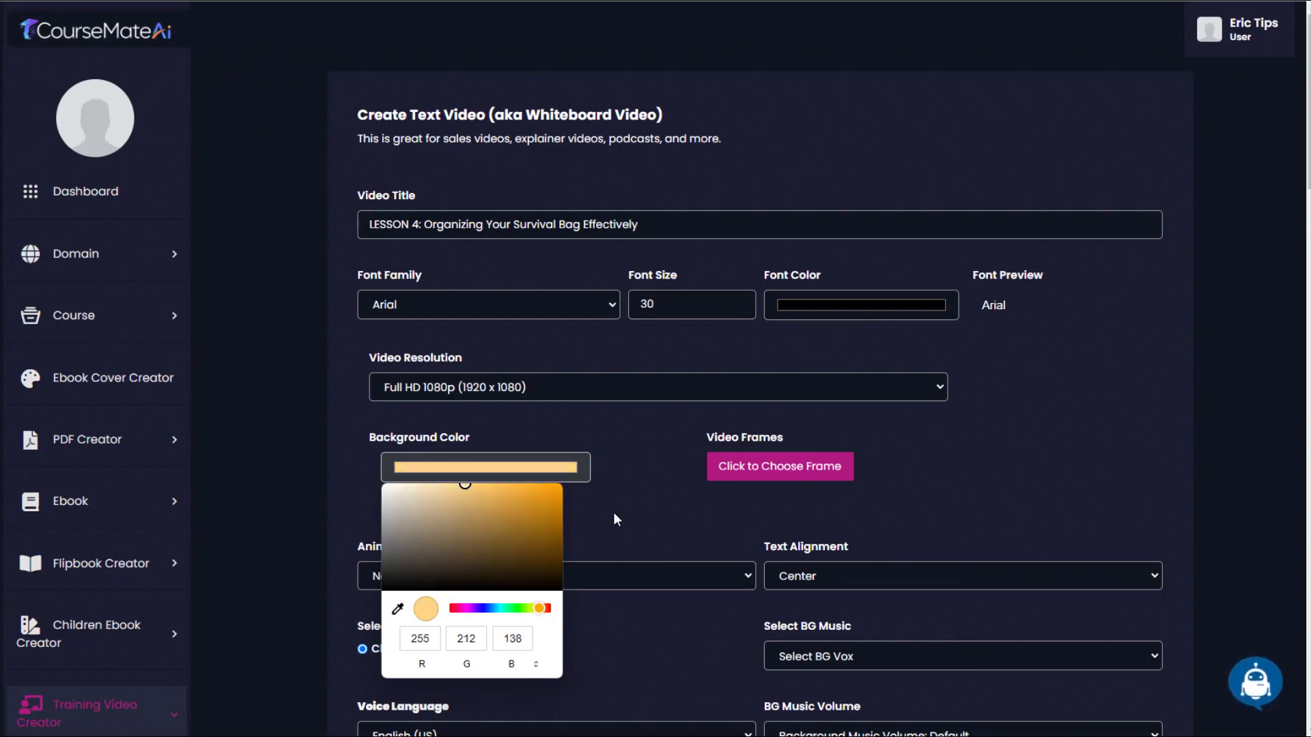
pyautogui.click(613, 518)
# - Apply the blue-to-pink gradient video frame, the first one in the frame collection
pyautogui.scroll(-2, 1003, 403)
pyautogui.click(765, 312)
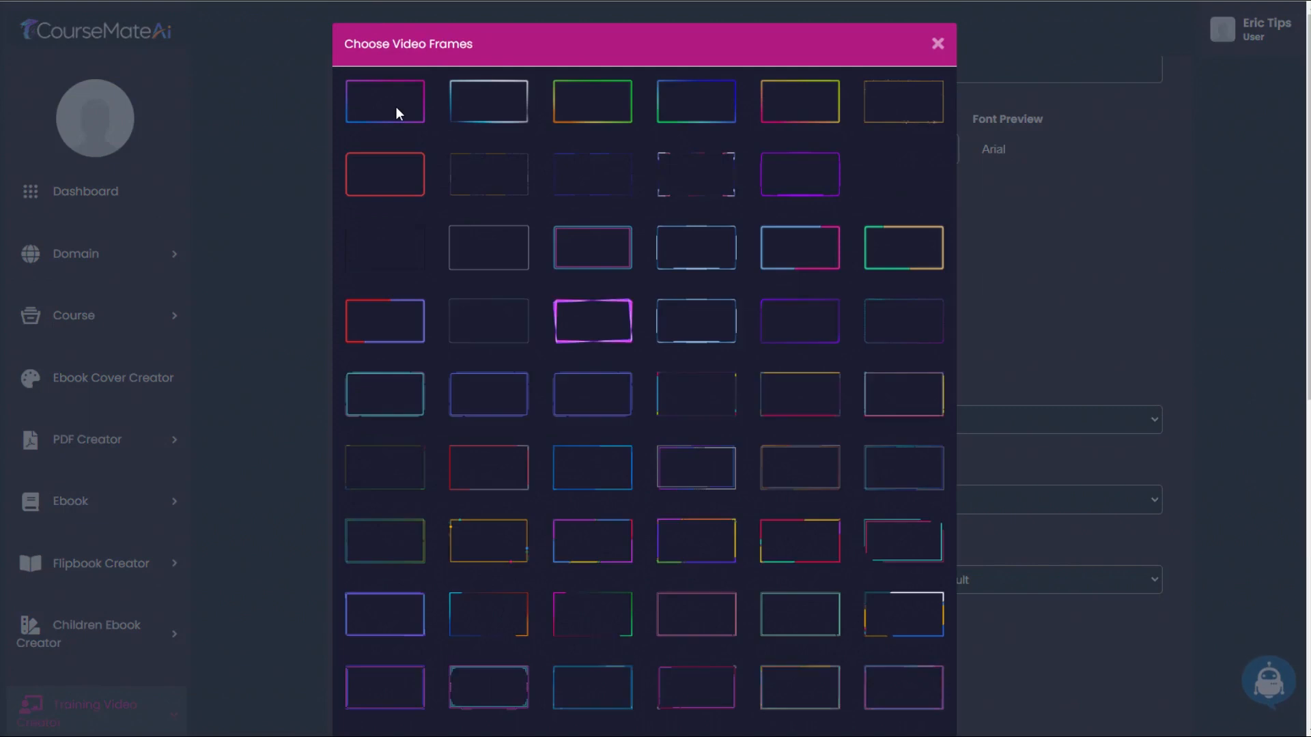
pyautogui.click(396, 106)
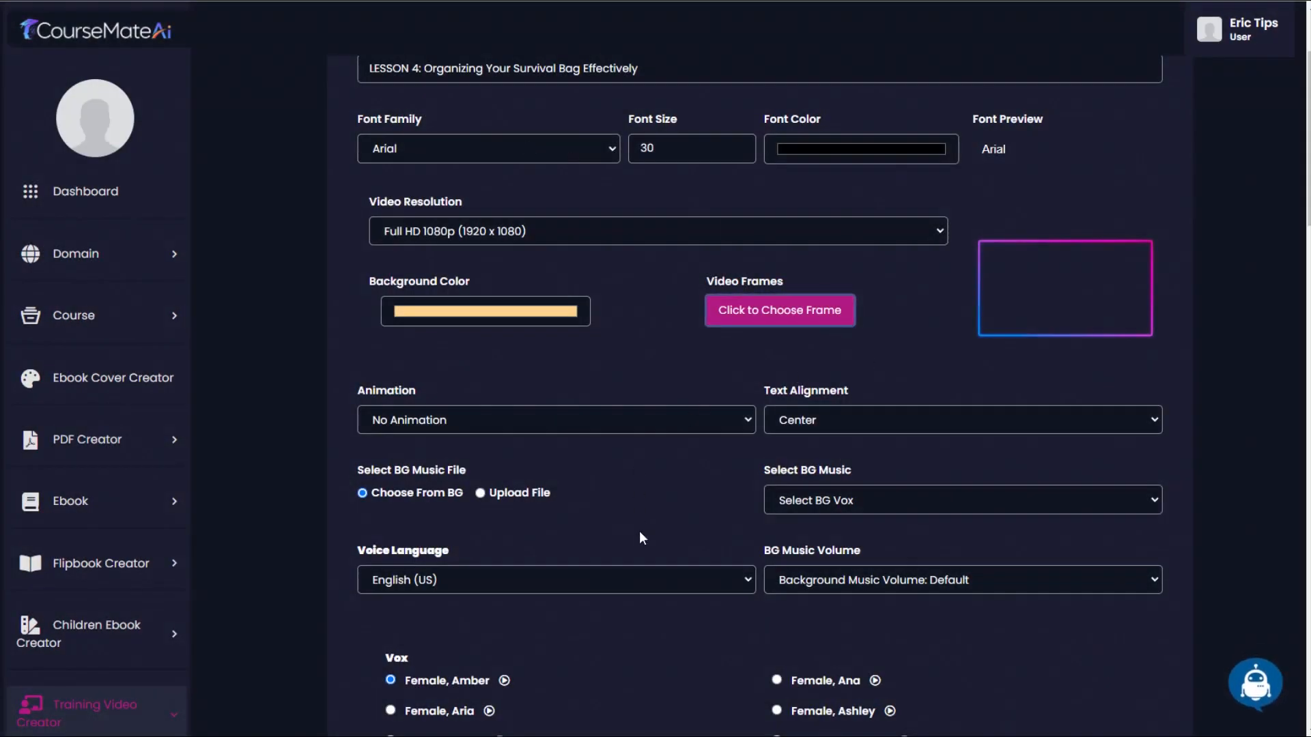
# - Create the video with the Female, Sara voice and with Auto Slidebreak and Auto Linebreak enabled
pyautogui.scroll(-3, 911, 445)
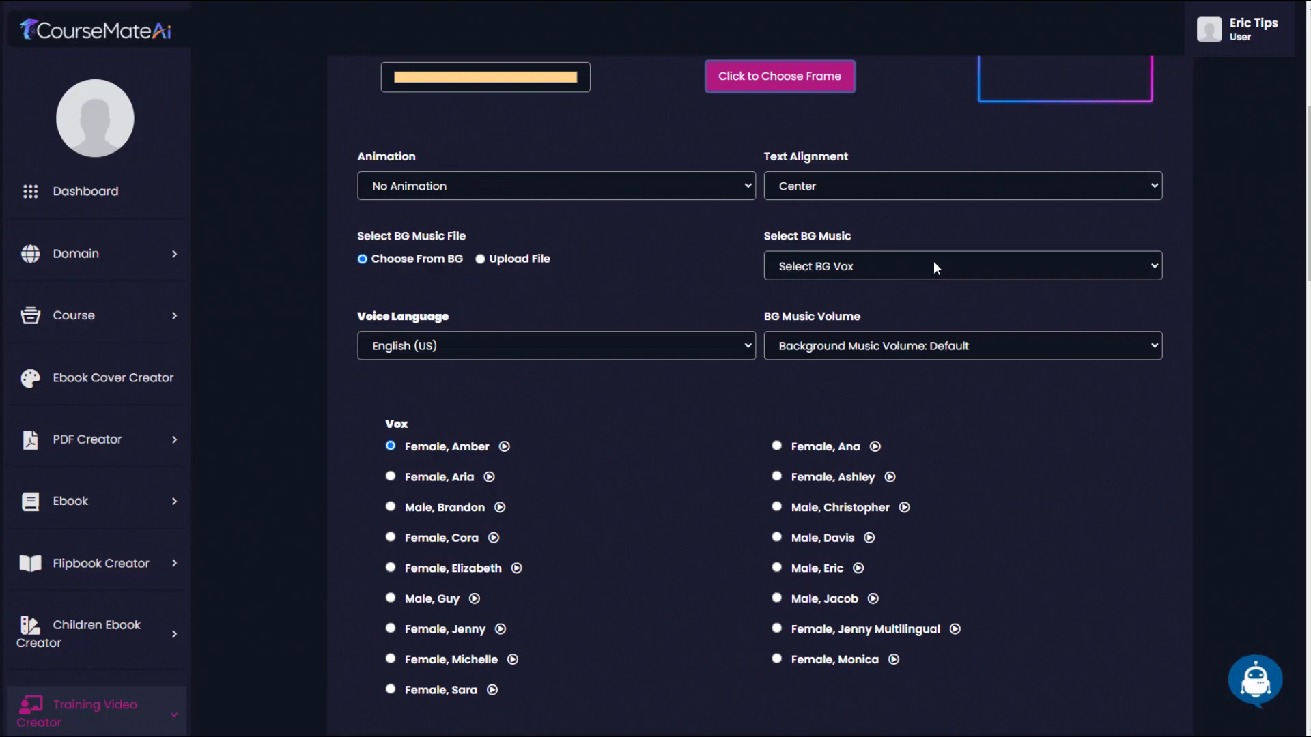
pyautogui.scroll(-2, 914, 293)
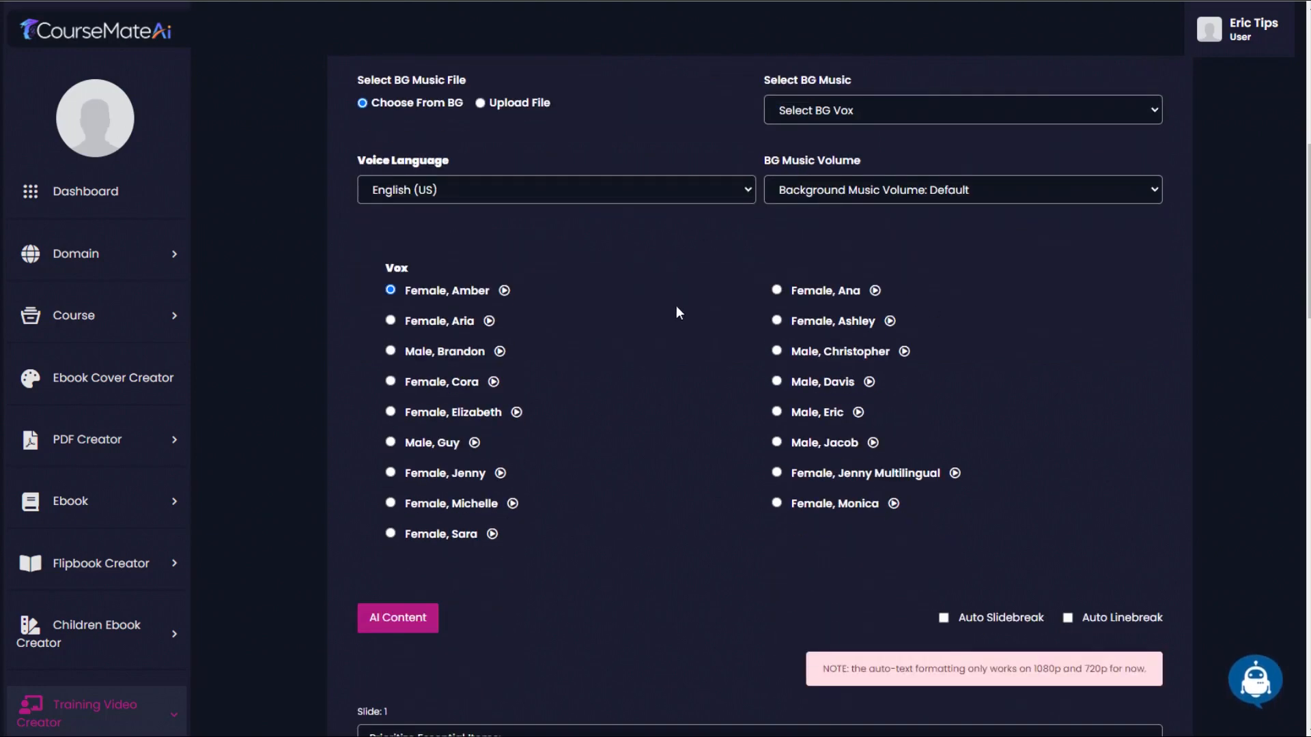
pyautogui.scroll(-2, 911, 354)
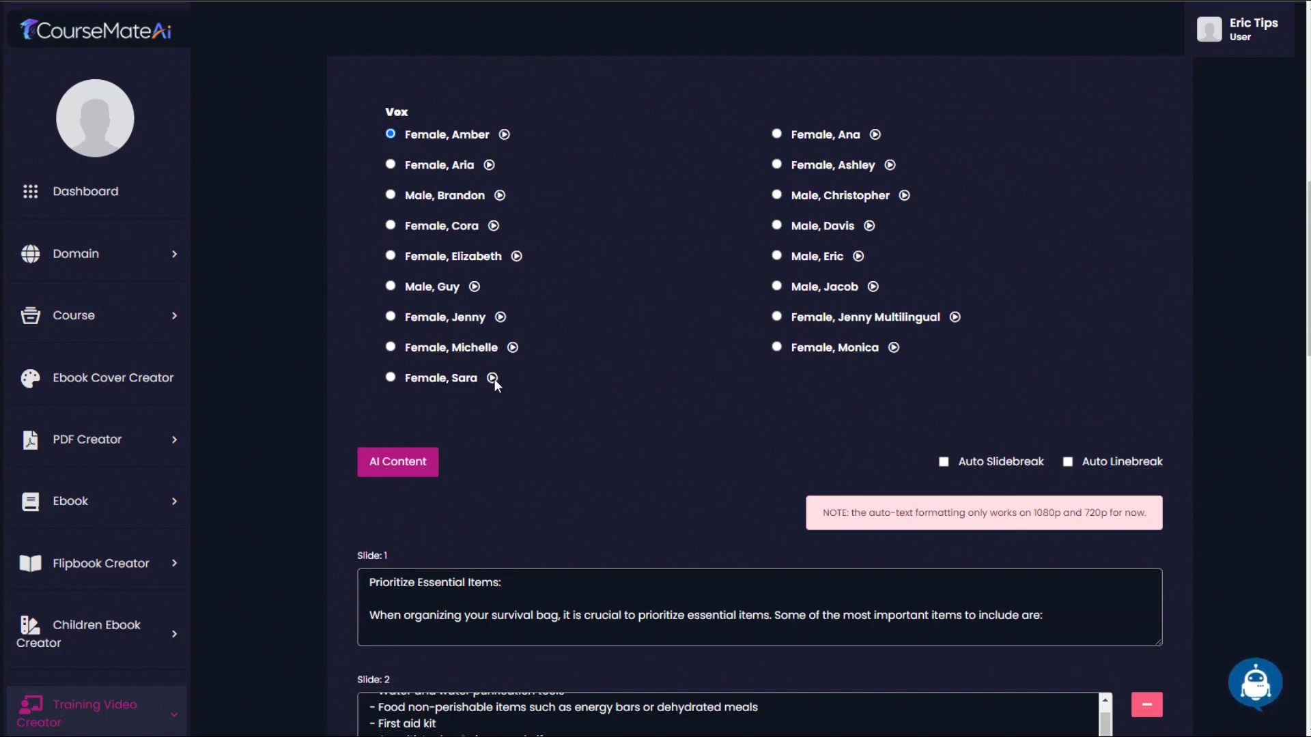
pyautogui.click(489, 165)
pyautogui.moveTo(1308, 334); pyautogui.dragTo(1308, 669)
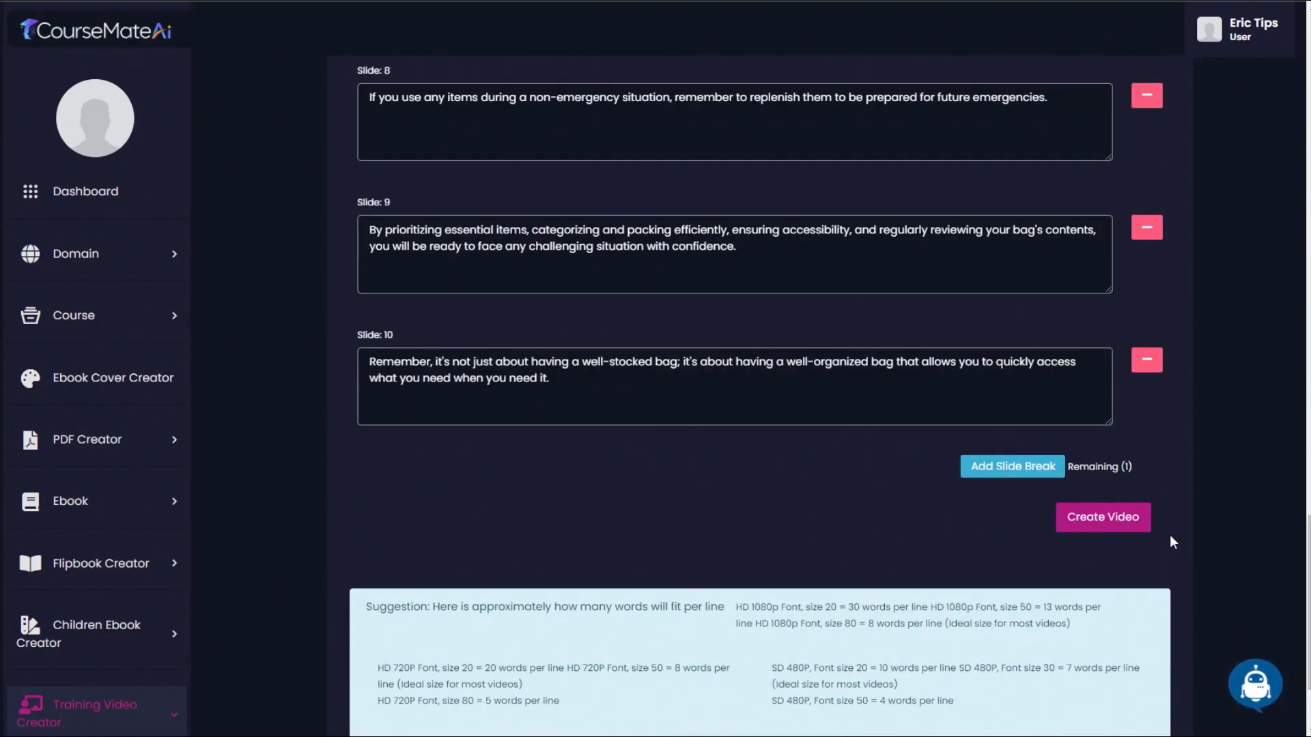
pyautogui.click(1095, 520)
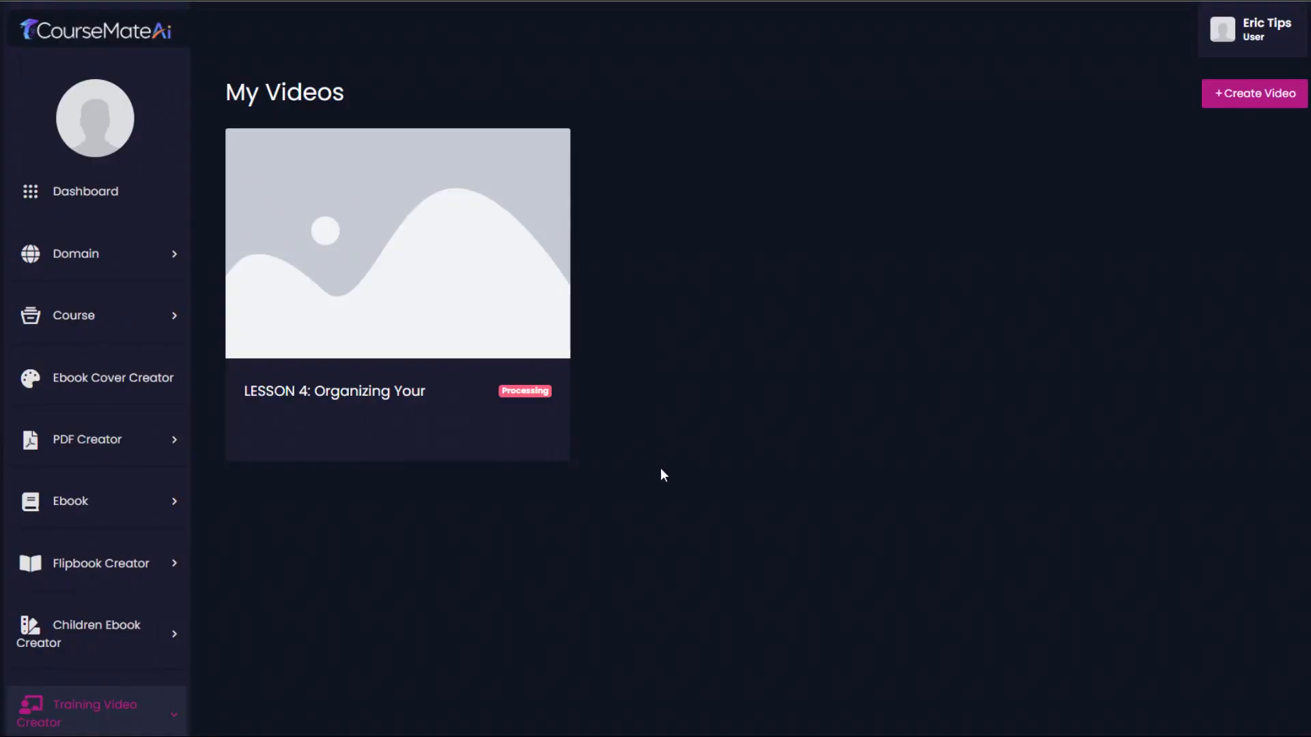
# - Preview the rendered Lesson 4 video to check how its slide text looks, and close the preview
pyautogui.moveTo(510, 388)
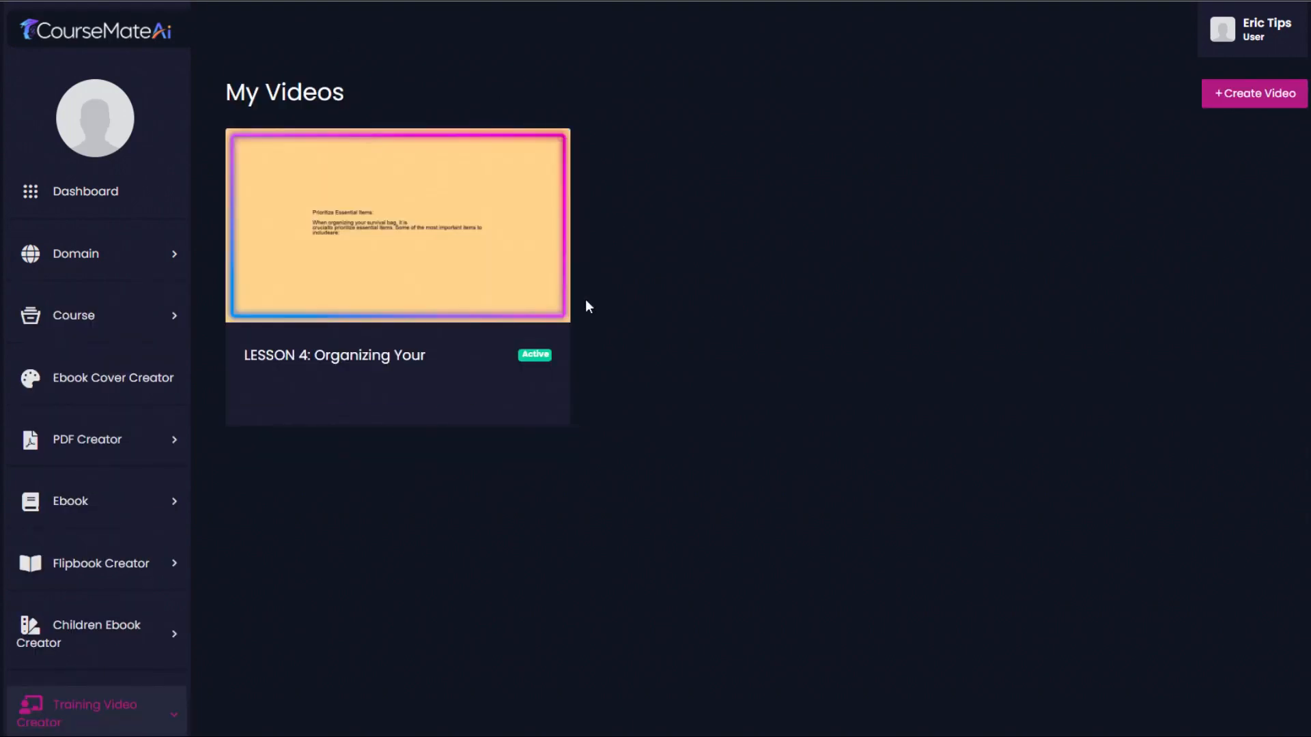
pyautogui.moveTo(539, 352)
pyautogui.moveTo(262, 414)
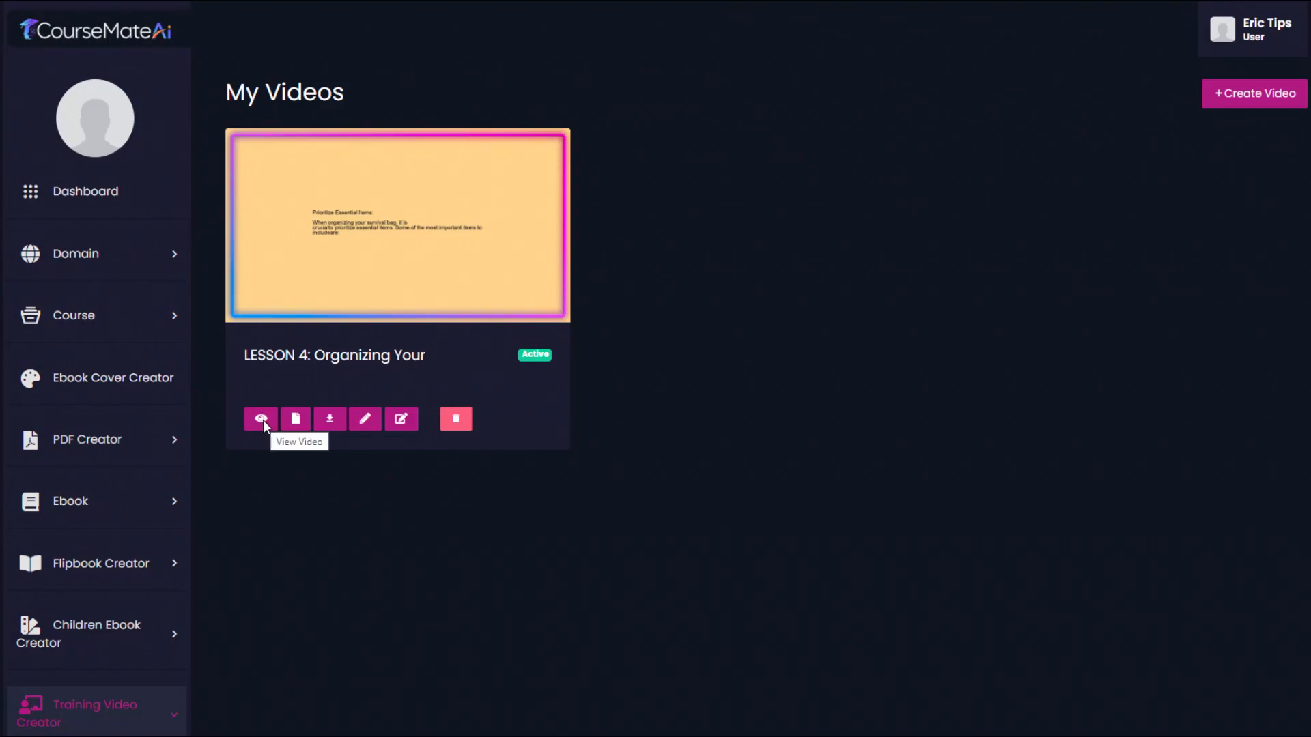
pyautogui.click(262, 419)
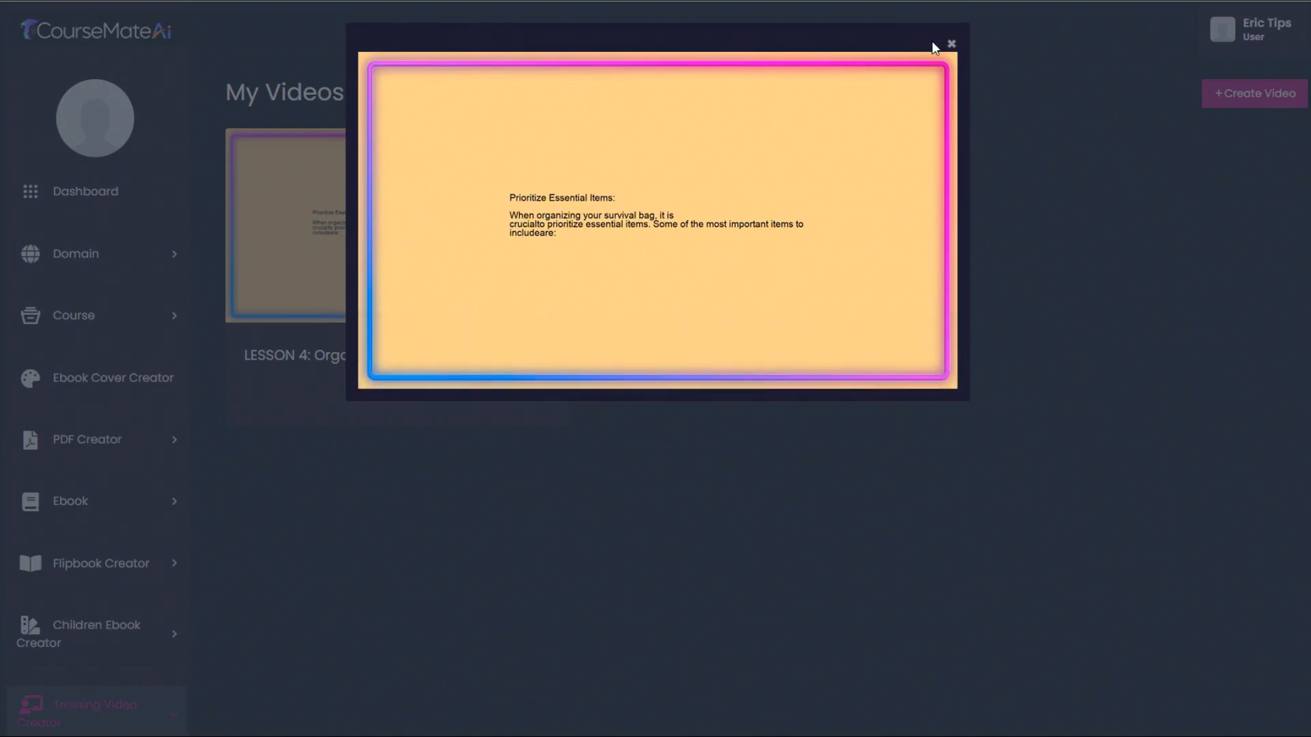
pyautogui.click(951, 45)
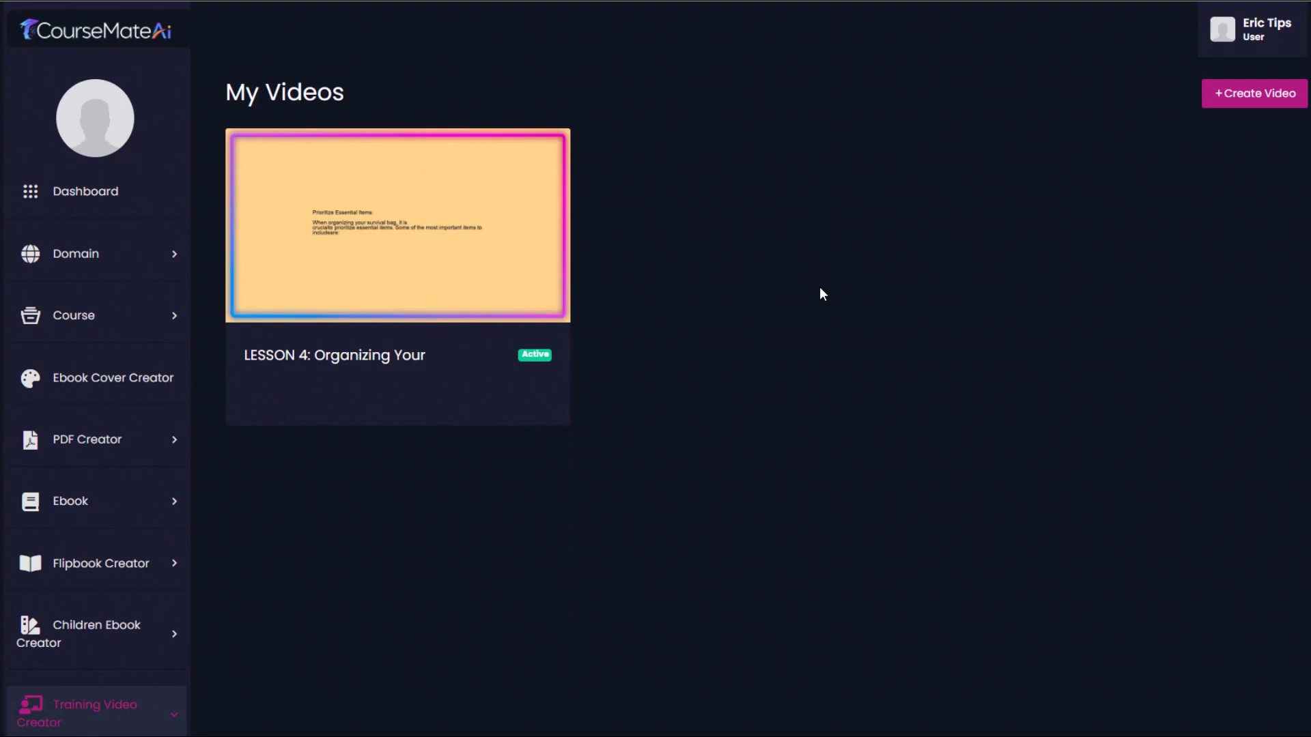
# - Edit the Lesson 4 video to use font size 50 and create it again
pyautogui.moveTo(377, 223)
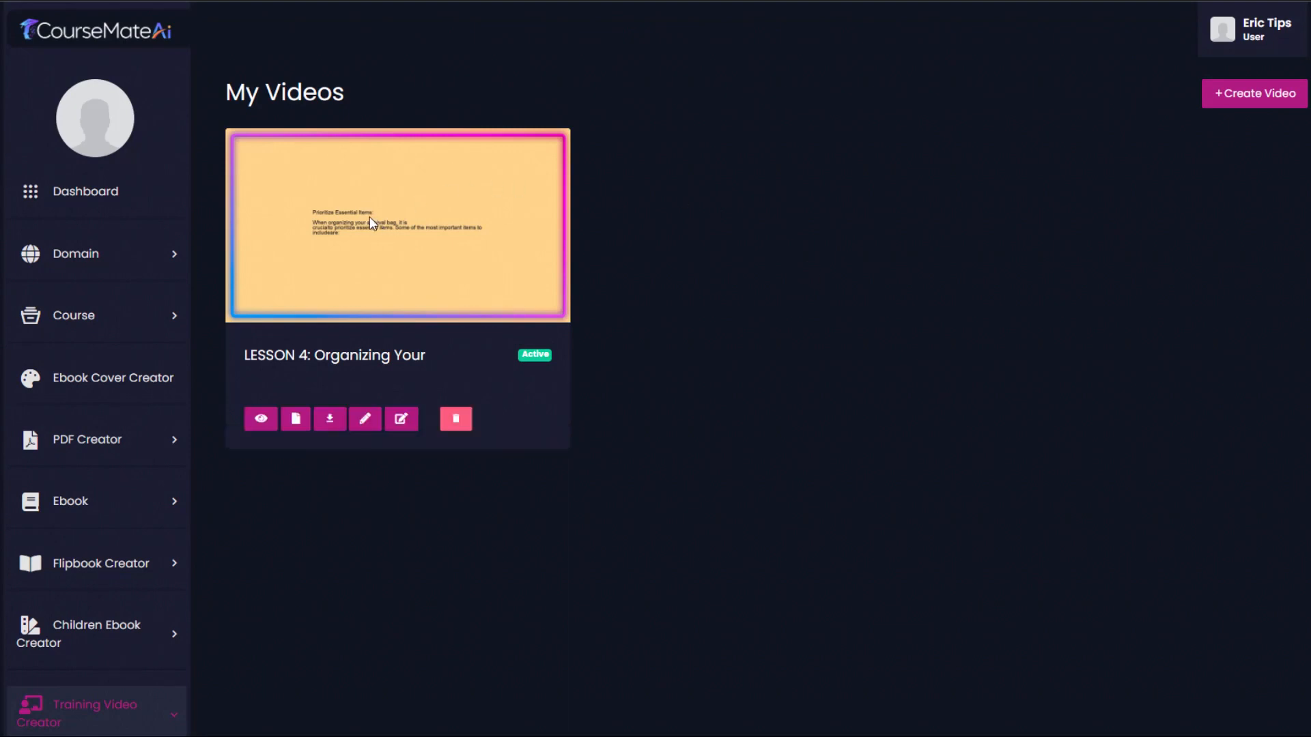
pyautogui.click(366, 419)
pyautogui.scroll(-20, 1301, 547)
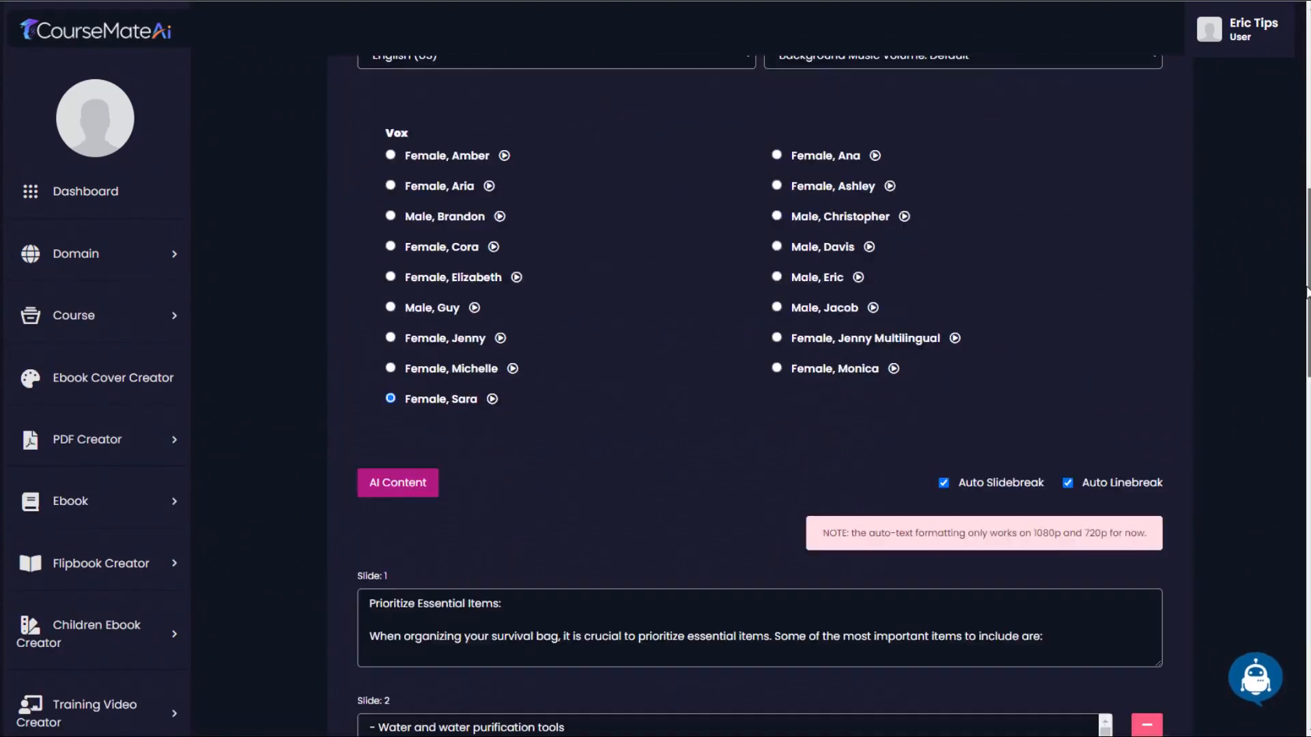
pyautogui.moveTo(1300, 546); pyautogui.dragTo(1294, 80)
pyautogui.moveTo(658, 182); pyautogui.dragTo(628, 179)
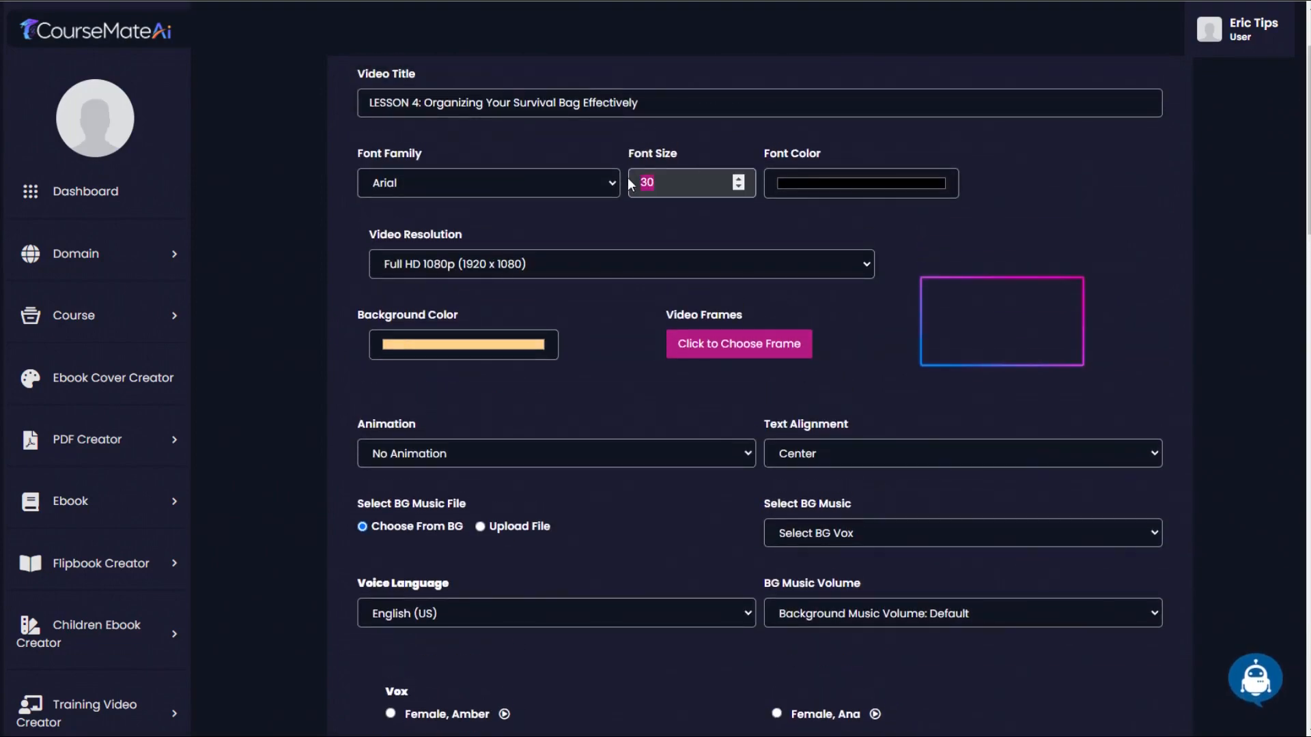
pyautogui.write('50')
pyautogui.scroll(-15, 1285, 506)
pyautogui.scroll(-5, 1288, 514)
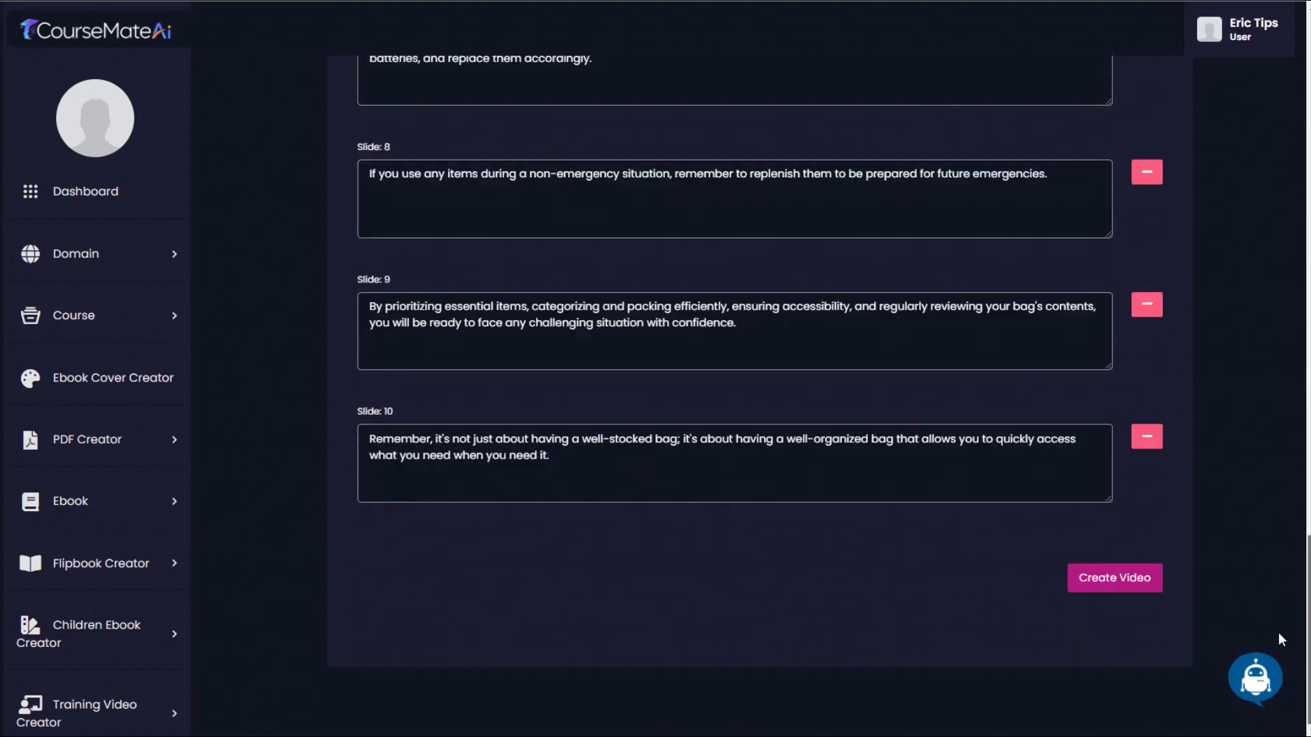
pyautogui.click(1095, 579)
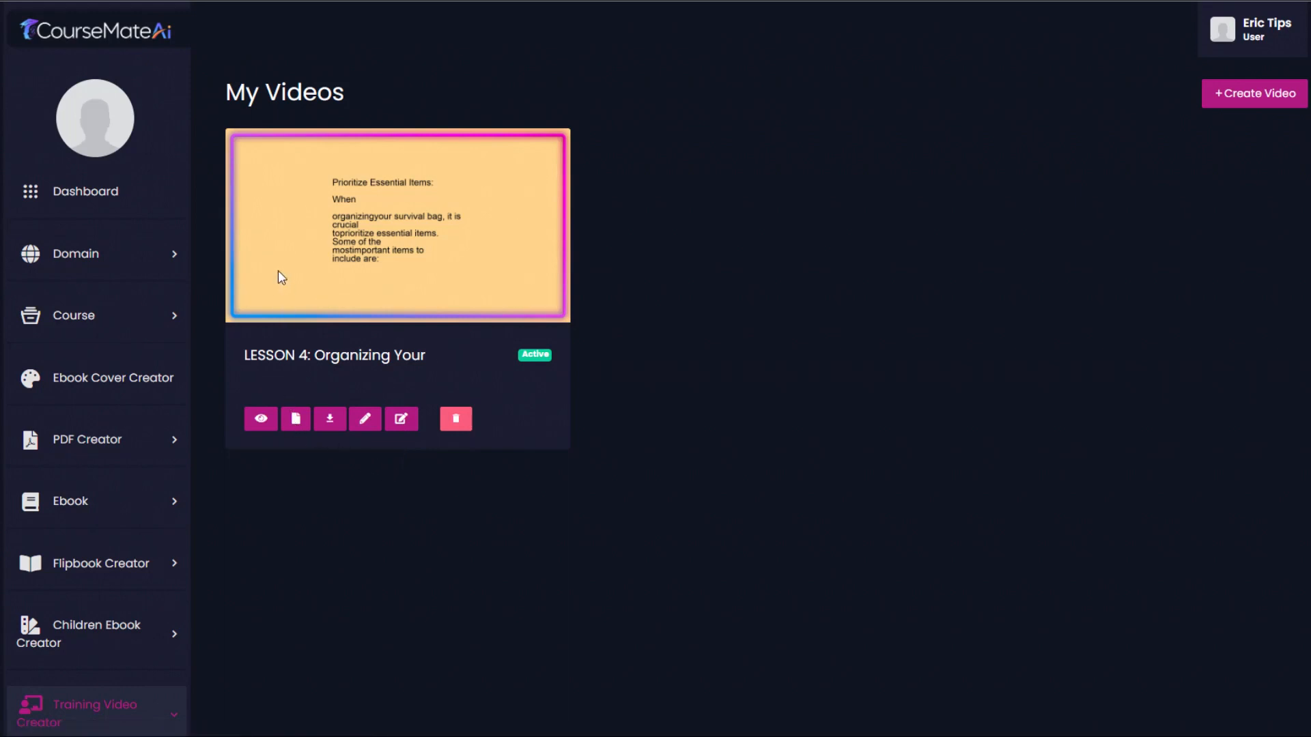
# - Open the Bugout Master Class course for editing and start a new lesson of type Video File
pyautogui.click(156, 315)
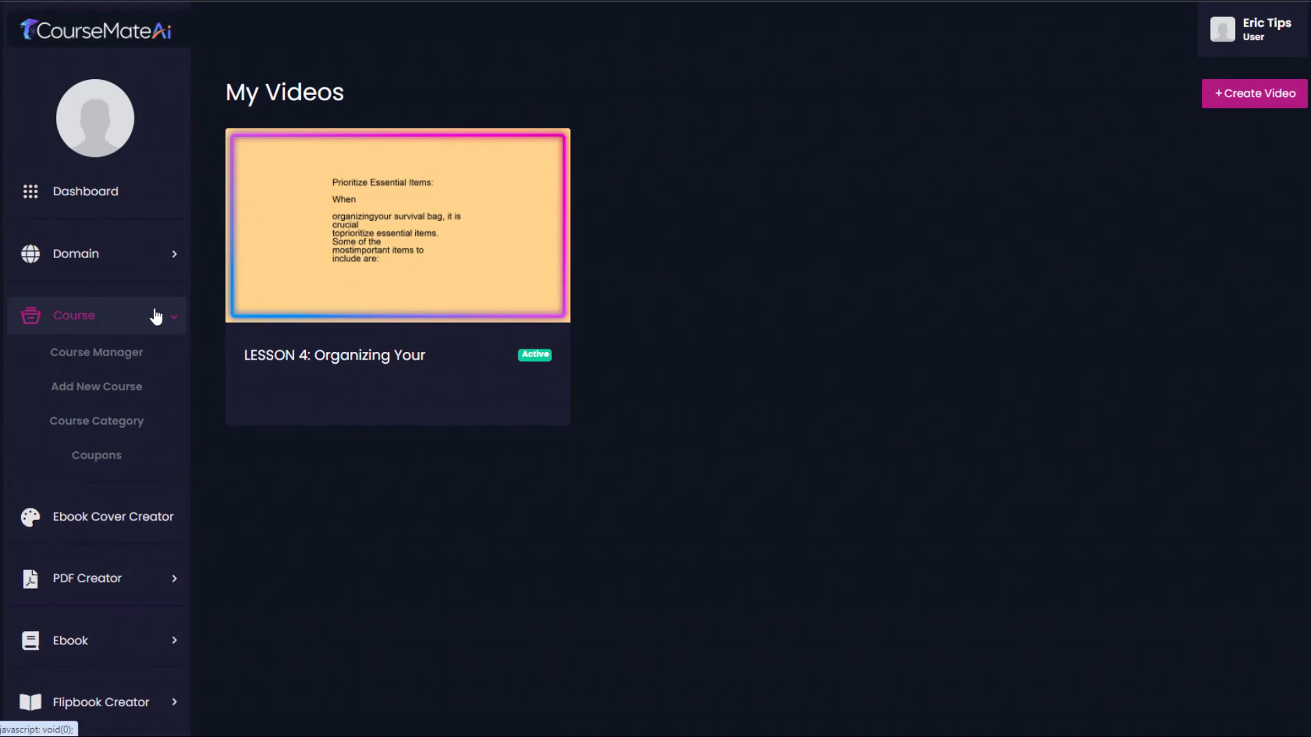
pyautogui.click(123, 360)
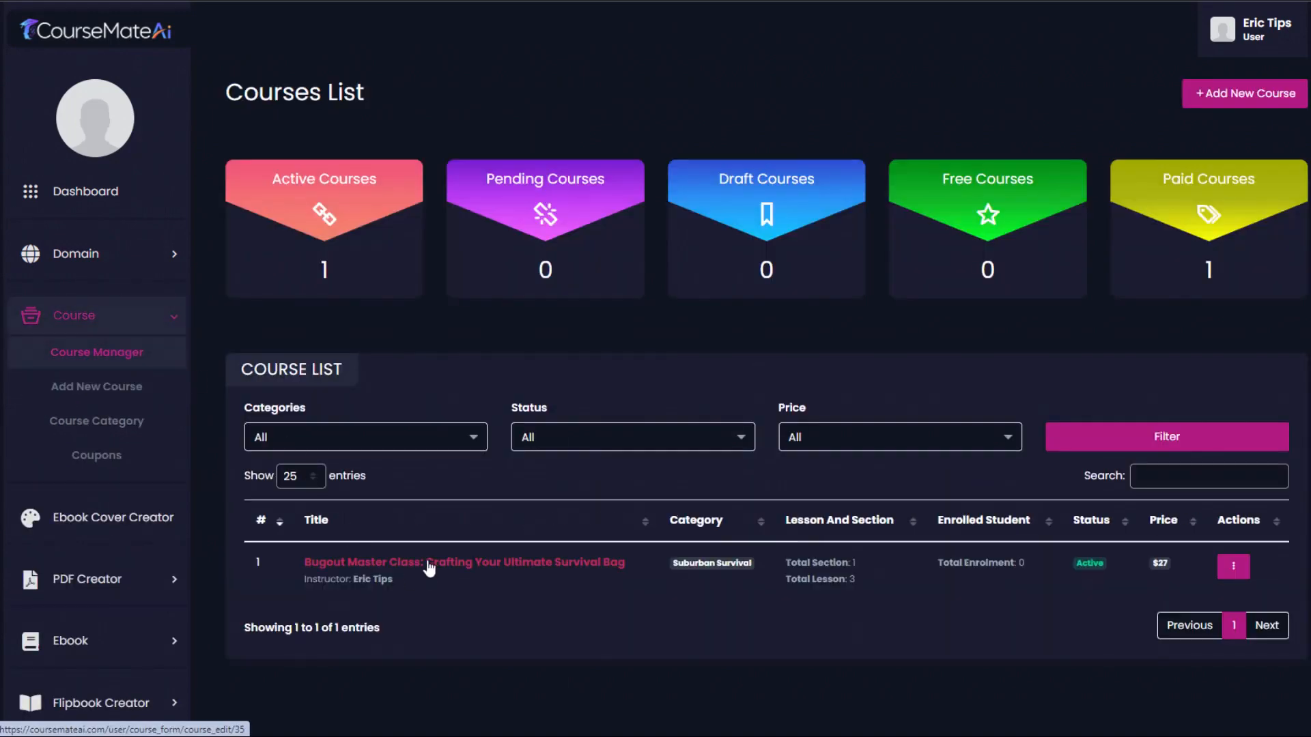
pyautogui.click(429, 557)
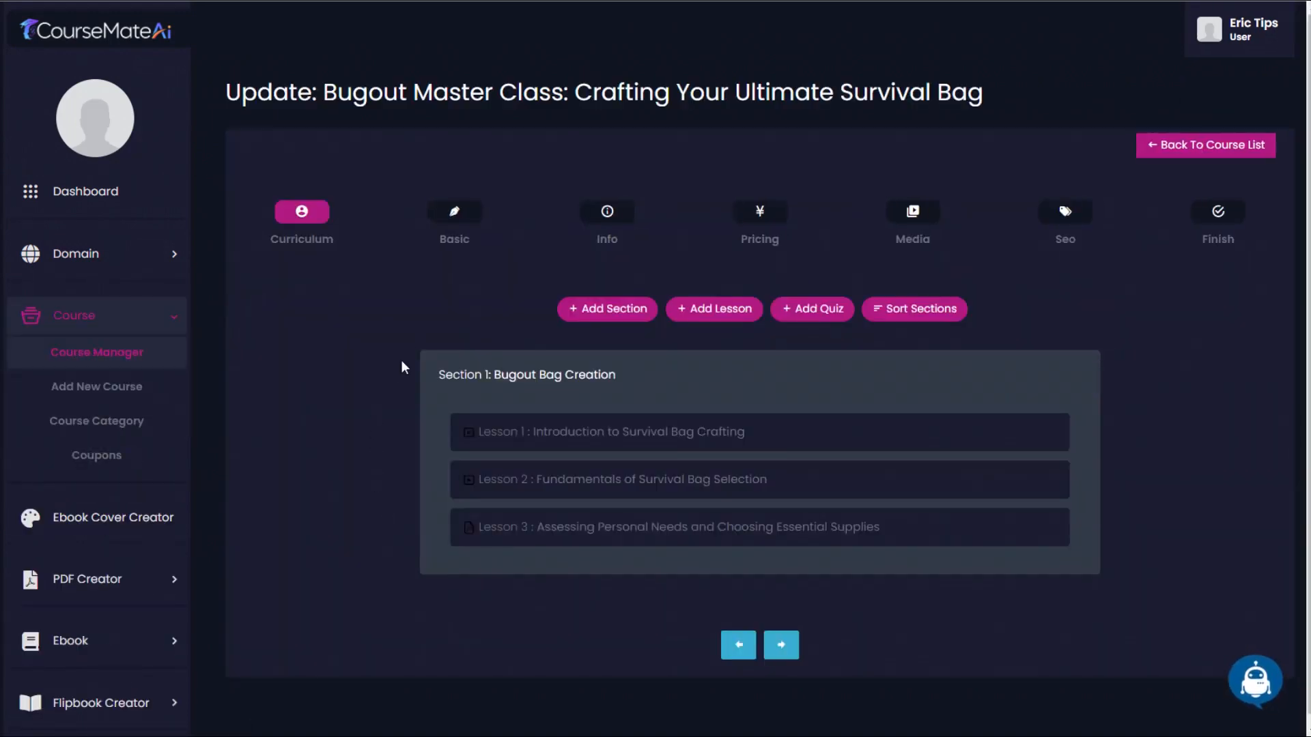
pyautogui.click(712, 310)
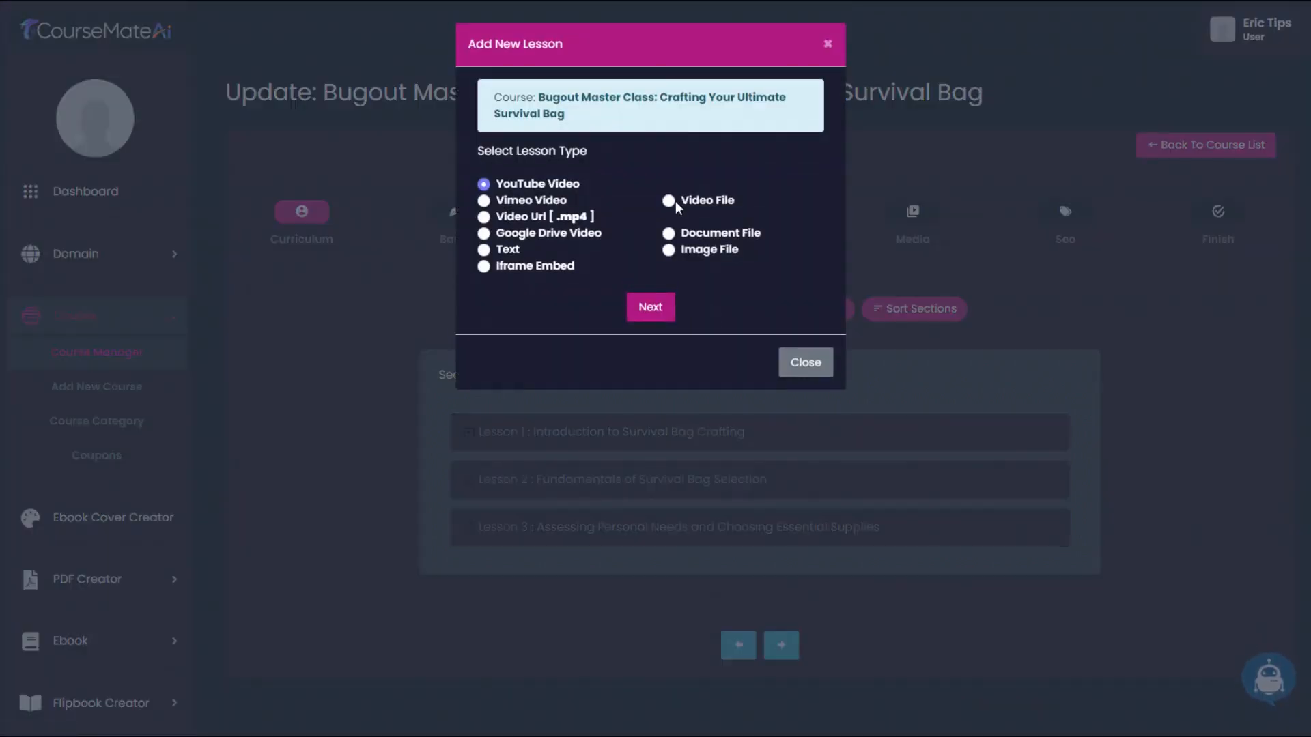
pyautogui.click(669, 200)
pyautogui.click(650, 308)
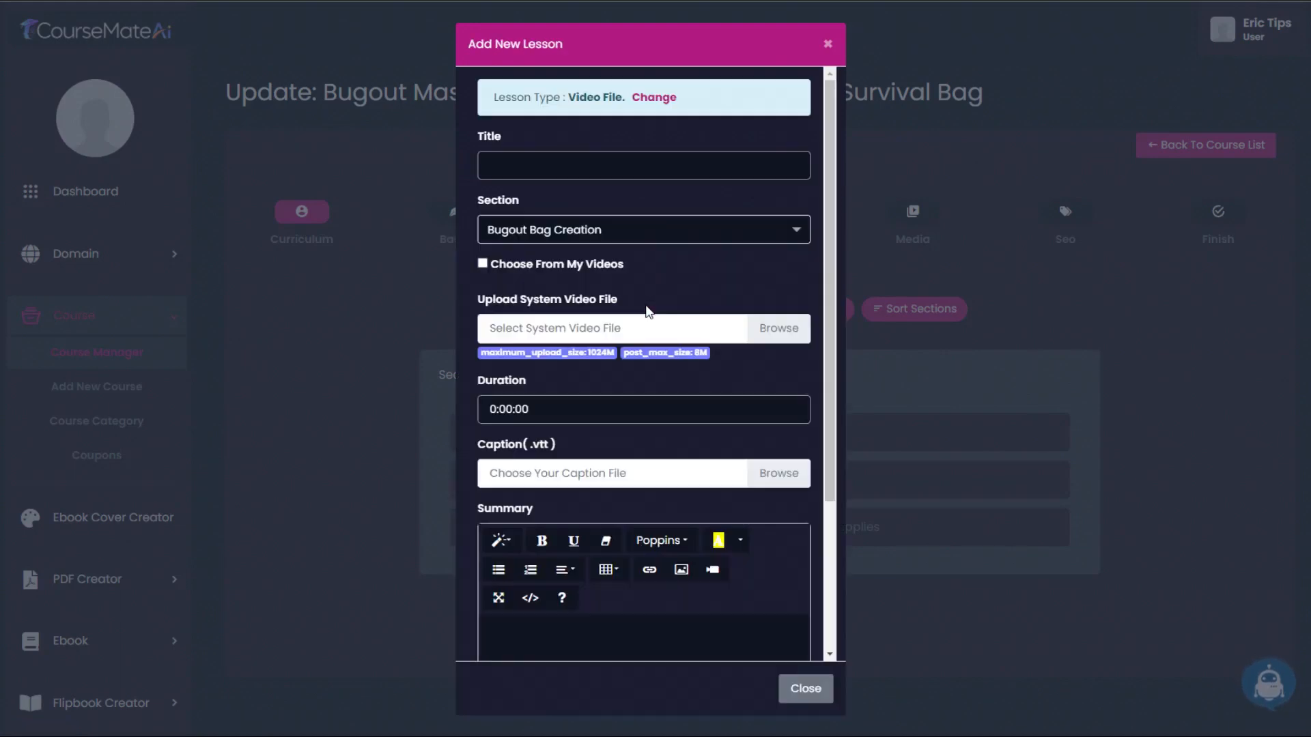
# - Title the lesson "LESSON 4: Organizing Your Survival Bag Effectively" and use the video of the same name from My Videos
pyautogui.click(600, 158)
pyautogui.write('LESSON 4: Organizing Your Survival Bag Effectively')
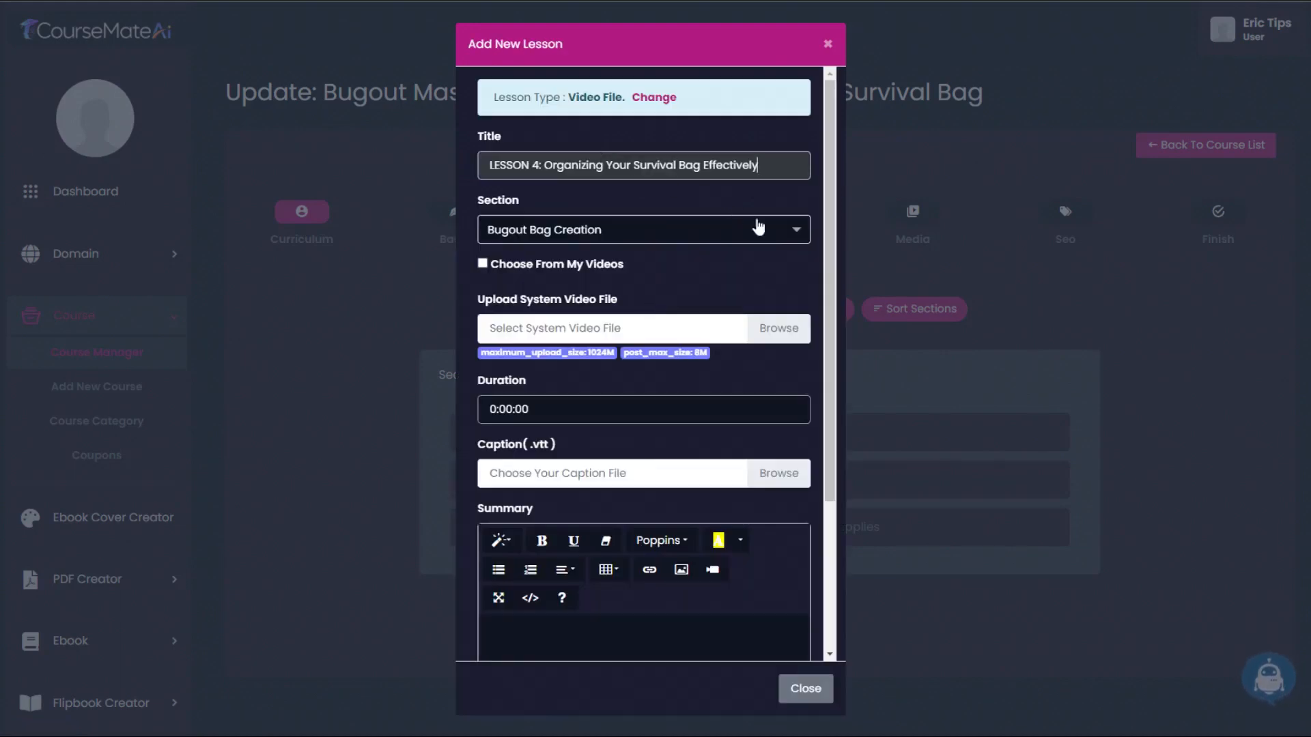
pyautogui.scroll(-1, 696, 292)
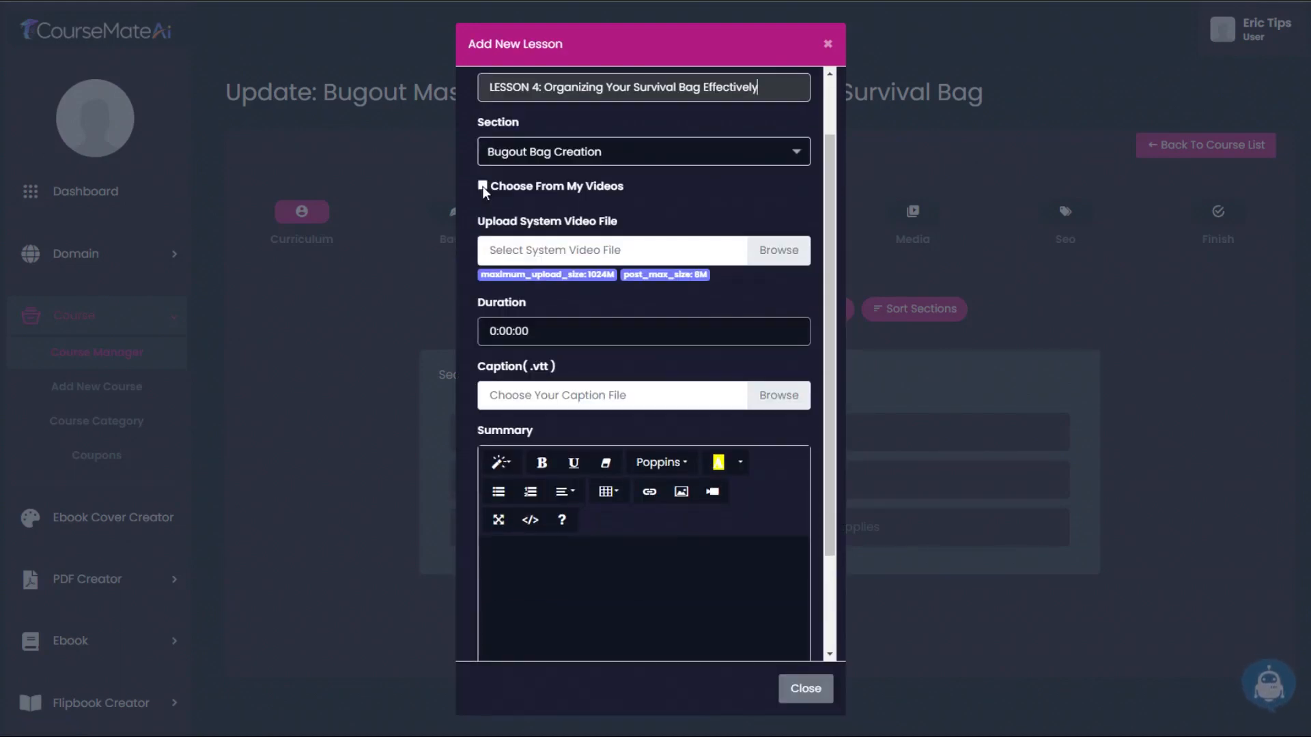
pyautogui.click(482, 185)
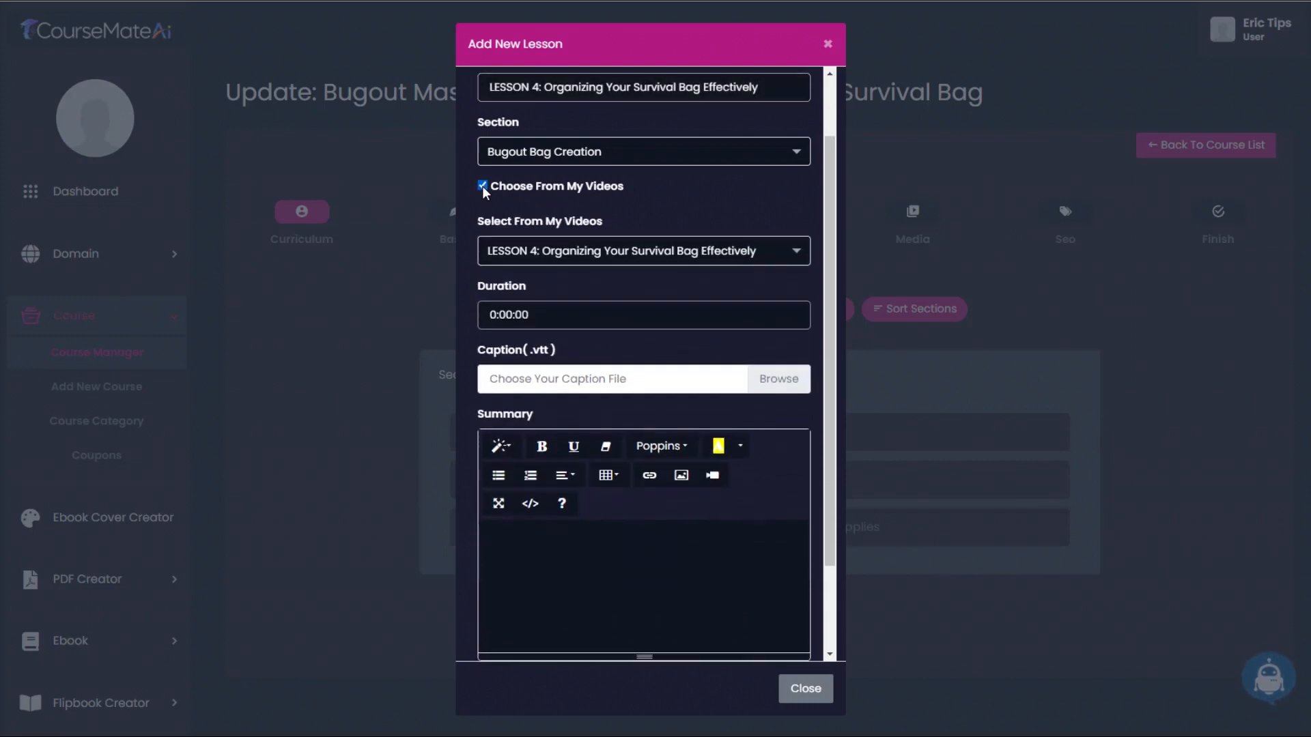
pyautogui.click(661, 252)
pyautogui.click(566, 251)
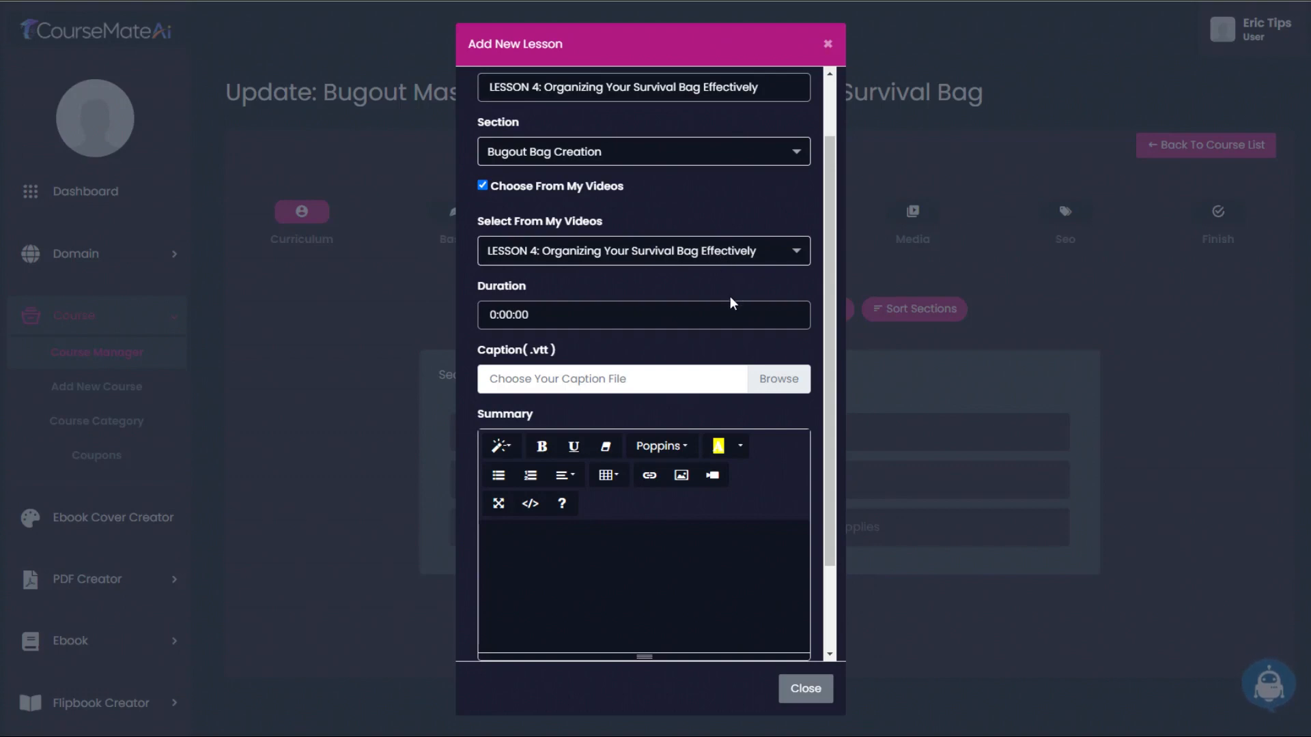
# - Open the new video lesson's duration for editing
pyautogui.scroll(-1, 730, 297)
pyautogui.click(509, 237)
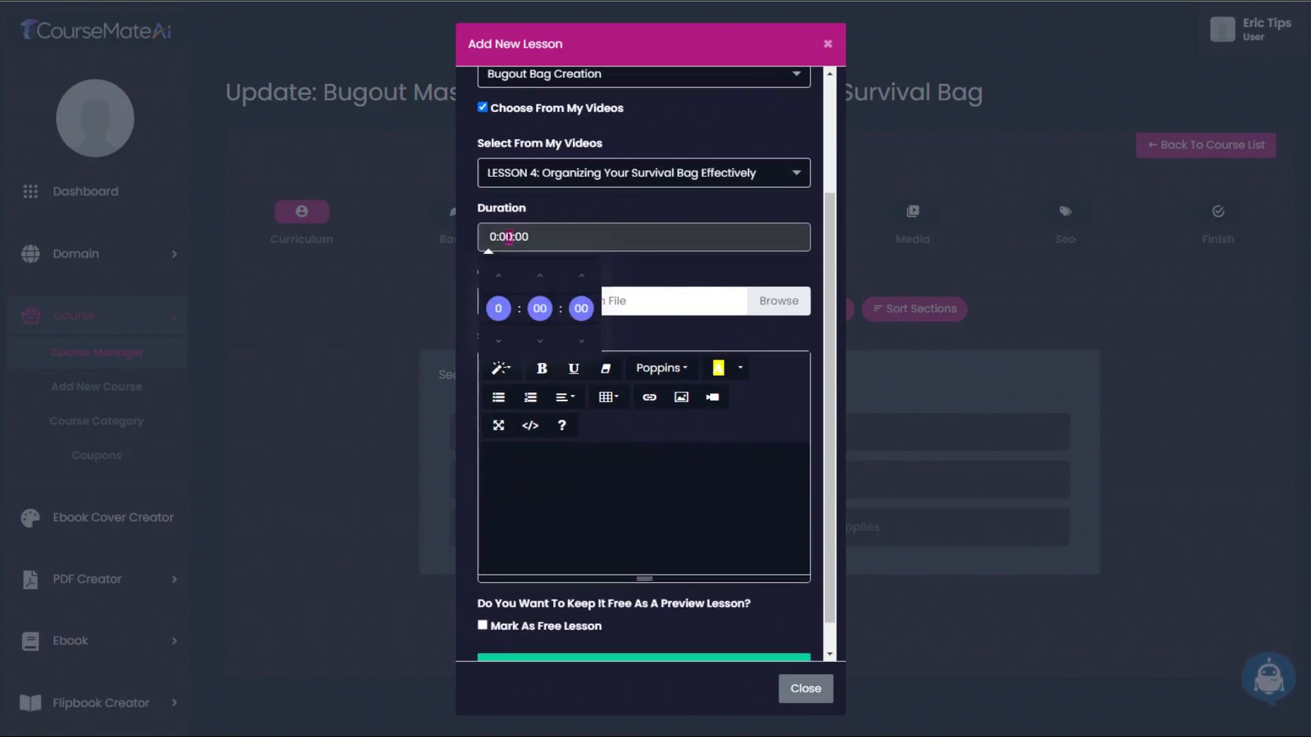
# - Set the new lesson's duration to 0:03:00 and add the lesson to the course
pyautogui.write('3')
pyautogui.click(643, 208)
pyautogui.scroll(-1, 634, 268)
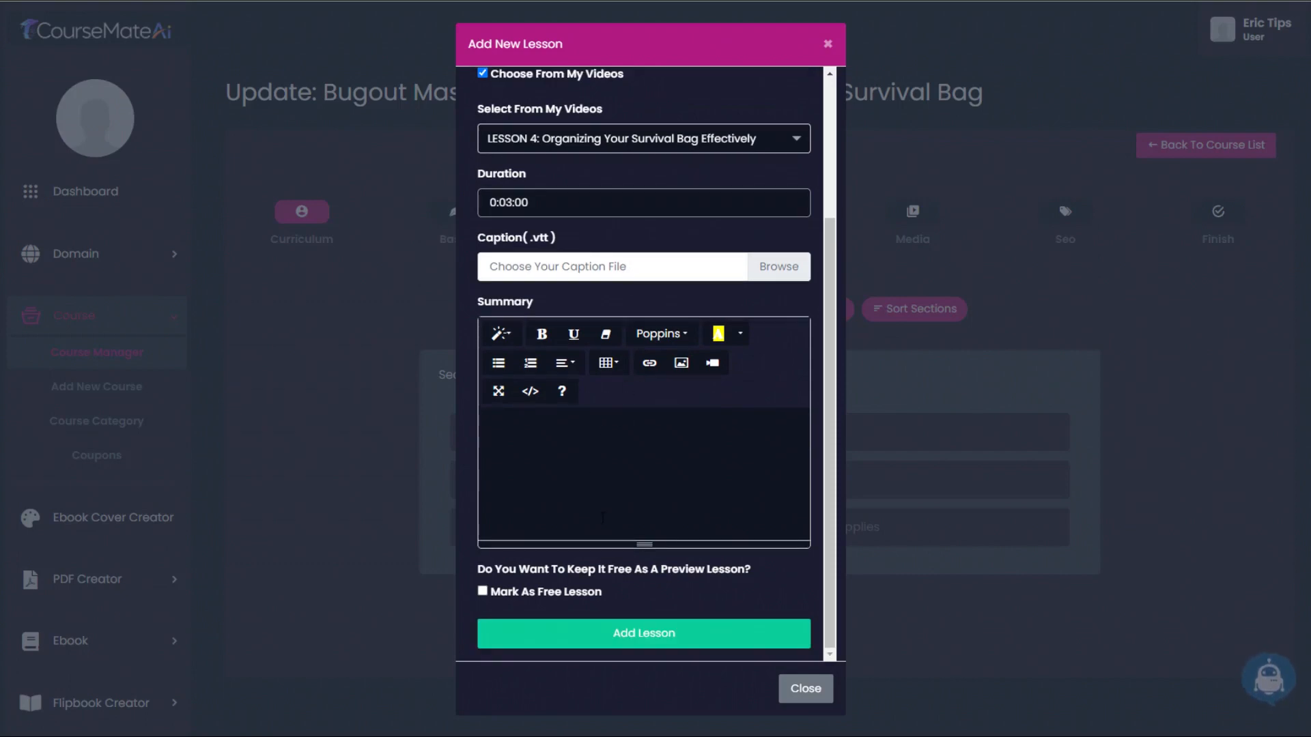
pyautogui.click(649, 635)
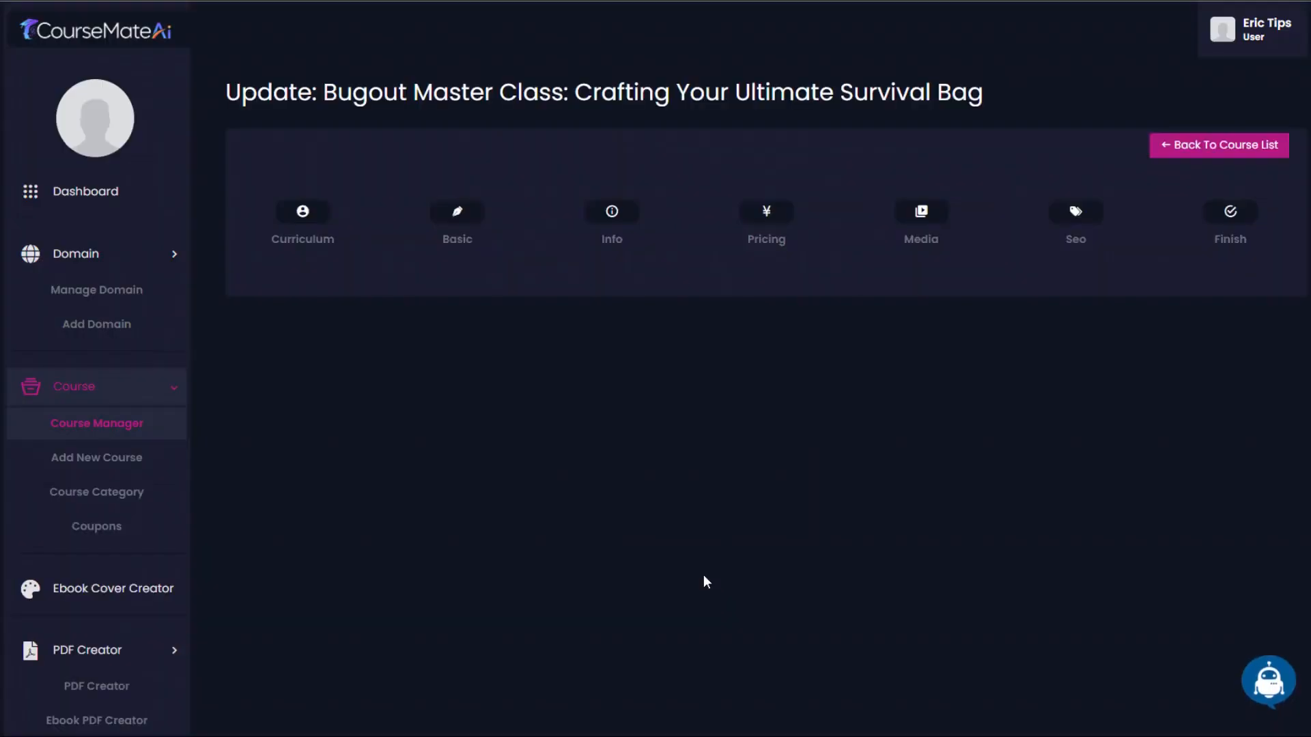
# - Remove the "LESSON 4:" prefix from the fourth lesson's title, leaving "Organizing Your Survival Bag Effectively", and save the lesson
pyautogui.click(1033, 578)
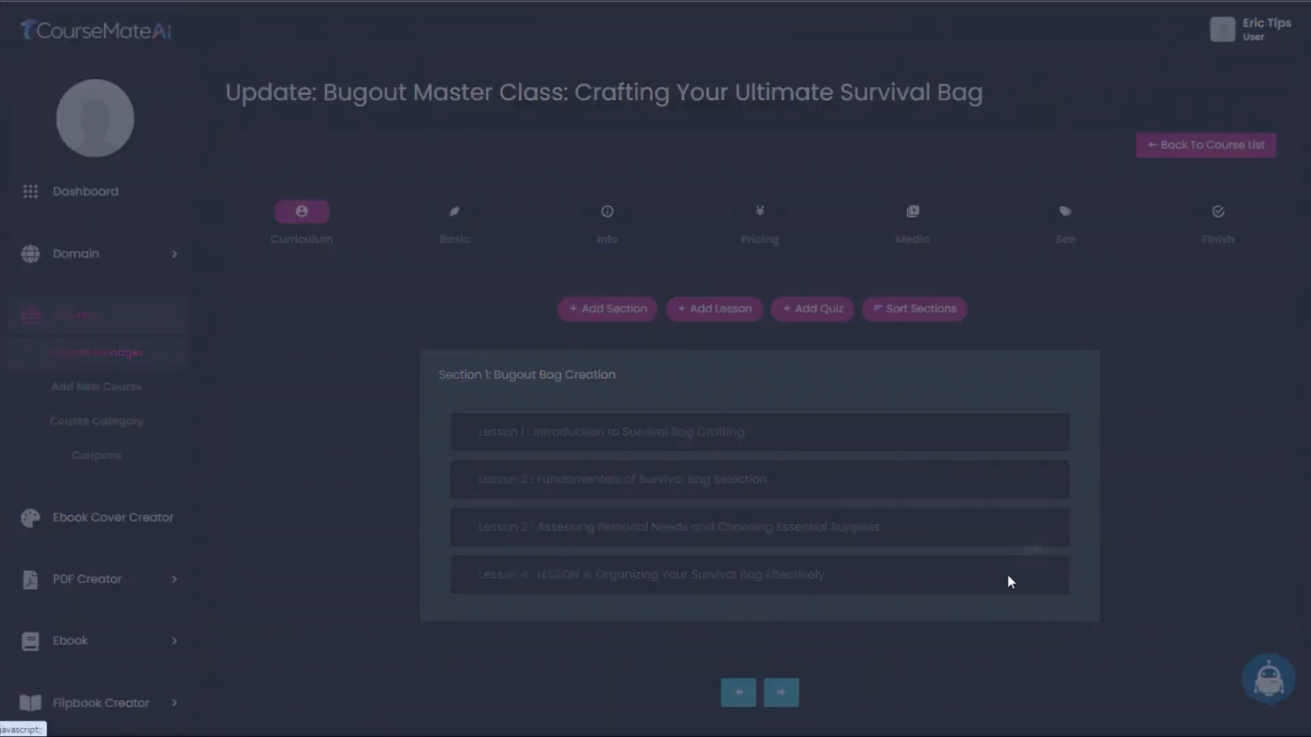
pyautogui.moveTo(543, 165); pyautogui.dragTo(420, 166)
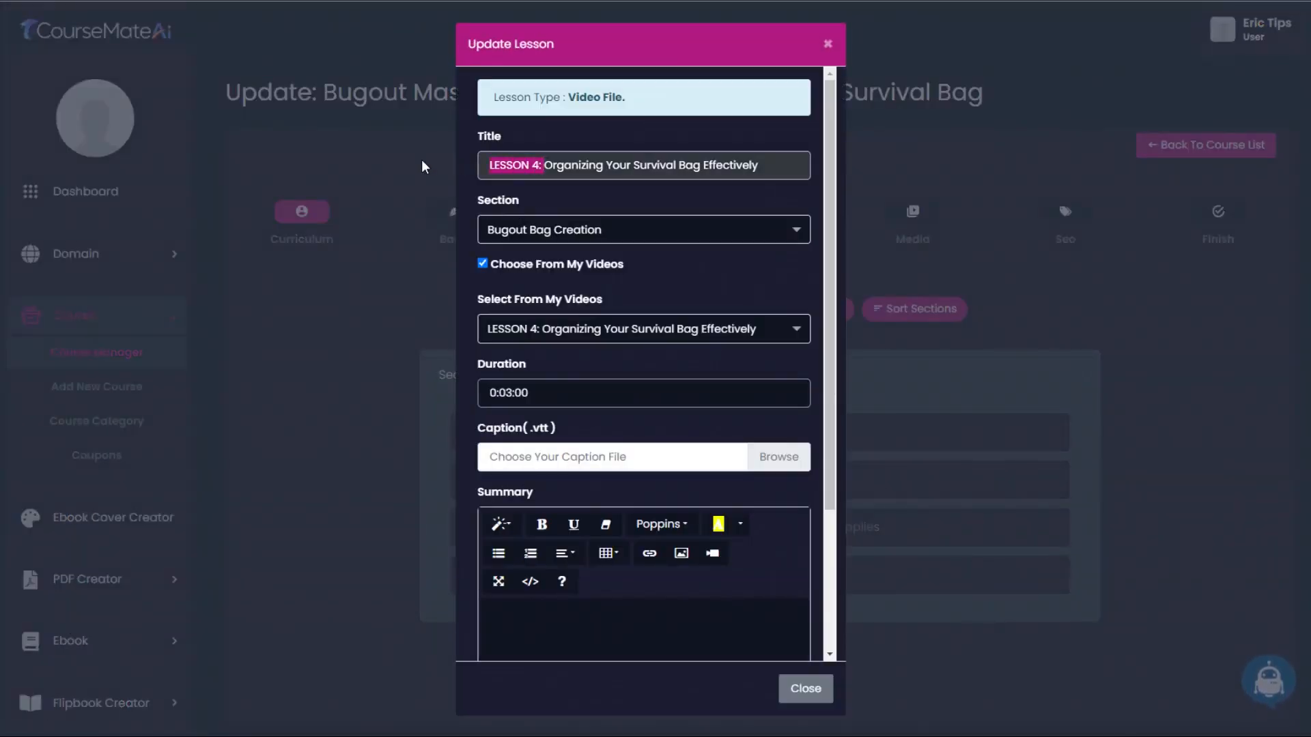
pyautogui.press('BackSpace')
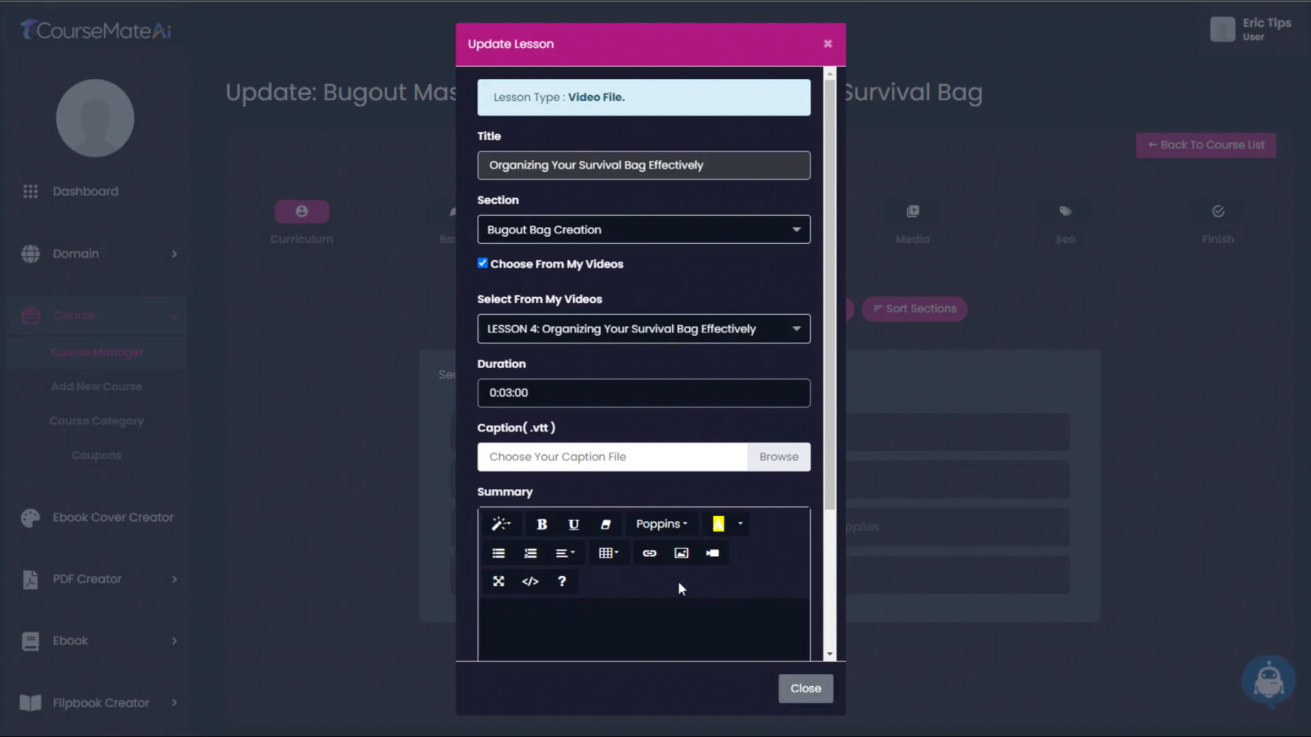
pyautogui.scroll(-3, 678, 585)
pyautogui.click(746, 633)
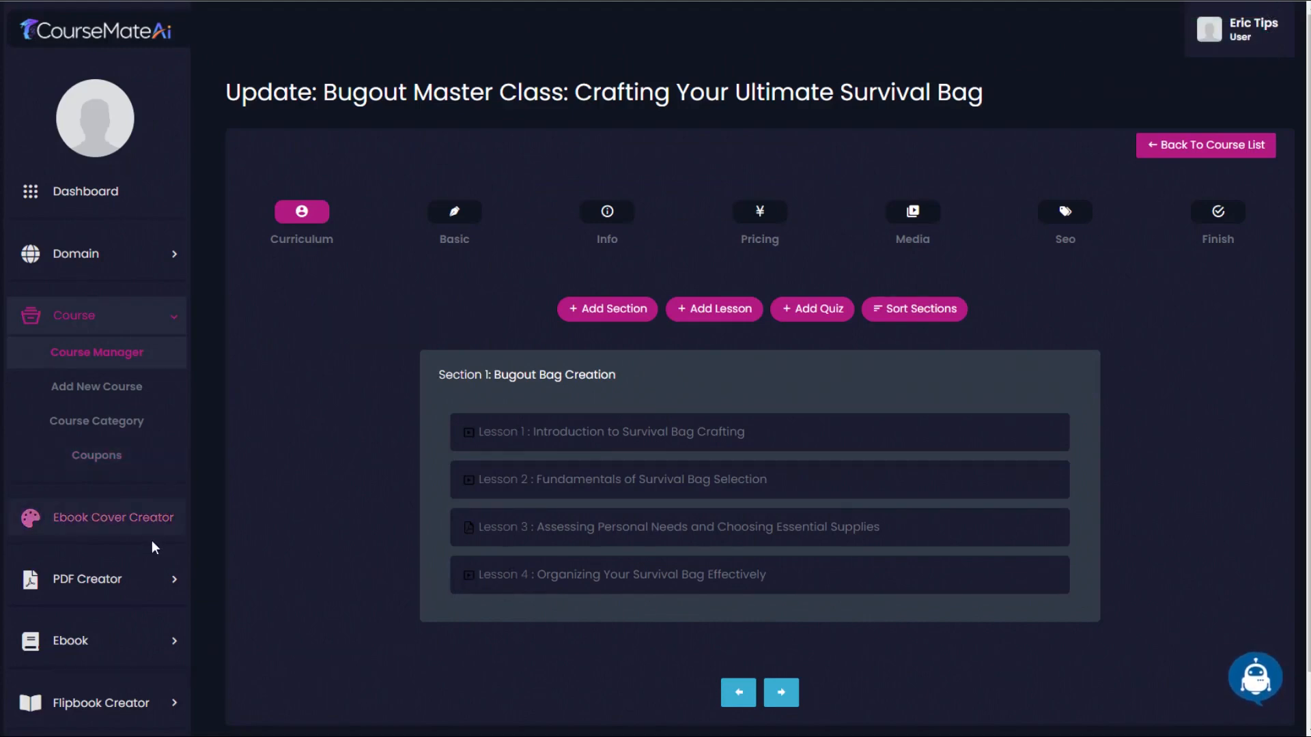
# - Open the form for creating a new training video
pyautogui.scroll(-5, 146, 587)
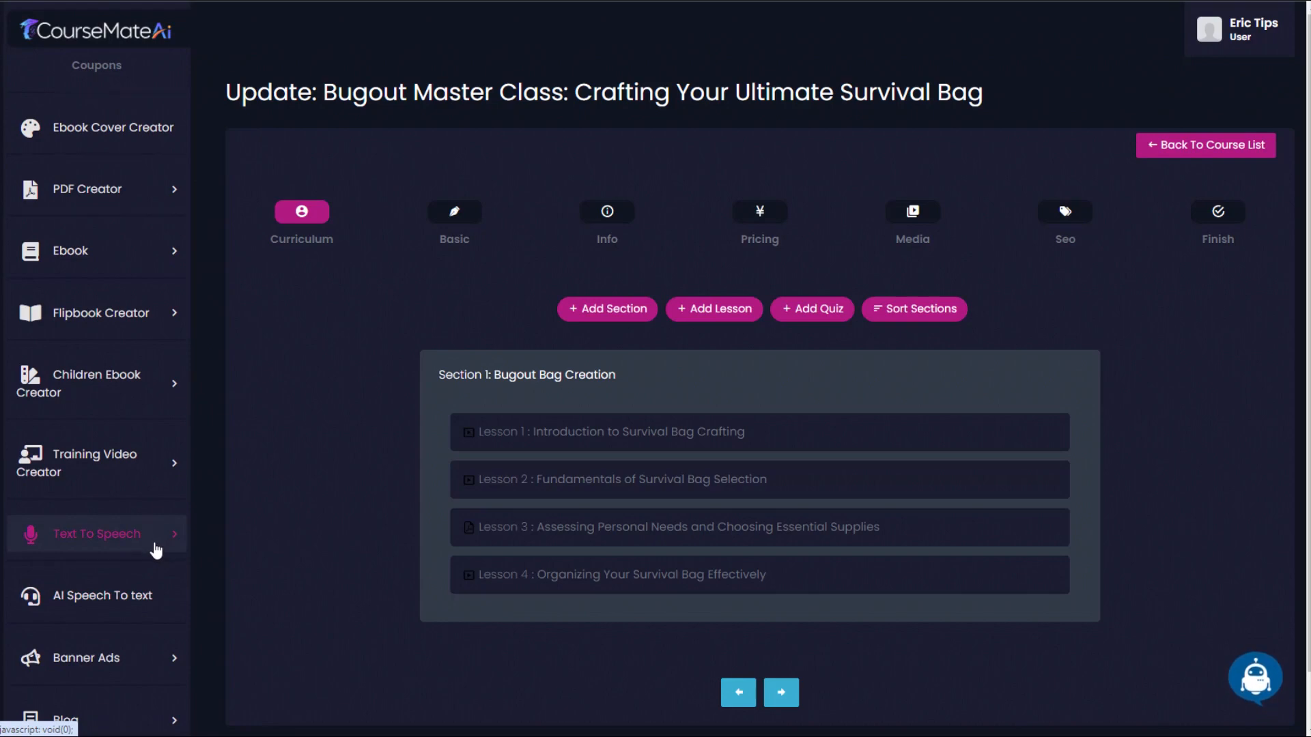
pyautogui.click(171, 469)
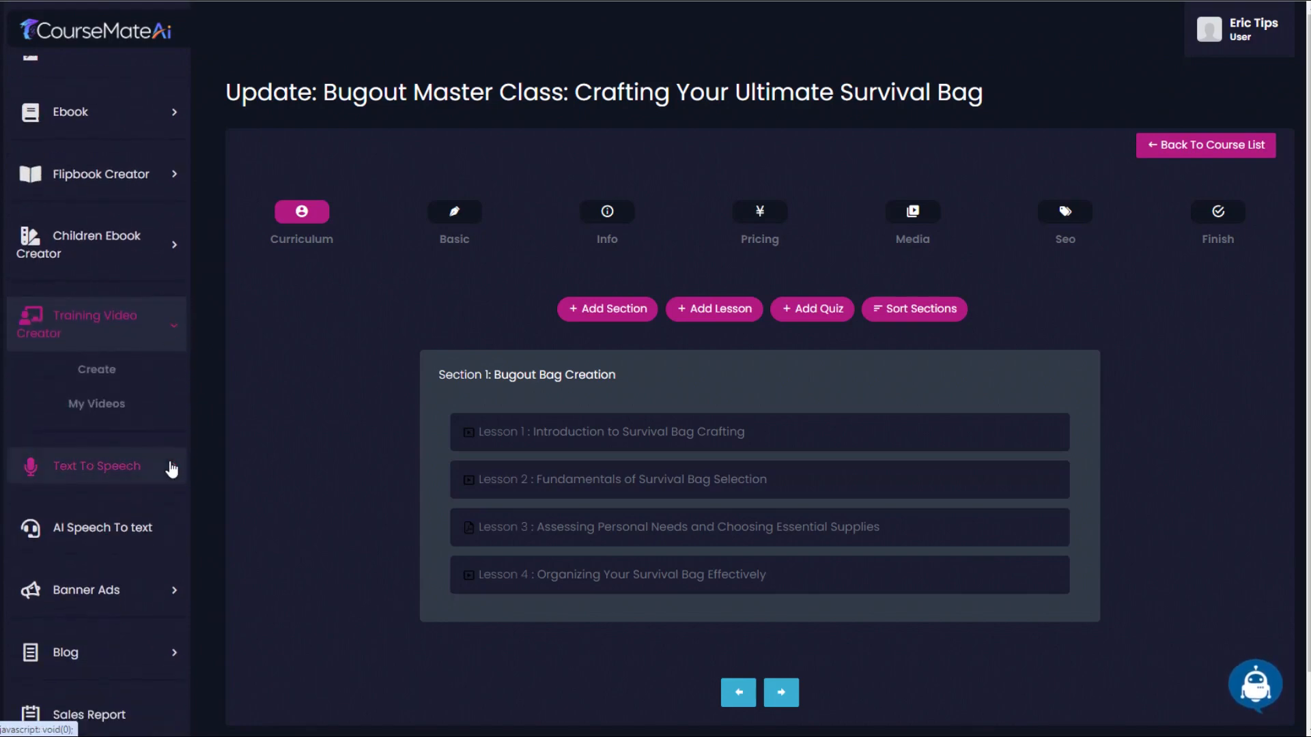
pyautogui.click(97, 369)
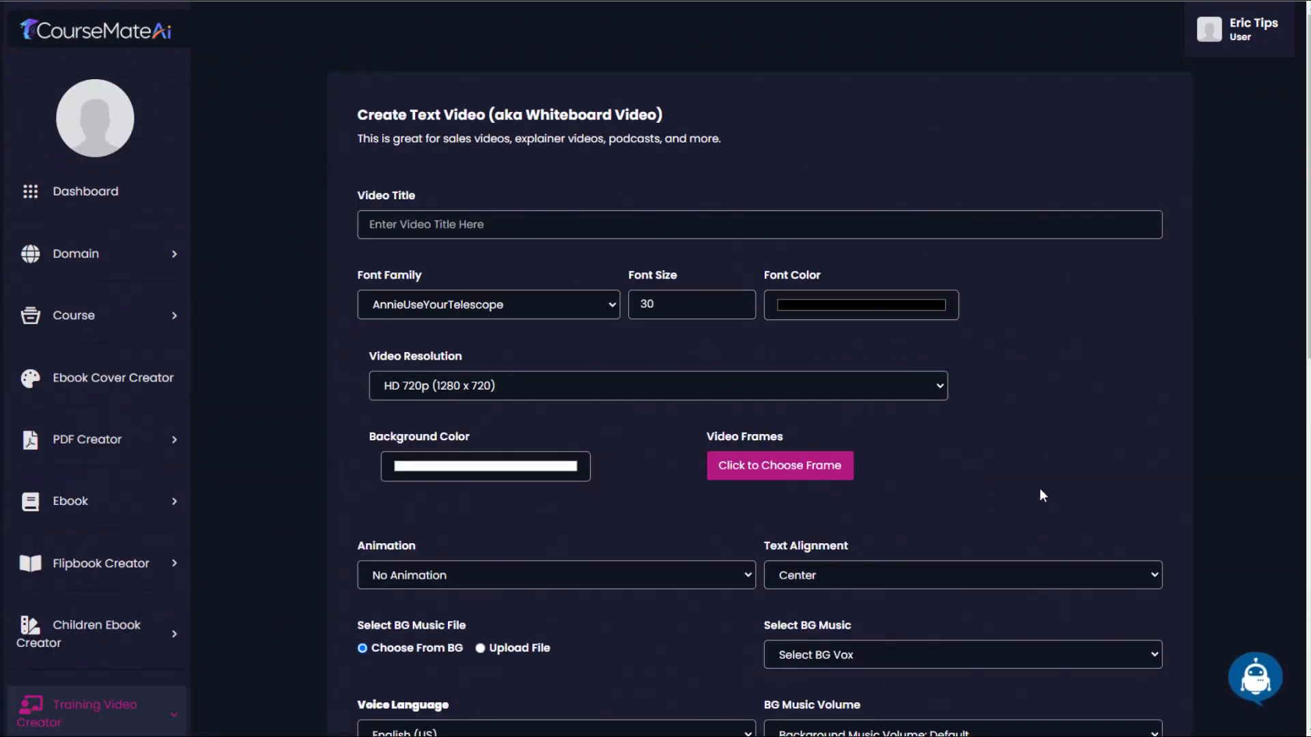
# - Look over the AI Content video script types offered for the slides and close the list
pyautogui.scroll(-8, 1039, 486)
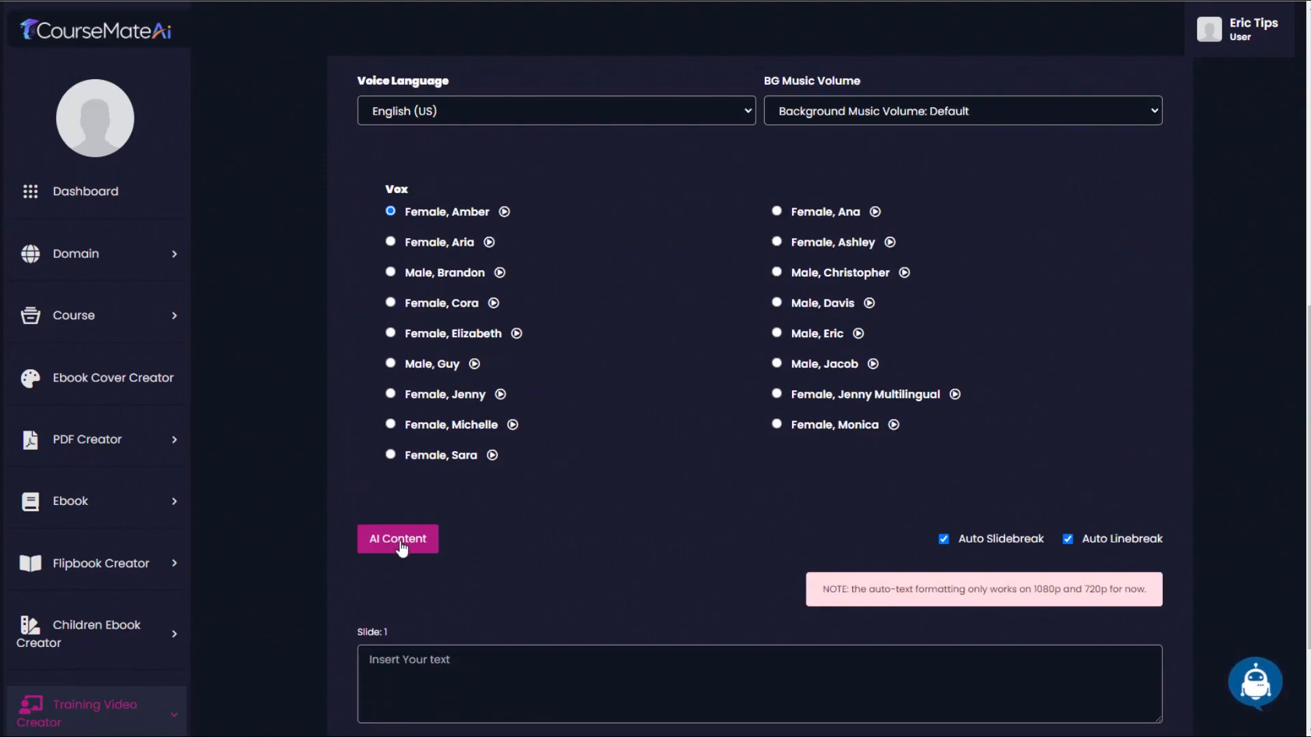
pyautogui.click(401, 543)
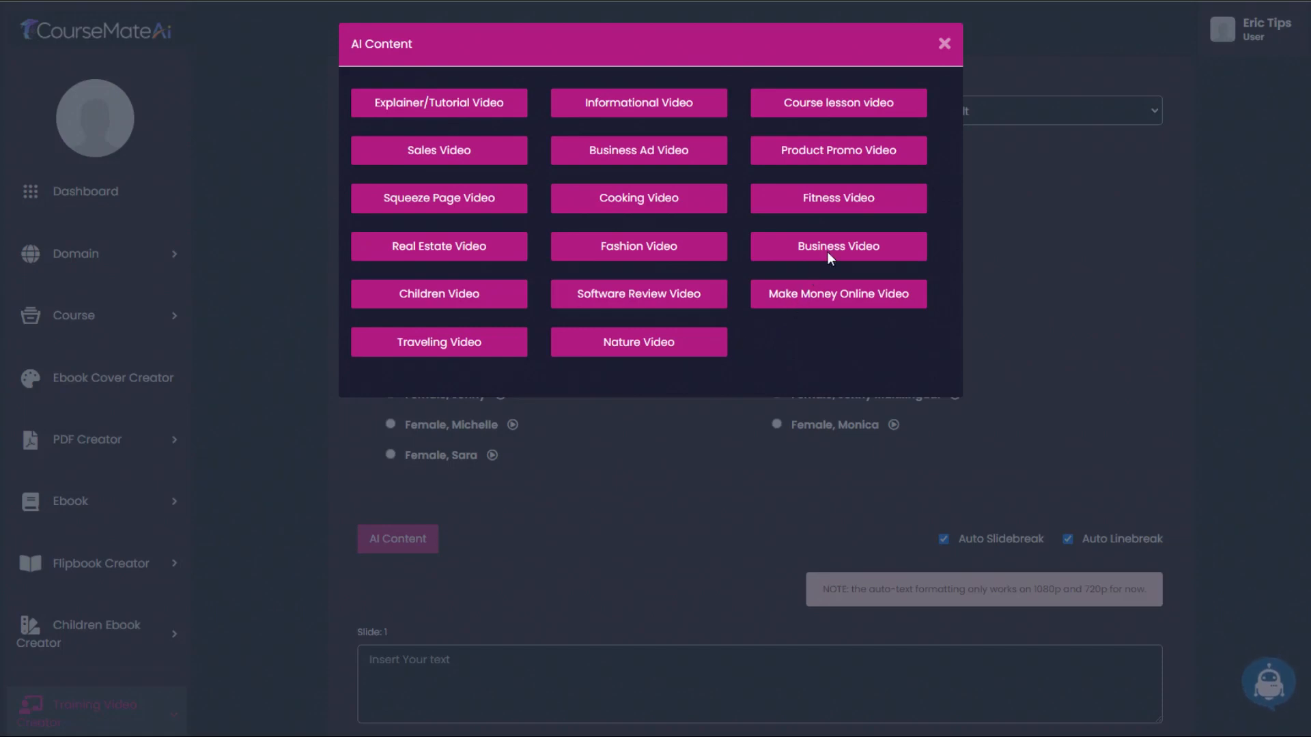
pyautogui.click(944, 45)
pyautogui.scroll(-1, 1104, 529)
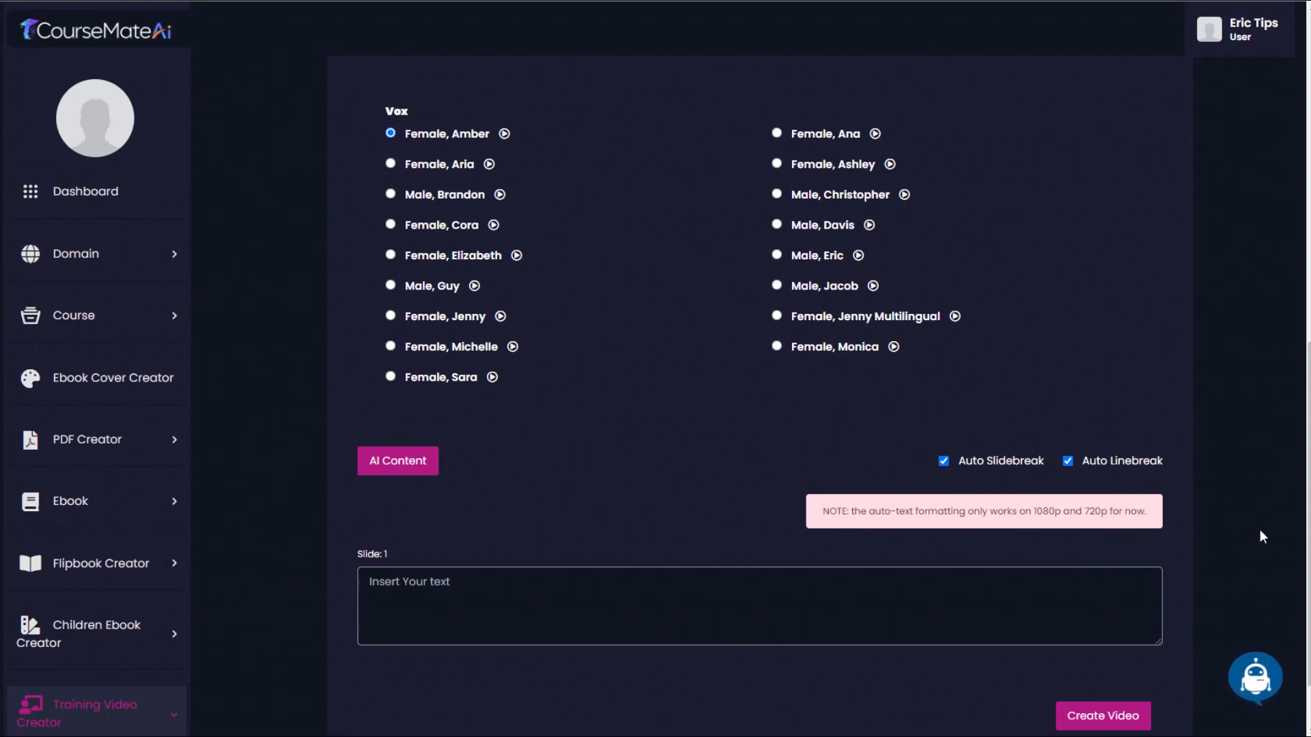
# - Generate AI Writer text from the prompt "Write an educational video script about Space-Saving Techniques for a Compact and Portable Survival Bag"
pyautogui.click(1258, 691)
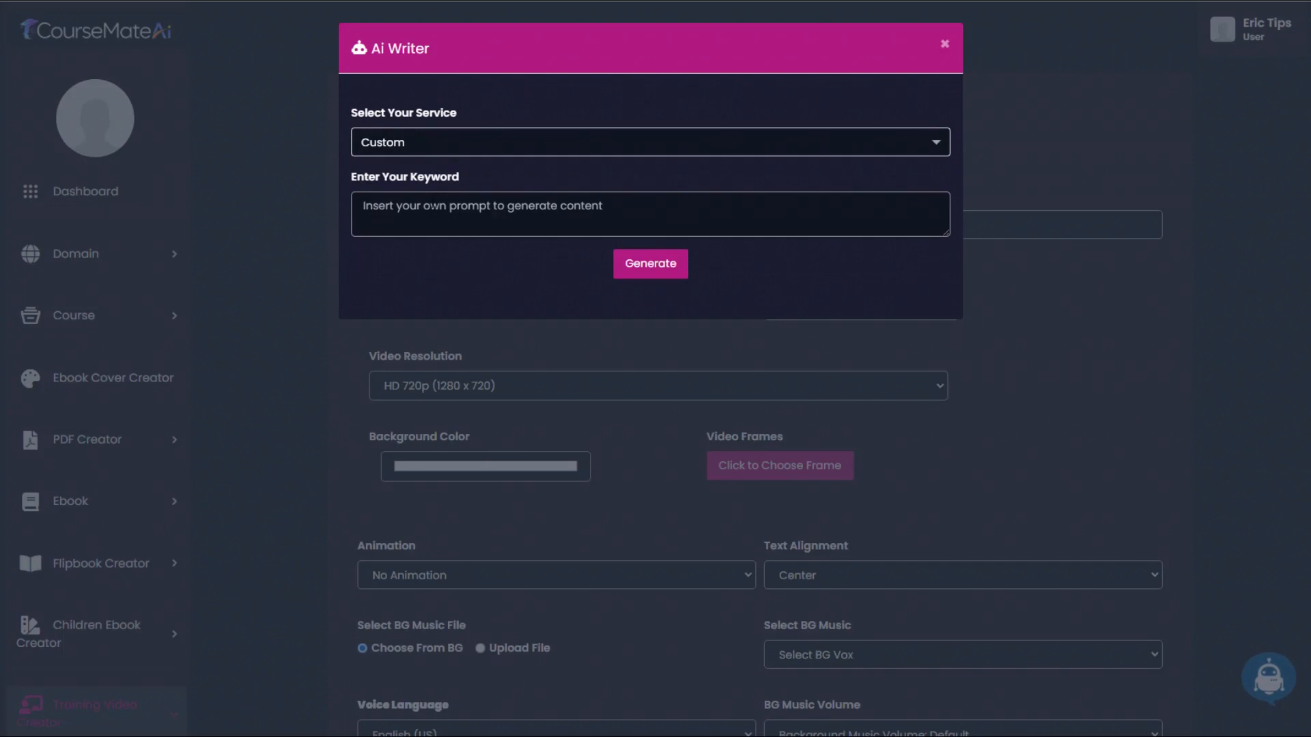
pyautogui.click(433, 206)
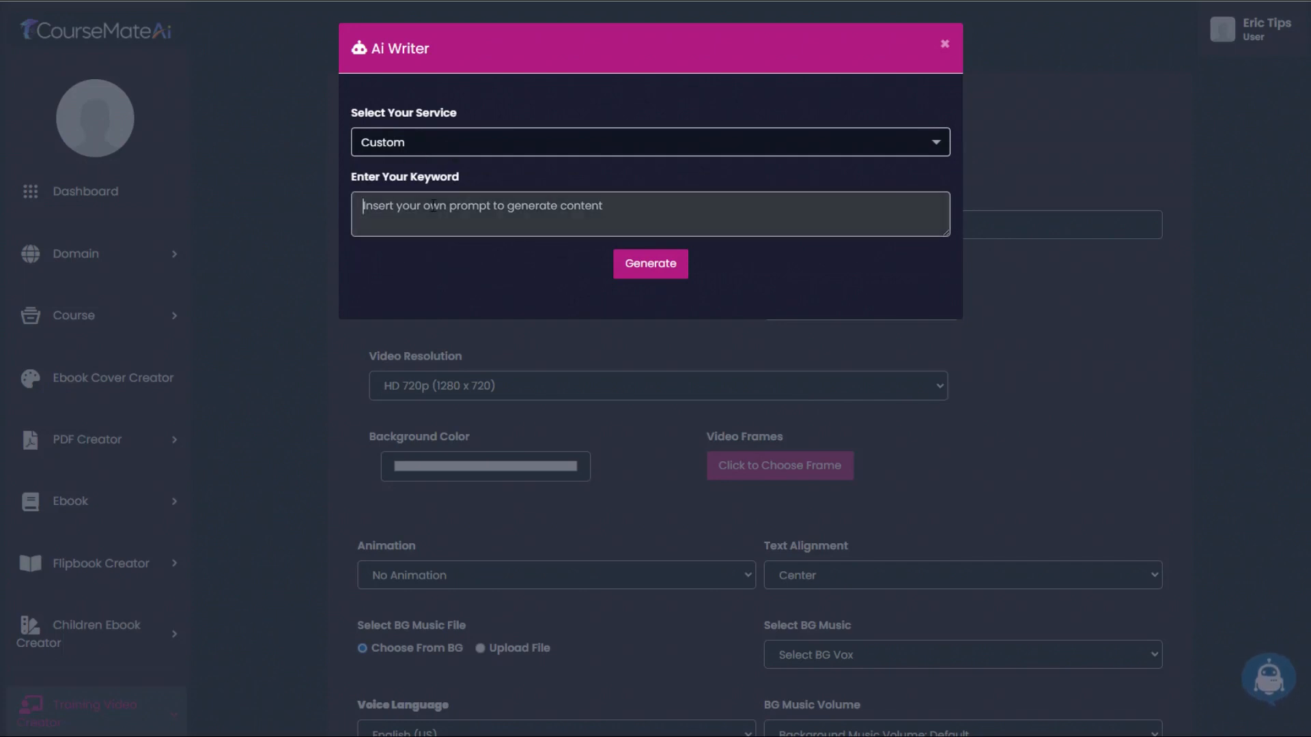
pyautogui.write('Write an educational video script about')
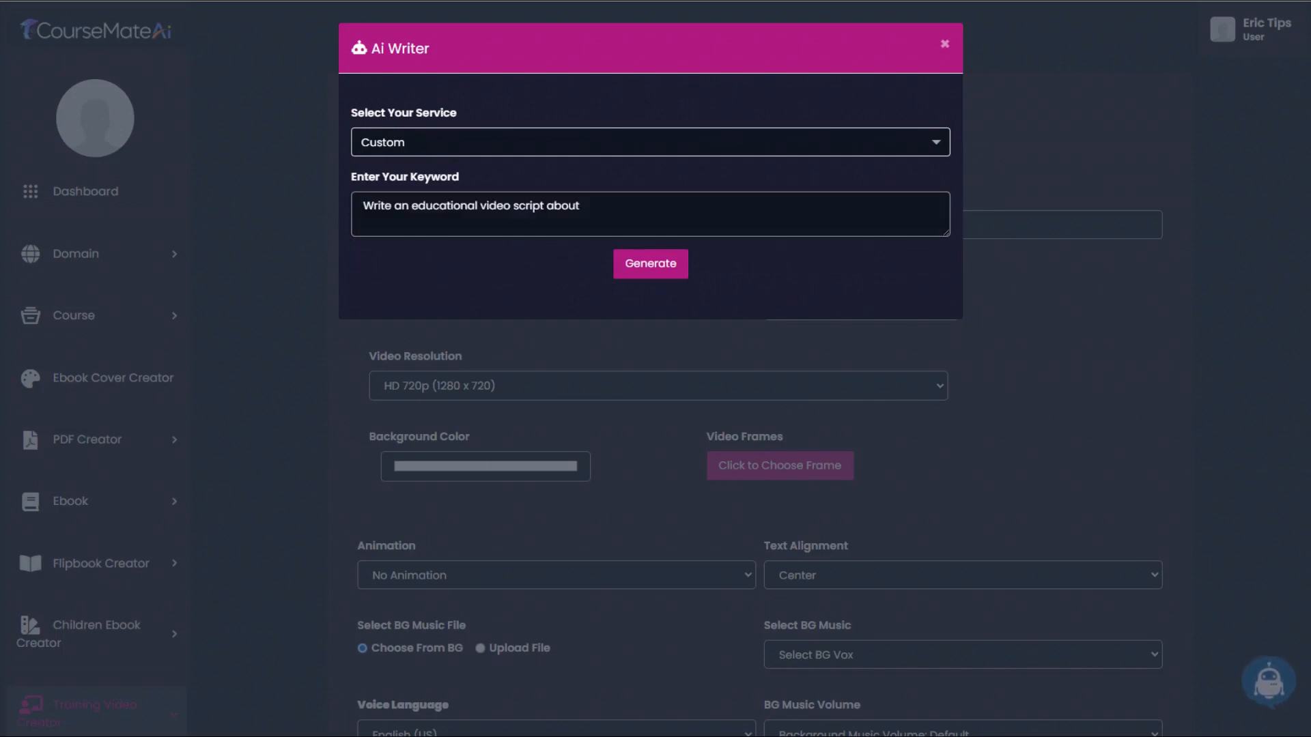
pyautogui.click(612, 208)
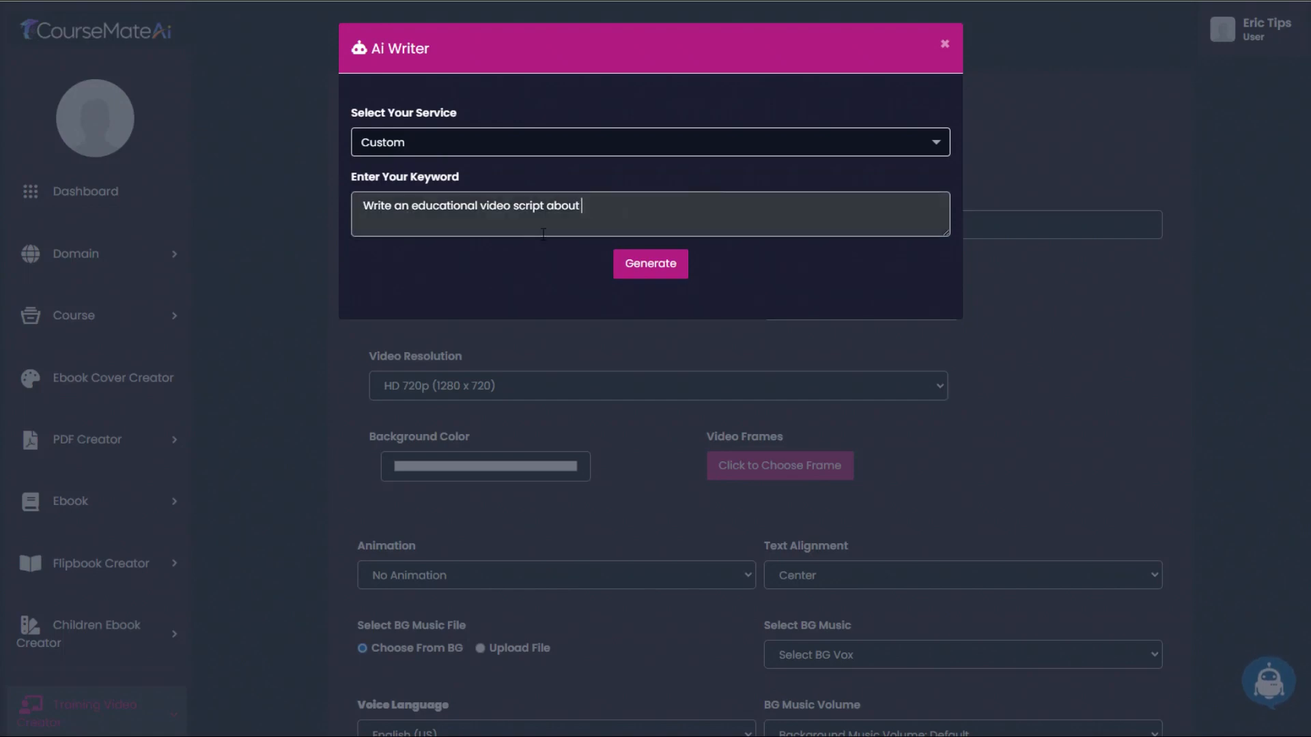
pyautogui.write('Space-Saving Techniques for a Compact and Portable Bag')
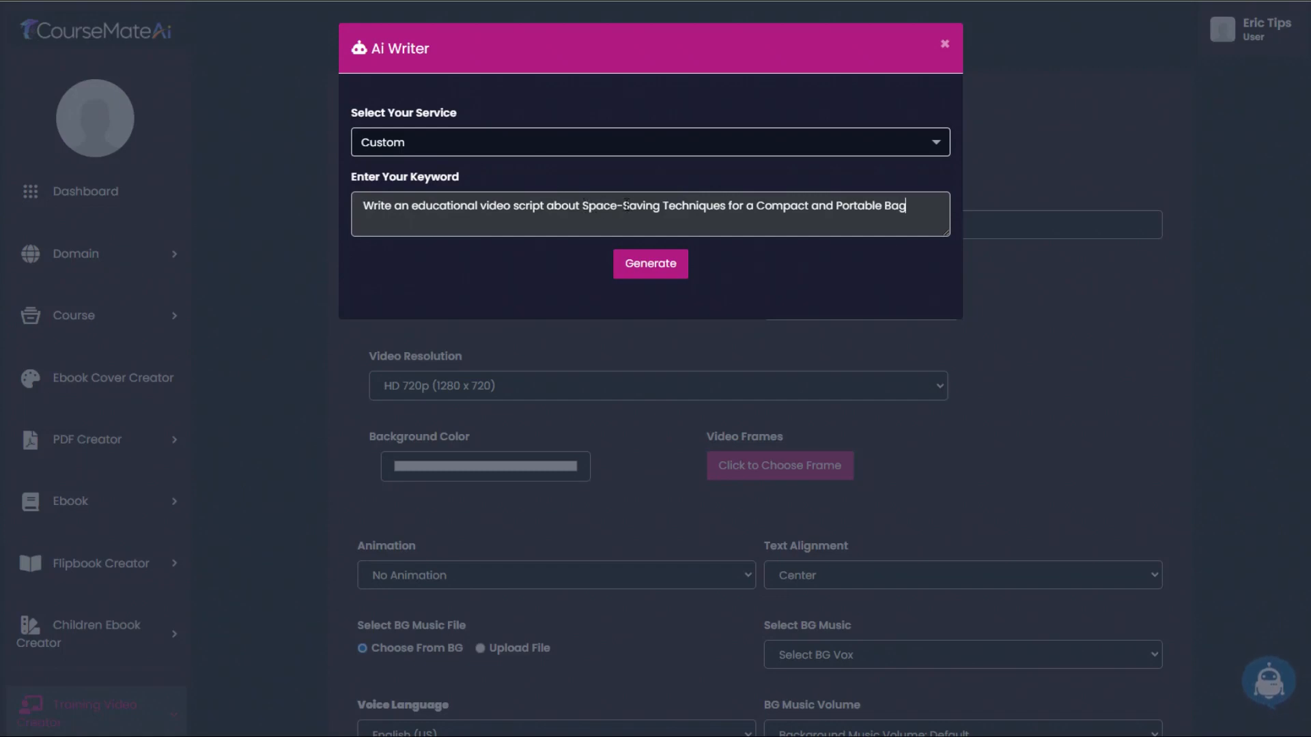
pyautogui.click(884, 207)
pyautogui.write('Survival')
pyautogui.click(658, 269)
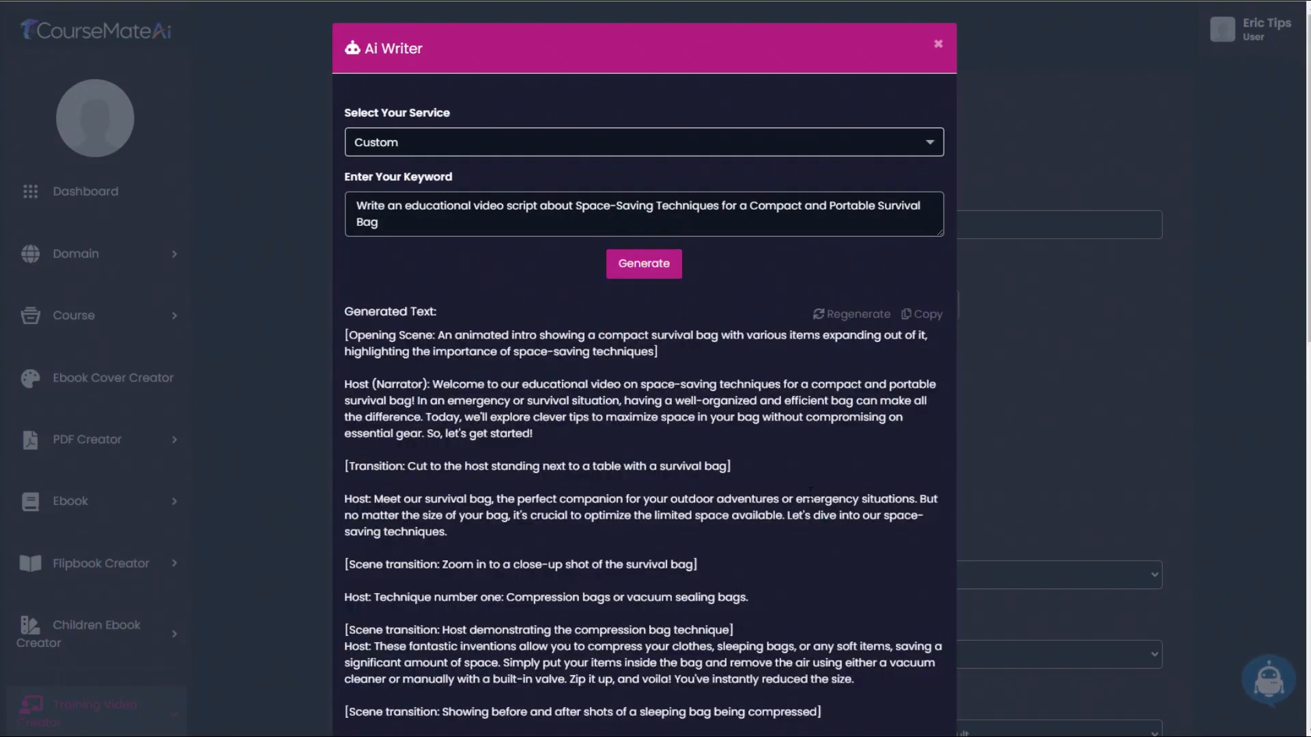
# - Review and copy the generated survival bag script, and close the AI Writer
pyautogui.scroll(-4, 486, 262)
pyautogui.scroll(-8, 809, 496)
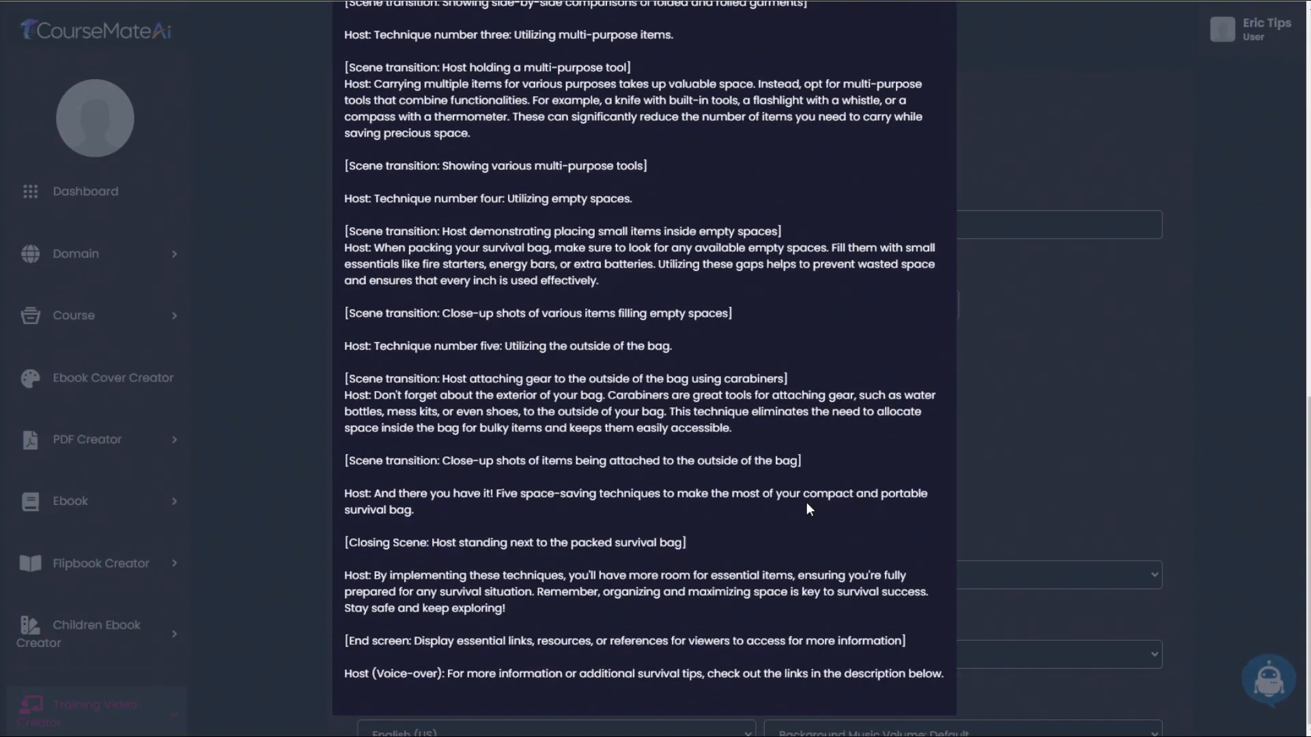
pyautogui.scroll(12, 805, 519)
pyautogui.scroll(-3, 804, 520)
pyautogui.scroll(3, 816, 496)
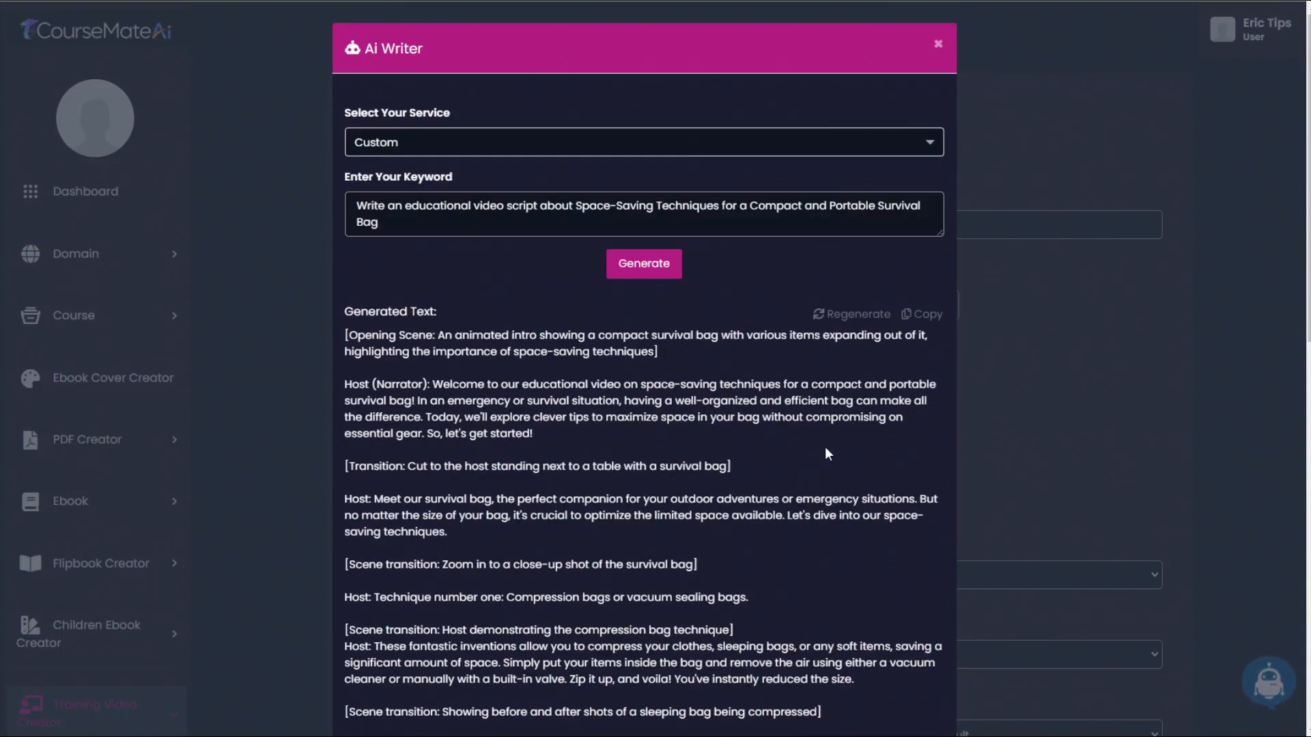
pyautogui.scroll(-12, 823, 454)
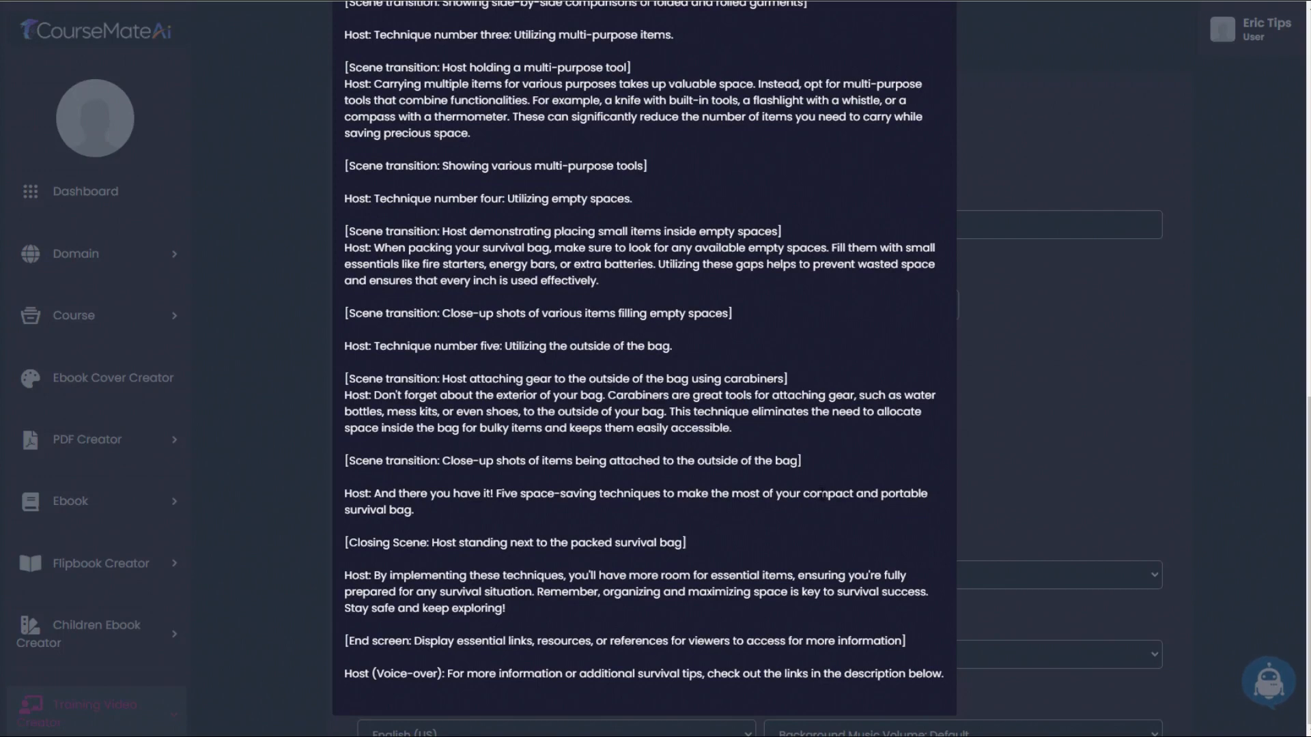
pyautogui.scroll(12, 822, 490)
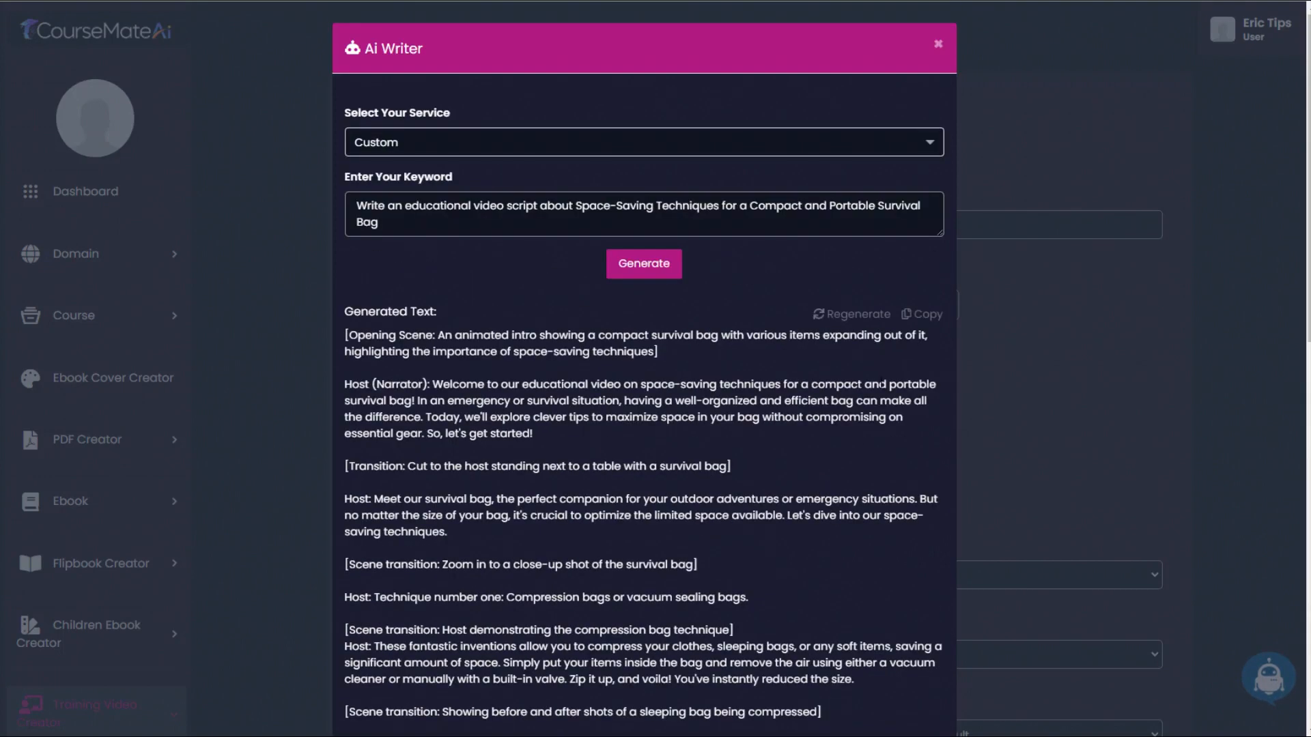
pyautogui.click(927, 318)
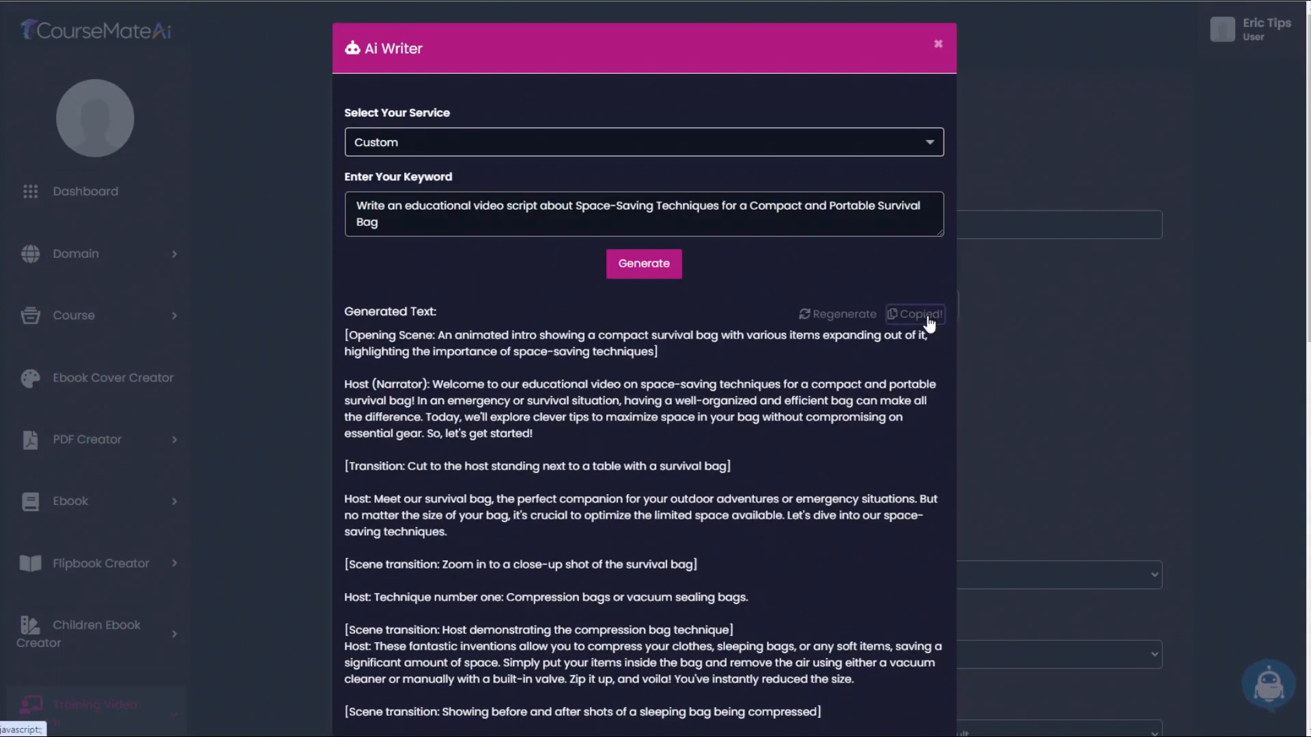
pyautogui.click(938, 45)
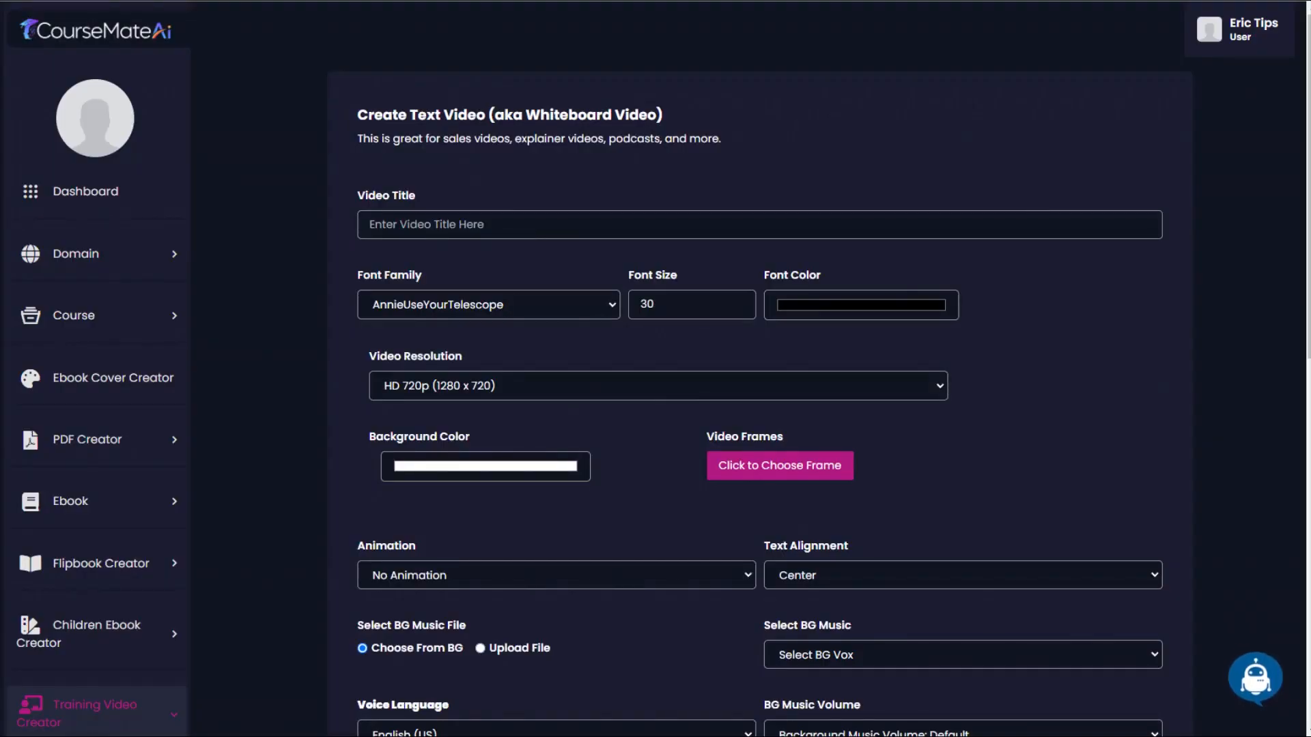
# - Turn off Auto Slidebreak and Auto Linebreak and paste the script opening starting "In an emergency or survival situation" into slide 1
pyautogui.scroll(-10, 259, 275)
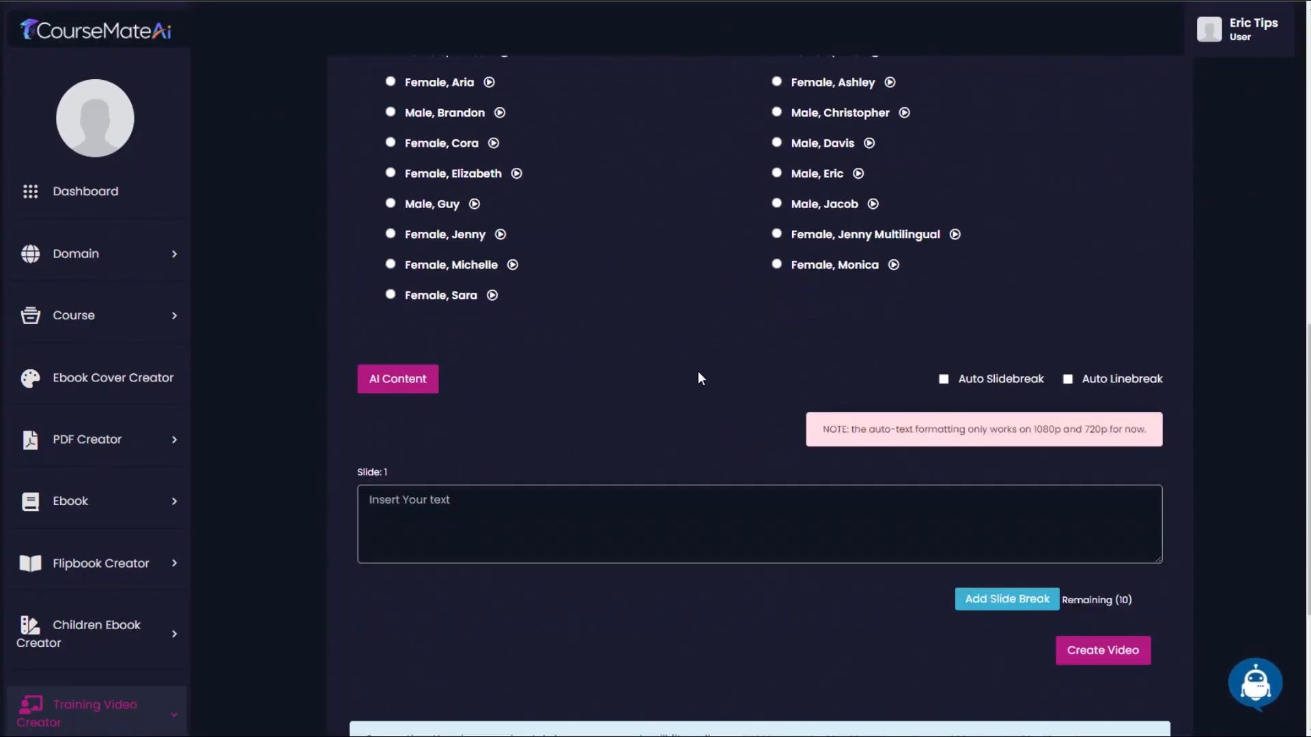
pyautogui.scroll(3, 697, 408)
pyautogui.scroll(-4, 694, 414)
pyautogui.scroll(4, 690, 437)
pyautogui.scroll(-4, 687, 448)
pyautogui.scroll(-1, 684, 452)
pyautogui.click(463, 458)
pyautogui.hotkey('ctrl', 'v')
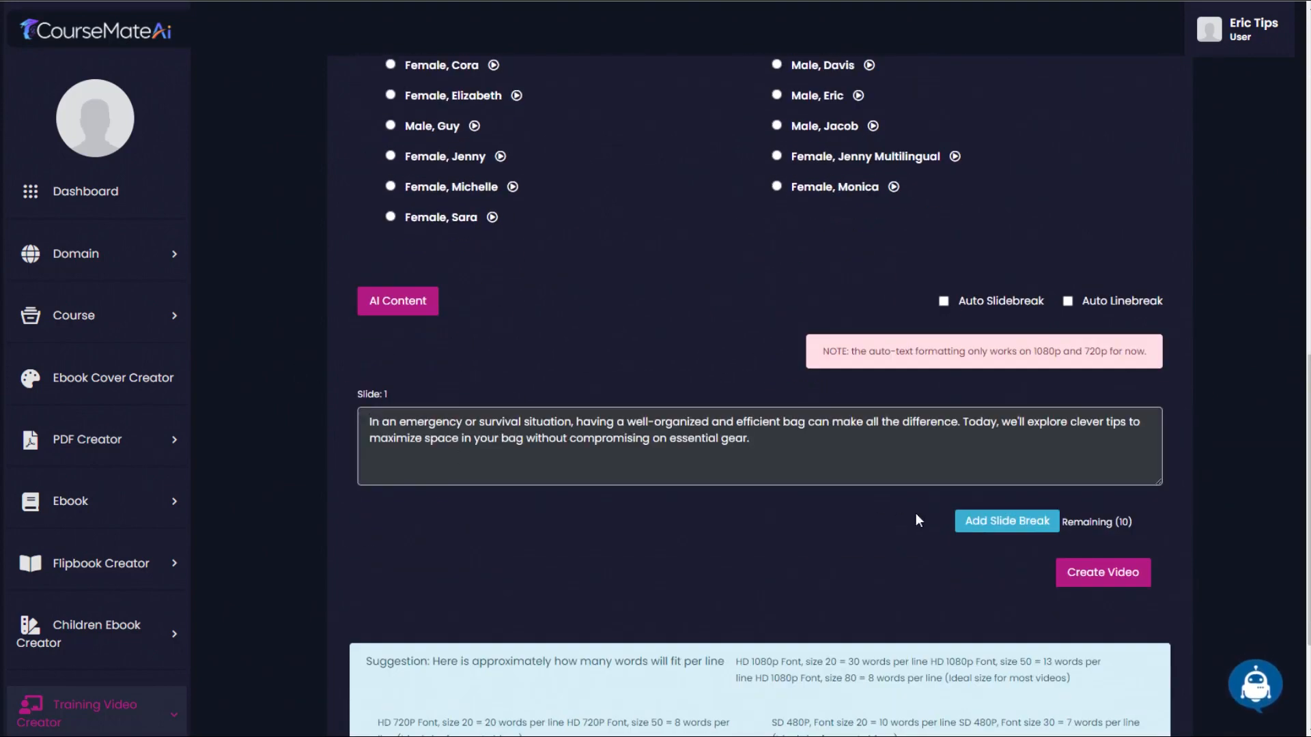
# - Add slide 2 with the "Meet our survival bag" text and slide 3 with technique number one on compression or vacuum sealing bags
pyautogui.click(976, 522)
pyautogui.scroll(-3, 822, 509)
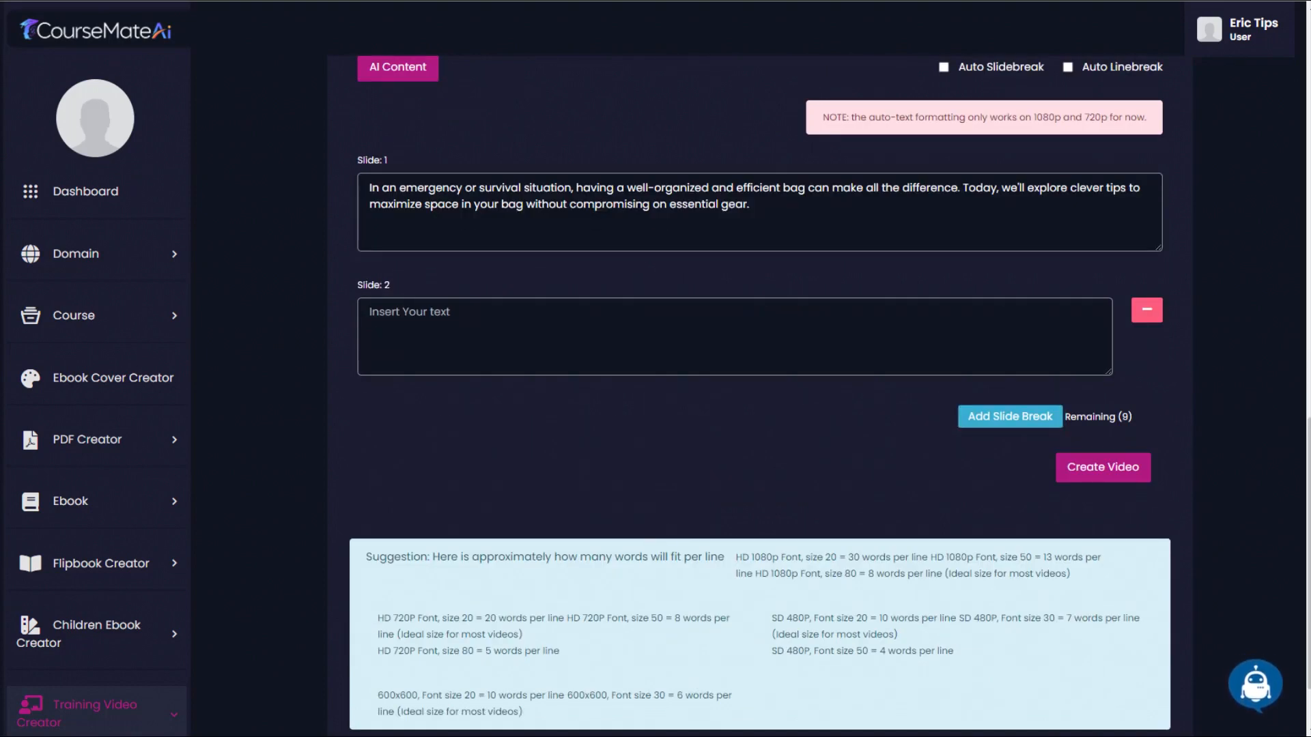
pyautogui.hotkey('ctrl', 'v')
pyautogui.click(983, 416)
pyautogui.scroll(-2, 461, 416)
pyautogui.click(849, 335)
pyautogui.hotkey('ctrl', 'v')
# - Add slide 4 with the script text for technique number two, "Rolling instead of folding"
pyautogui.click(1004, 392)
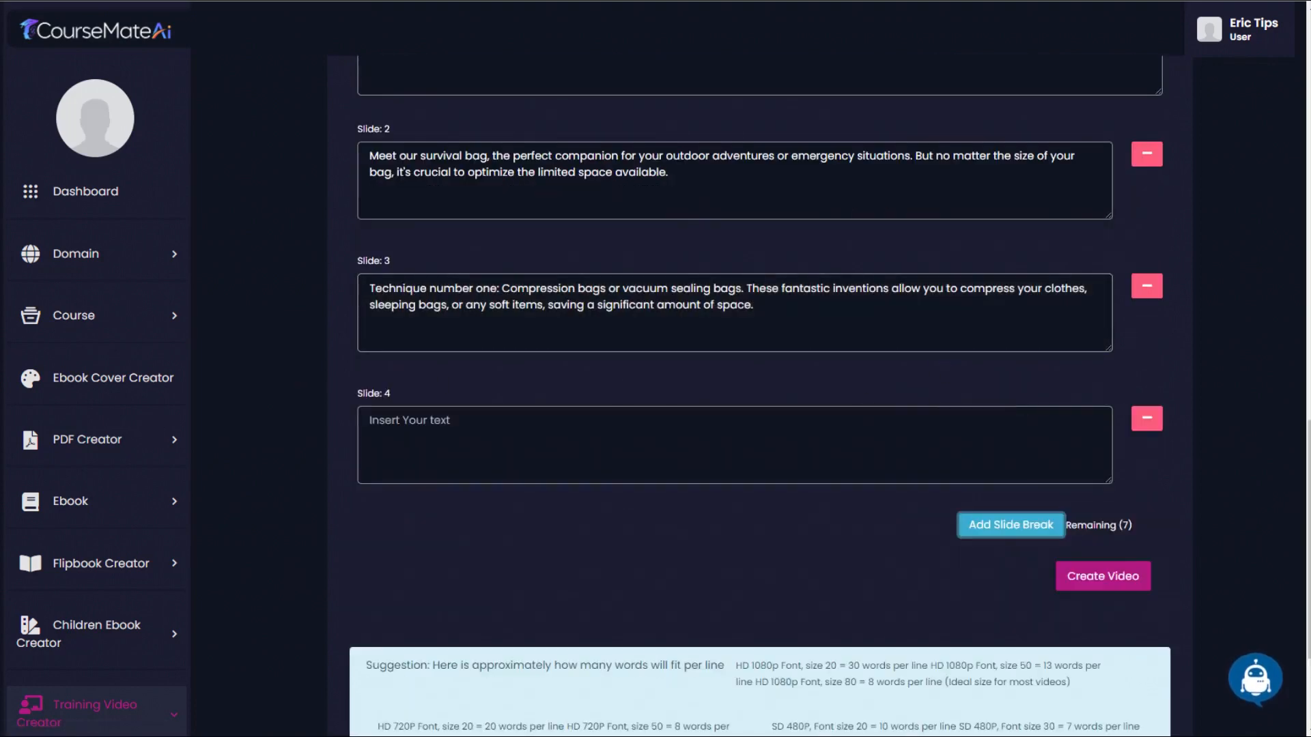
pyautogui.click(983, 464)
pyautogui.hotkey('ctrl', 'v')
# - Add slide 5 with the text for technique number three, "Utilizing multi-purpose items", and remove the extra space between its sentences
pyautogui.click(967, 531)
pyautogui.scroll(-3, 464, 409)
pyautogui.click(464, 335)
pyautogui.hotkey('ctrl', 'v')
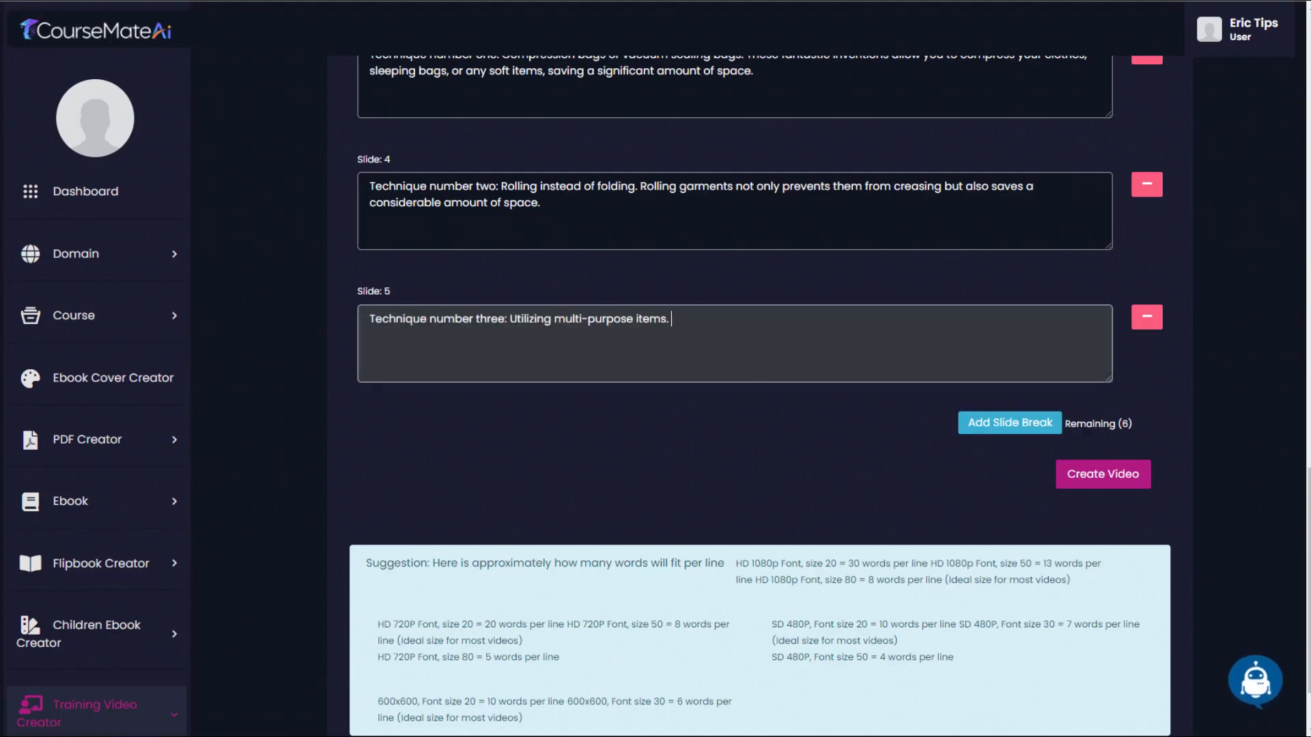
pyautogui.hotkey('ctrl', 'v')
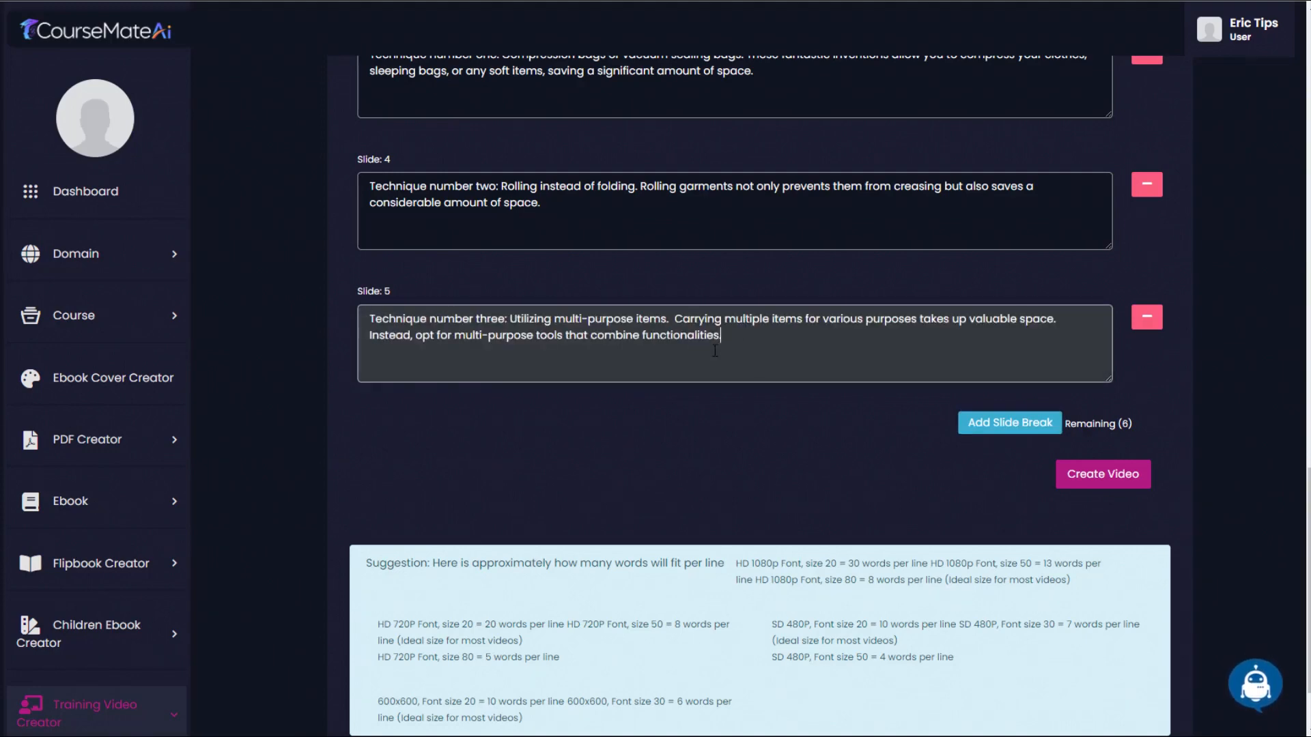
pyautogui.click(678, 319)
pyautogui.press('BackSpace')
# - Add slide 6 with technique number four on empty spaces and slide 7 with technique number five on the outside of the bag
pyautogui.click(1010, 422)
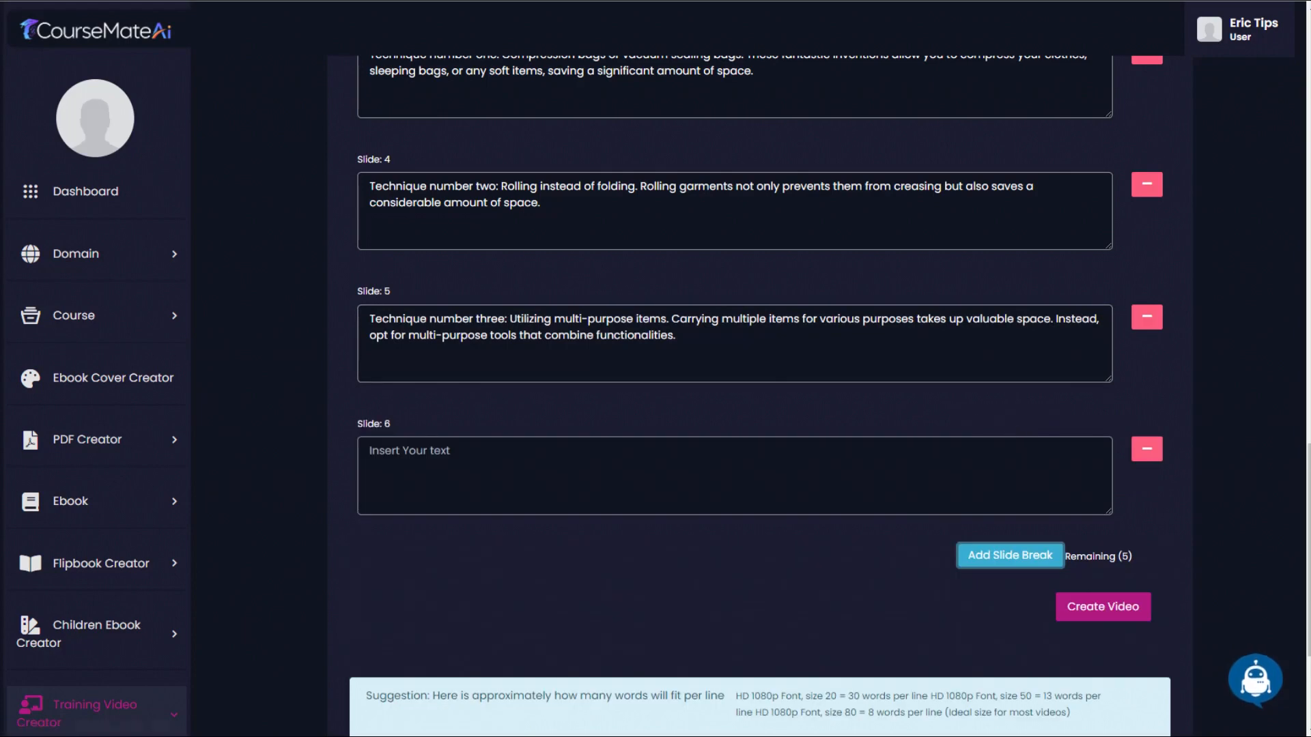
pyautogui.hotkey('ctrl', 'v')
pyautogui.click(1003, 555)
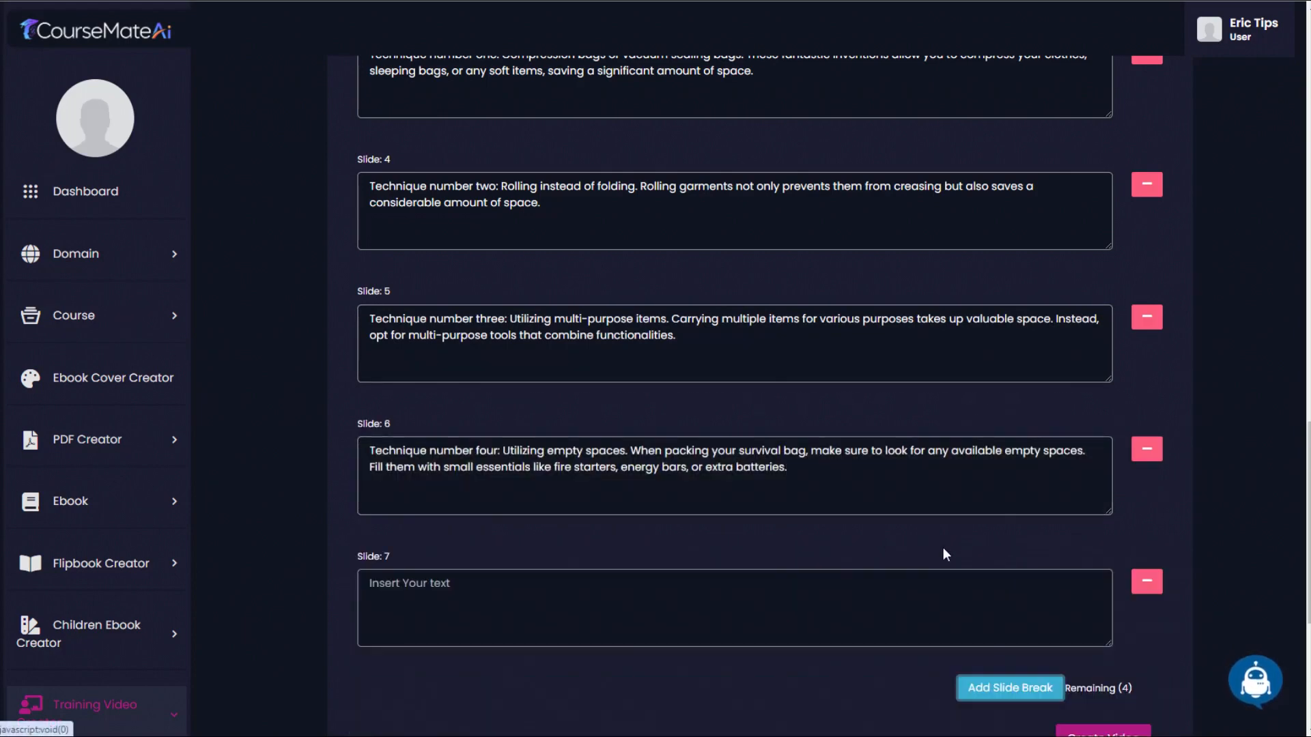
pyautogui.click(501, 587)
pyautogui.hotkey('ctrl', 'v')
pyautogui.scroll(-5, 526, 534)
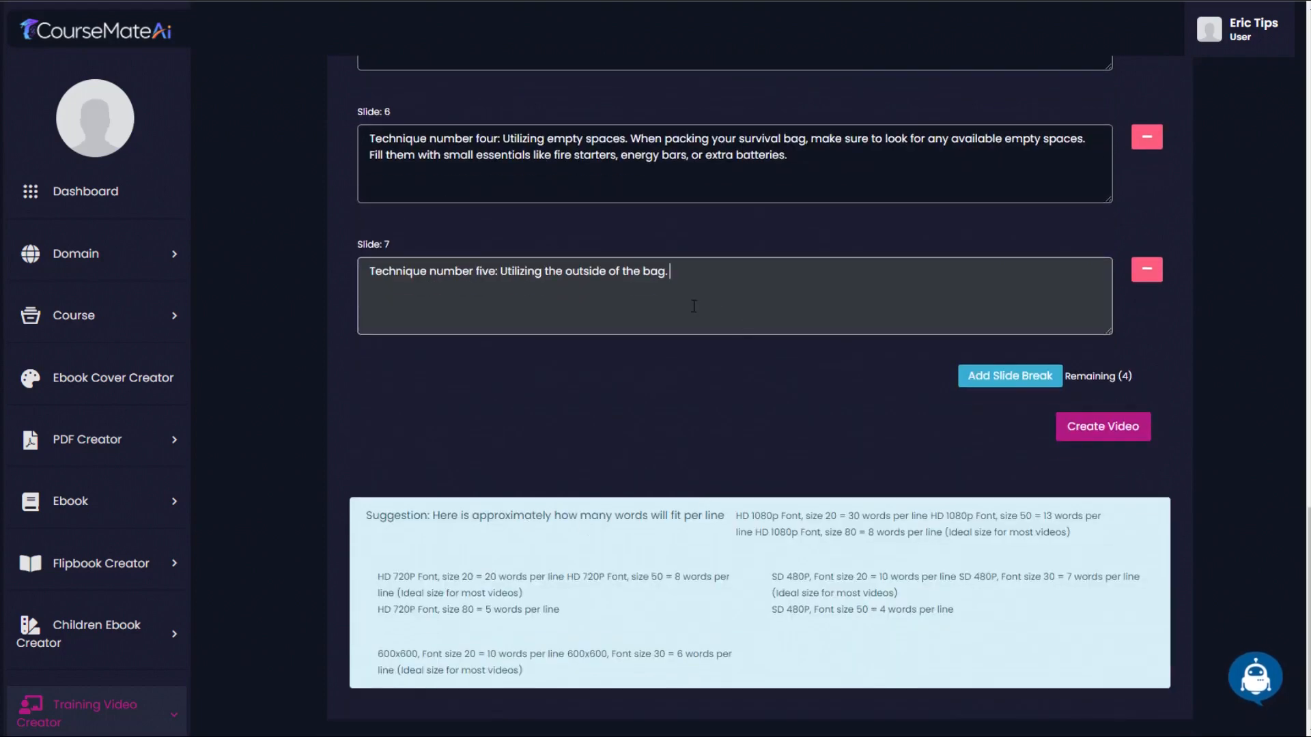
pyautogui.hotkey('ctrl', 'v')
# - Add slide 8 with the closing text starting "And there you have it! Five space-saving techniques", and add an empty slide 9
pyautogui.click(1010, 375)
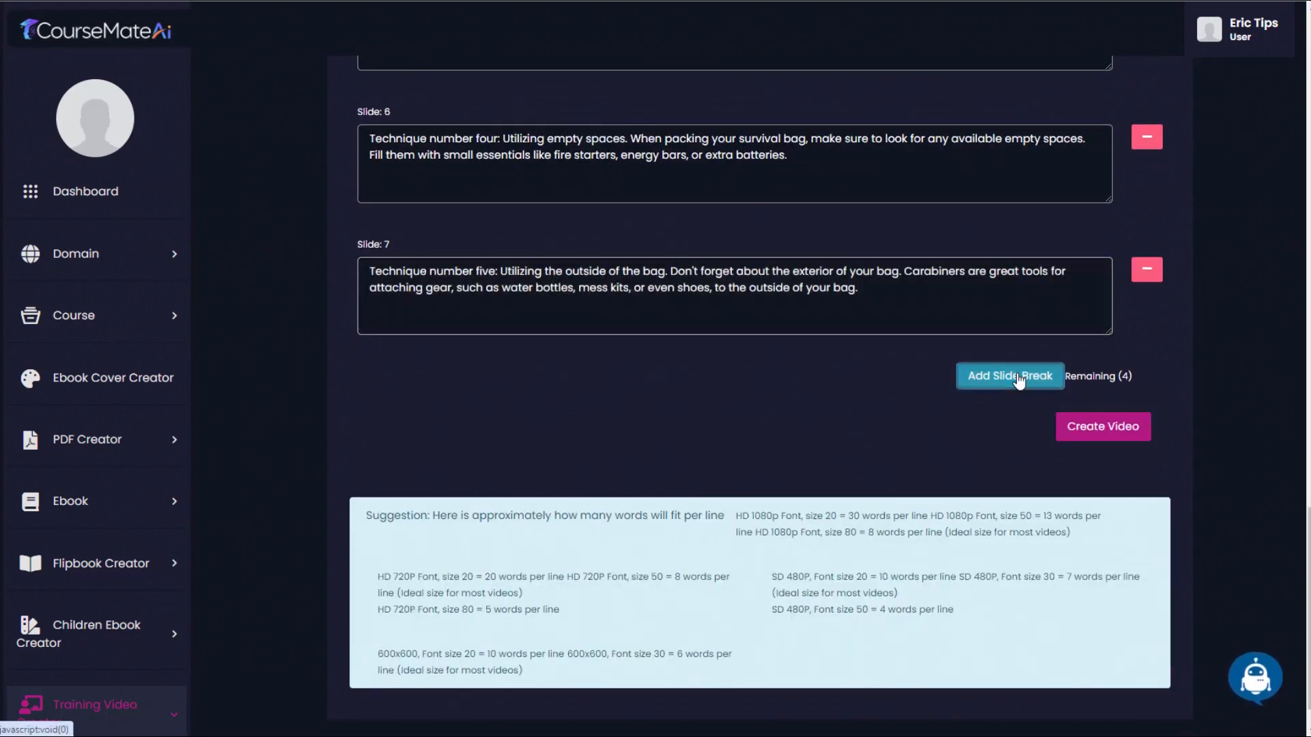
pyautogui.click(734, 428)
pyautogui.hotkey('ctrl', 'v')
pyautogui.click(1013, 507)
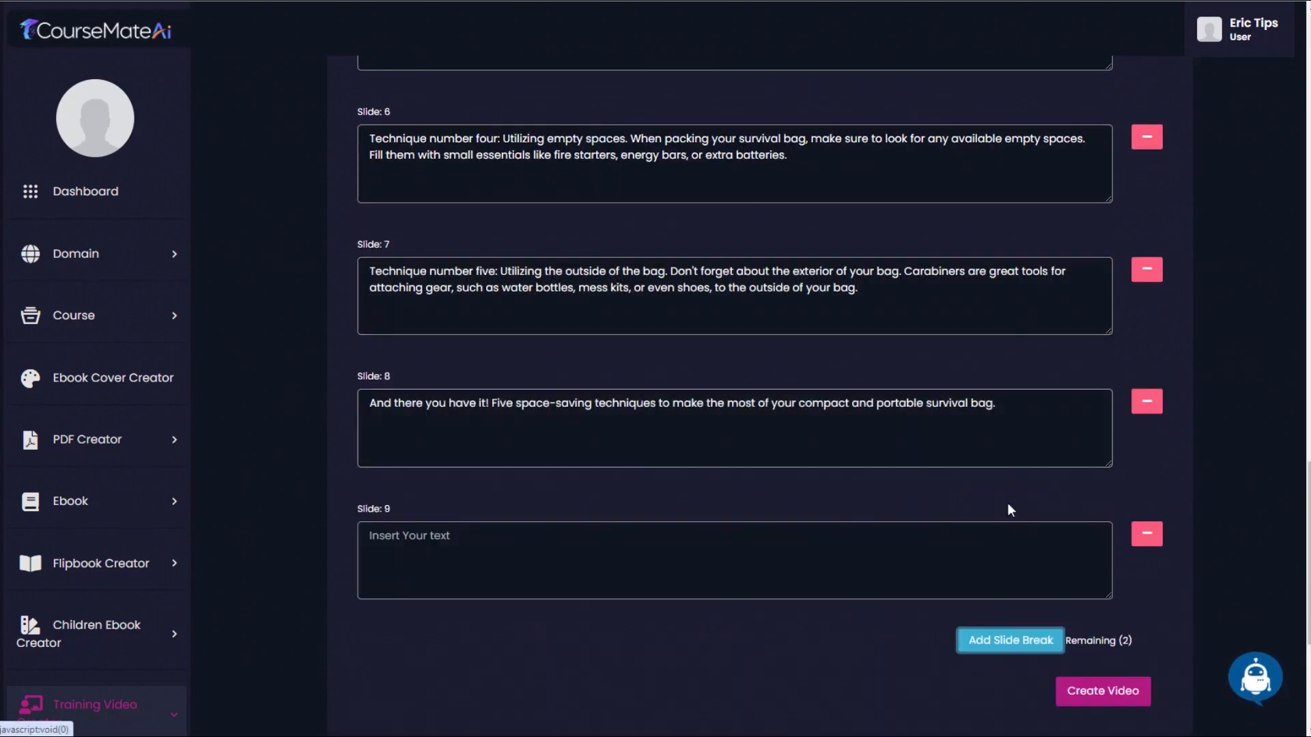
# - Fill slide 9 with the text starting "By implementing these techniques" and add slide 10 with the closing text starting "Remember, organizing and maximizing space"
pyautogui.click(734, 560)
pyautogui.hotkey('ctrl', 'v')
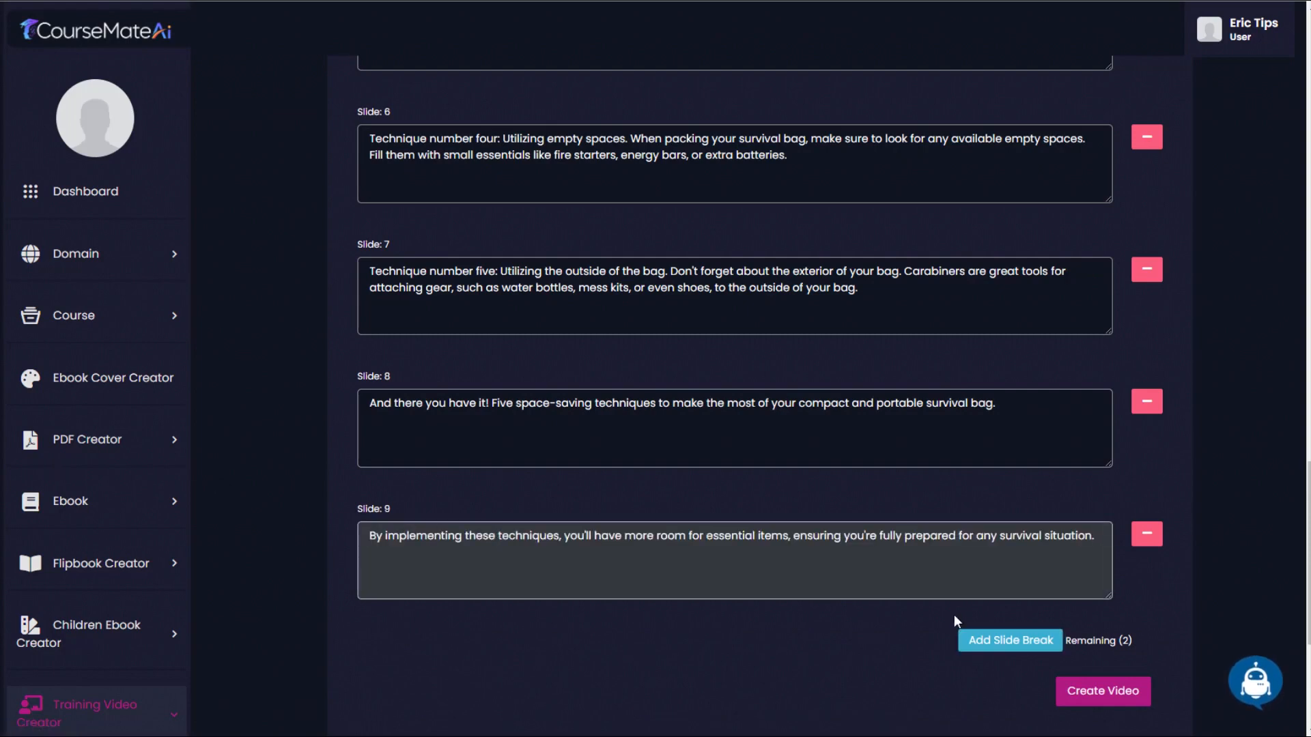
pyautogui.click(1010, 640)
pyautogui.click(547, 665)
pyautogui.hotkey('ctrl', 'v')
# - Title the video "LESSON 5: Space-Saving Techniques for a Compact and Portable Bag" and set its font to Arial, size 50
pyautogui.moveTo(1305, 522); pyautogui.dragTo(1272, 92)
pyautogui.click(423, 225)
pyautogui.hotkey('ctrl', 'v')
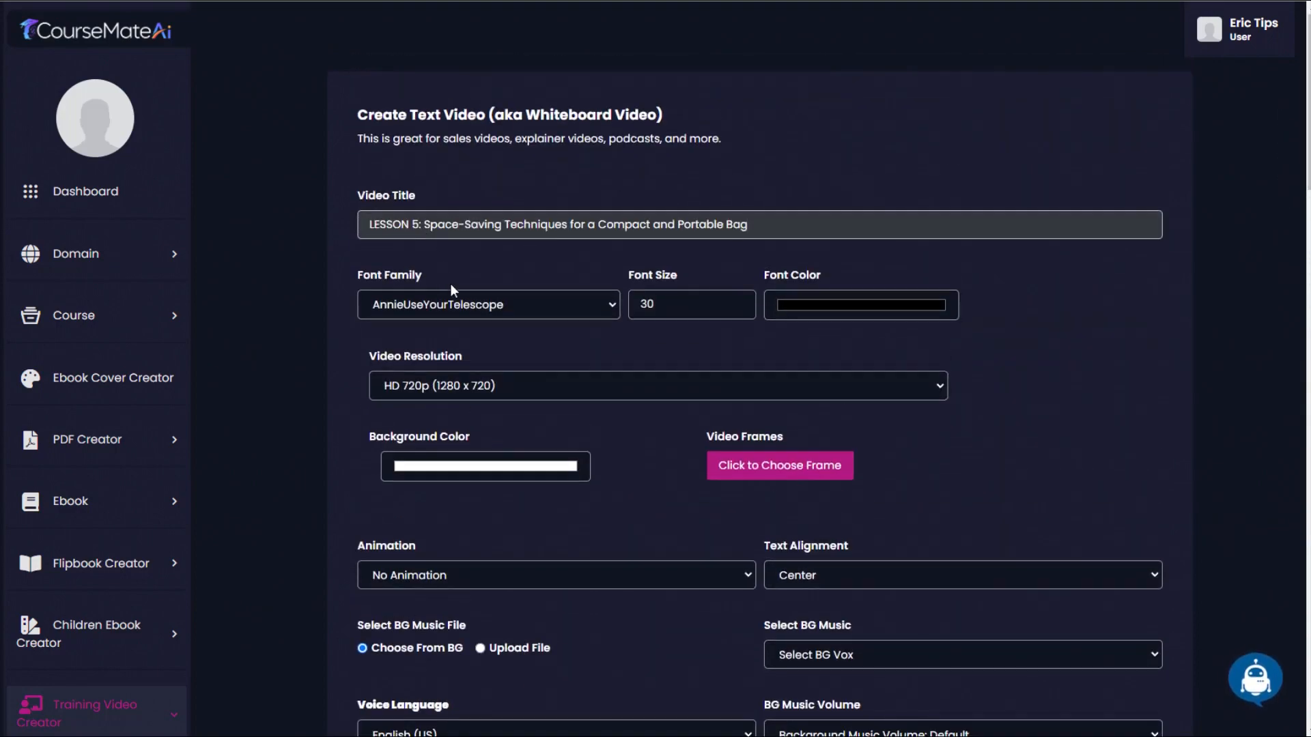
pyautogui.click(478, 307)
pyautogui.click(420, 337)
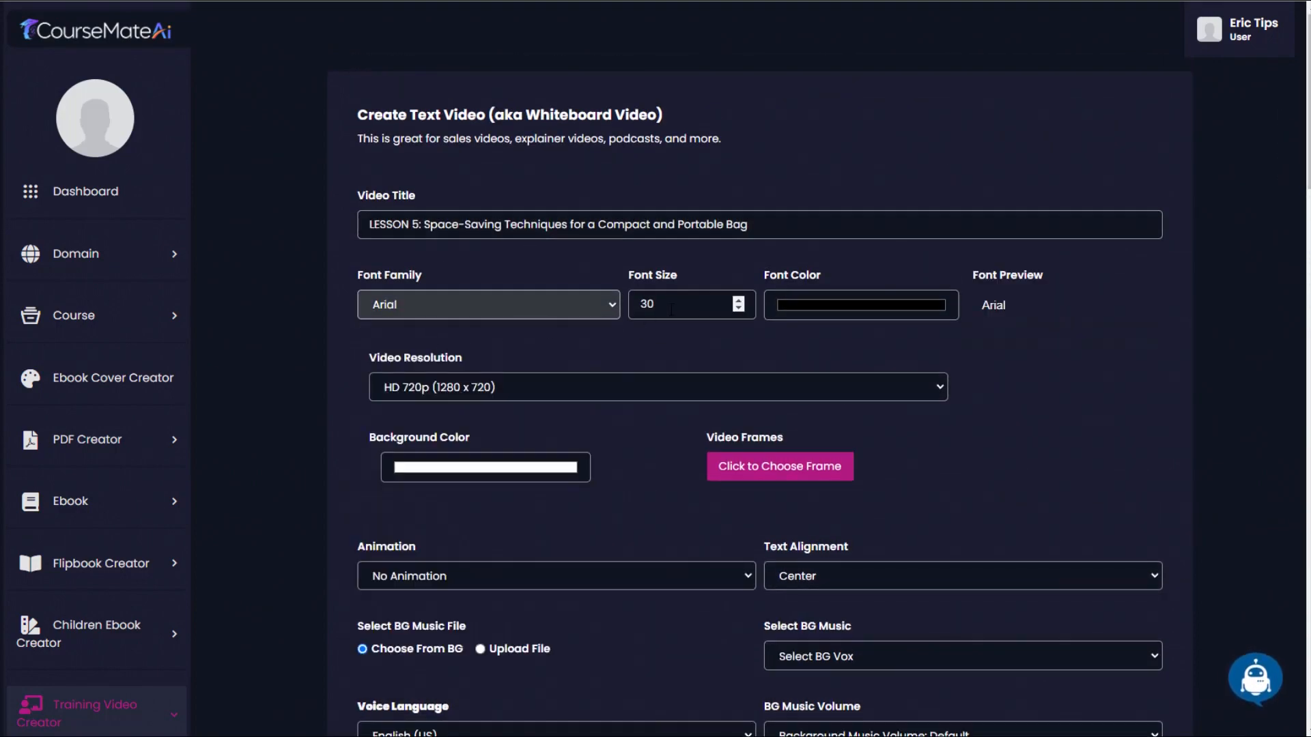
pyautogui.press('Tab')
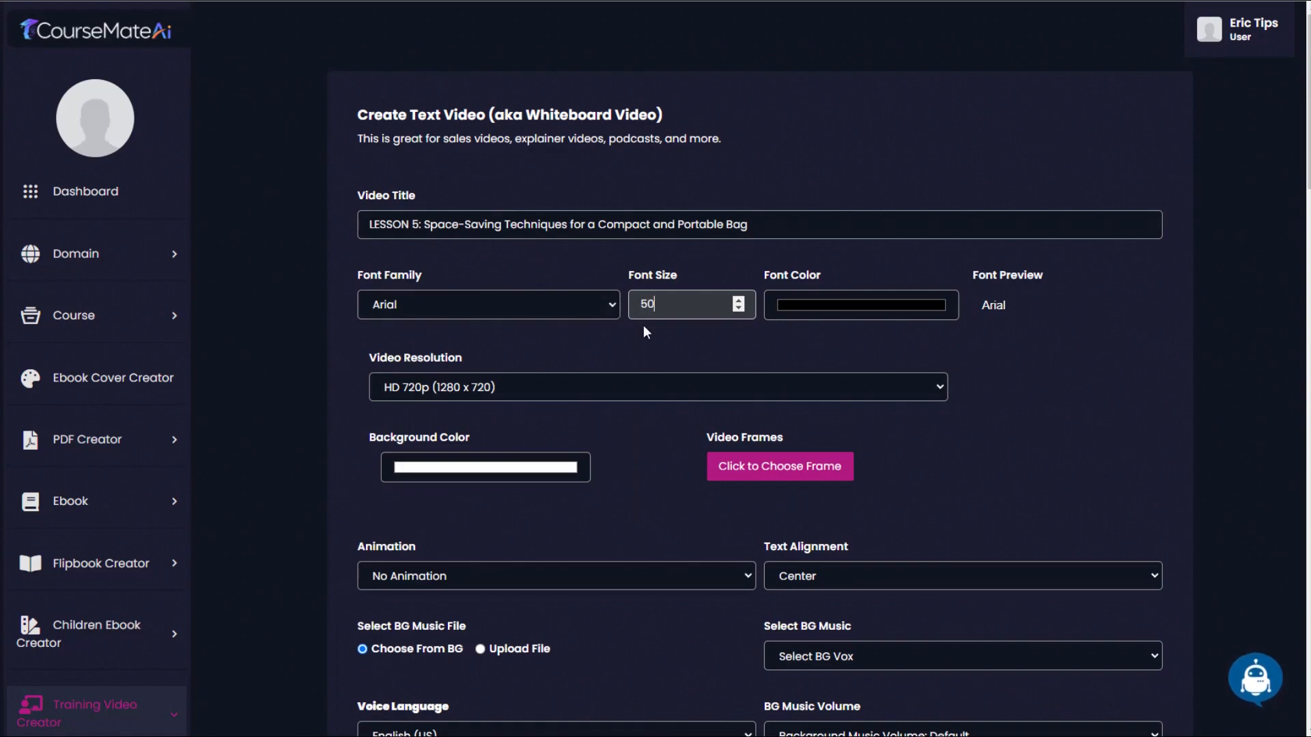
# - Set the video resolution to Full HD 1080p (1920 x 1080) and the background color to light pink
pyautogui.click(416, 387)
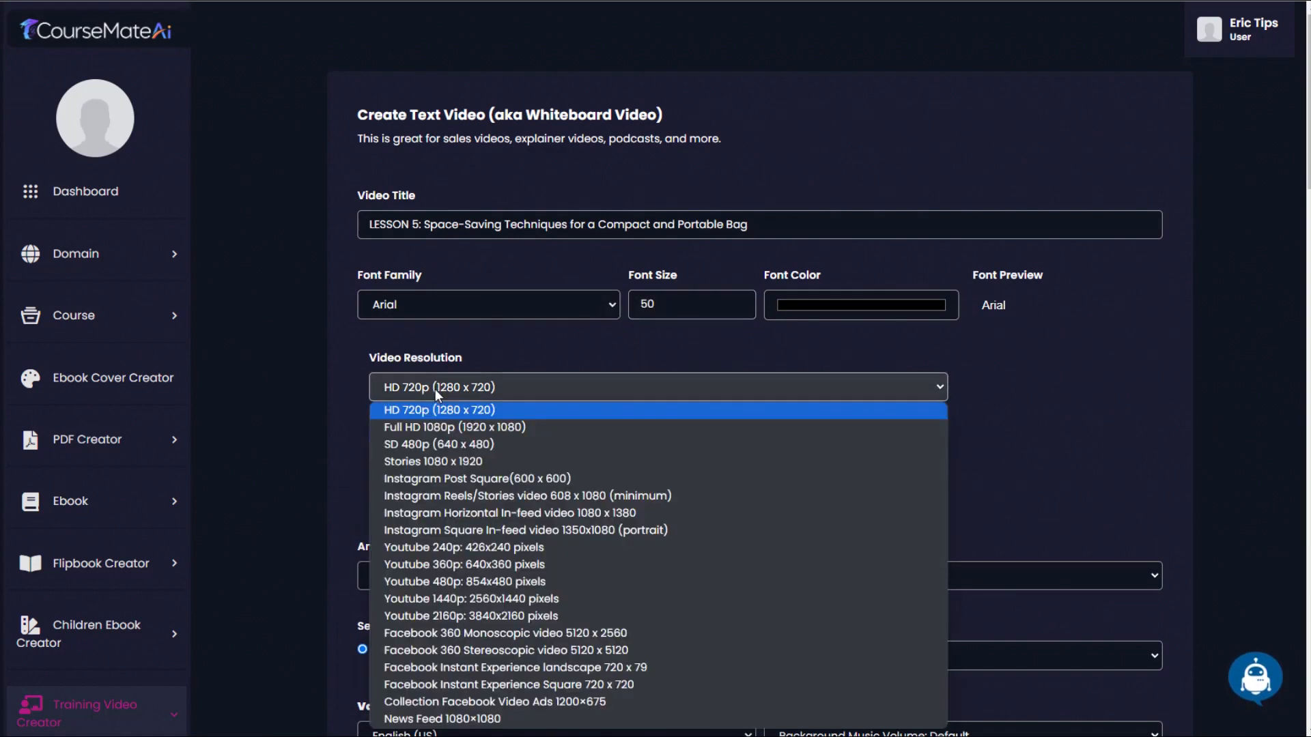
pyautogui.click(431, 426)
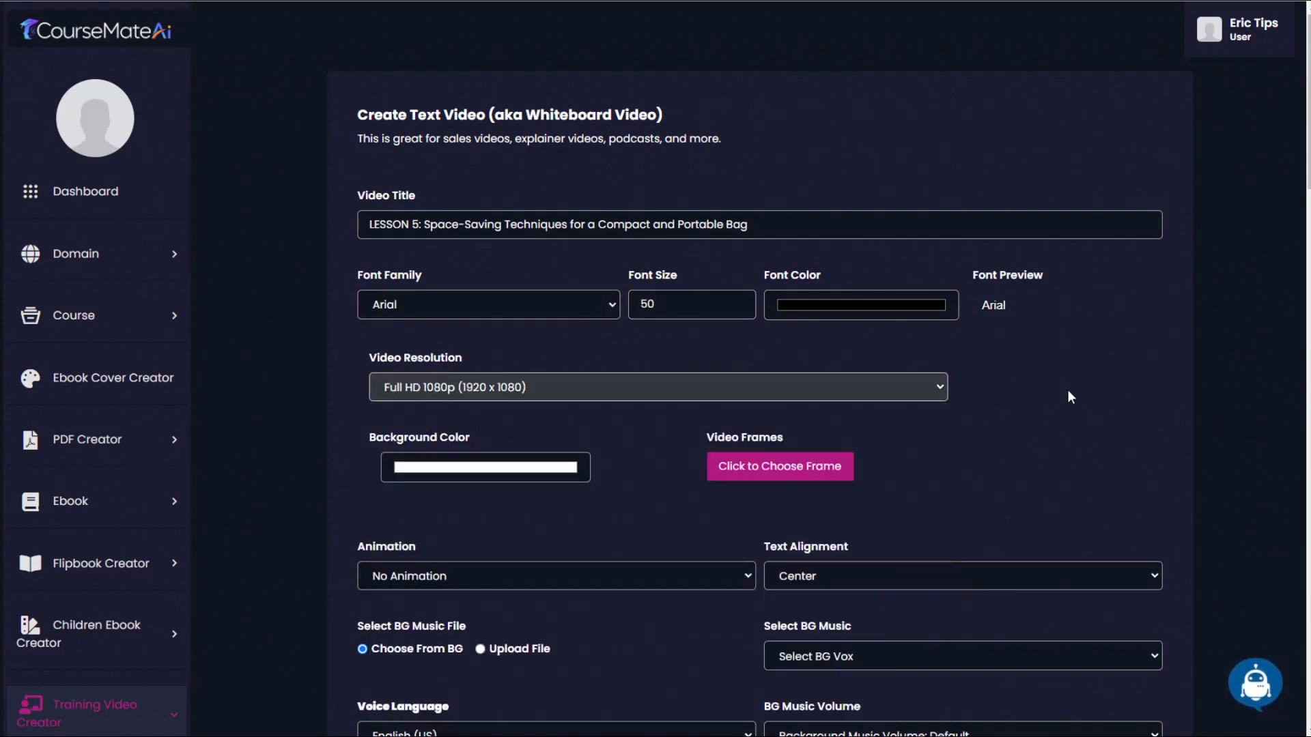
pyautogui.scroll(-2, 1018, 448)
pyautogui.click(470, 311)
pyautogui.click(424, 332)
pyautogui.moveTo(425, 334); pyautogui.dragTo(422, 333)
pyautogui.click(648, 323)
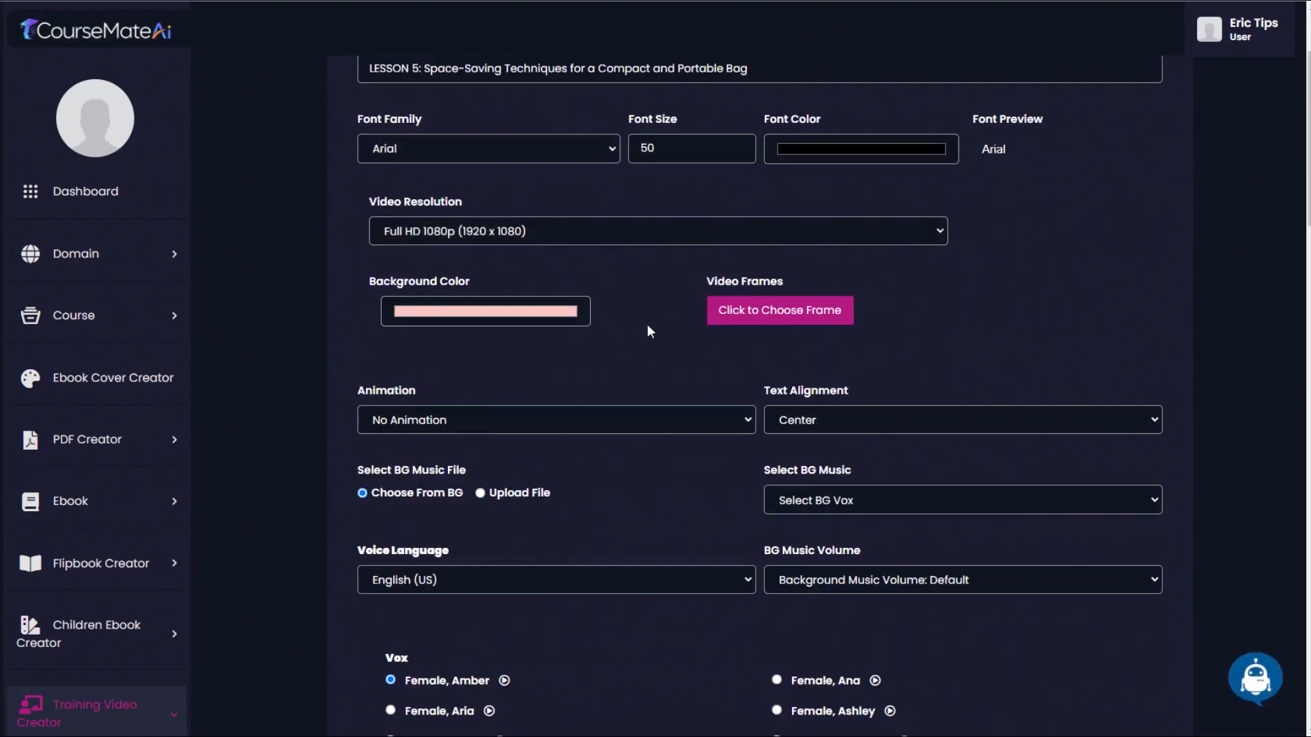
# - Choose the red rounded video frame and set the text alignment to Top
pyautogui.click(793, 312)
pyautogui.click(398, 172)
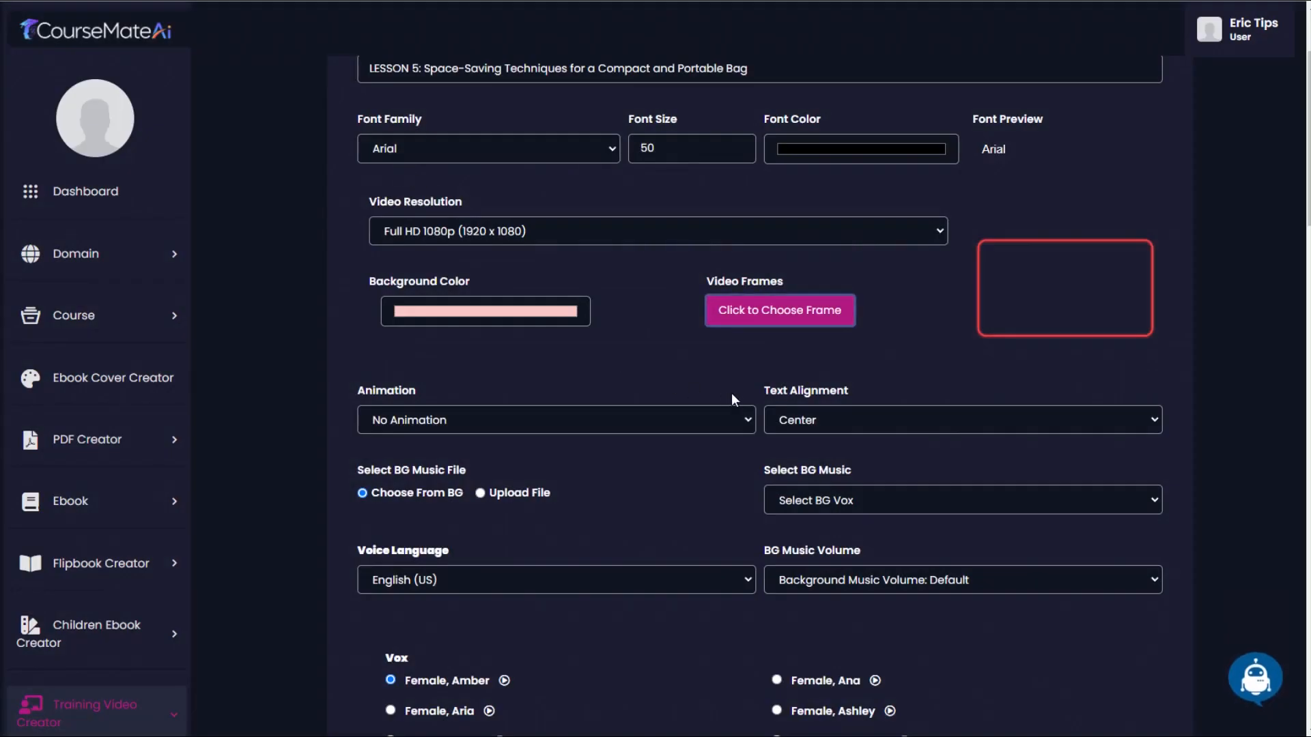
pyautogui.scroll(-2, 917, 449)
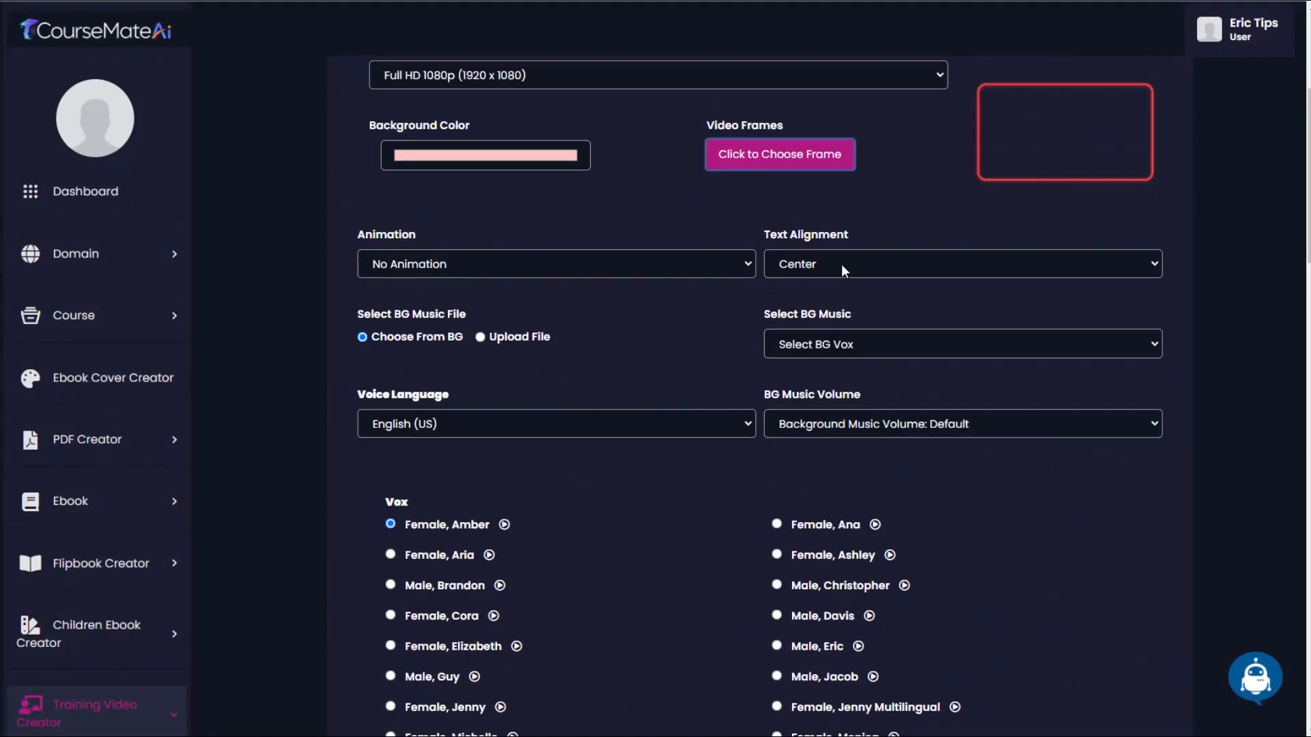
pyautogui.click(841, 271)
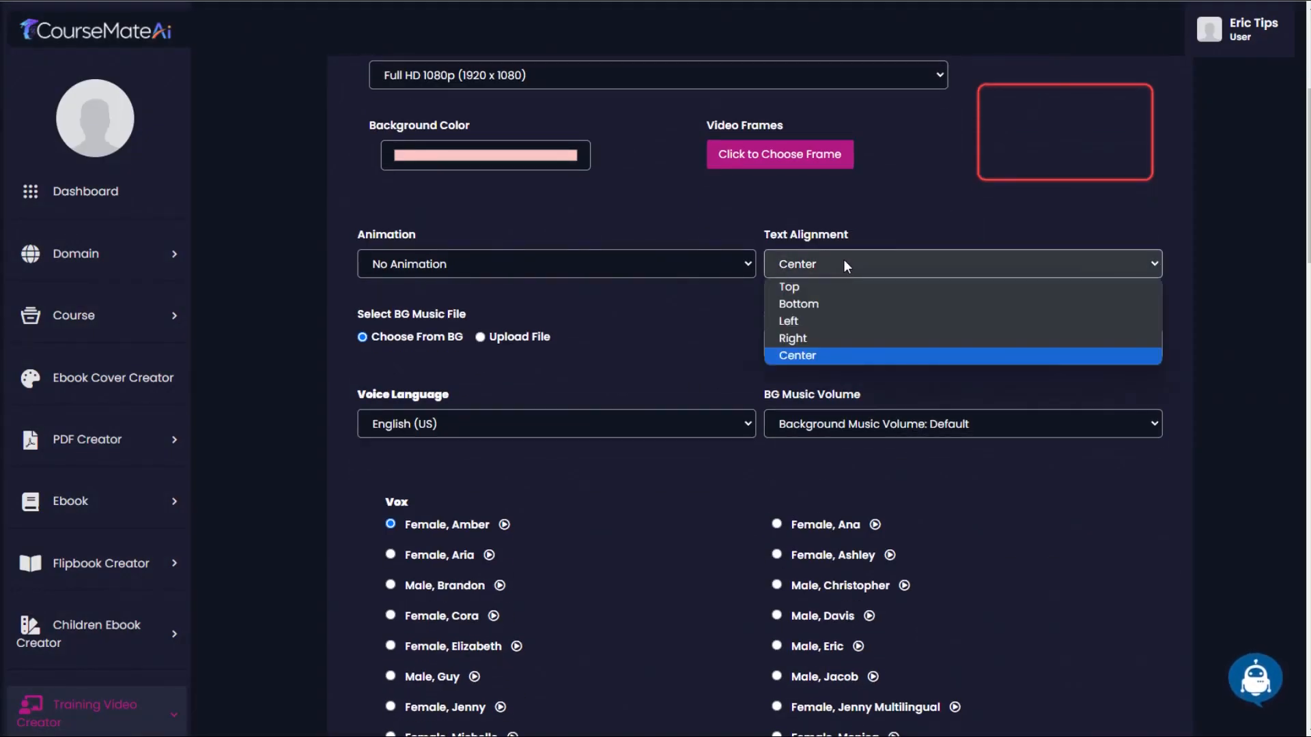
pyautogui.click(806, 288)
# - Reduce the video's font size to 40
pyautogui.scroll(5, 1112, 393)
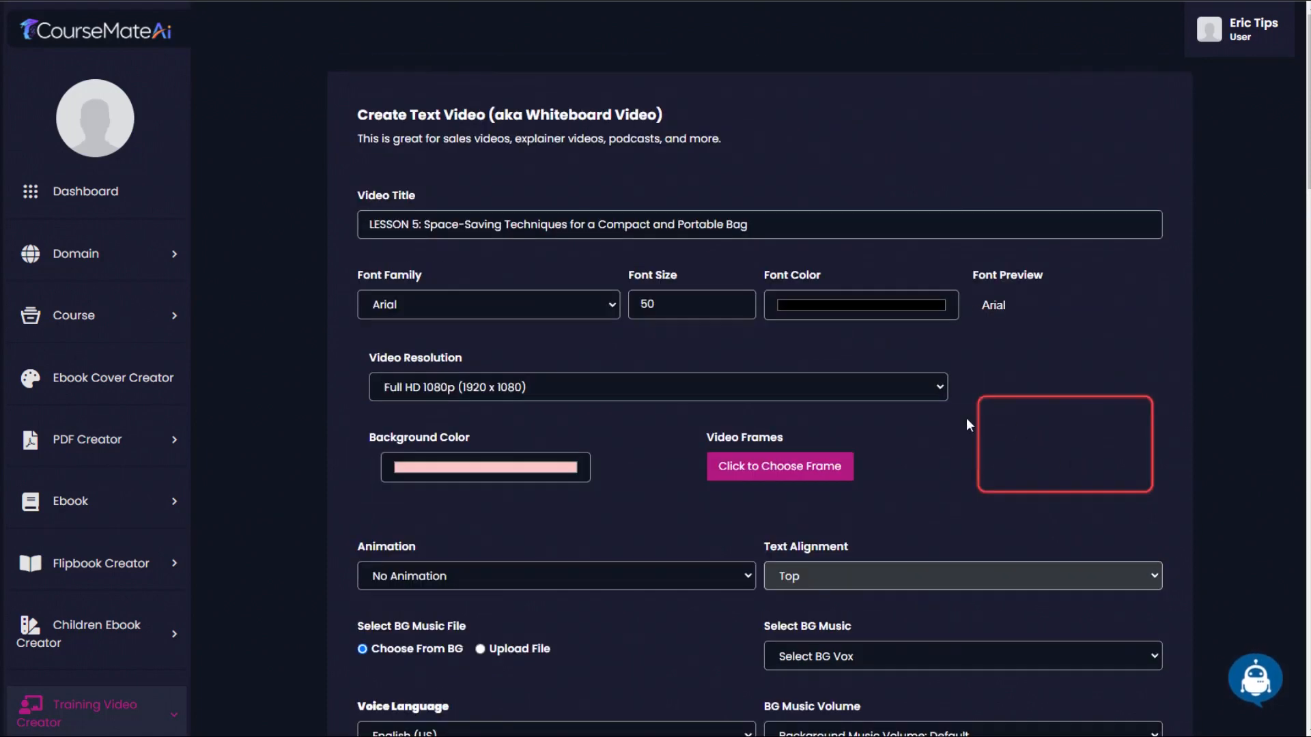
pyautogui.moveTo(650, 305); pyautogui.dragTo(639, 299)
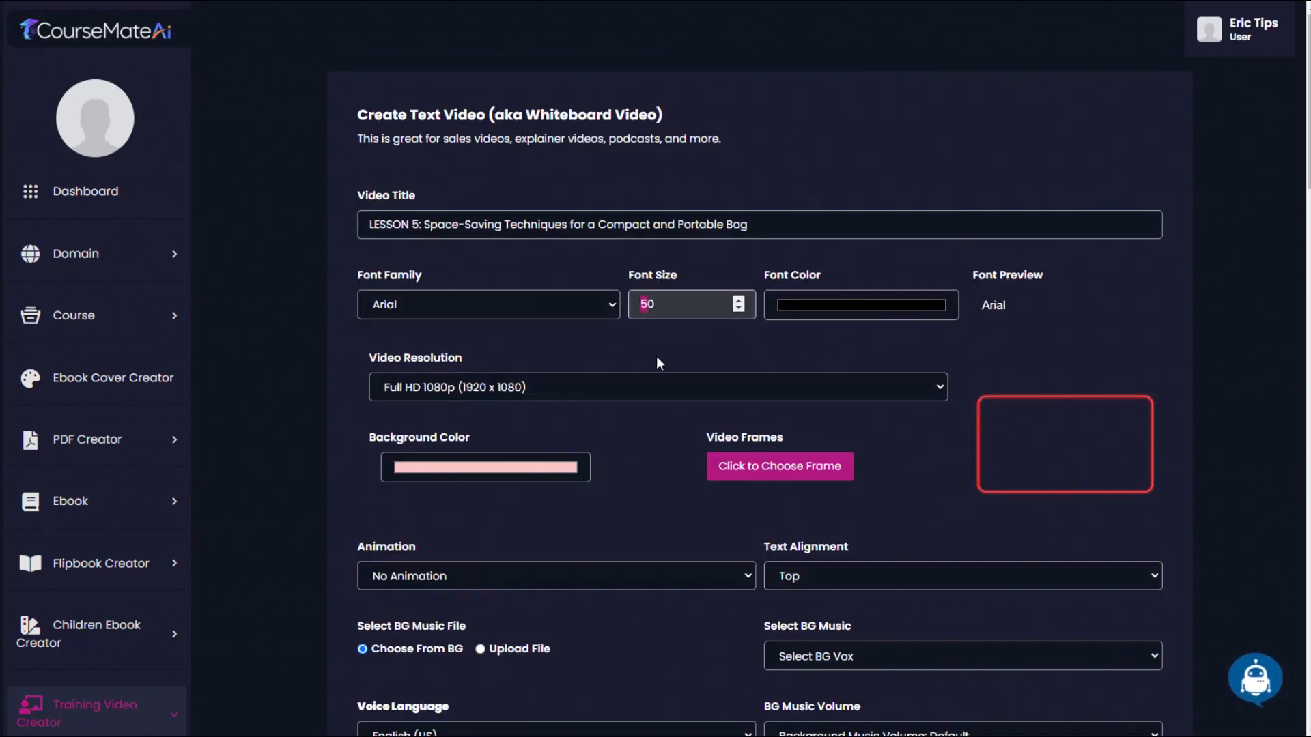
pyautogui.write('4')
# - Select the "Female, Sara" voice and create the video from the ten slides
pyautogui.scroll(-5, 1110, 362)
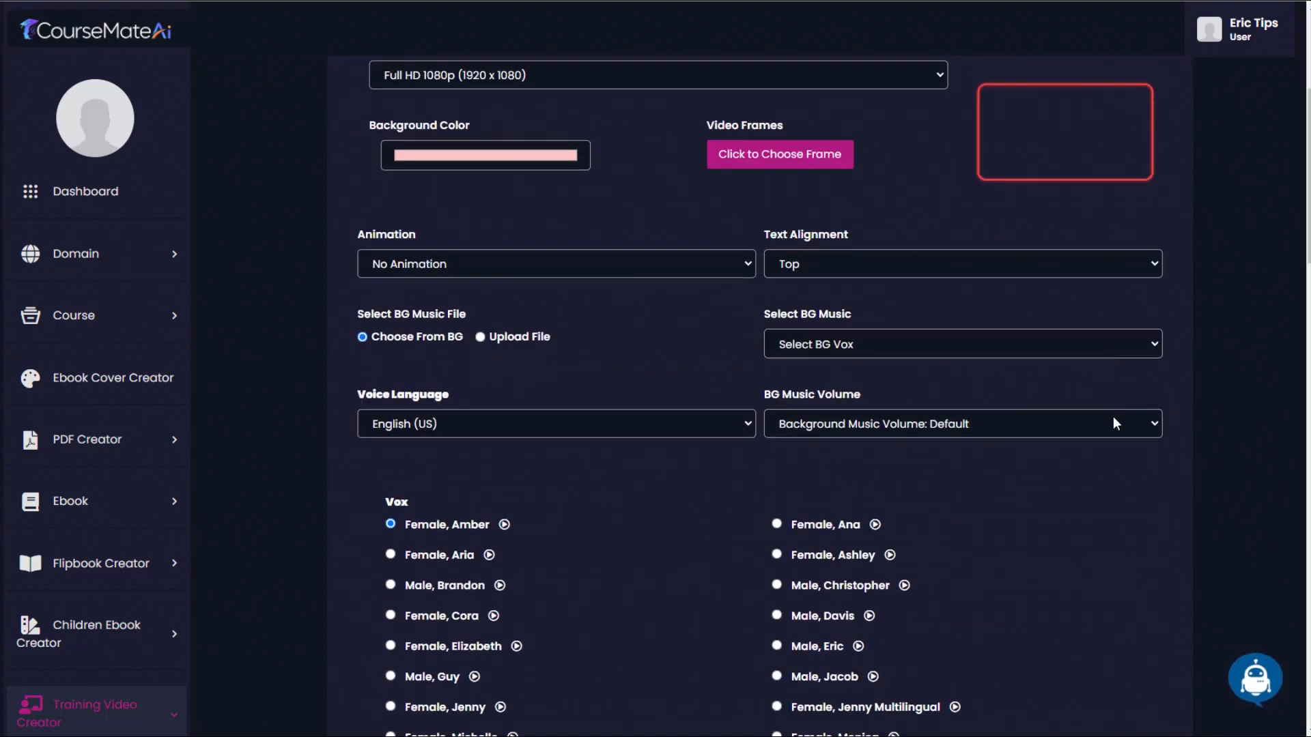
pyautogui.scroll(-1, 1112, 458)
pyautogui.scroll(-3, 518, 443)
pyautogui.click(390, 456)
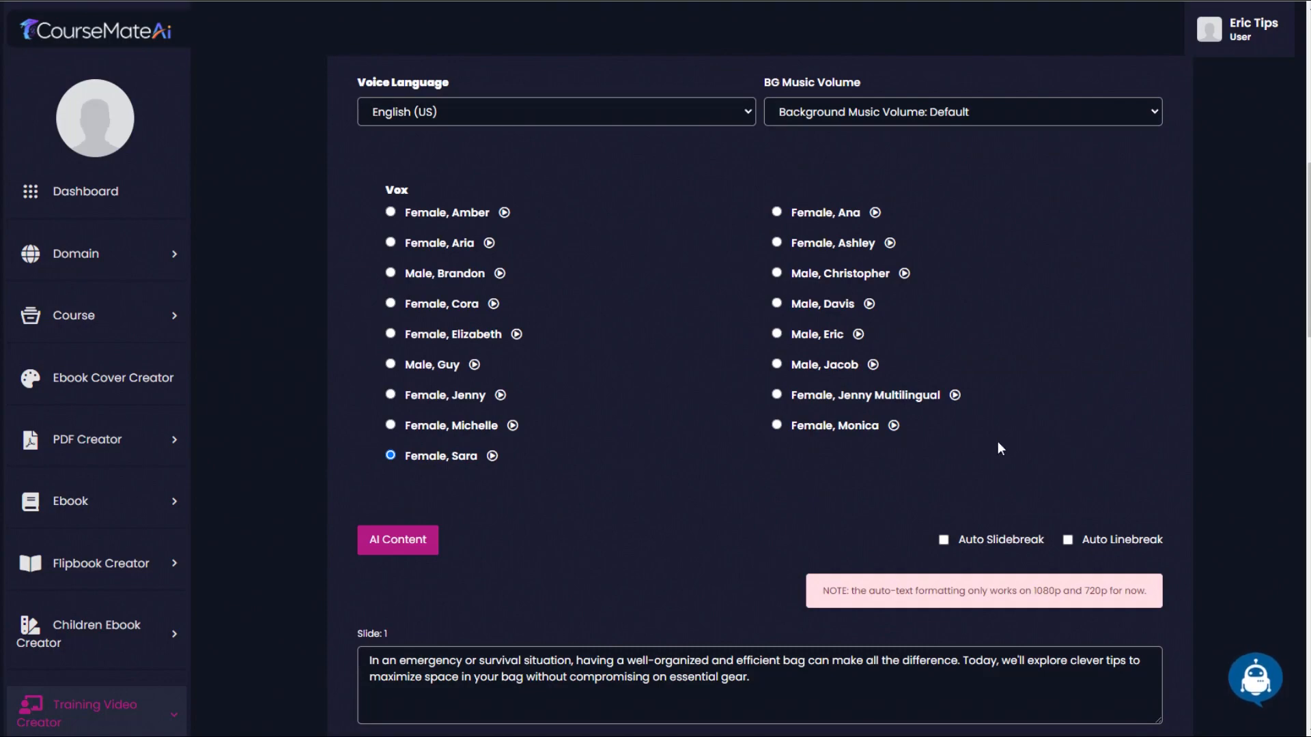
pyautogui.scroll(-4, 1299, 439)
pyautogui.scroll(-4, 1306, 607)
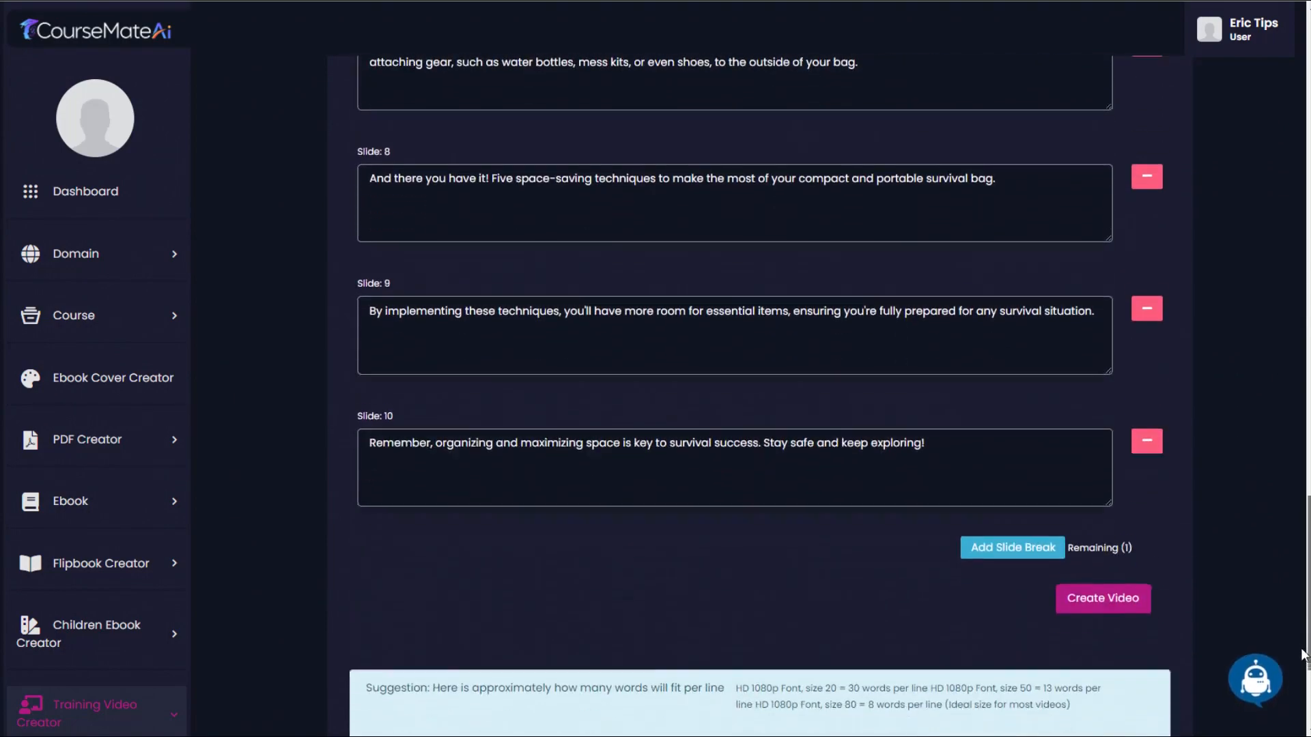
pyautogui.click(1105, 593)
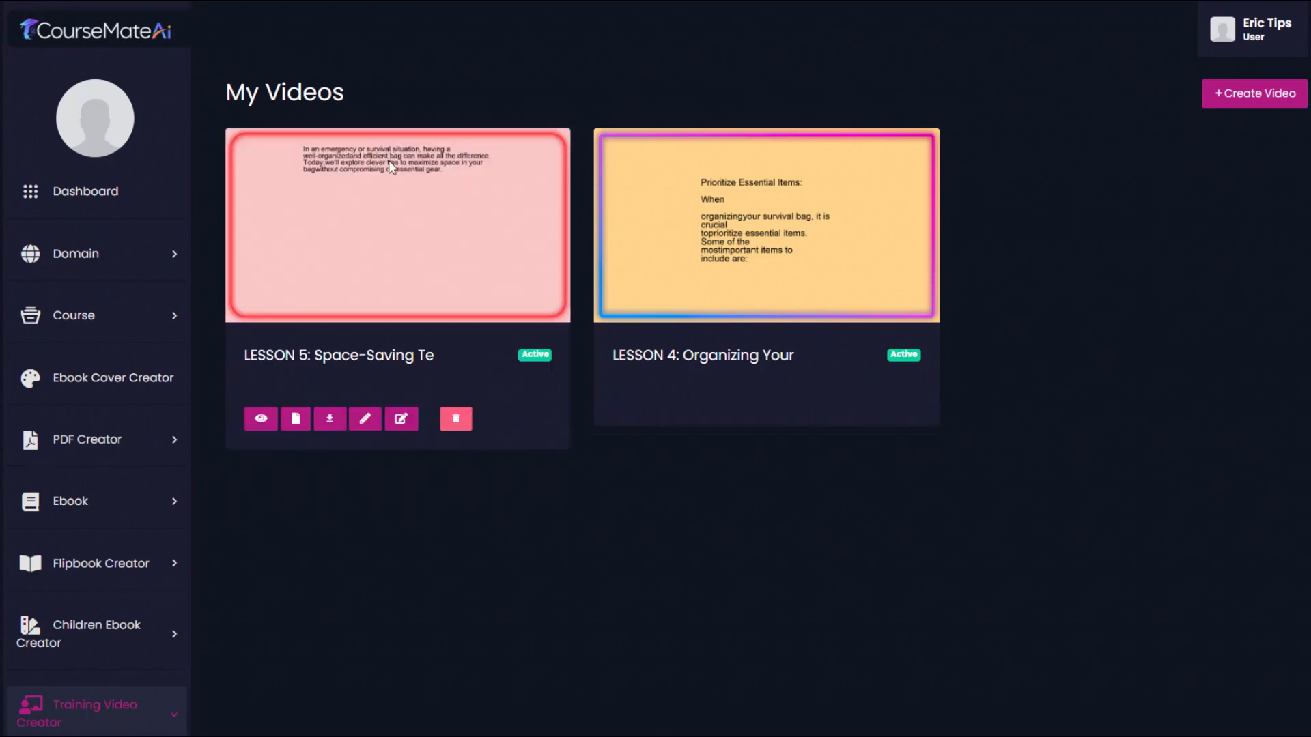
# - Preview the opening of the finished Lesson 5 video and close the player
pyautogui.click(262, 418)
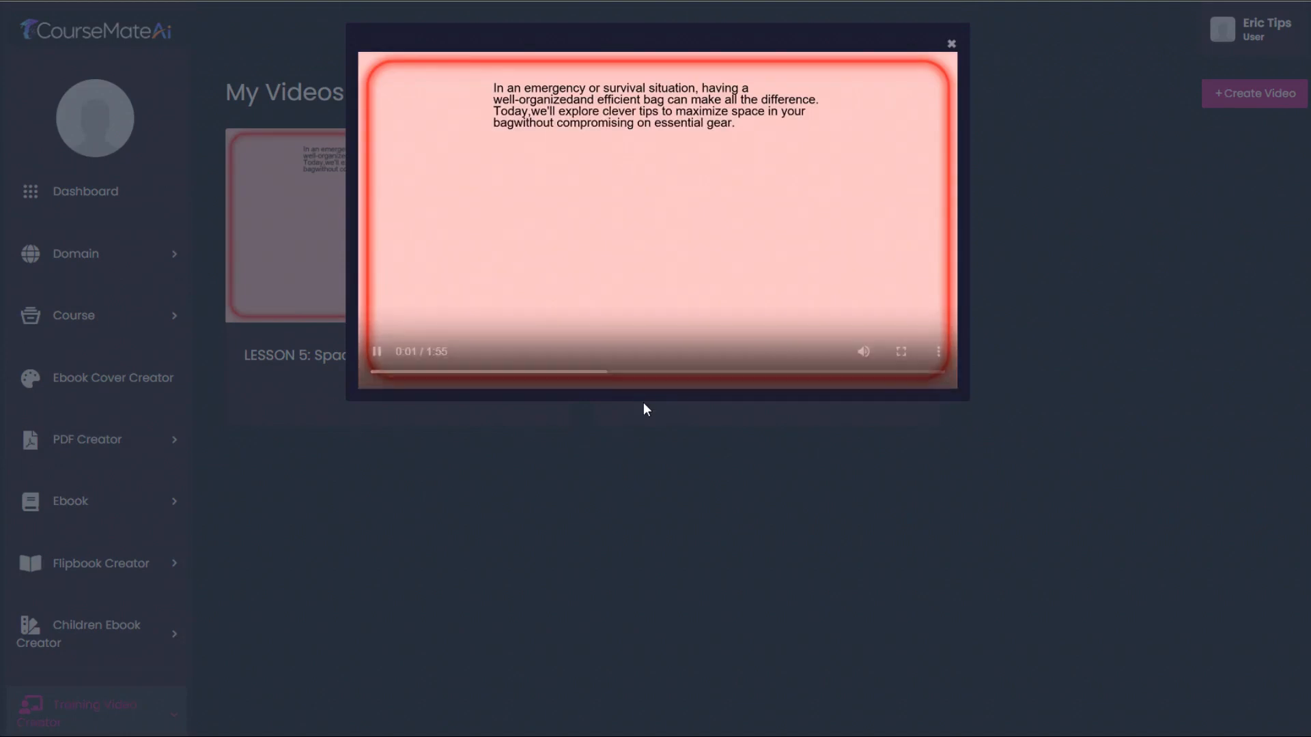
pyautogui.moveTo(664, 177)
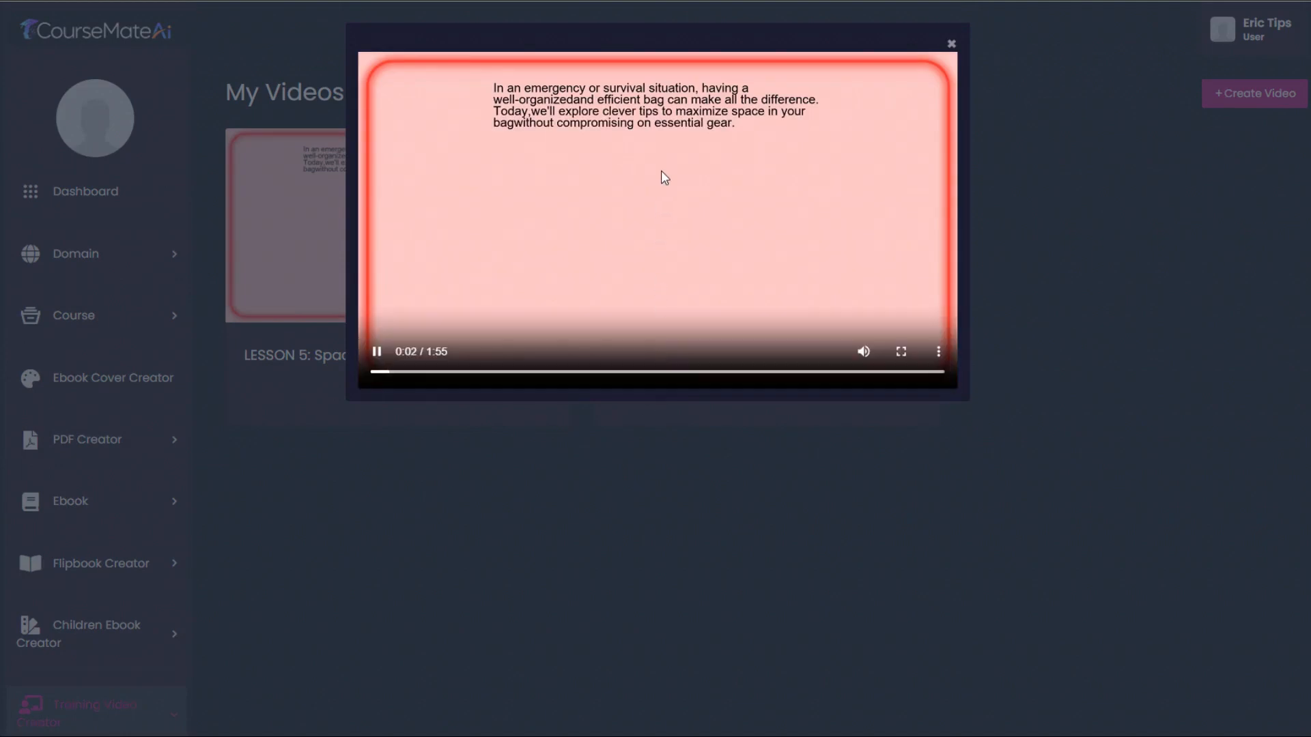
pyautogui.click(377, 353)
pyautogui.click(950, 45)
# - Open the Lesson 5 video for editing and search for "backpack" images for a fade-in fade-out overlay
pyautogui.moveTo(404, 393)
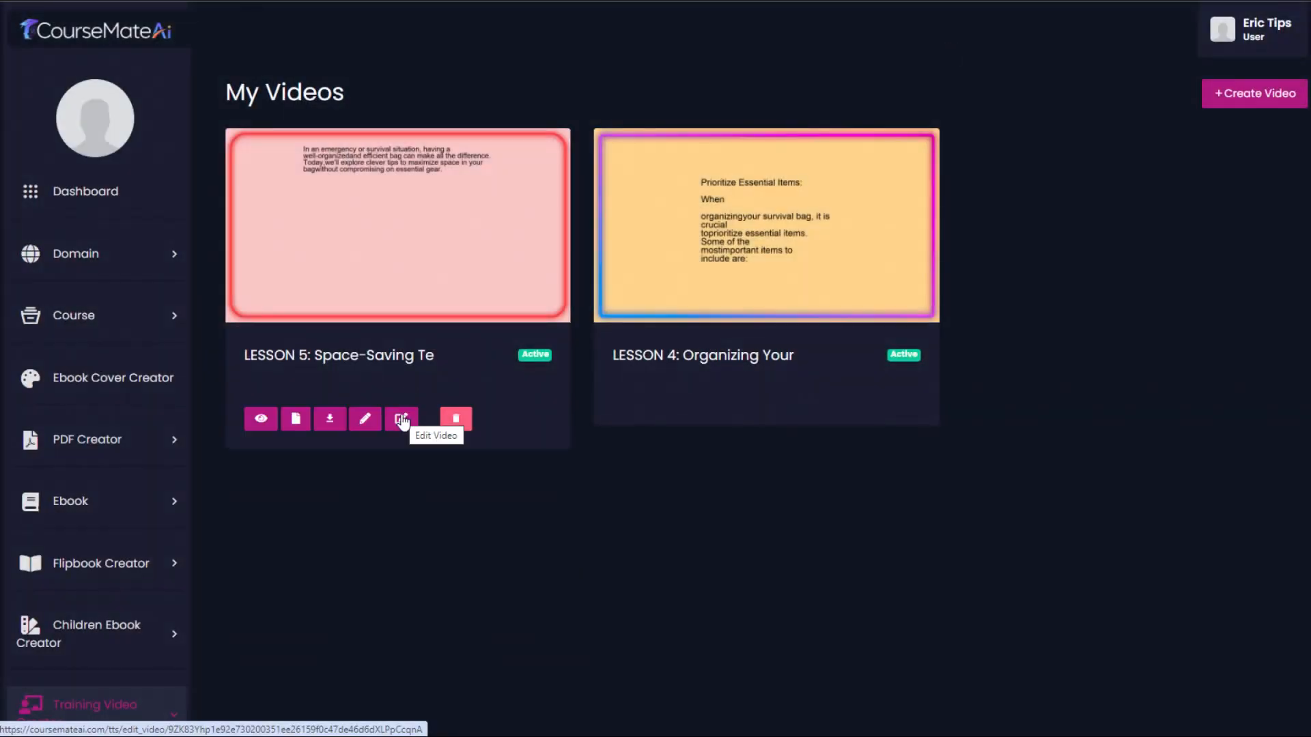
pyautogui.click(402, 419)
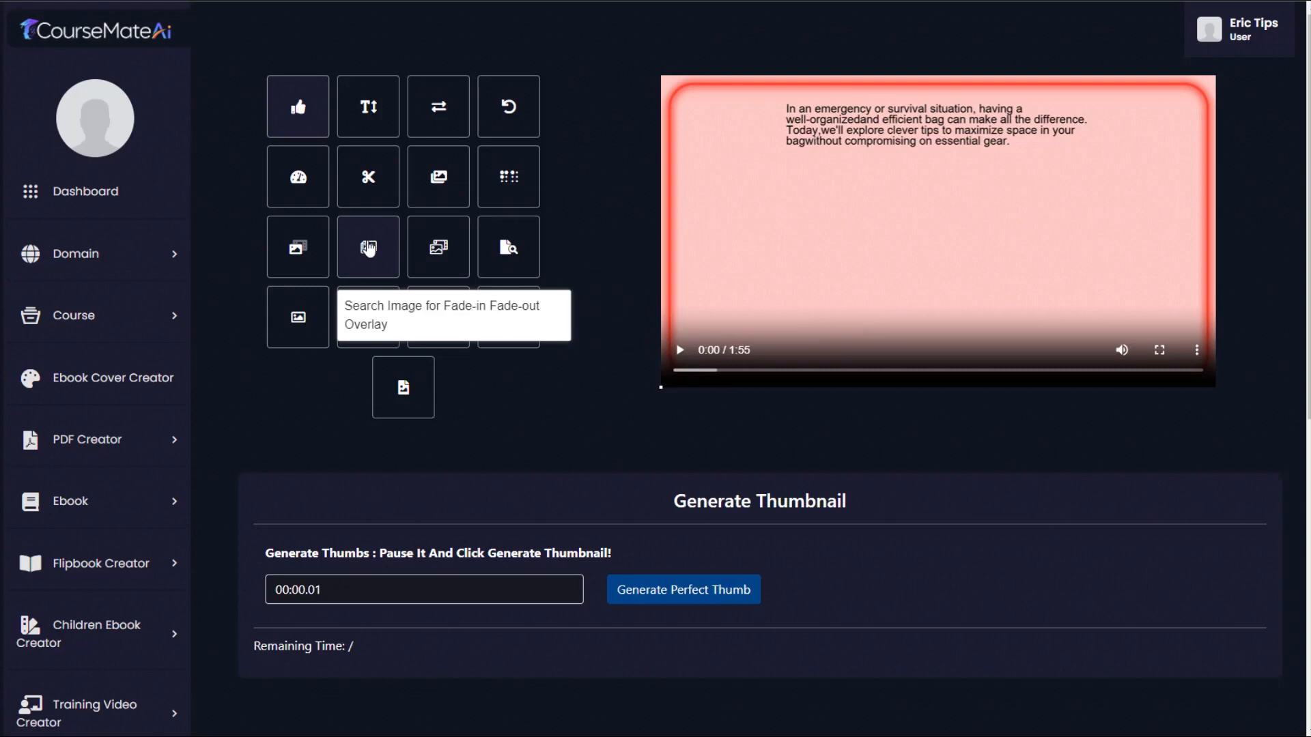
pyautogui.click(369, 248)
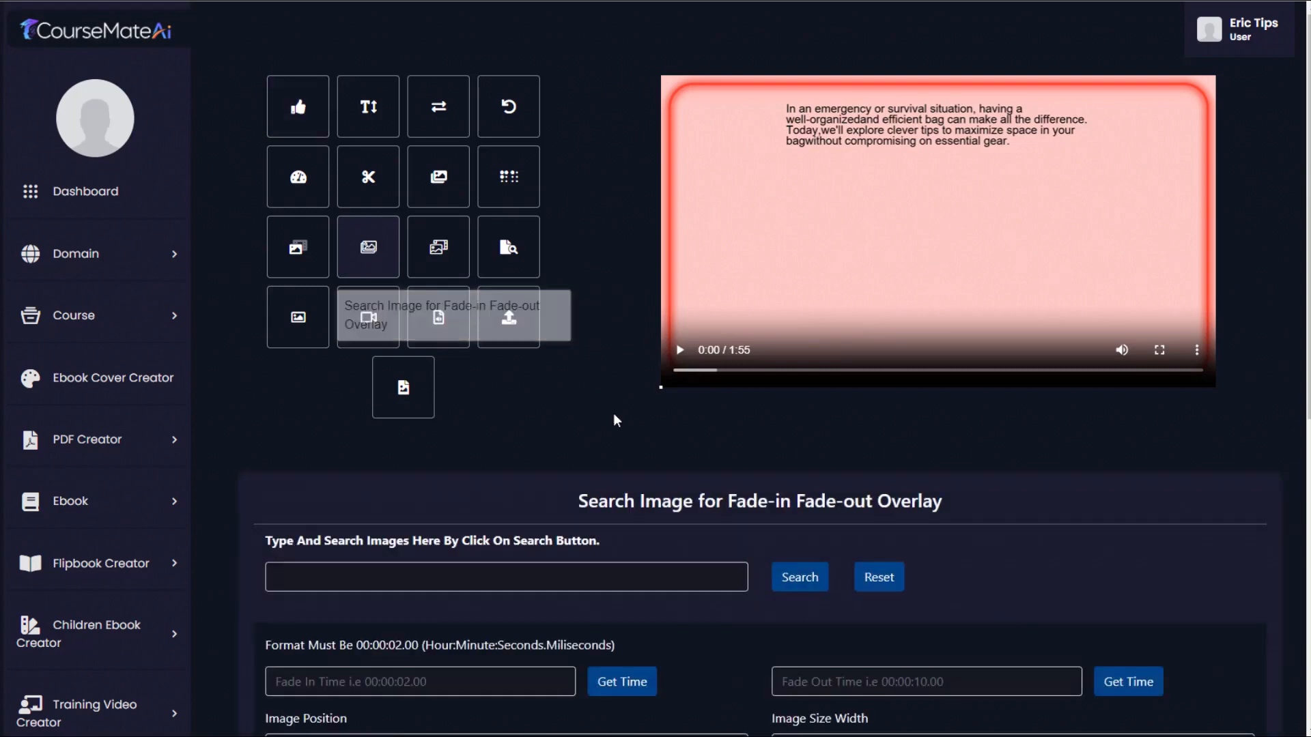
pyautogui.scroll(-3, 510, 471)
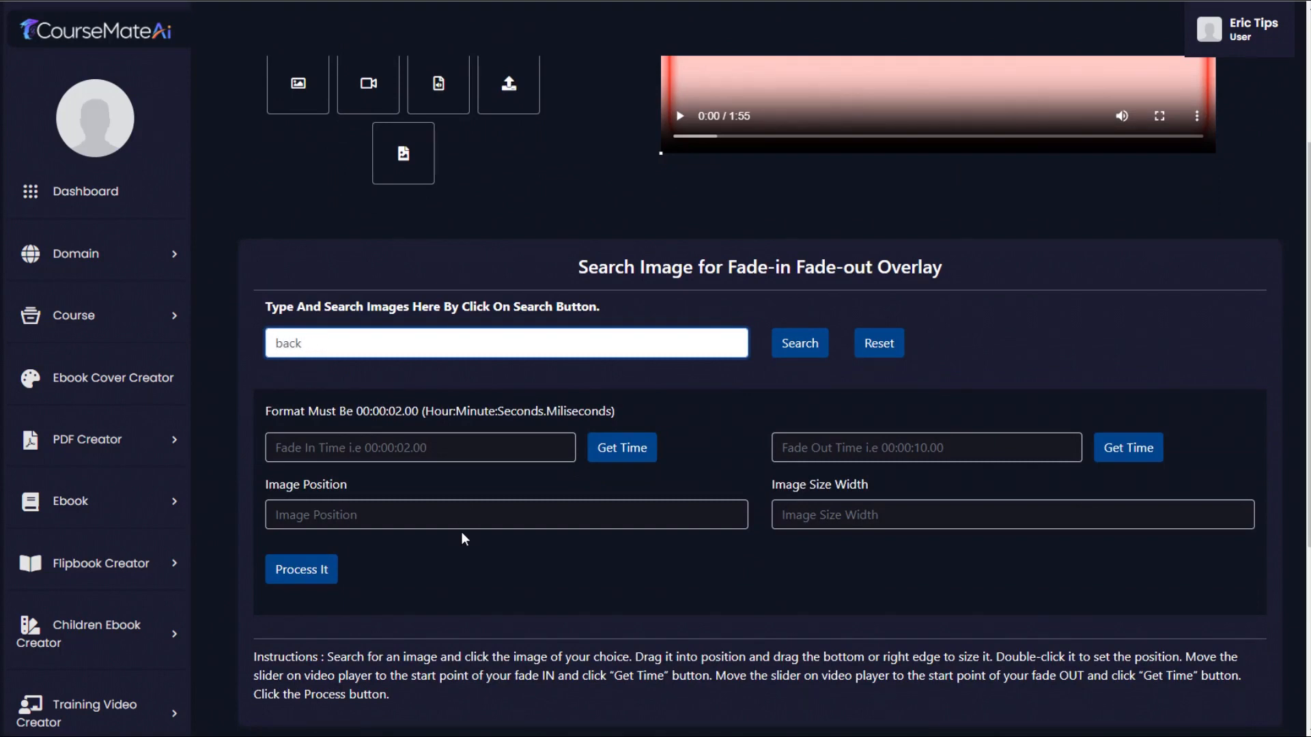
pyautogui.click(797, 344)
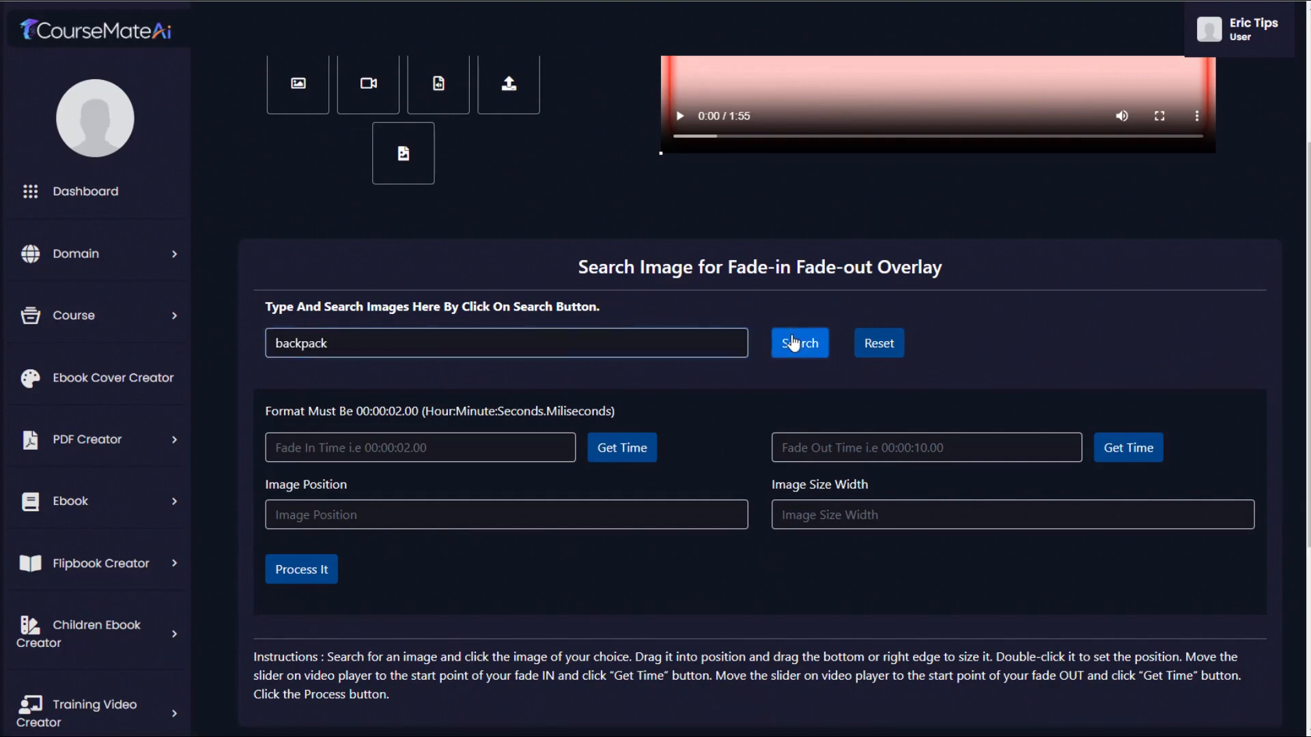
# - Add the blue and orange backpack image to the video, shrink it to a width of about 392, and position it beneath the slide text
pyautogui.scroll(-1, 699, 389)
pyautogui.moveTo(1032, 307)
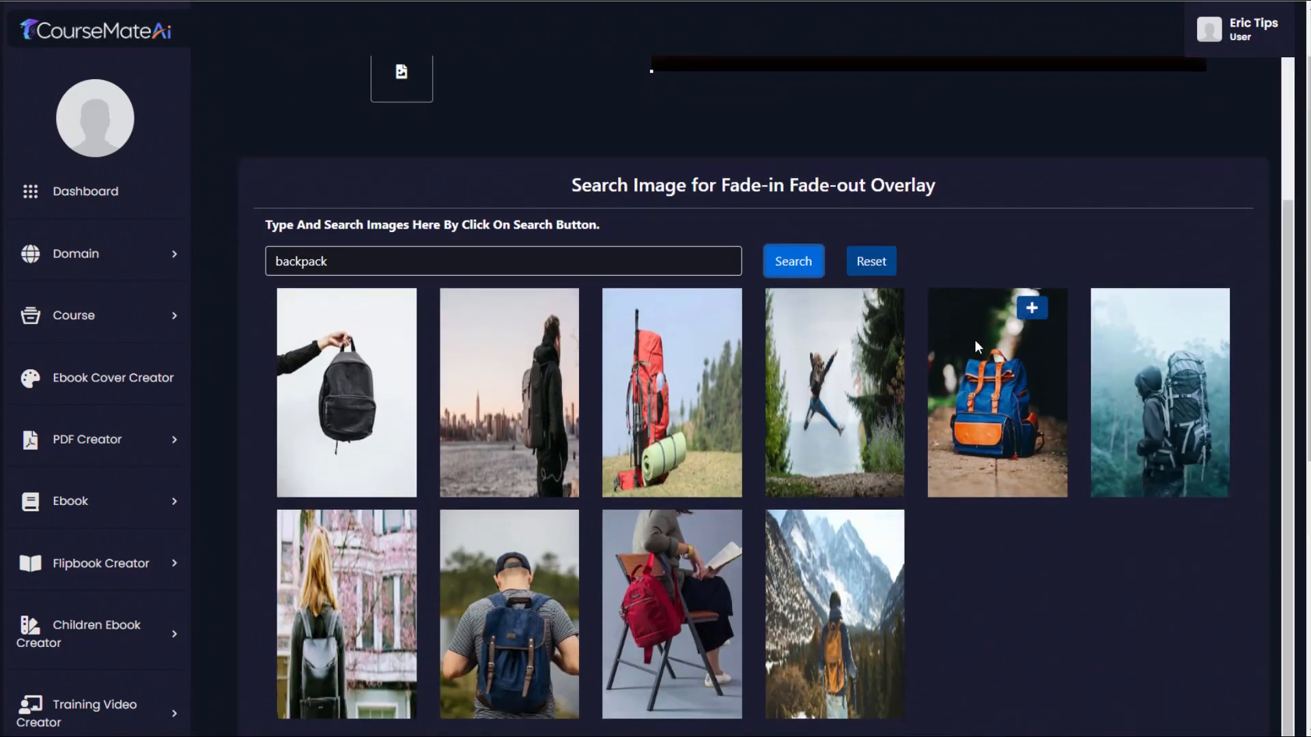
pyautogui.click(1032, 308)
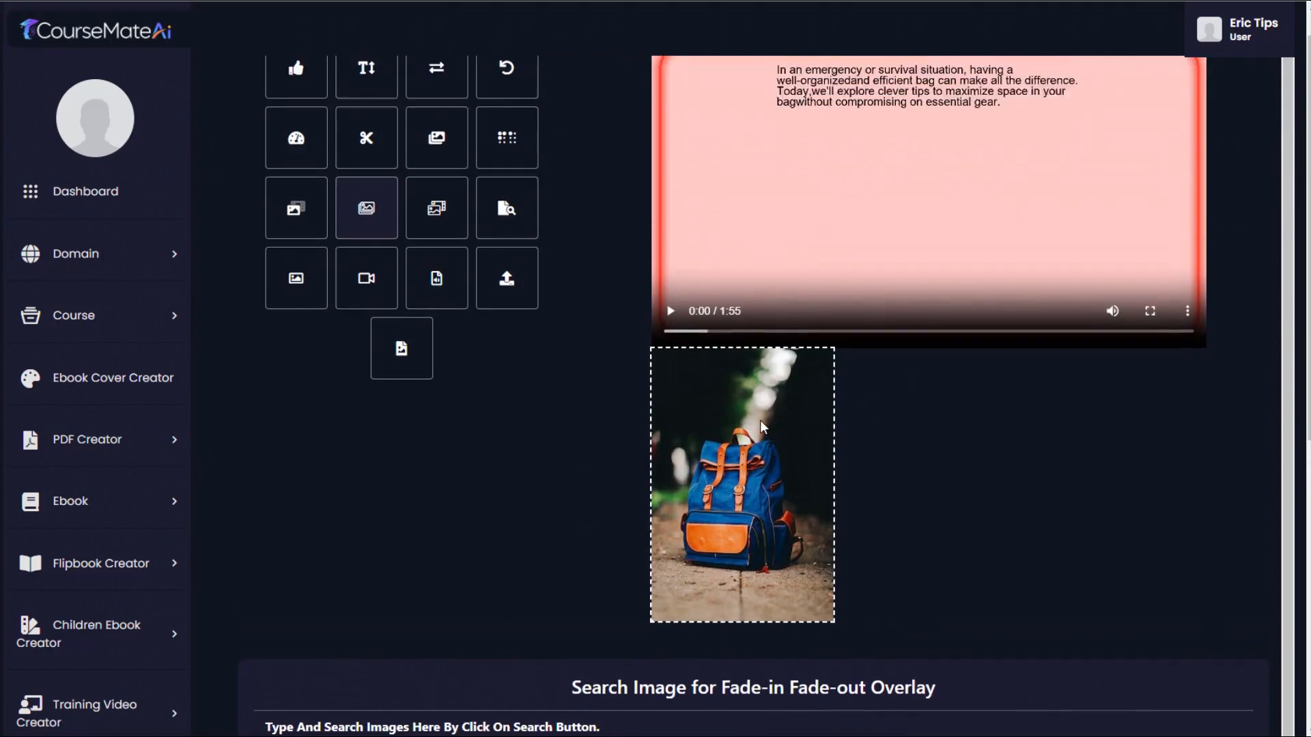
pyautogui.moveTo(759, 426); pyautogui.dragTo(880, 263)
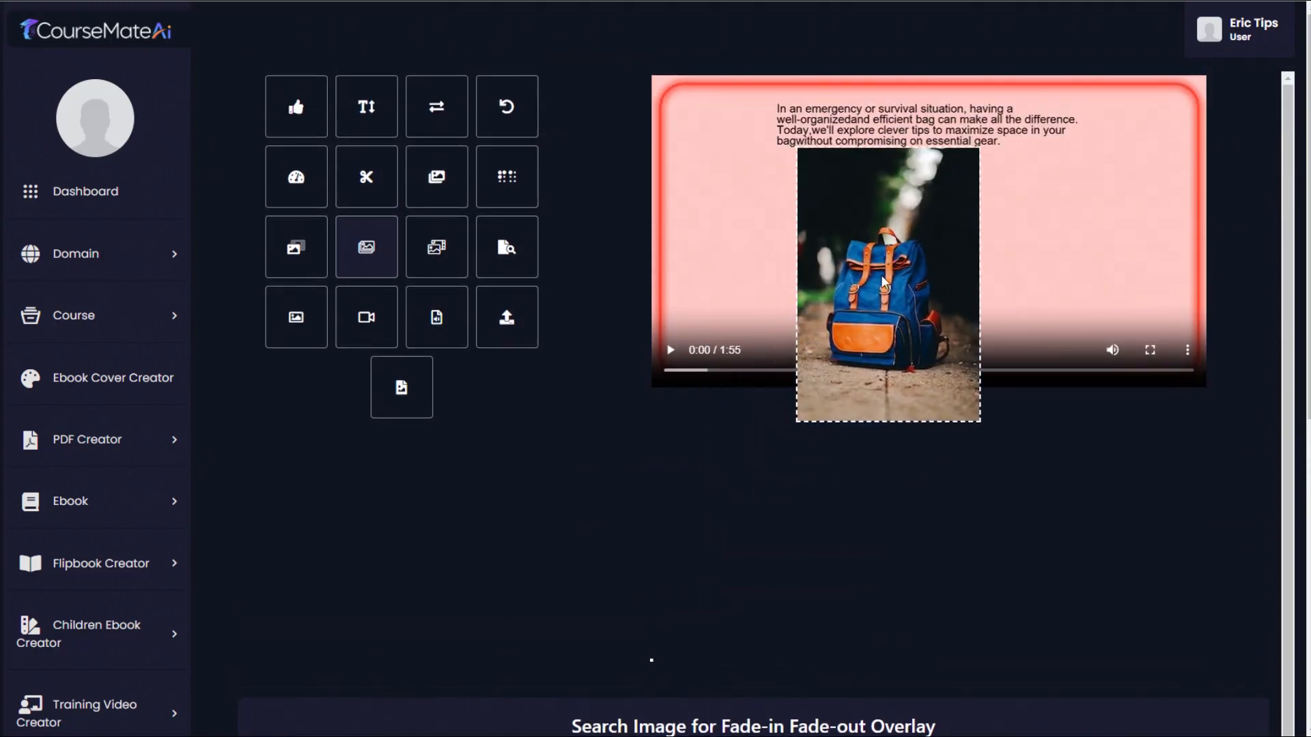
pyautogui.moveTo(979, 420); pyautogui.dragTo(913, 320)
pyautogui.moveTo(887, 243); pyautogui.dragTo(917, 252)
# - Set the backpack overlay to fade in at 0 and fade out at about 15.47 seconds, and process the video
pyautogui.scroll(-10, 493, 471)
pyautogui.scroll(5, 1085, 491)
pyautogui.scroll(5, 1045, 444)
pyautogui.moveTo(696, 375); pyautogui.dragTo(739, 380)
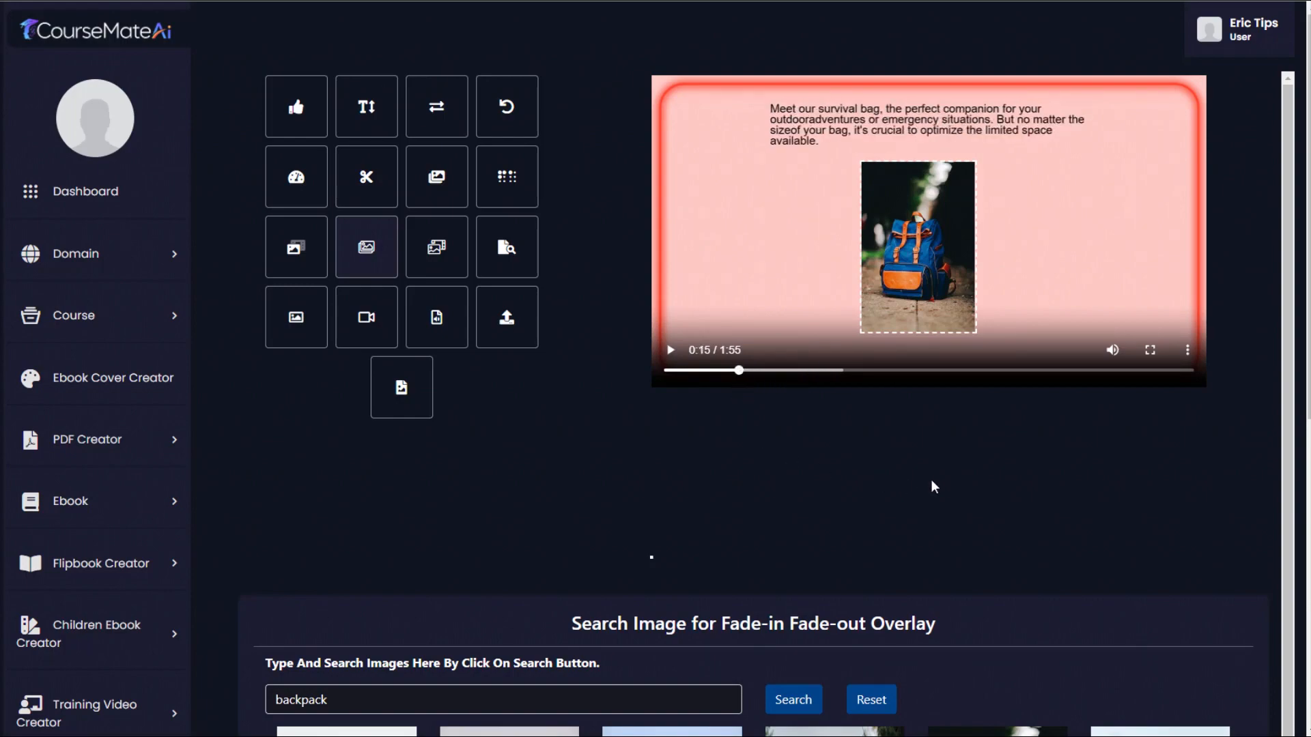
pyautogui.scroll(-10, 935, 485)
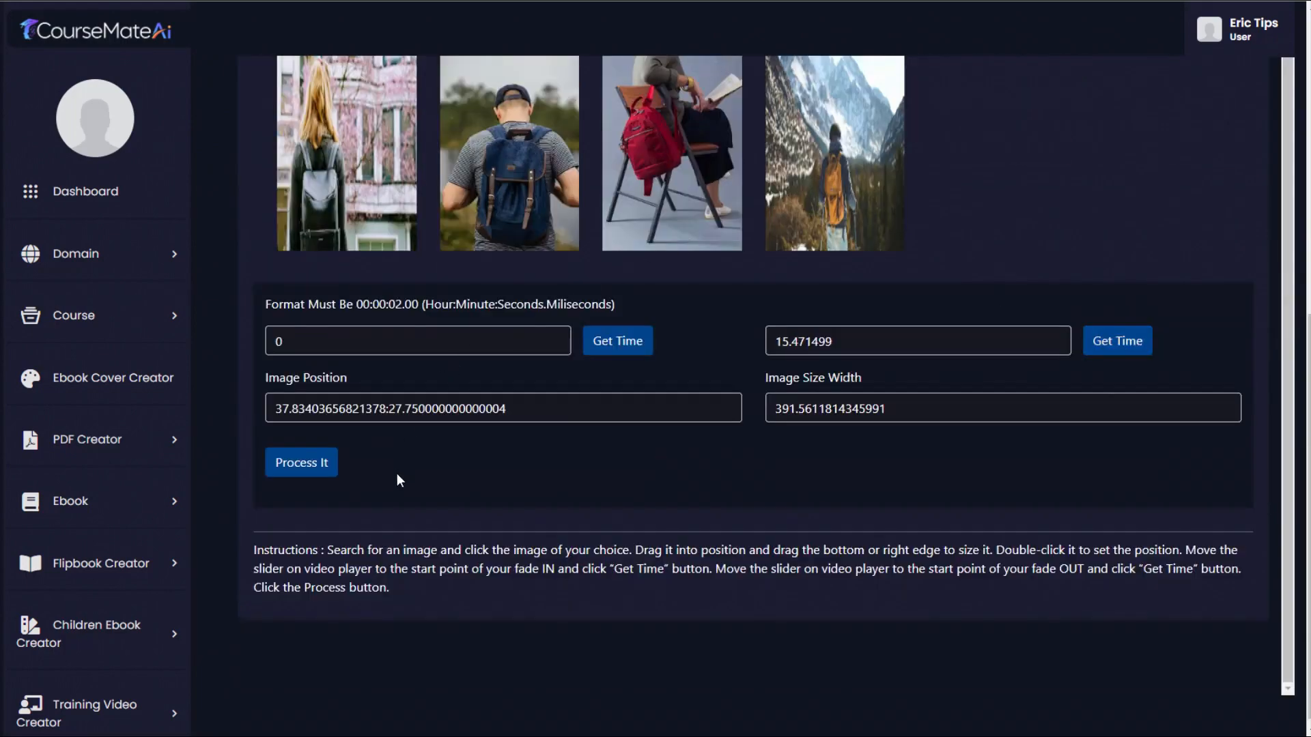
pyautogui.click(312, 467)
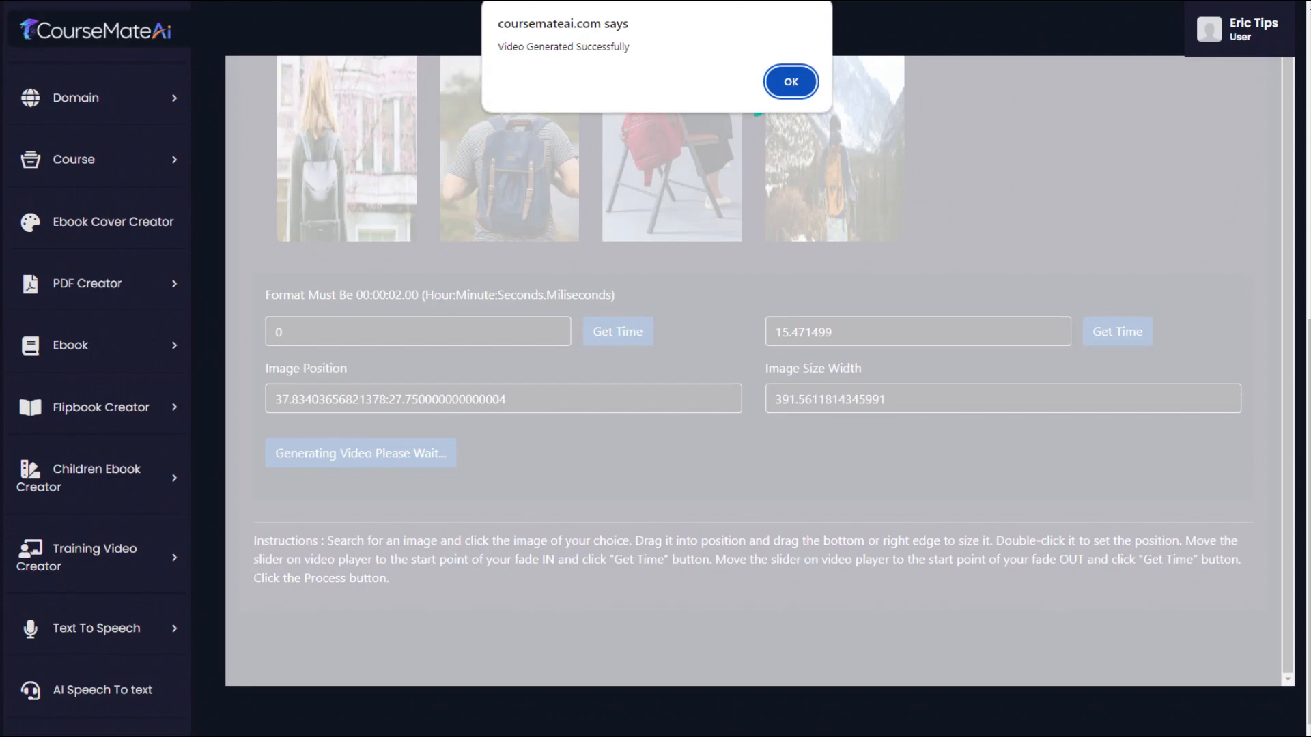
pyautogui.click(791, 81)
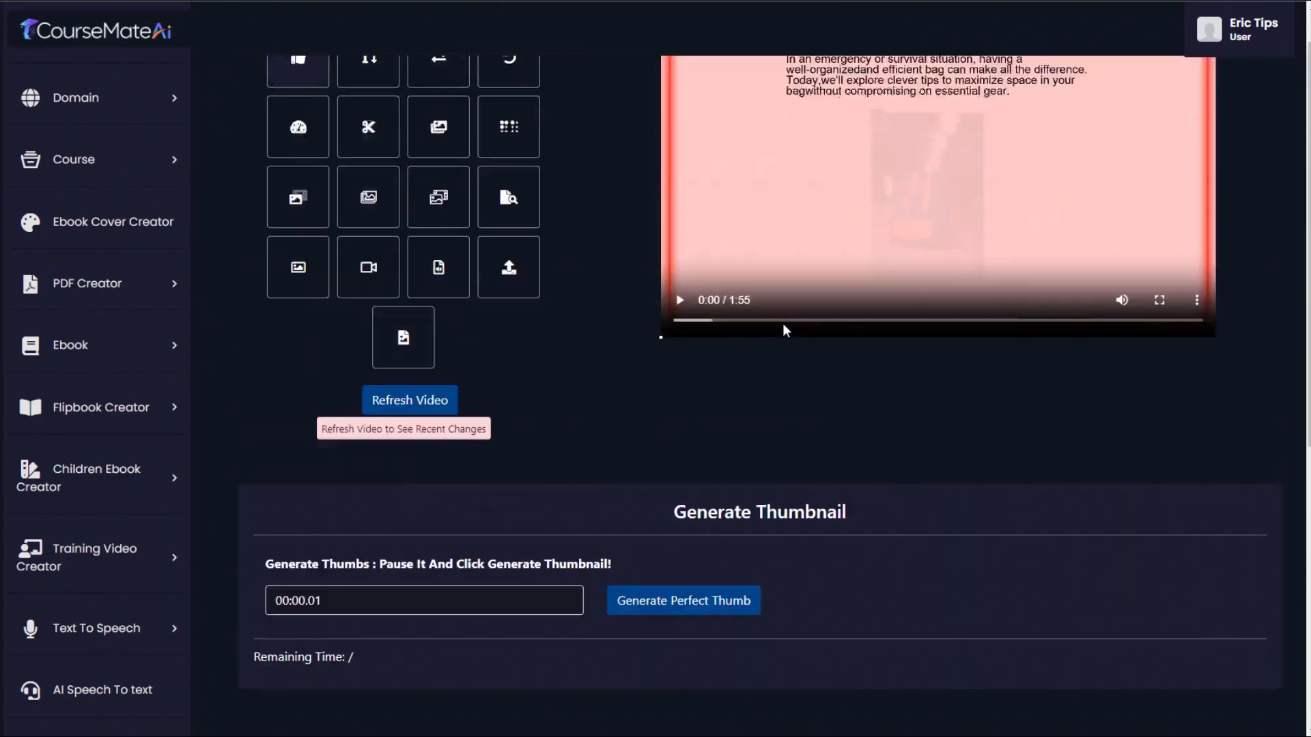
# - Play the first seconds of the processed video to check the backpack image fading in, and pause it
pyautogui.scroll(1, 784, 330)
pyautogui.click(681, 353)
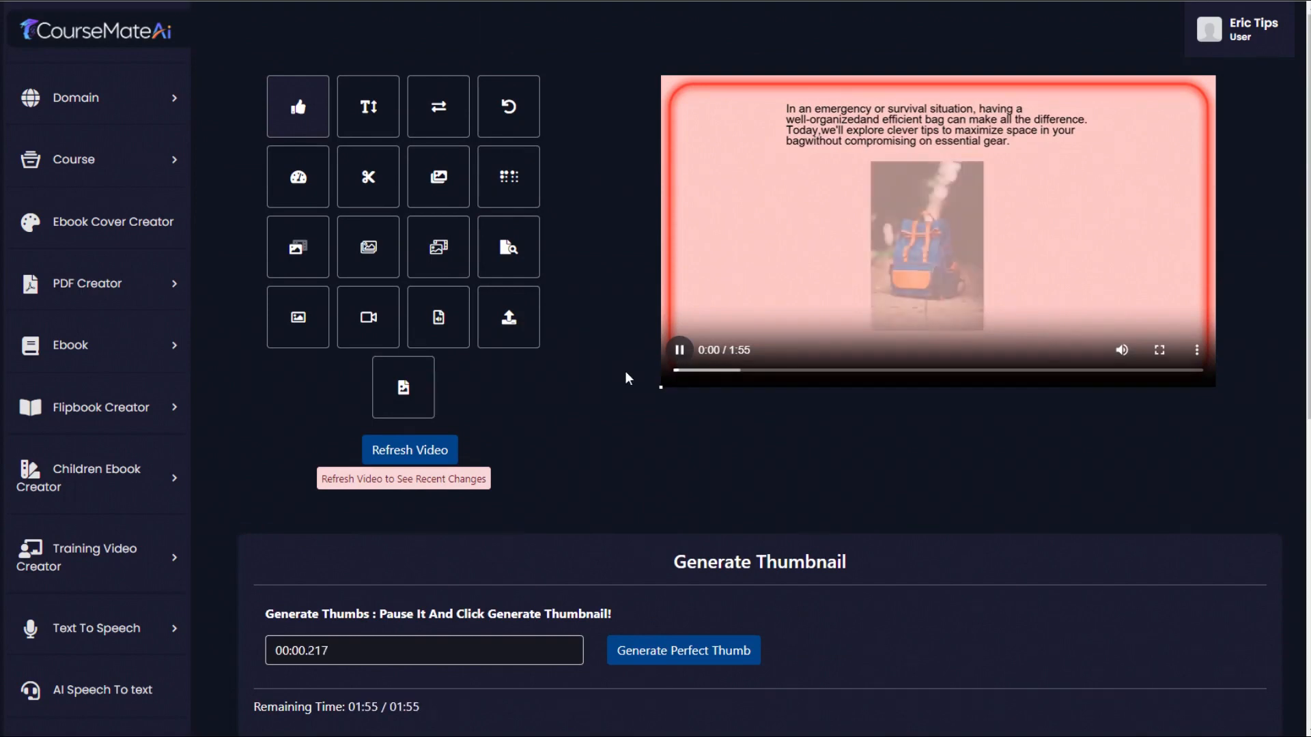
pyautogui.click(681, 353)
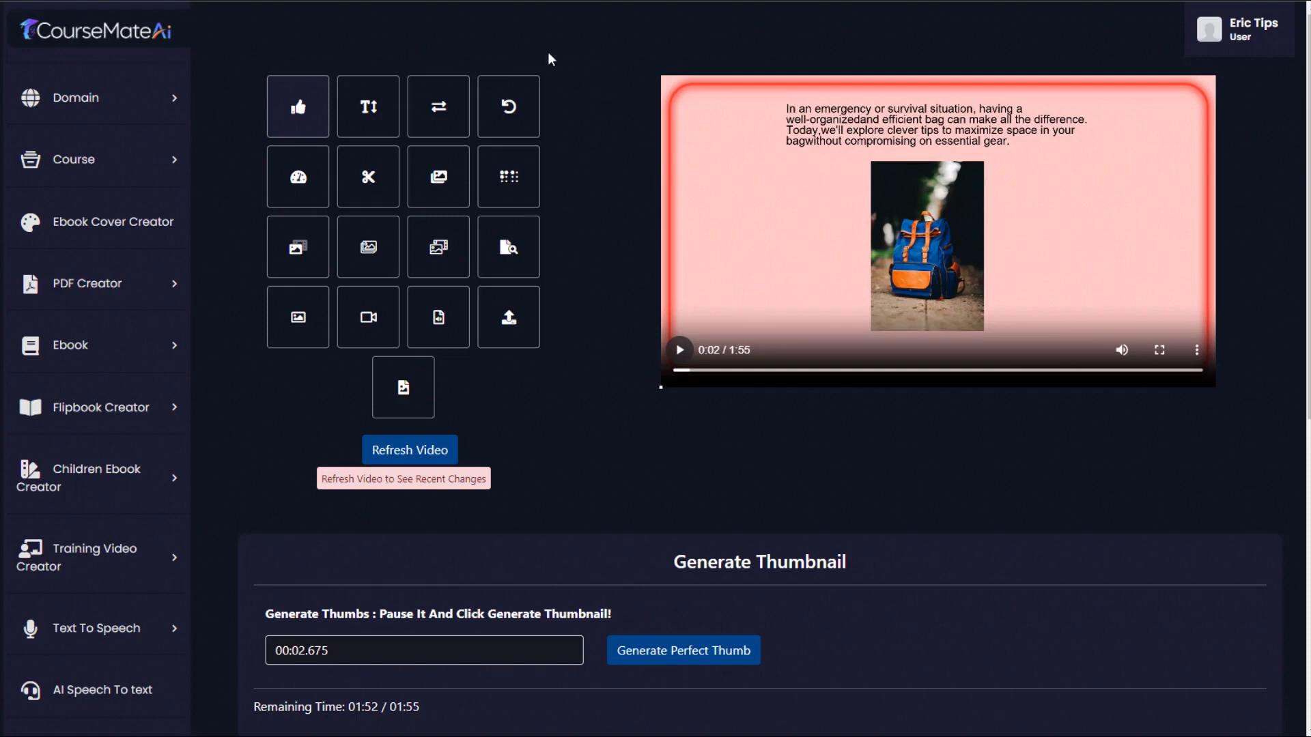
# - Open the course "Bugout Master Class: Crafting Your Ultimate Survival Bag" for editing from the course list
pyautogui.click(156, 163)
pyautogui.click(123, 192)
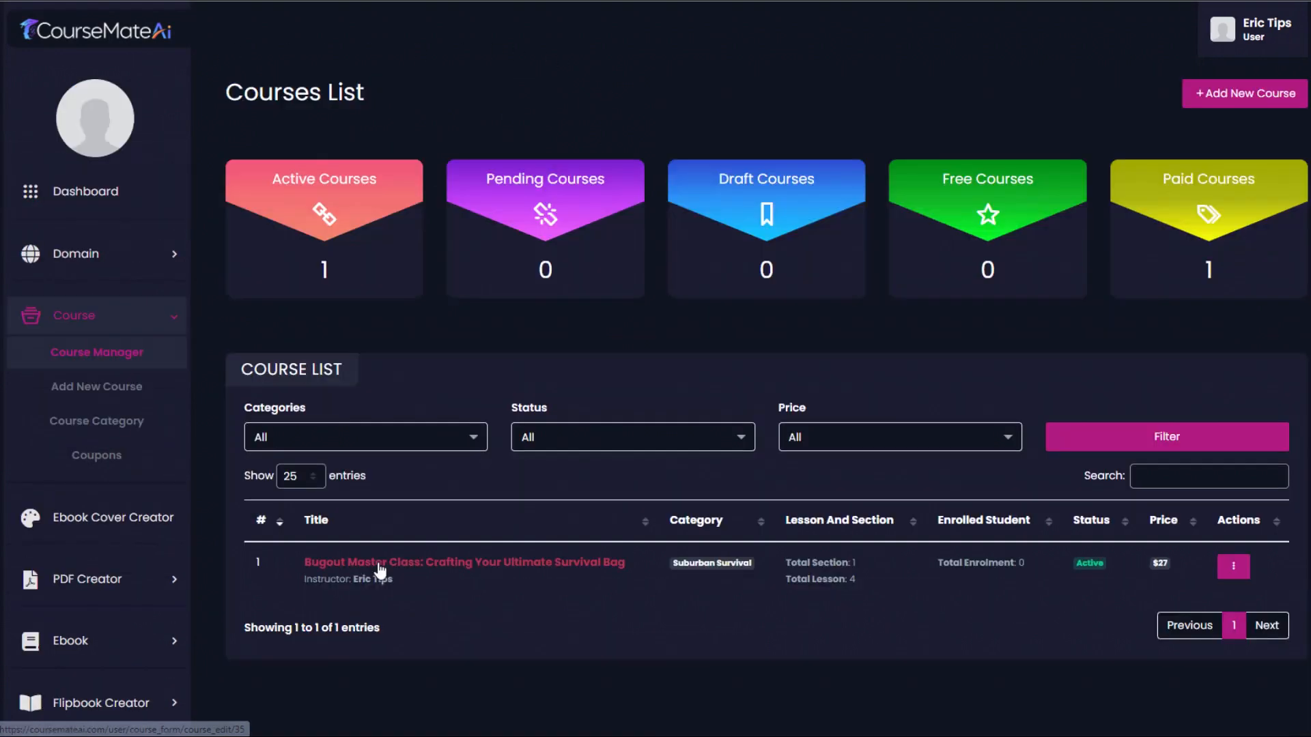
pyautogui.click(418, 568)
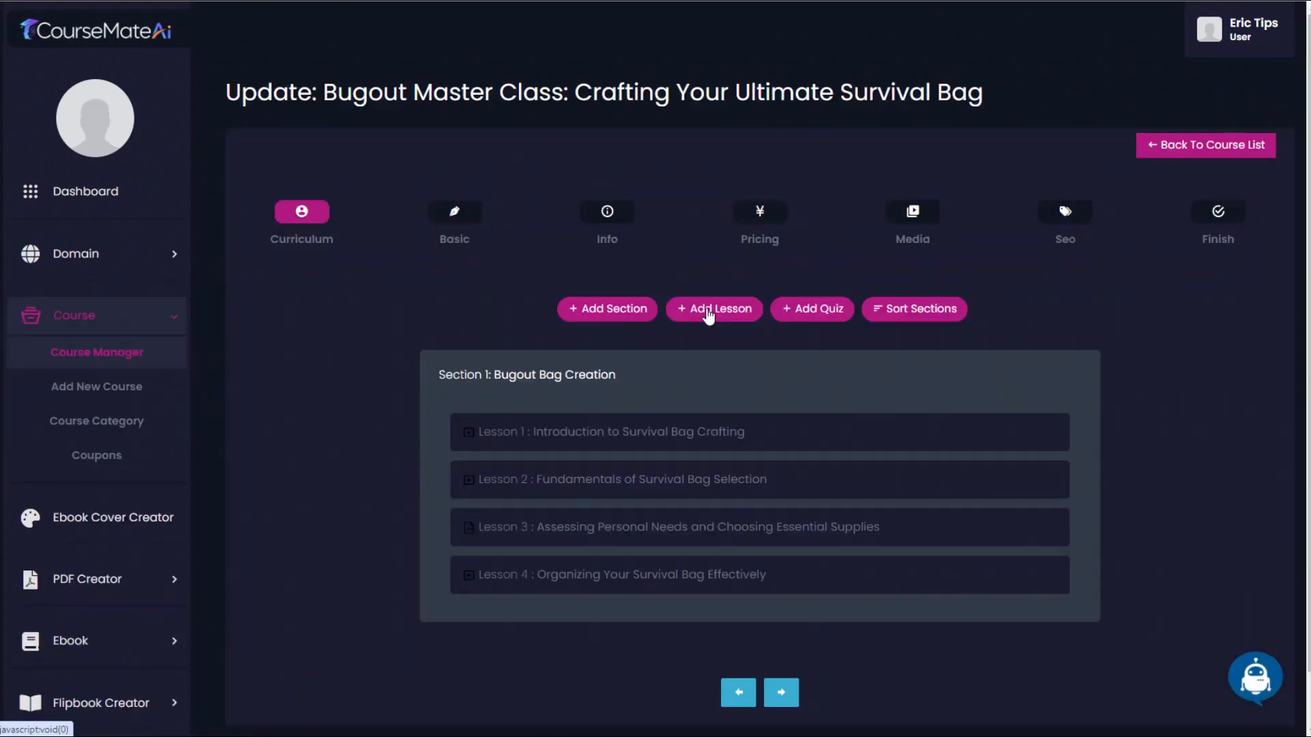
# - Start a new video file lesson titled "Space-Saving Techniques for a Compact and Portable Bag" in the Bugout Bag Creation section
pyautogui.click(708, 310)
pyautogui.click(699, 202)
pyautogui.click(650, 306)
pyautogui.click(560, 166)
pyautogui.write('Space-Saving Techniques for a Compact and Portable Bag')
pyautogui.moveTo(522, 166); pyautogui.dragTo(483, 258)
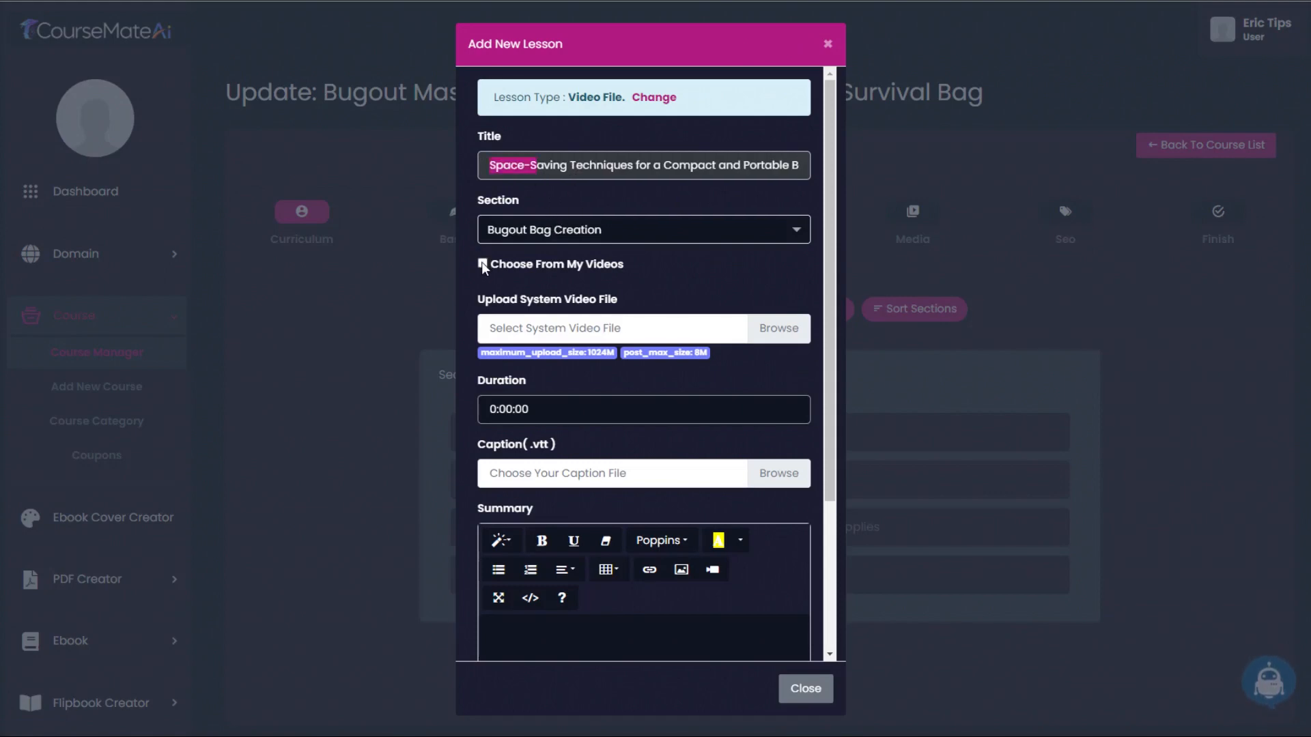
# - Choose the existing video "LESSON 5: Space-Saving Techniques for a Compact and Portable Bag" from My Videos and submit the lesson
pyautogui.click(482, 263)
pyautogui.click(606, 330)
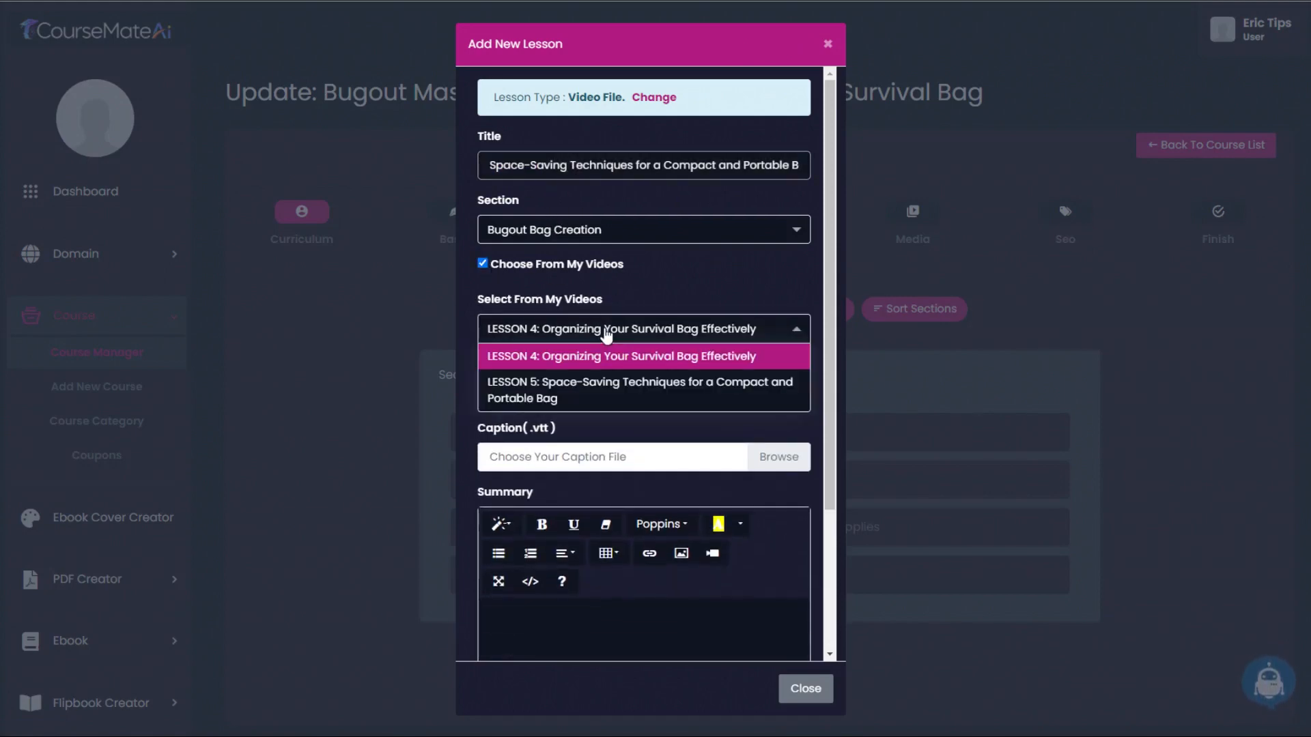
pyautogui.click(585, 384)
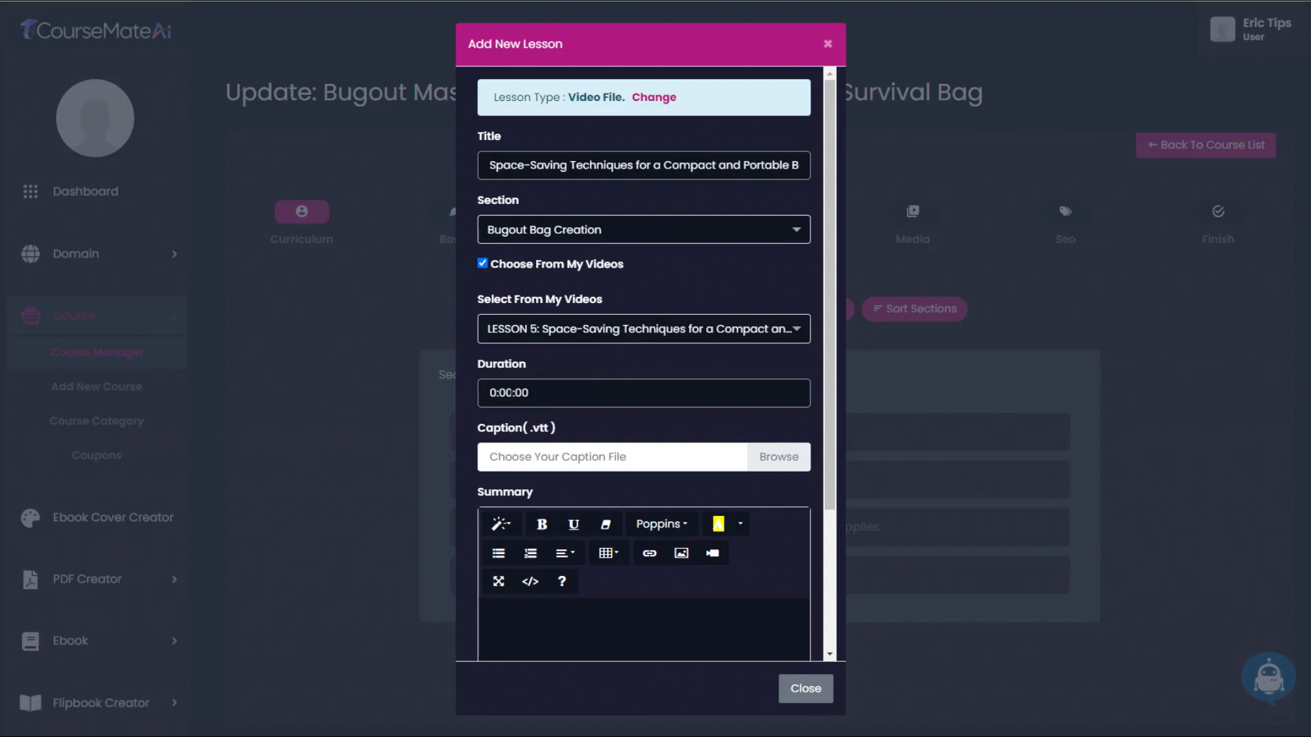
pyautogui.scroll(-3, 731, 476)
pyautogui.click(656, 635)
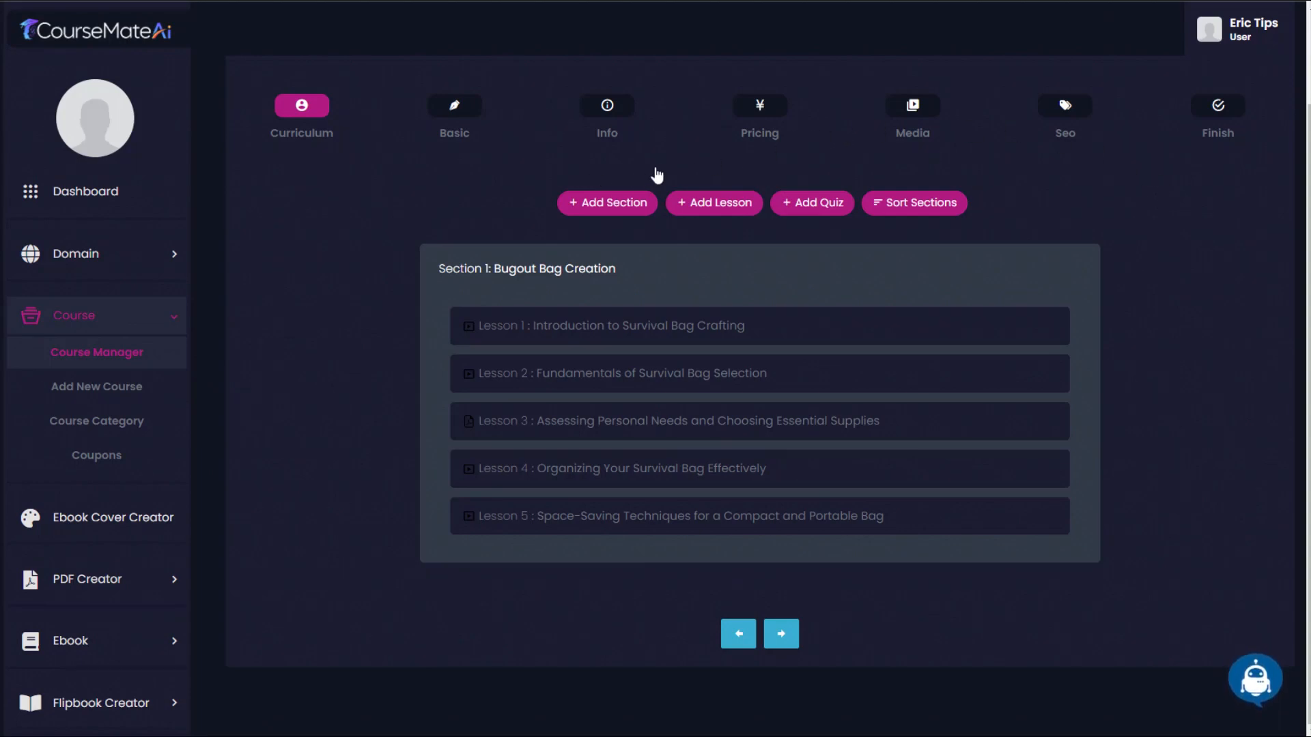
# - Generate English Course Quiz Text with the AI Writer for the course title "Bugout Master Class: Crafting Your Ultimate Survival Bag"
pyautogui.click(811, 207)
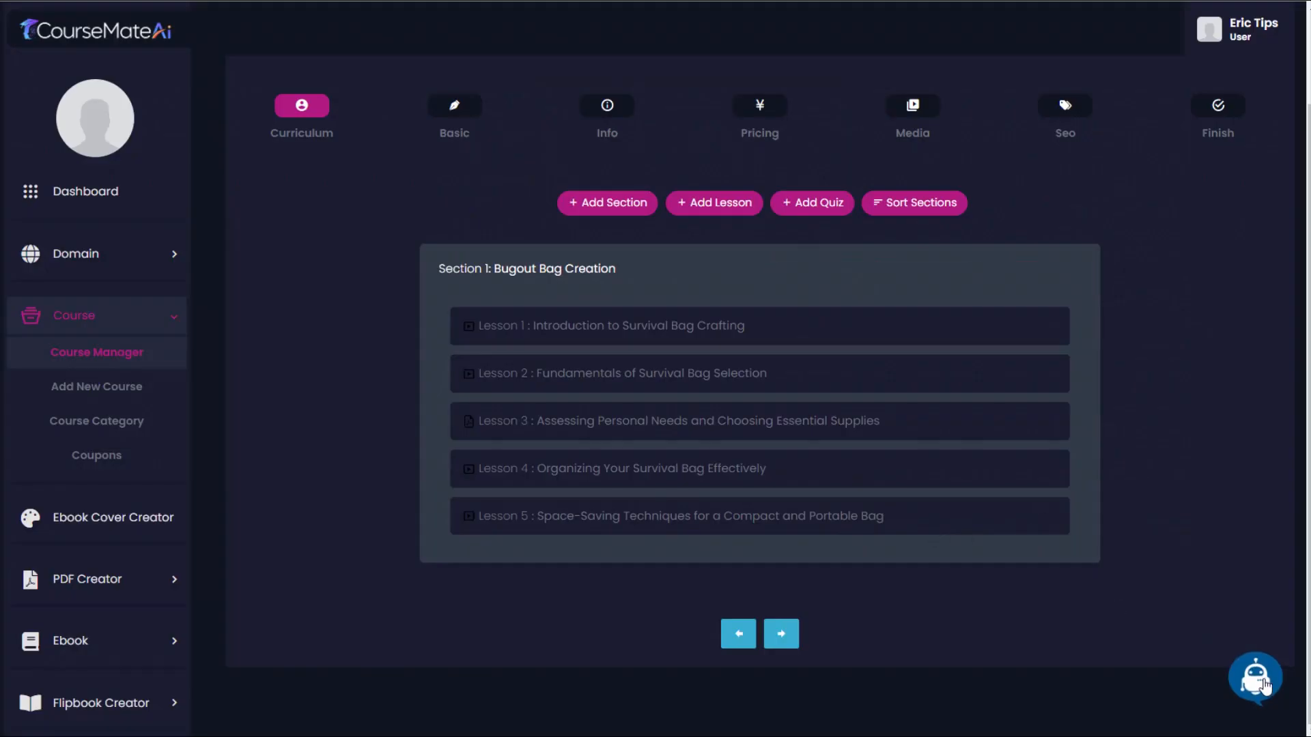
pyautogui.click(1263, 677)
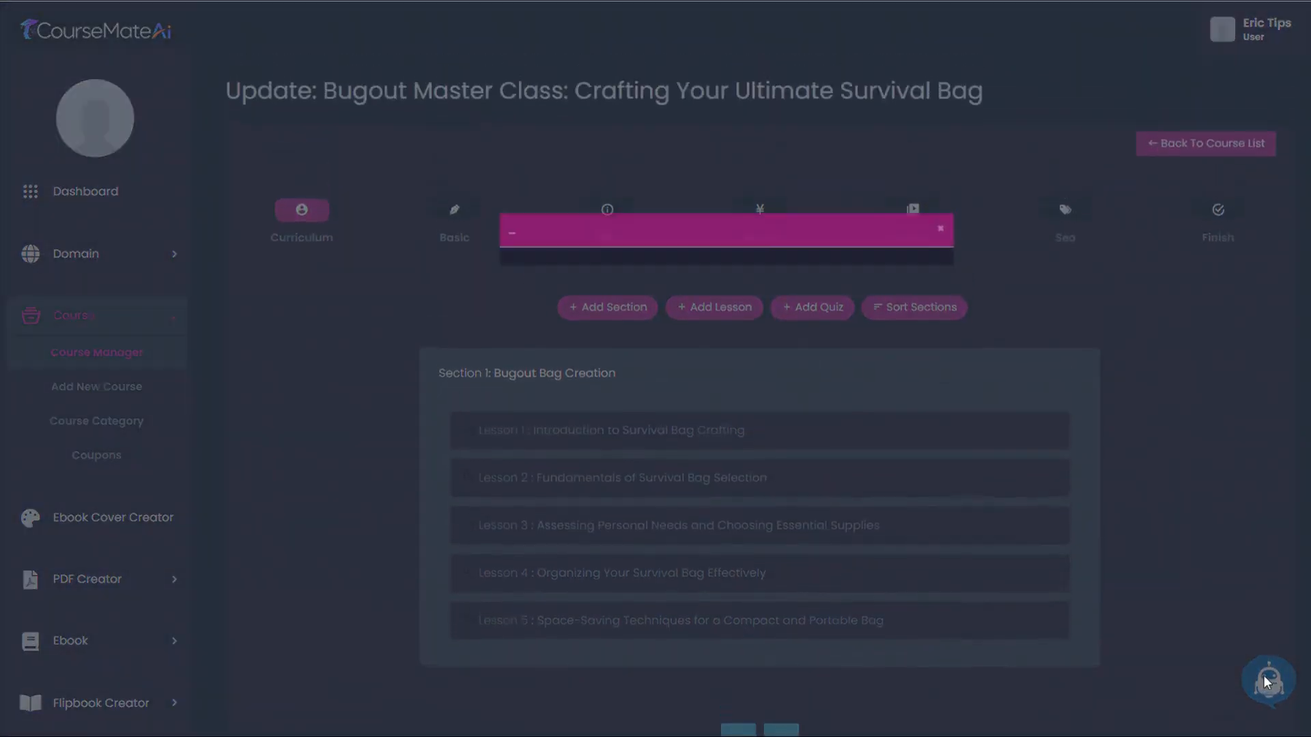
pyautogui.click(600, 142)
pyautogui.scroll(-2, 506, 243)
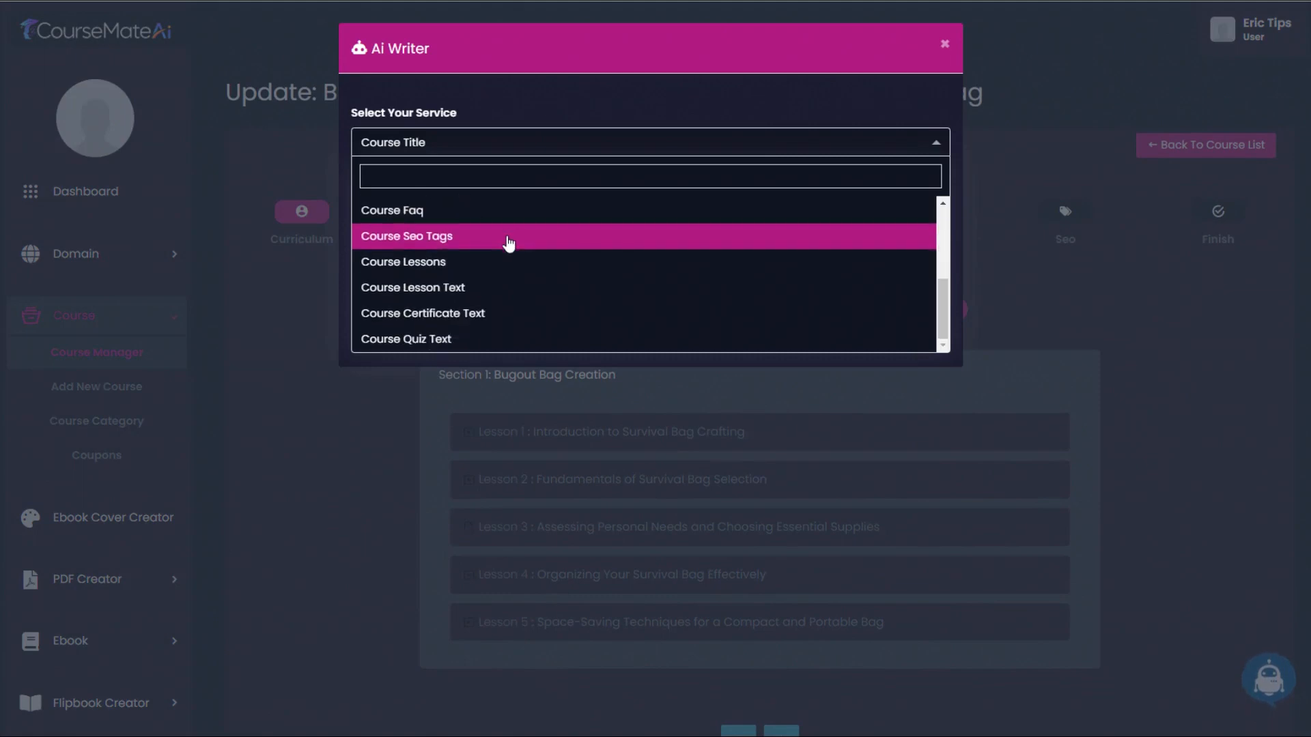
pyautogui.click(460, 339)
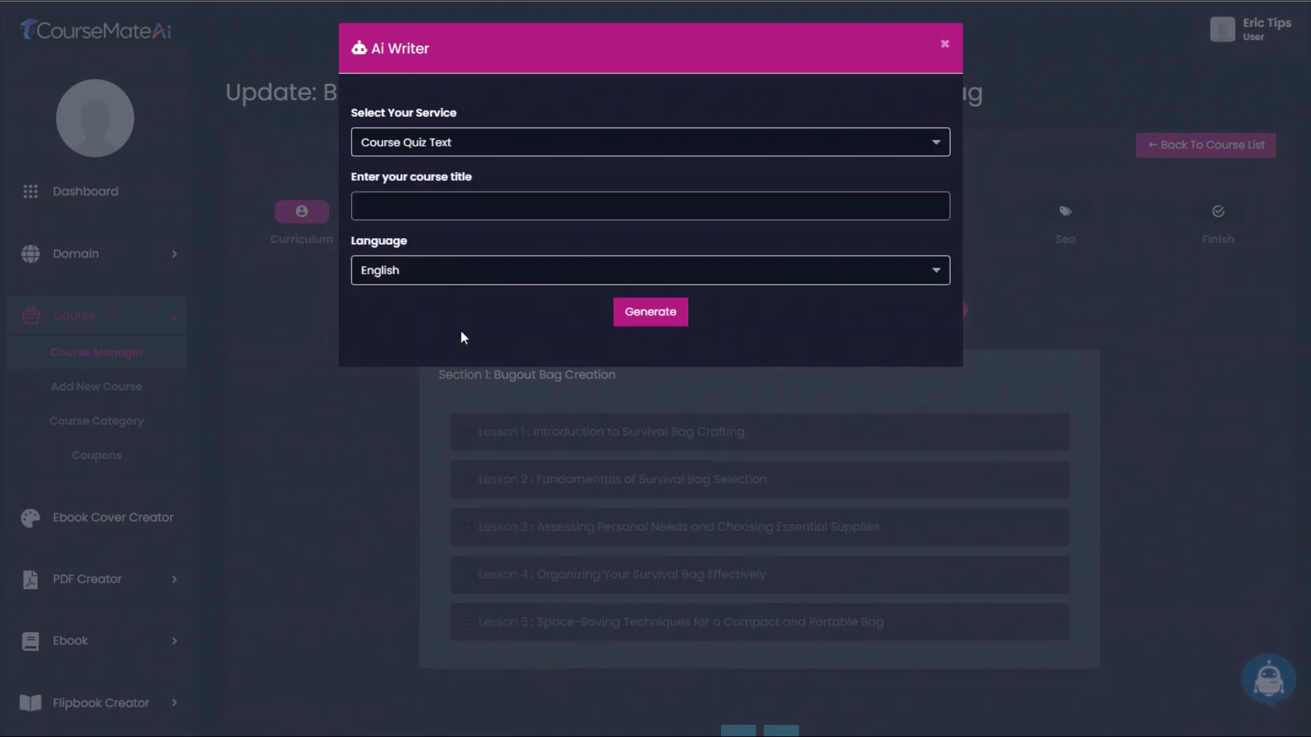
pyautogui.click(441, 205)
pyautogui.write('Bugout Master Class: Crafting Your Ultimate Survival Bag')
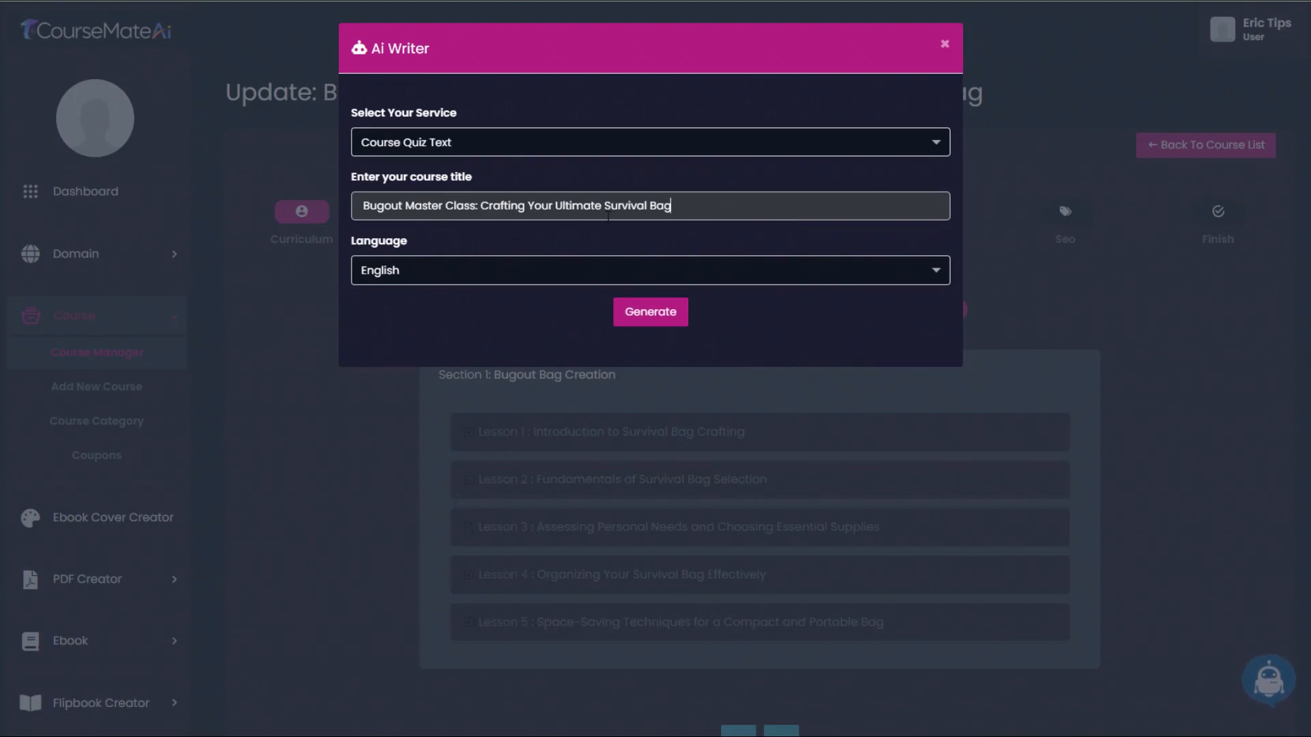
pyautogui.click(654, 315)
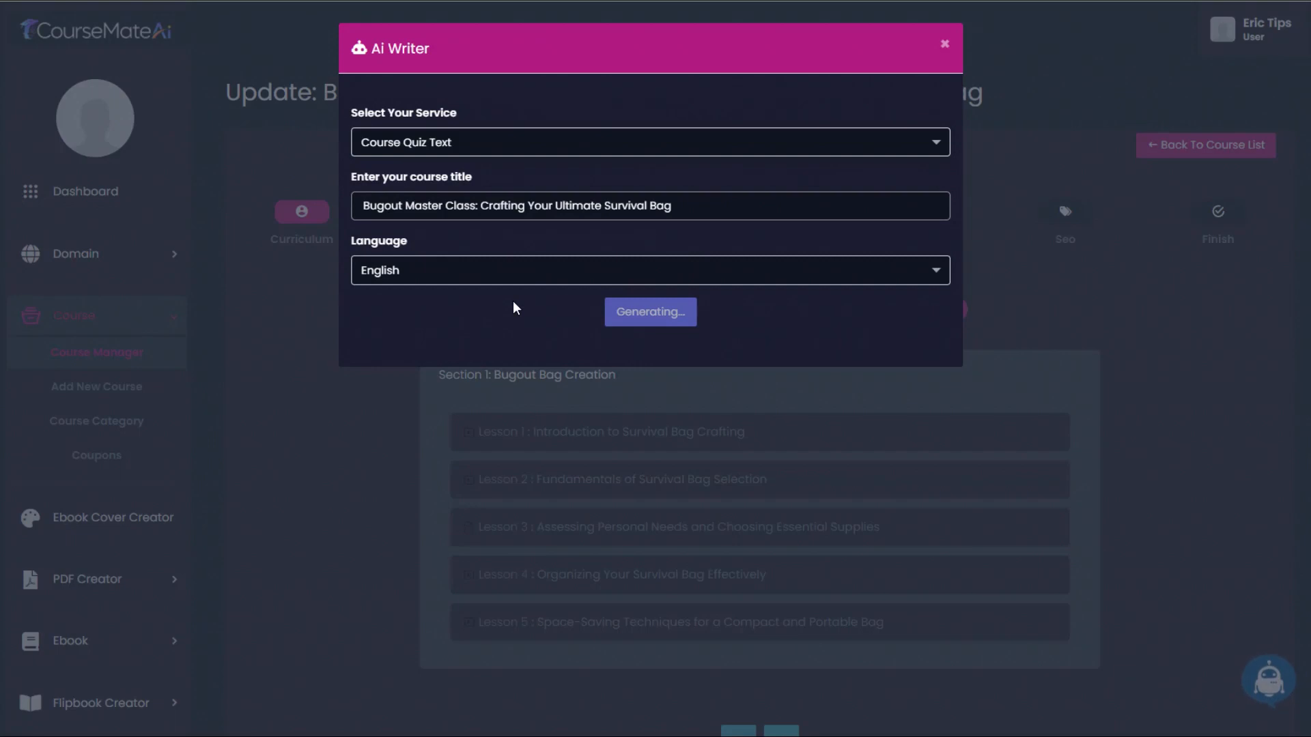
# - Review the generated quiz, copy its text from question 1 through the disclaimer, and close the AI Writer
pyautogui.scroll(-1, 709, 479)
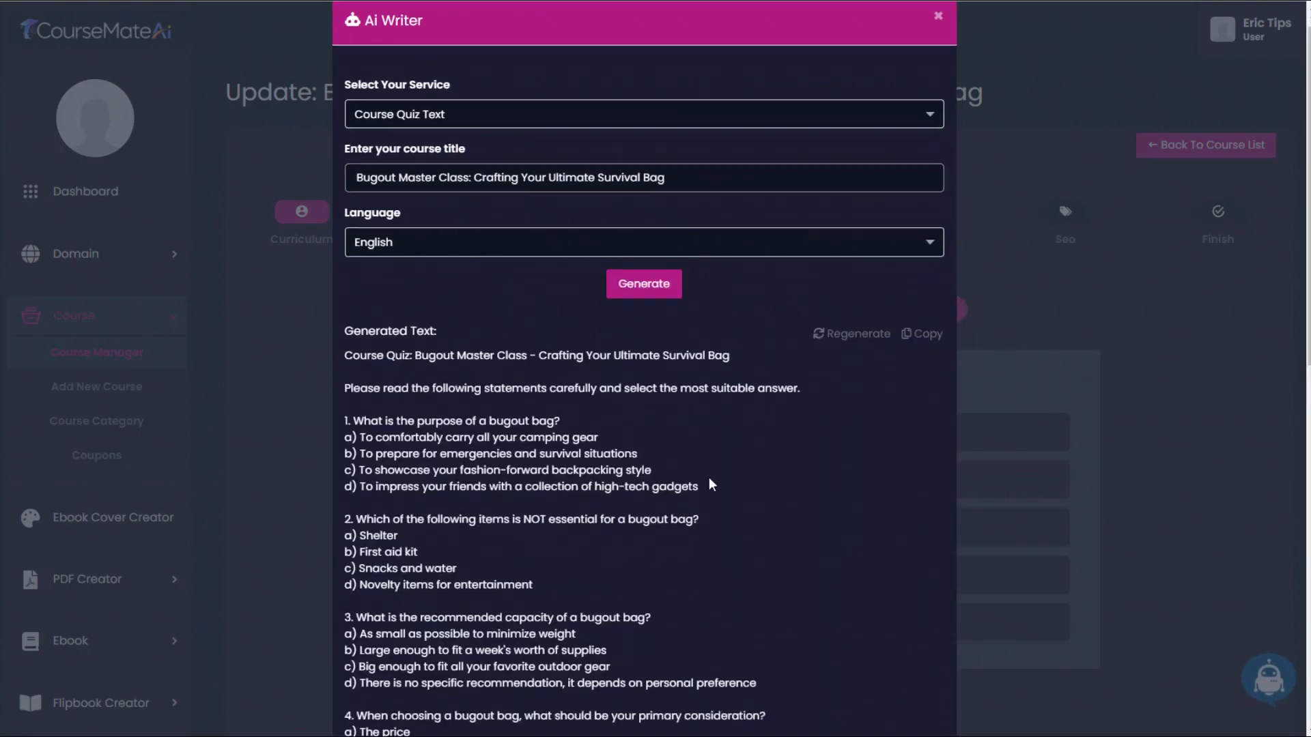
pyautogui.scroll(-9, 708, 484)
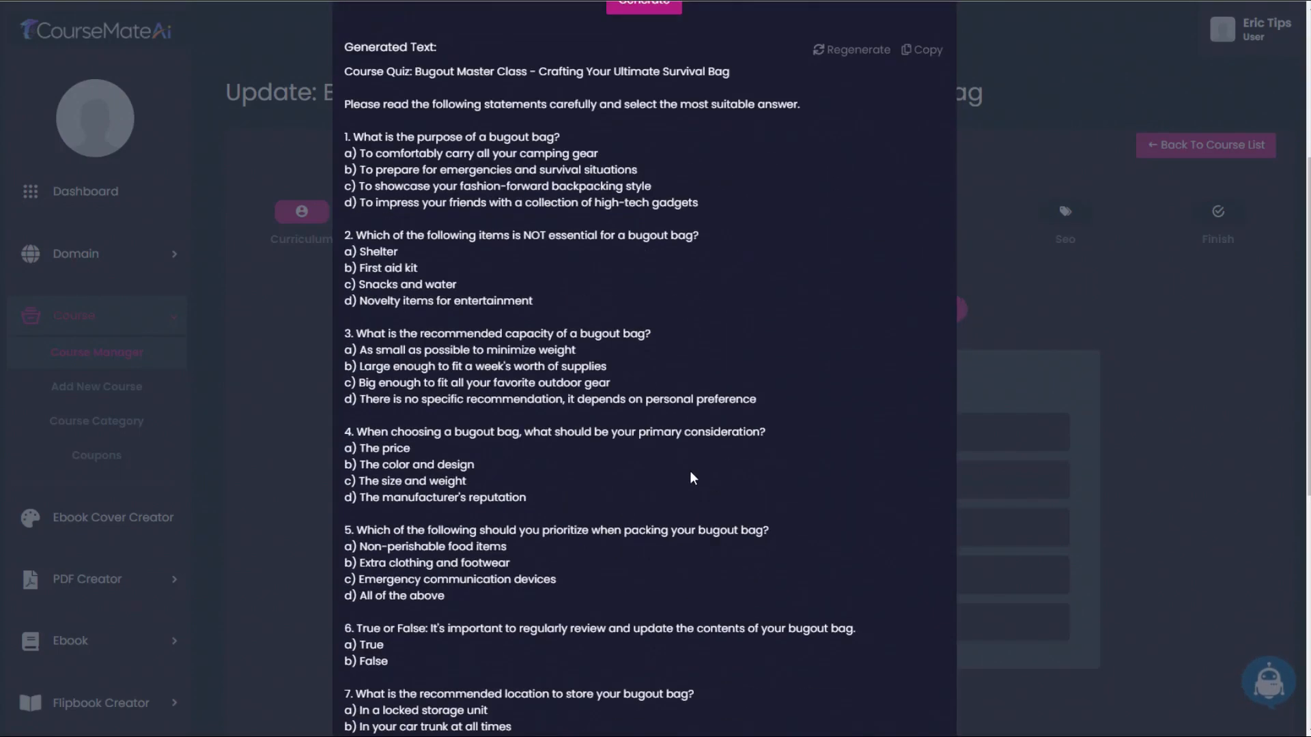
pyautogui.scroll(-2, 682, 470)
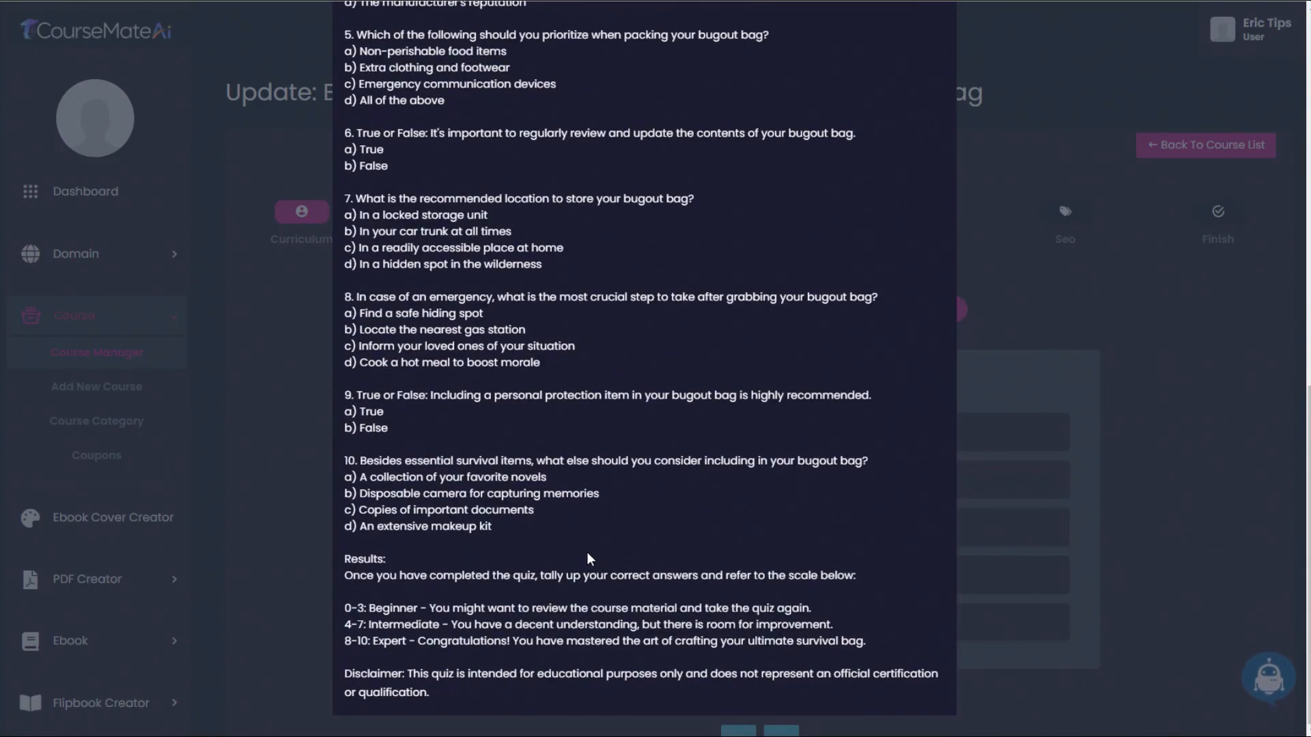
pyautogui.scroll(12, 598, 578)
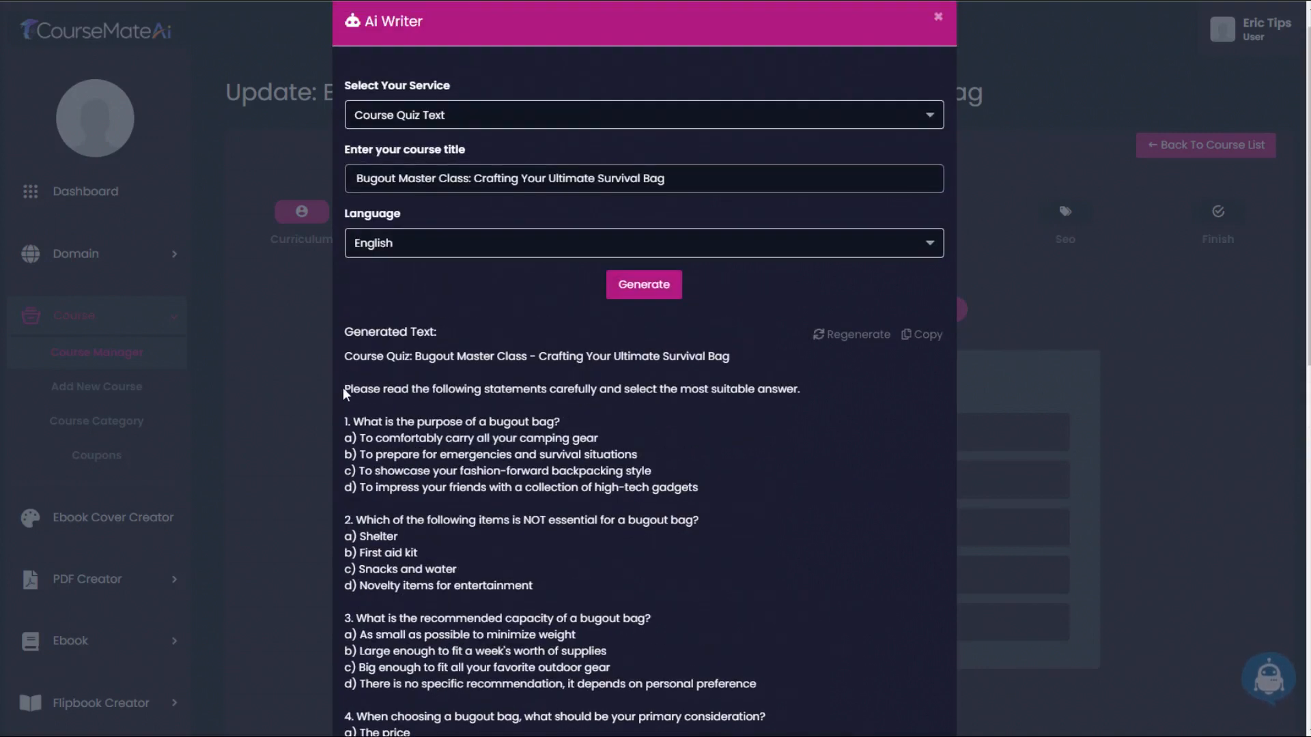
pyautogui.moveTo(346, 408); pyautogui.dragTo(637, 691)
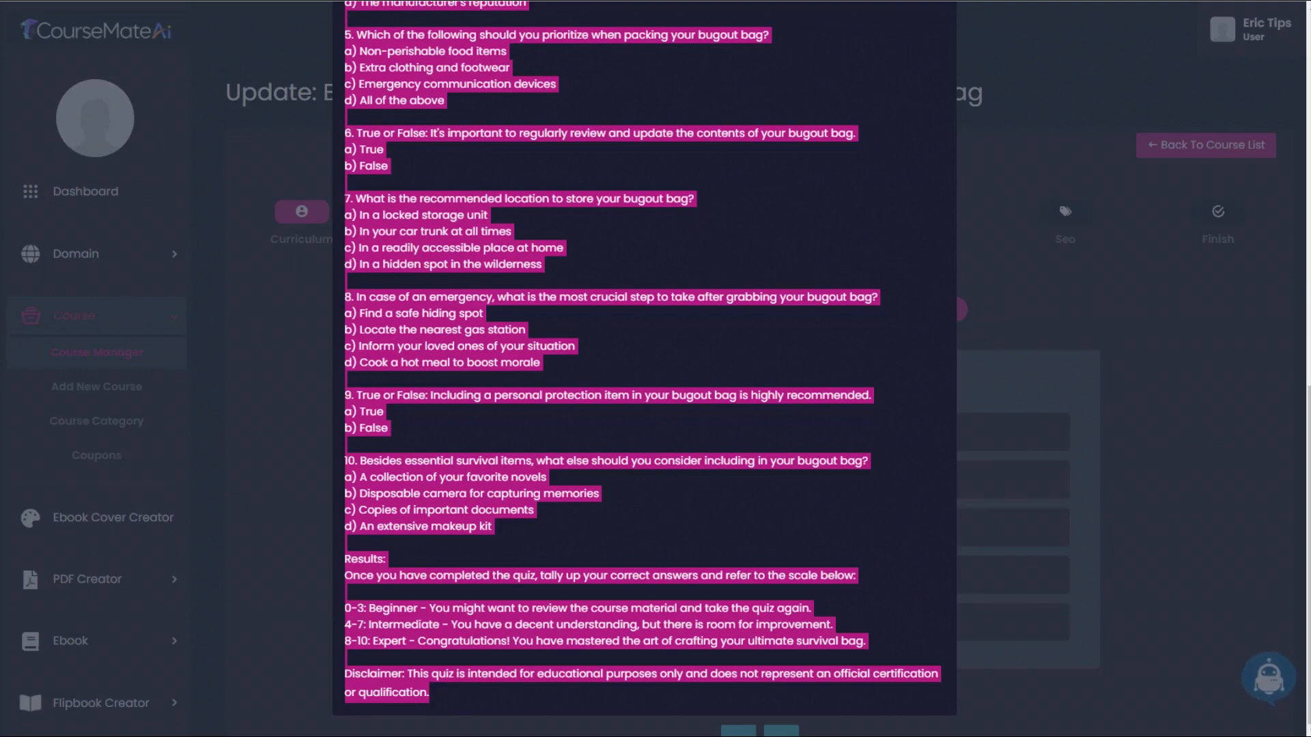
pyautogui.click(1057, 67)
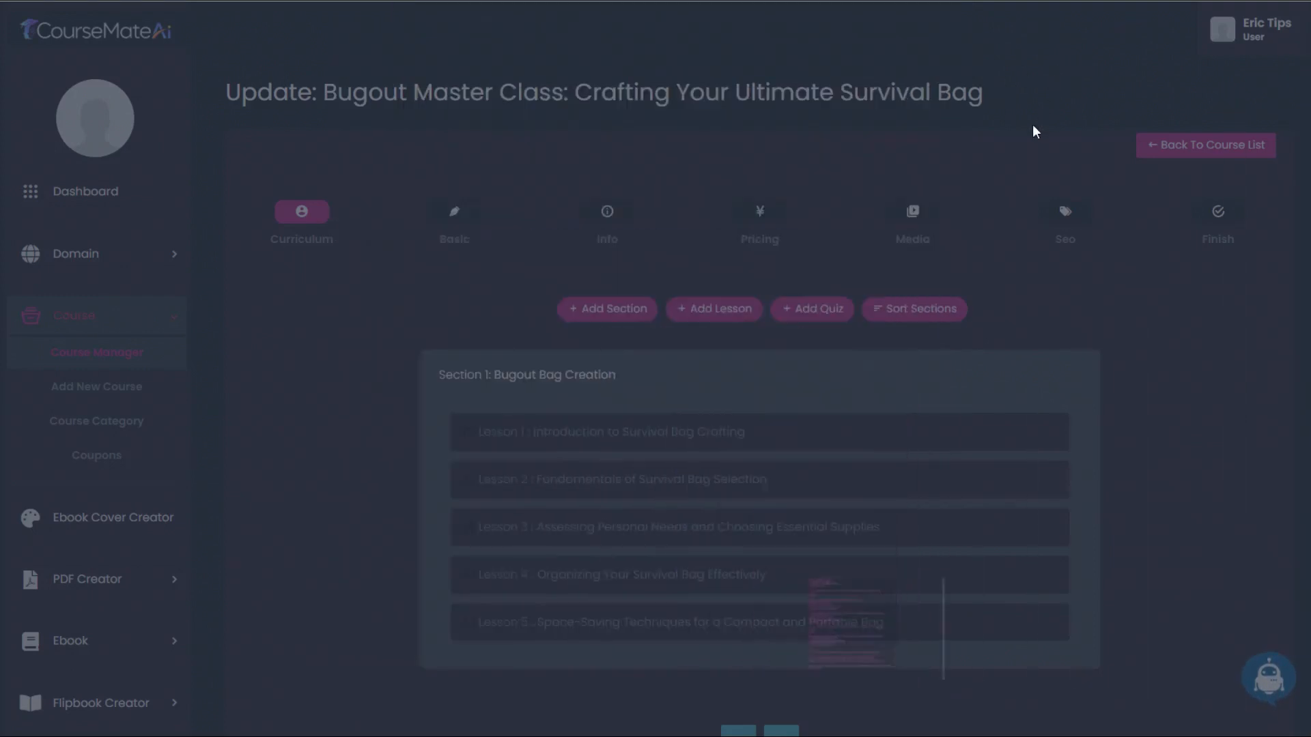
# - Add a quiz titled "Course quiz" to the Bugout Bag Creation section with a 0:15:00 duration and a total marks value
pyautogui.click(811, 307)
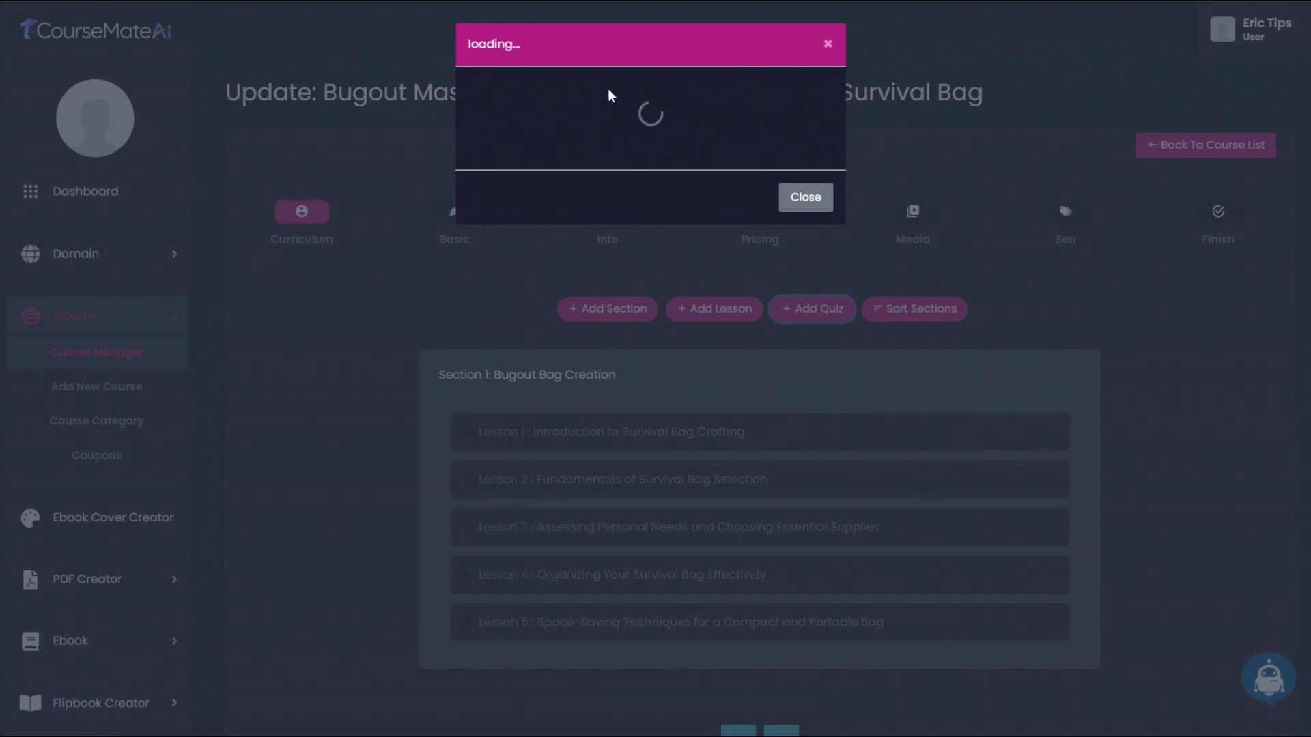
pyautogui.click(543, 114)
pyautogui.write('Course quiz')
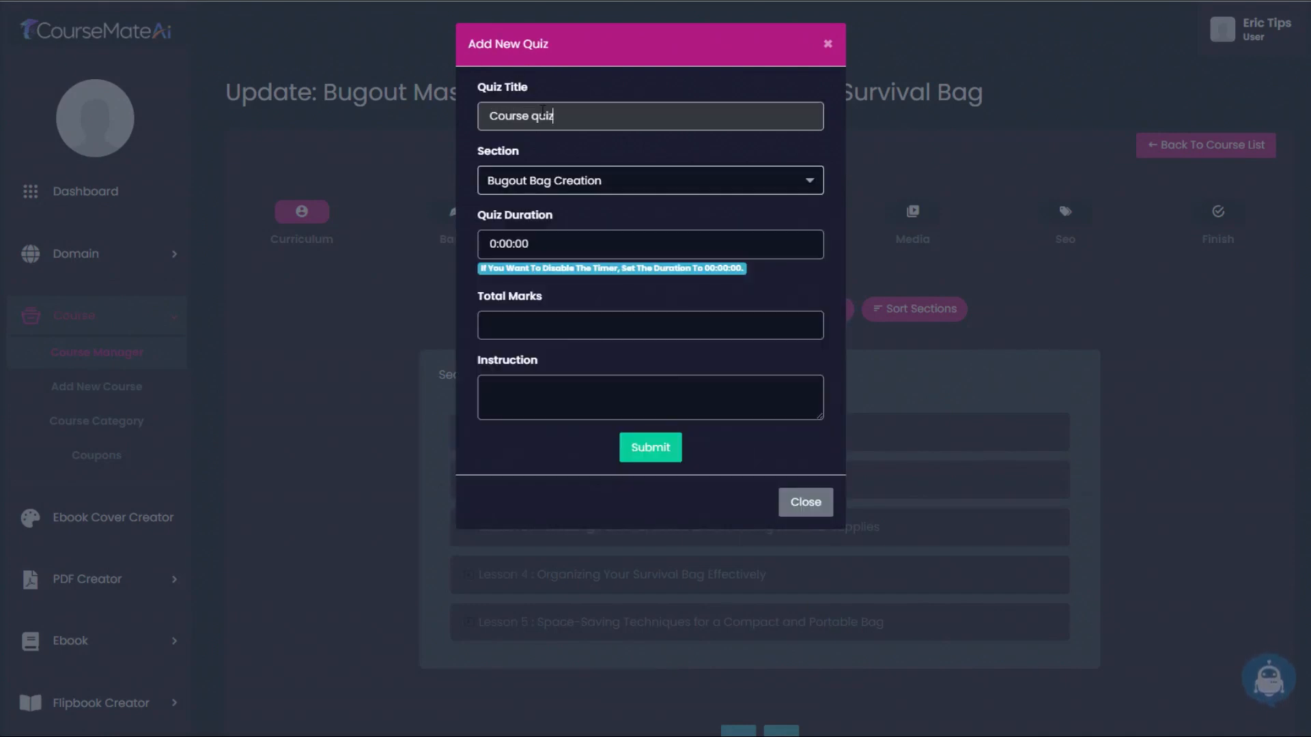
pyautogui.click(508, 244)
pyautogui.write('15')
pyautogui.click(568, 316)
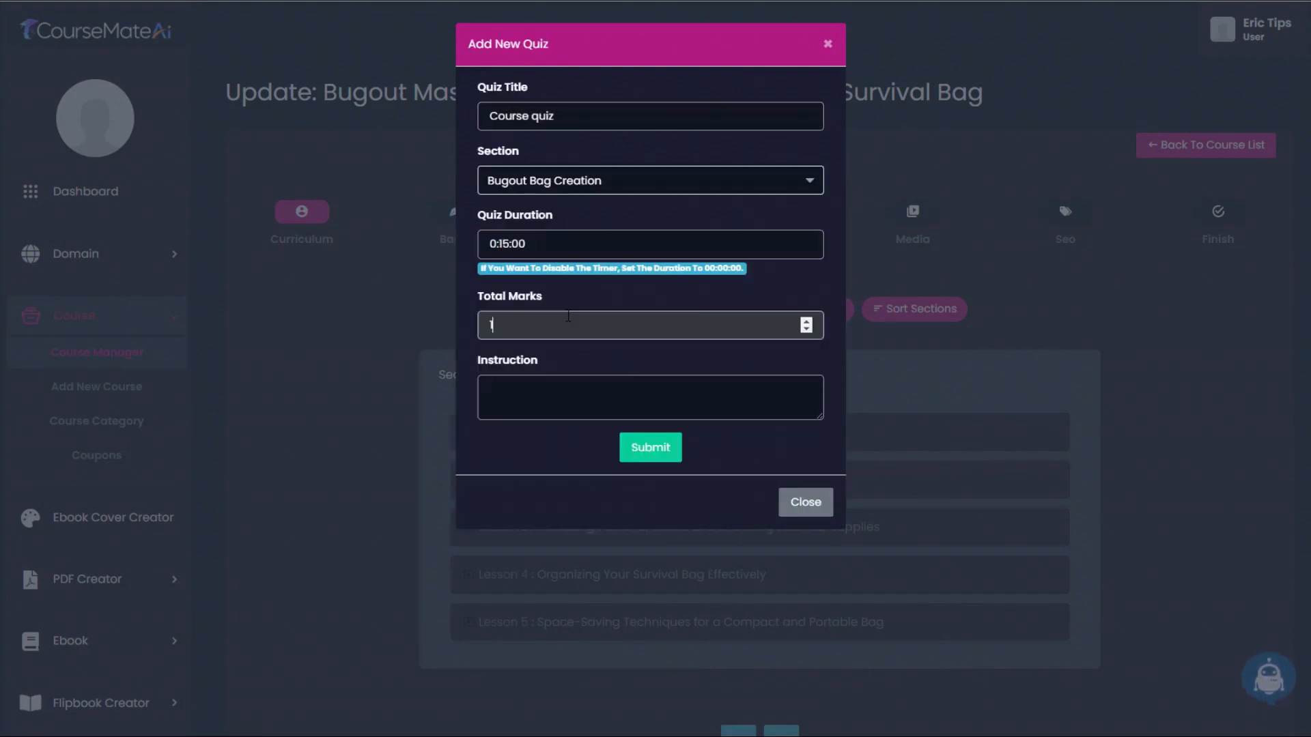
pyautogui.click(652, 447)
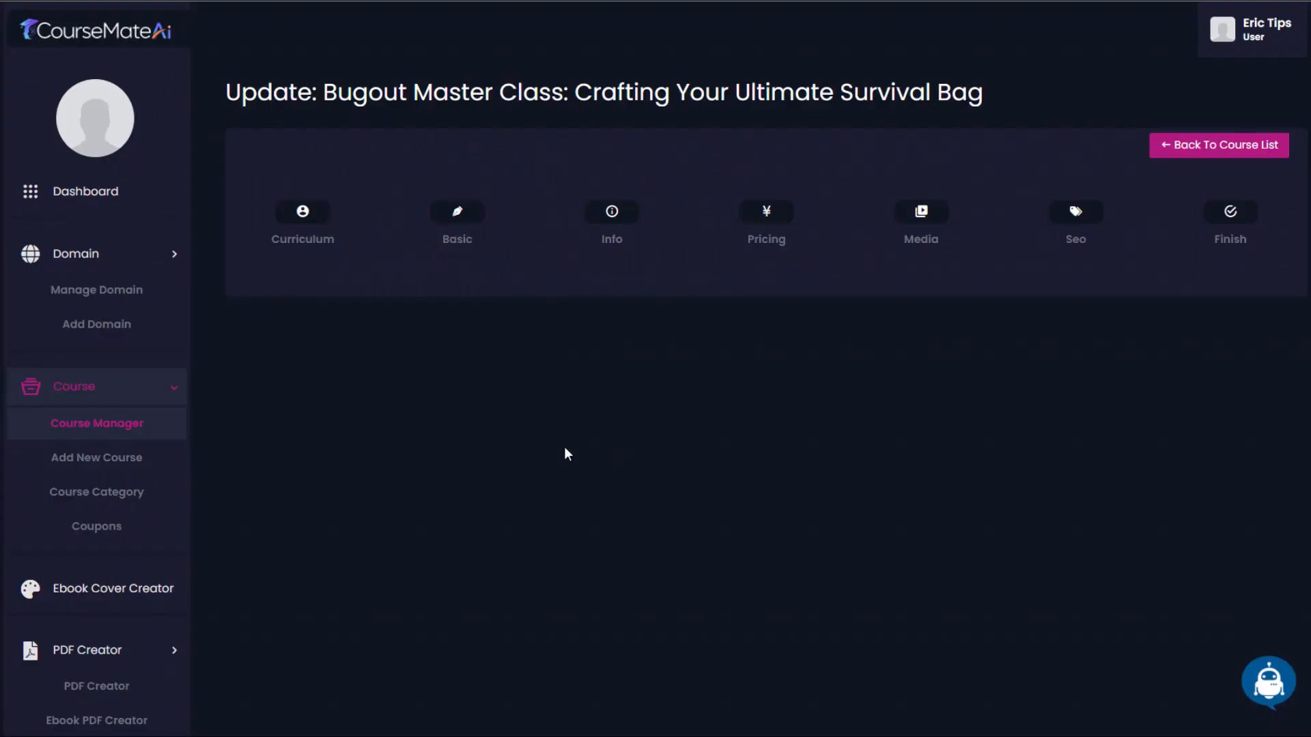
# - Start a multiple-choice question for Course quiz reading "What is the purpose of a bugout bag?" with 4 options
pyautogui.scroll(-2, 594, 478)
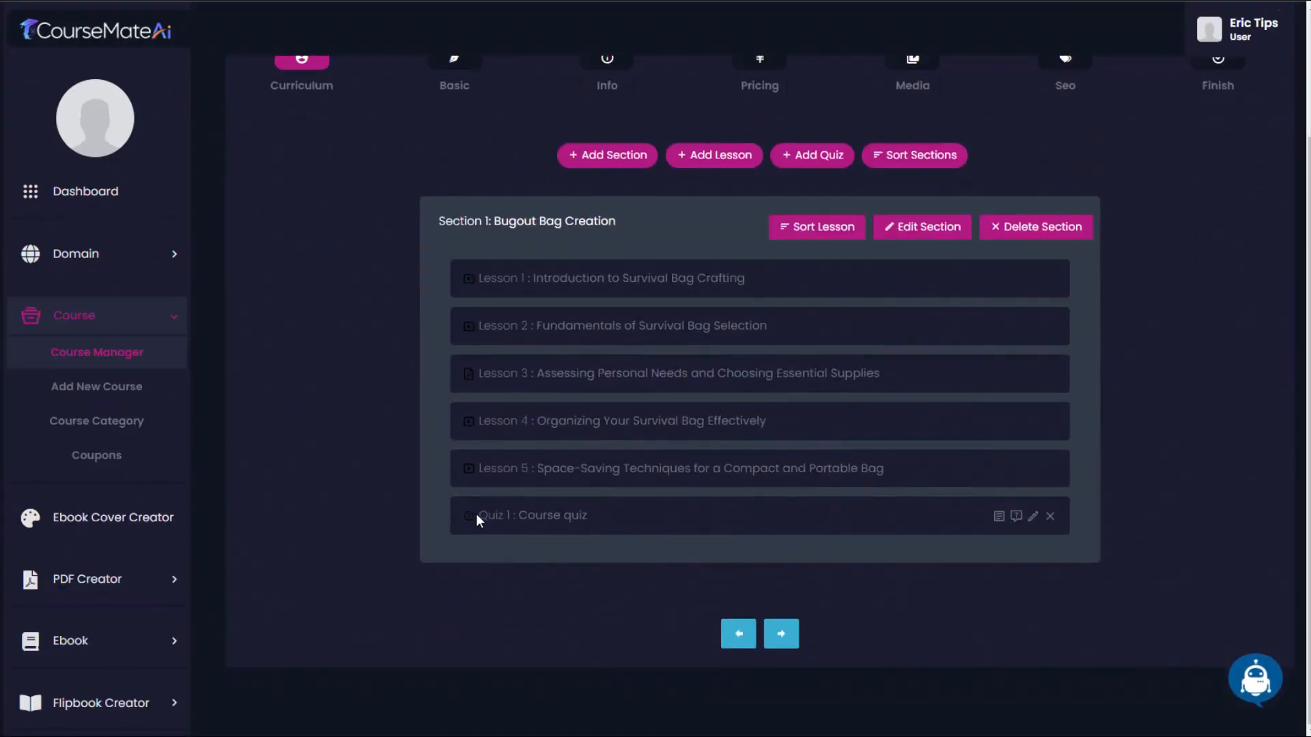
pyautogui.click(1016, 519)
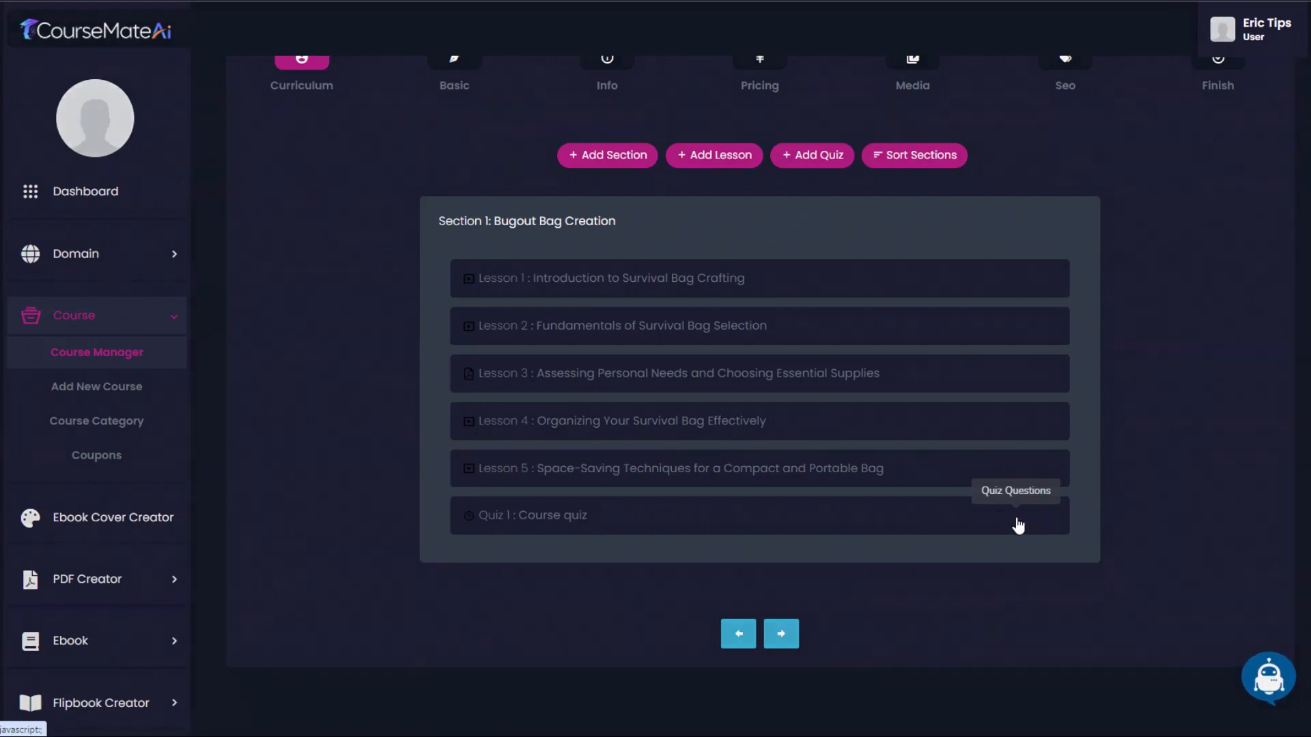
pyautogui.click(723, 143)
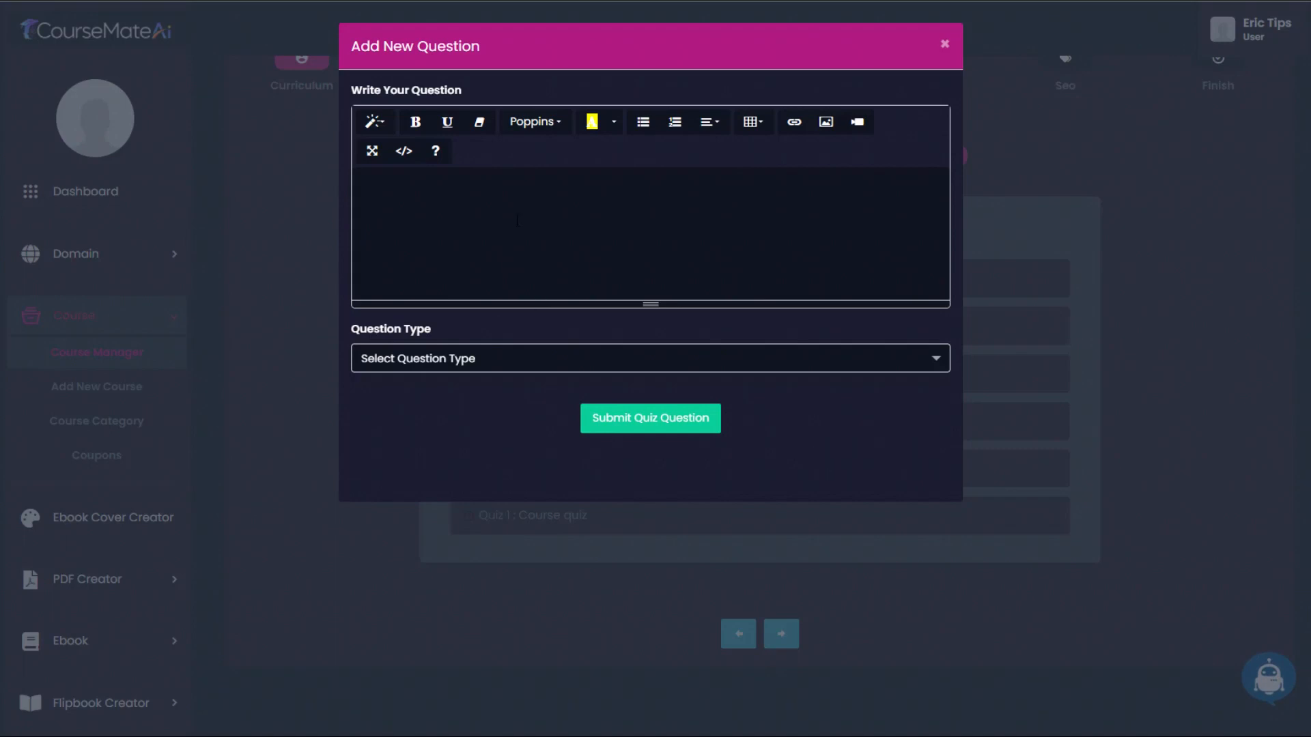
pyautogui.write('What is the purpose of a bugout bag?')
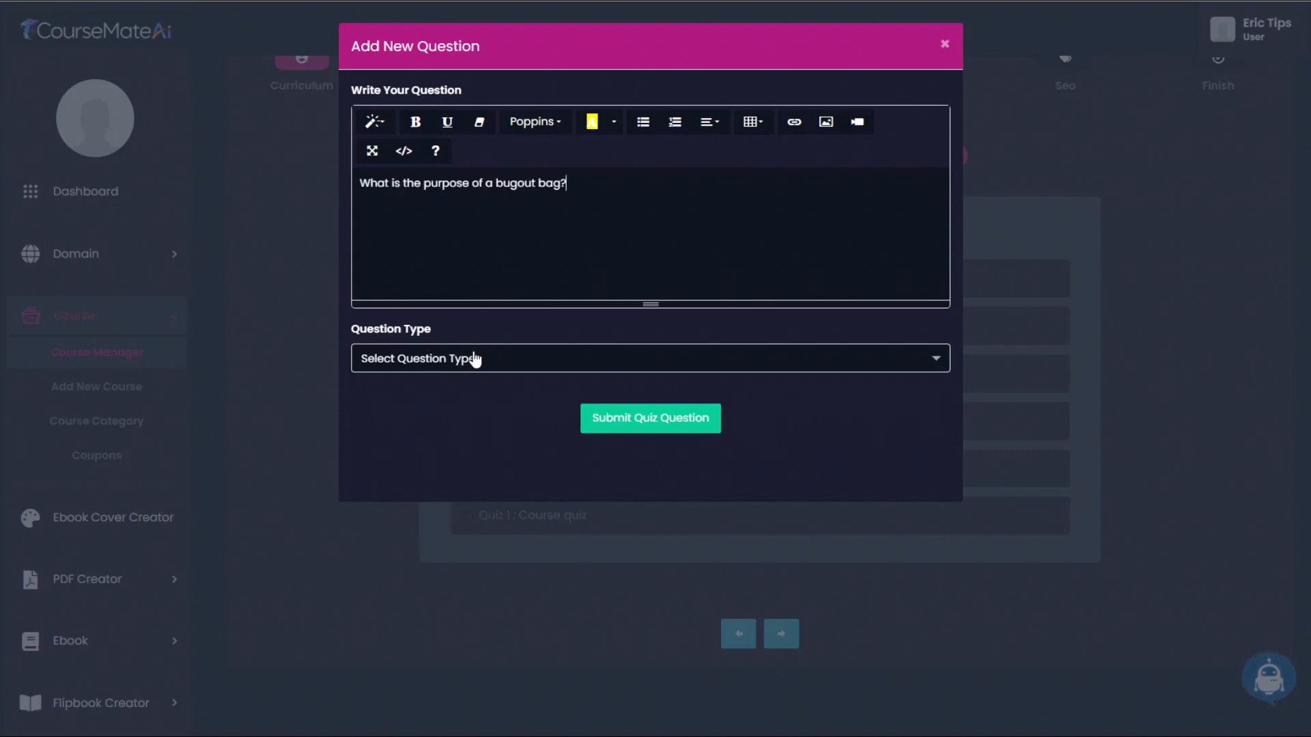
pyautogui.click(474, 358)
pyautogui.click(456, 452)
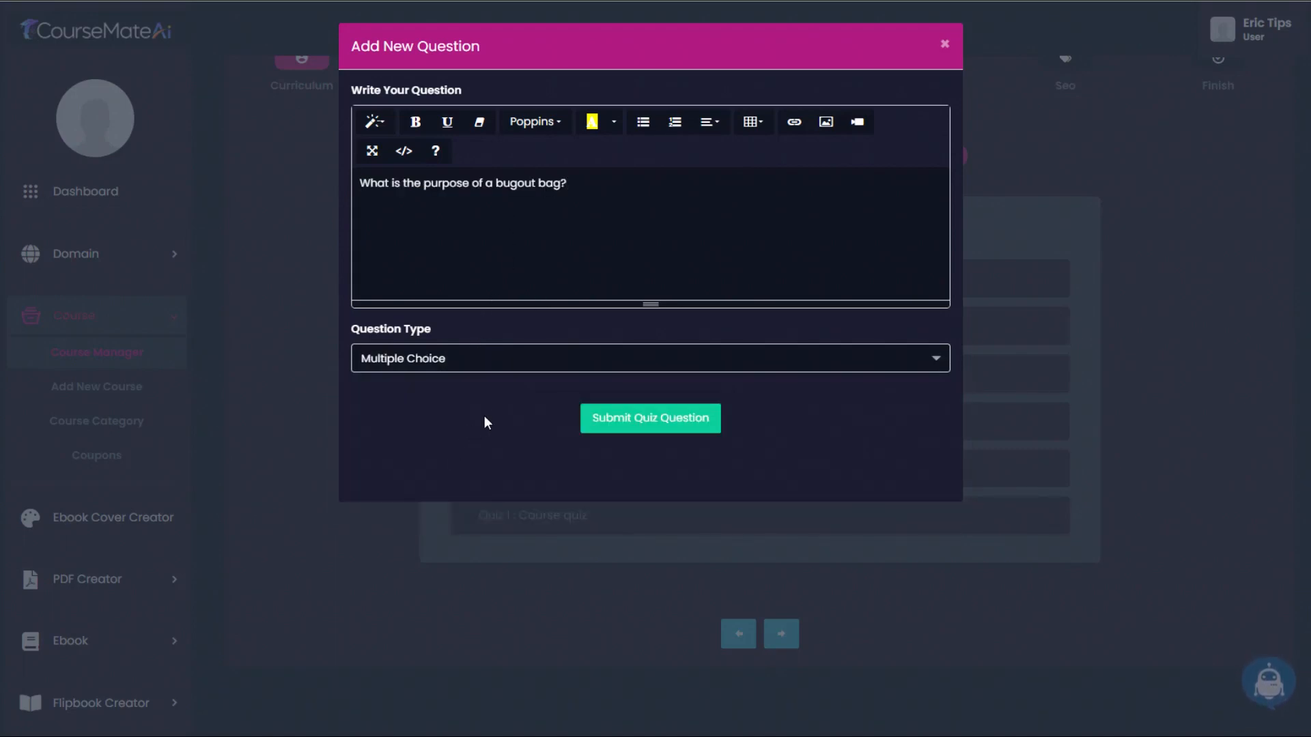
pyautogui.click(932, 418)
pyautogui.doubleClick(933, 418)
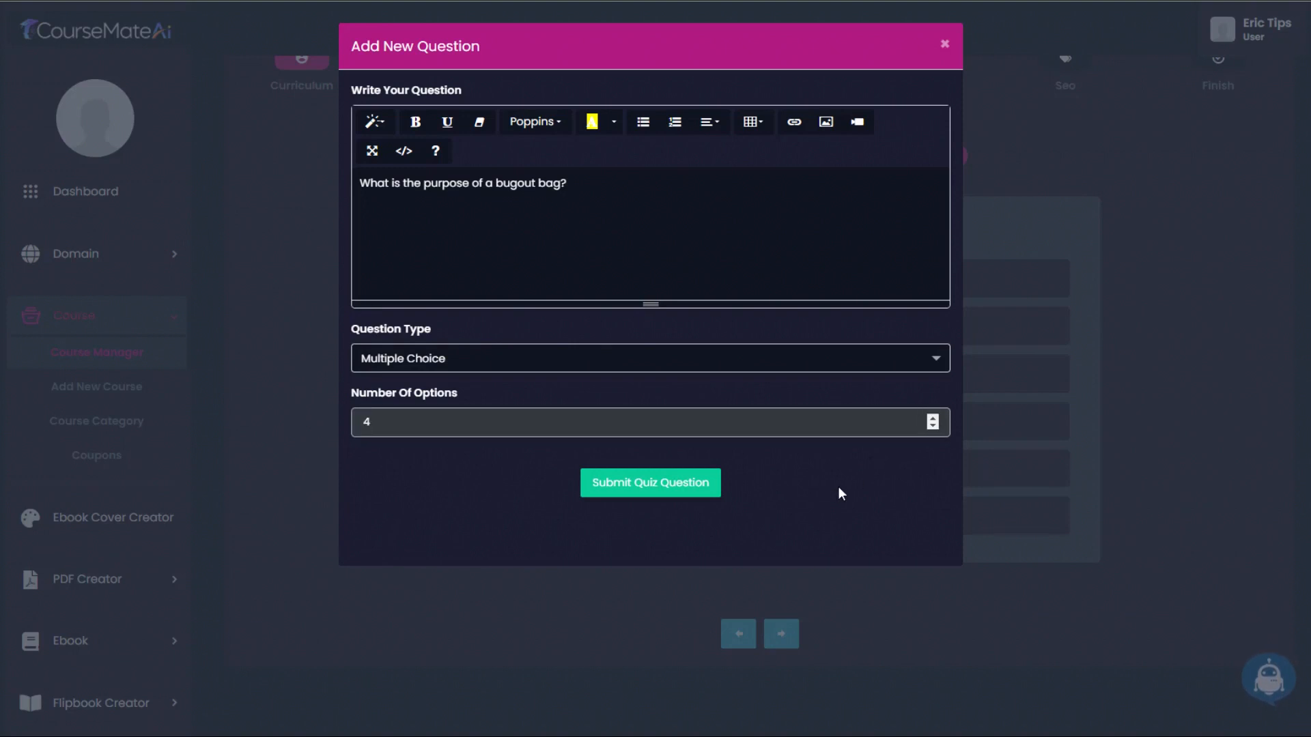
pyautogui.click(409, 422)
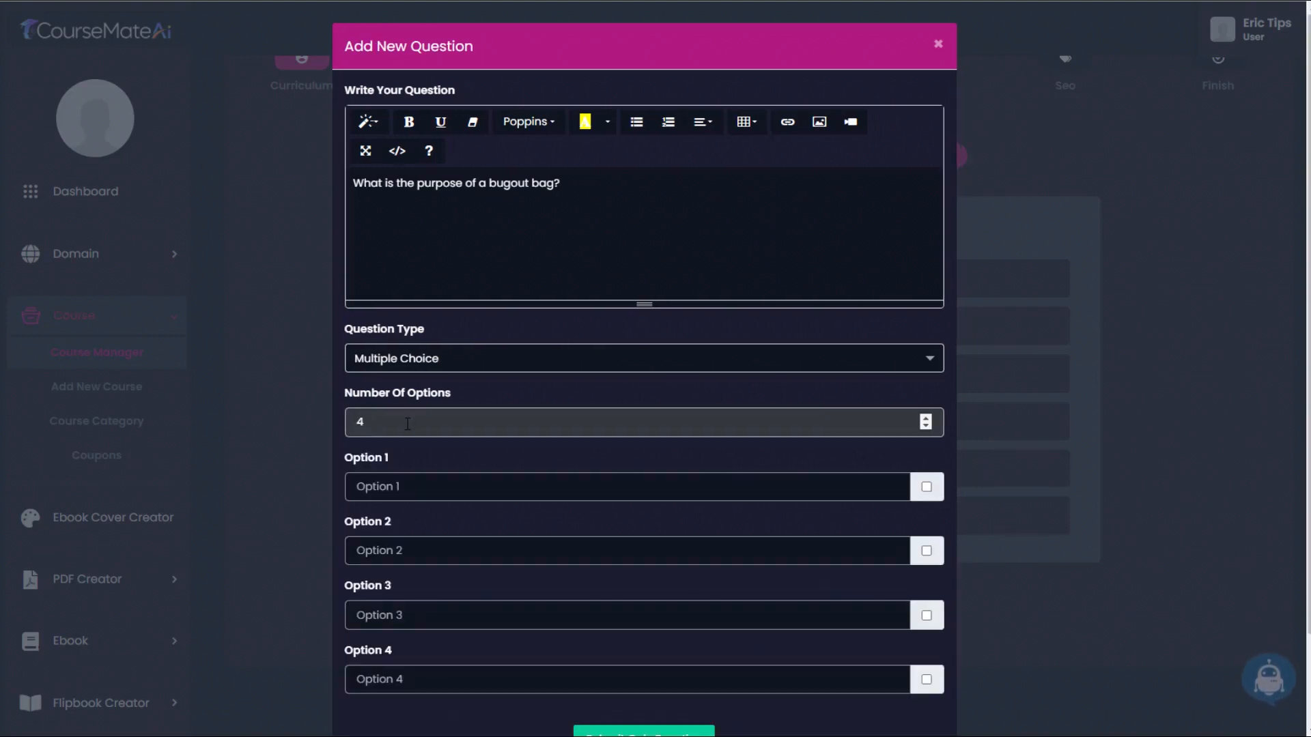
# - Set Option 1 to "To comfortably carry all your camping gear" and Option 2 to "To prepare for emergencies and survival situations"
pyautogui.scroll(-2, 426, 440)
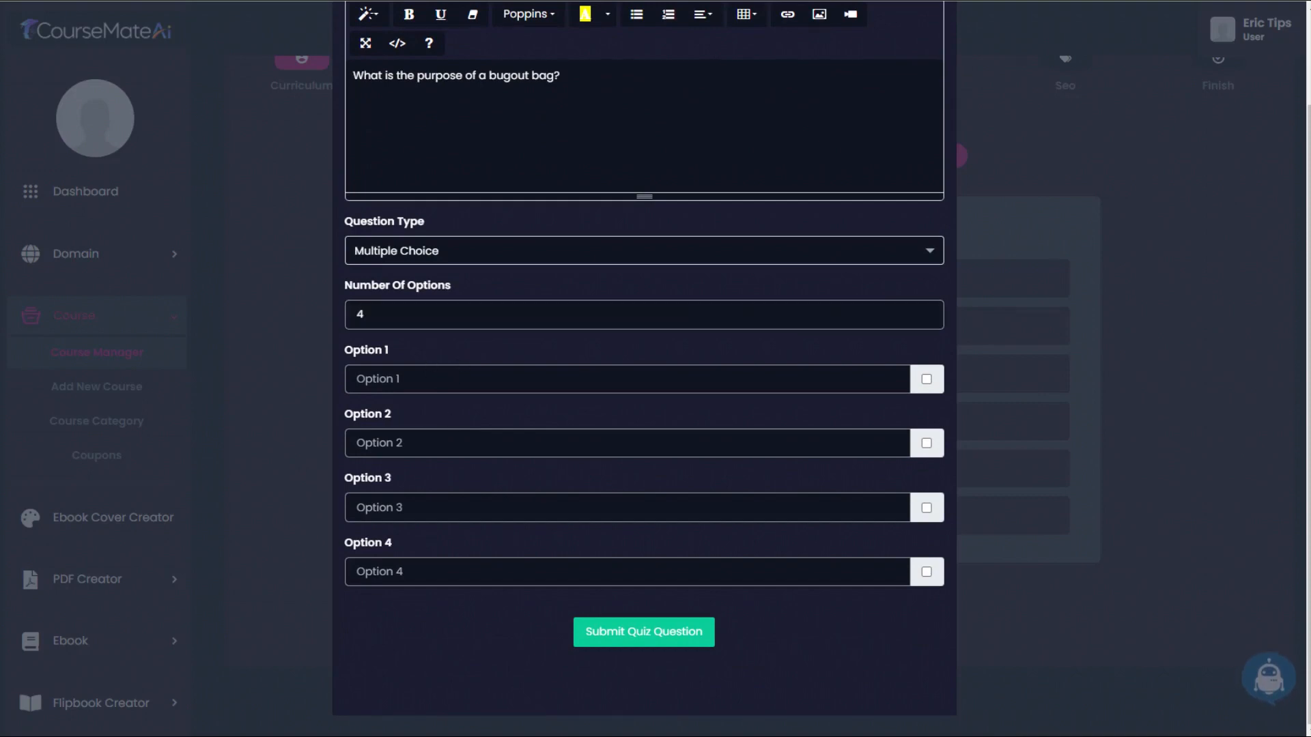
pyautogui.click(447, 379)
pyautogui.write('To comfortably carry all your camping gear')
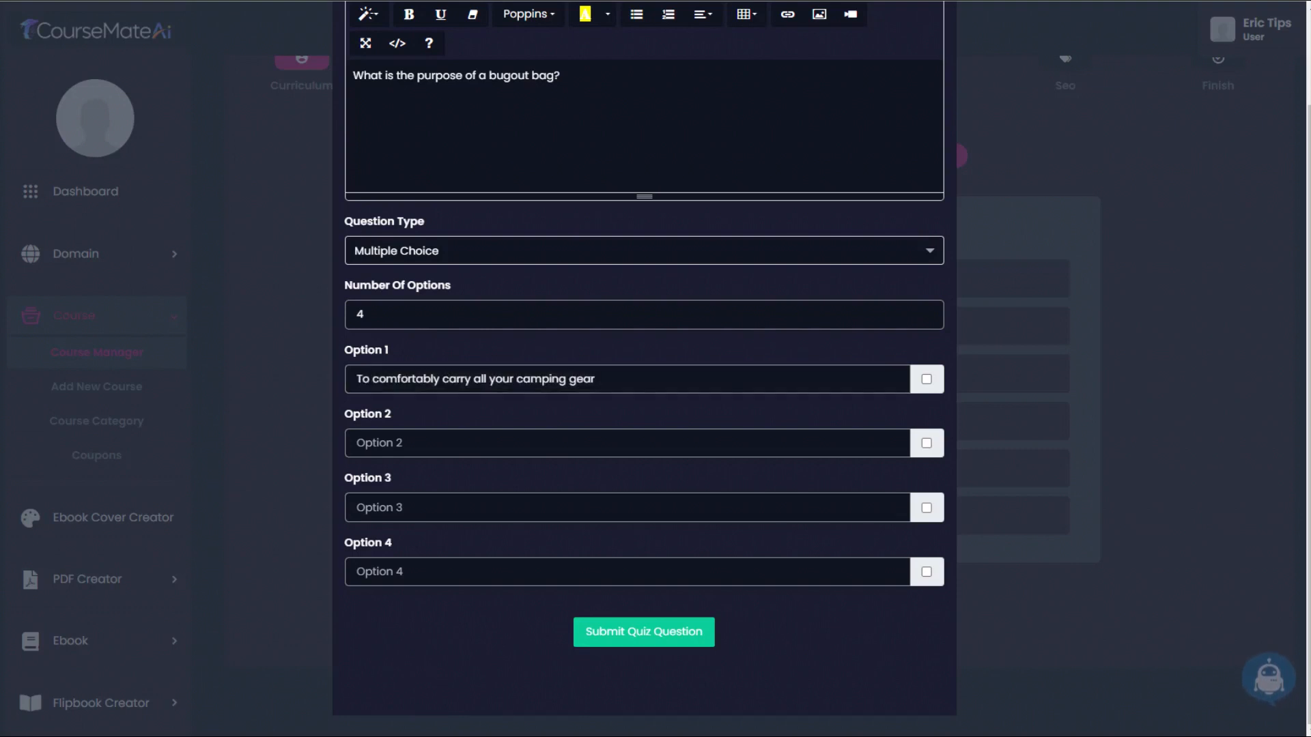
pyautogui.click(507, 441)
pyautogui.write('To prepare for emergencies and survival situations')
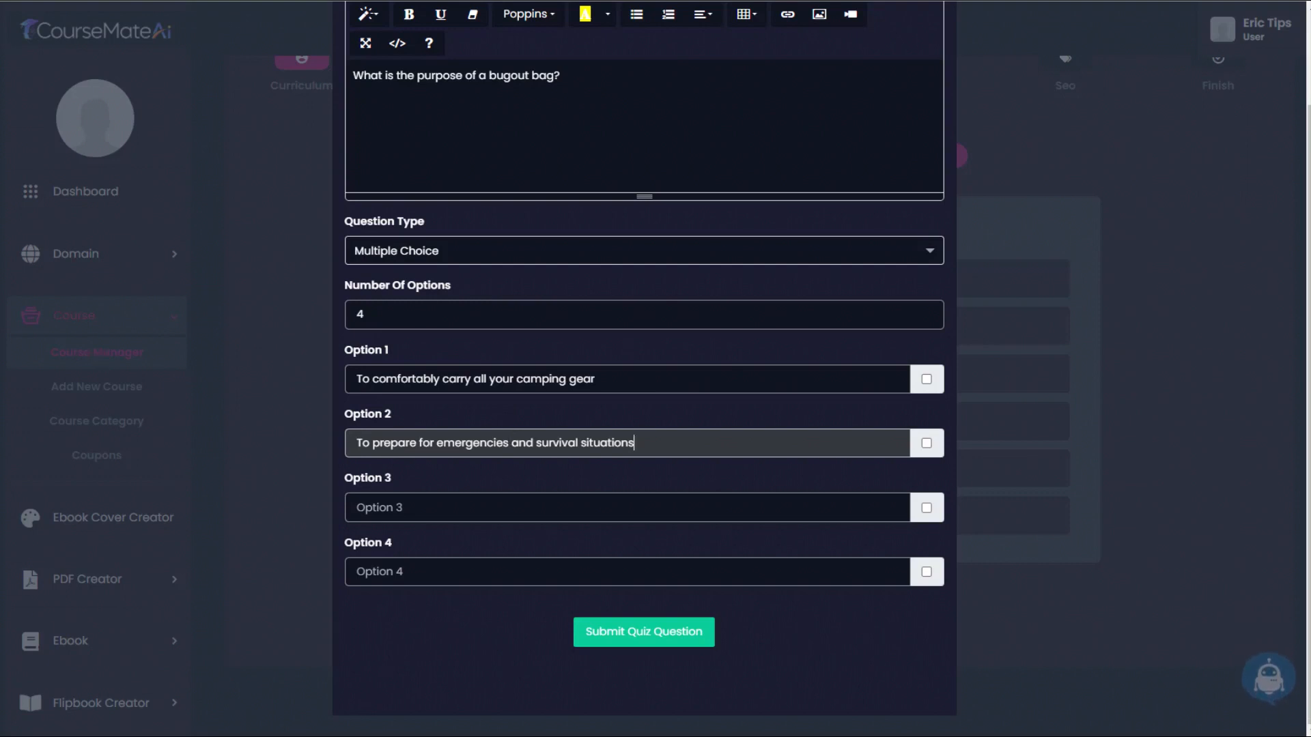
# - Set Option 3 to "To showcase your fashion-forward backpacking style" and Option 4 to "To impress your friends with a collection of high-tech gadgets"
pyautogui.click(486, 496)
pyautogui.write('To showcase your fashion-forward backpacking style')
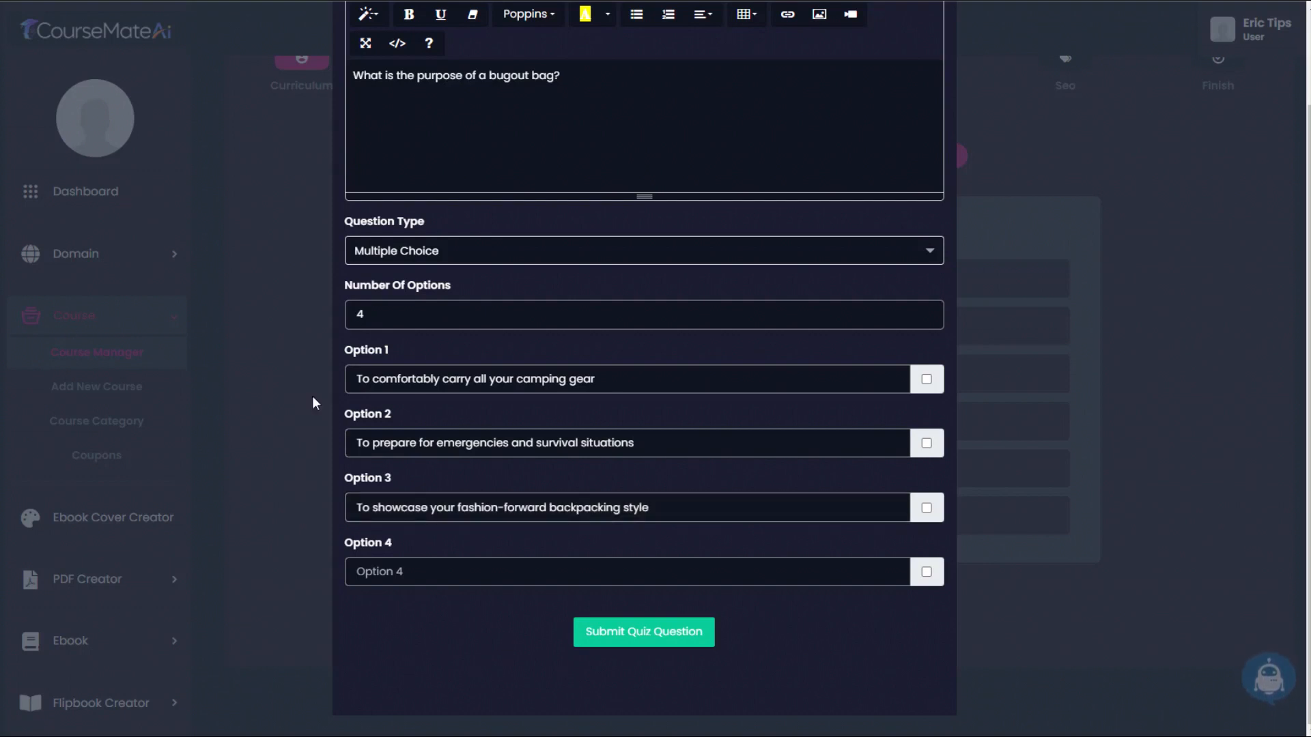
pyautogui.click(506, 567)
pyautogui.write('To impress your friends with a collection of high-tech gadgets')
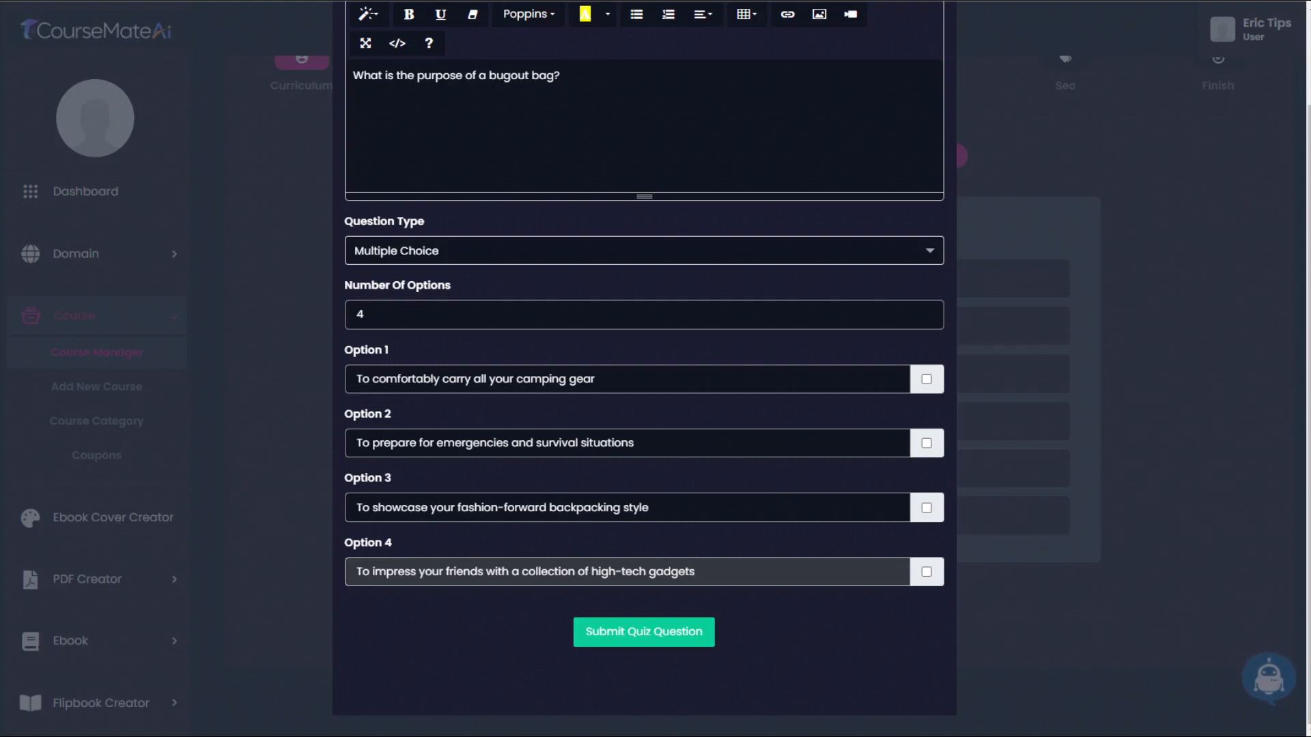
# - Mark Option 2 as the correct answer, submit the quiz question, and open a blank form for another question
pyautogui.click(925, 444)
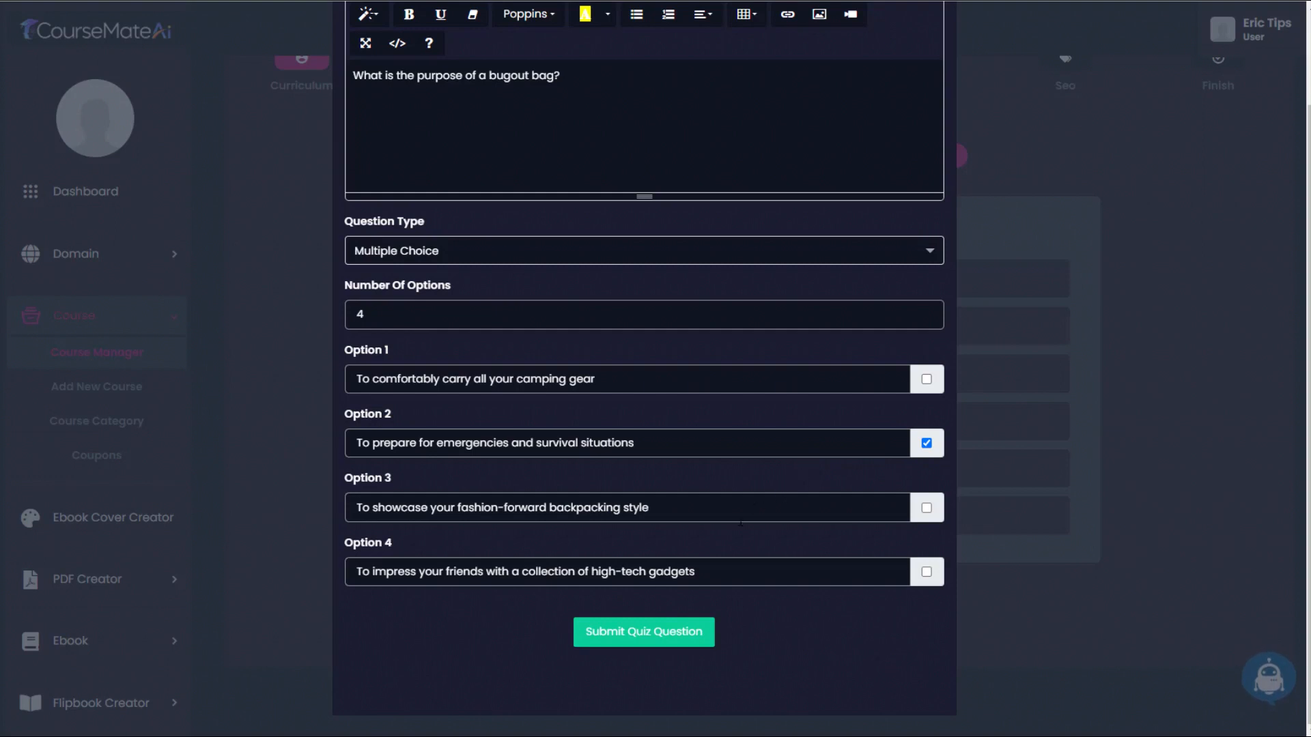
pyautogui.click(652, 635)
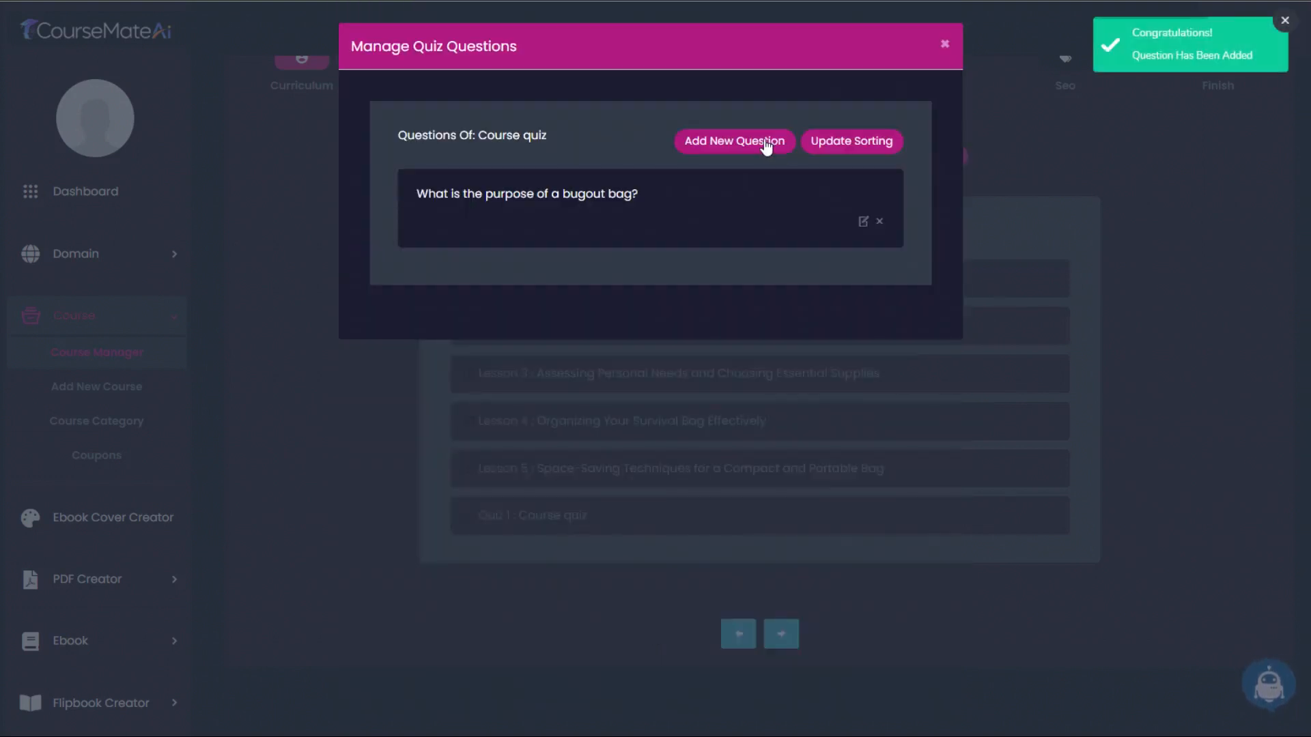
pyautogui.click(739, 143)
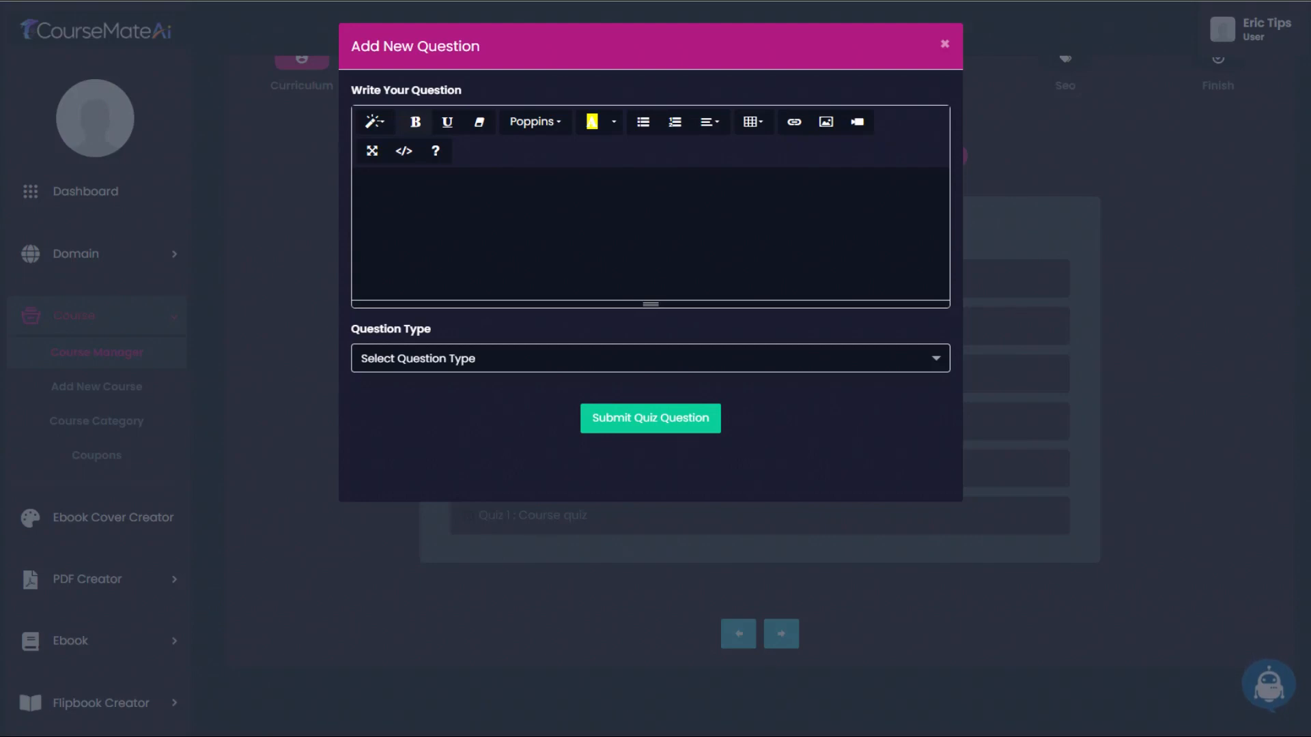
# - Start a multiple-choice question reading "Which of the following items is NOT essential for a bugout bag?" with 4 options
pyautogui.click(473, 255)
pyautogui.write('Which of the following items is NOT essential for a bugout bag?')
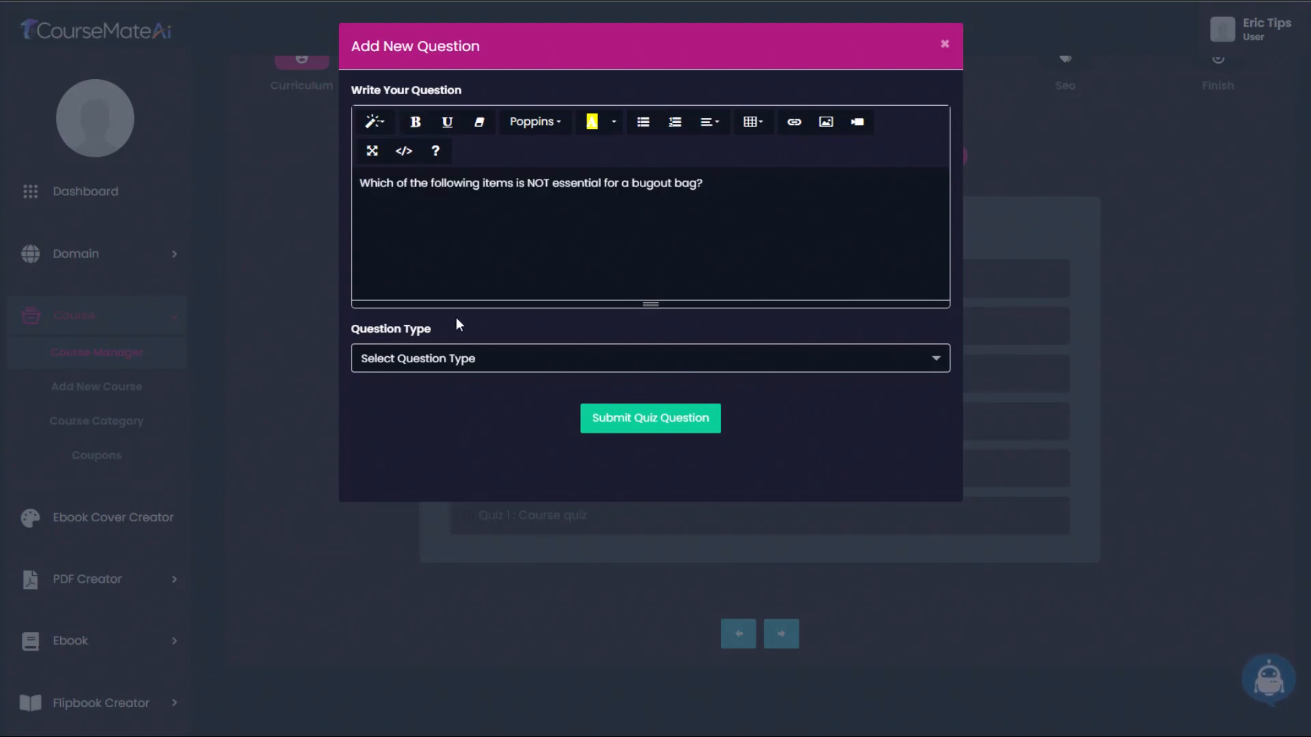
pyautogui.click(553, 366)
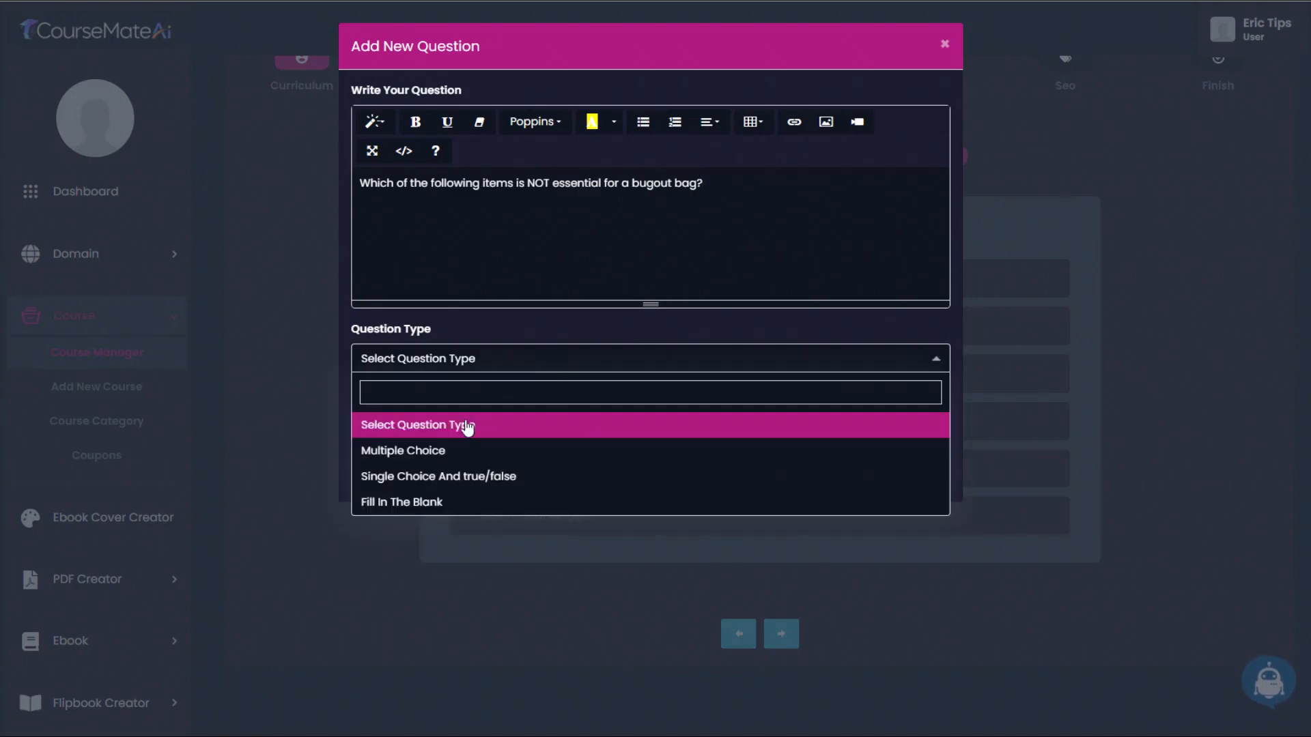
pyautogui.click(459, 453)
pyautogui.click(934, 418)
pyautogui.click(933, 418)
pyautogui.click(933, 417)
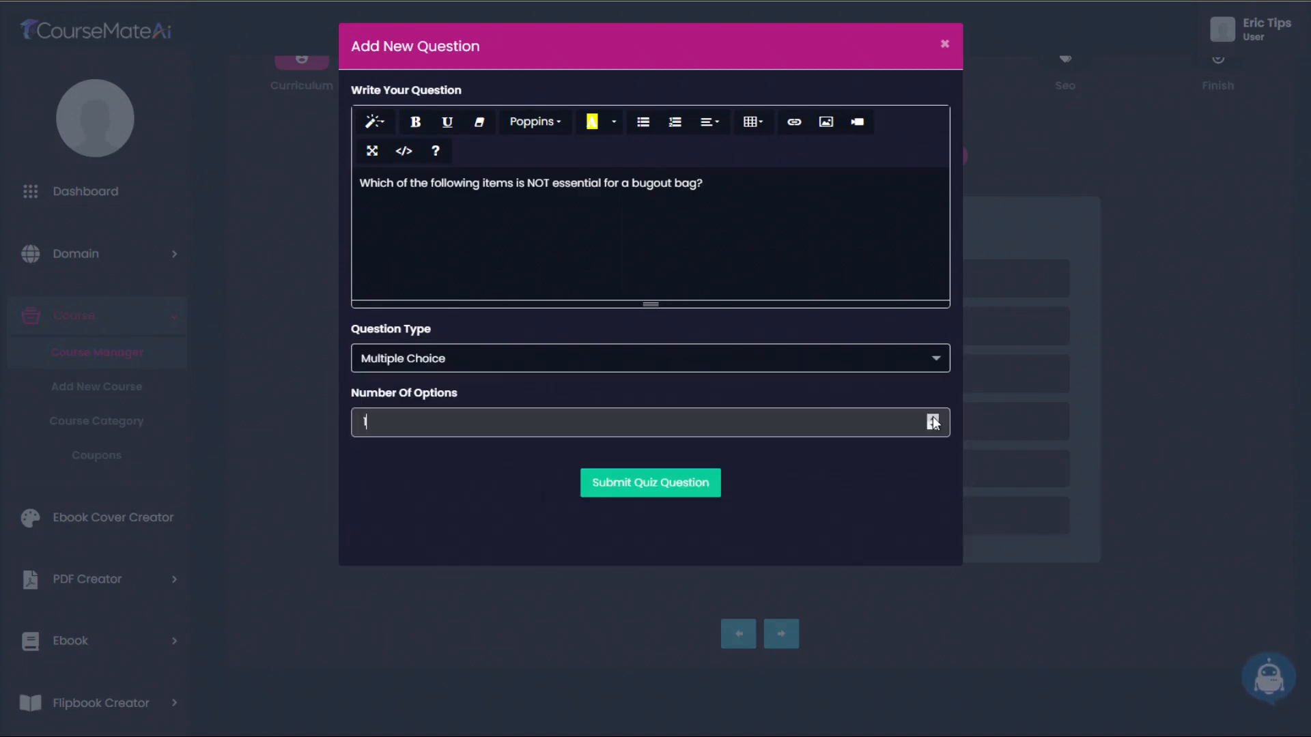
pyautogui.click(933, 417)
pyautogui.scroll(-1, 478, 412)
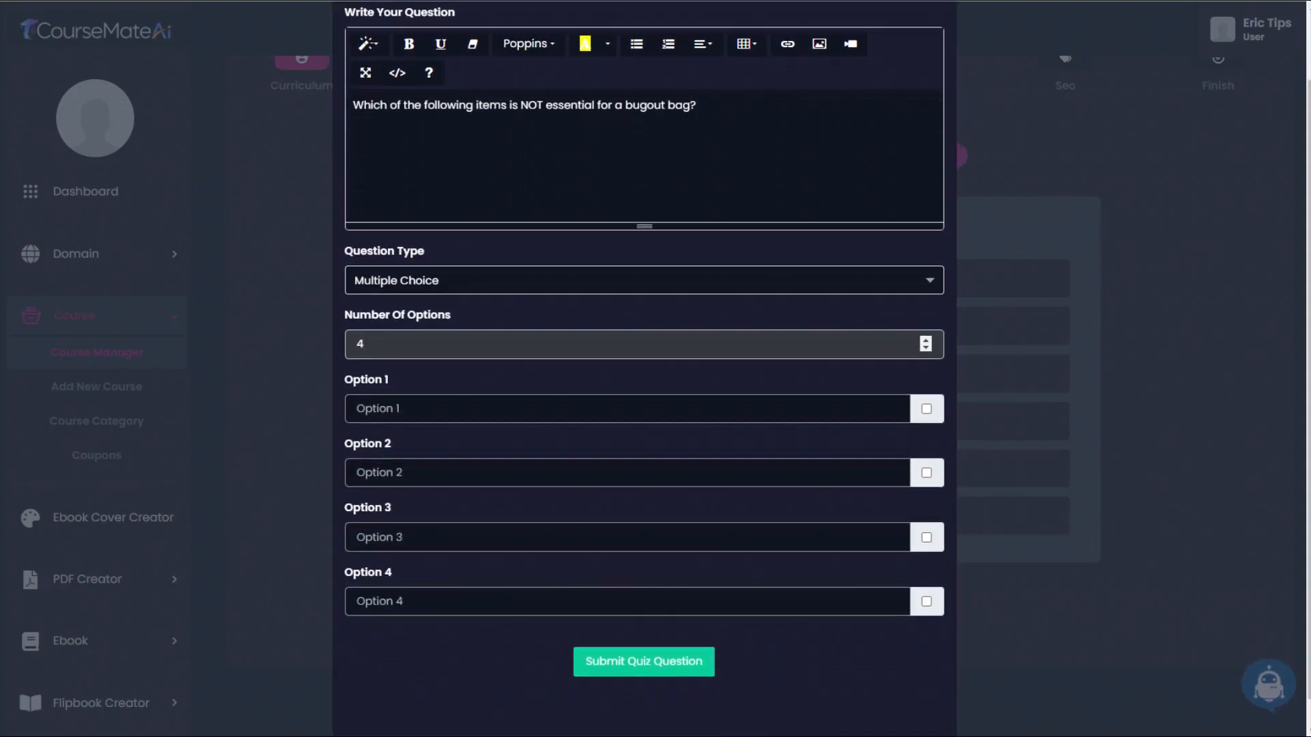
# - Set Option 1 to "Shelter", Option 2 to "First aid kit" and Option 3 to "Snacks and water"
pyautogui.click(423, 409)
pyautogui.write('Shelter')
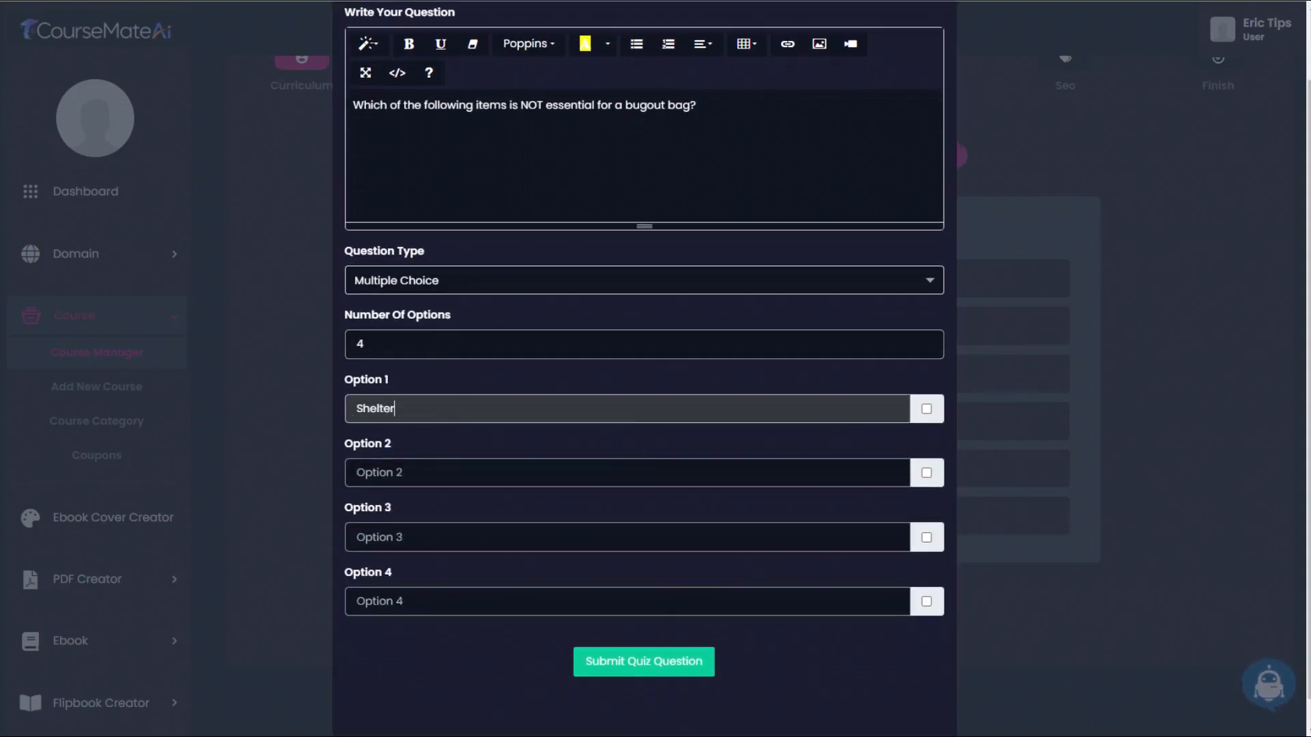
pyautogui.click(424, 473)
pyautogui.write('First aid kit')
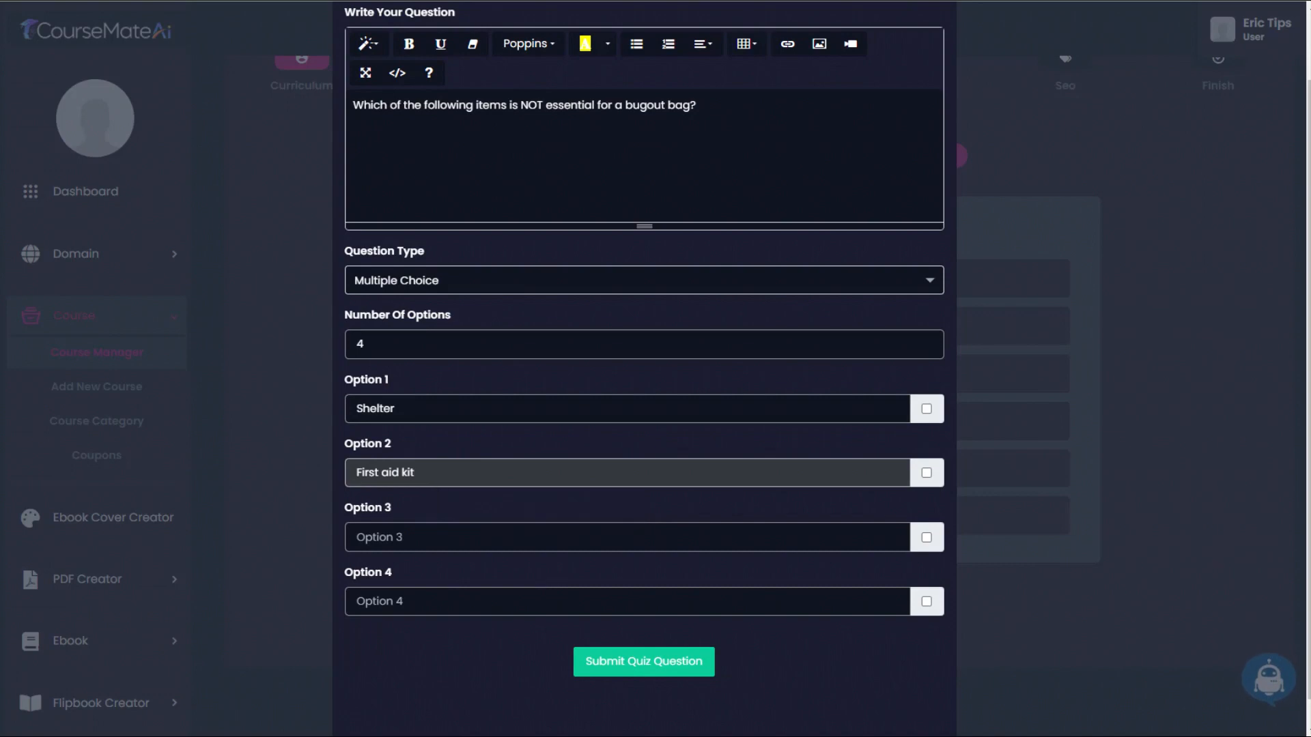
pyautogui.click(441, 536)
pyautogui.write('Snacks and water')
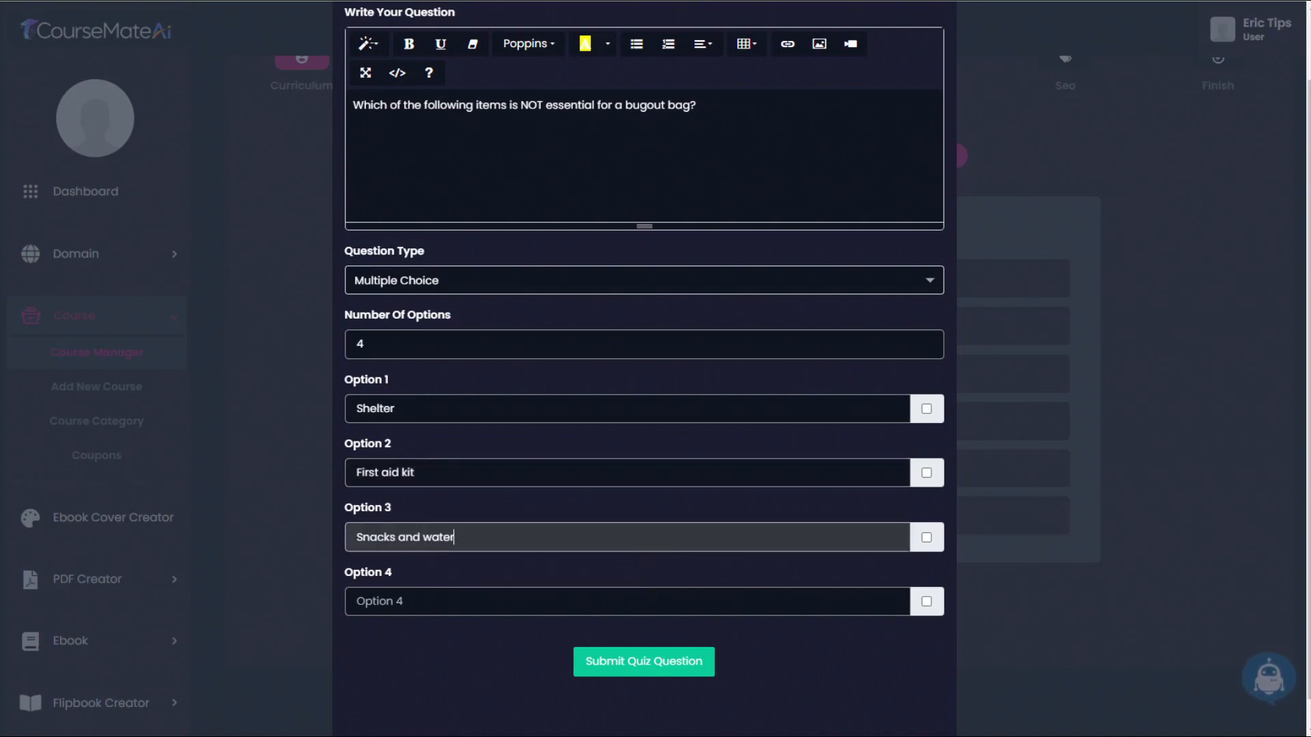
# - Set Option 4 to "Novelty items for entertainment", mark it as the correct answer and submit the quiz question
pyautogui.click(793, 593)
pyautogui.write('Novelty items for entertainment')
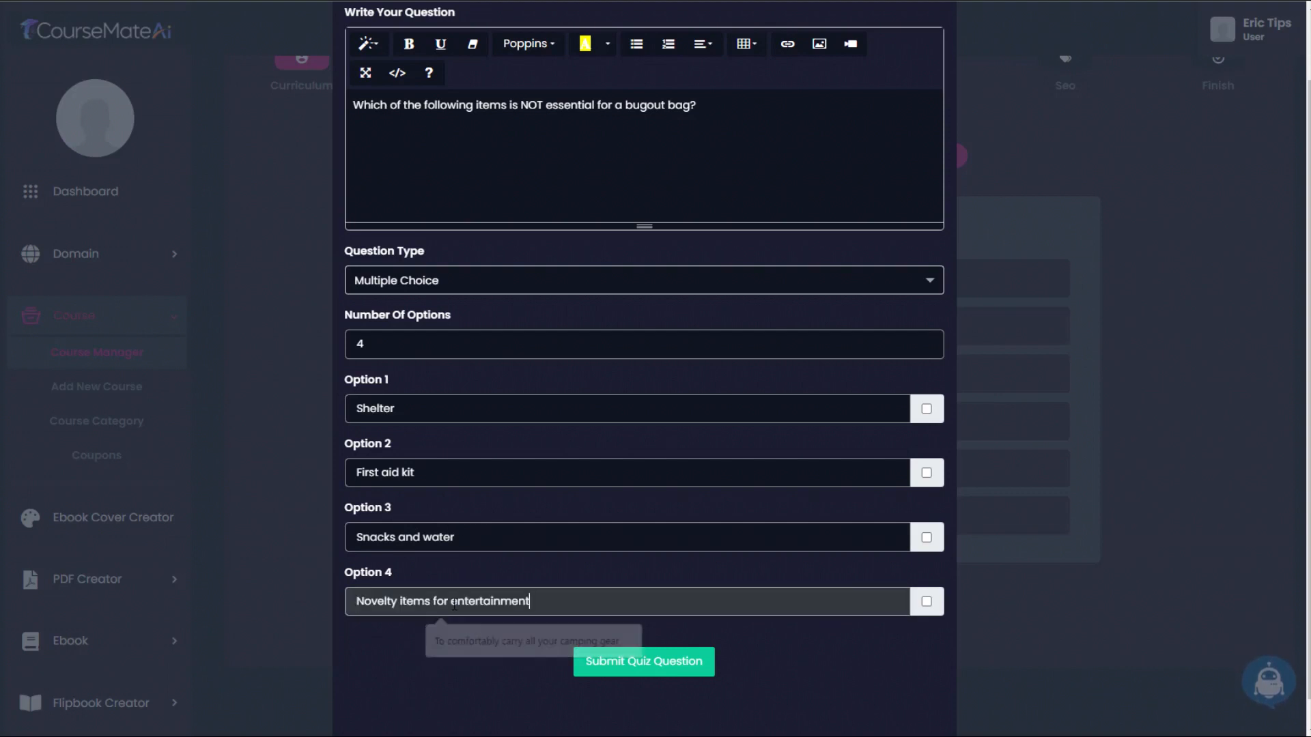
pyautogui.click(926, 603)
pyautogui.click(647, 665)
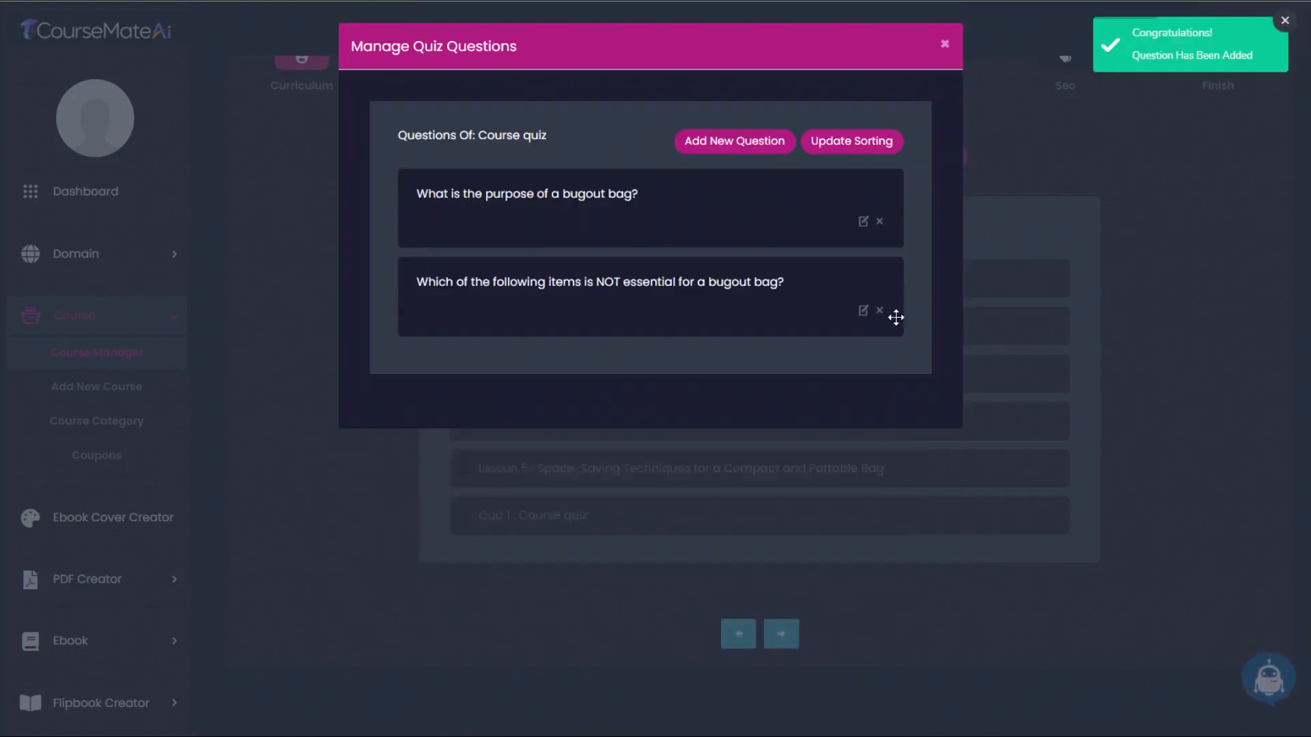
# - Close the quiz question manager and submit the course update from the Finish stage
pyautogui.click(944, 46)
pyautogui.scroll(3, 1183, 270)
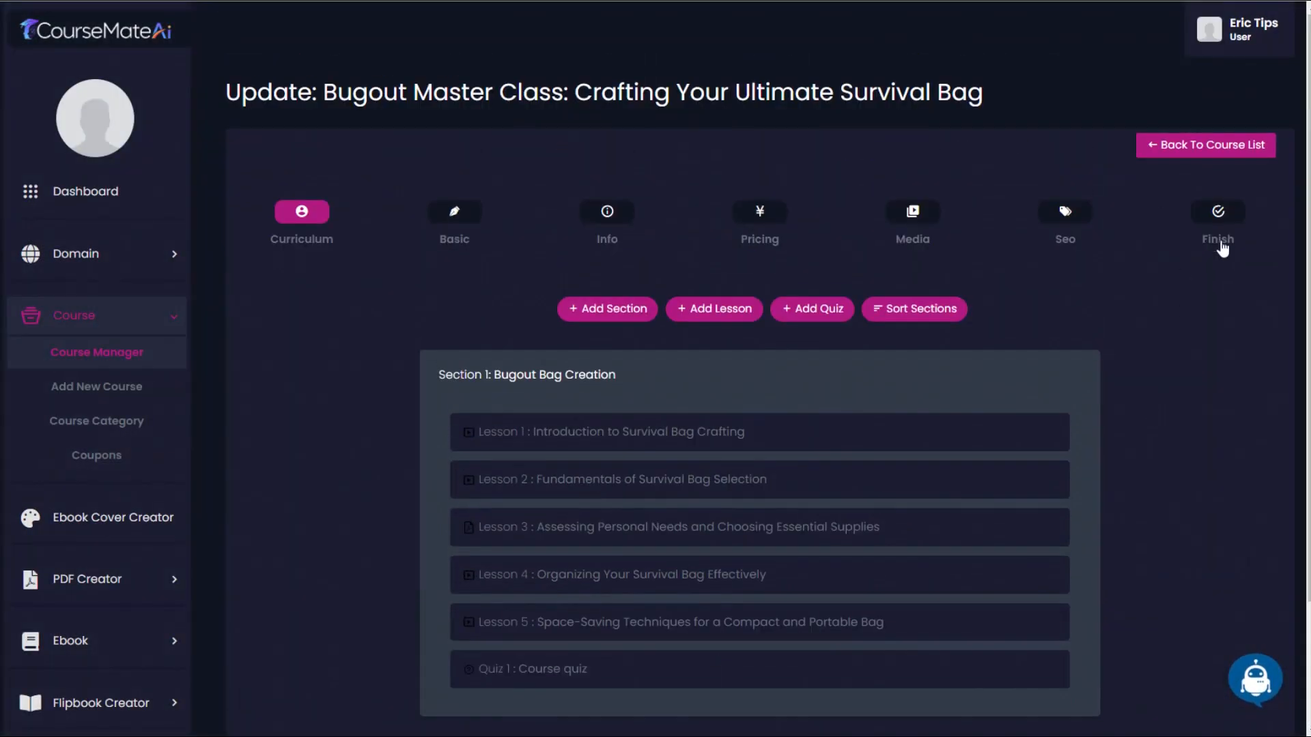
pyautogui.click(1219, 217)
pyautogui.click(779, 430)
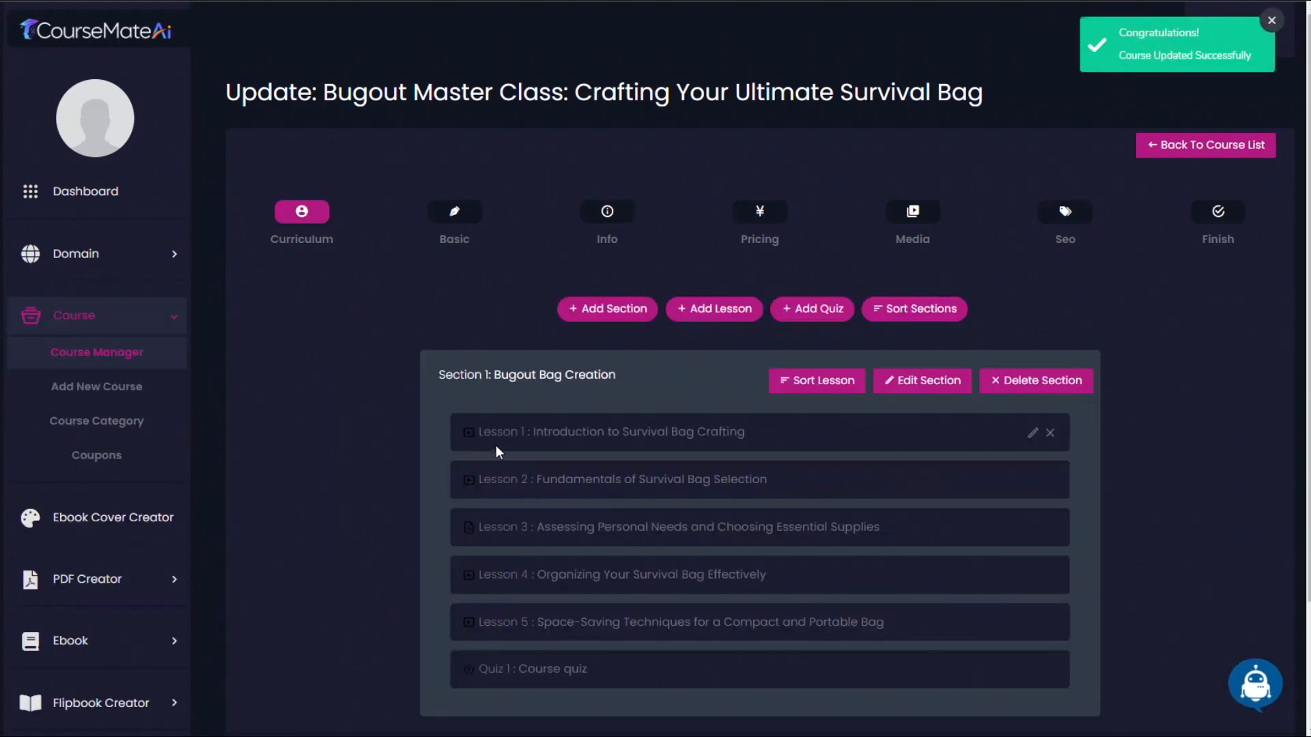
# - Open Payout Settings to reach the payment gateway setup
pyautogui.scroll(-1, 161, 338)
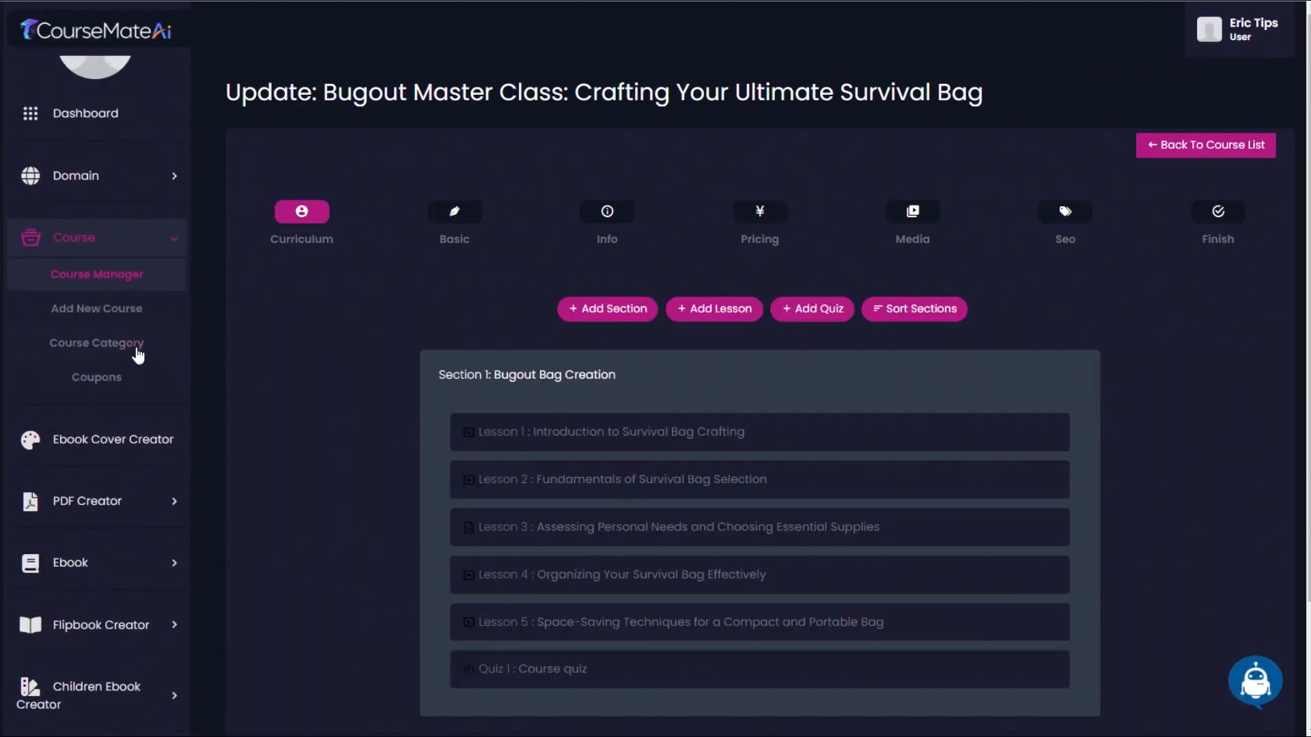
pyautogui.scroll(-5, 140, 388)
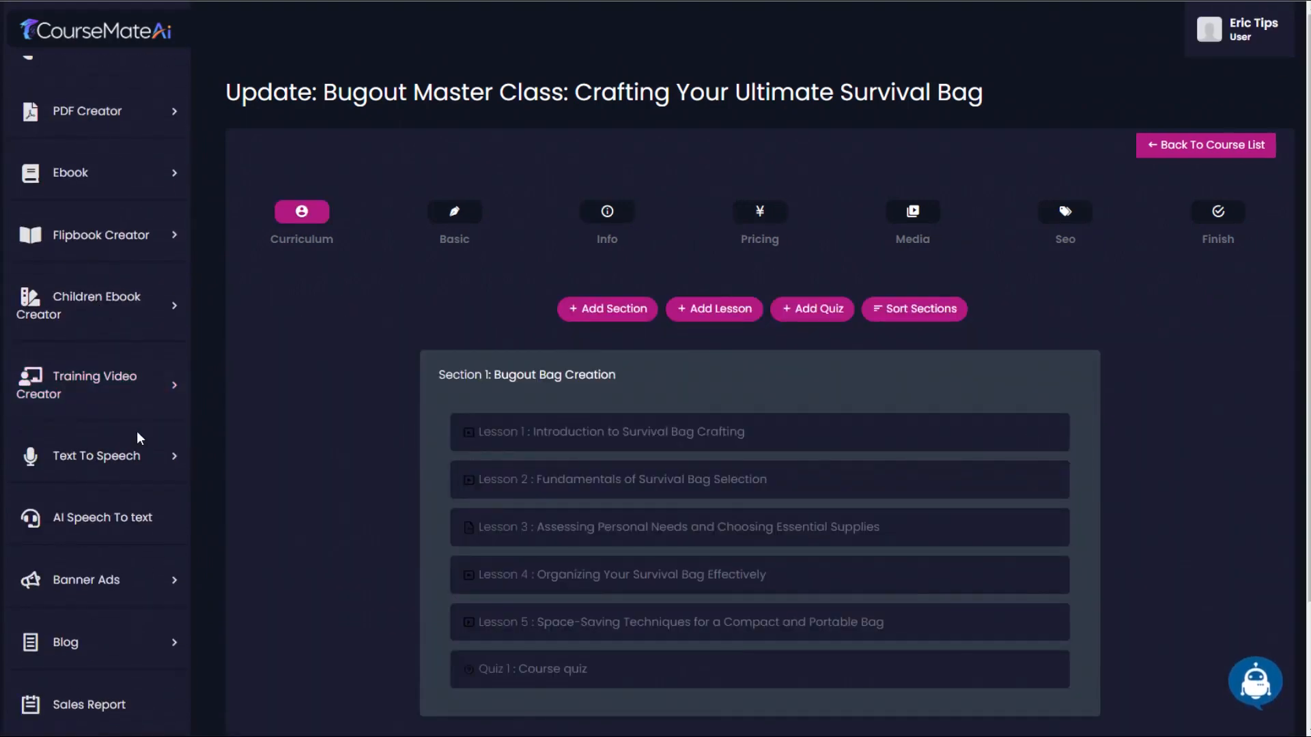
pyautogui.scroll(-2, 135, 433)
pyautogui.scroll(-2, 131, 449)
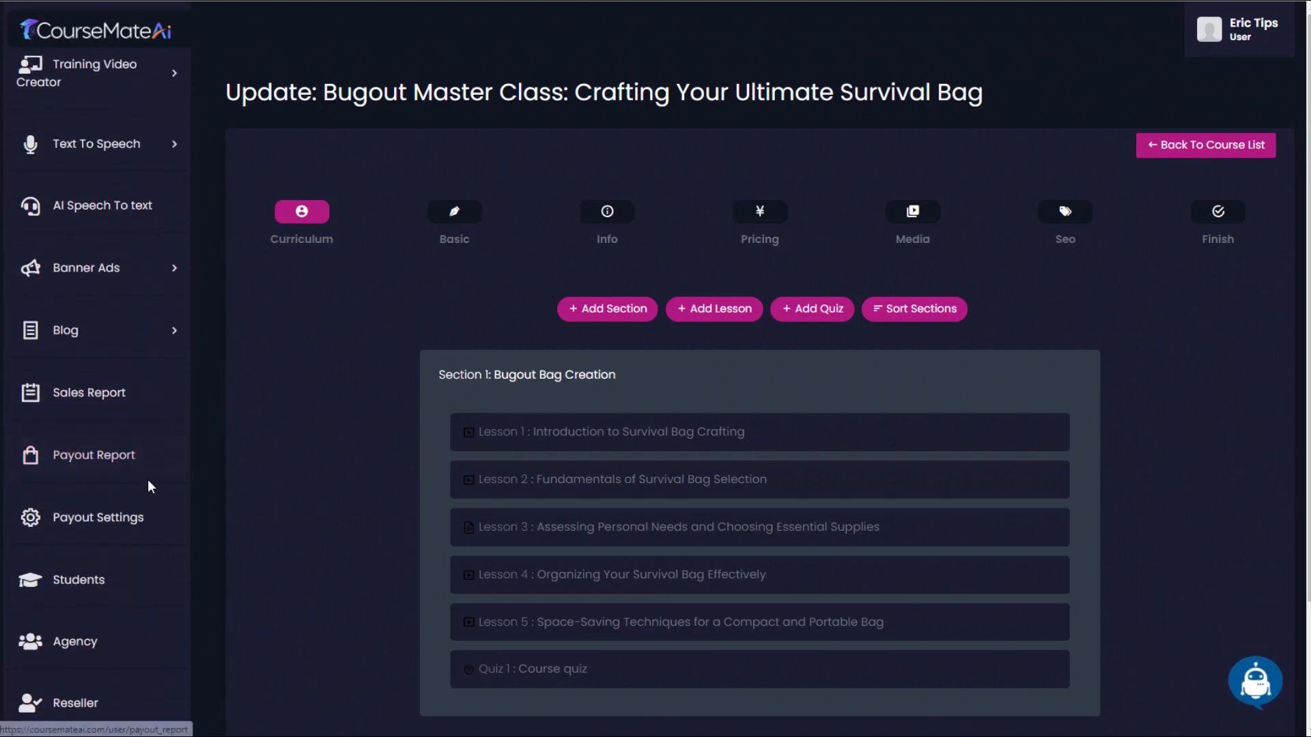
pyautogui.click(85, 513)
# - Examine the PayPal, Stripe and Razorpay credential fields on the payment setup page
pyautogui.moveTo(1309, 166); pyautogui.dragTo(1305, 457)
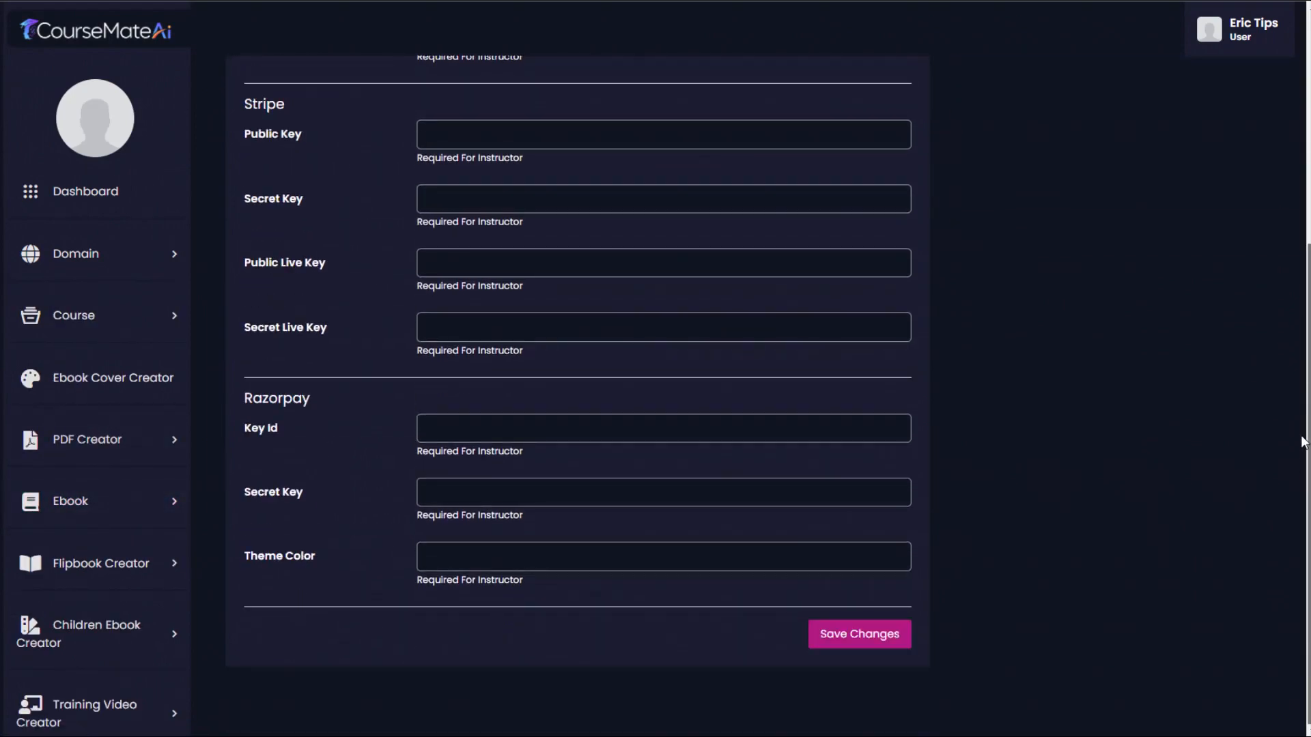
pyautogui.scroll(3, 1304, 444)
pyautogui.scroll(-3, 1304, 450)
pyautogui.scroll(5, 1309, 471)
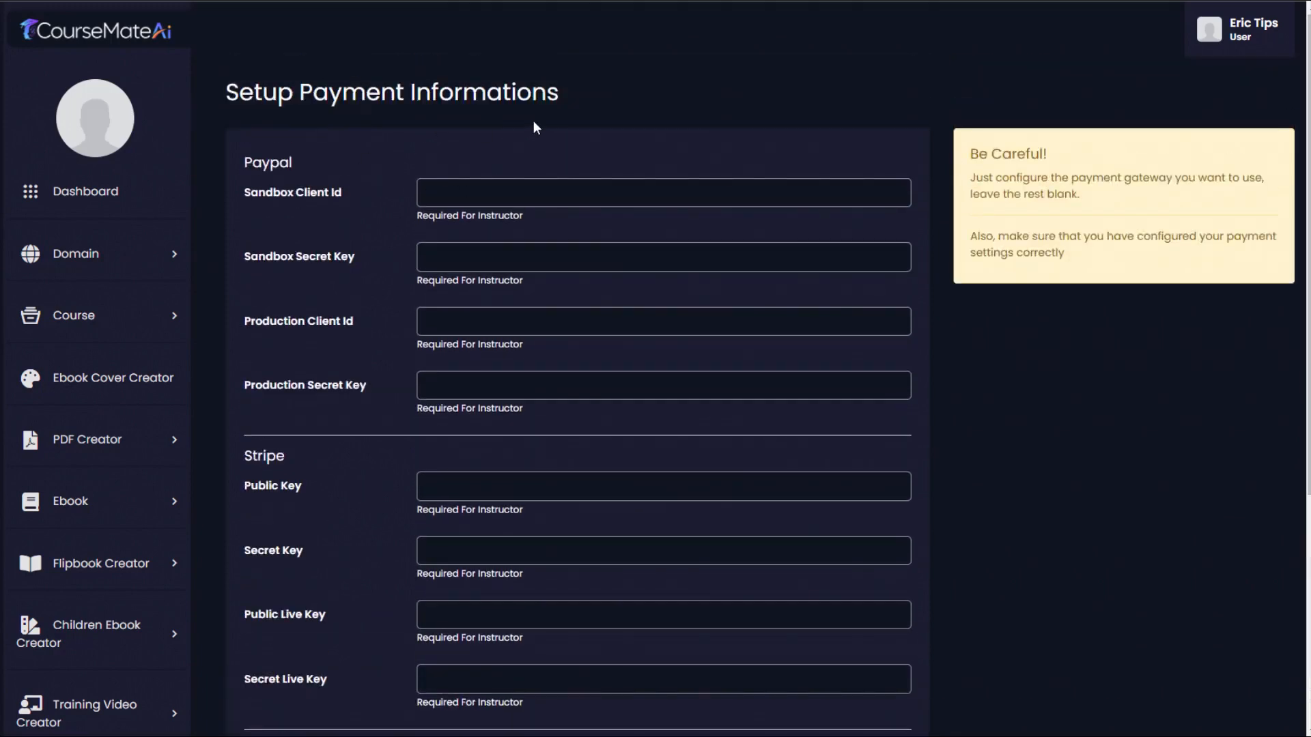
pyautogui.moveTo(244, 320); pyautogui.dragTo(394, 315)
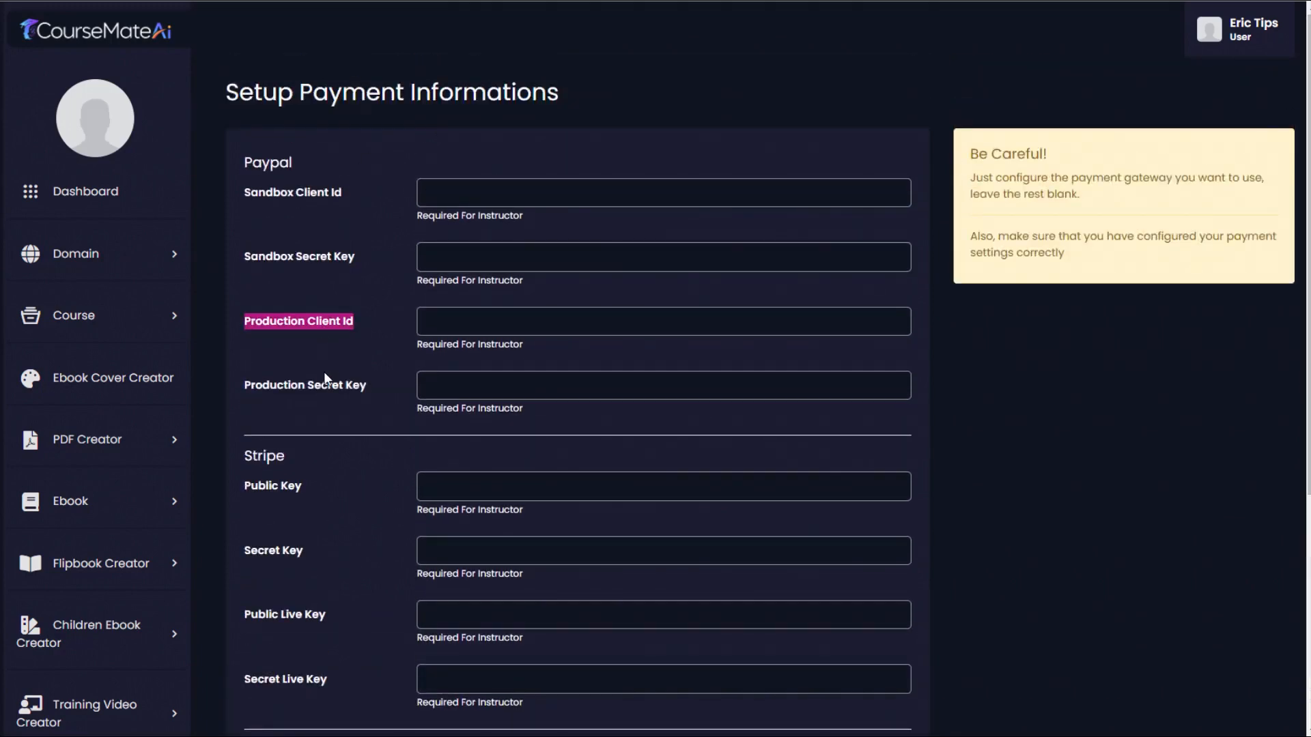
pyautogui.scroll(-4, 321, 375)
pyautogui.click(348, 191)
pyautogui.scroll(4, 326, 273)
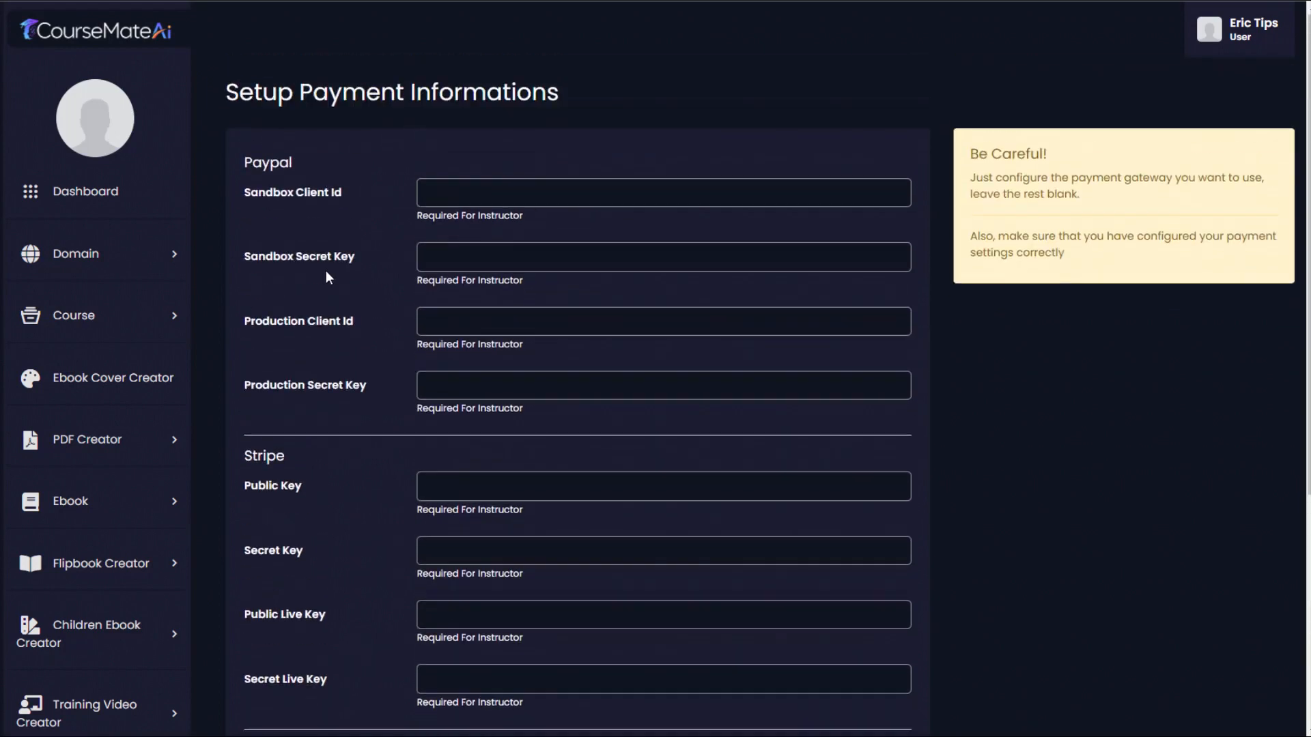
pyautogui.scroll(-4, 326, 364)
pyautogui.scroll(4, 354, 430)
pyautogui.scroll(-4, 316, 489)
pyautogui.scroll(4, 370, 473)
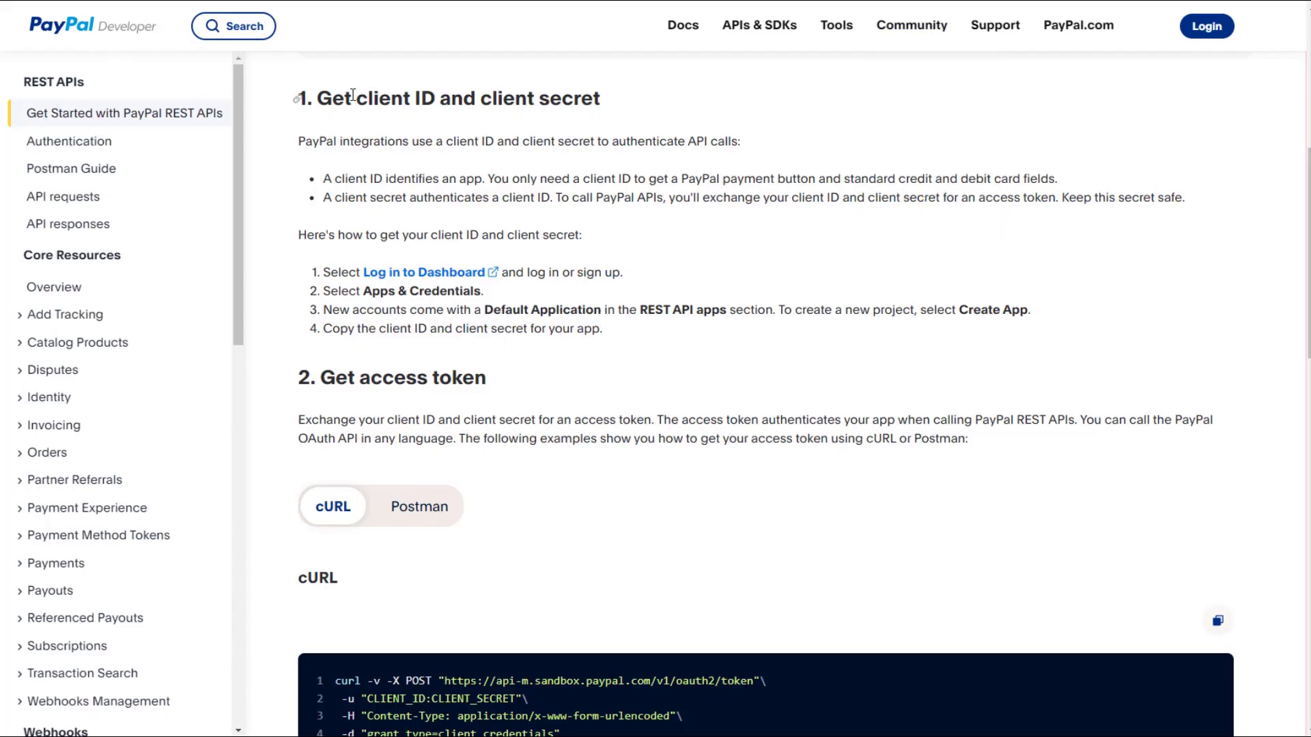
# - Switch to PayPal Developer, review the guide for getting a client ID and client secret, and open the dashboard's Apps & Credentials
pyautogui.moveTo(318, 98); pyautogui.dragTo(616, 104)
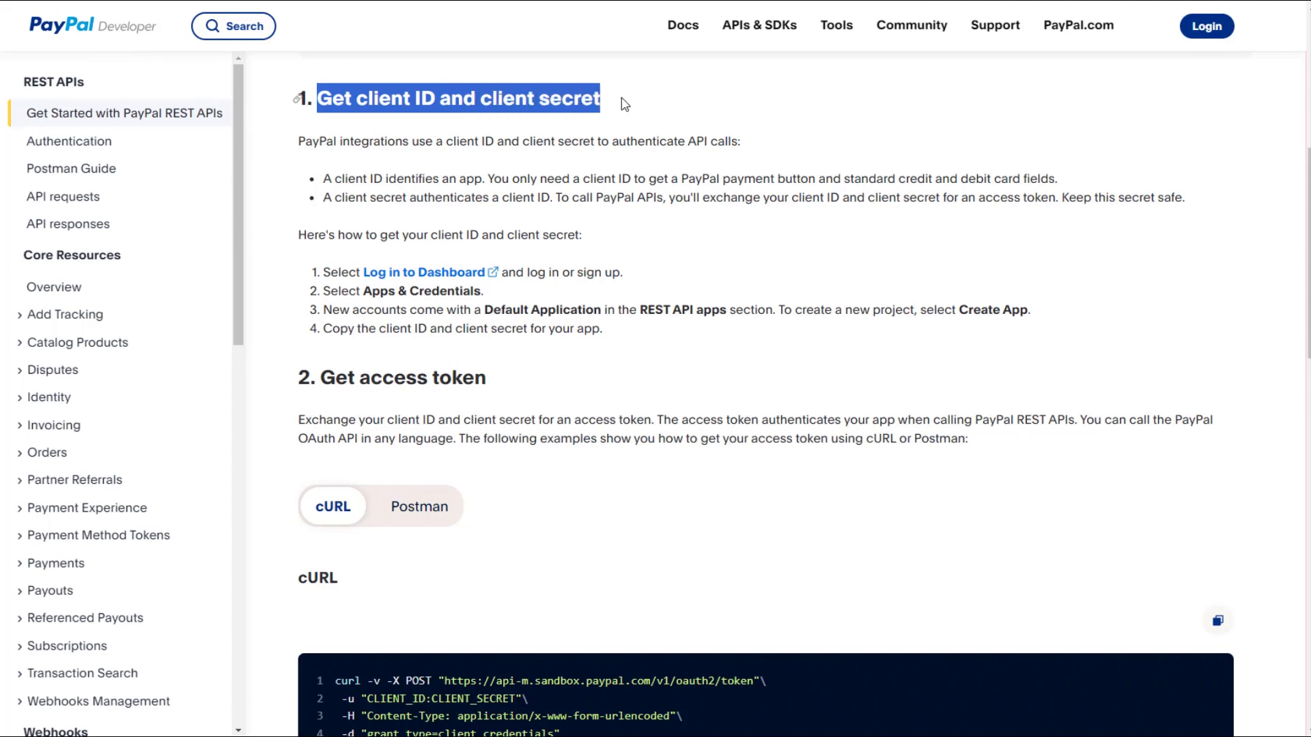
pyautogui.moveTo(614, 345); pyautogui.dragTo(312, 276)
pyautogui.click(747, 227)
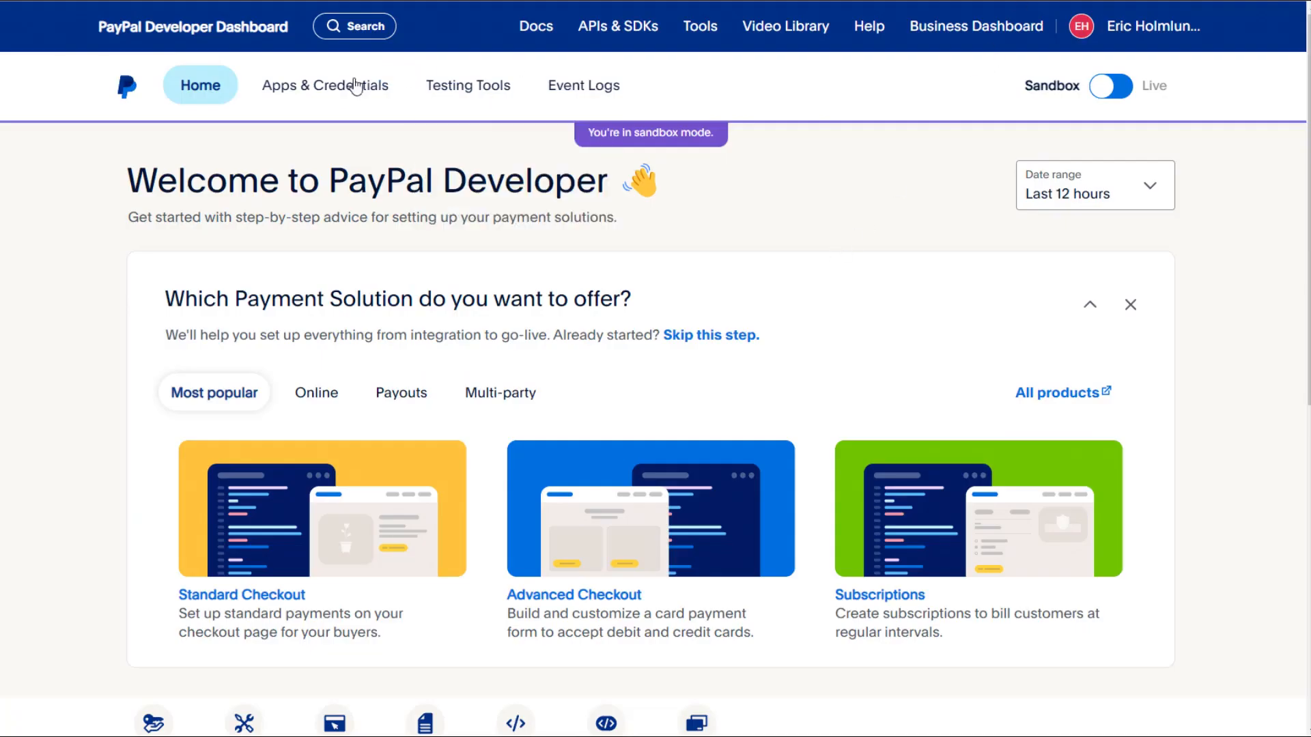
pyautogui.click(284, 89)
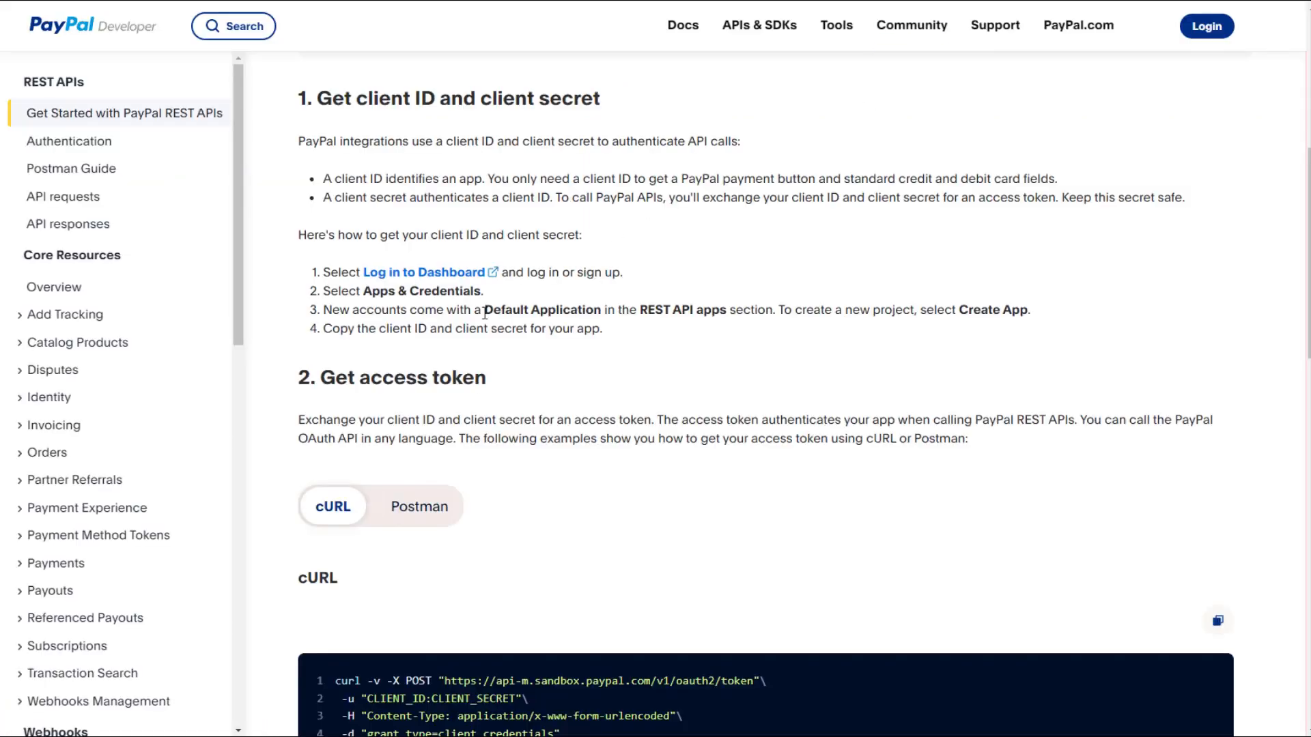
pyautogui.moveTo(489, 311); pyautogui.dragTo(603, 311)
pyautogui.moveTo(956, 311); pyautogui.dragTo(1028, 311)
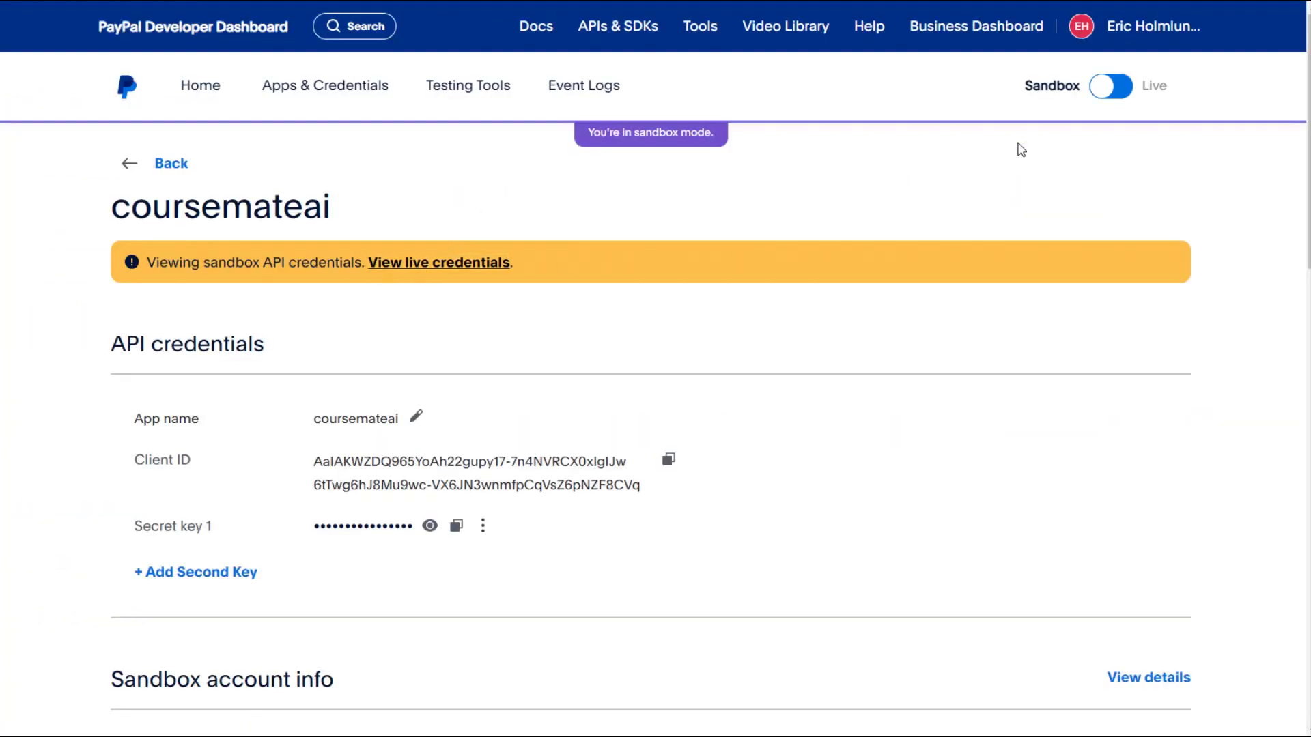
# - Switch the PayPal Developer Dashboard to live credentials and create a REST API app named "coursemateai"
pyautogui.click(451, 265)
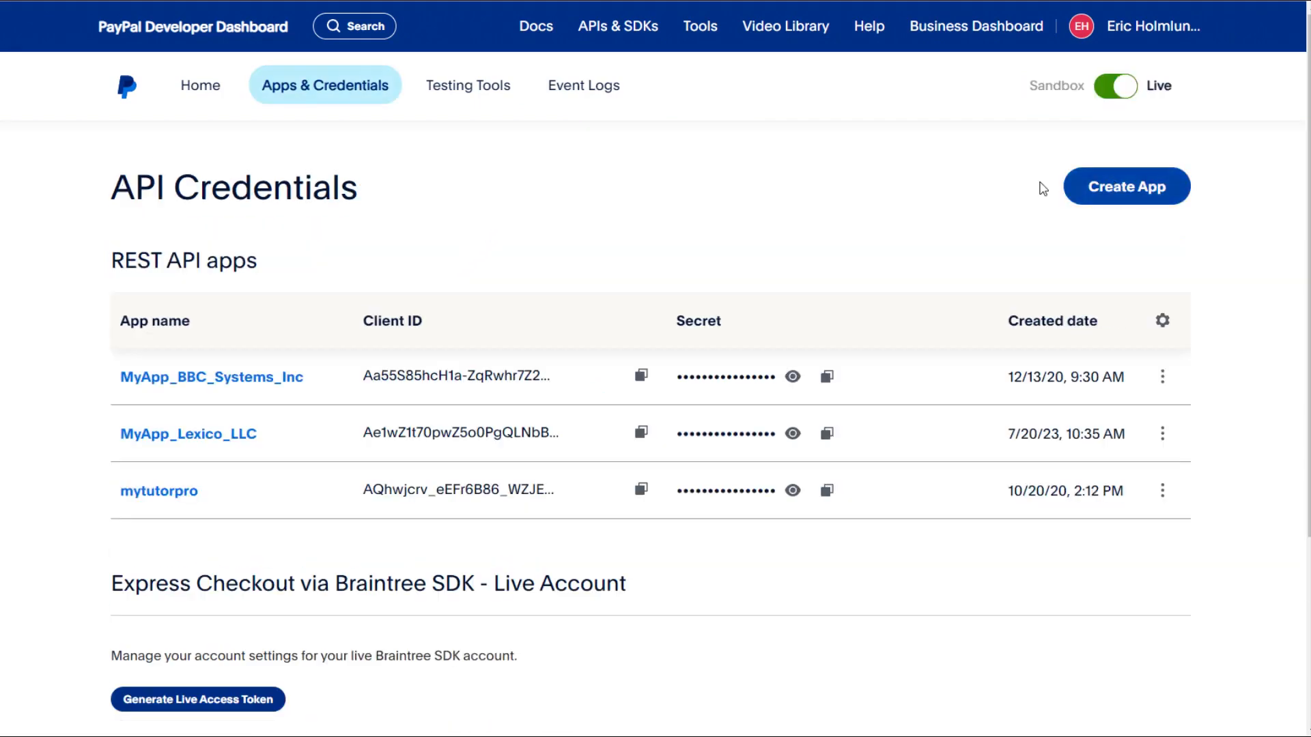
pyautogui.click(1097, 185)
pyautogui.click(506, 137)
pyautogui.write('coursemateai')
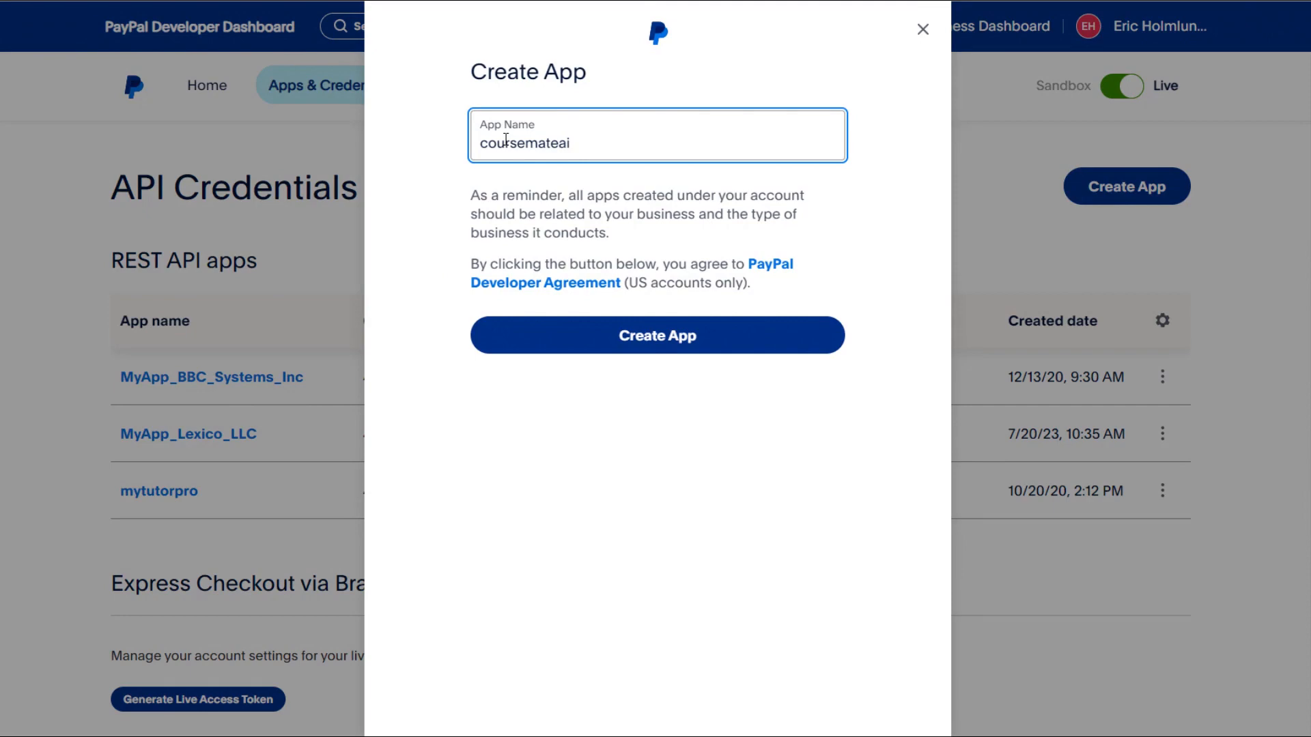
pyautogui.click(650, 341)
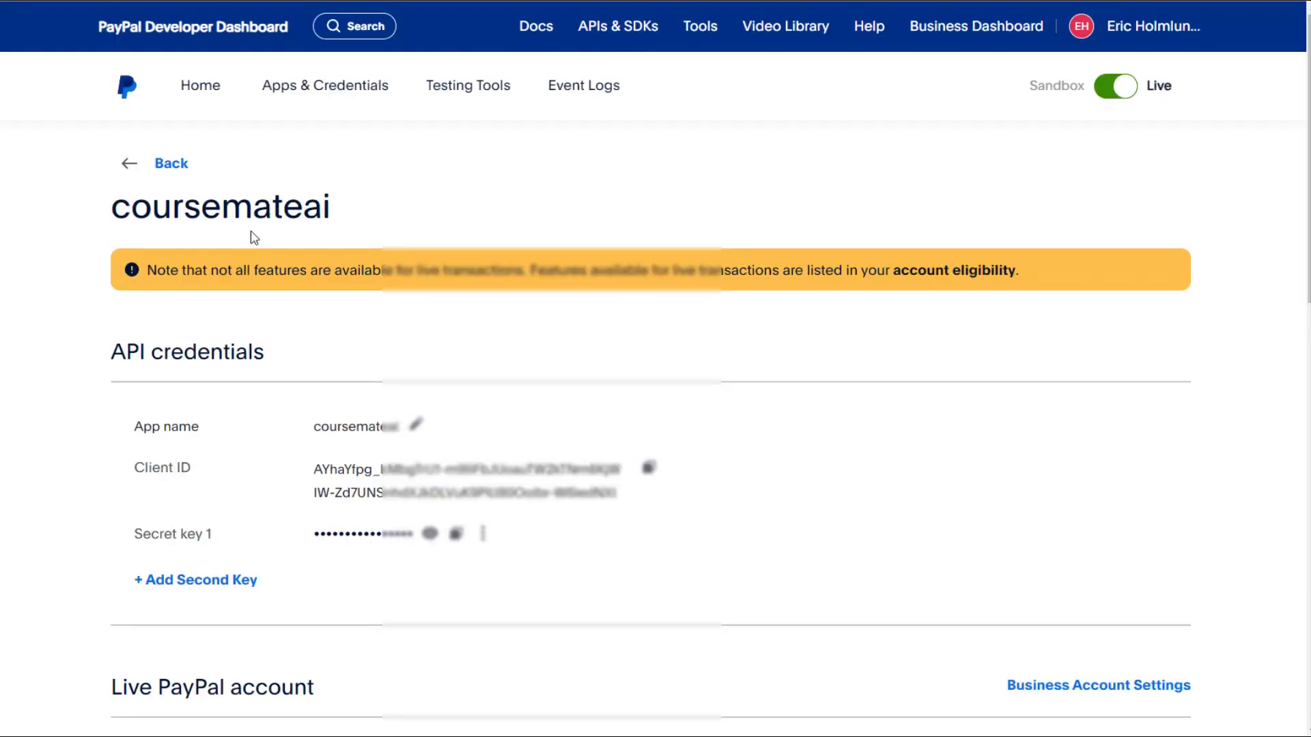
# - Copy the live app's client ID and secret key into CourseMateAi's PayPal Production Client Id and Production Secret Key fields, and save the changes
pyautogui.scroll(-3, 415, 339)
pyautogui.moveTo(318, 276); pyautogui.dragTo(622, 266)
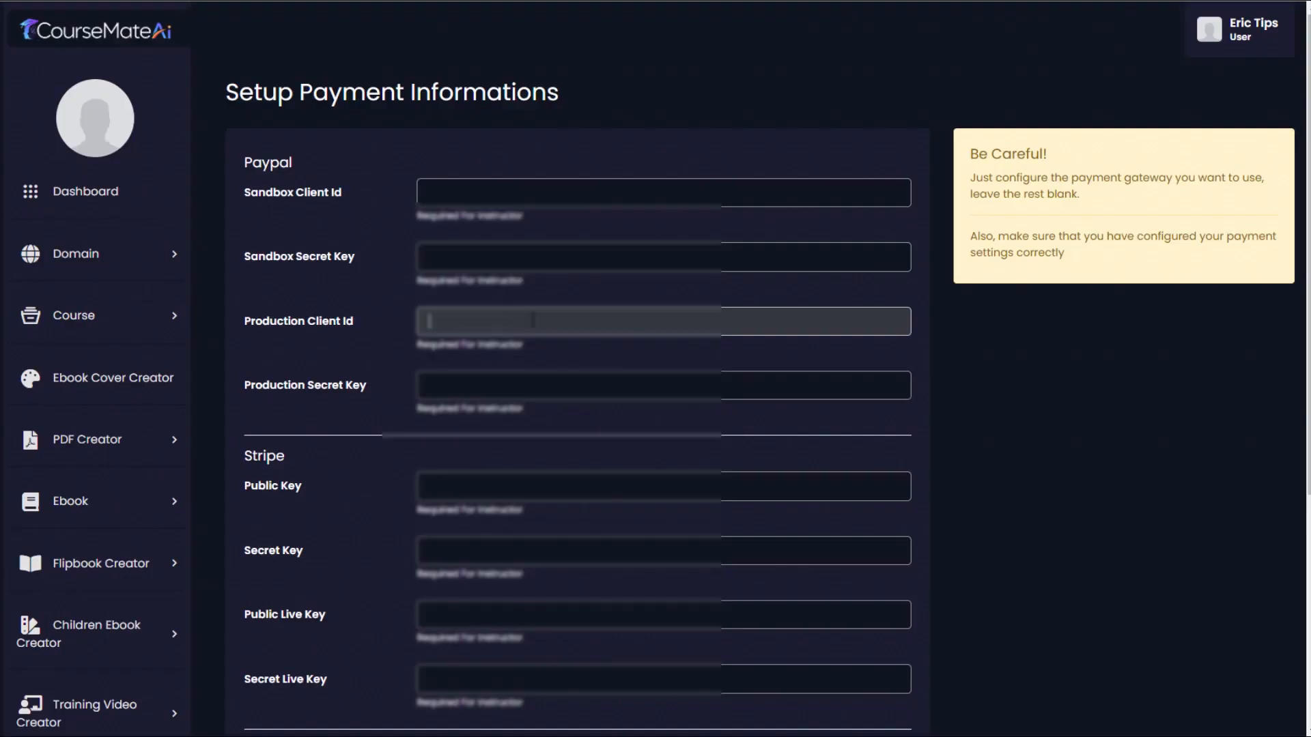
pyautogui.hotkey('ctrl', 'v')
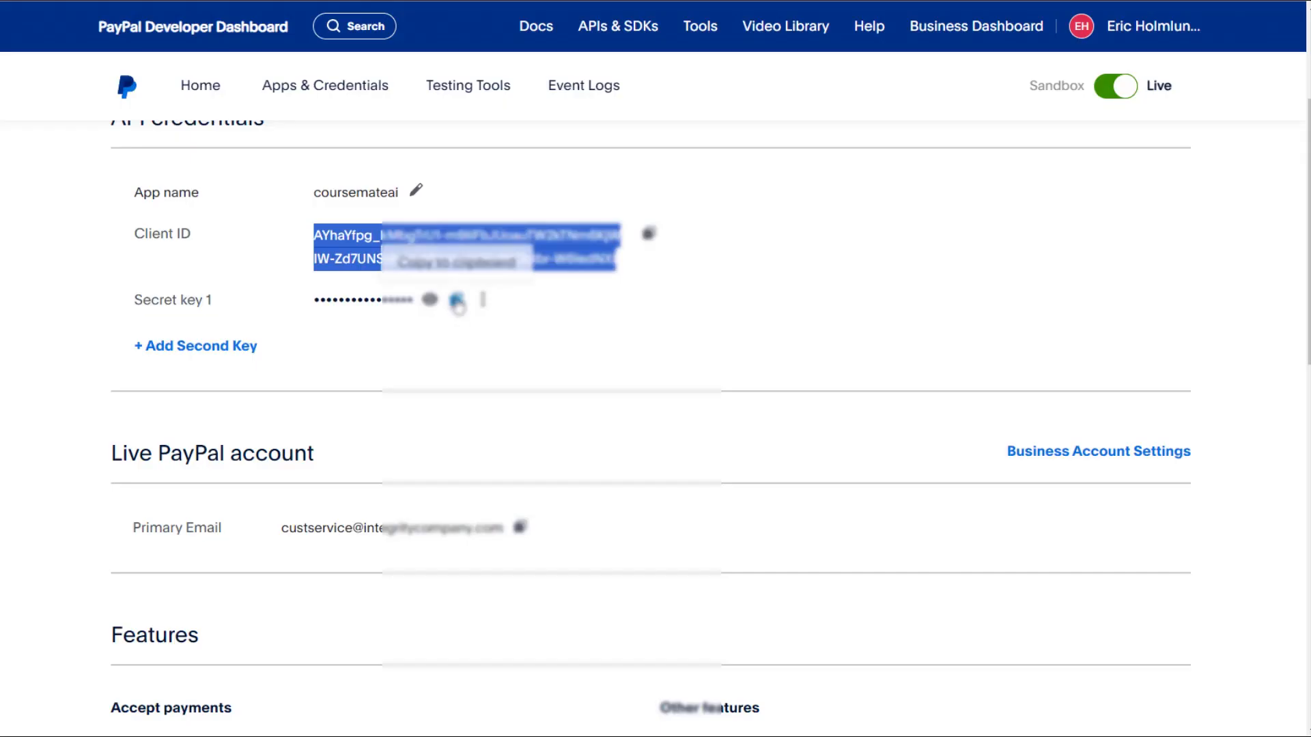
pyautogui.click(455, 300)
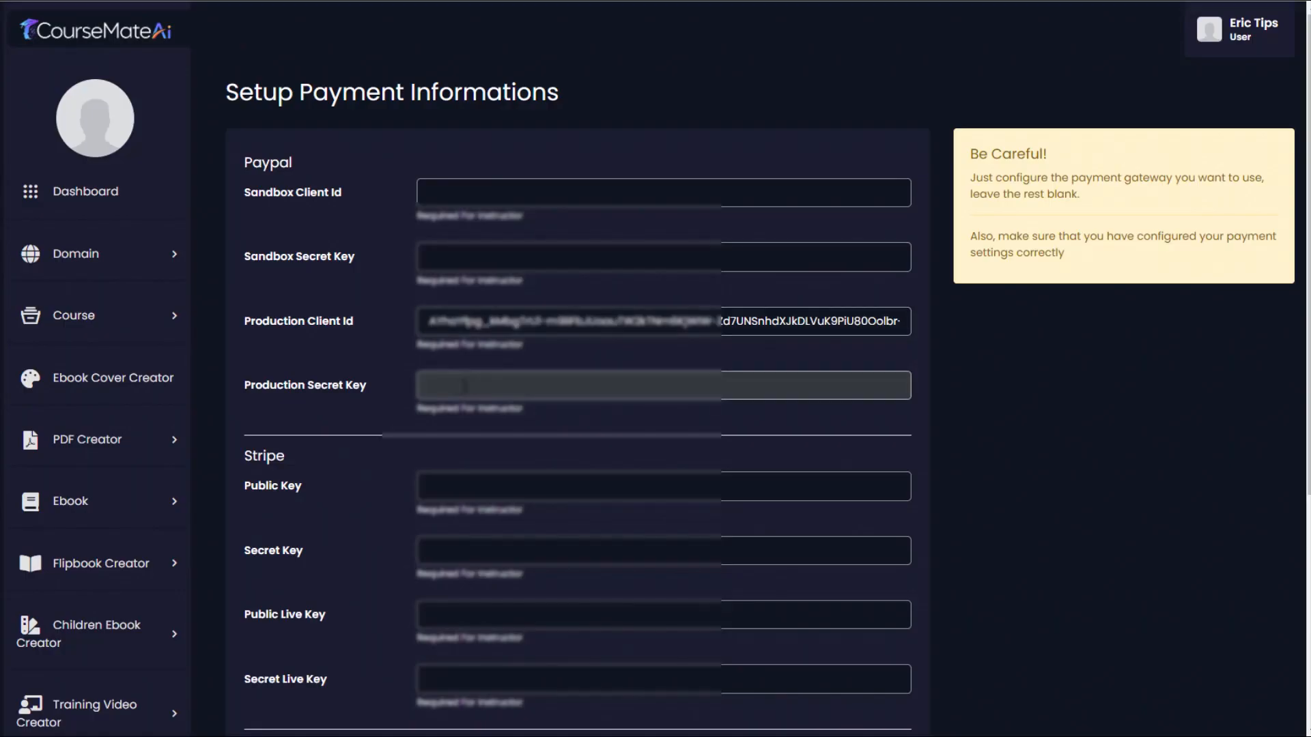
pyautogui.hotkey('ctrl', 'v')
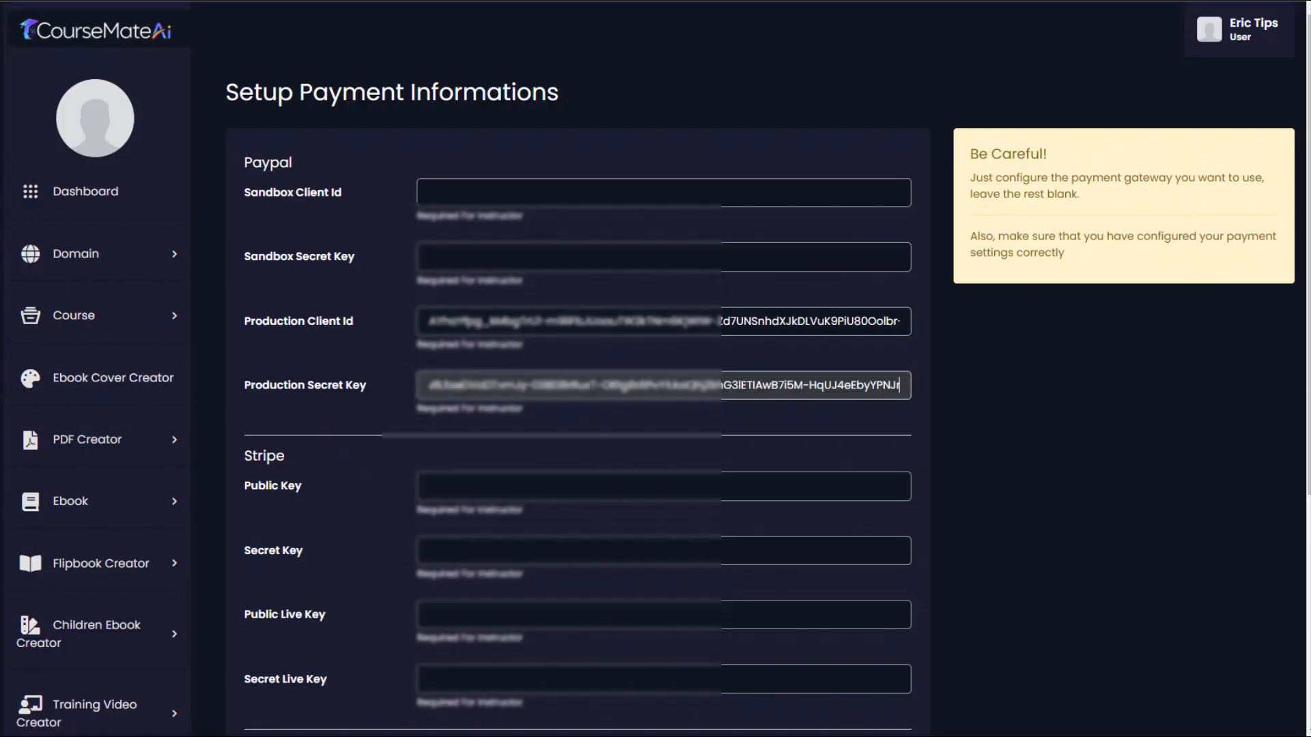
pyautogui.scroll(-5, 918, 452)
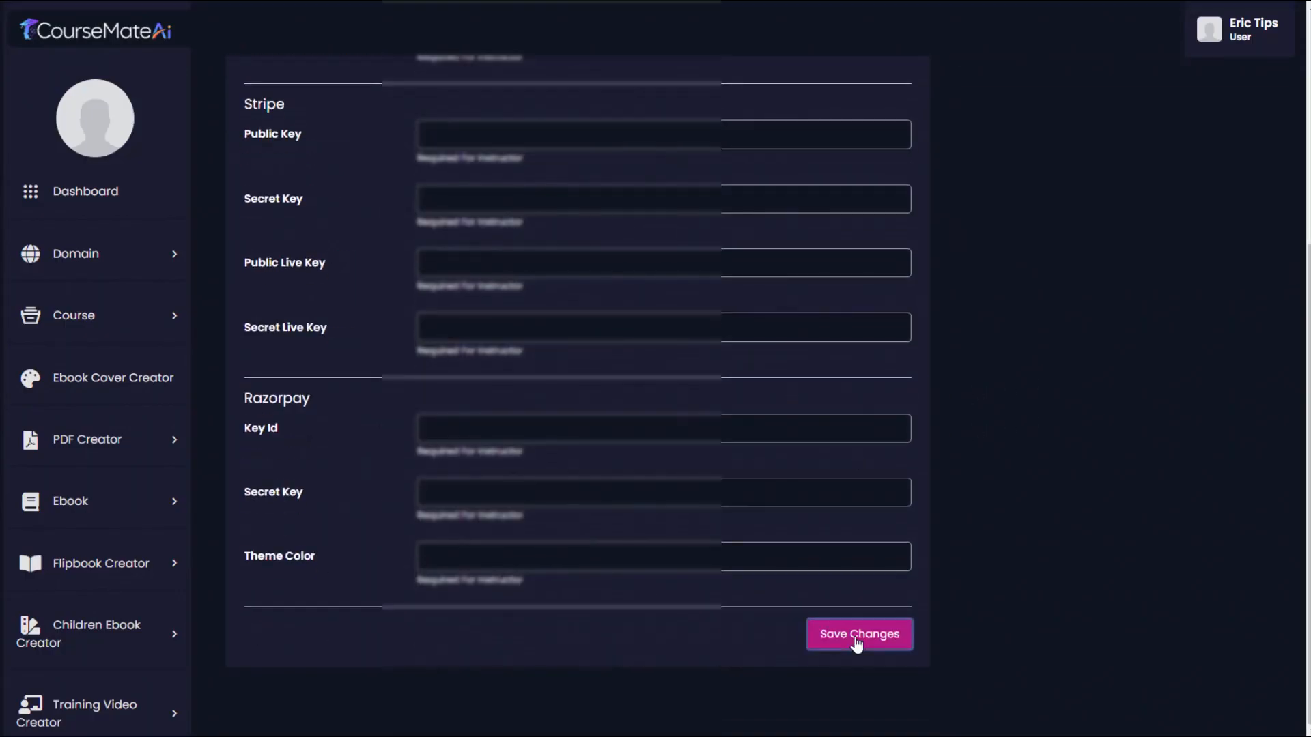
pyautogui.scroll(5, 1039, 432)
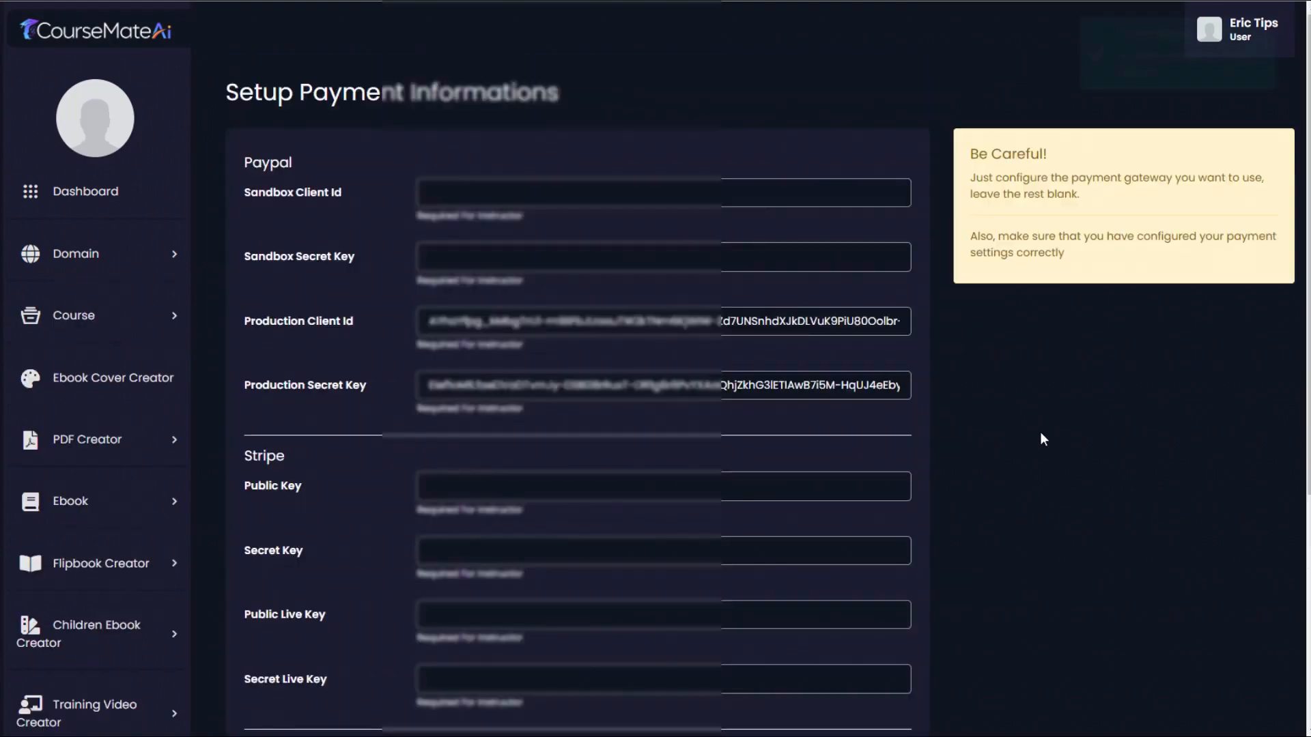
# - Open the domain list, view the "survival" site and look through its home page to the recent courses
pyautogui.click(167, 259)
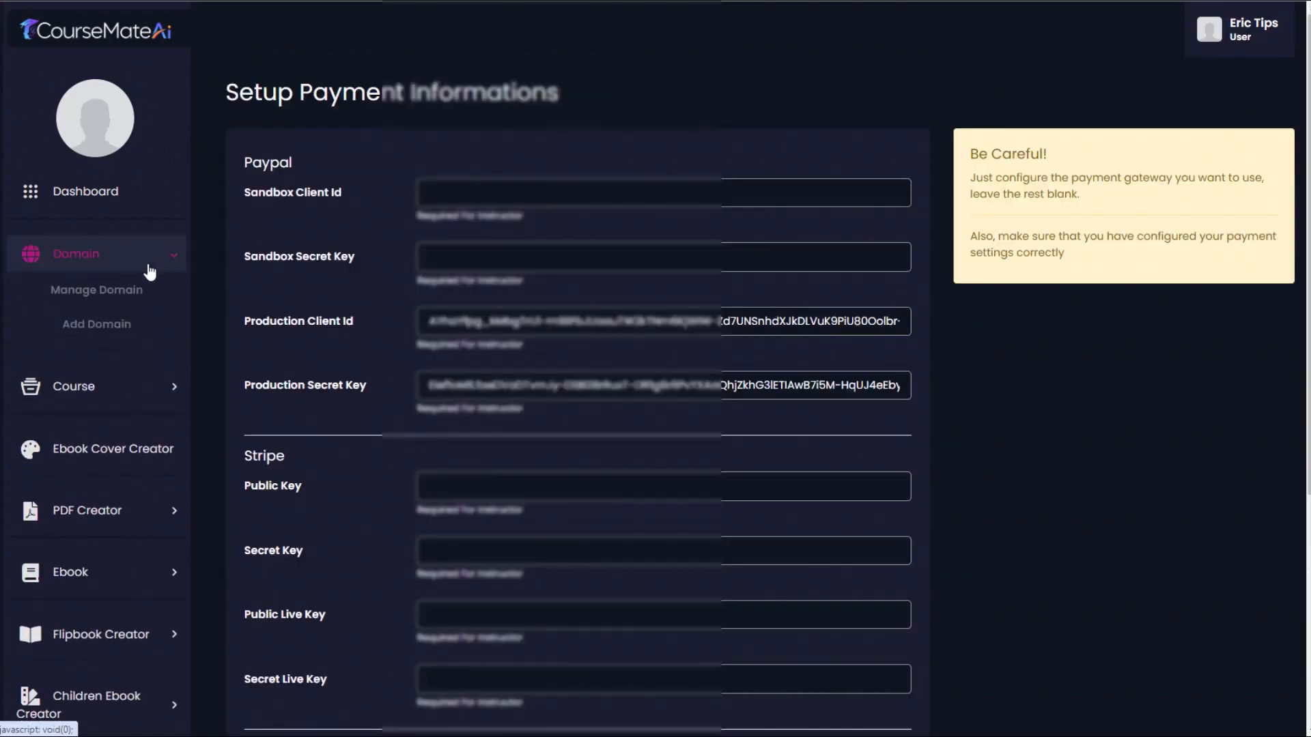
pyautogui.click(115, 299)
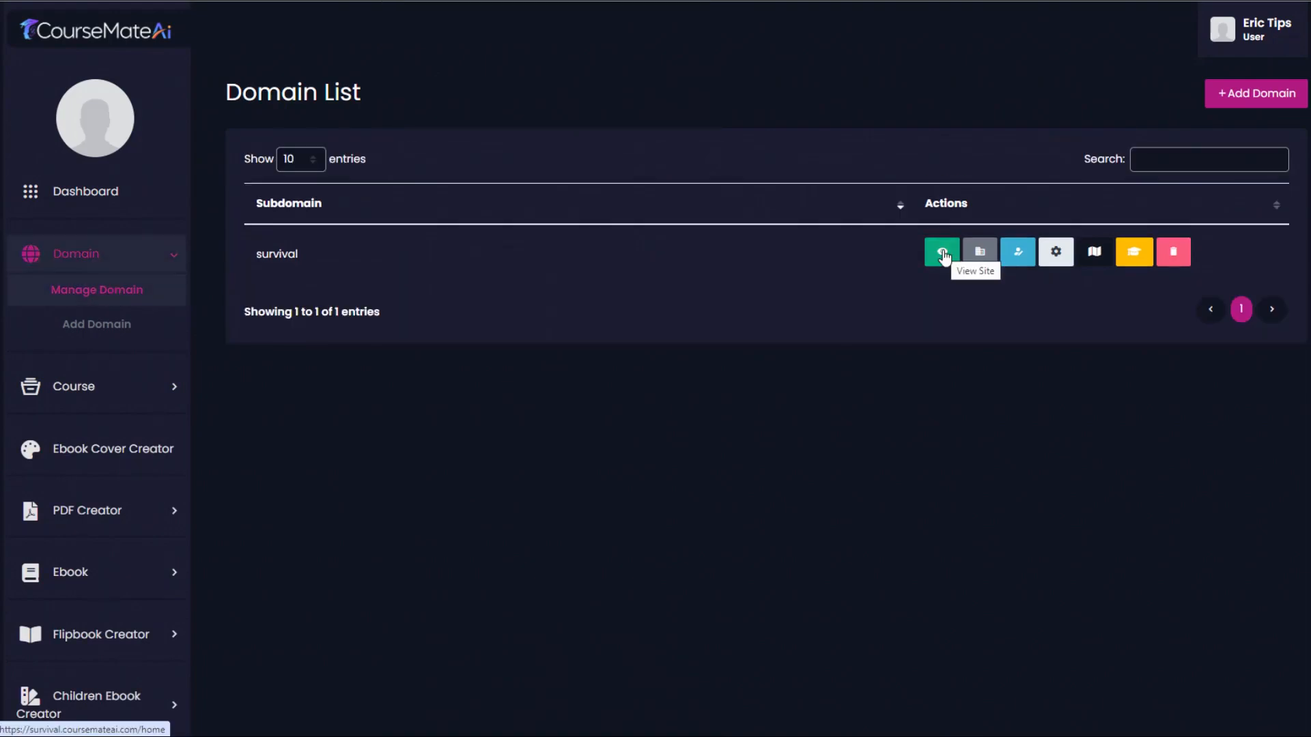
pyautogui.click(944, 256)
pyautogui.scroll(-15, 1287, 179)
pyautogui.scroll(9, 1287, 179)
pyautogui.scroll(-8, 918, 423)
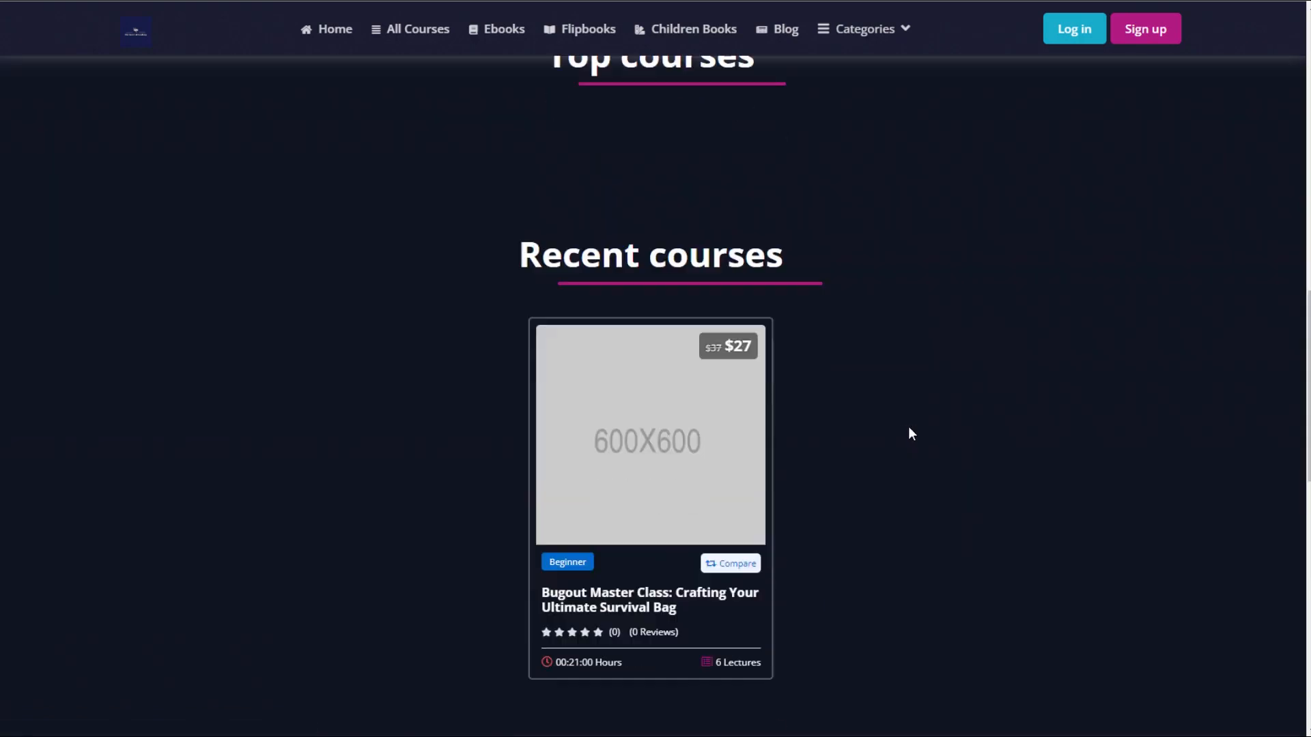
# - Look over the Bugout Master Class card under Recent courses and open its course page
pyautogui.scroll(-2, 785, 451)
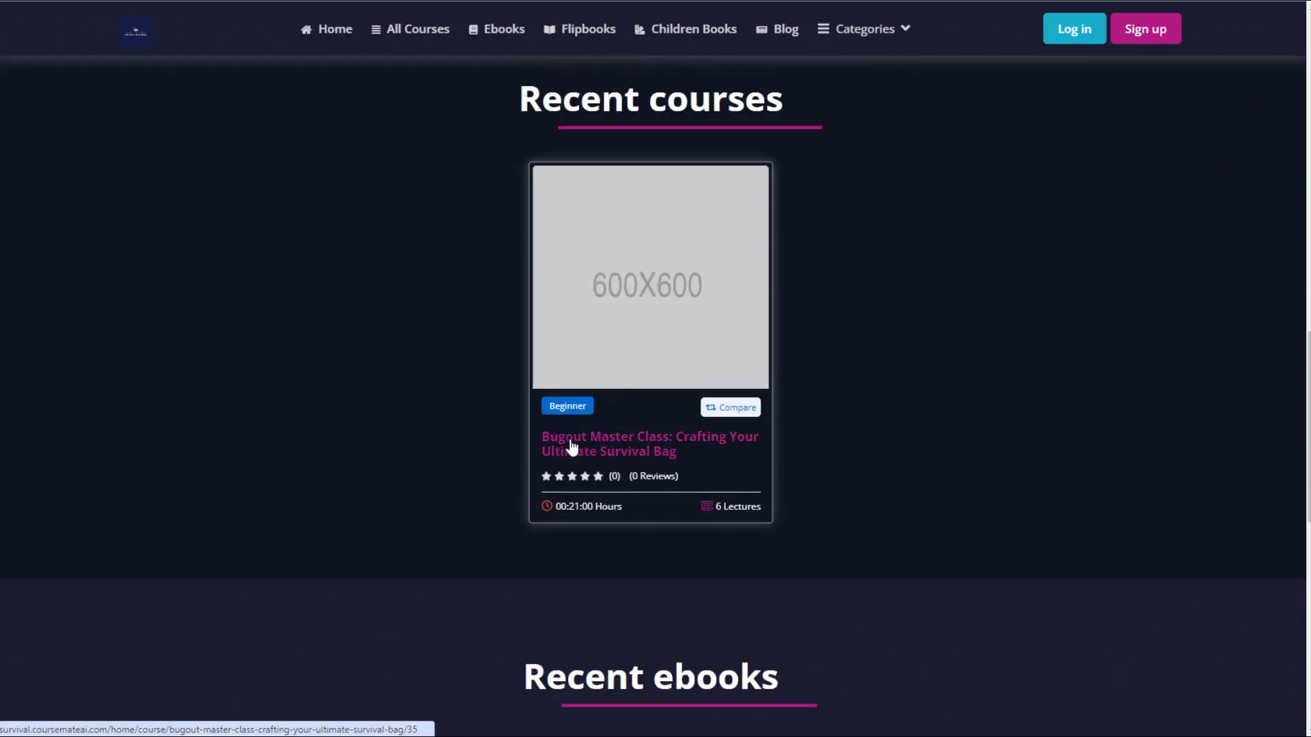
pyautogui.scroll(1, 903, 500)
pyautogui.scroll(3, 901, 500)
pyautogui.scroll(-3, 887, 510)
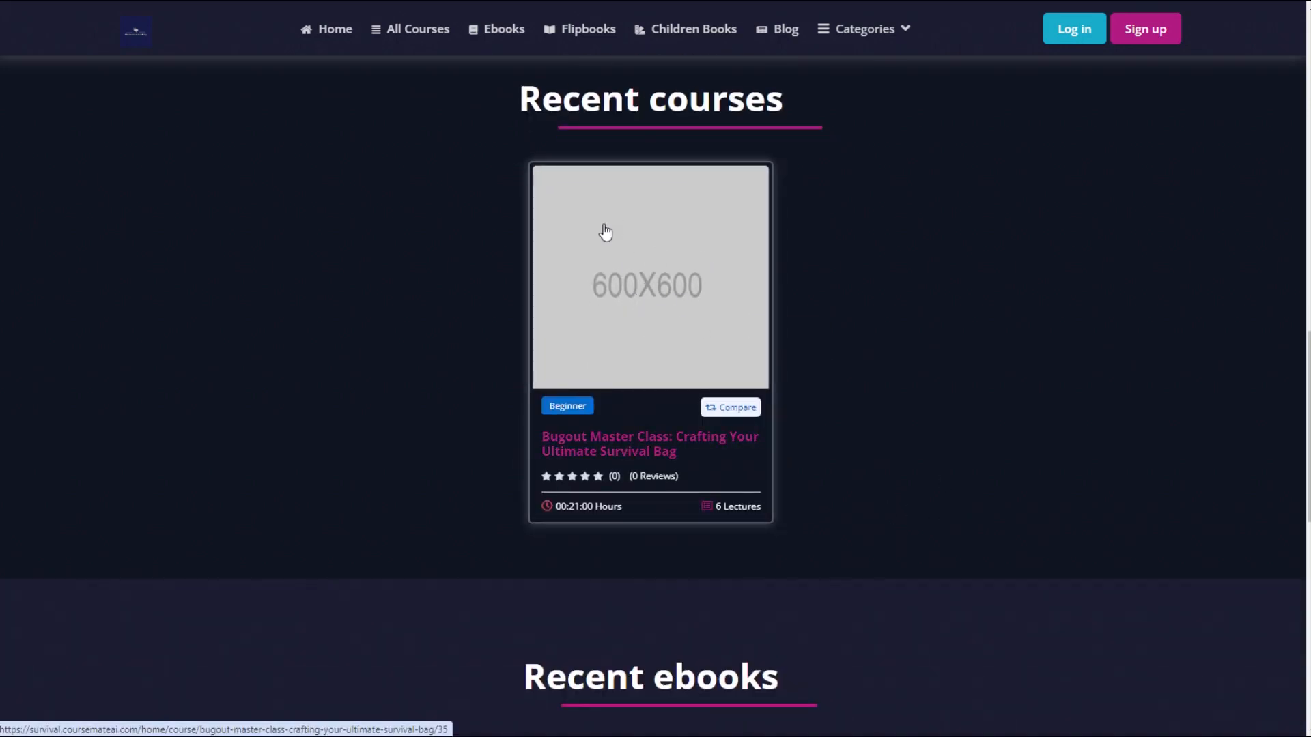
pyautogui.scroll(1, 915, 421)
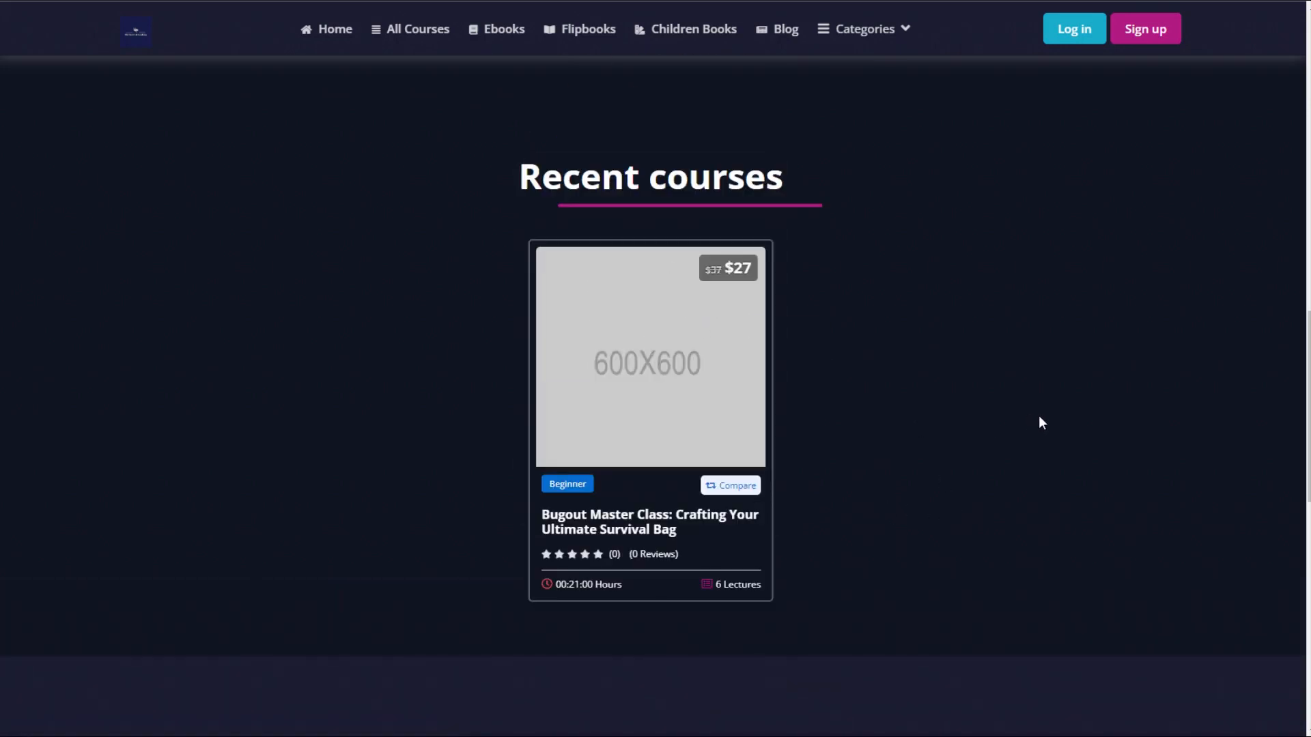
pyautogui.moveTo(1309, 352)
pyautogui.mouseDown()
pyautogui.moveTo(1309, 335)
pyautogui.moveTo(1309, 347)
pyautogui.mouseUp()
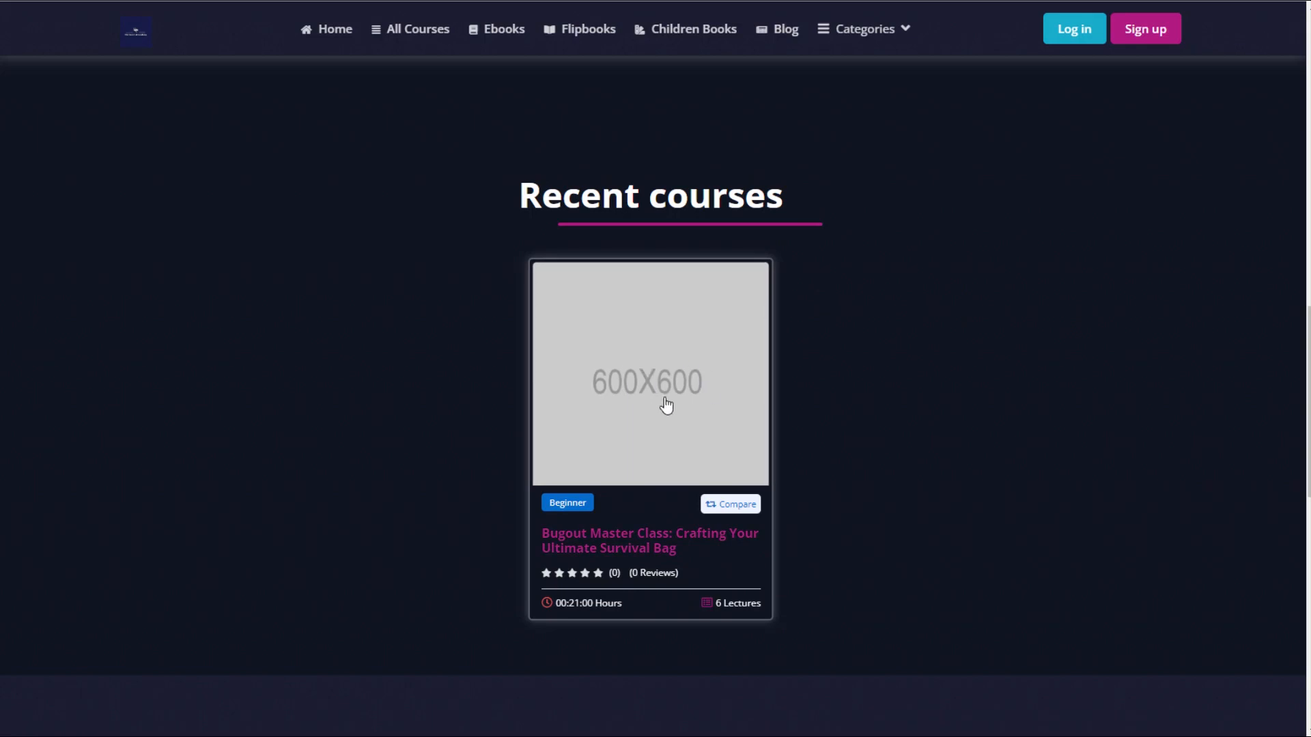
pyautogui.click(621, 540)
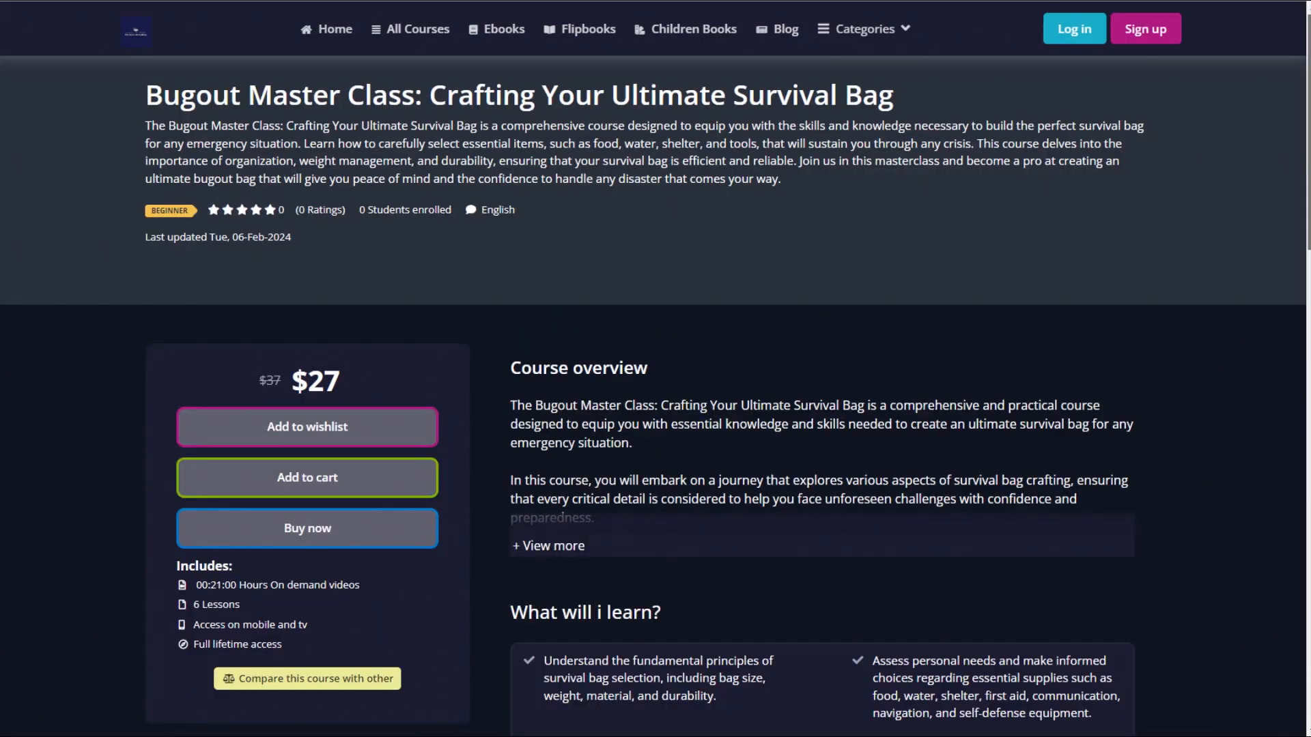
# - Expand the course overview and review the page's price, learning points, requirements, curriculum, FAQ and student feedback
pyautogui.scroll(-3, 655, 396)
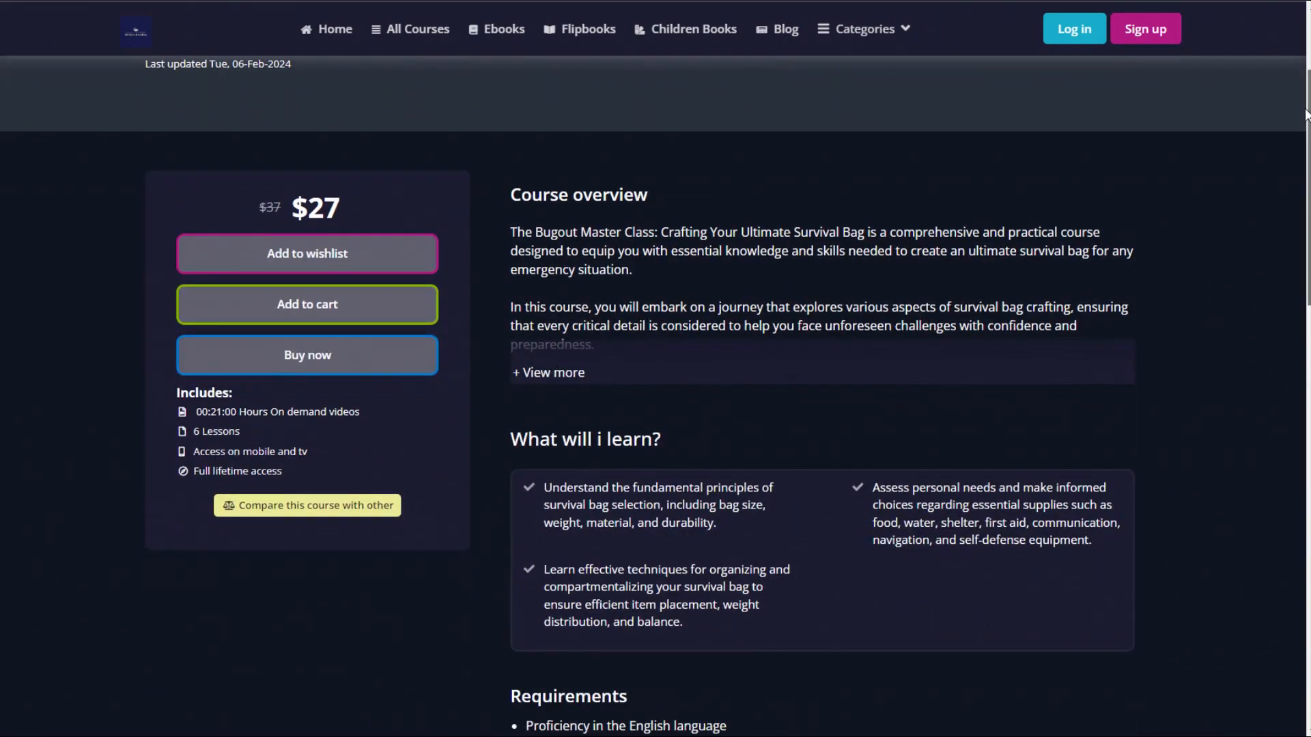
pyautogui.moveTo(1306, 112); pyautogui.dragTo(380, 82)
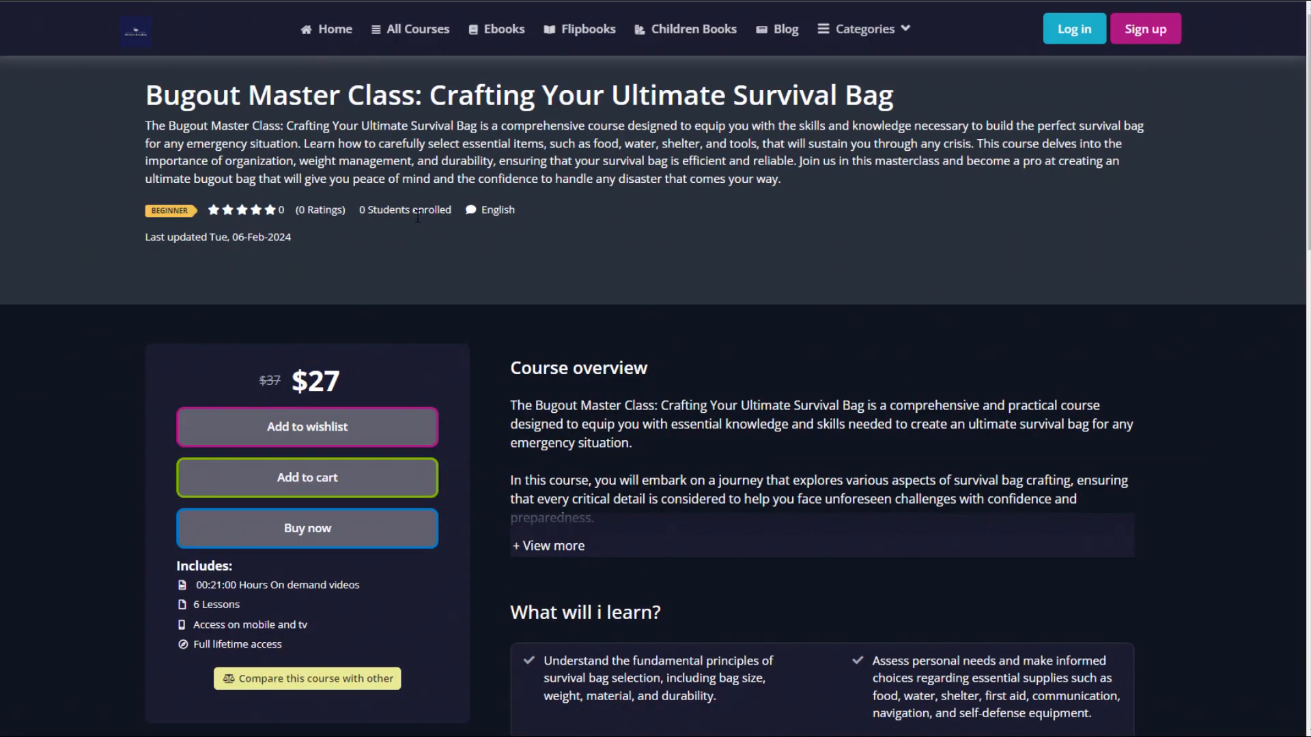
pyautogui.scroll(-2, 714, 353)
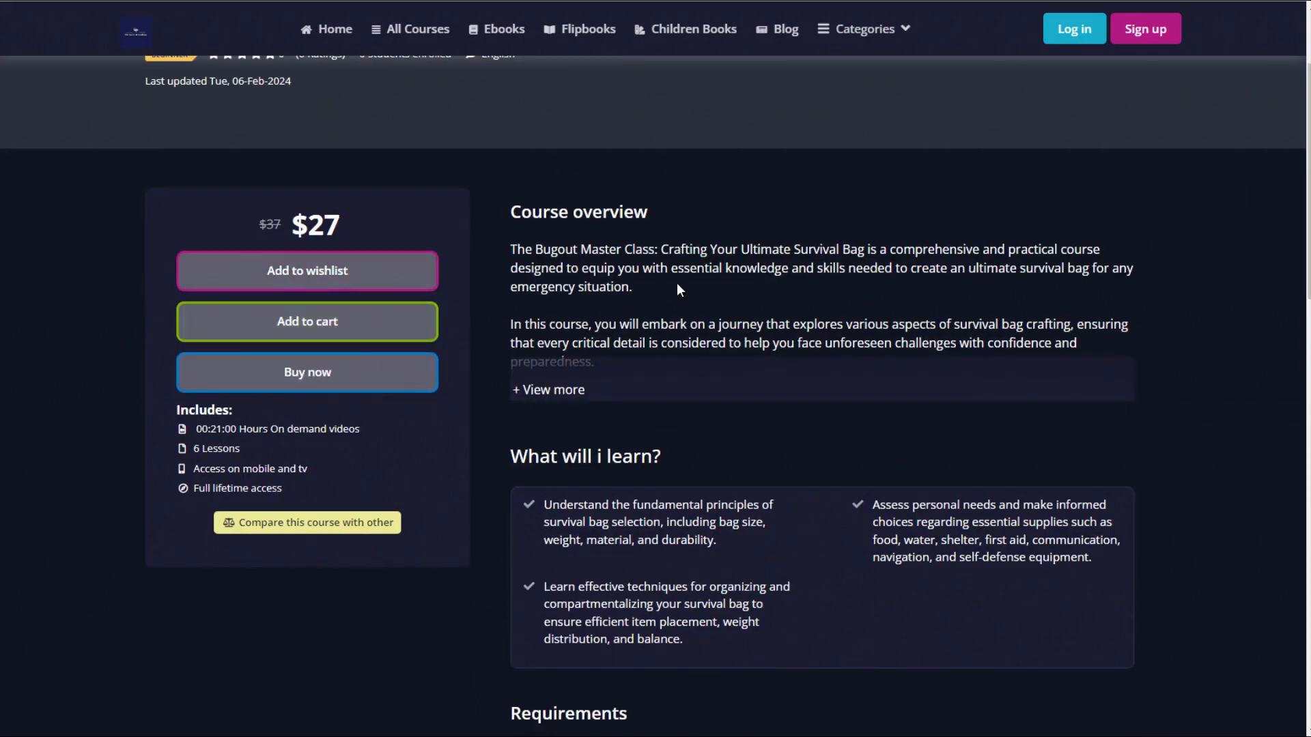
pyautogui.click(541, 390)
pyautogui.scroll(-5, 541, 391)
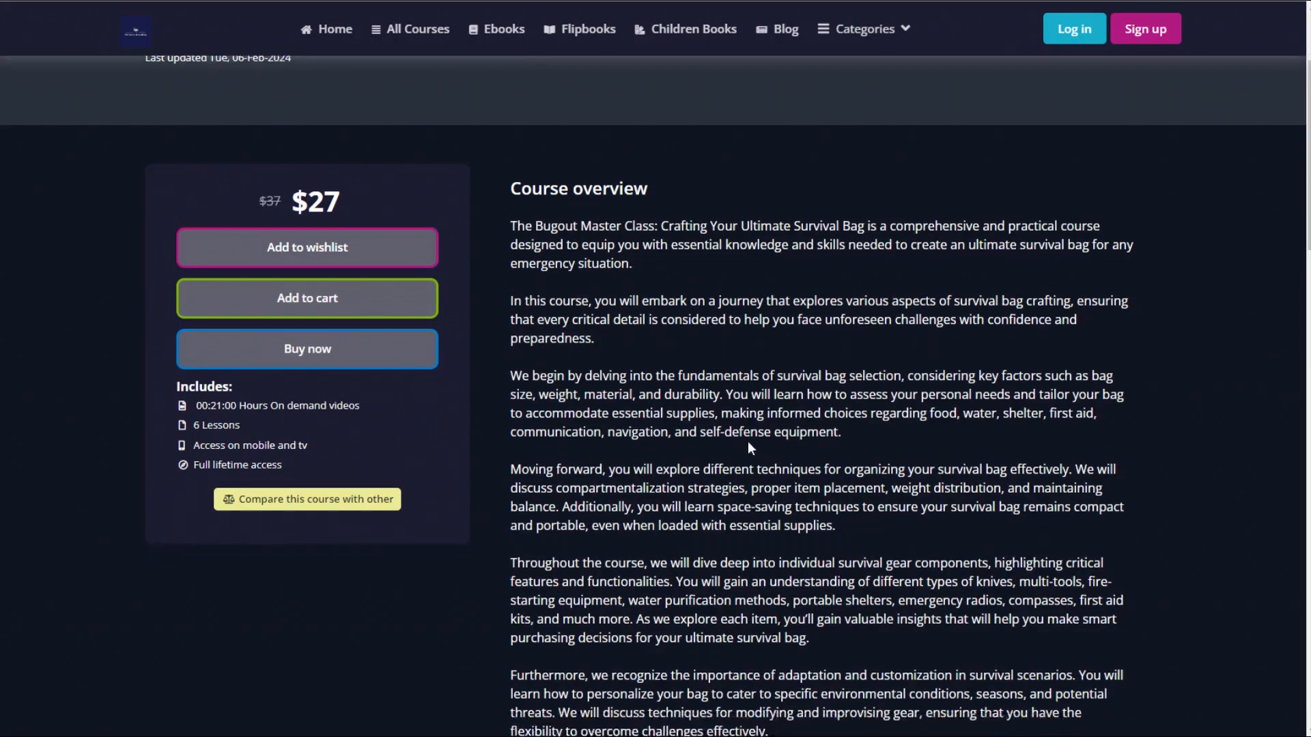
pyautogui.scroll(-3, 819, 396)
pyautogui.scroll(-4, 576, 415)
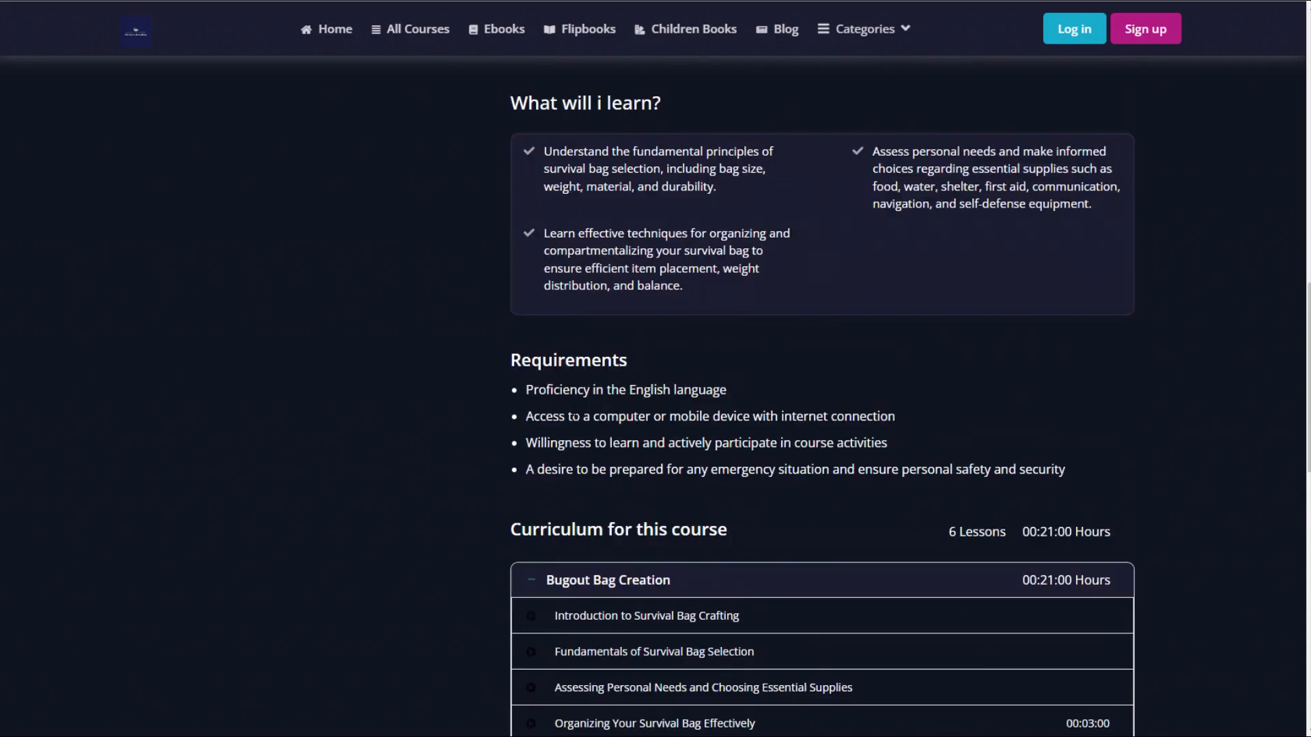
pyautogui.scroll(-2, 665, 402)
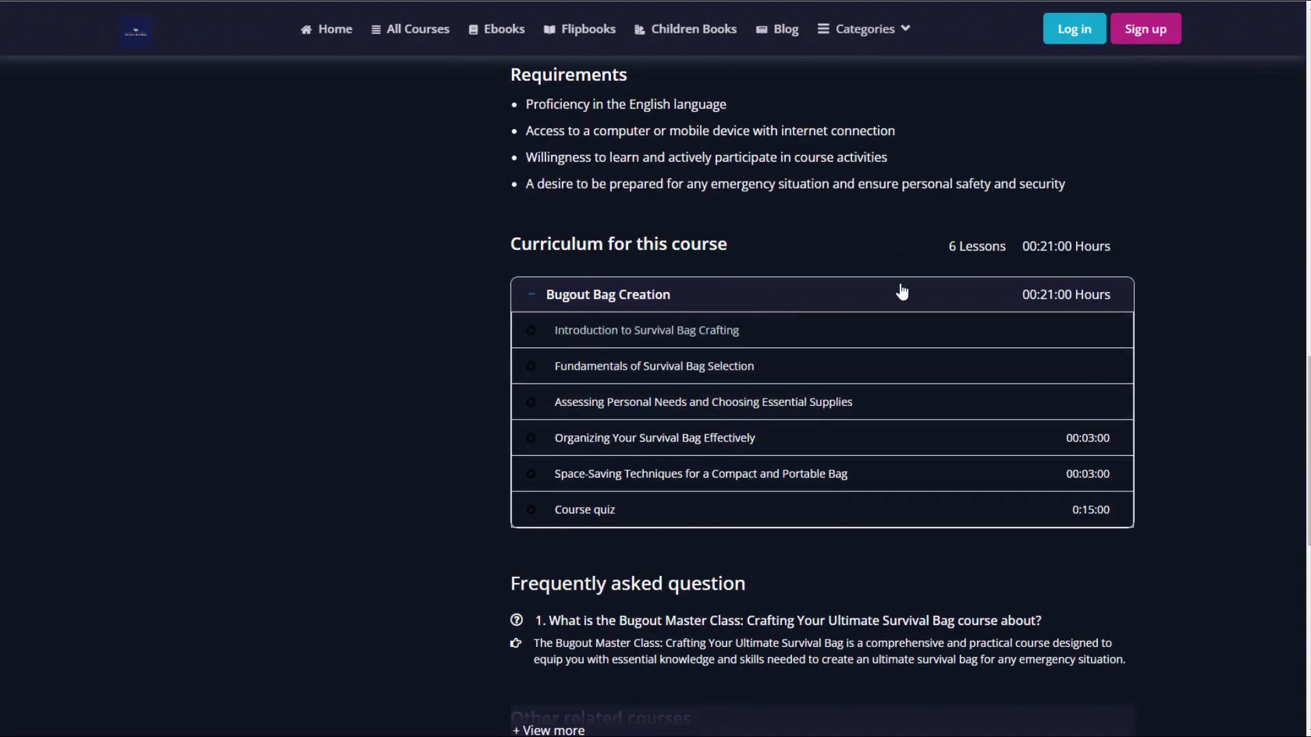
pyautogui.scroll(-1, 772, 298)
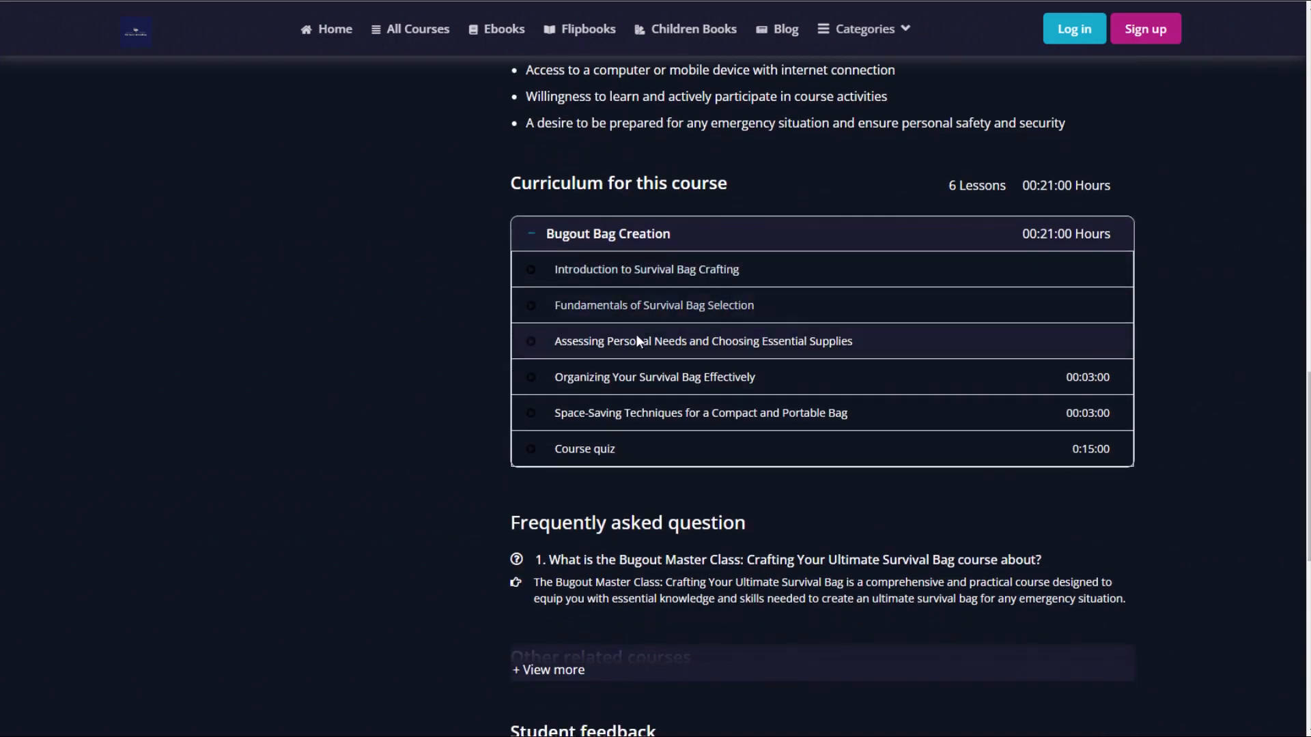
pyautogui.scroll(-5, 715, 537)
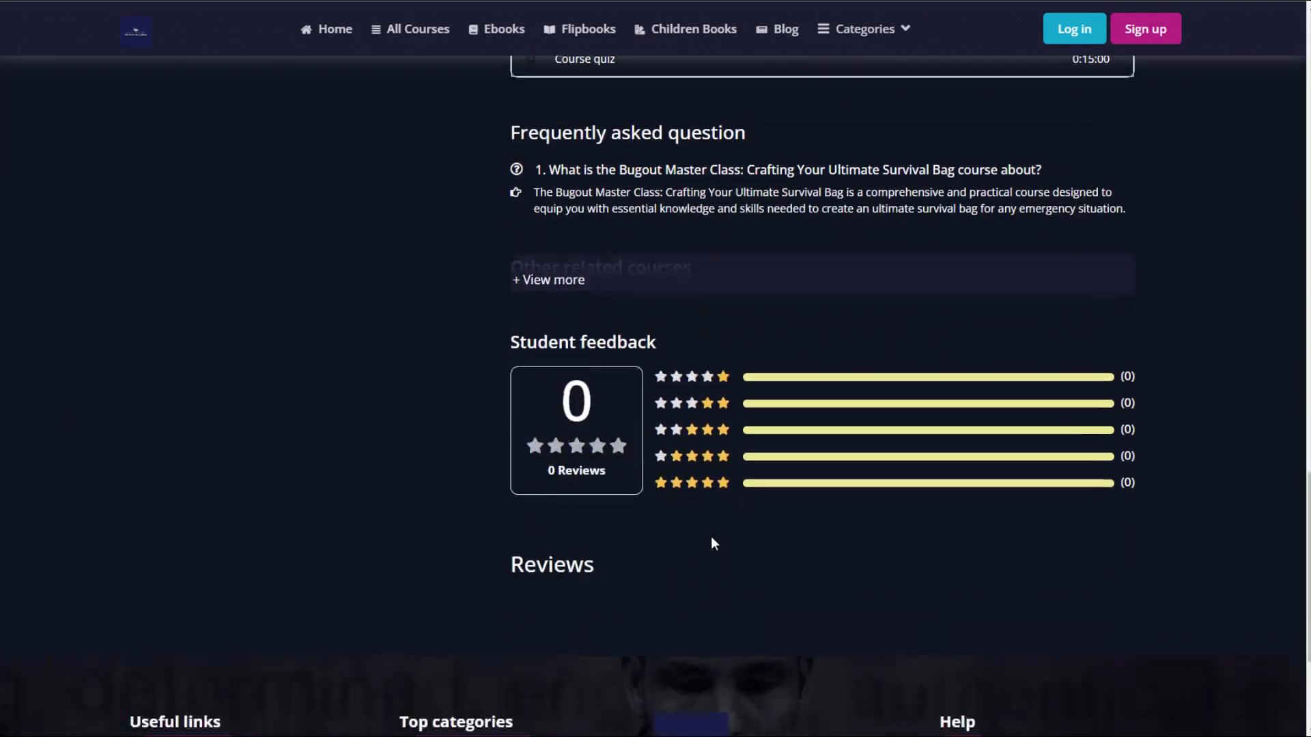
pyautogui.scroll(-3, 708, 539)
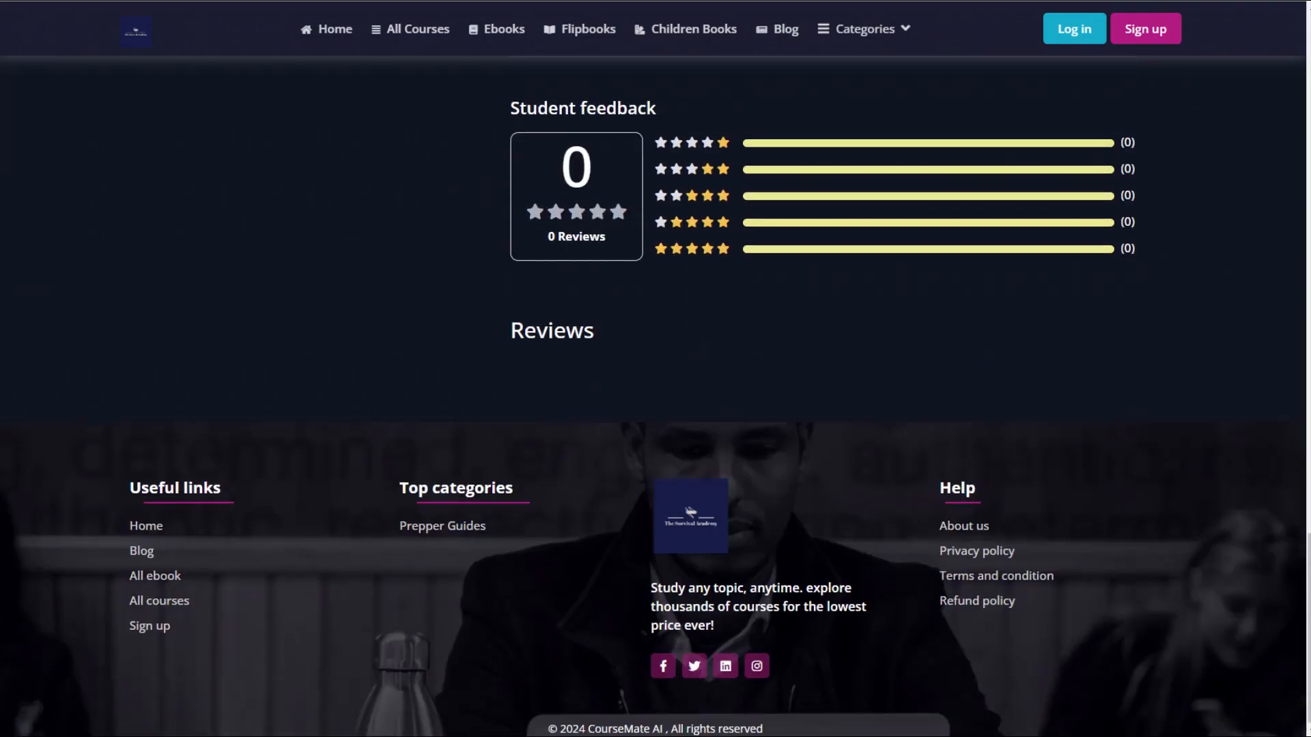
pyautogui.scroll(20, 102, 428)
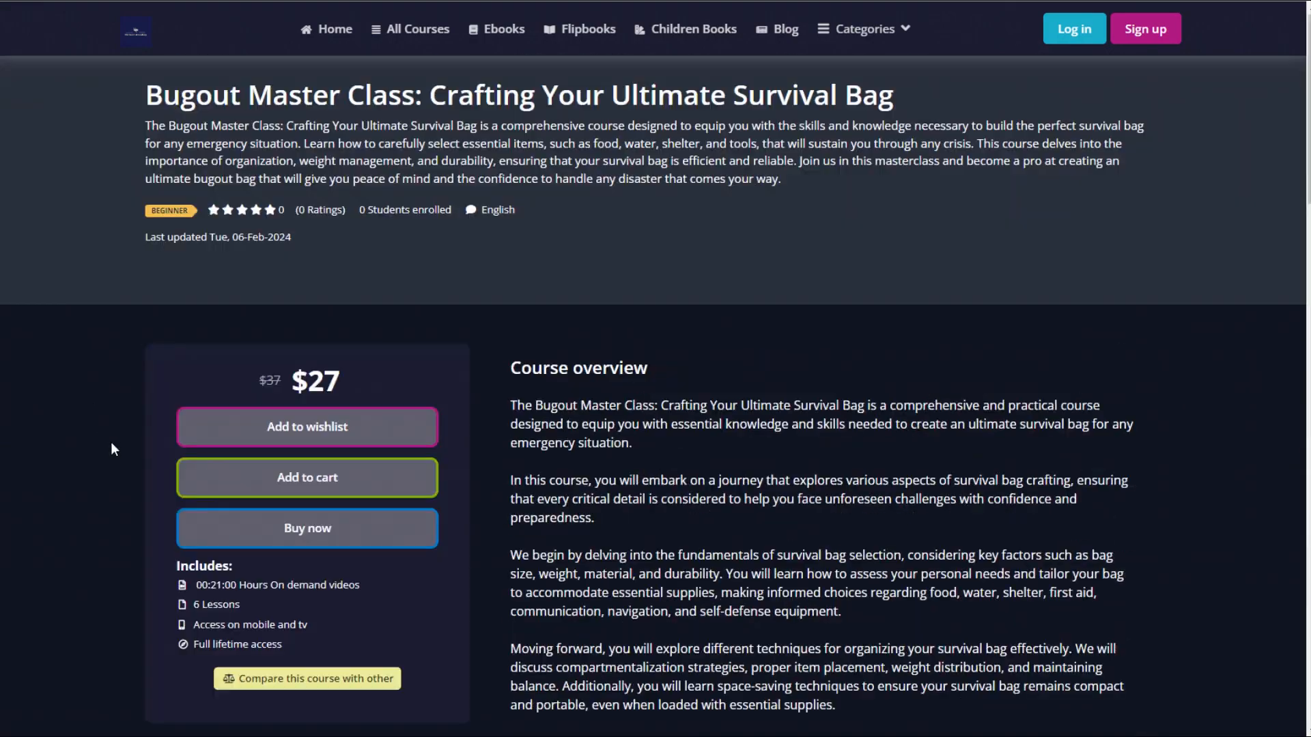
# - Choose to buy the Bugout Master Class course now and examine its shopping cart page
pyautogui.click(318, 533)
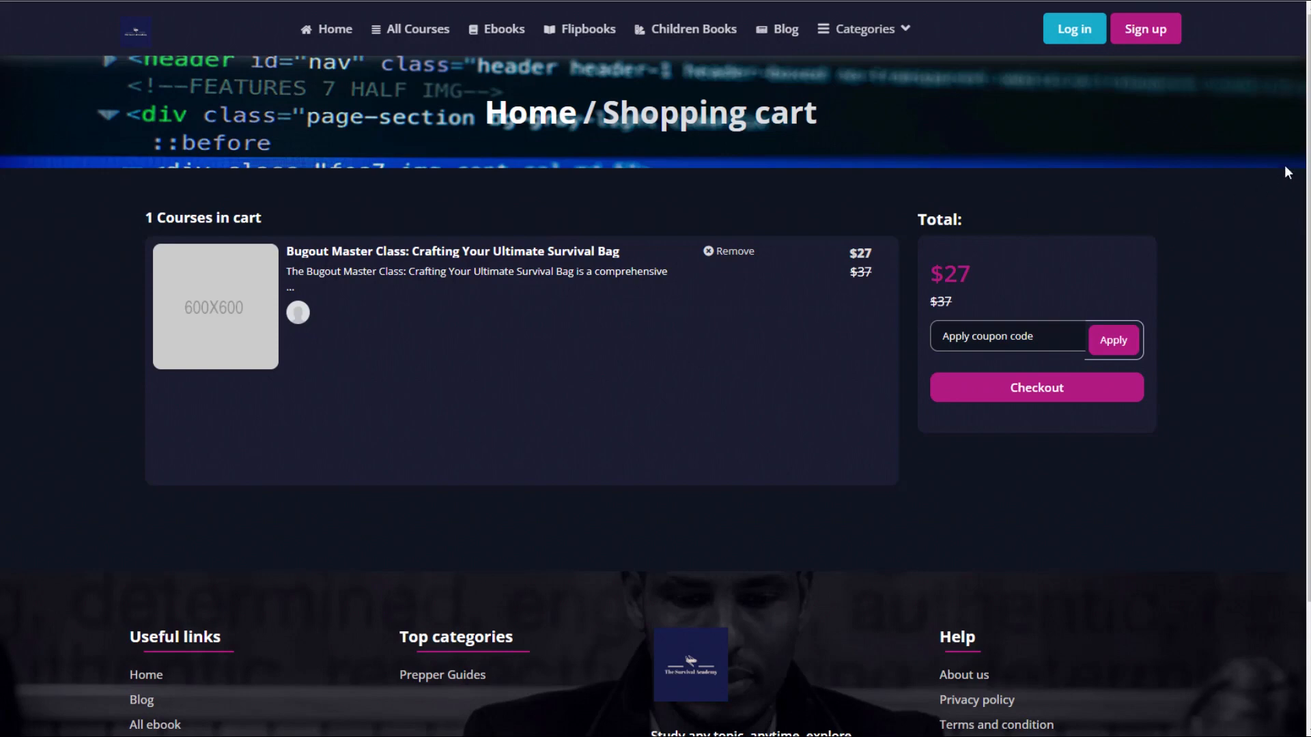
pyautogui.scroll(-1, 1301, 150)
pyautogui.scroll(1, 1297, 81)
pyautogui.scroll(-3, 714, 486)
pyautogui.scroll(3, 725, 532)
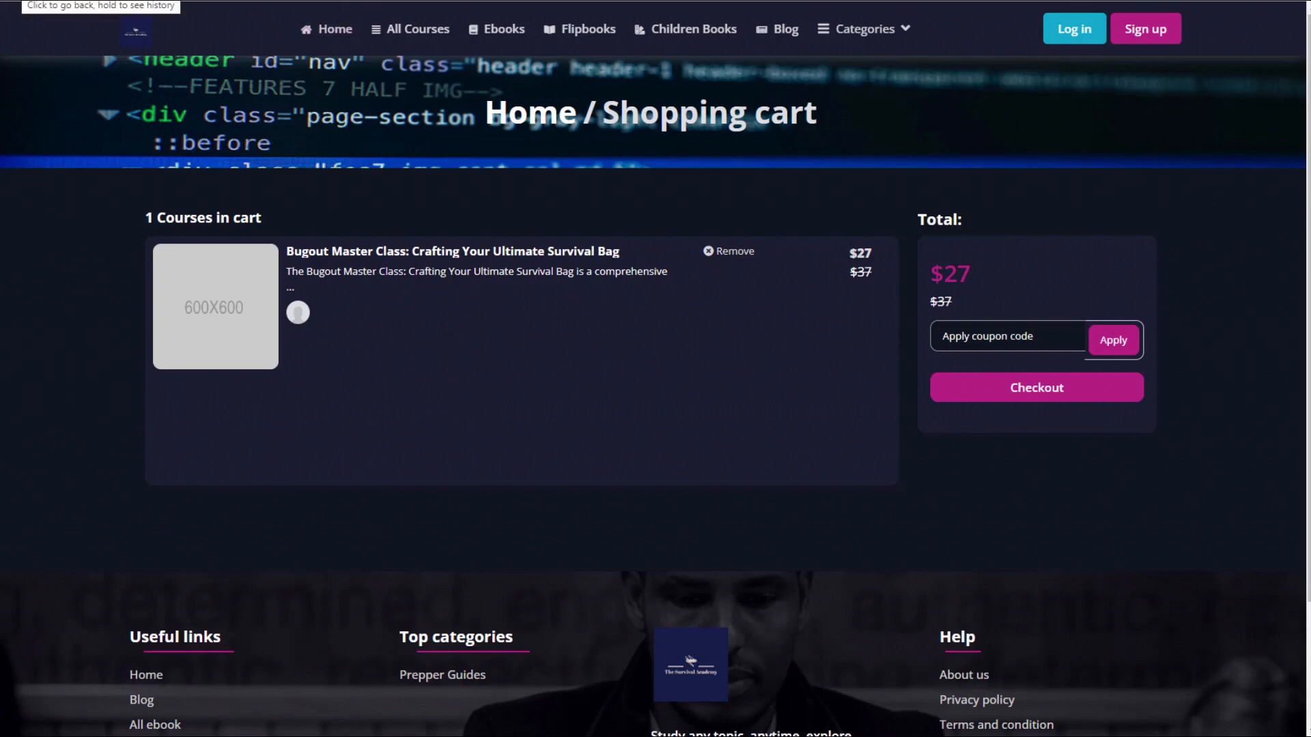
# - Return to CourseMateAi, open the Bugout Master Class course for editing from the Course Manager, and show its Media settings
pyautogui.click(68, 0)
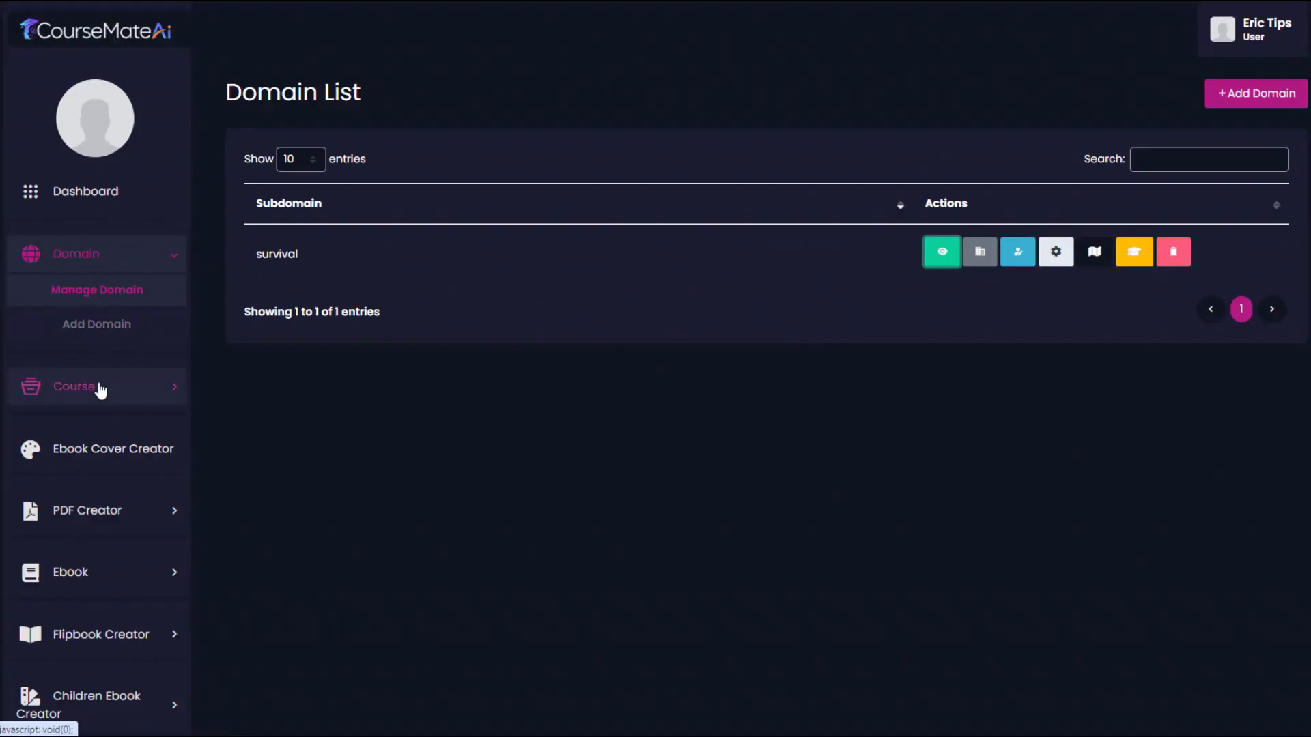
pyautogui.click(99, 389)
pyautogui.click(92, 354)
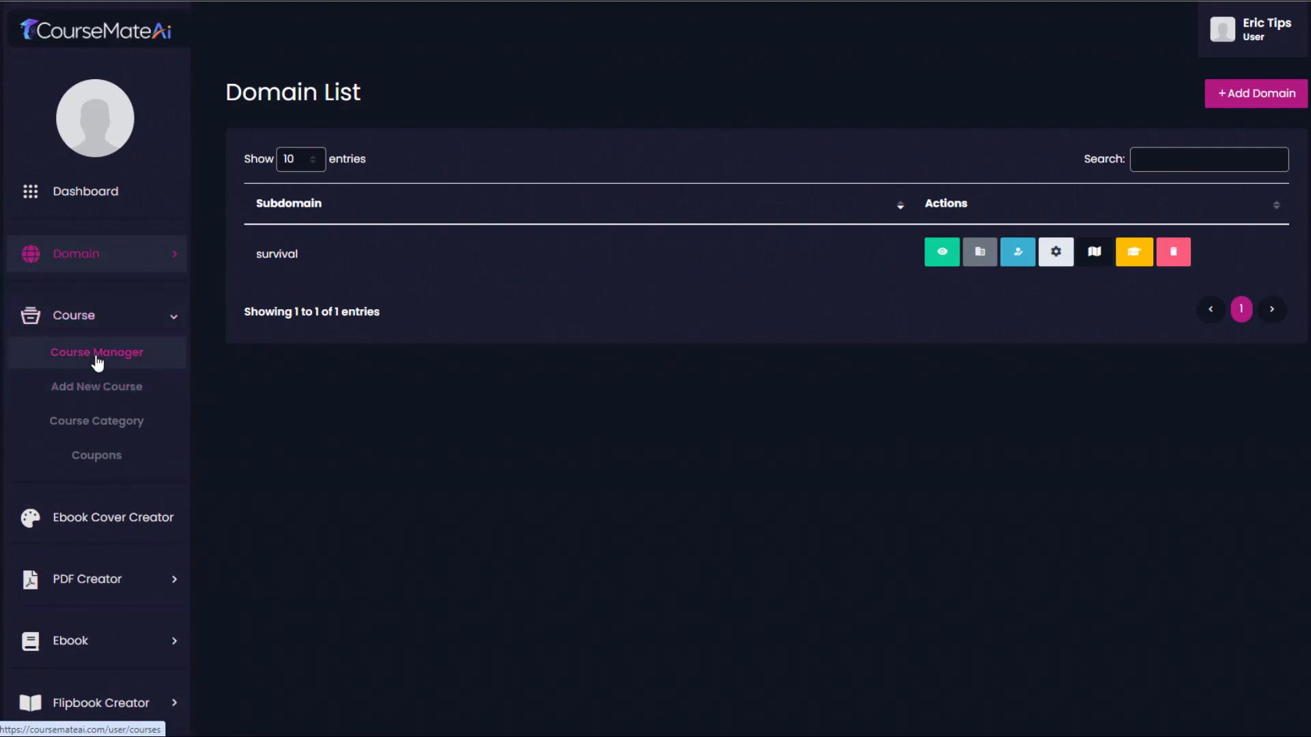
pyautogui.click(460, 563)
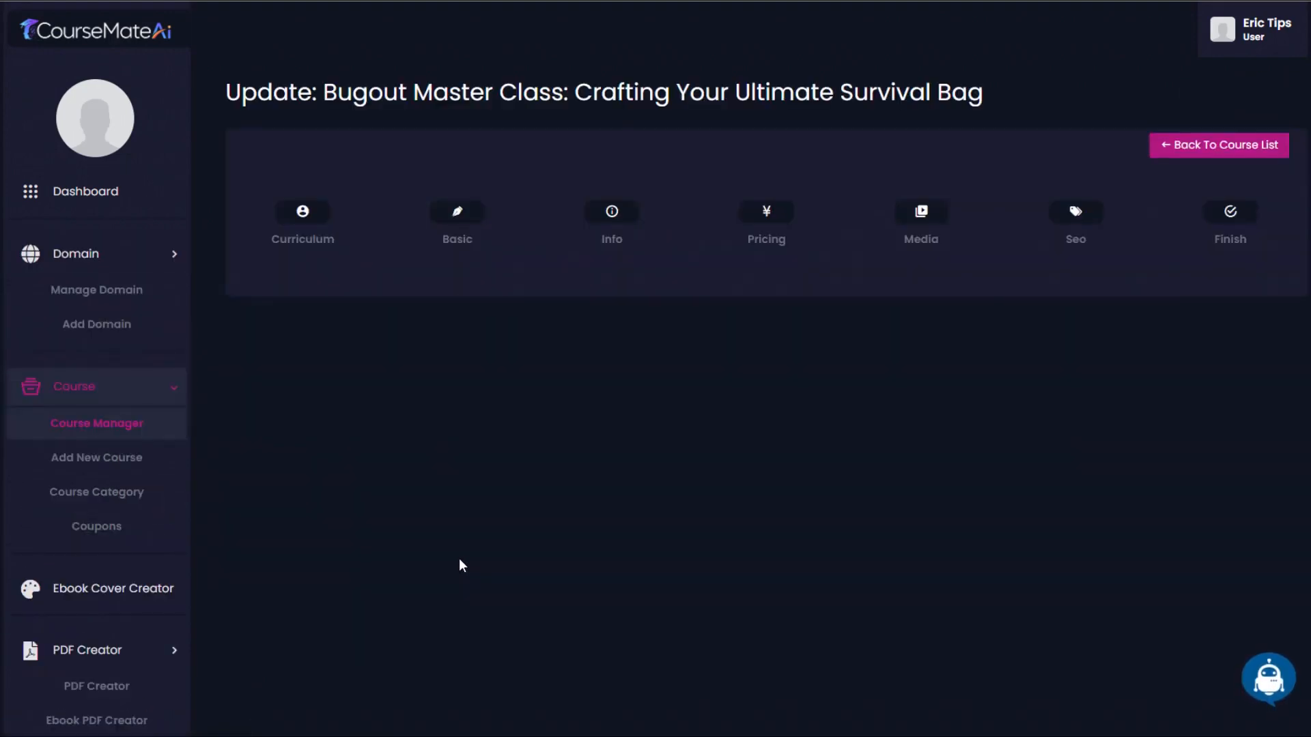
pyautogui.click(908, 214)
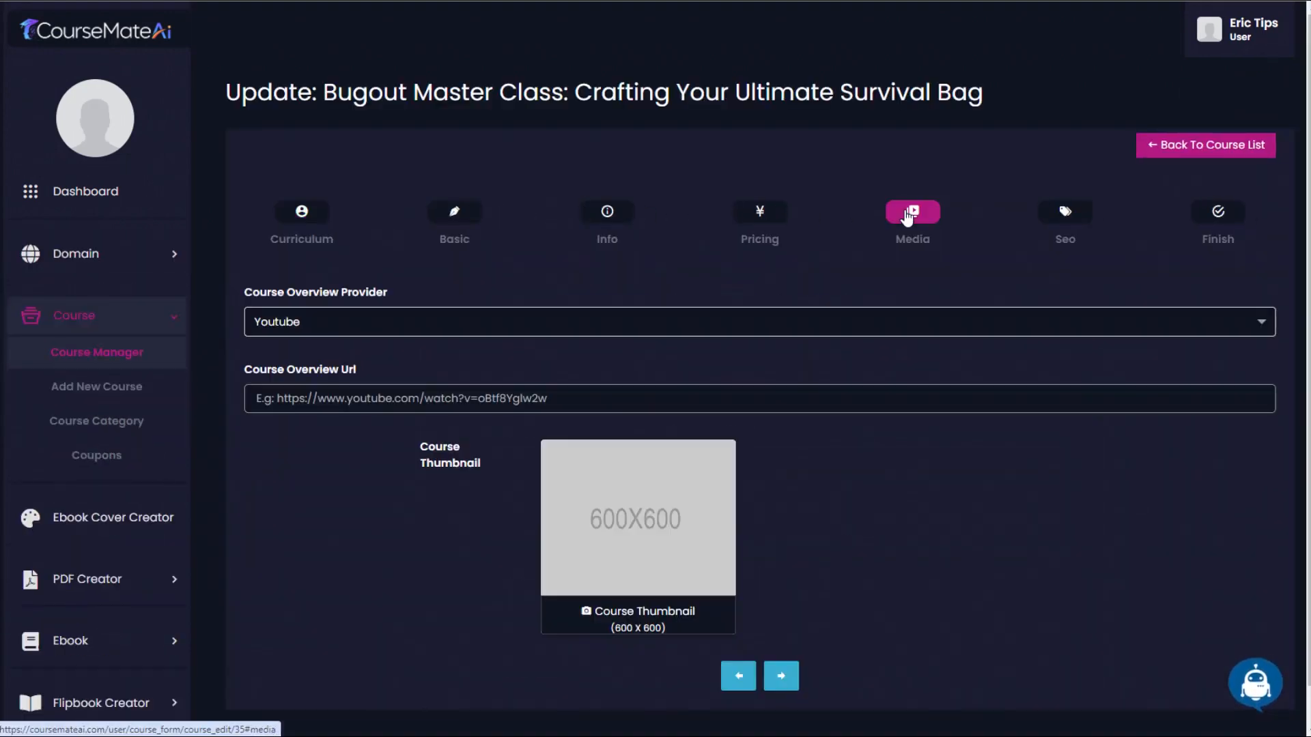
pyautogui.scroll(-1, 837, 357)
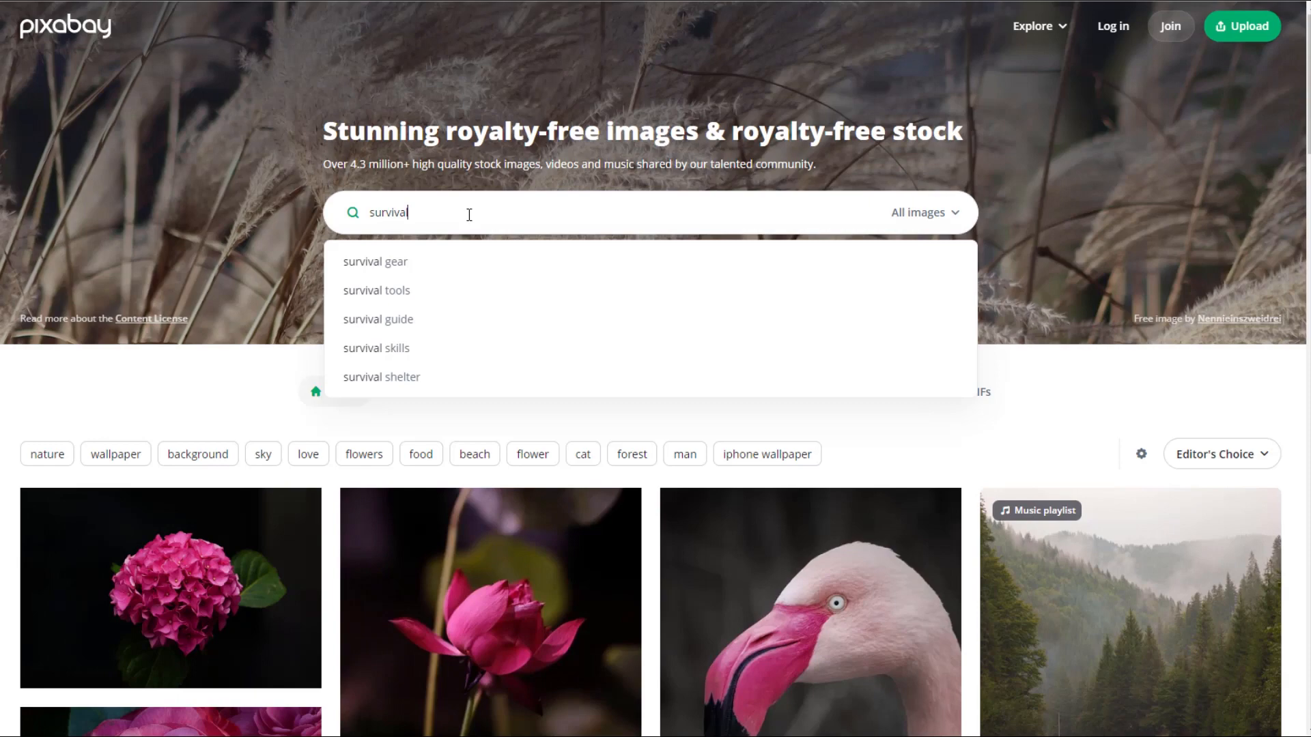
# - Search Pixabay for "survival" and save the forest tarp and backpack picture as outdoor-3681924_1280.jpg
pyautogui.press('Return')
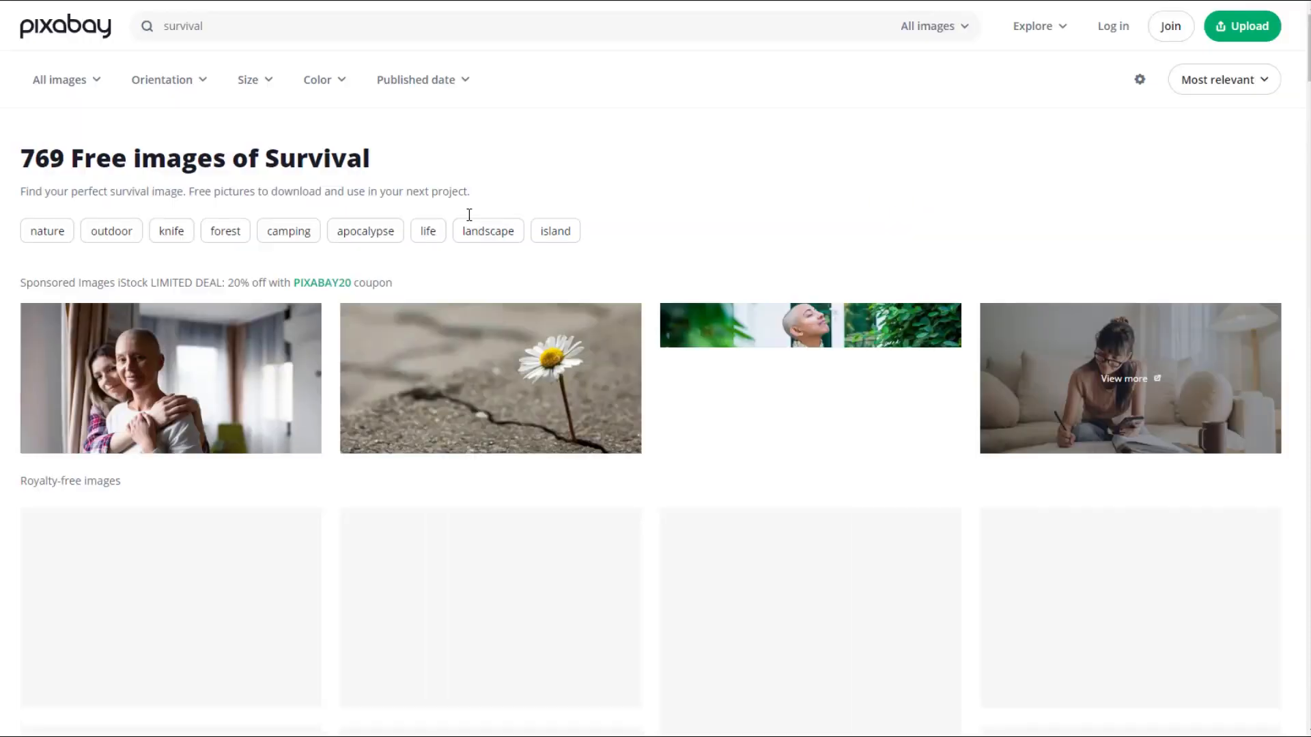
pyautogui.scroll(-10, 814, 272)
pyautogui.click(813, 265)
pyautogui.scroll(-1, 435, 200)
pyautogui.rightClick(436, 200)
pyautogui.click(470, 251)
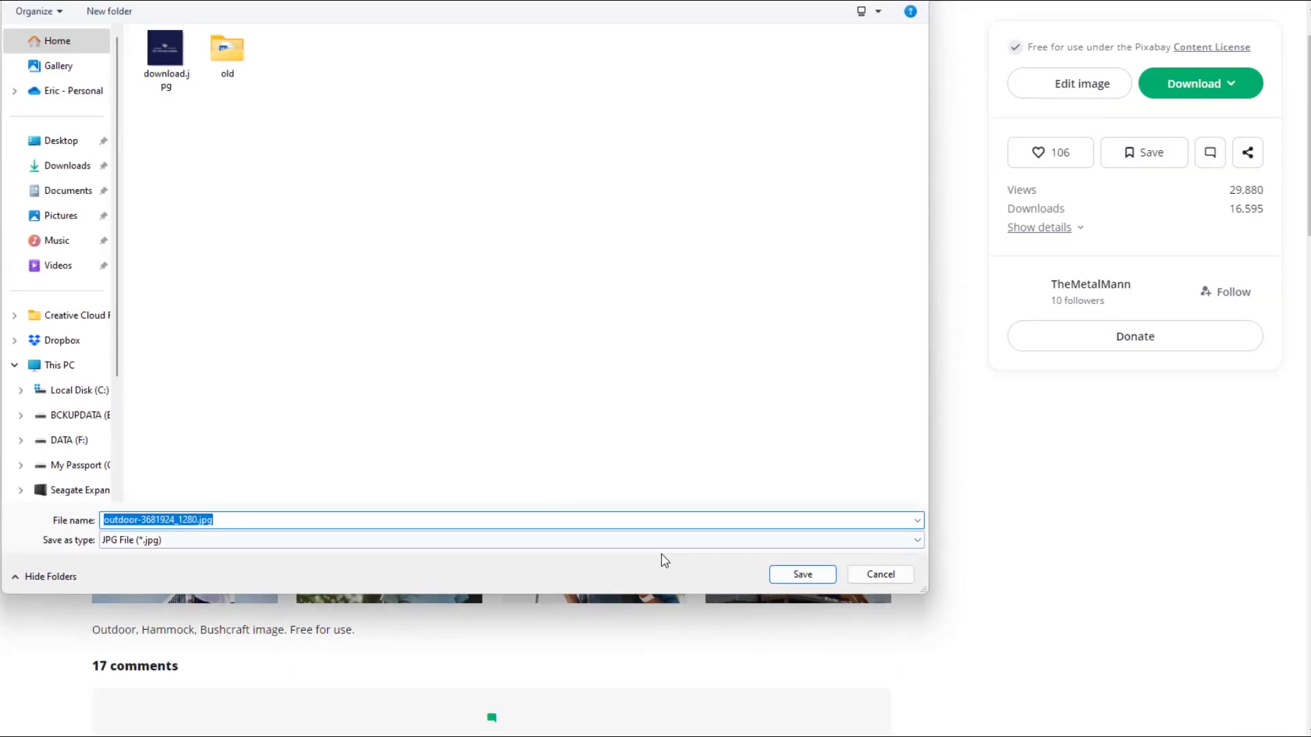
pyautogui.click(802, 574)
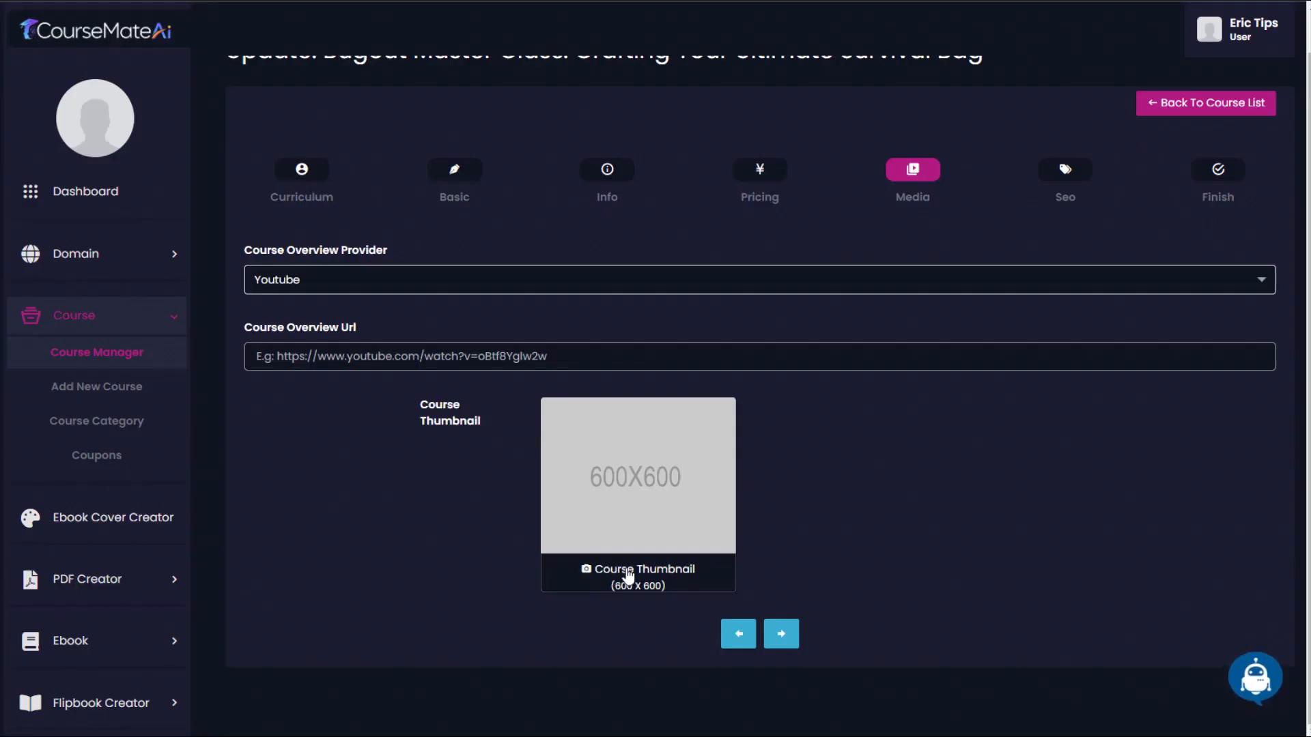
# - Set outdoor-3681924_1280.jpg as the course thumbnail in CourseMateAi and submit the course update
pyautogui.click(626, 572)
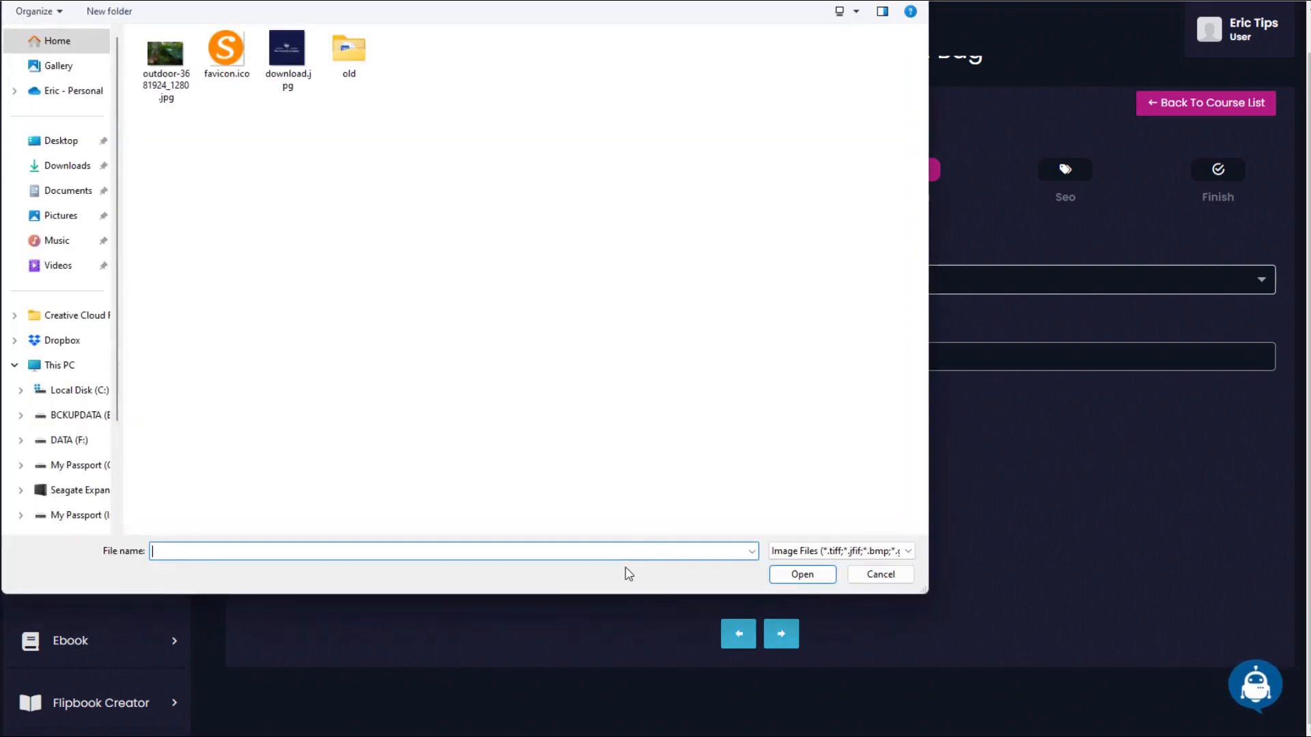
pyautogui.doubleClick(167, 61)
pyautogui.scroll(1, 942, 463)
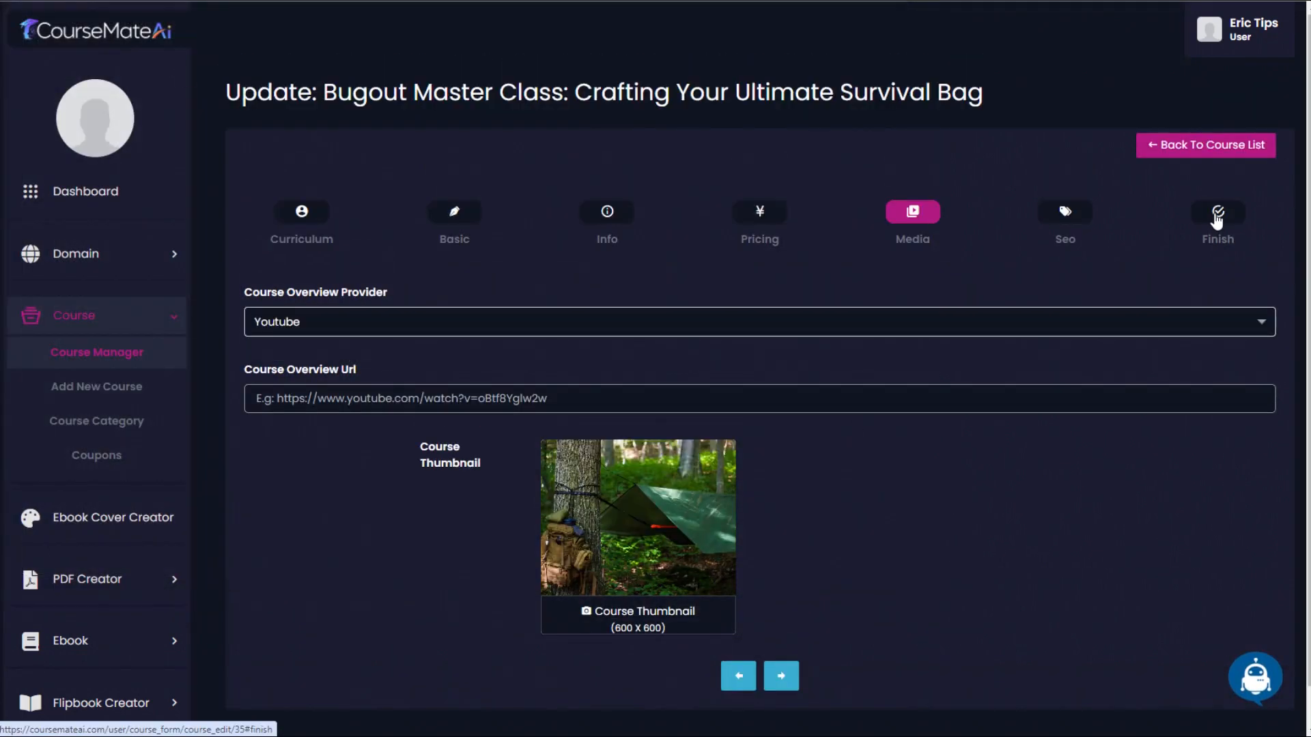
pyautogui.click(1217, 215)
pyautogui.click(774, 423)
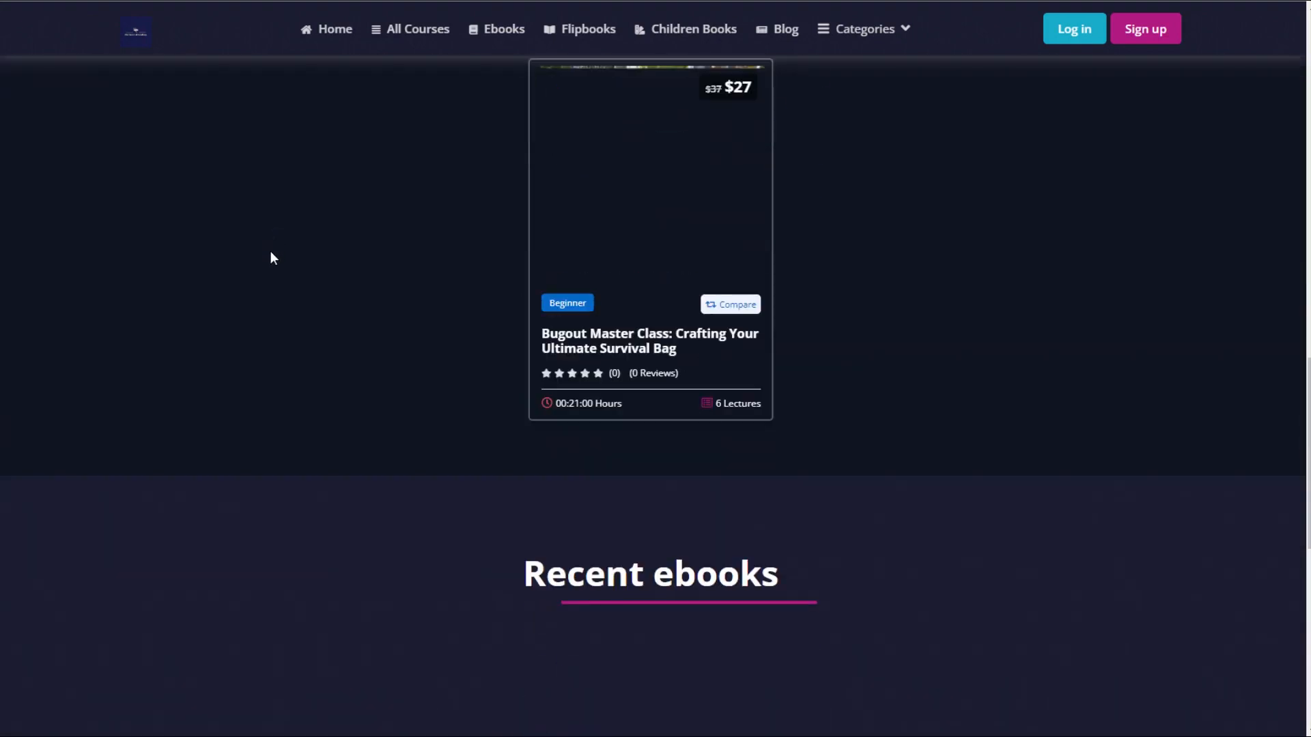
# - Check the course's thumbnail under Recent courses on the survival site and open the course page
pyautogui.scroll(2, 263, 251)
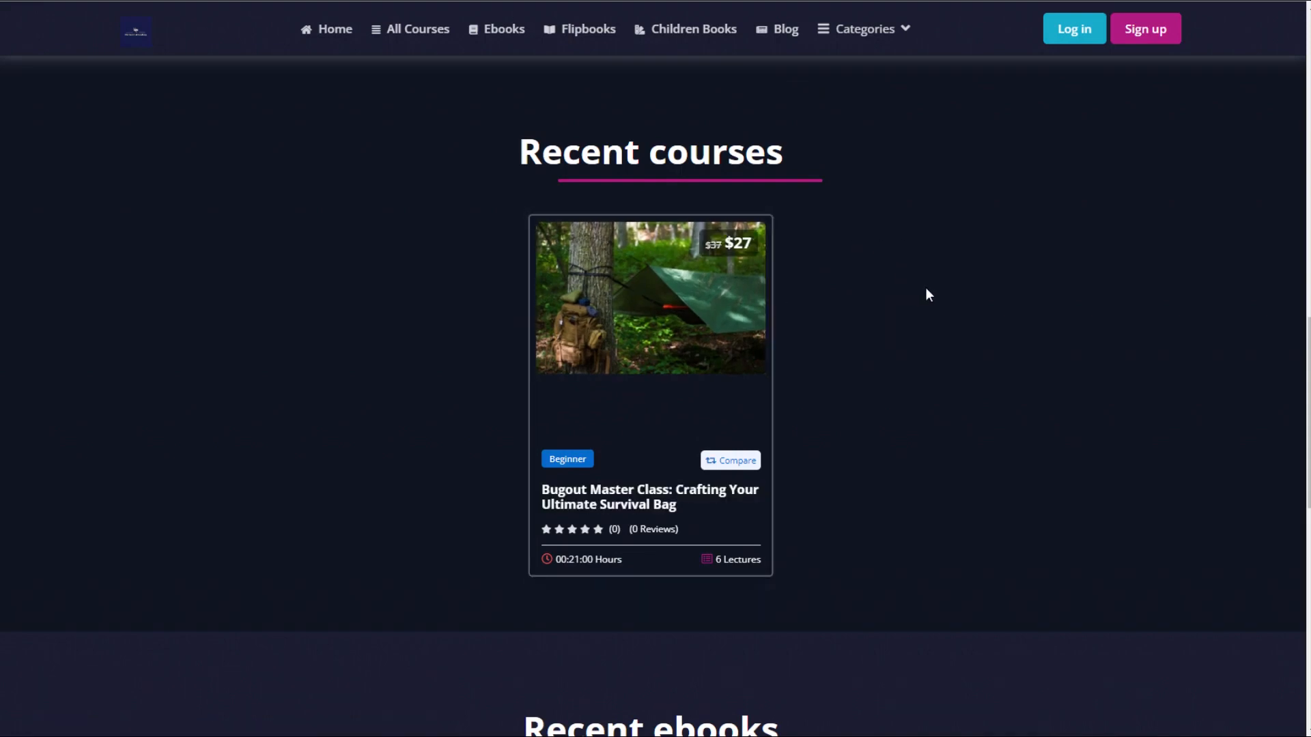
pyautogui.click(635, 495)
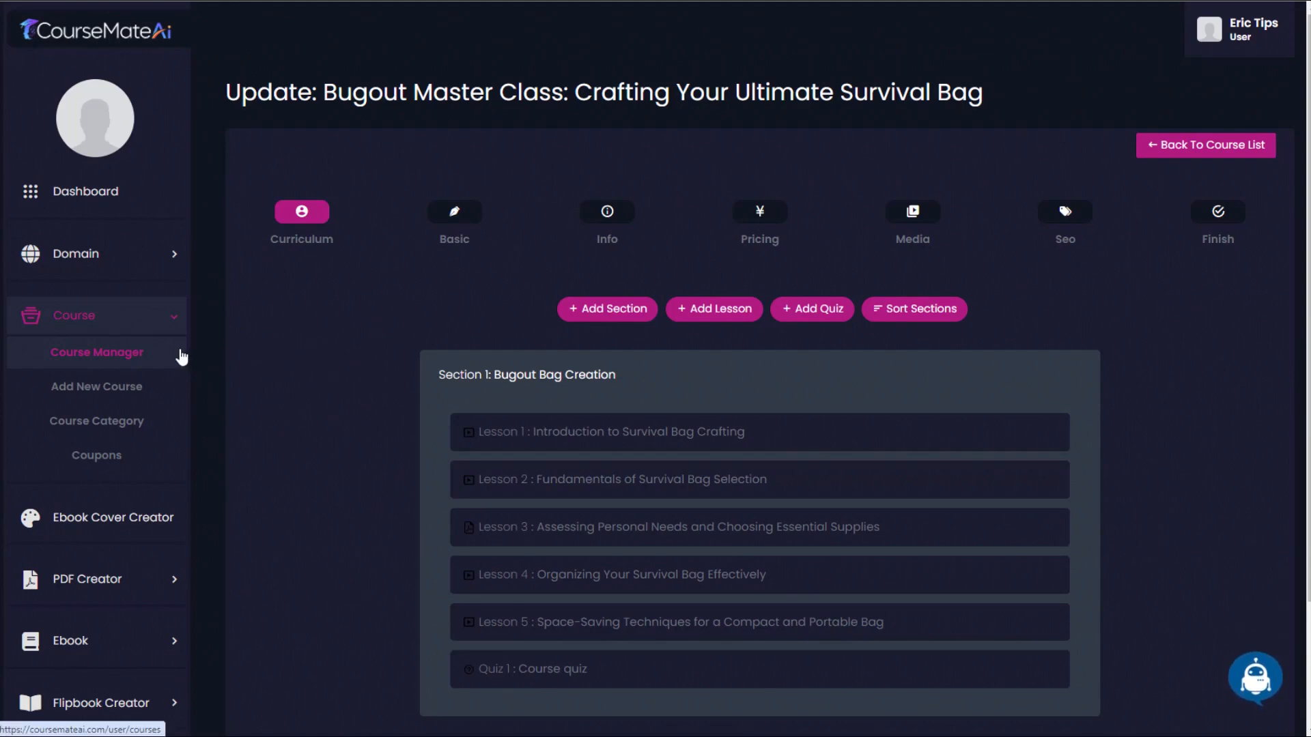
# - Show the course's Basic details and add blank lines after the second paragraph of the Description
pyautogui.scroll(-5, 167, 416)
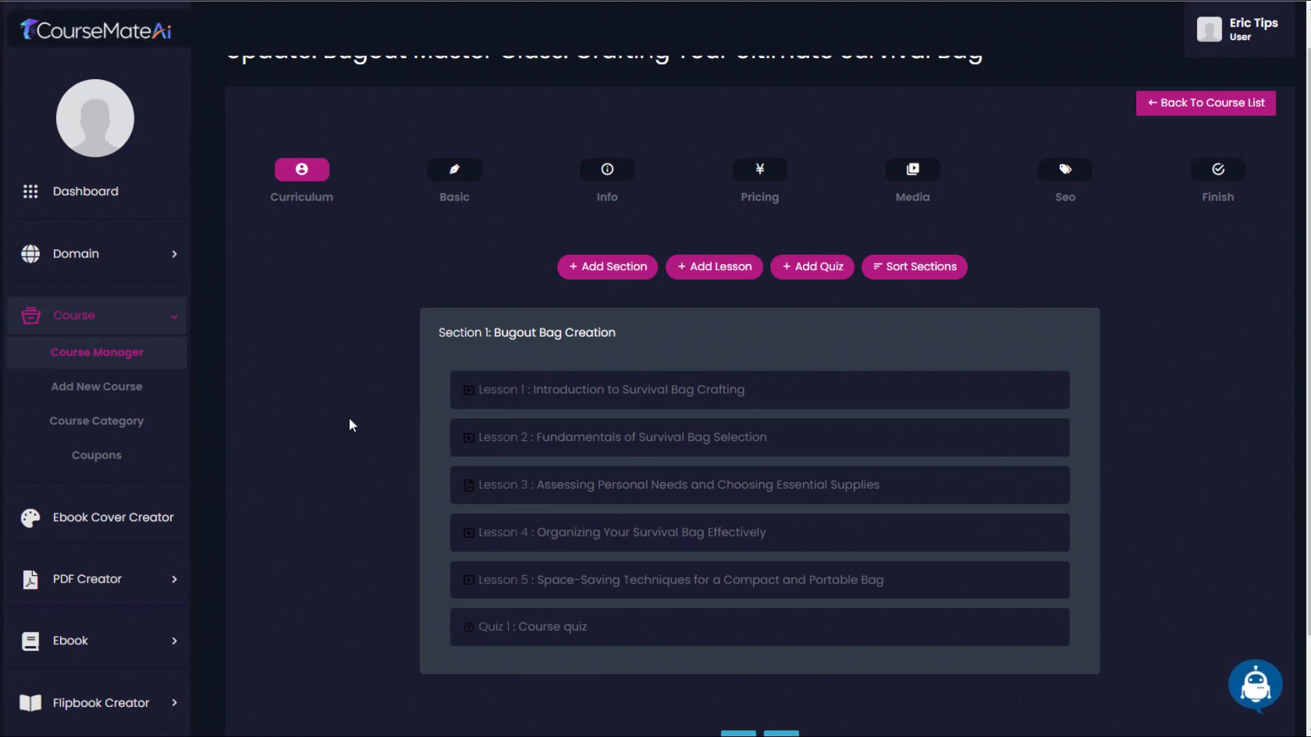
pyautogui.moveTo(1307, 68)
pyautogui.mouseDown()
pyautogui.moveTo(1305, 34)
pyautogui.moveTo(1305, 136)
pyautogui.moveTo(1305, 56)
pyautogui.mouseUp()
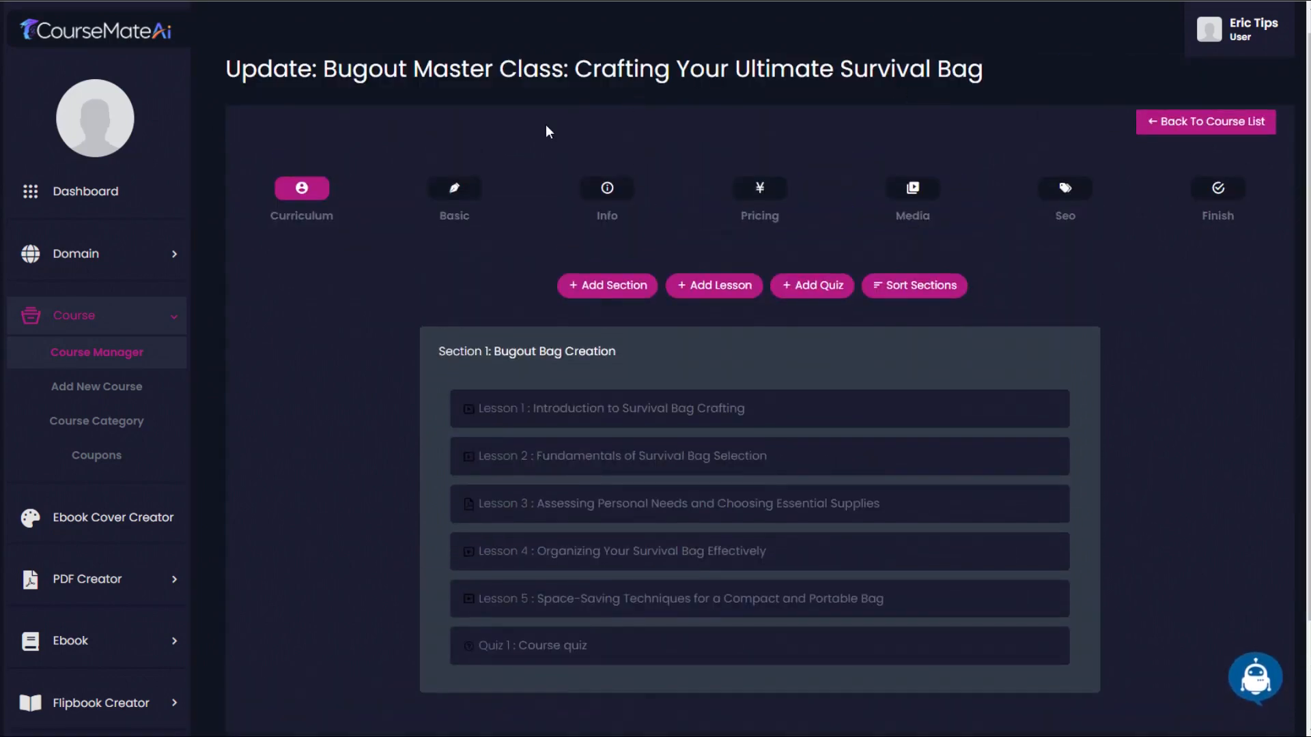
pyautogui.click(464, 192)
pyautogui.scroll(-5, 583, 245)
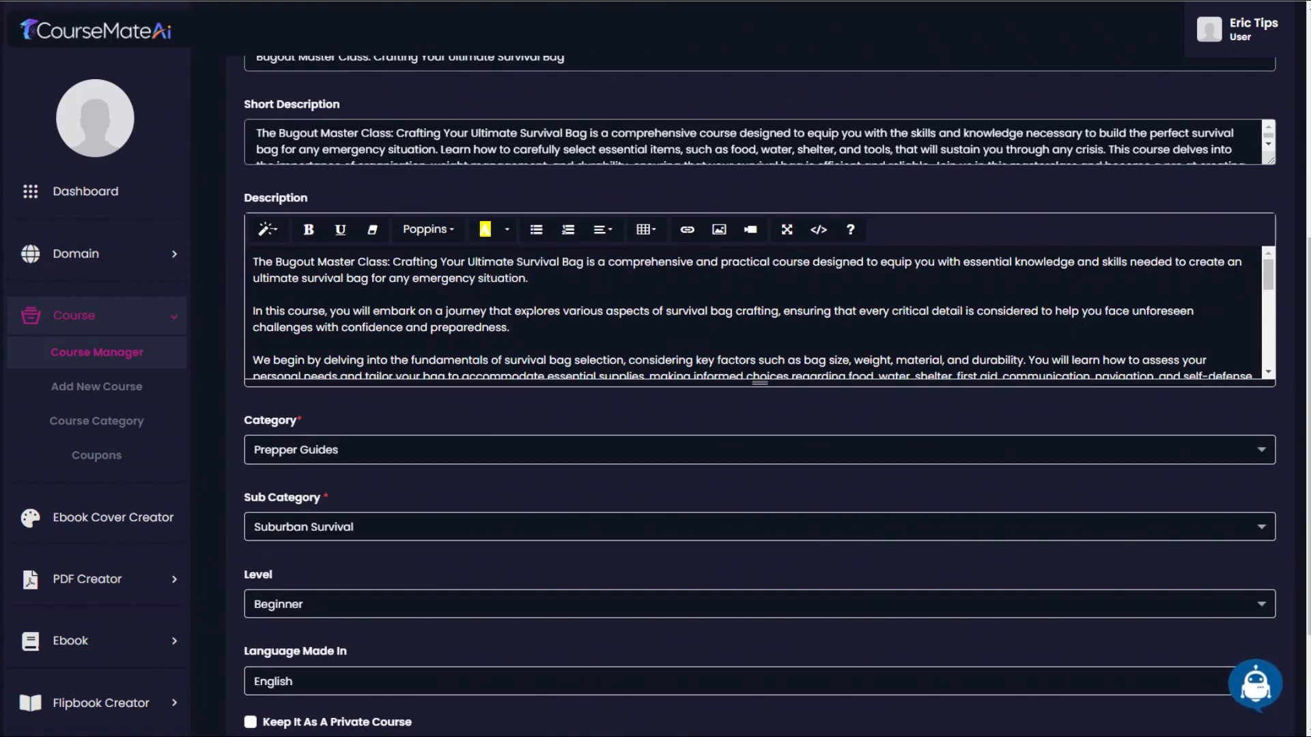
pyautogui.press('Return')
pyautogui.press('Return')
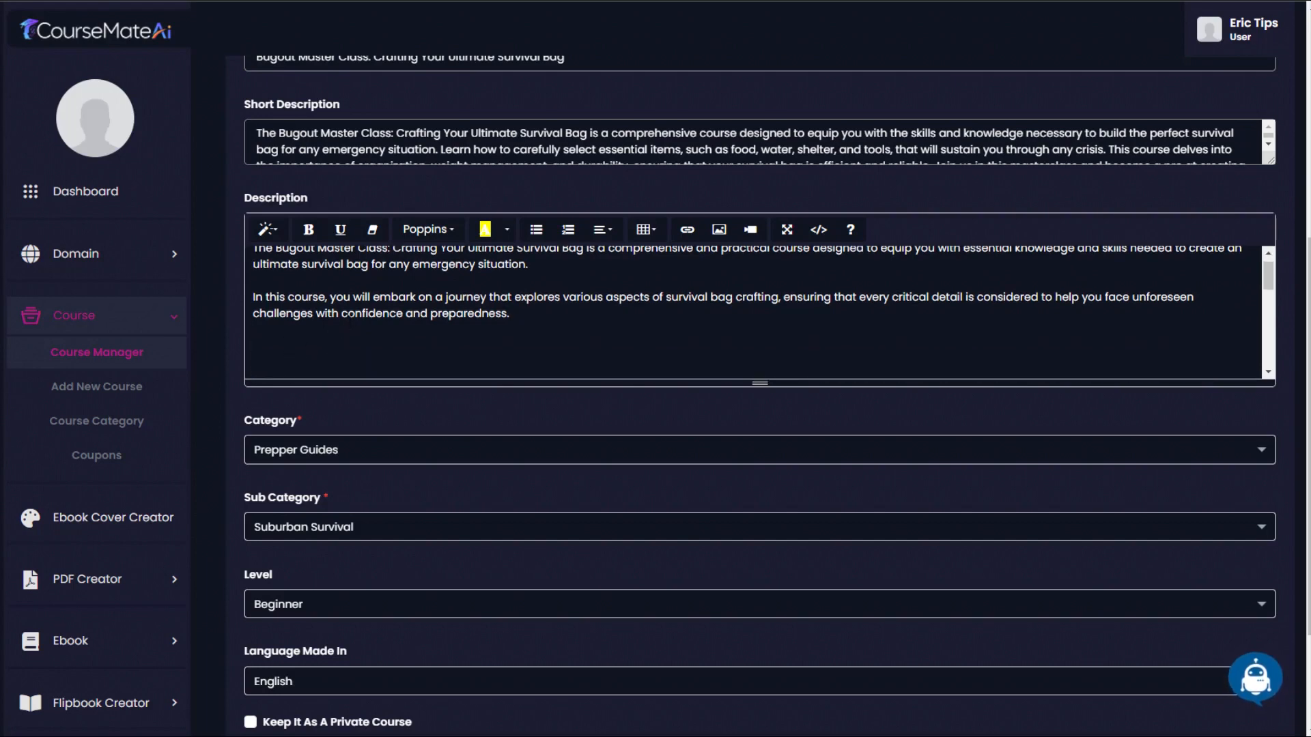
# - Insert the Pixabay picture of the man building a campfire, survival-4135823_1280.jpg, into the Description by its image address
pyautogui.click(719, 232)
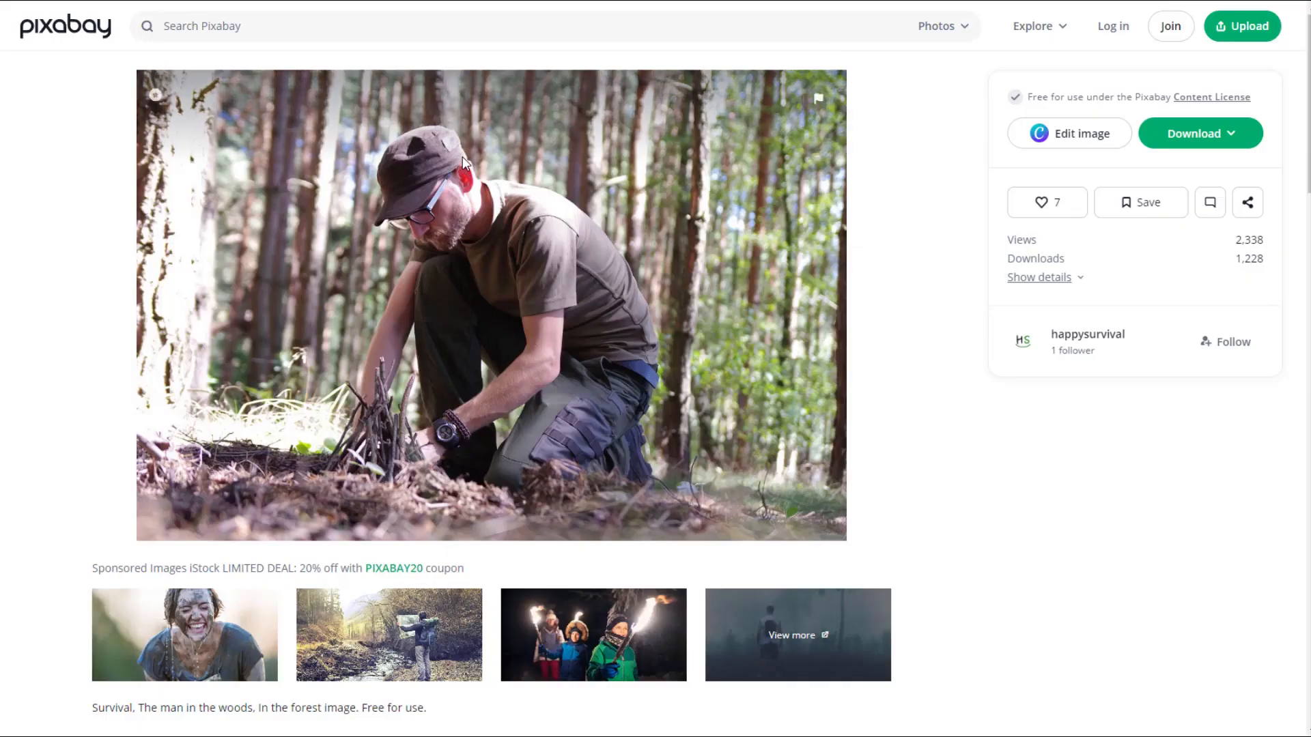
pyautogui.rightClick(548, 274)
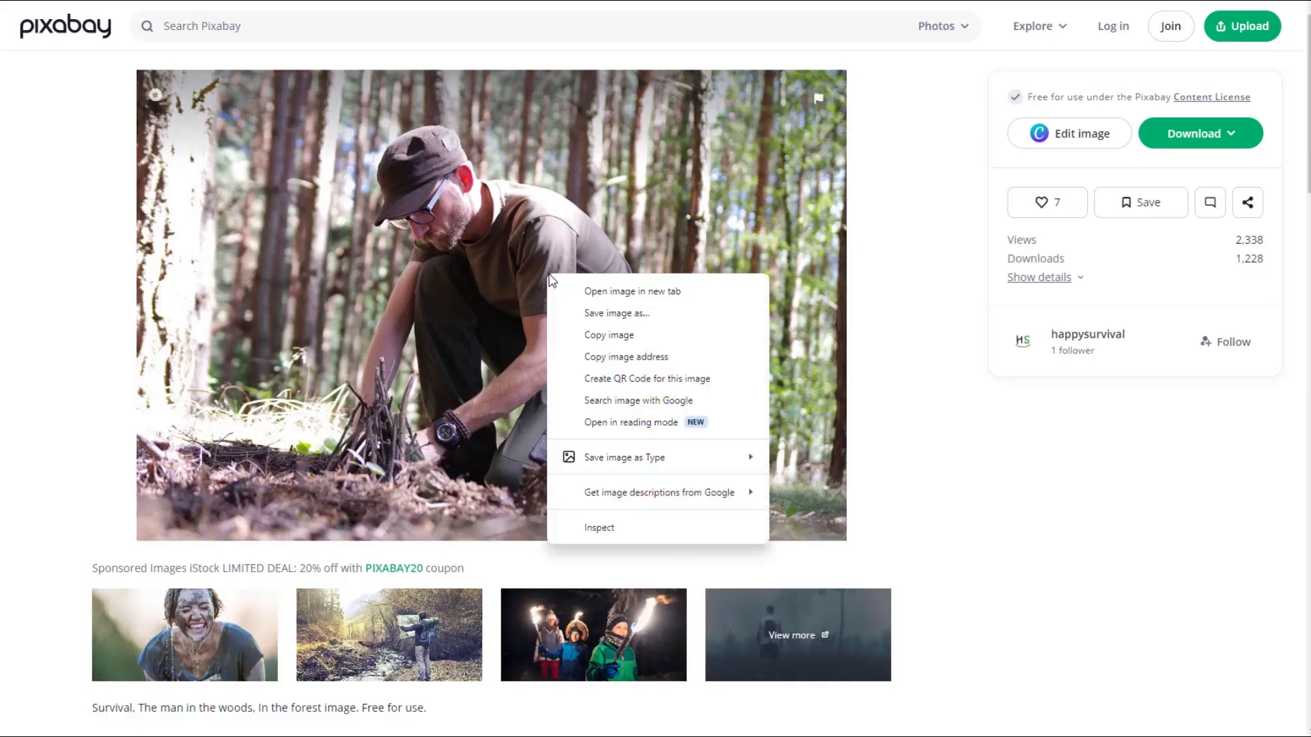
pyautogui.click(614, 356)
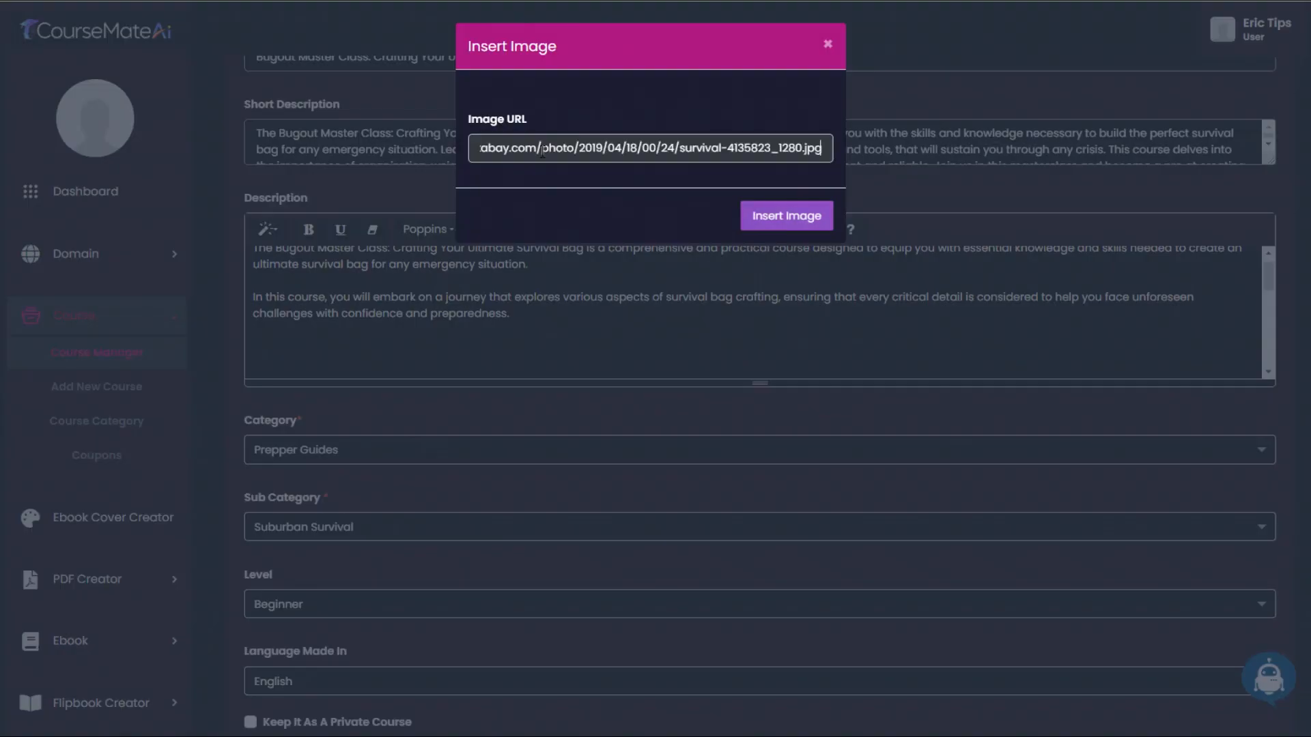
pyautogui.click(770, 219)
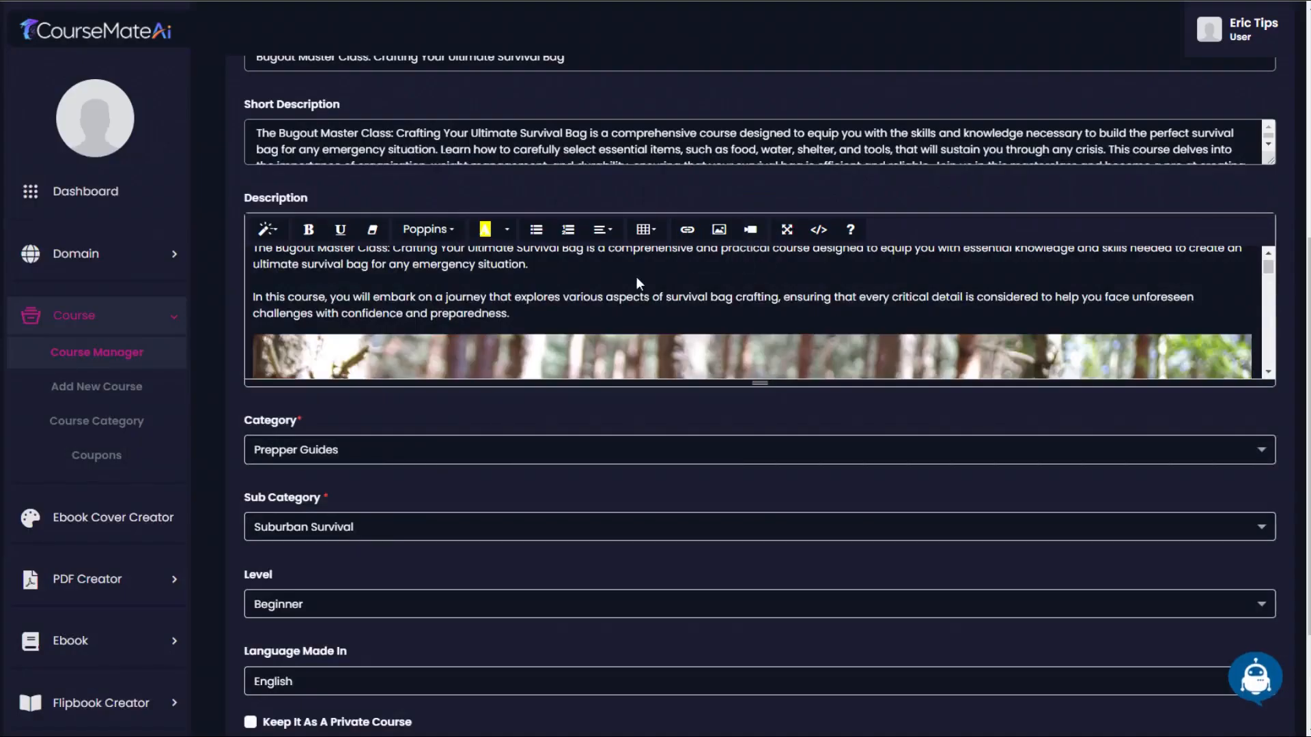
pyautogui.scroll(-11, 608, 288)
pyautogui.scroll(6, 519, 179)
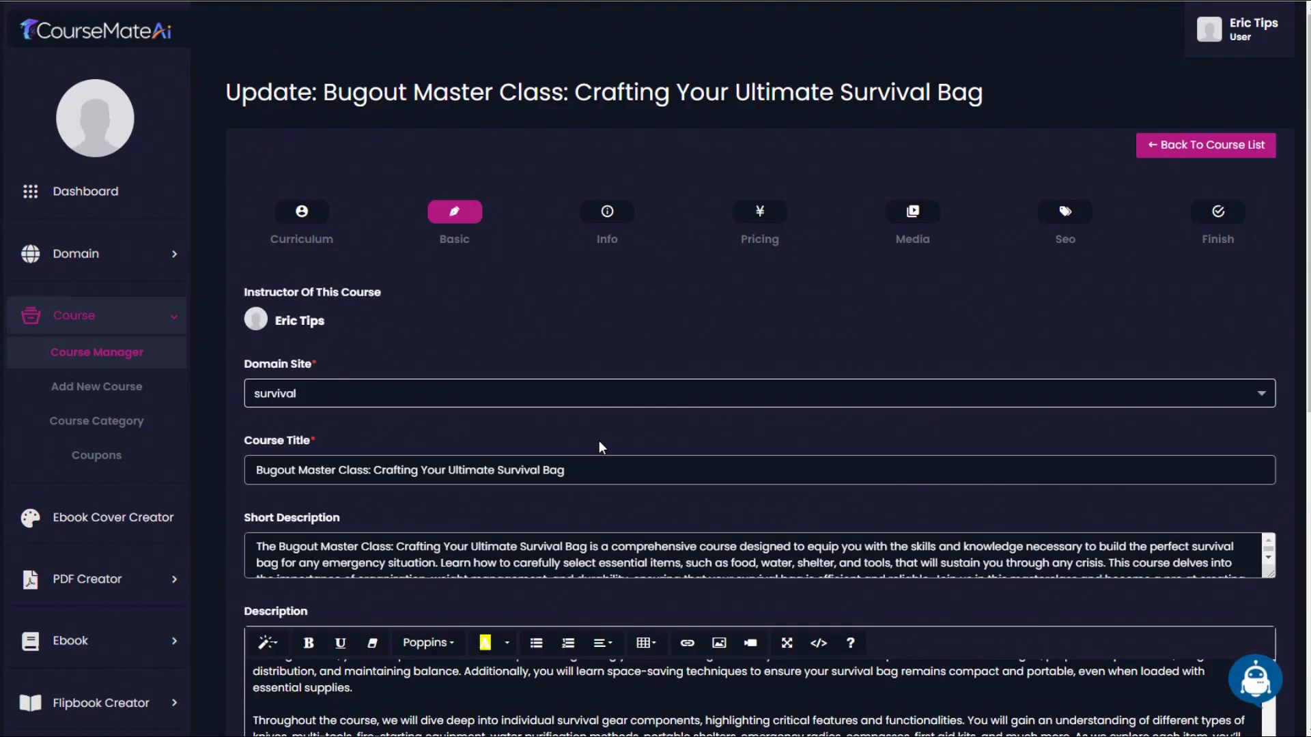
# - Show the course's Media settings and copy the link of the popular "FIRST ICE!" trout ice fishing video on YouTube
pyautogui.click(910, 213)
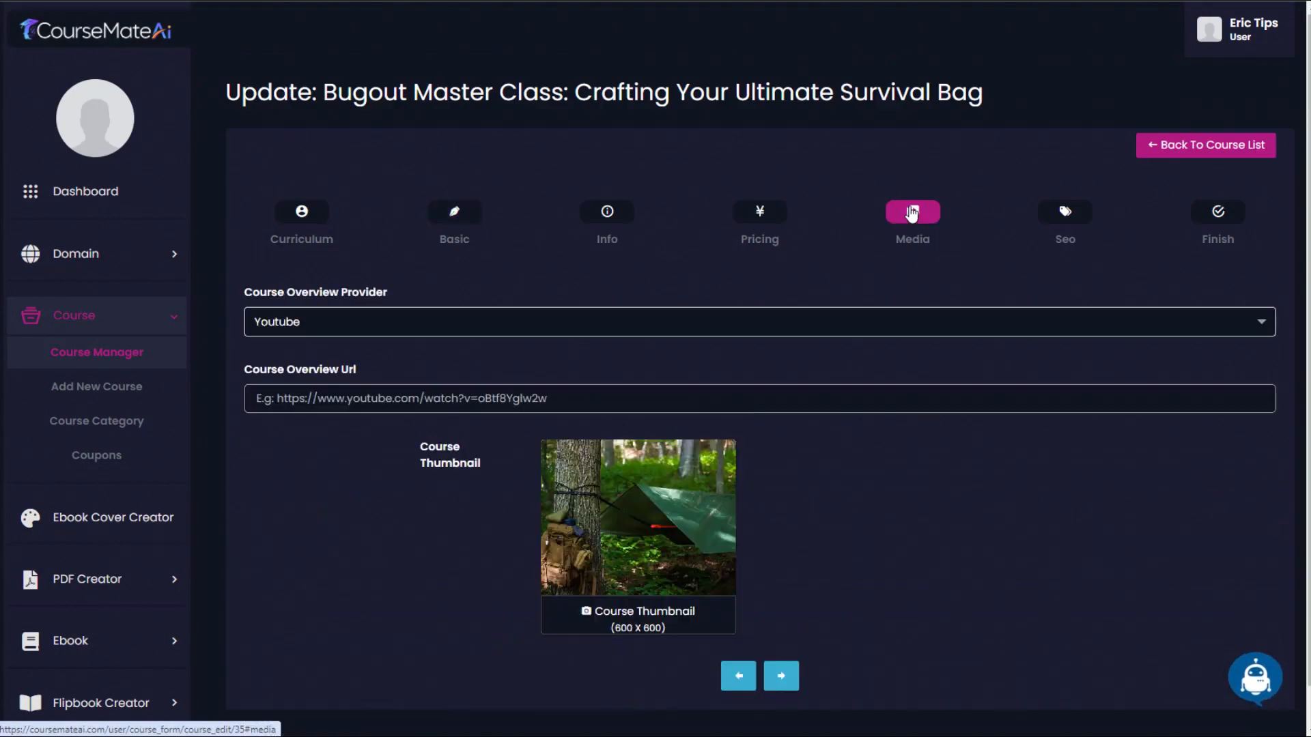
pyautogui.scroll(-1, 546, 259)
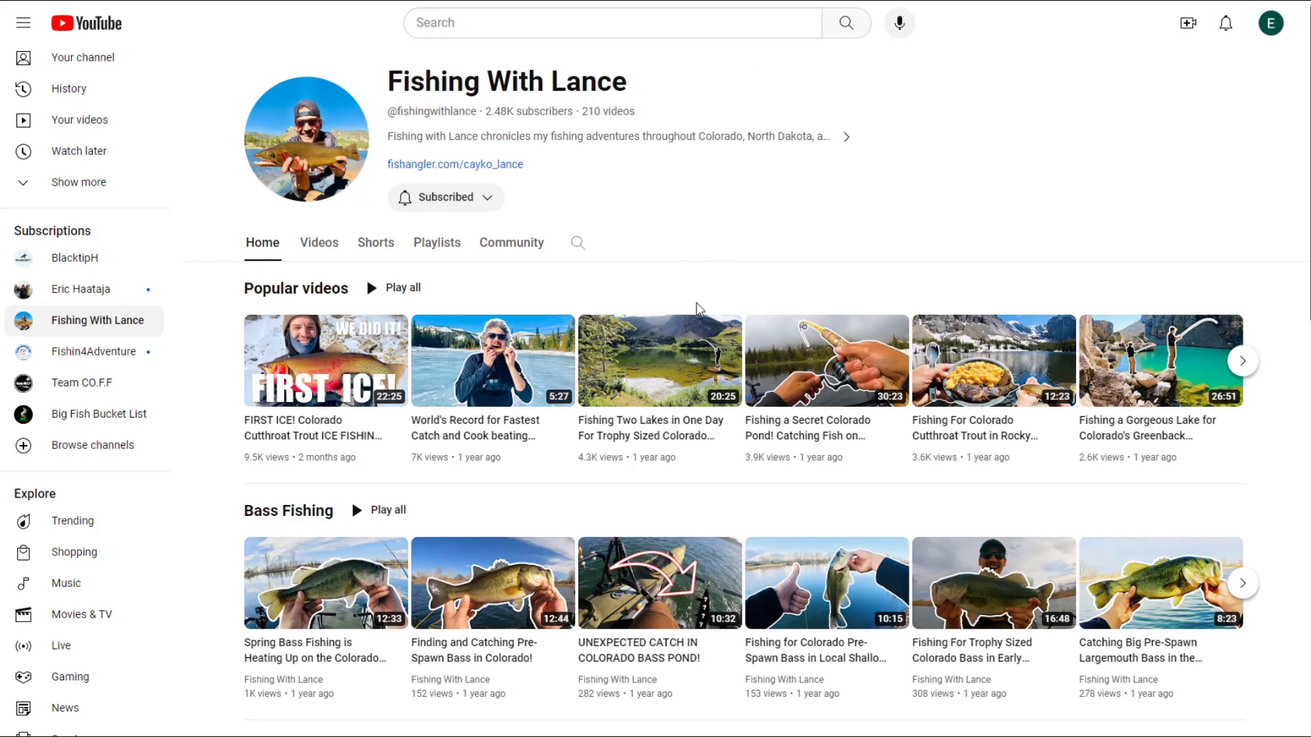
pyautogui.rightClick(296, 425)
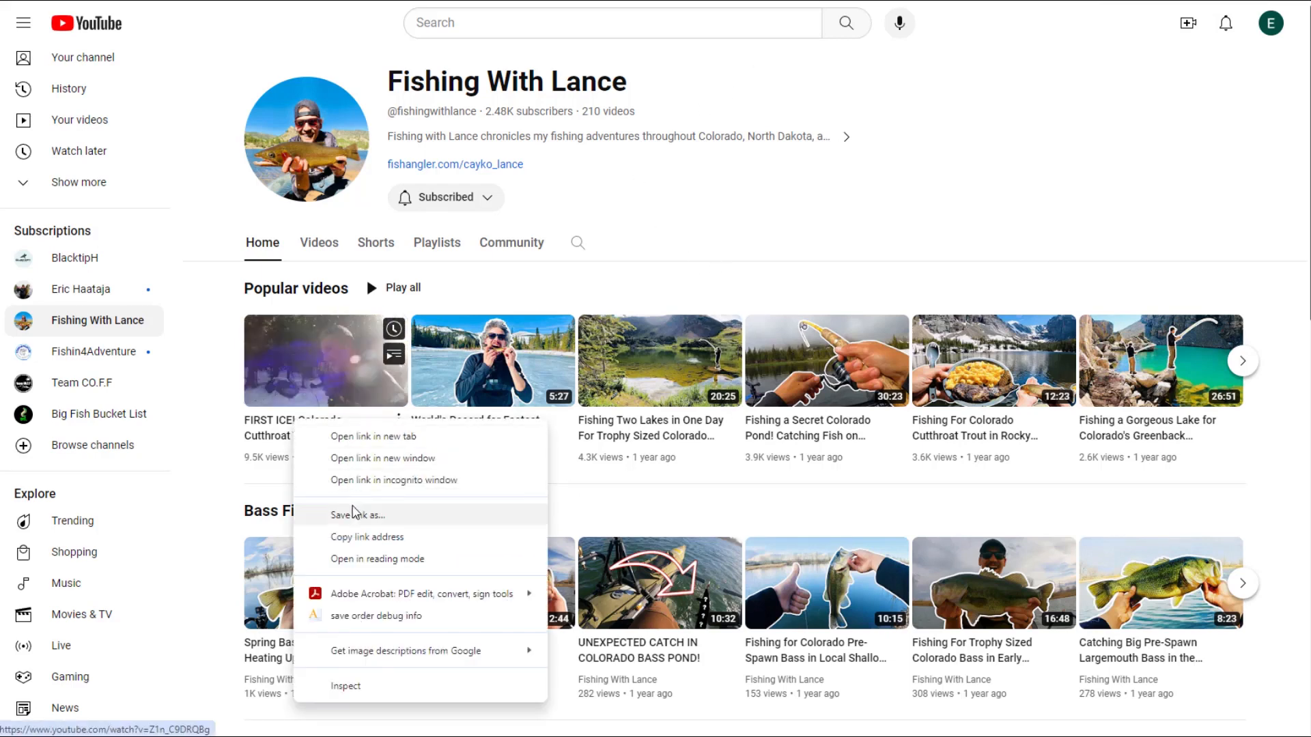
pyautogui.click(355, 537)
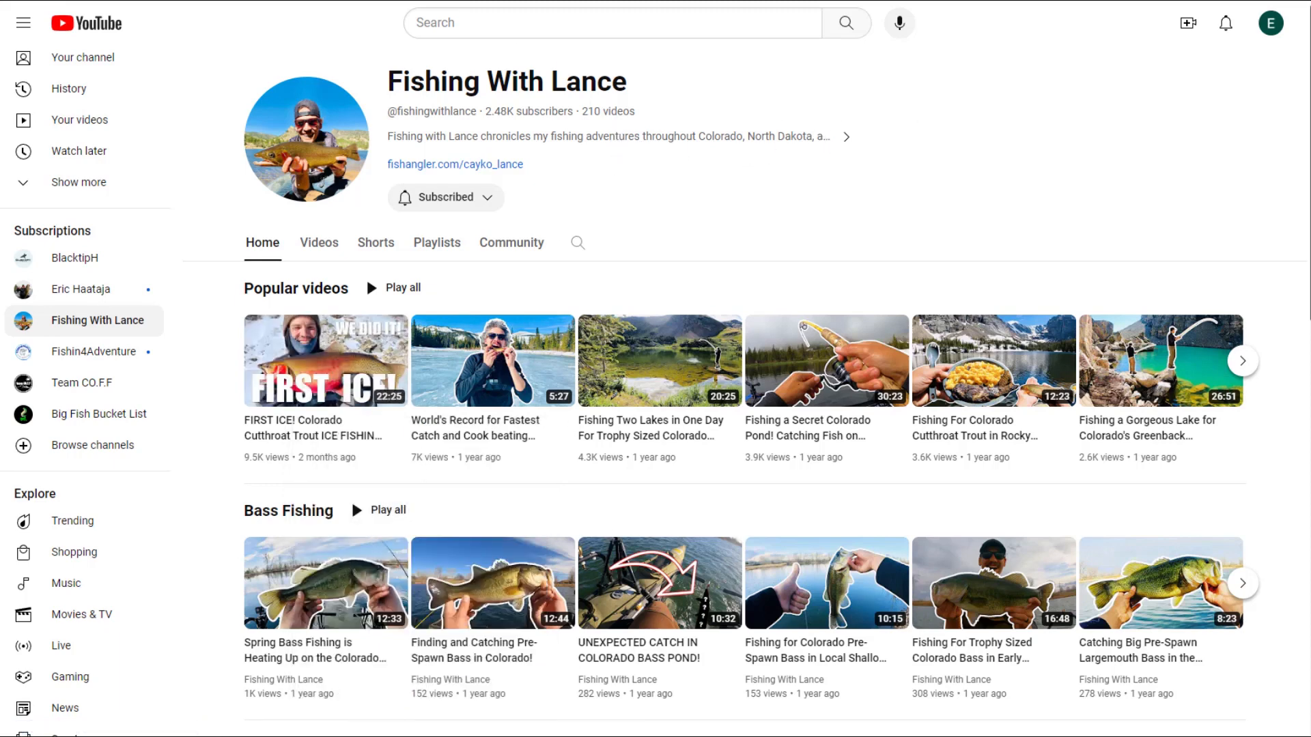
# - Return to CourseMateAi, set the Course Overview Url to the copied YouTube video link and submit the course update
pyautogui.hotkey('ctrl', 'Tab')
pyautogui.click(712, 361)
pyautogui.hotkey('ctrl', 'v')
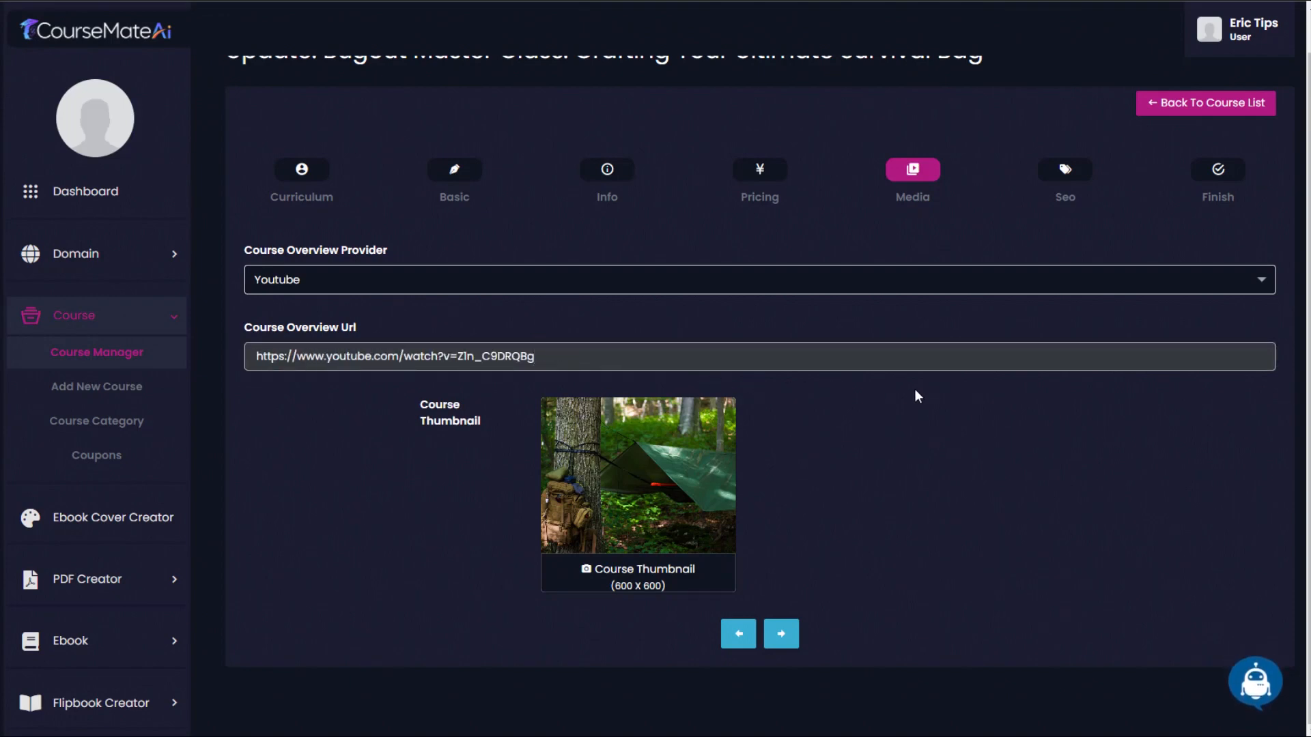
pyautogui.click(1218, 171)
pyautogui.click(774, 426)
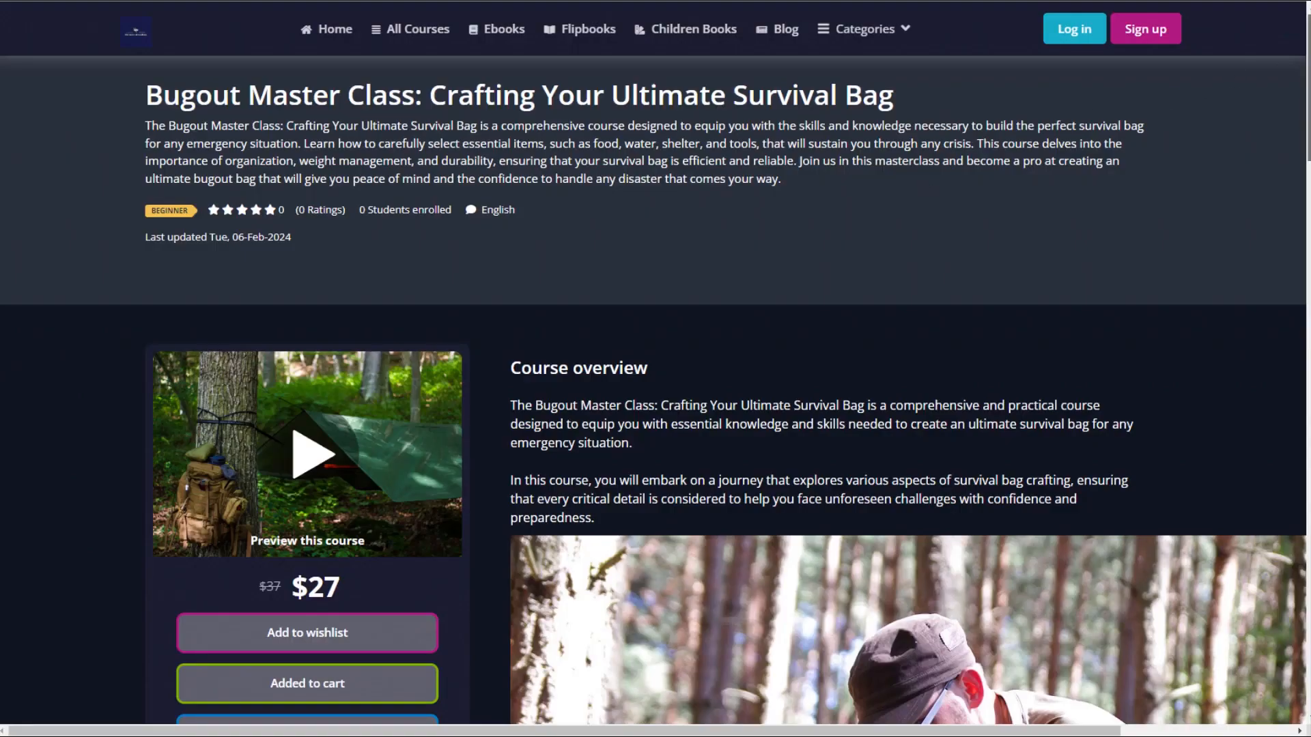
# - Review the updated course page on the survival site, including its description picture, and open the course preview video
pyautogui.scroll(-8, 976, 300)
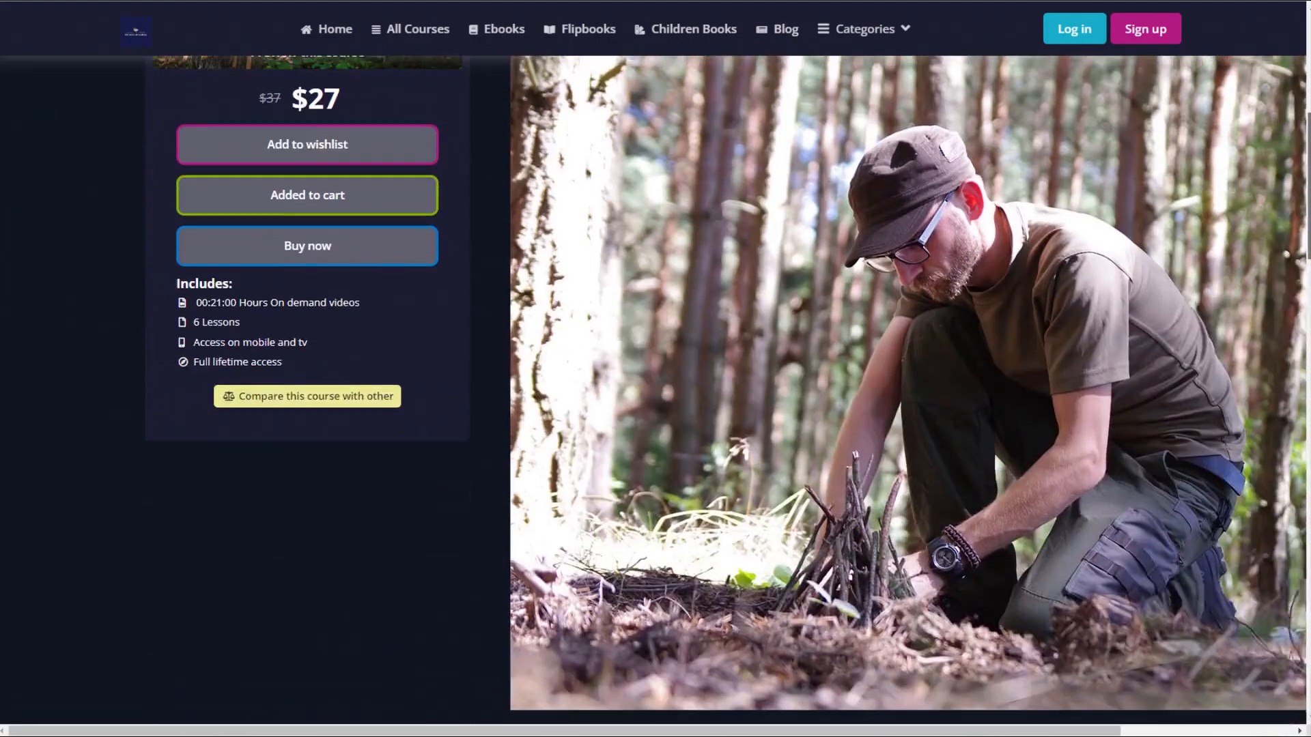
pyautogui.scroll(-10, 993, 380)
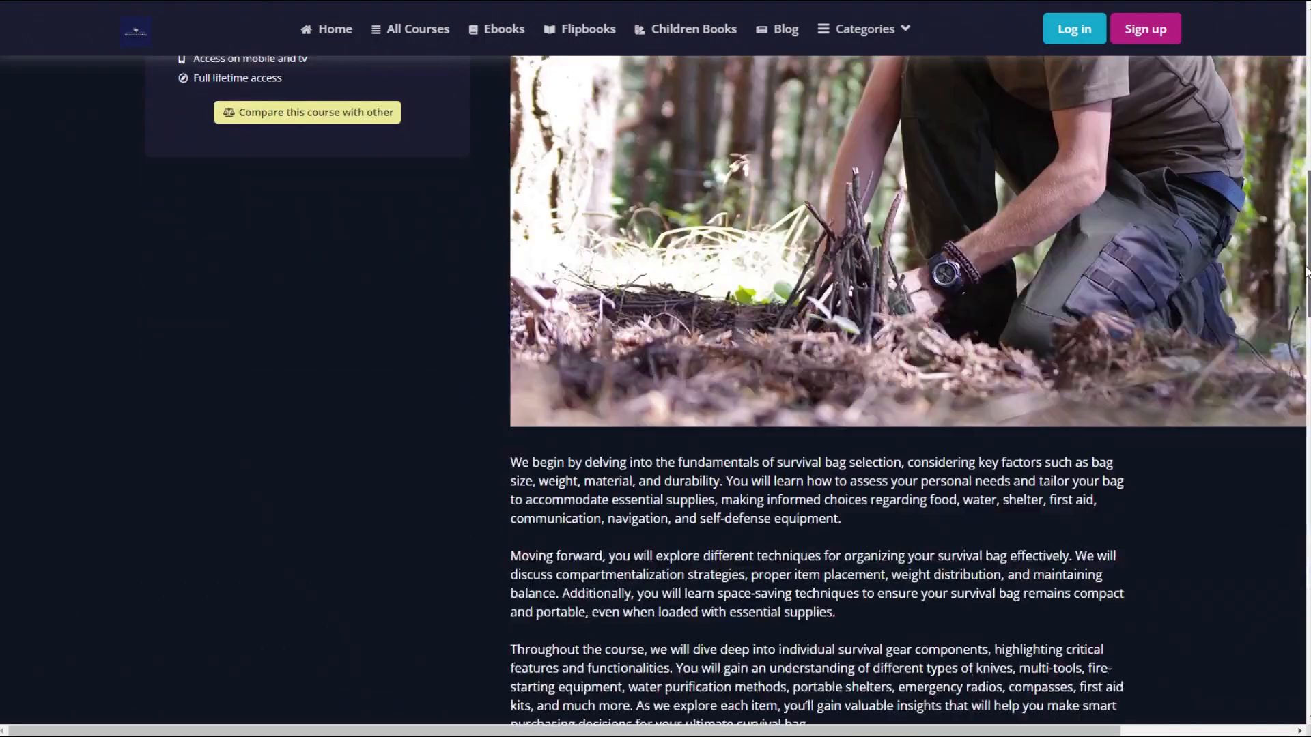
pyautogui.scroll(-16, 1290, 365)
pyautogui.scroll(20, 1290, 577)
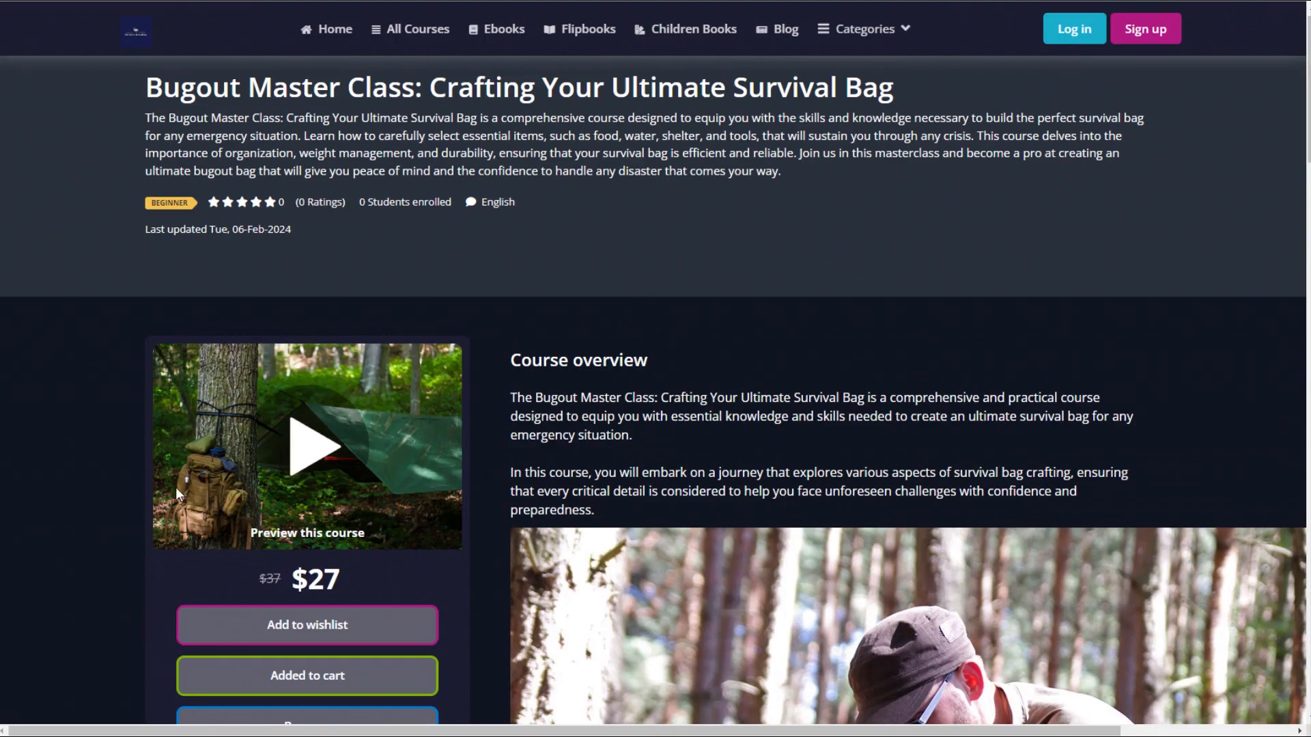
pyautogui.click(318, 456)
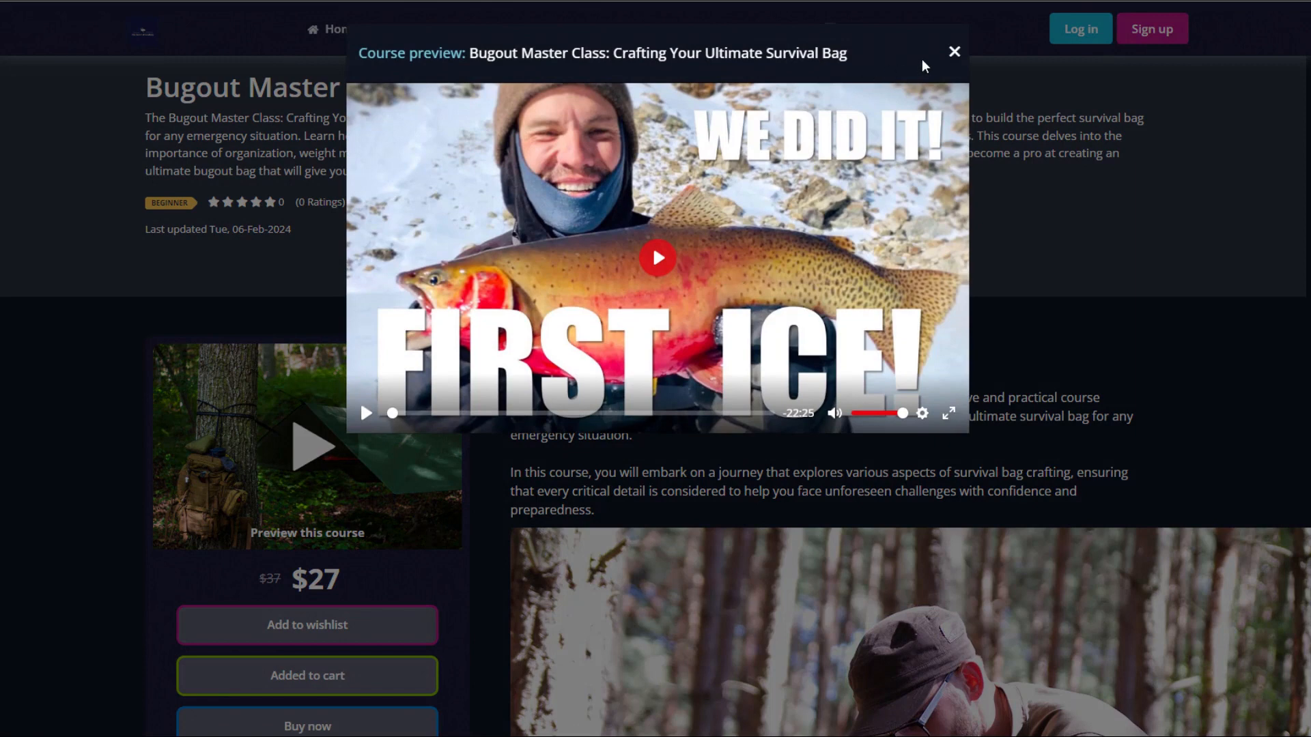
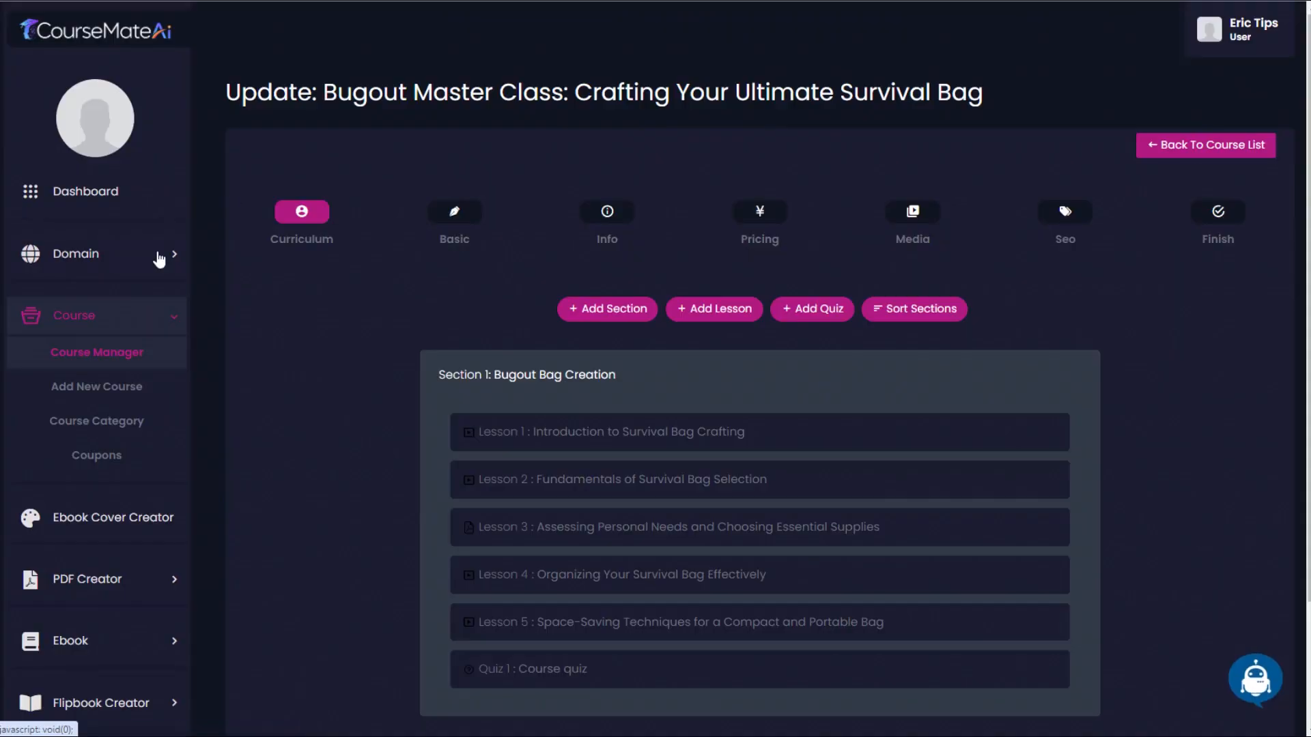
# - Return to CourseMateAi, open the website settings of the survival domain and look through the available fields
pyautogui.click(162, 256)
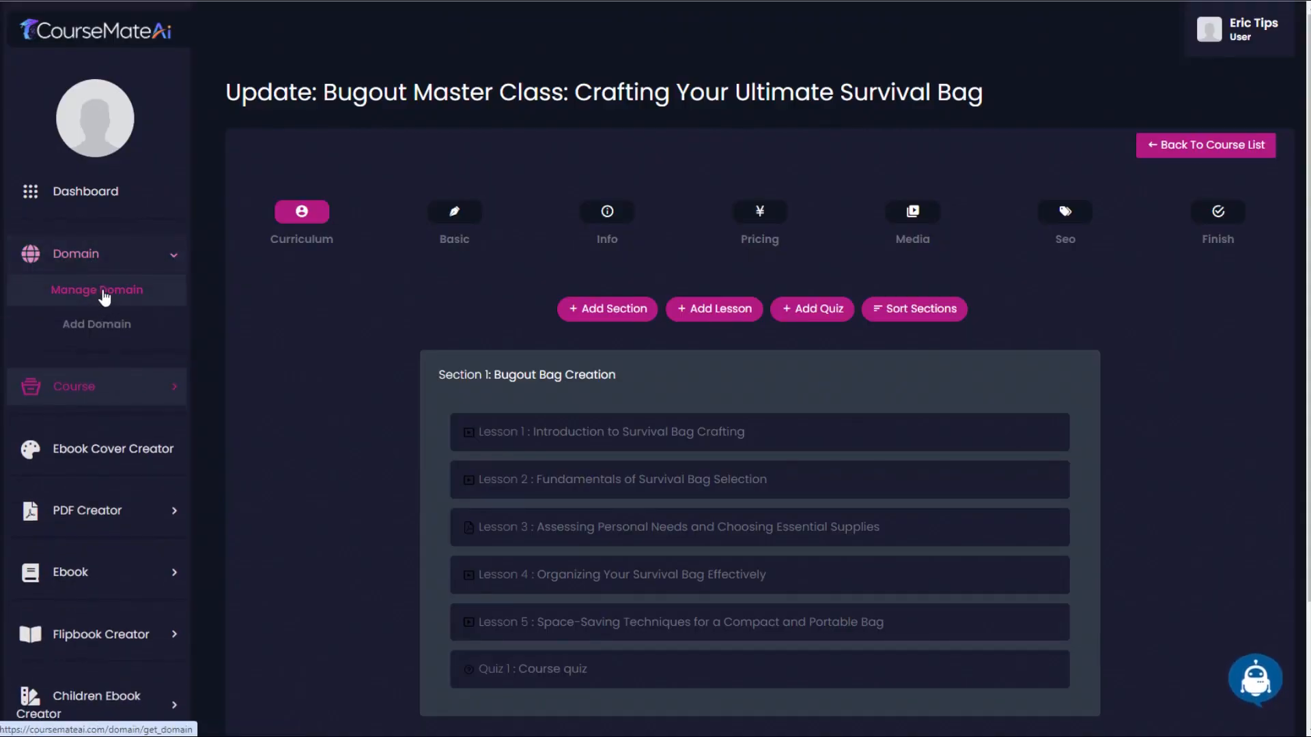
pyautogui.click(103, 292)
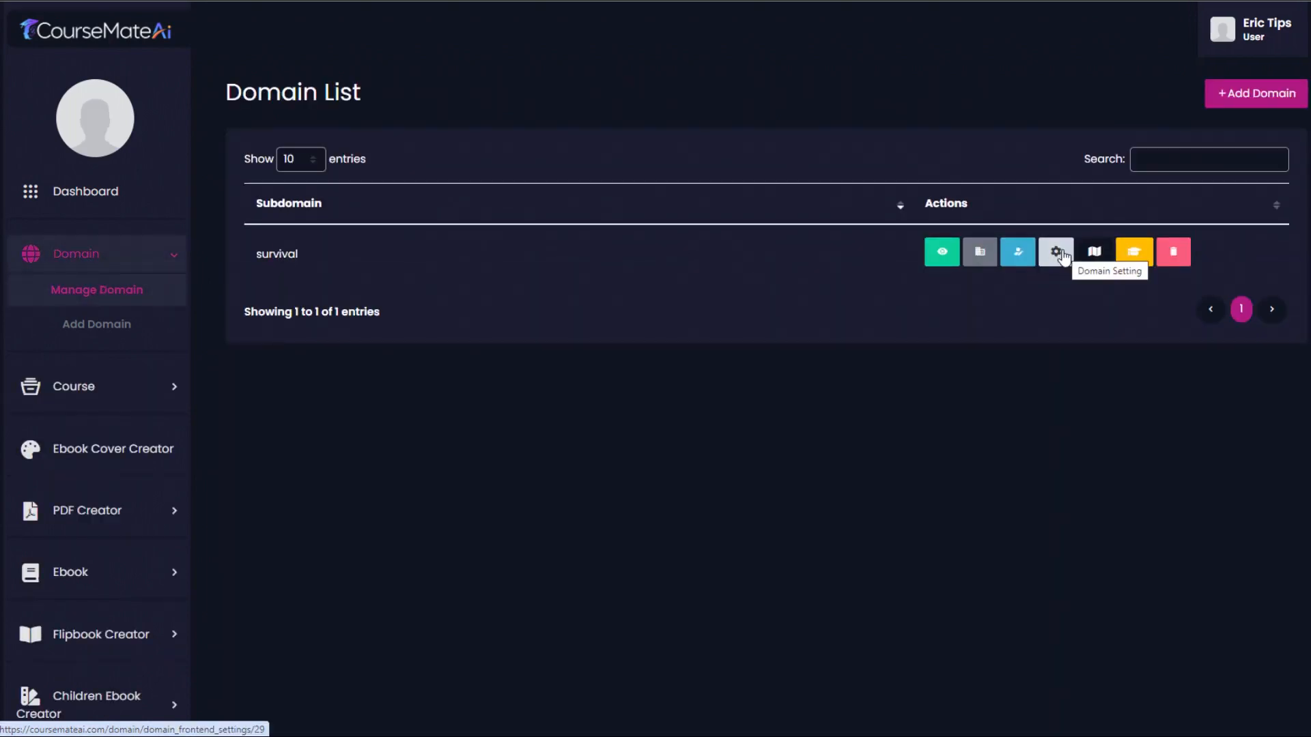
pyautogui.click(1060, 254)
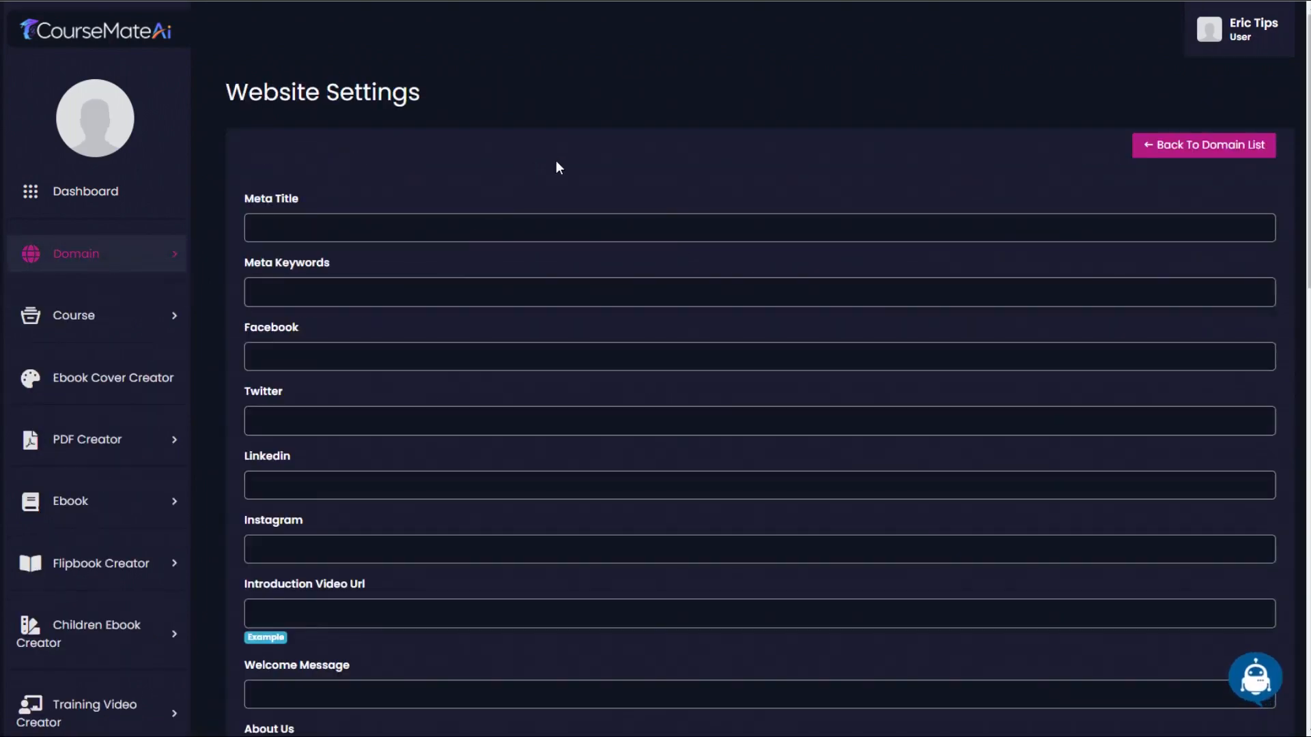
pyautogui.scroll(-2, 1301, 116)
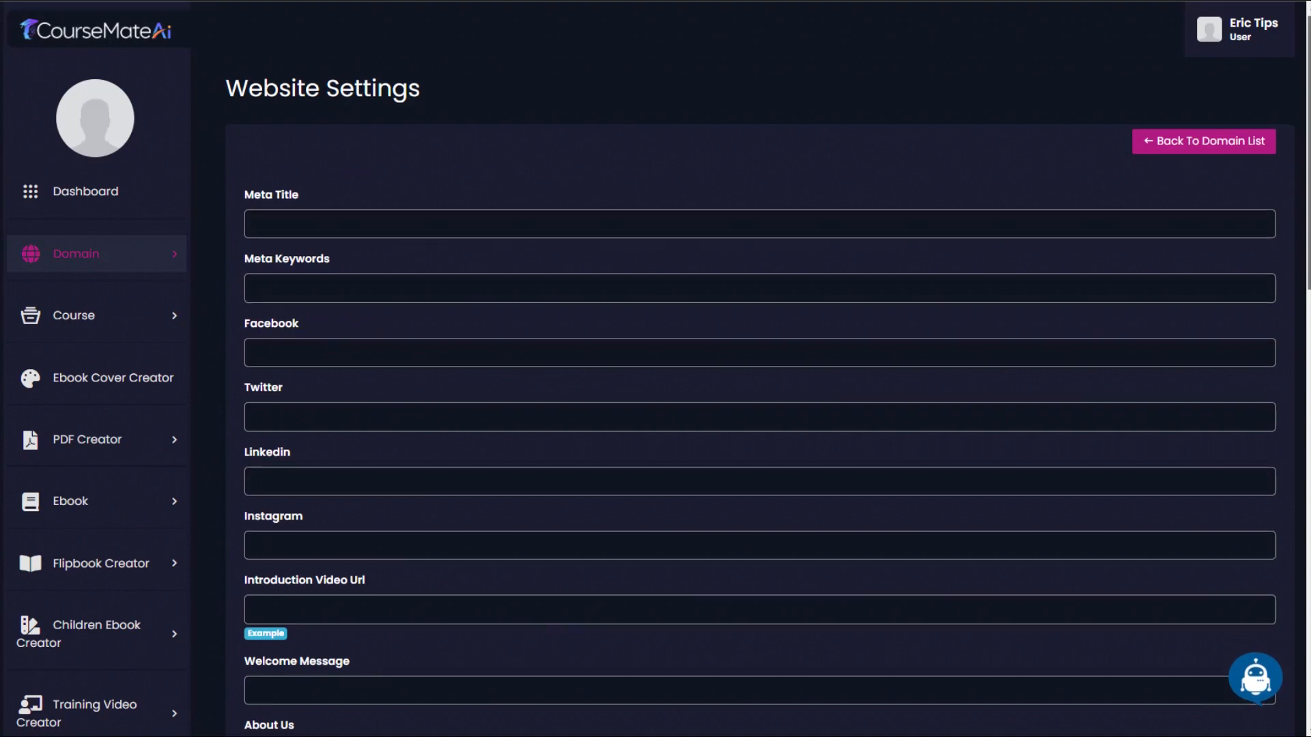
pyautogui.scroll(-1, 1301, 116)
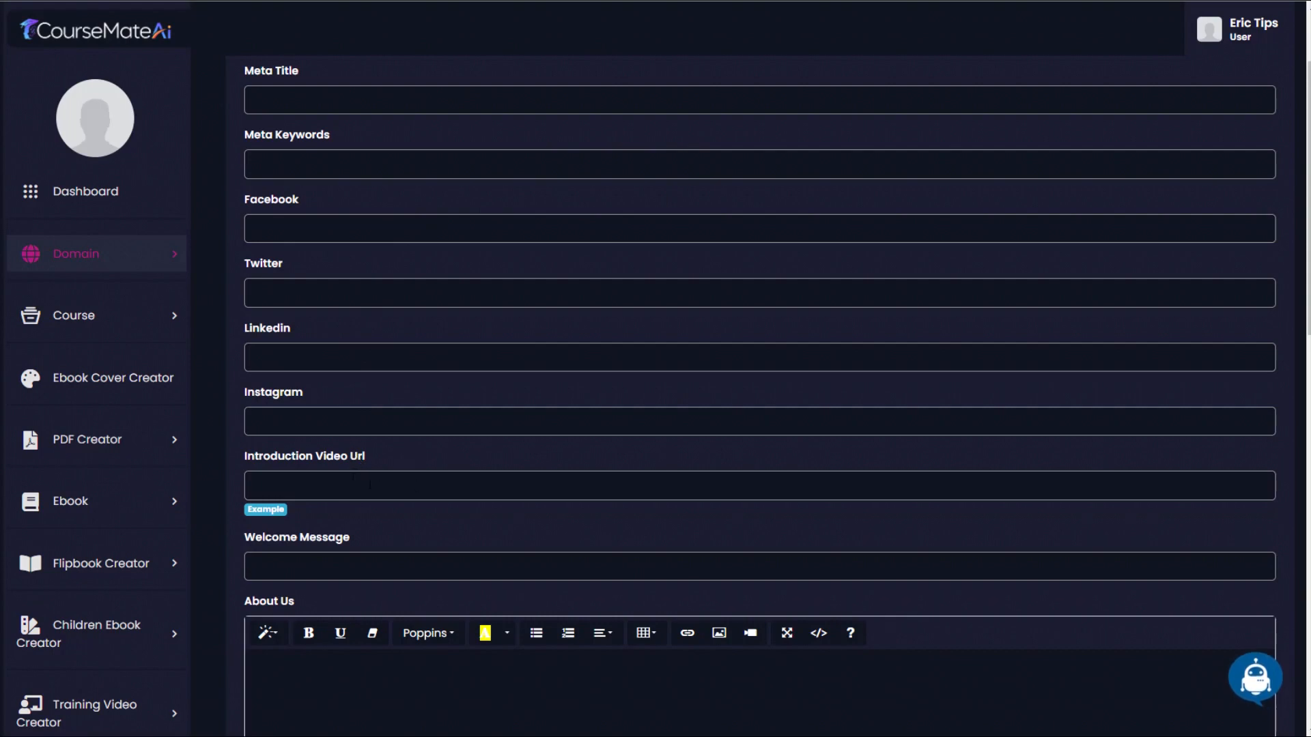
pyautogui.scroll(-5, 496, 497)
pyautogui.scroll(-3, 757, 563)
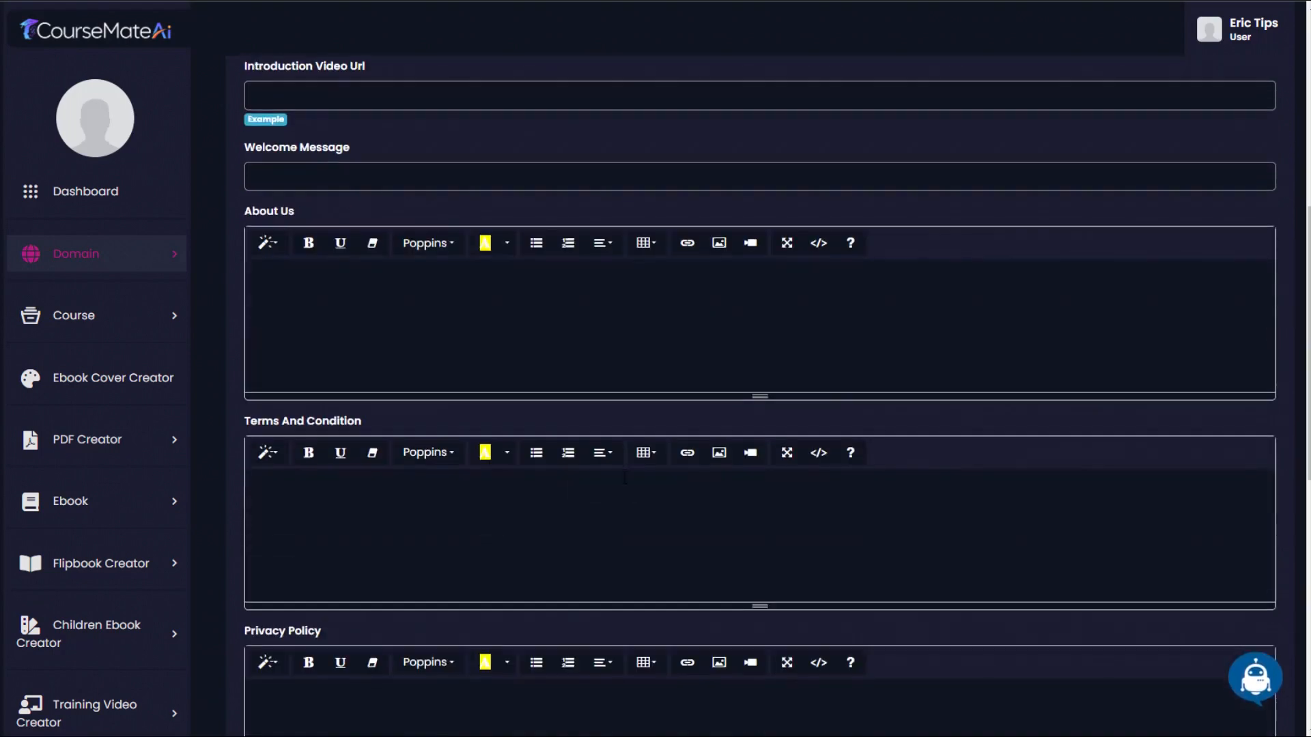
# - Open the Ai Writer, view the services it offers for website texts, and close it
pyautogui.click(1254, 681)
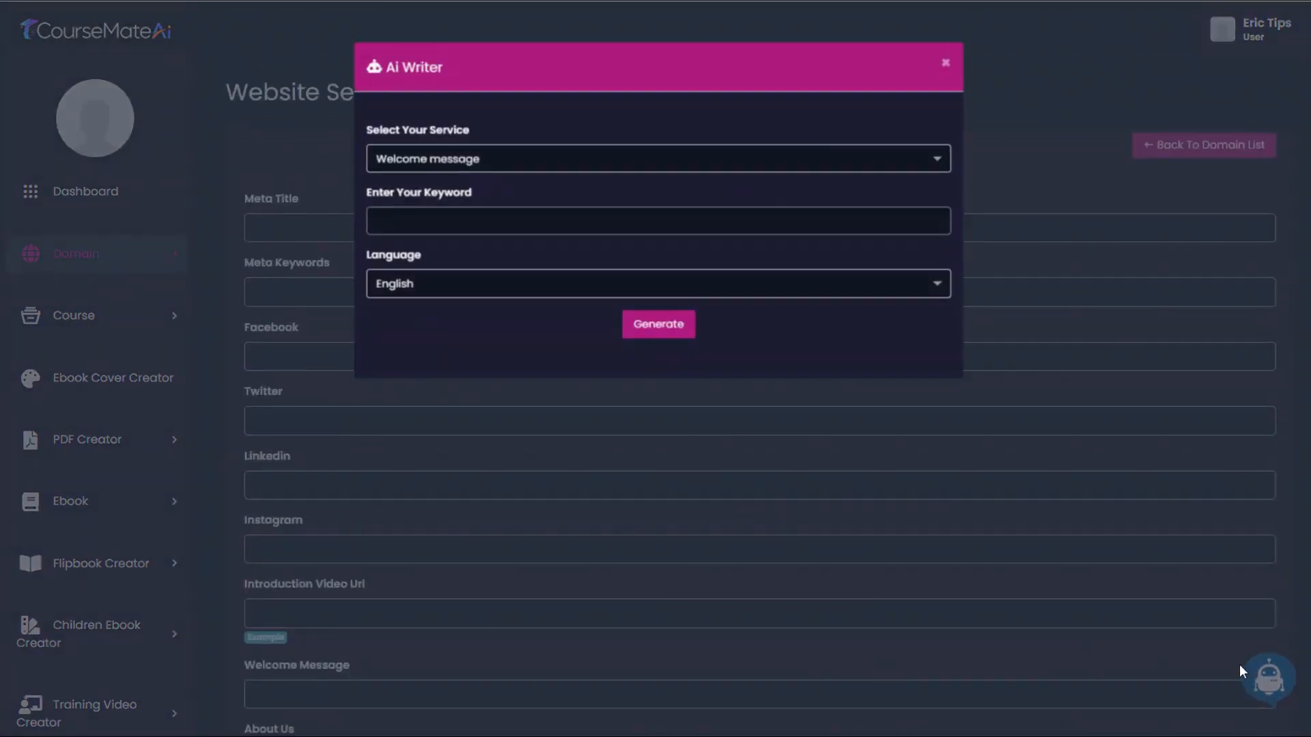
pyautogui.click(704, 146)
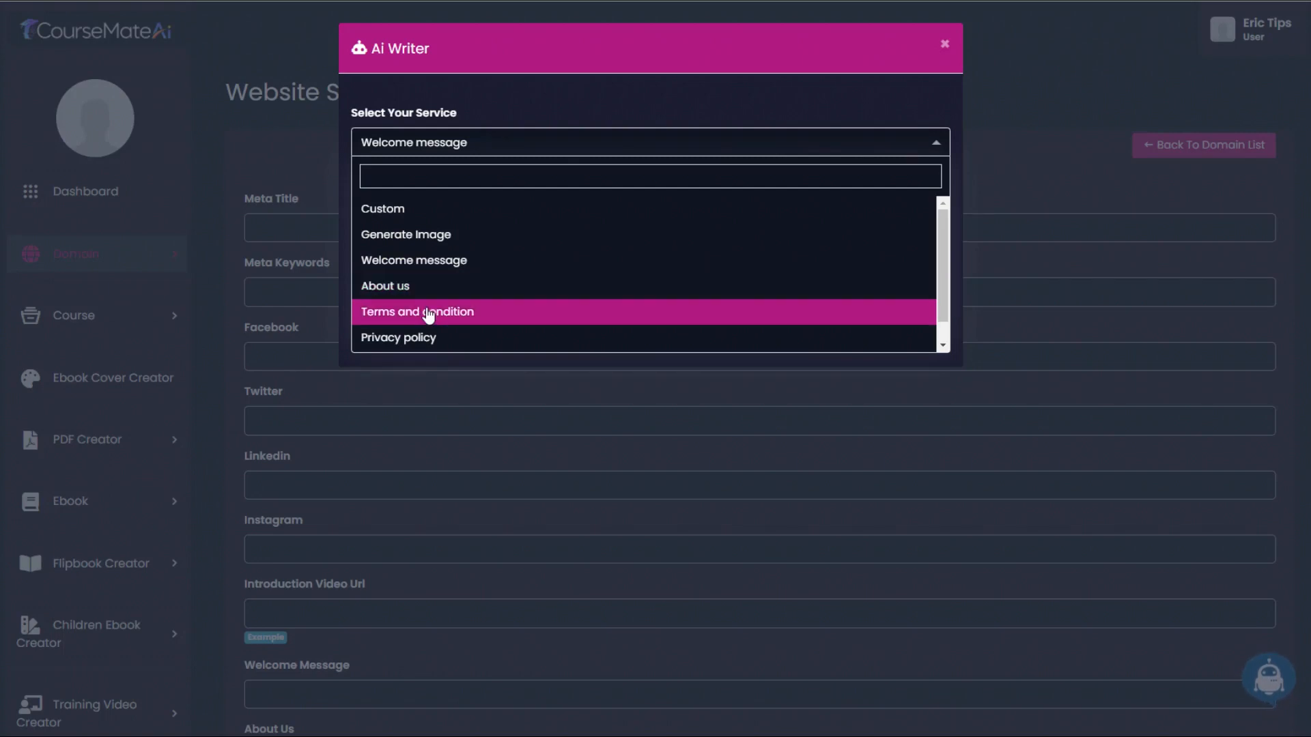
pyautogui.click(944, 43)
# - Set the survival site's Theme BG Color to a light blue in the website settings
pyautogui.scroll(-15, 840, 386)
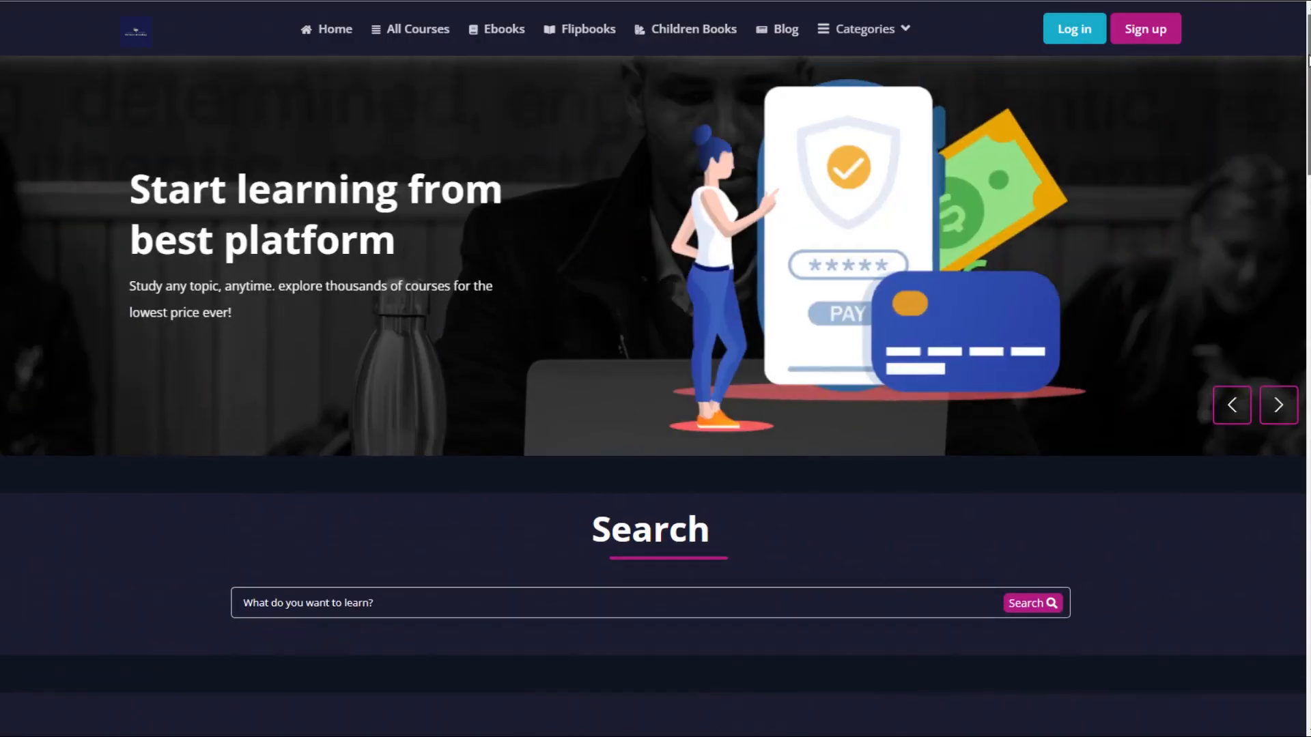
pyautogui.scroll(-15, 1076, 469)
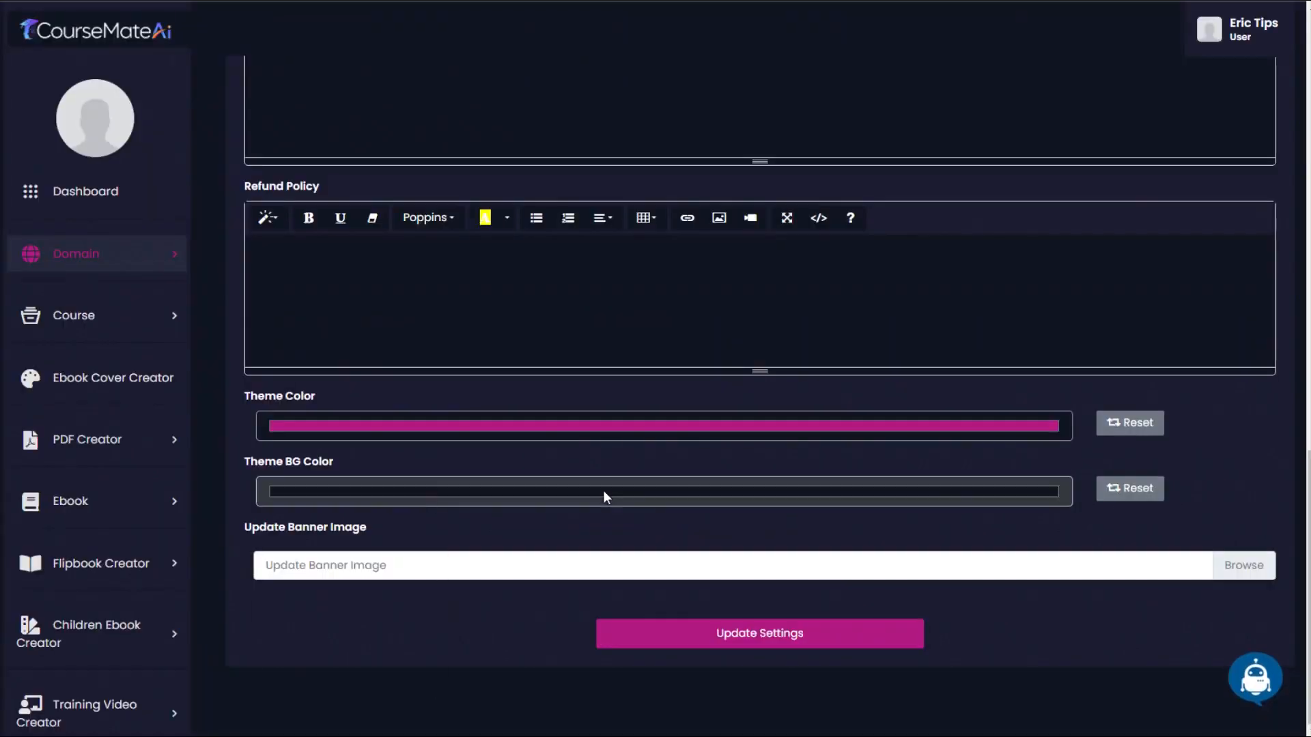
pyautogui.click(603, 490)
pyautogui.click(403, 542)
pyautogui.moveTo(405, 546); pyautogui.dragTo(323, 521)
# - Set the Theme Color to dark blue, RGB 9, 19, 68, and update the website settings
pyautogui.click(383, 423)
pyautogui.click(360, 567)
pyautogui.moveTo(387, 481); pyautogui.dragTo(414, 520)
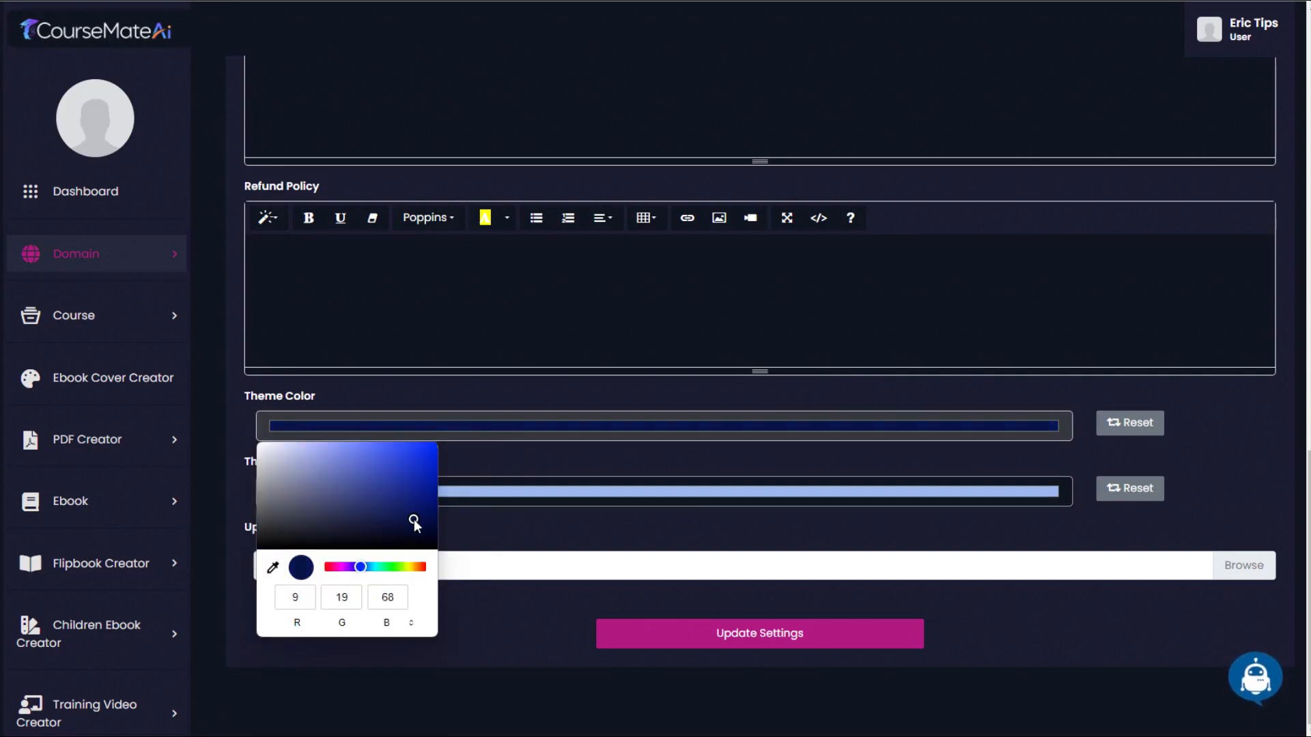
pyautogui.click(515, 523)
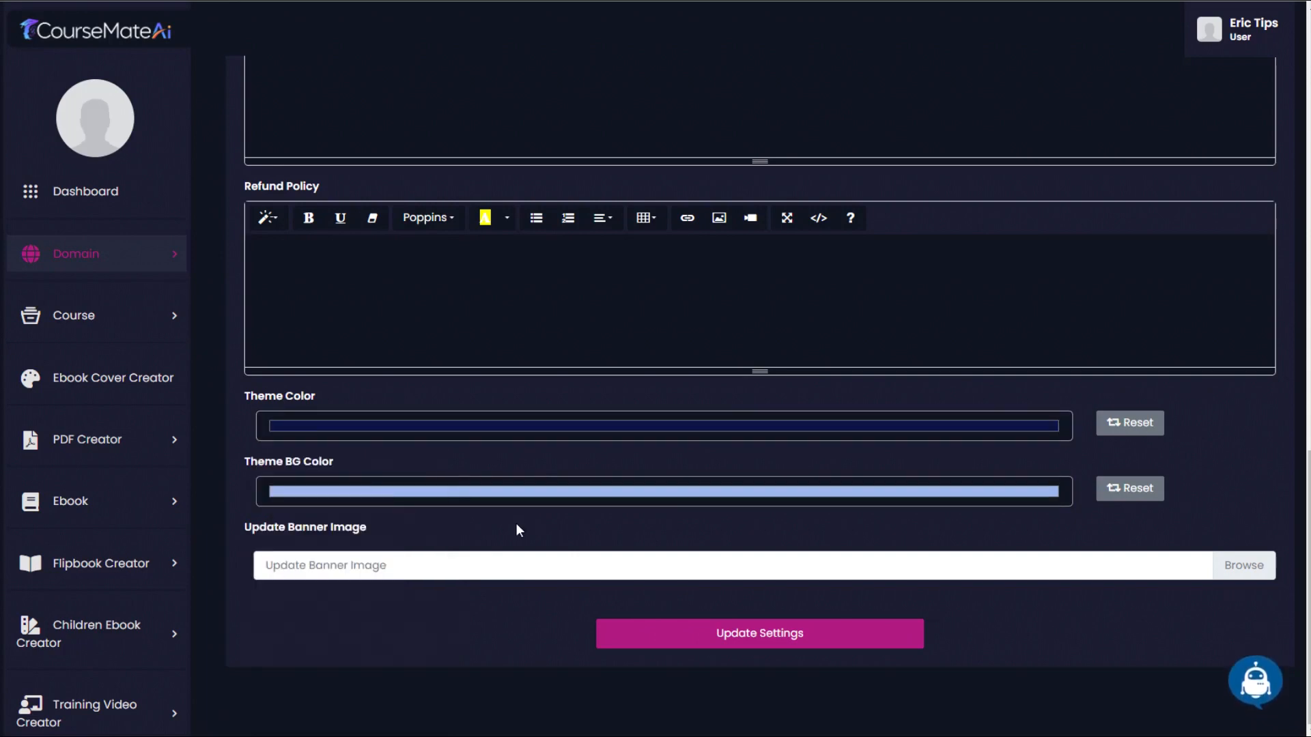
pyautogui.click(765, 645)
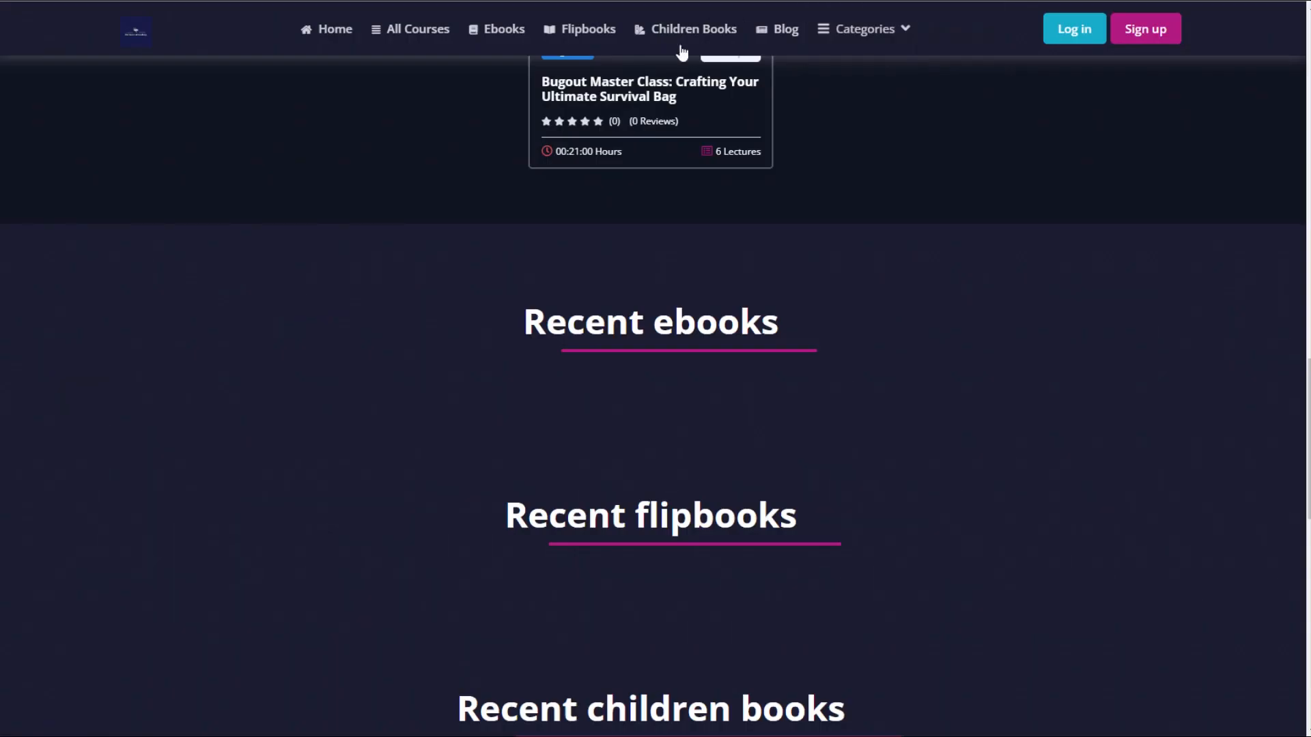
# - Reload the survival site's home page and check the new theme colors down the page
pyautogui.scroll(10, 977, 477)
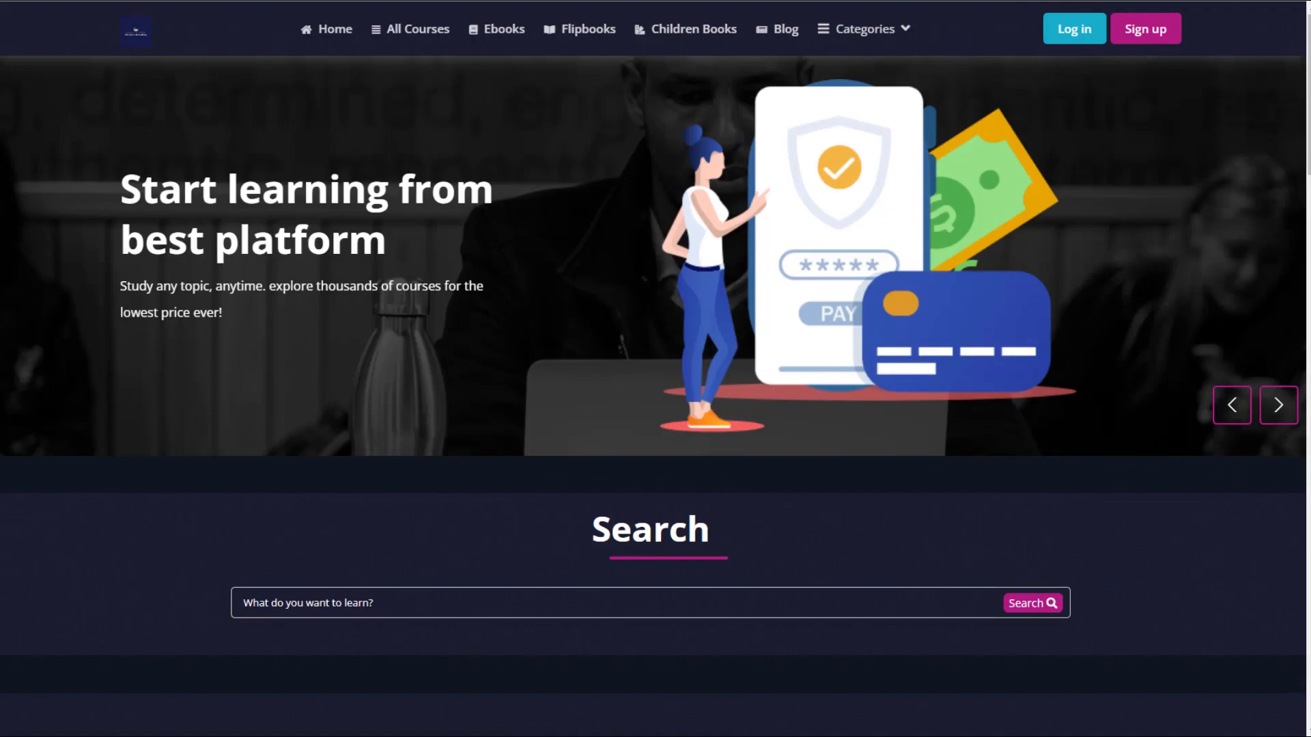
pyautogui.press('F5')
pyautogui.scroll(-15, 652, 396)
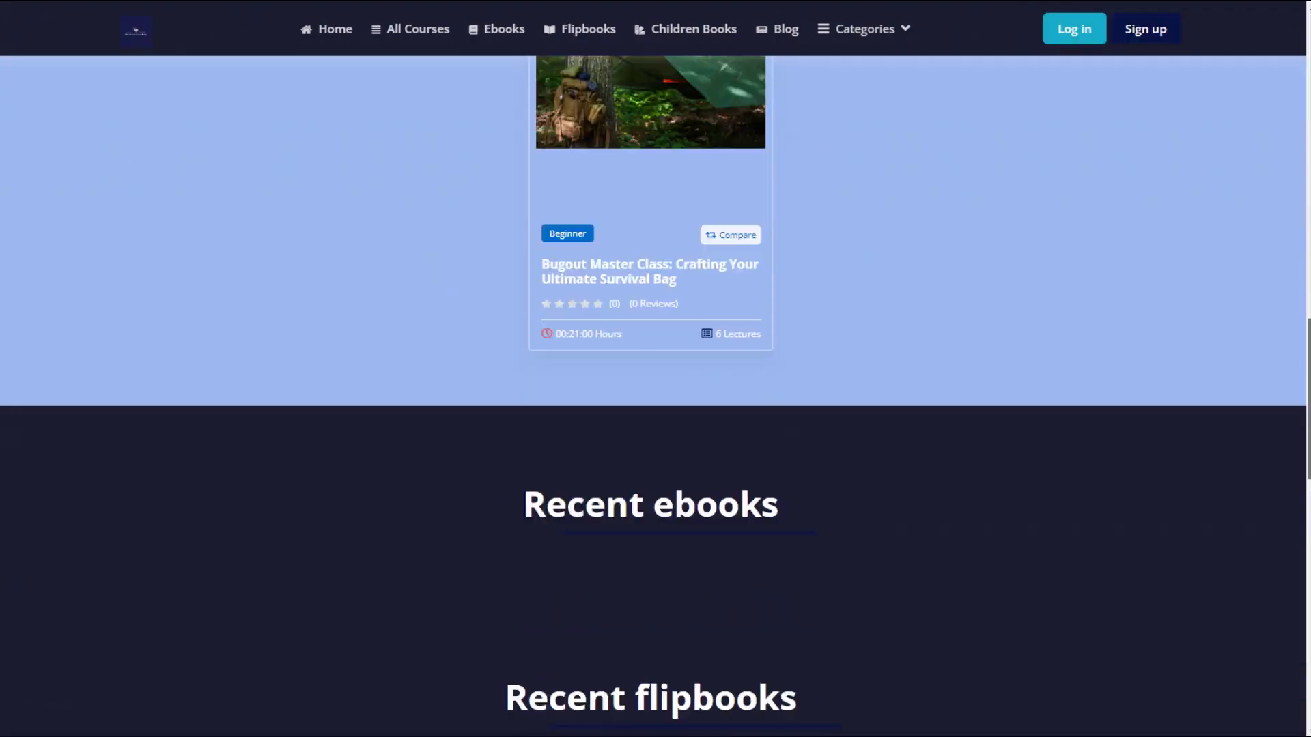
# - Set the survival site's banner image to outdoor-3681924_1280.jpg in the website settings and update the settings
pyautogui.moveTo(1309, 372); pyautogui.dragTo(1308, 10)
pyautogui.moveTo(1308, 58)
pyautogui.mouseDown()
pyautogui.moveTo(1290, 441)
pyautogui.moveTo(1298, 627)
pyautogui.moveTo(1300, 68)
pyautogui.mouseUp()
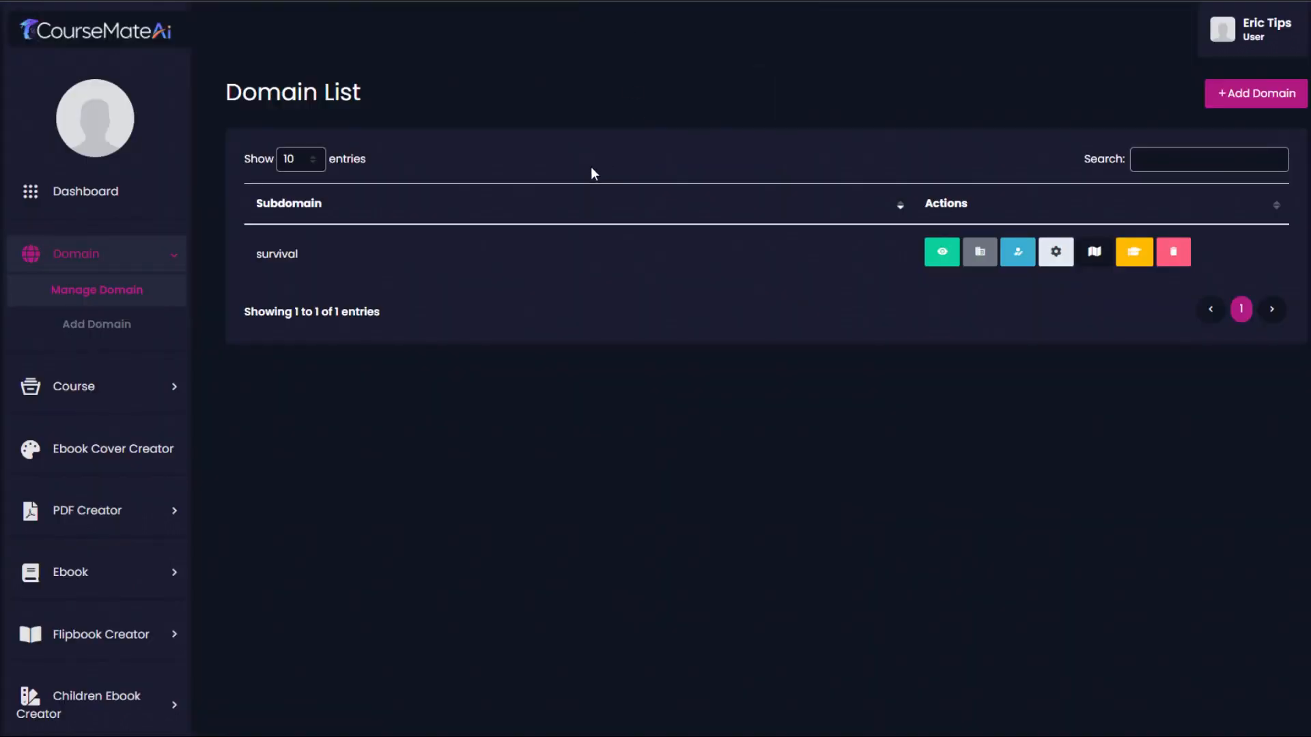
pyautogui.click(1055, 251)
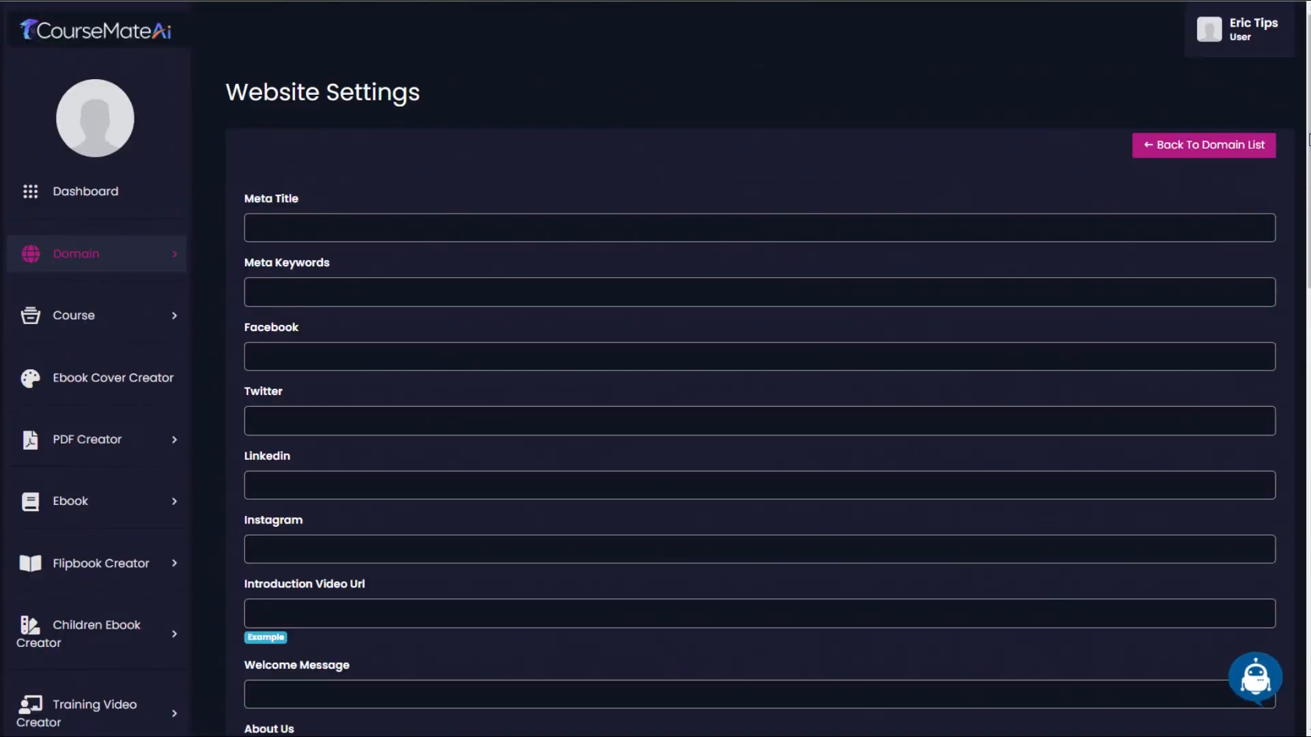
pyautogui.scroll(-2, 1298, 468)
pyautogui.scroll(-10, 1299, 469)
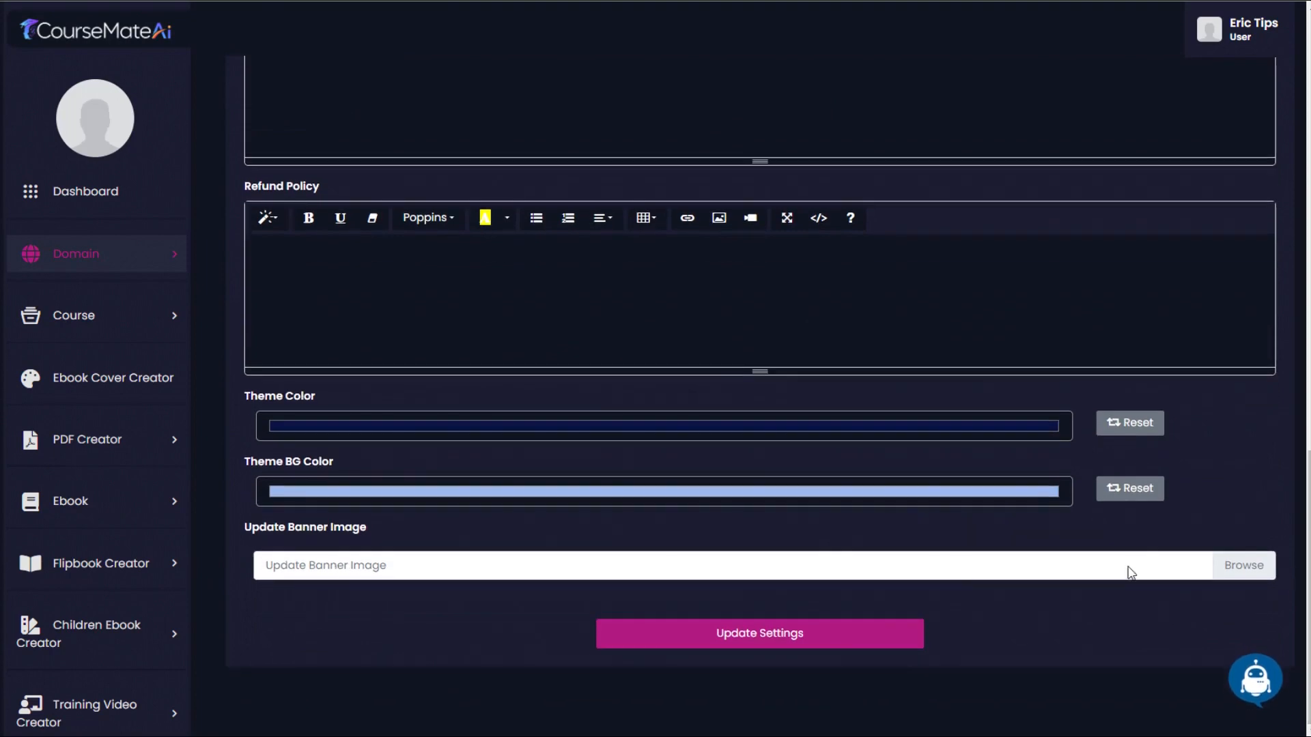
pyautogui.click(1230, 572)
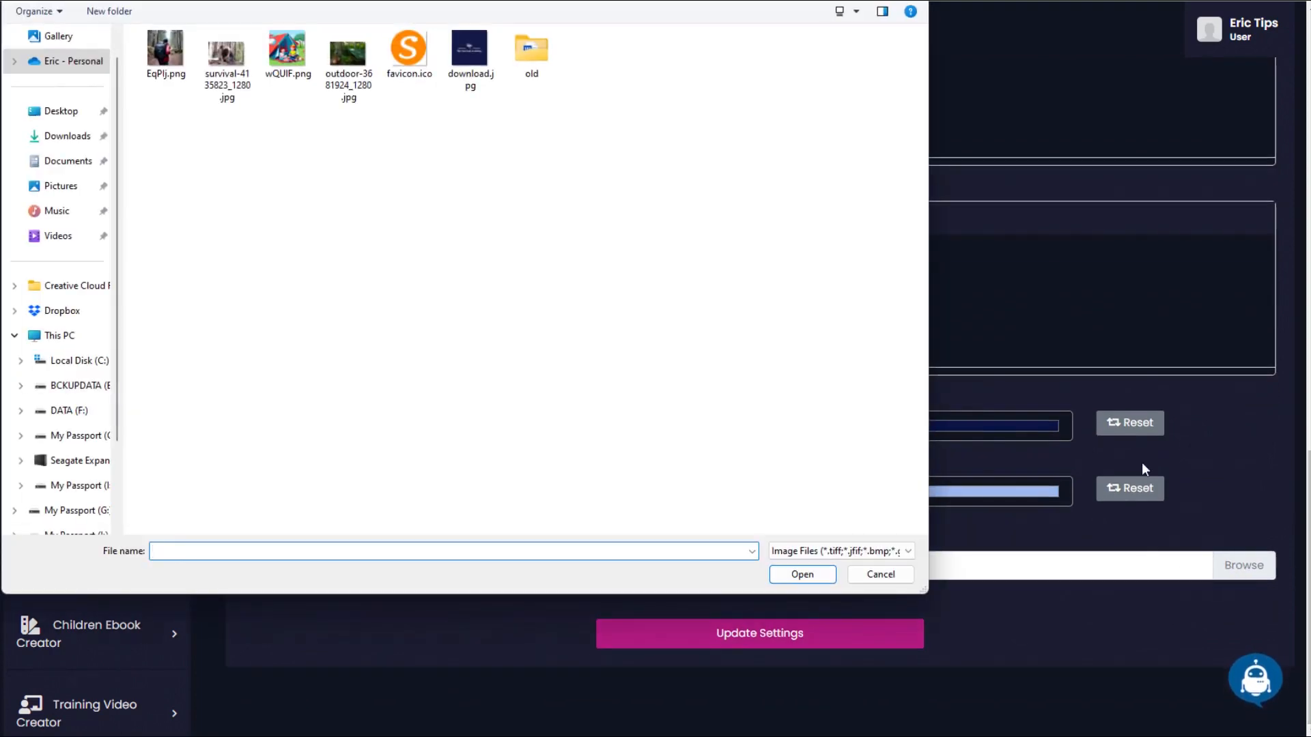
pyautogui.doubleClick(352, 58)
pyautogui.scroll(-2, 588, 469)
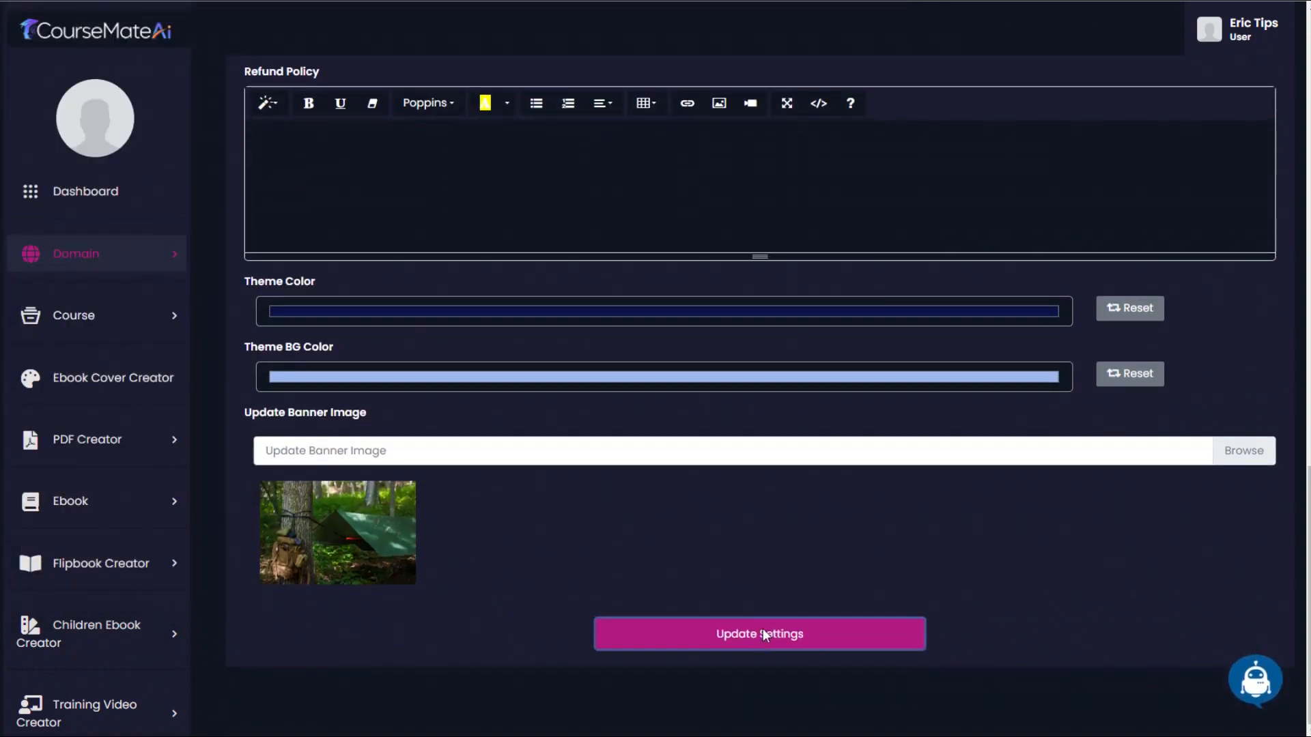
pyautogui.click(763, 629)
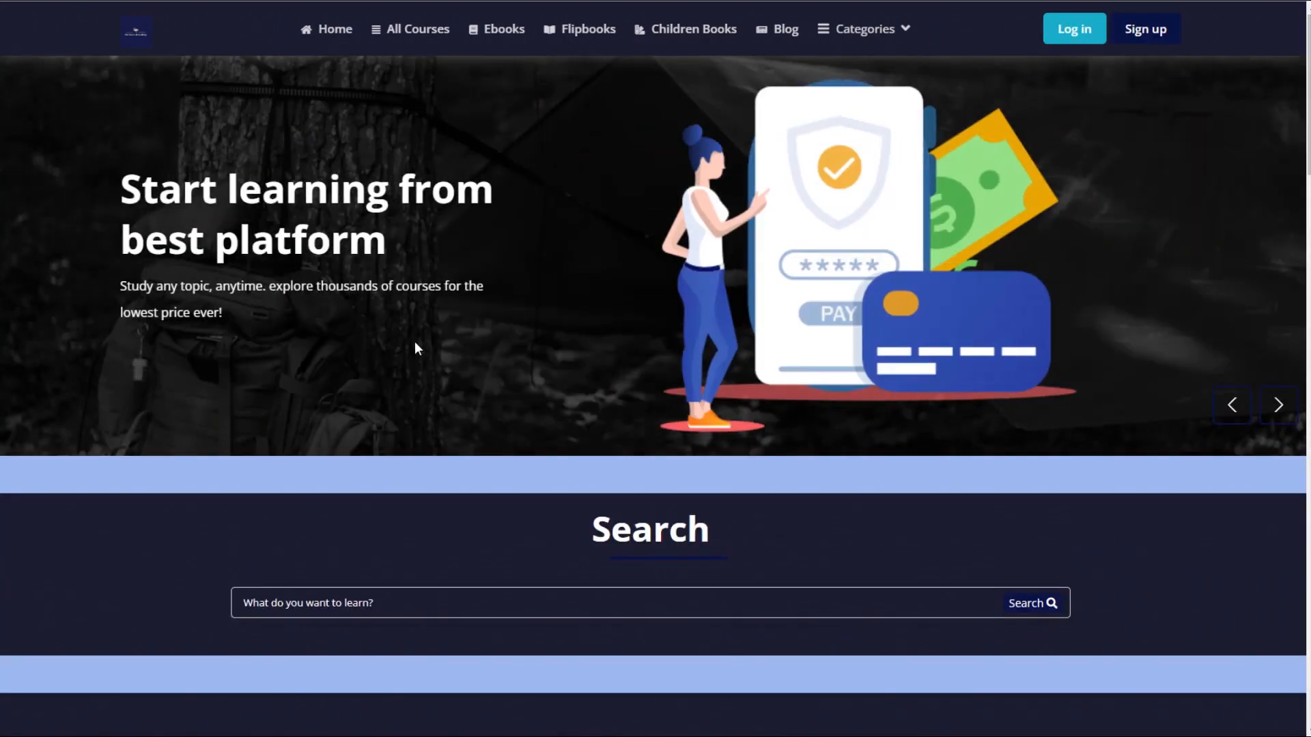
# - Check the banner on the survival site's home page, and view the site's Slider Banners page before returning to the domain list
pyautogui.moveTo(1307, 89)
pyautogui.mouseDown()
pyautogui.moveTo(1301, 627)
pyautogui.moveTo(1304, 72)
pyautogui.moveTo(1303, 482)
pyautogui.moveTo(1303, 82)
pyautogui.mouseUp()
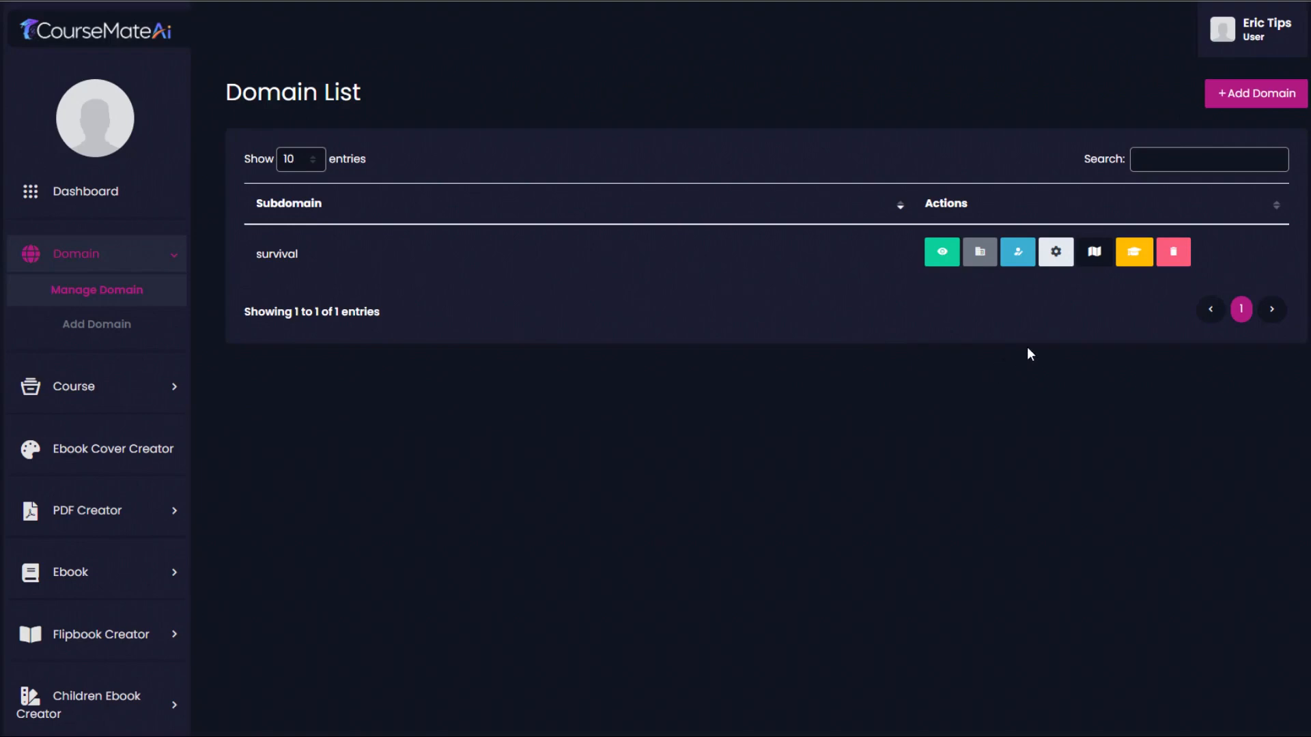
pyautogui.click(1094, 252)
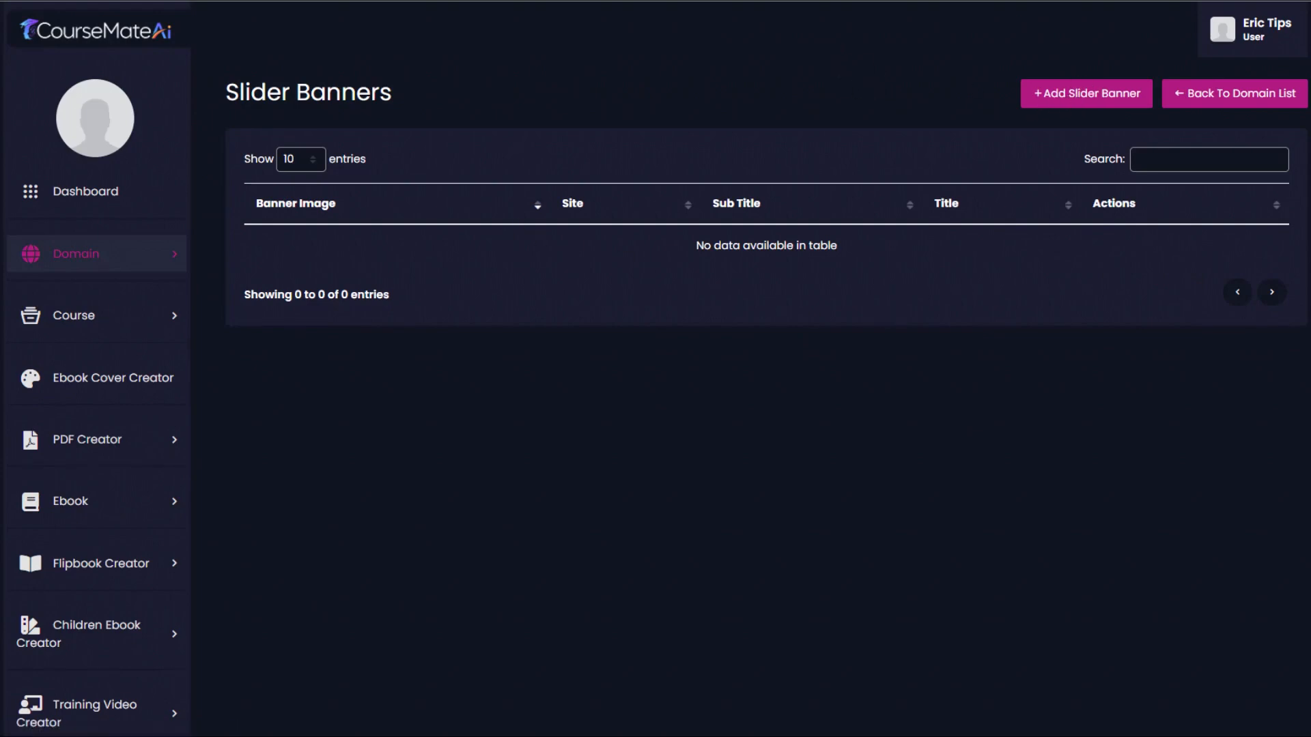
pyautogui.click(21, 1)
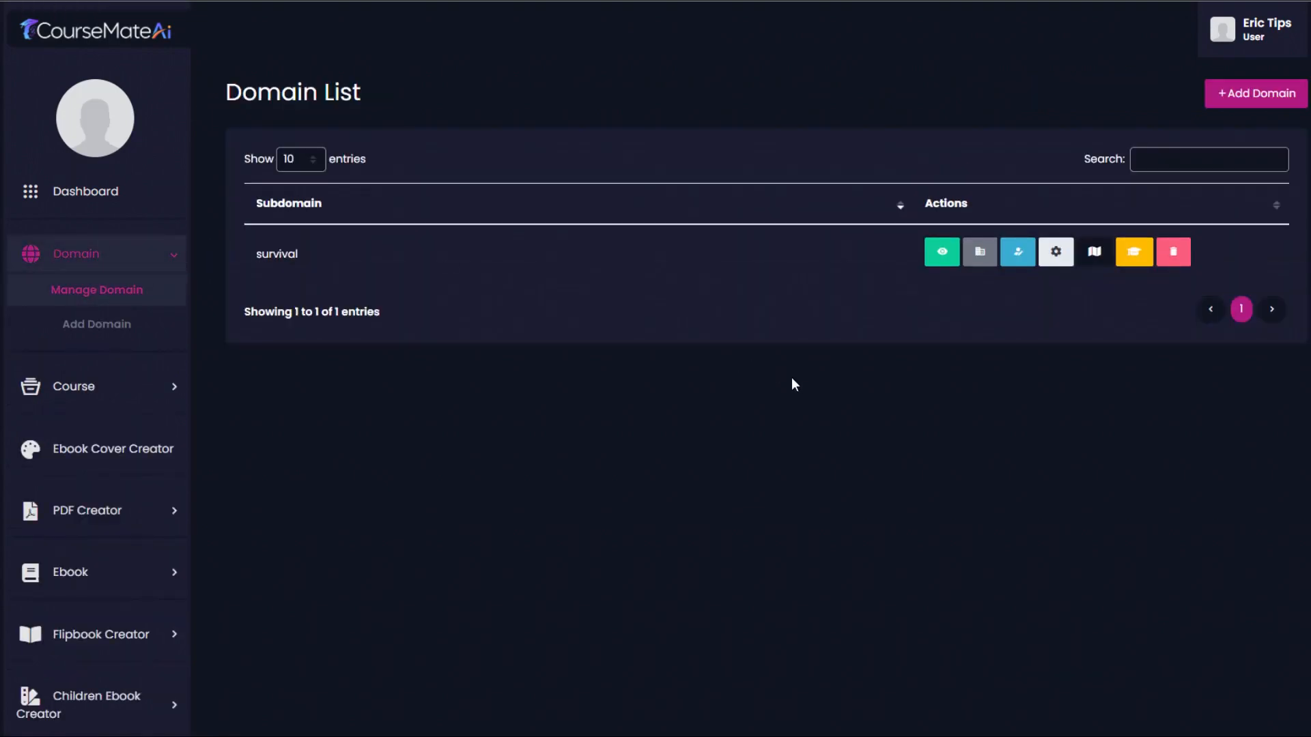
# - Open the survival site's certificate settings and review the template text, template image and text positions
pyautogui.click(1135, 253)
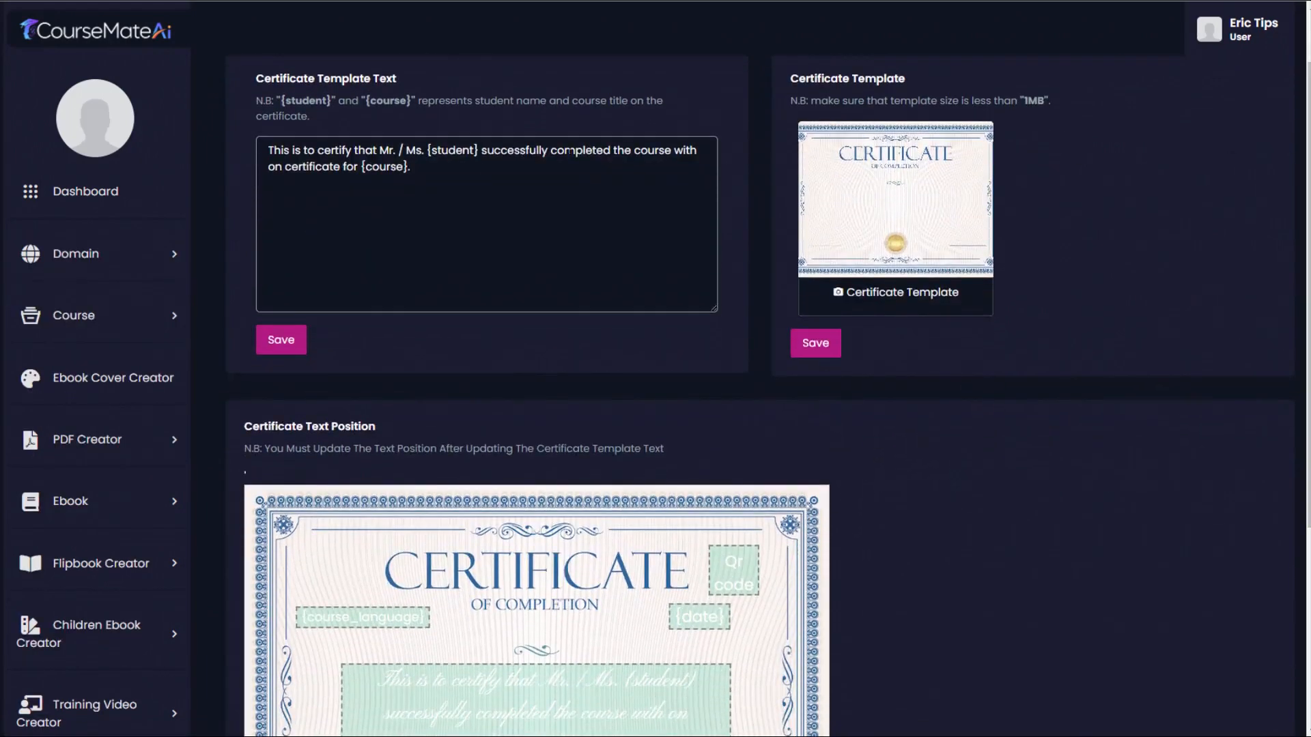
pyautogui.click(430, 172)
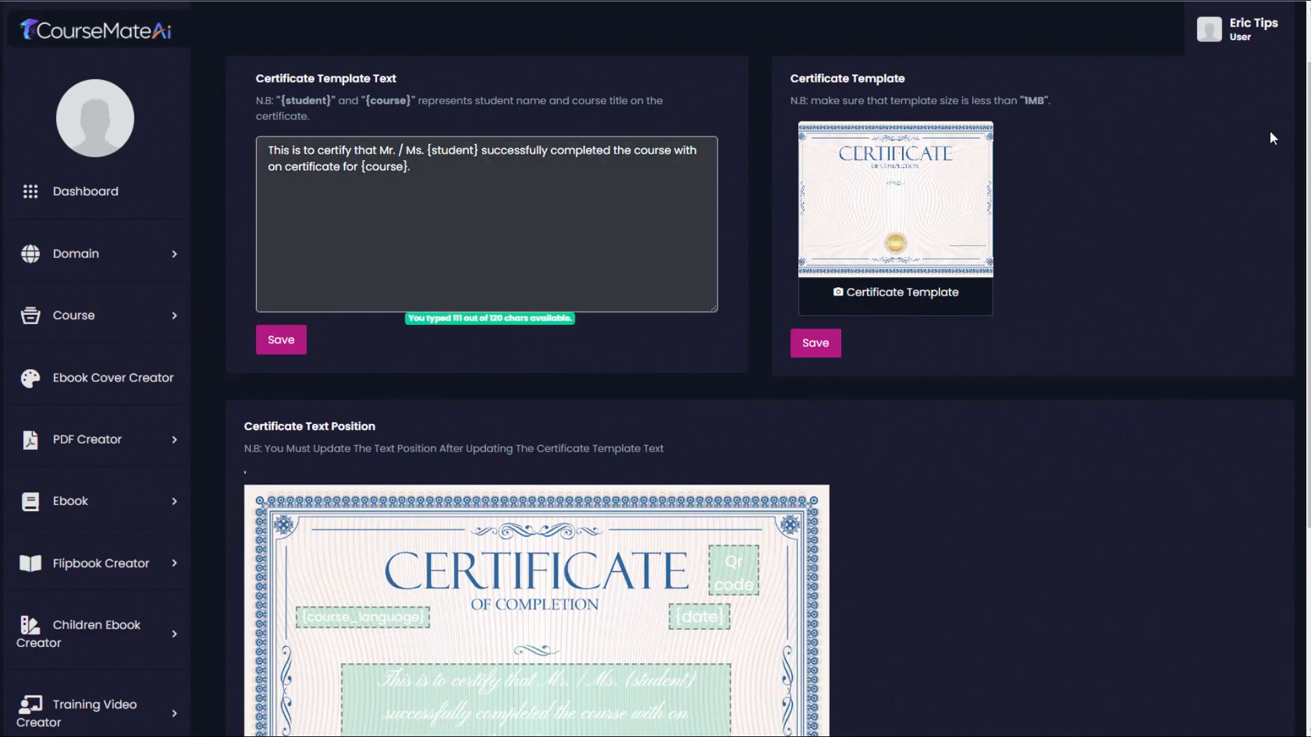
pyautogui.moveTo(1308, 146)
pyautogui.mouseDown()
pyautogui.moveTo(1308, 159)
pyautogui.moveTo(1308, 142)
pyautogui.mouseUp()
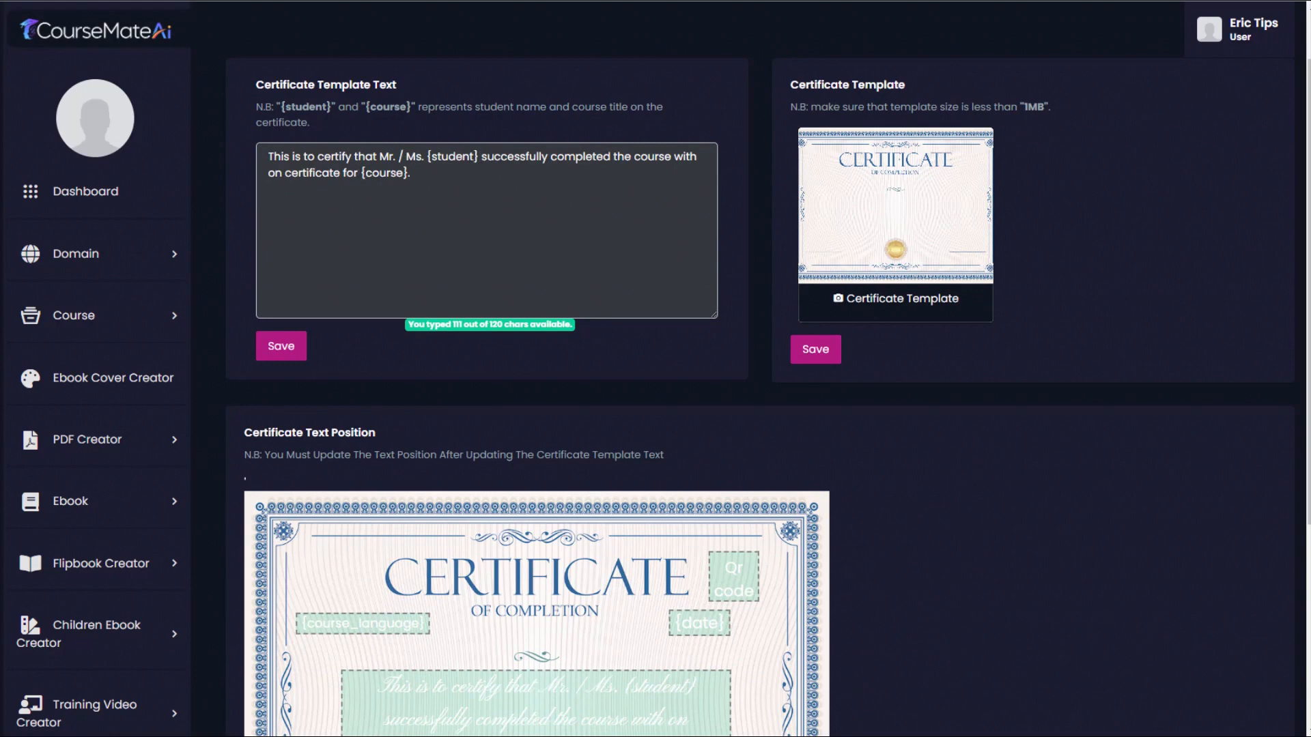
pyautogui.moveTo(1308, 113); pyautogui.dragTo(1298, 352)
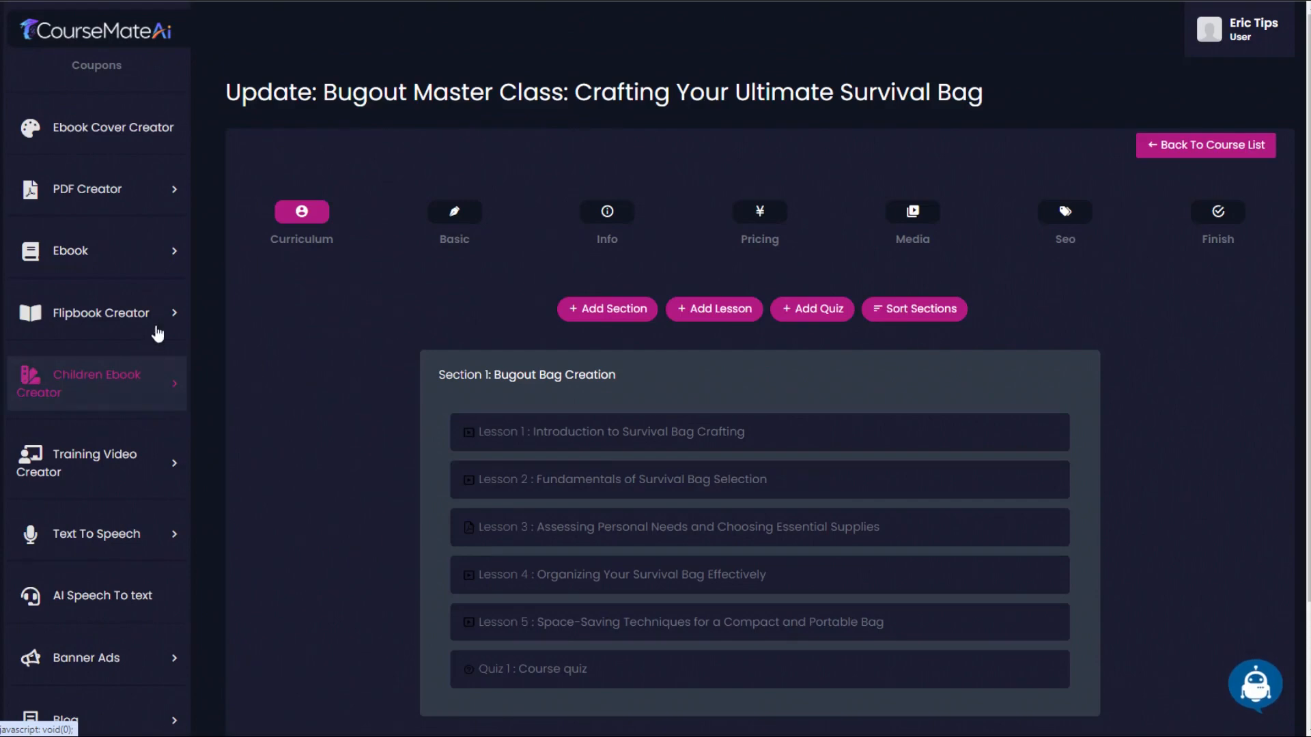
# - Open the form for adding a new ebook and examine its basic fields, from domain site to ebook banner
pyautogui.click(159, 254)
pyautogui.scroll(2, 157, 268)
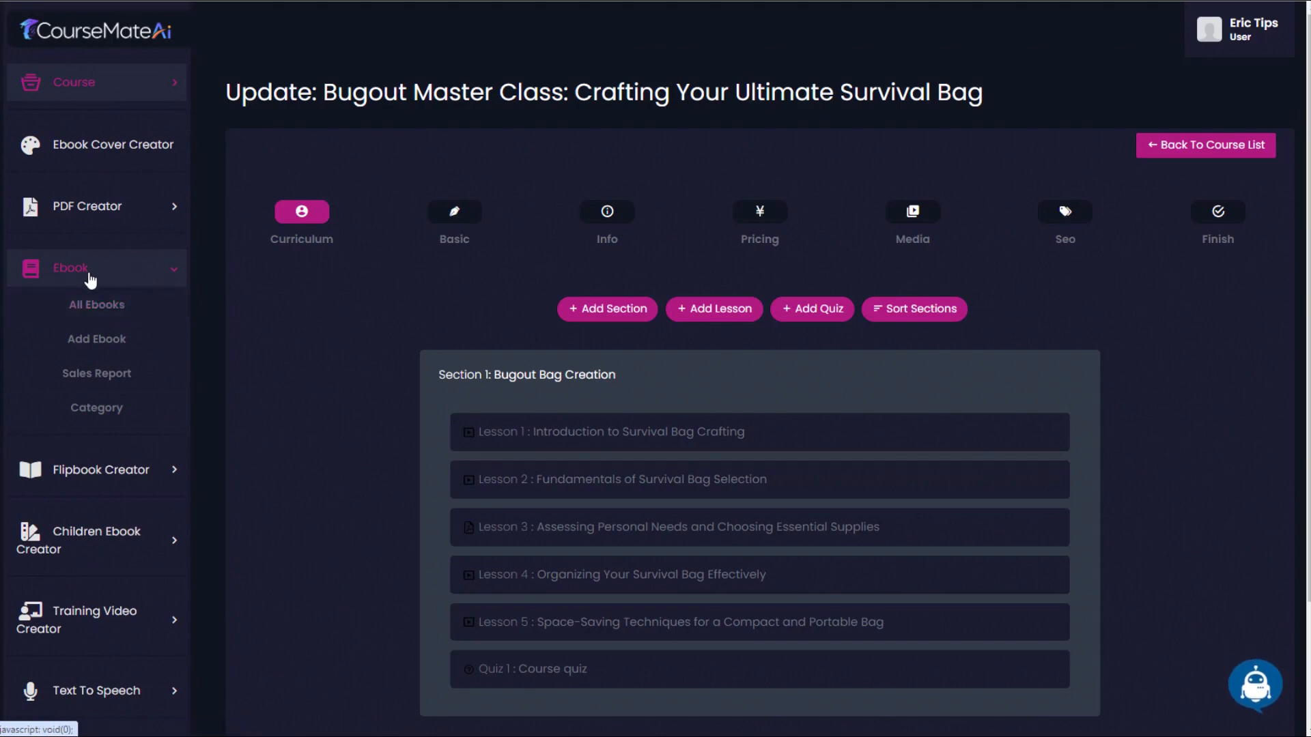
pyautogui.click(105, 343)
pyautogui.scroll(-8, 1103, 457)
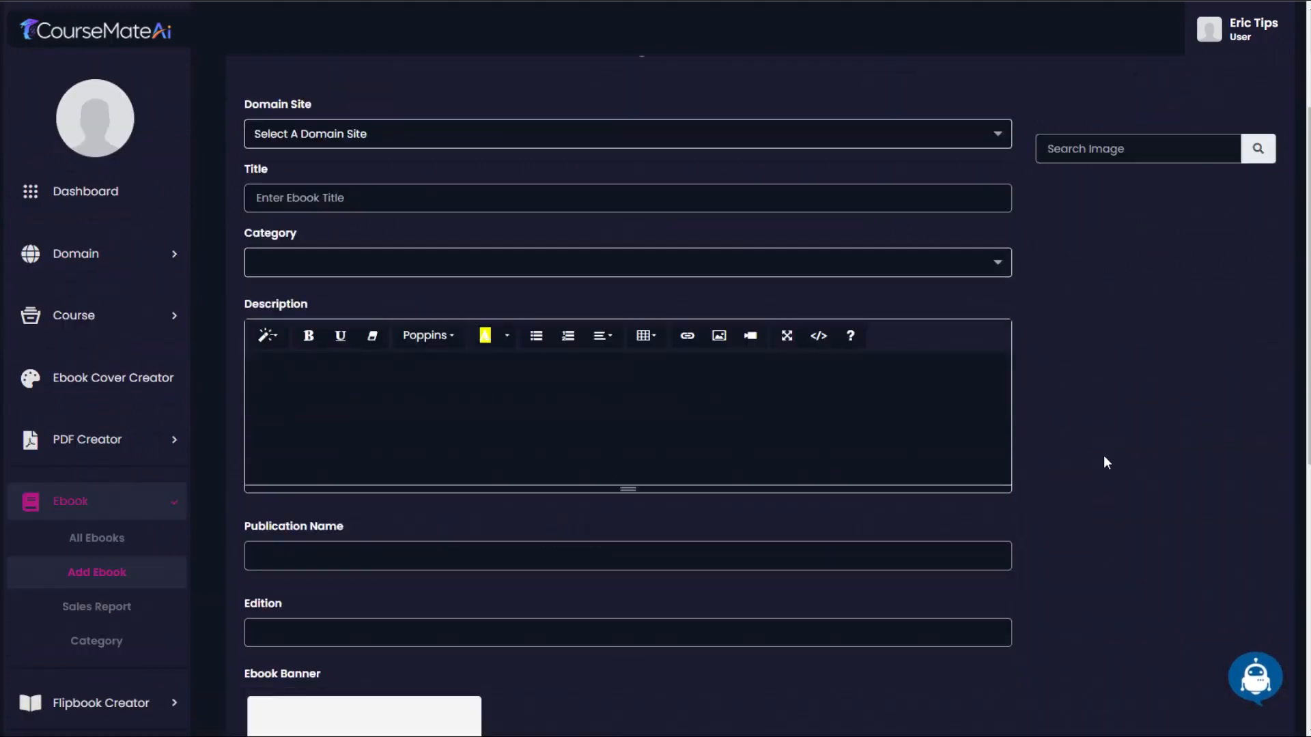
pyautogui.scroll(8, 1076, 502)
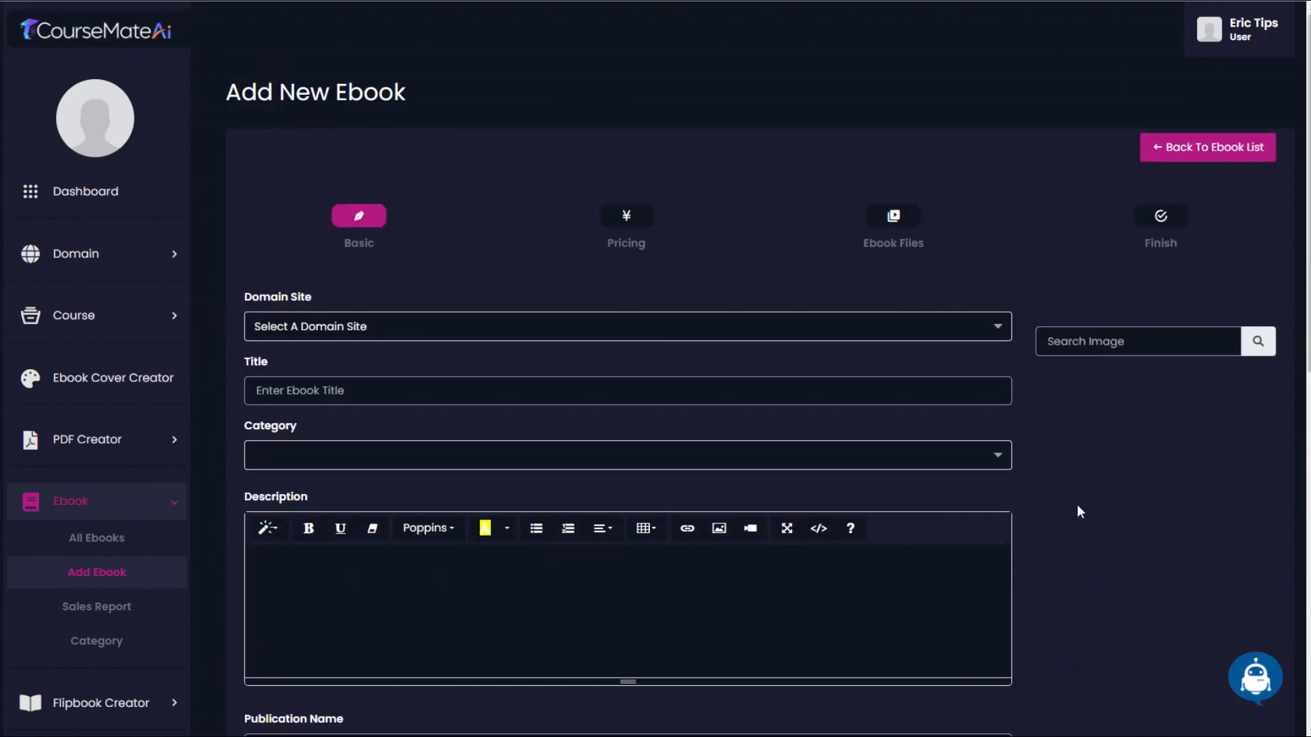
pyautogui.scroll(-6, 1077, 506)
pyautogui.scroll(6, 1077, 506)
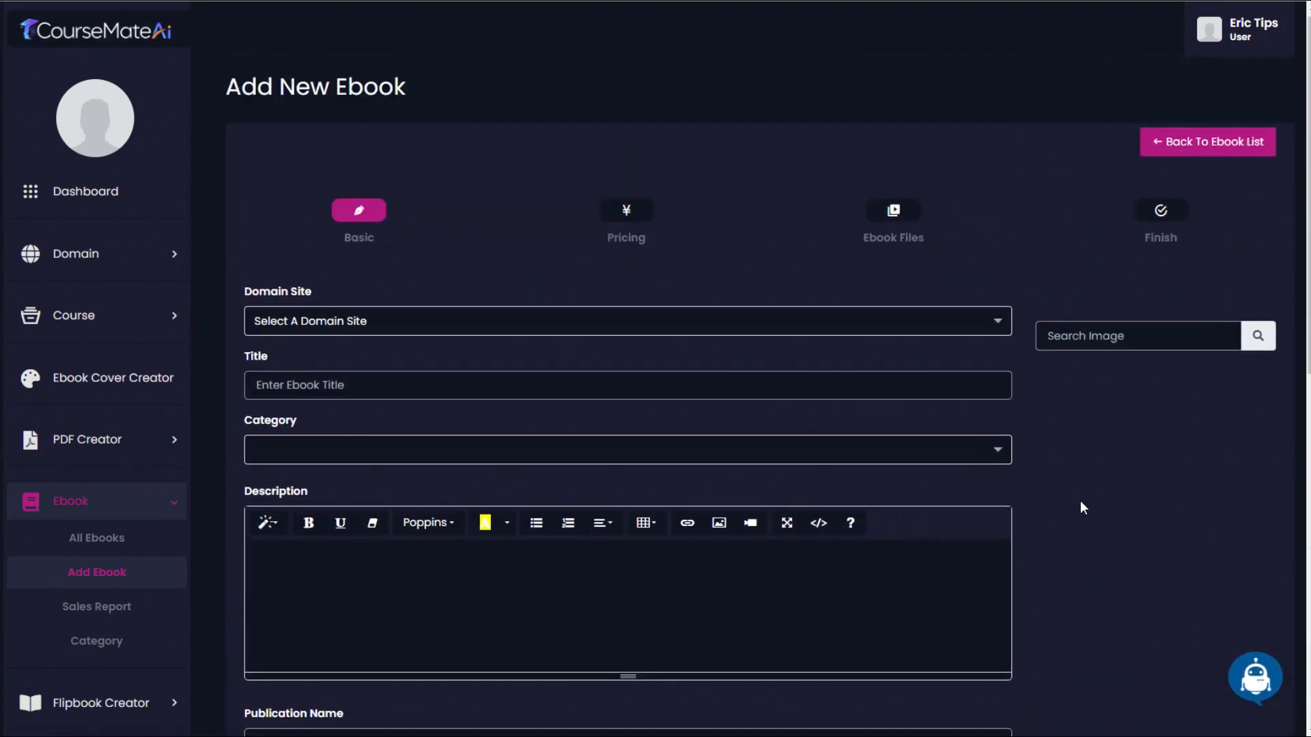
pyautogui.scroll(-4, 1085, 502)
pyautogui.scroll(4, 1080, 505)
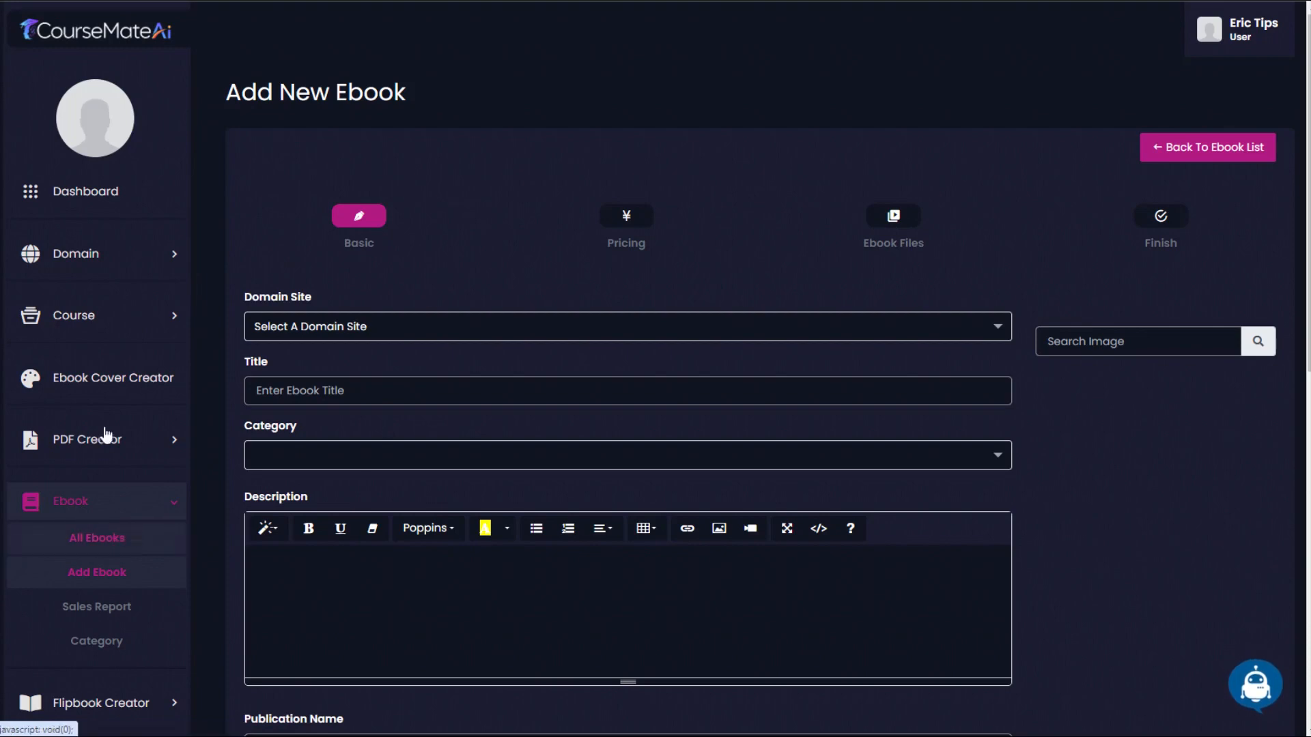
pyautogui.scroll(-3, 1074, 413)
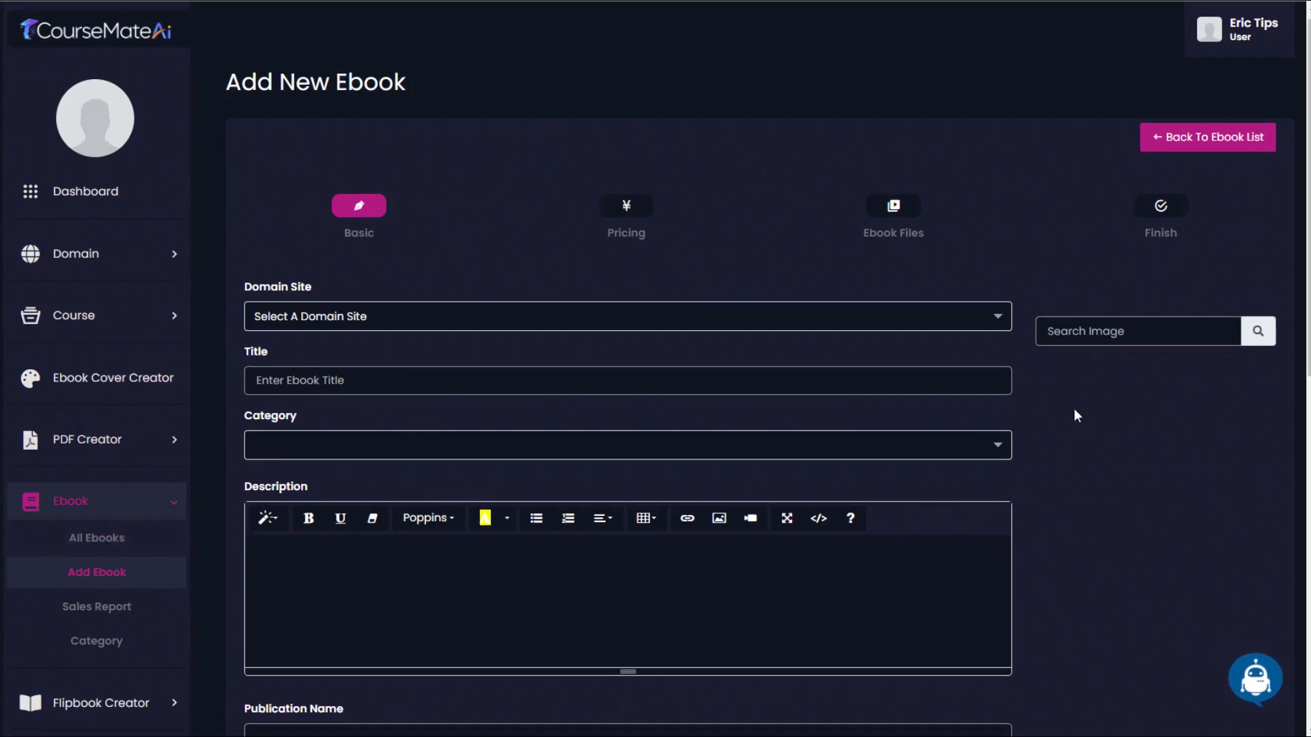
pyautogui.scroll(3, 1099, 333)
# - View the services the Ai Writer offers for ebooks, close it, and look over the ebook form again
pyautogui.click(1255, 679)
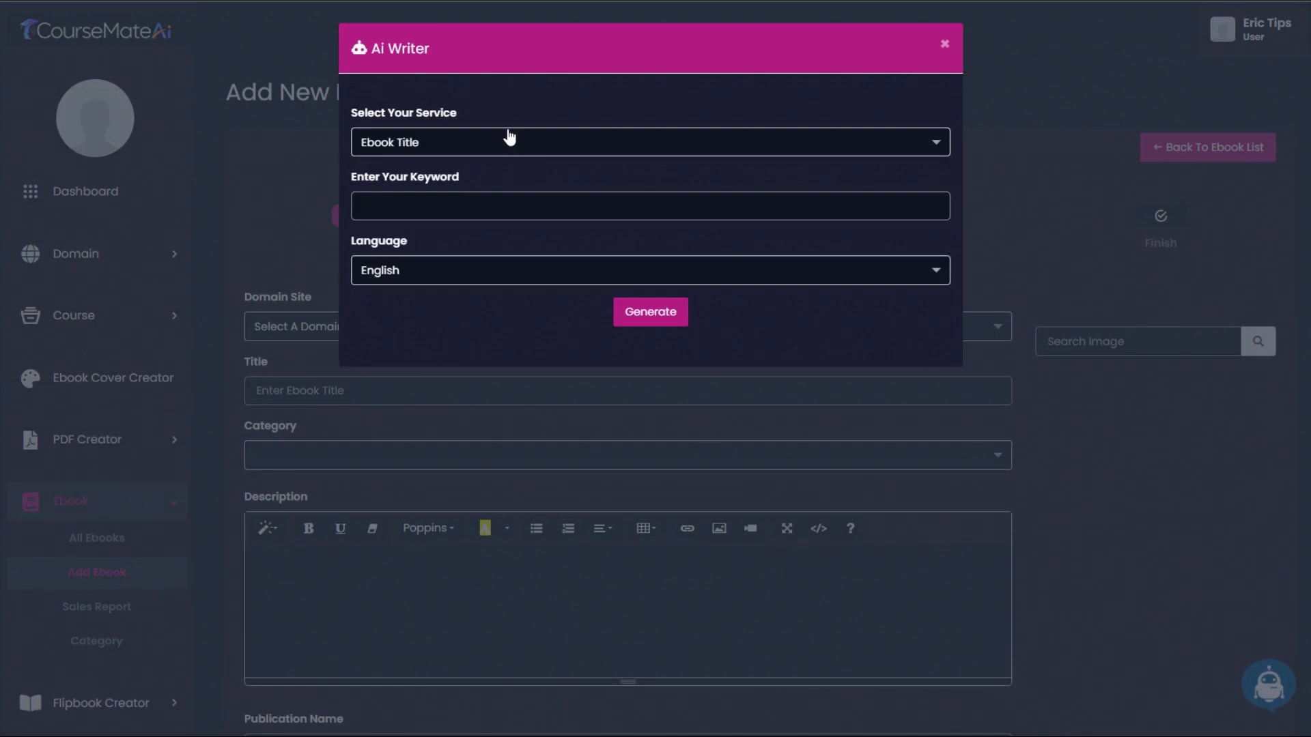
pyautogui.click(554, 142)
pyautogui.click(944, 43)
pyautogui.click(944, 43)
pyautogui.scroll(-5, 903, 154)
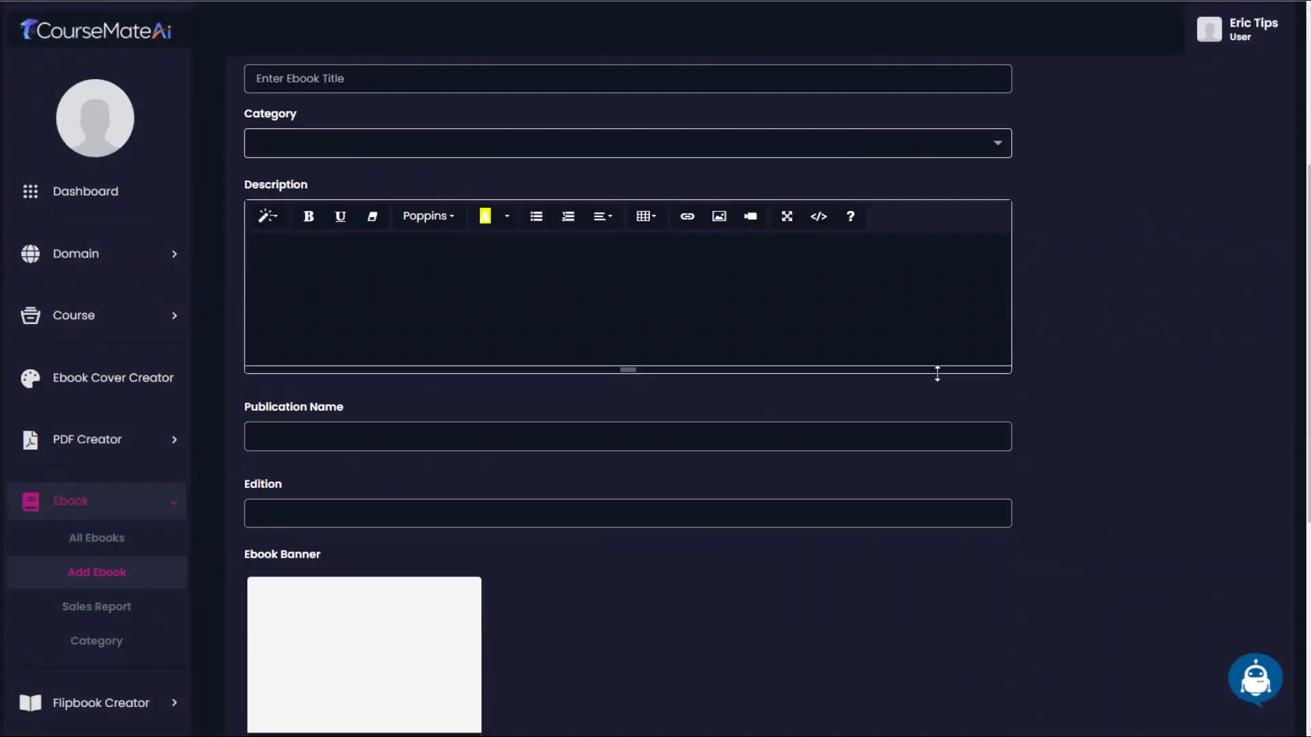
pyautogui.scroll(4, 1141, 489)
pyautogui.scroll(-2, 1129, 489)
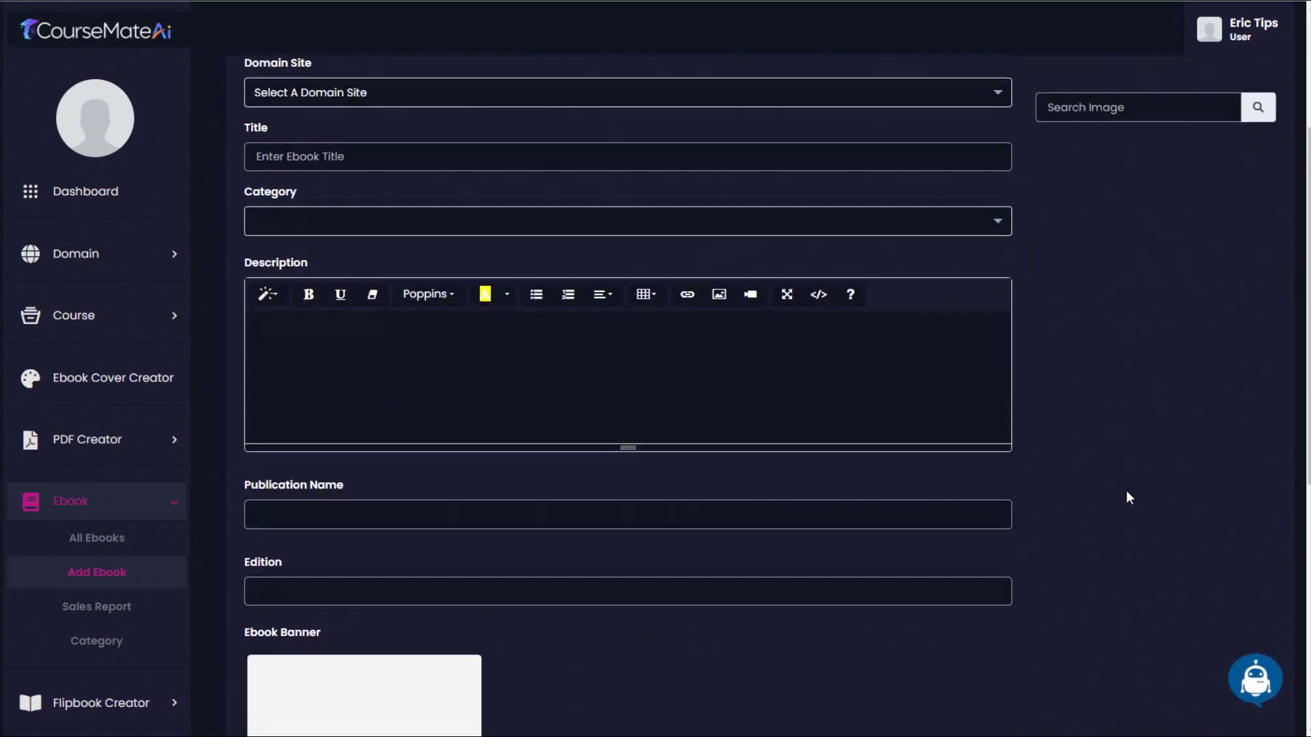
pyautogui.scroll(1, 1125, 490)
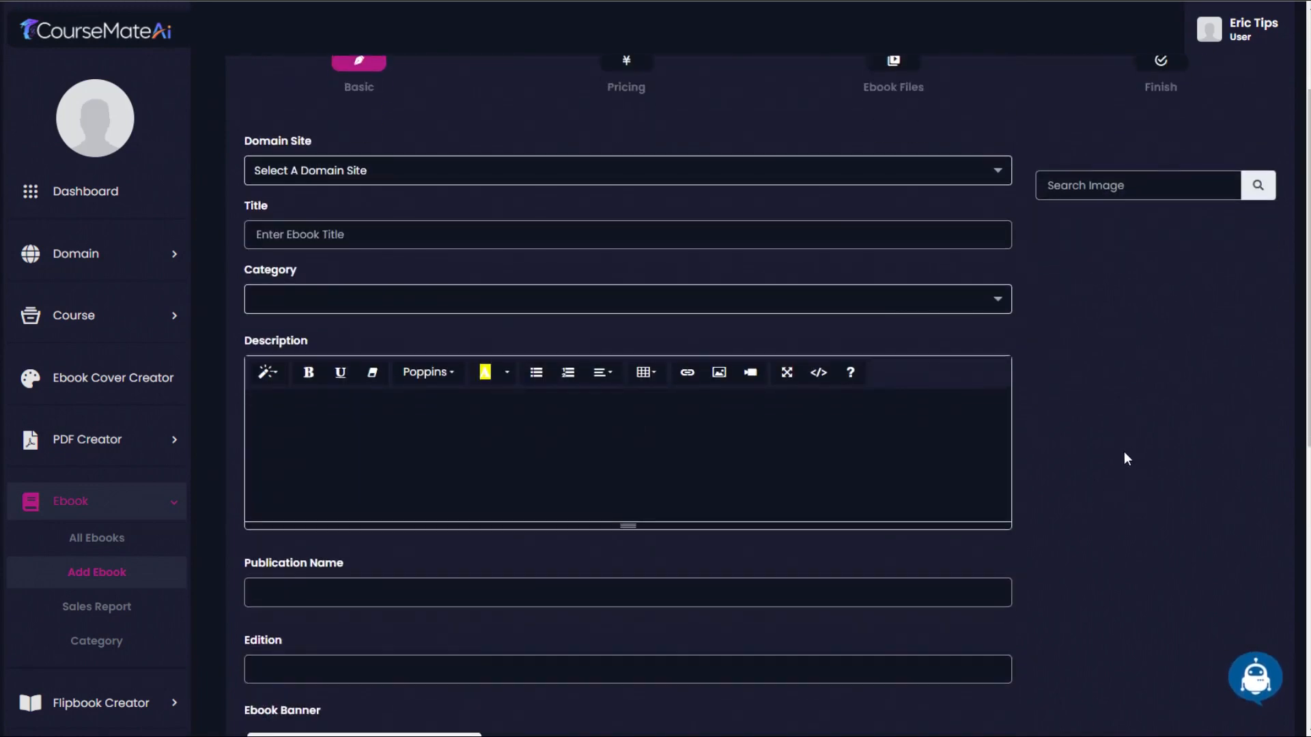
pyautogui.scroll(3, 1122, 449)
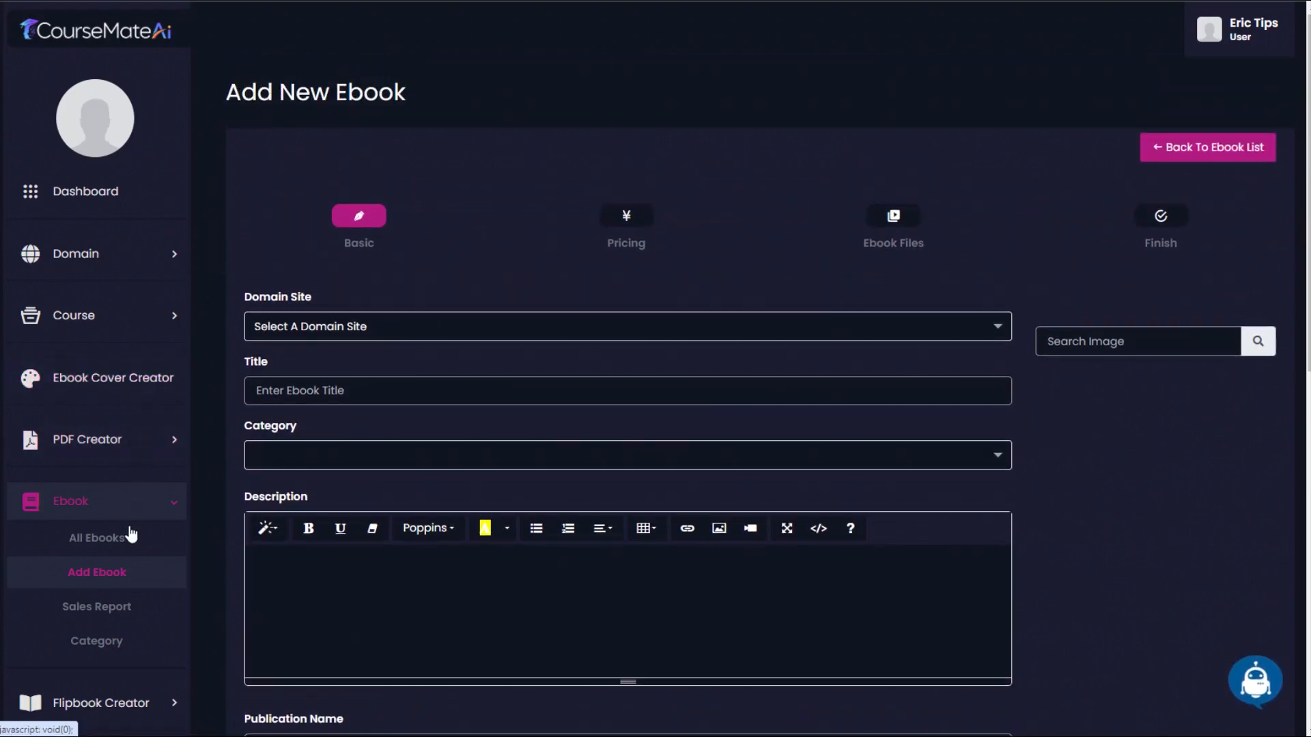
# - Open the form for adding a new children book and examine its fields down to the cover and thumbnail uploads
pyautogui.scroll(-2, 128, 532)
pyautogui.scroll(-1, 113, 491)
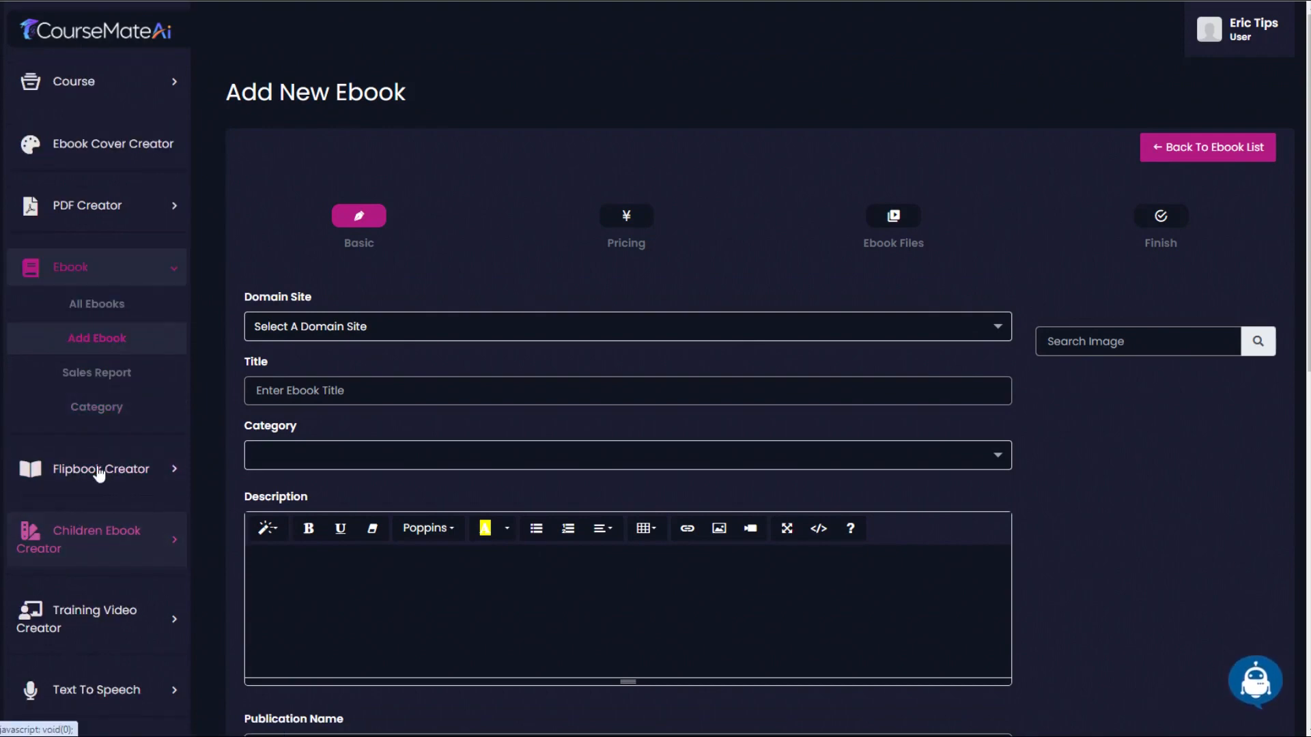
pyautogui.click(115, 535)
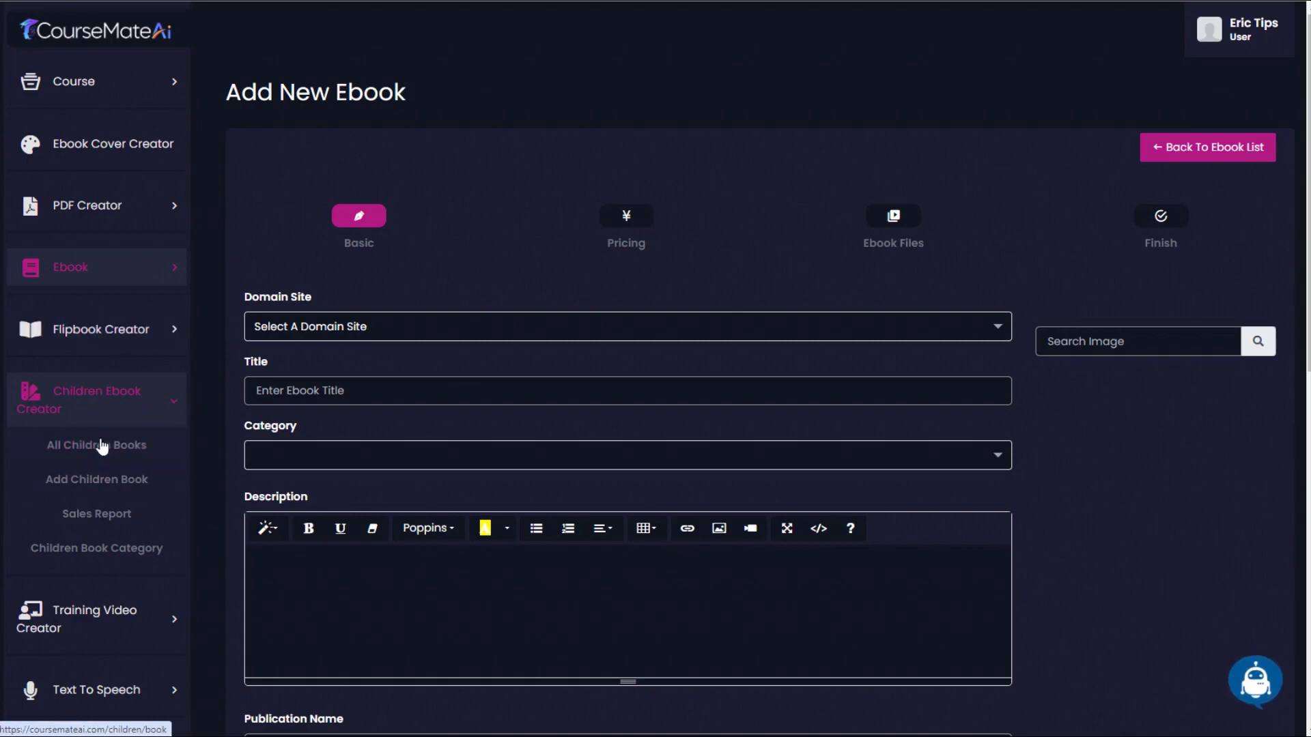
pyautogui.click(96, 481)
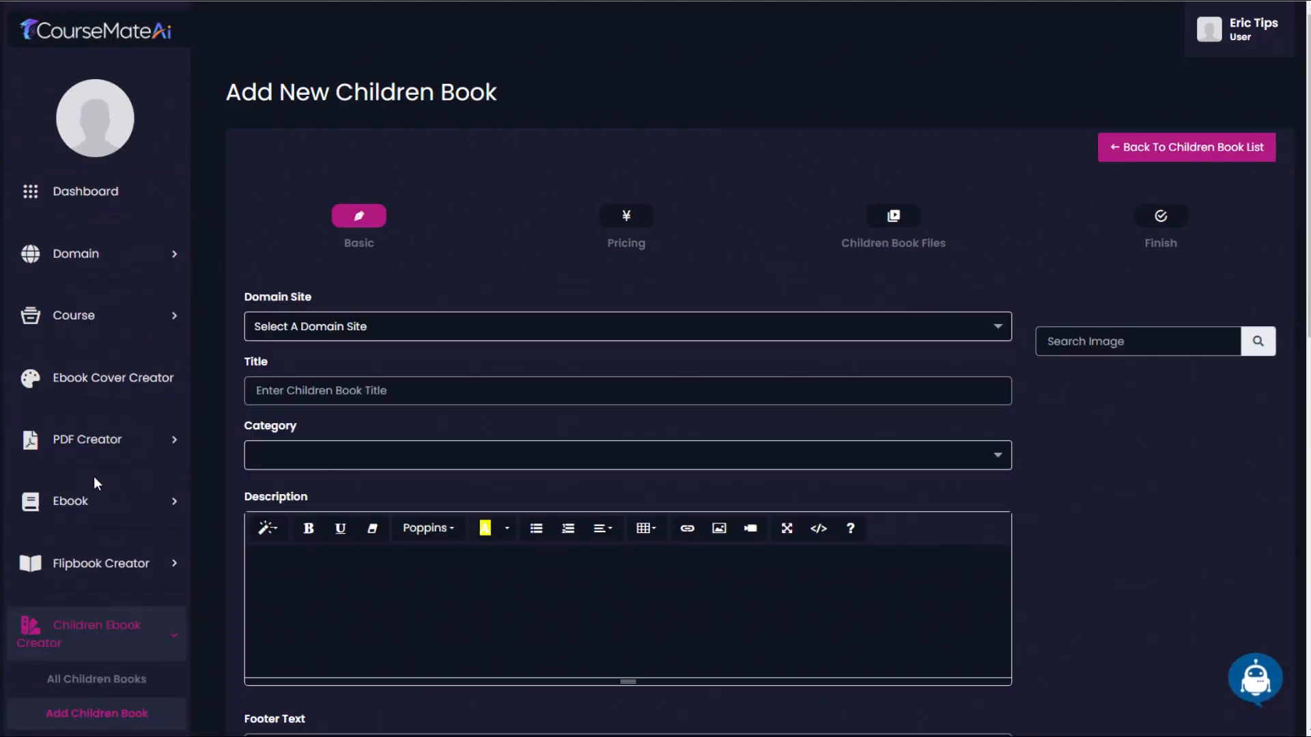
pyautogui.scroll(-10, 1272, 429)
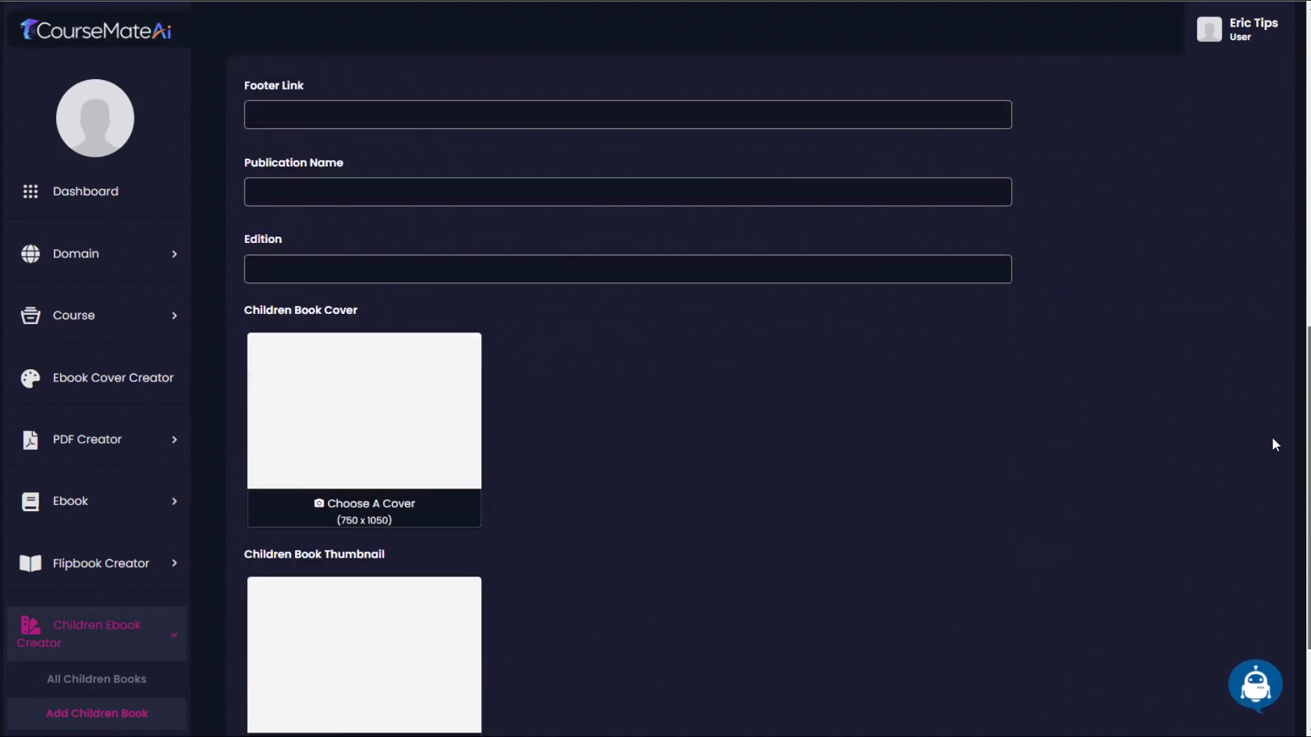
pyautogui.scroll(10, 1258, 521)
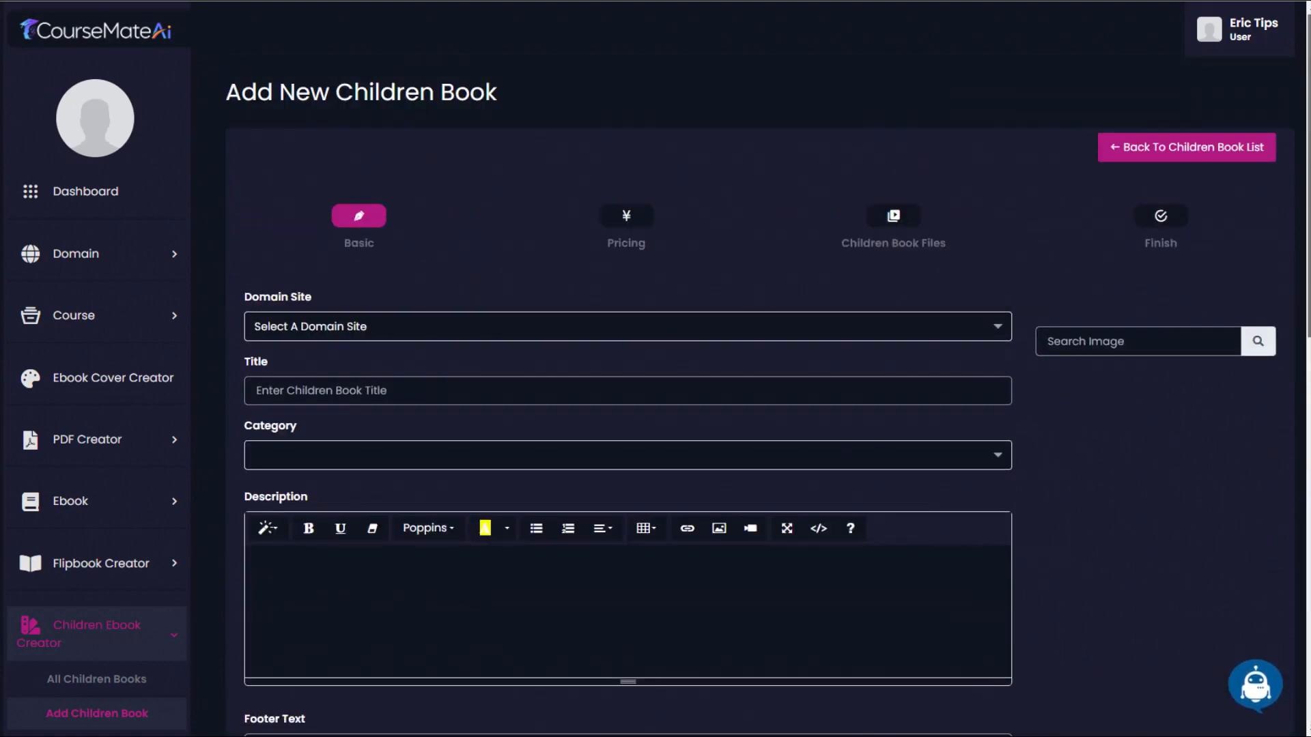
pyautogui.scroll(-10, 1021, 346)
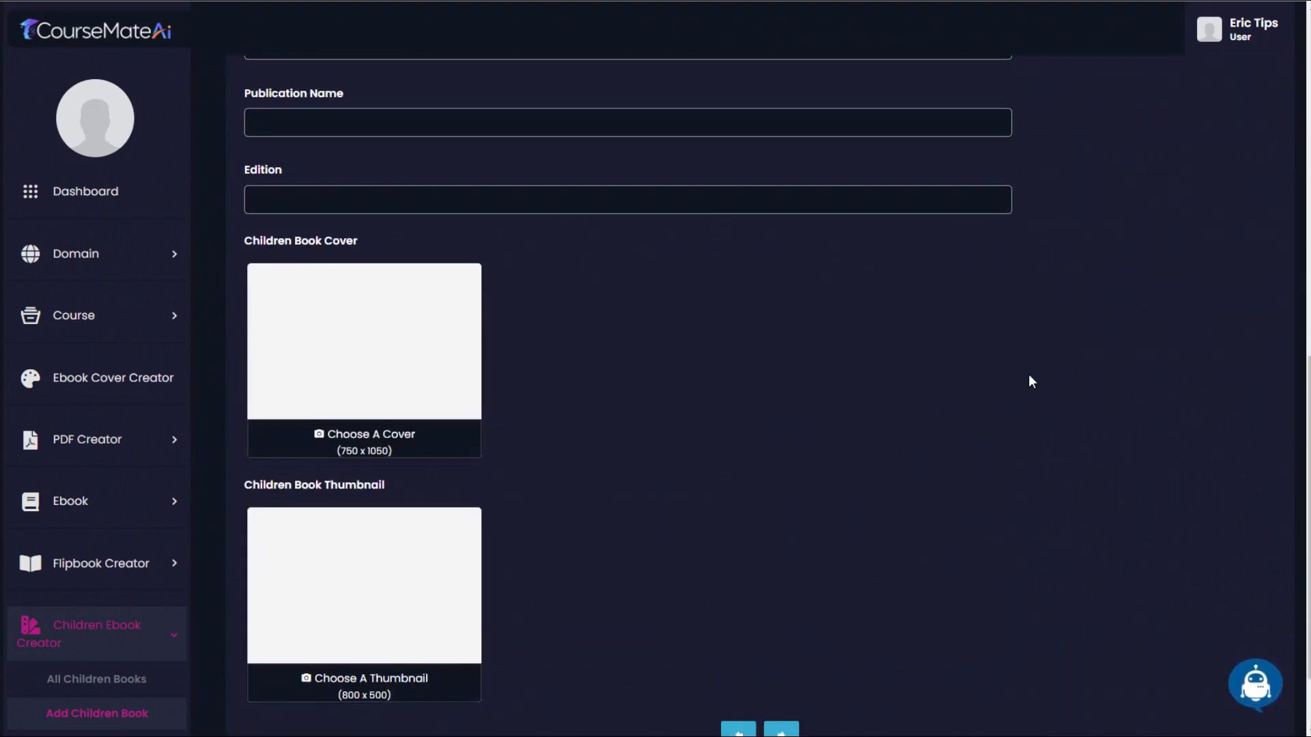
pyautogui.scroll(8, 1026, 372)
pyautogui.scroll(2, 1026, 384)
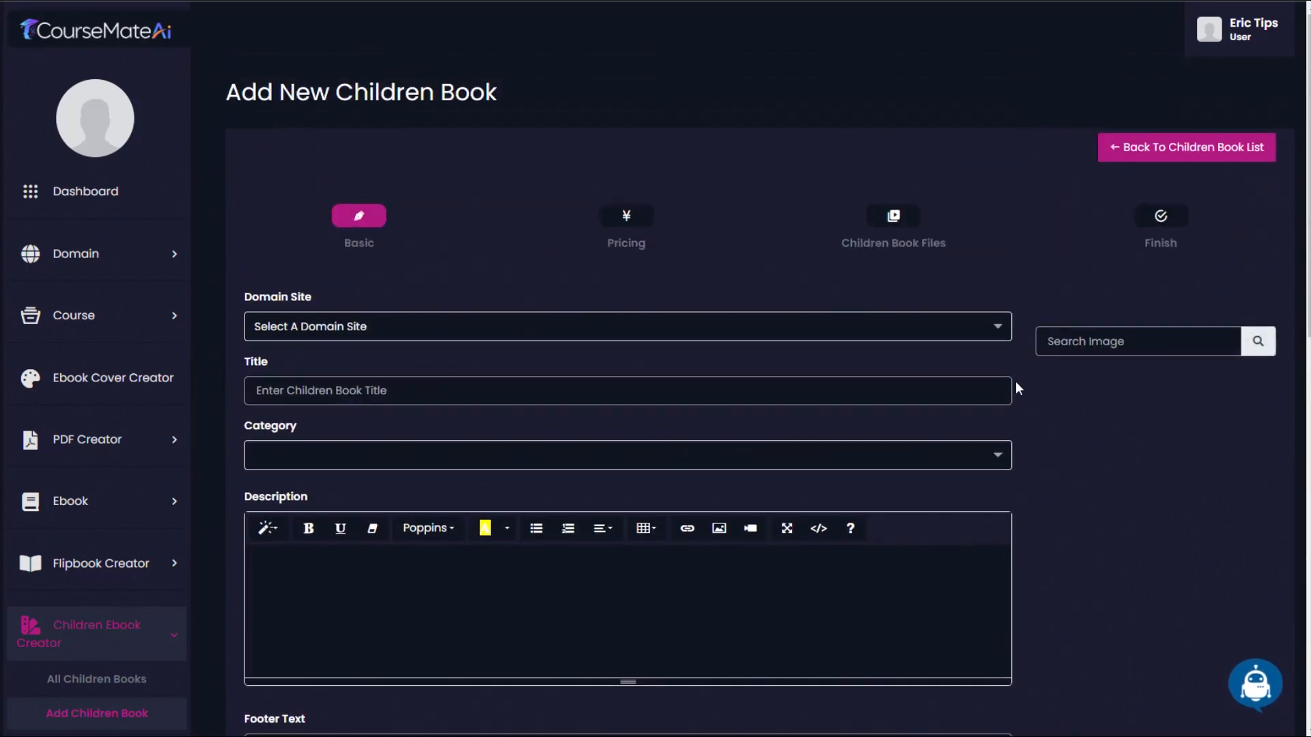
# - Generate images with the Ai Writer's Generate Image service using the keyword "childrens book illustration camping in tent"
pyautogui.click(1255, 678)
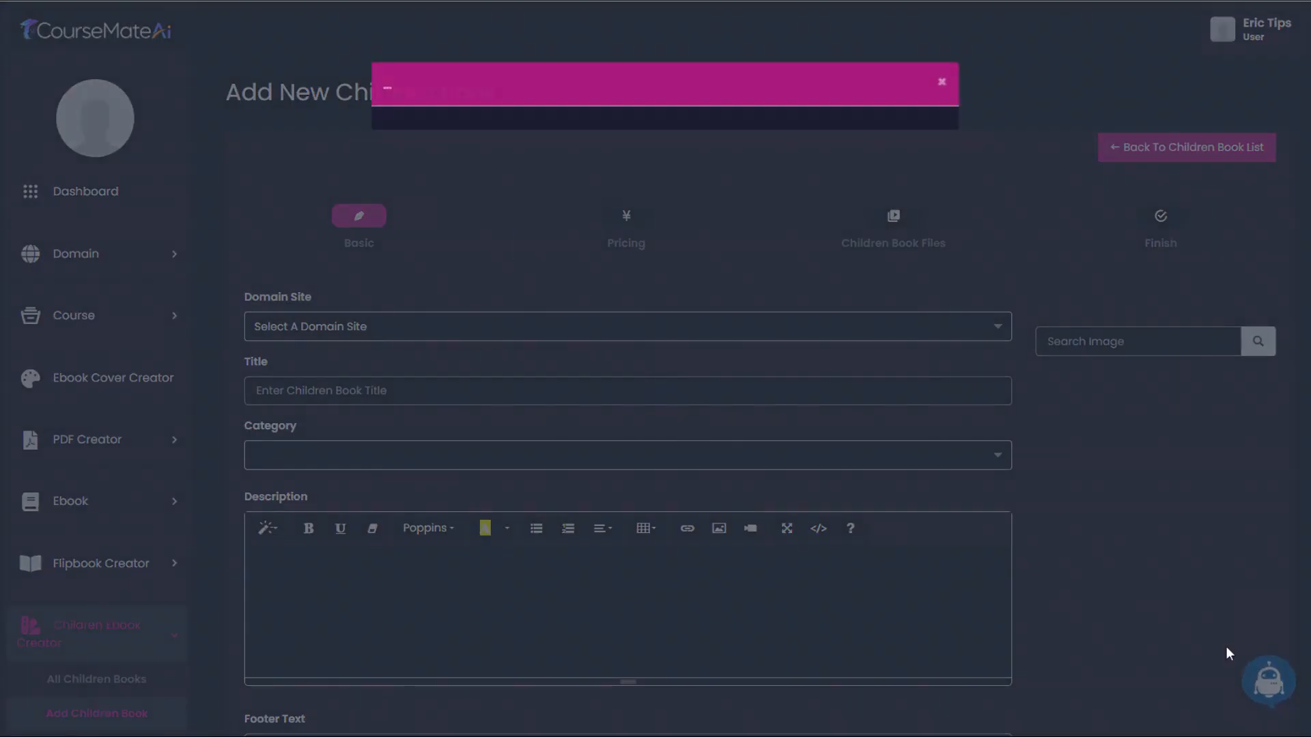
pyautogui.click(552, 141)
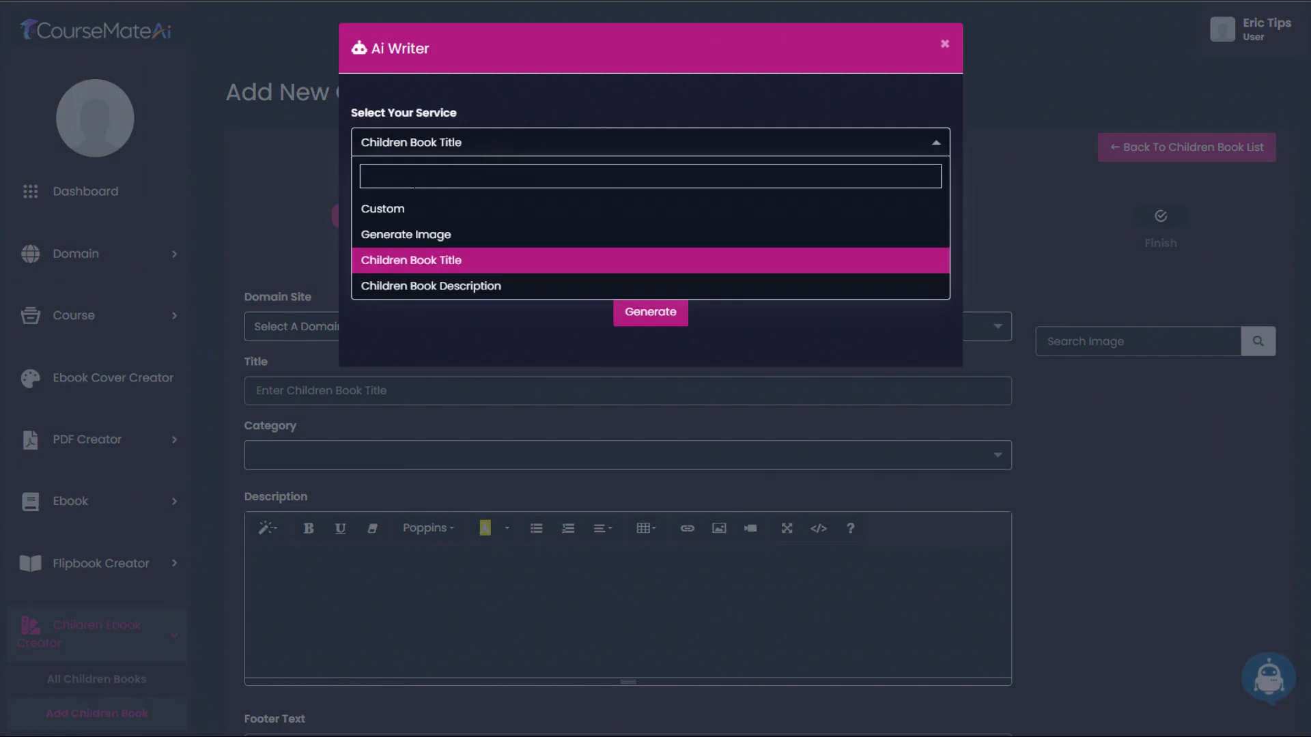
pyautogui.click(413, 236)
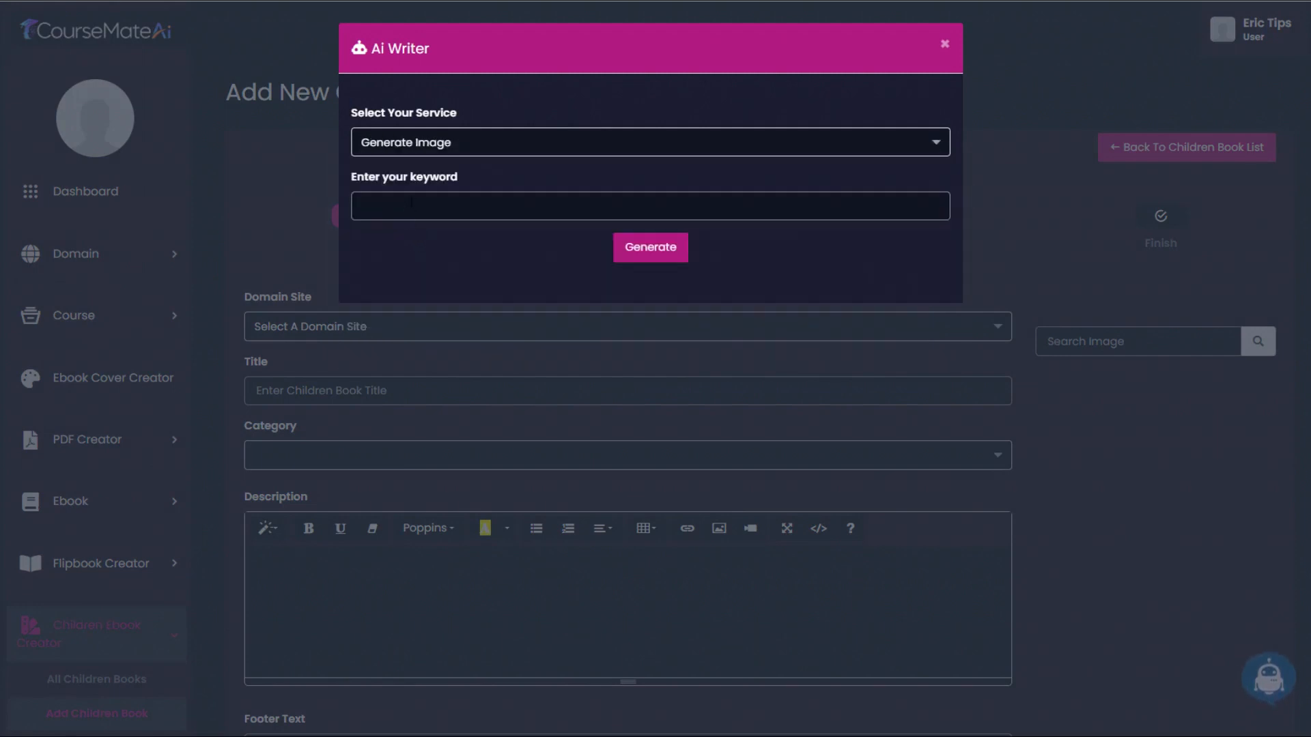
pyautogui.click(405, 203)
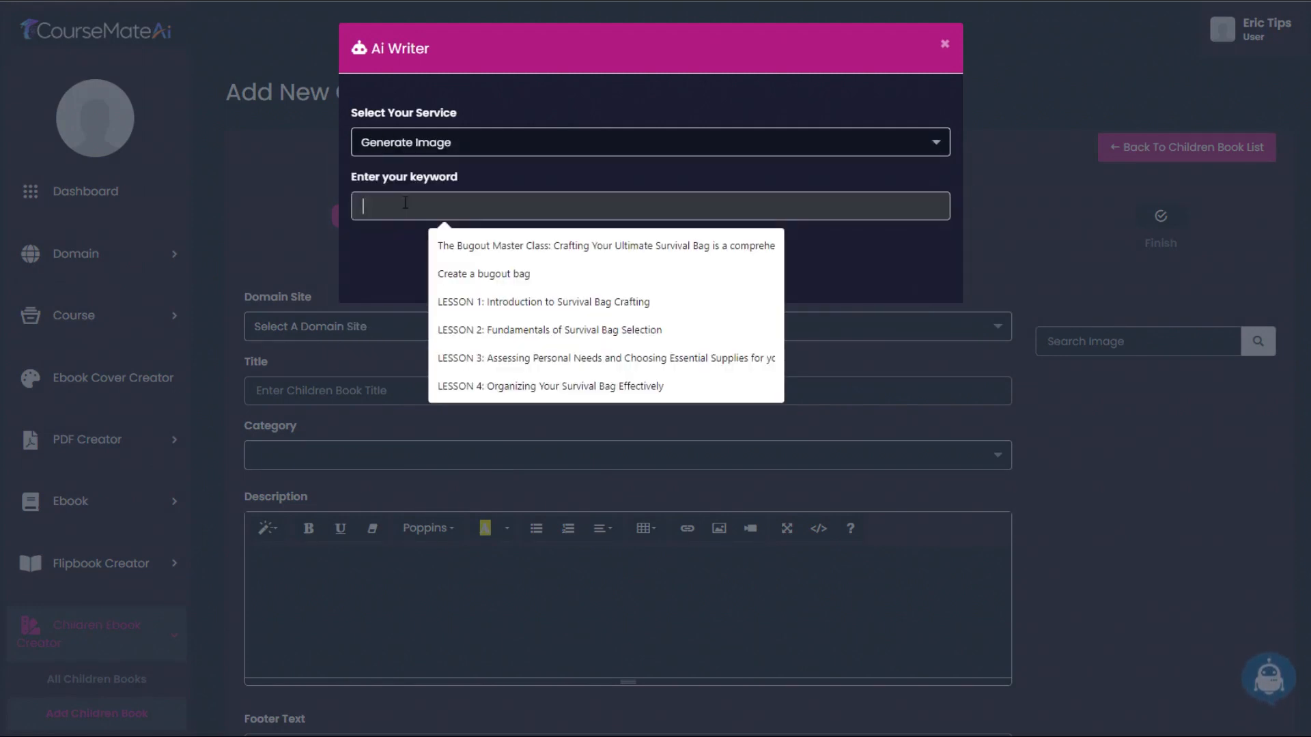
pyautogui.write('childrens book illustration camping in tent')
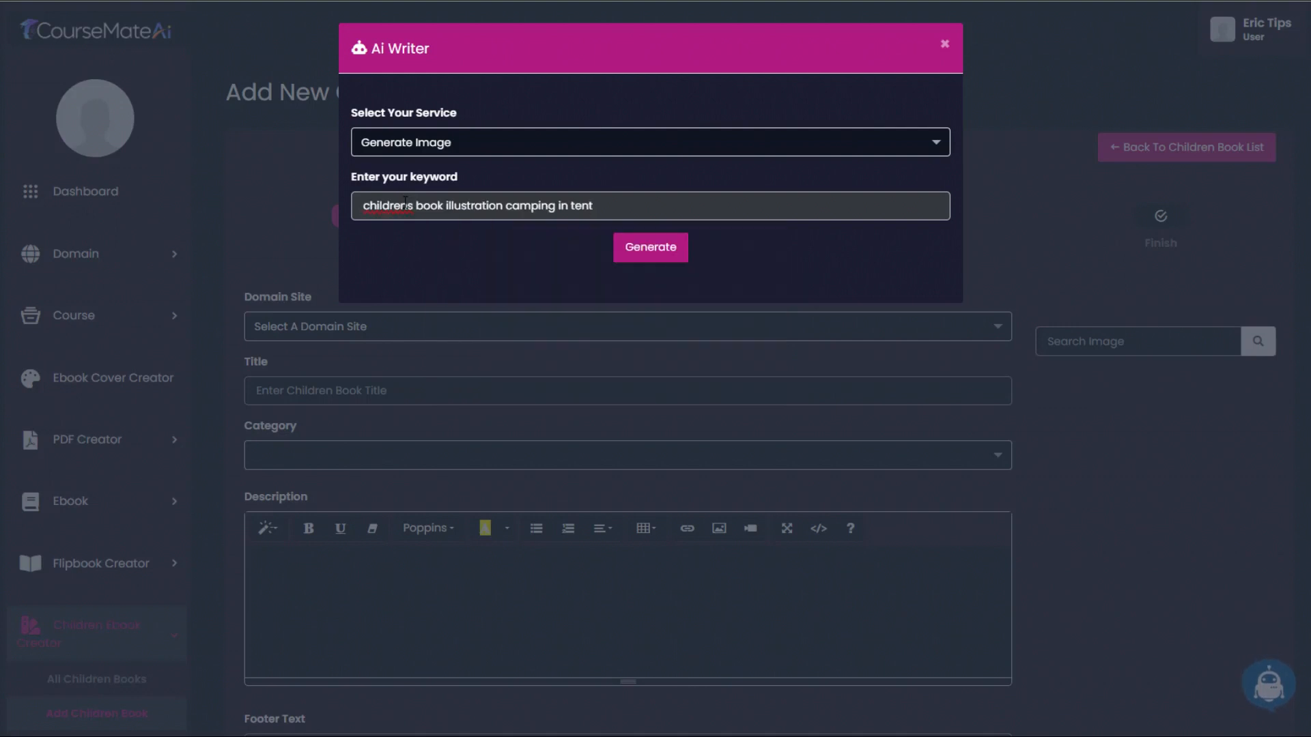
pyautogui.click(647, 251)
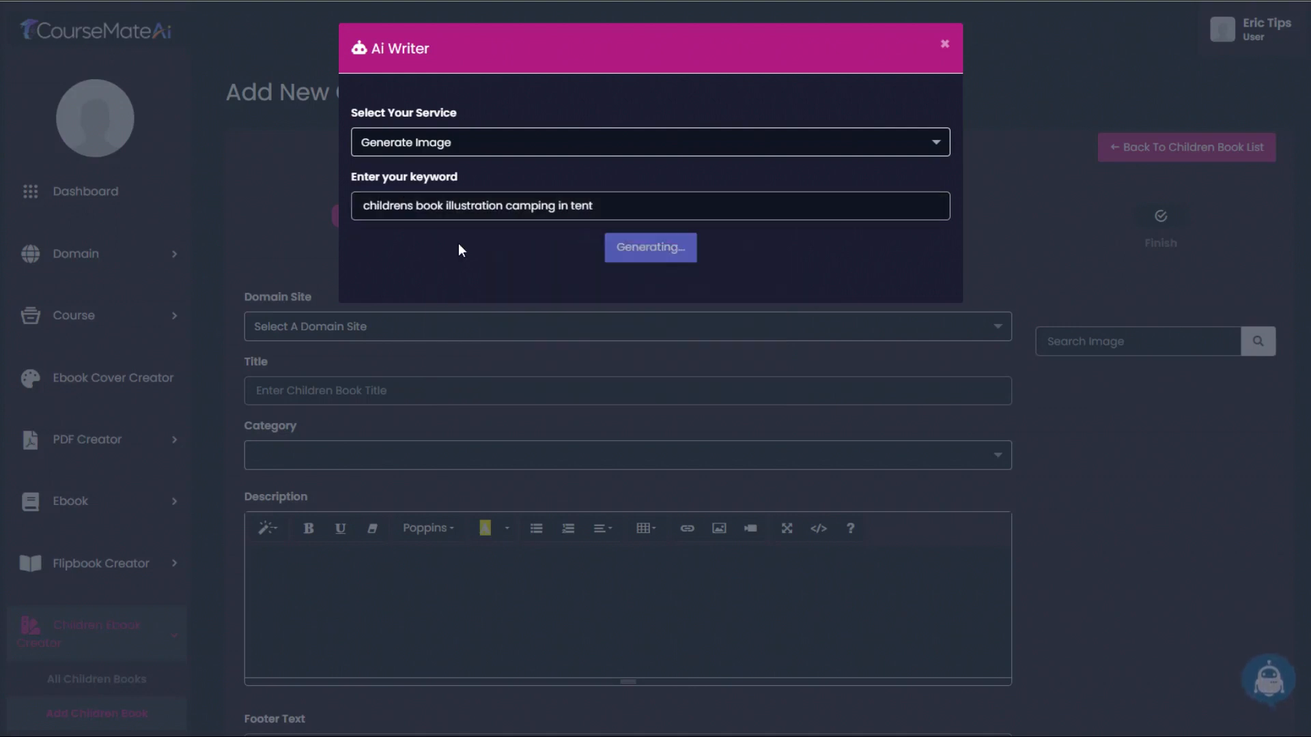
# - Examine the generated camping illustrations and close the Ai Writer
pyautogui.scroll(-2, 747, 244)
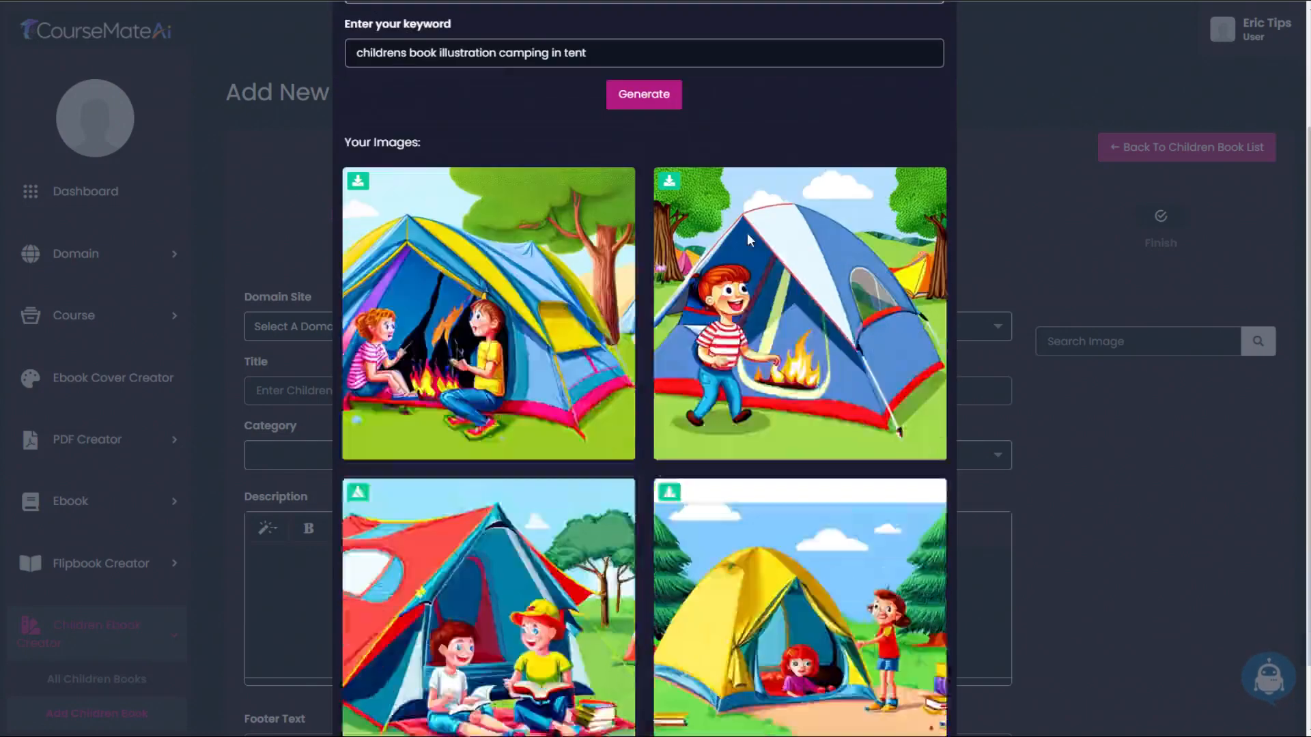
pyautogui.scroll(-3, 762, 248)
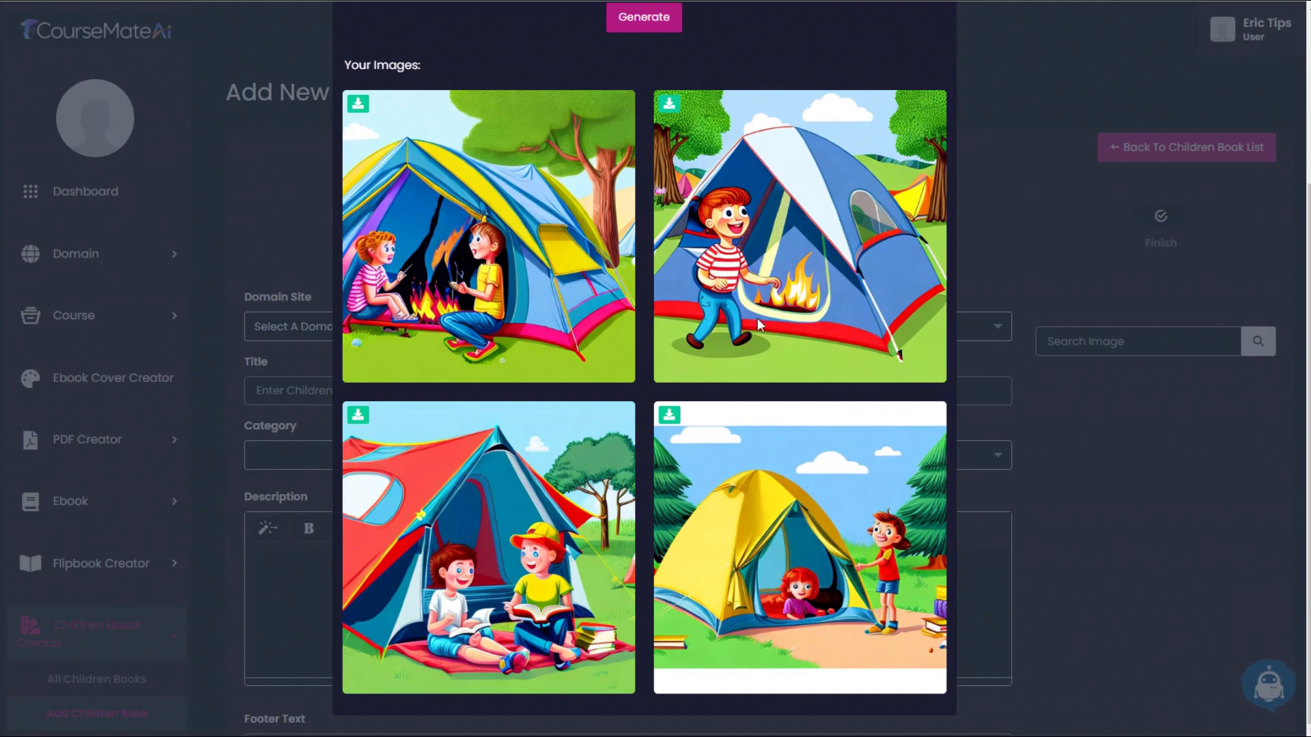
pyautogui.scroll(3, 789, 413)
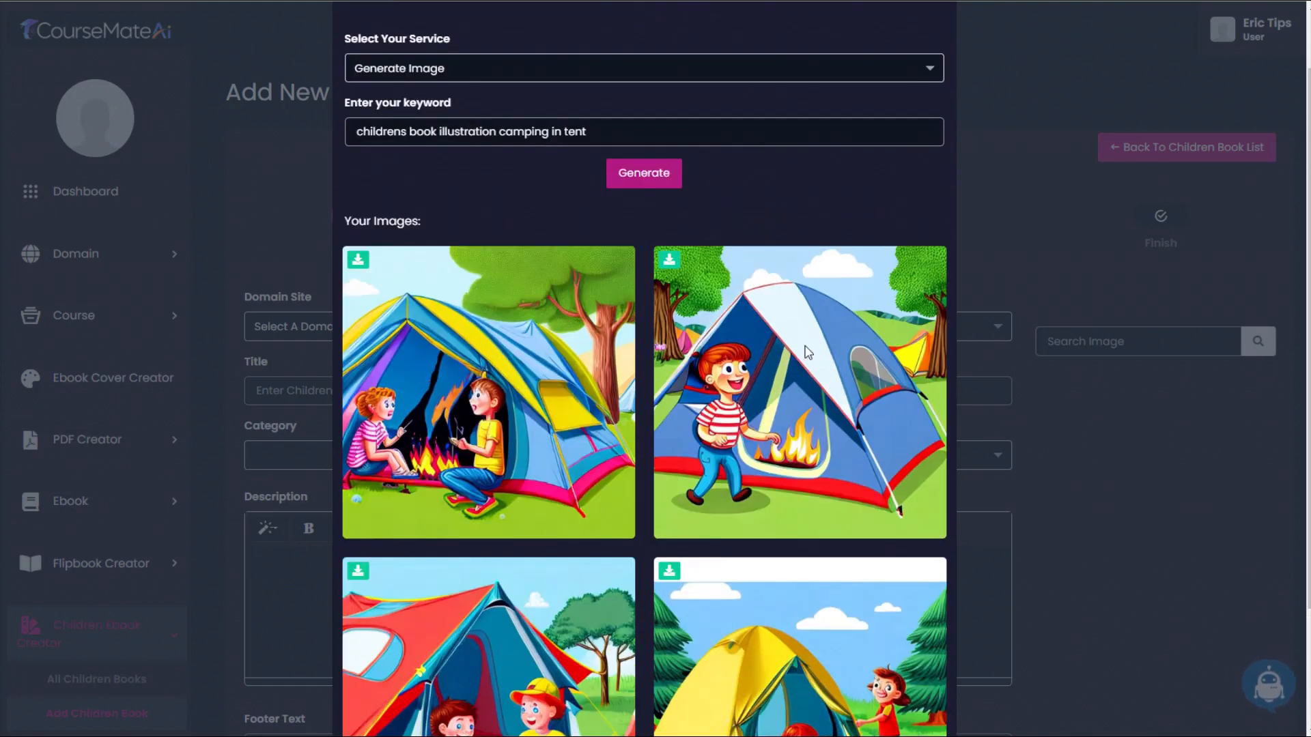
pyautogui.scroll(2, 529, 454)
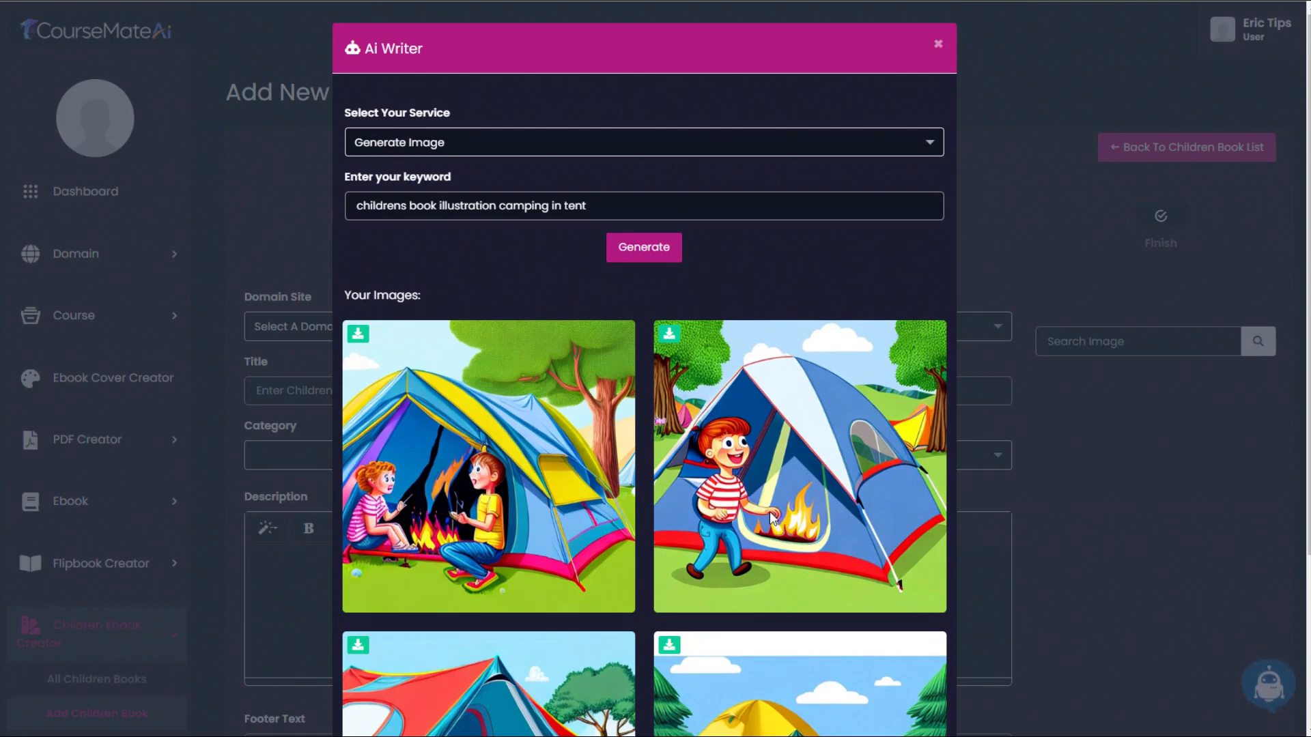
pyautogui.scroll(-3, 736, 446)
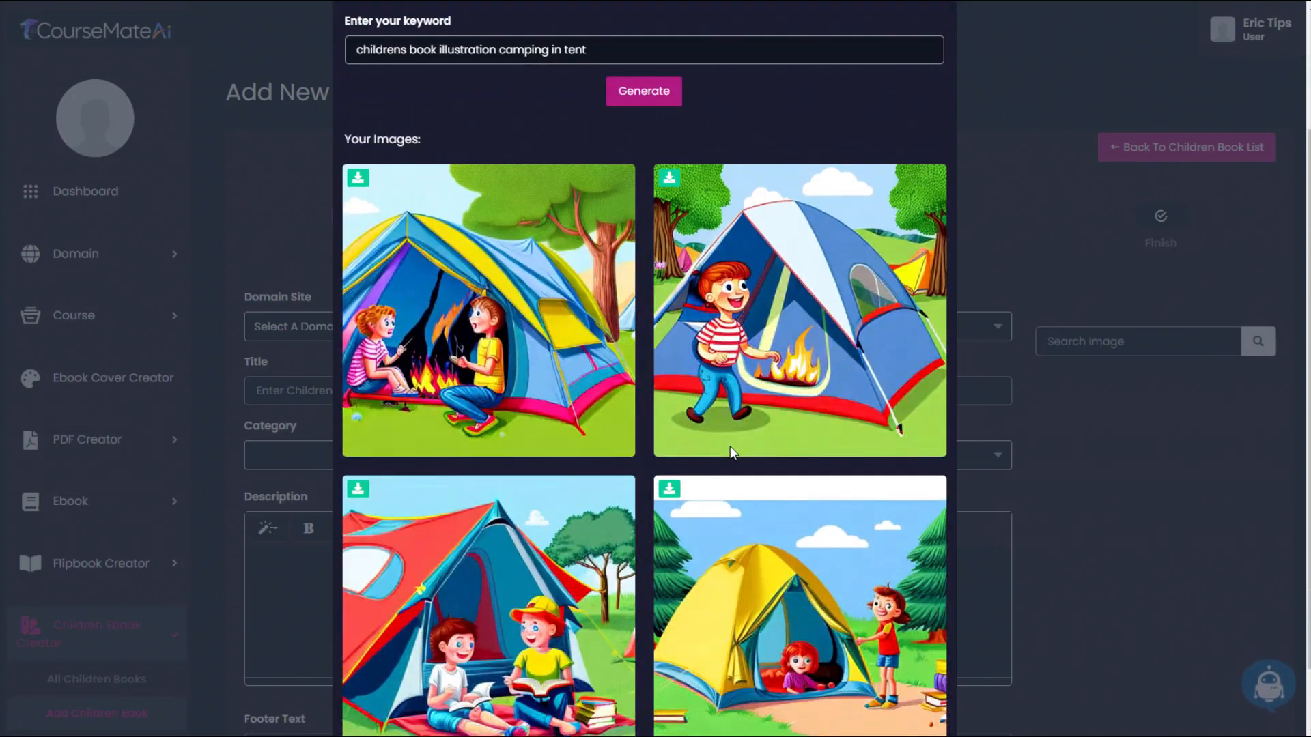
pyautogui.scroll(3, 730, 445)
pyautogui.scroll(-4, 683, 430)
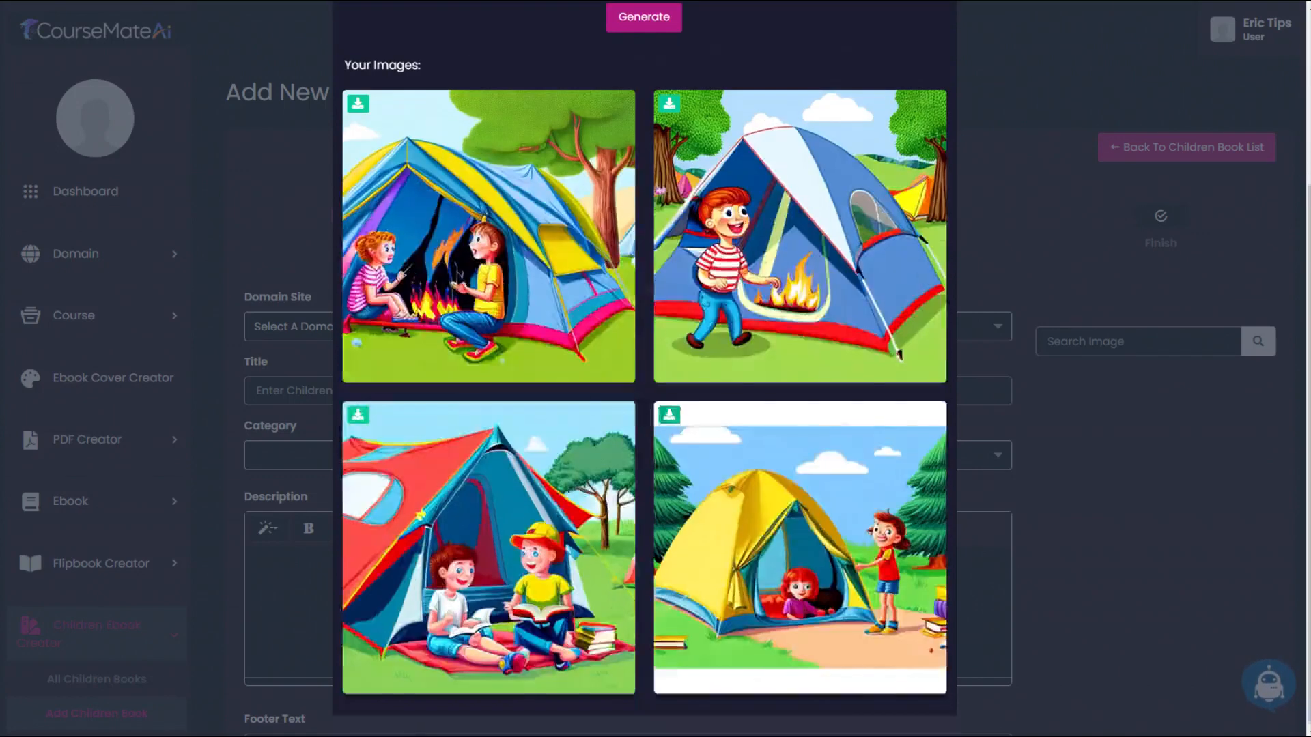
pyautogui.scroll(4, 780, 517)
pyautogui.scroll(-4, 441, 590)
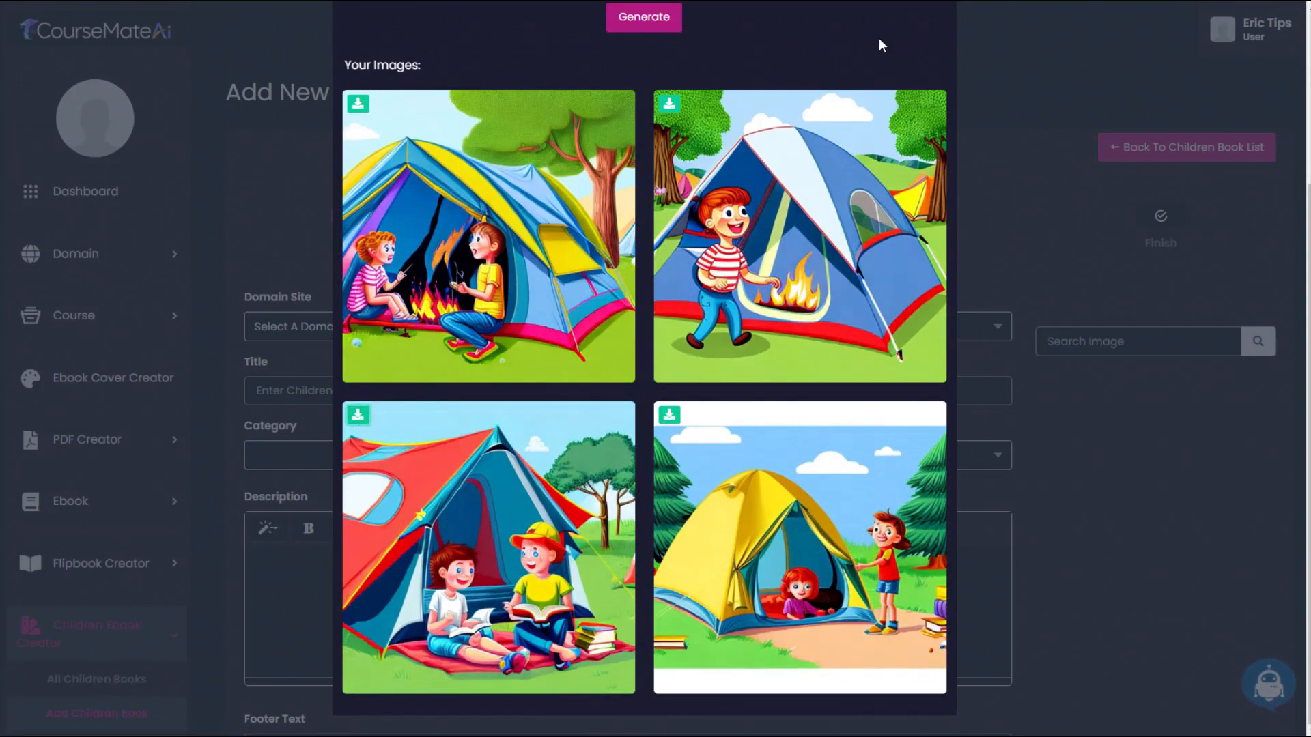
pyautogui.scroll(4, 875, 86)
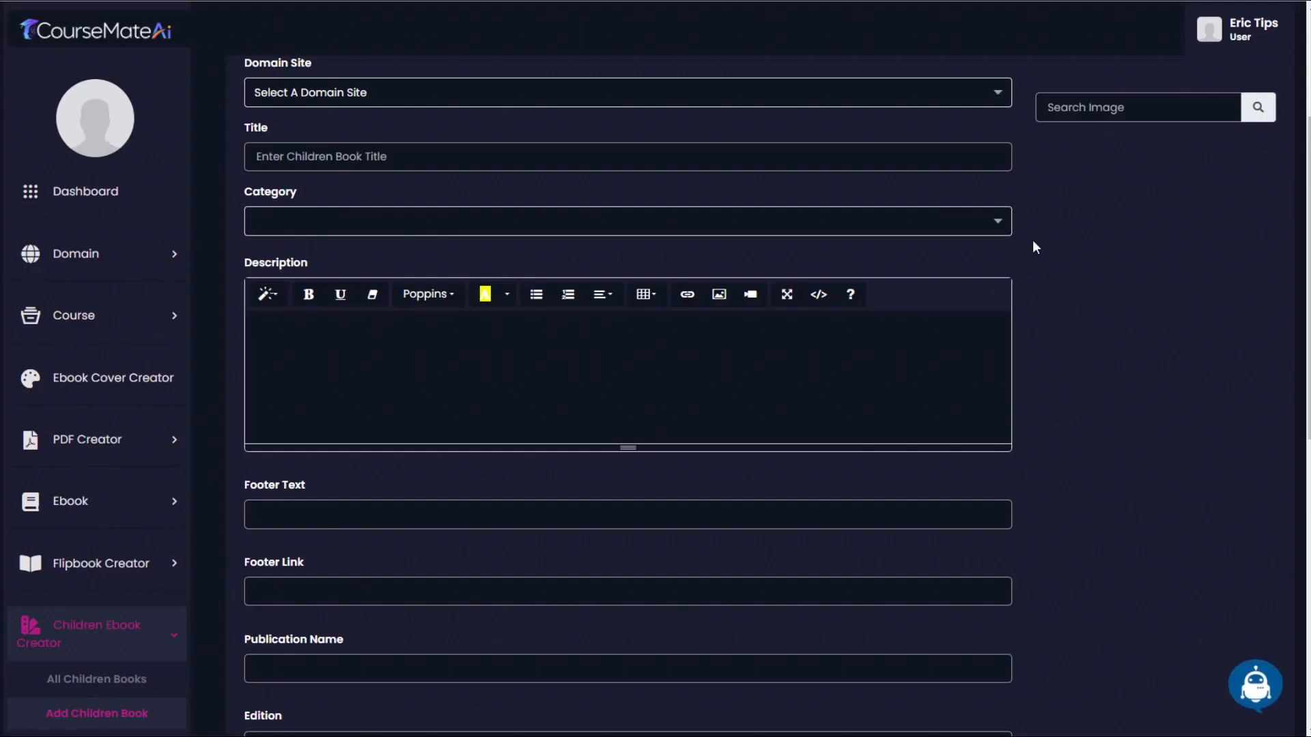
# - Look over the children book form down to its cover and thumbnail uploads, and open the banner ads management page
pyautogui.scroll(-4, 686, 224)
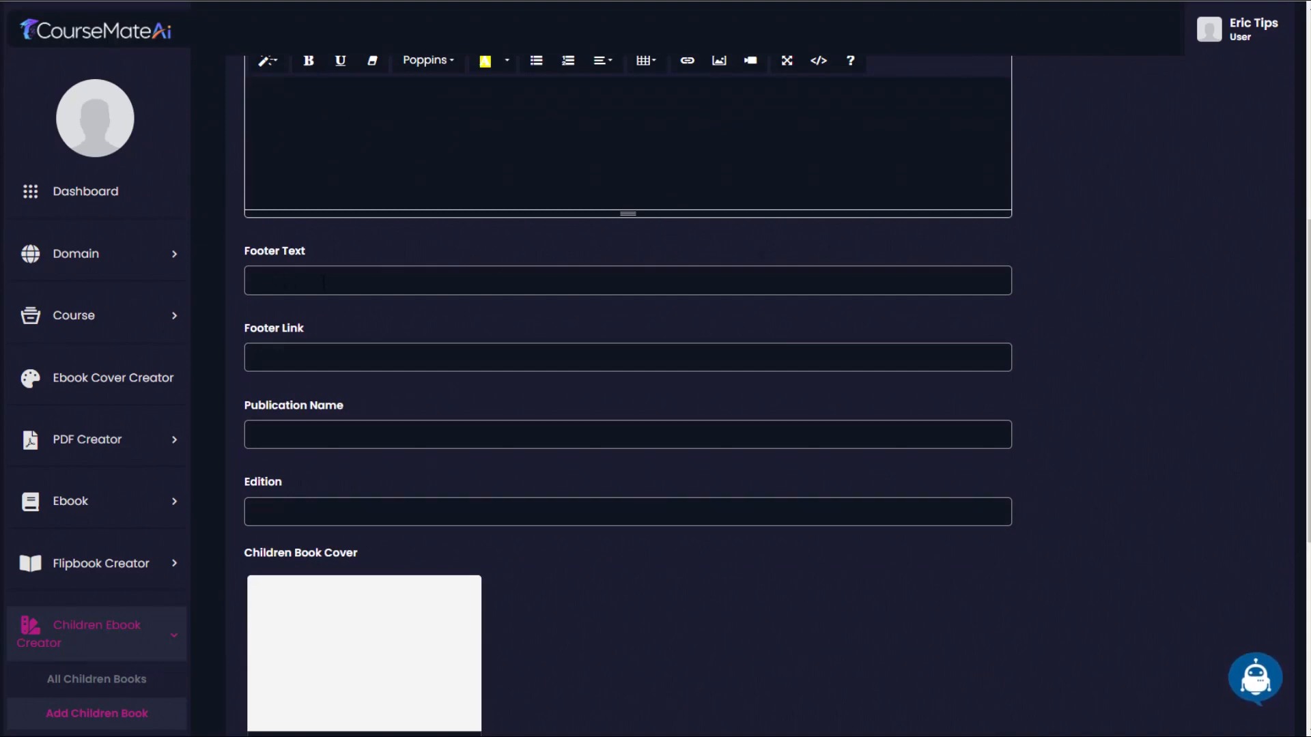
pyautogui.scroll(-2, 545, 501)
pyautogui.scroll(-4, 182, 264)
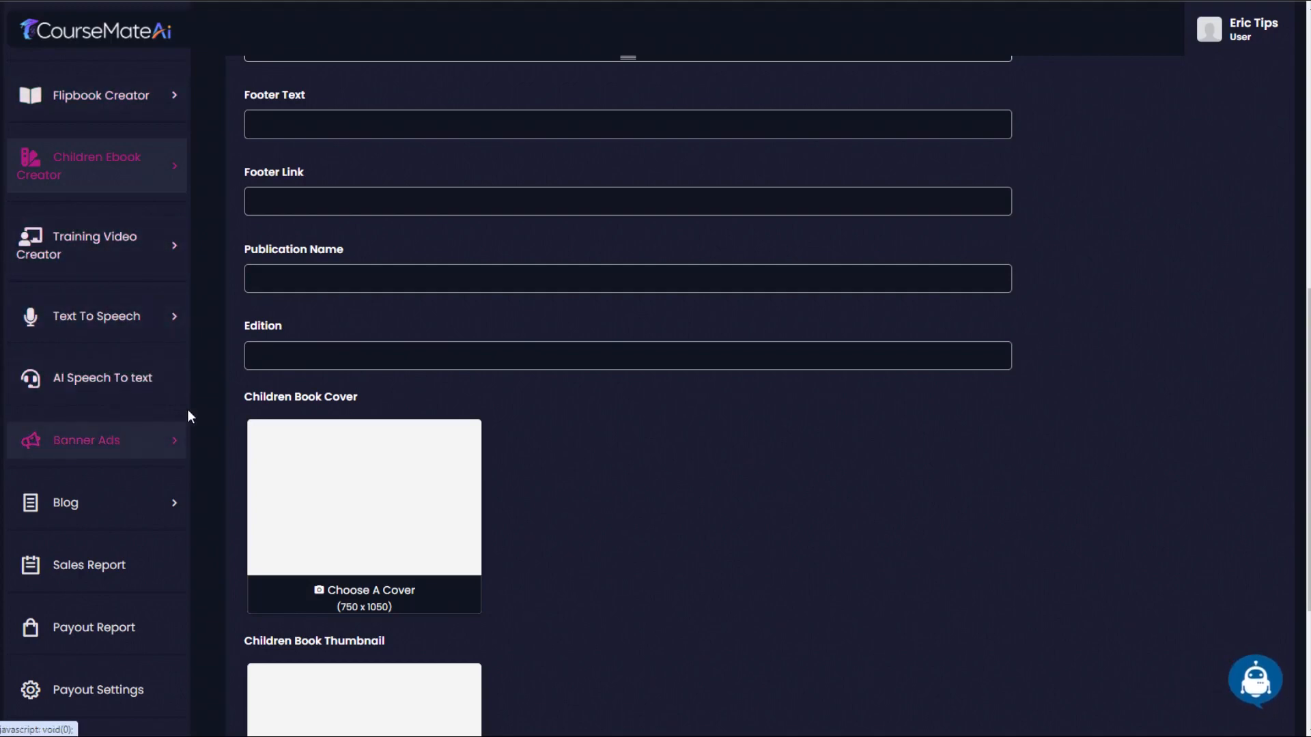
pyautogui.scroll(-1, 196, 362)
pyautogui.click(164, 445)
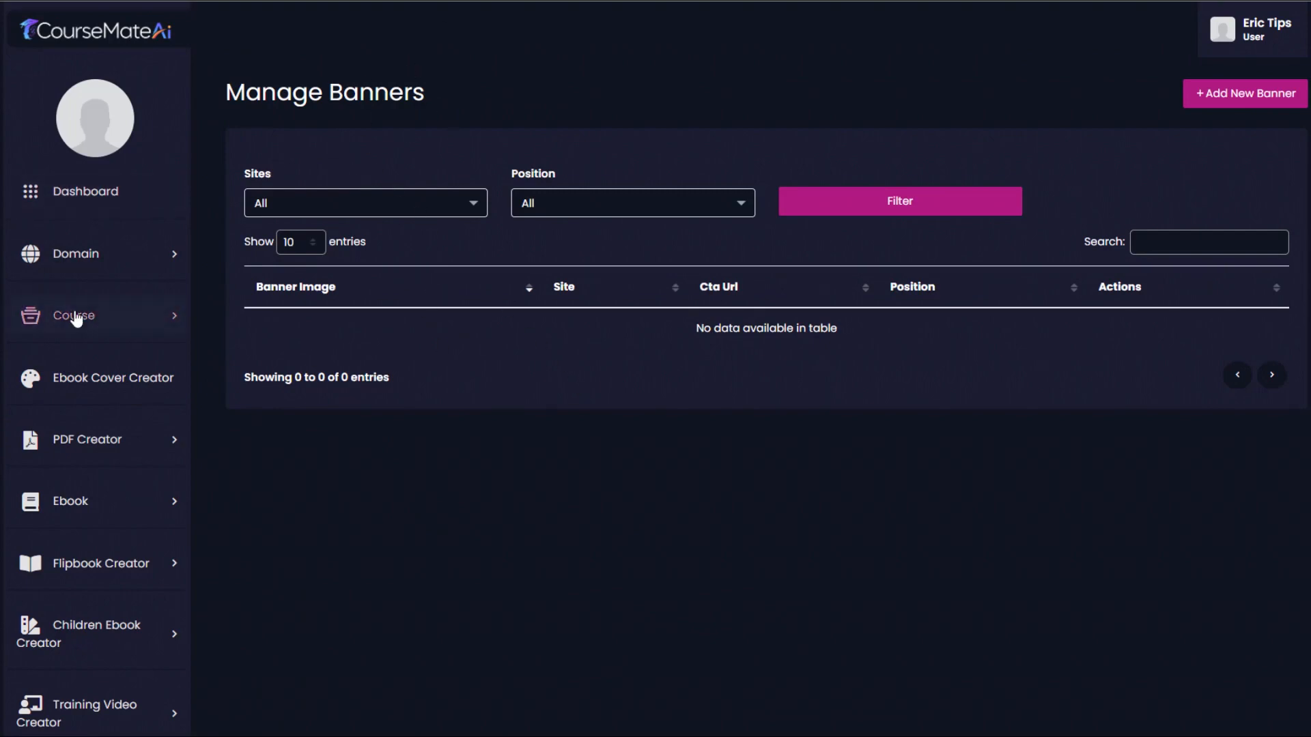
# - Add a blog category to the survival site titled "survival tips" with the subtitle "Tips to help you survive anything"
pyautogui.scroll(-6, 81, 512)
pyautogui.click(123, 578)
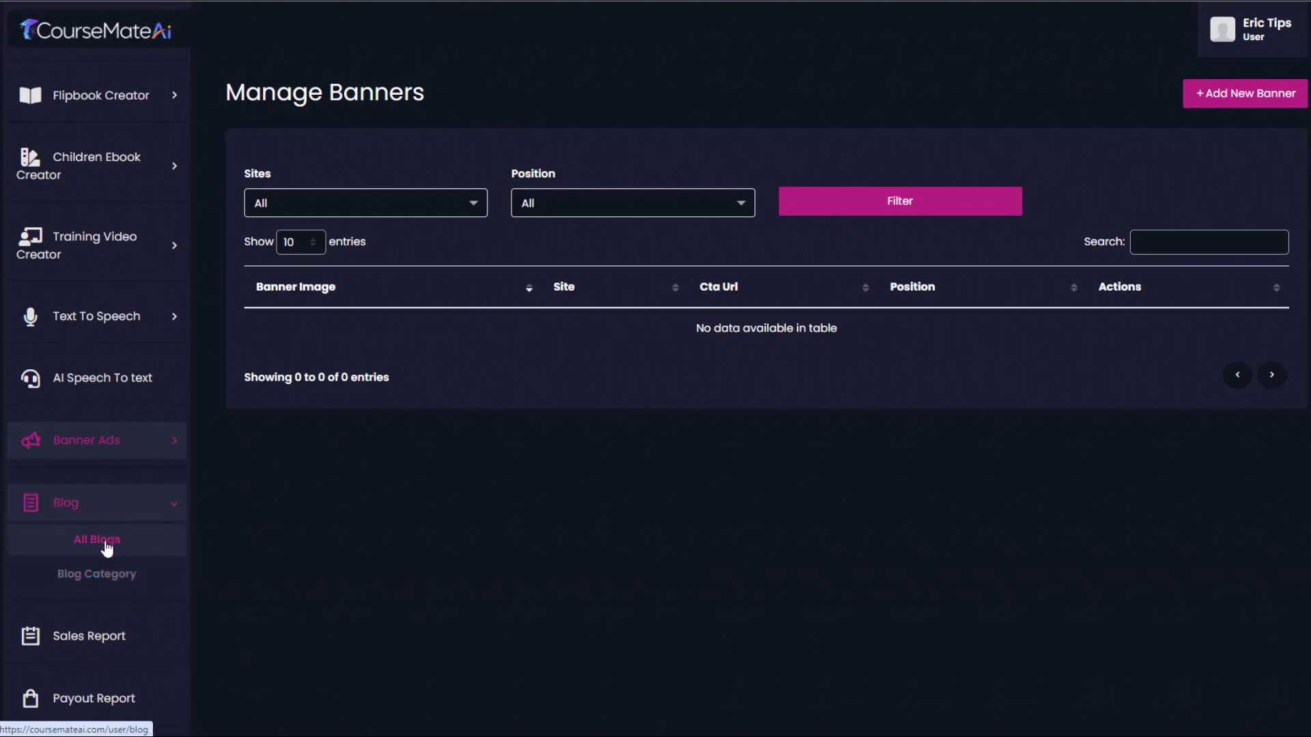
pyautogui.click(112, 574)
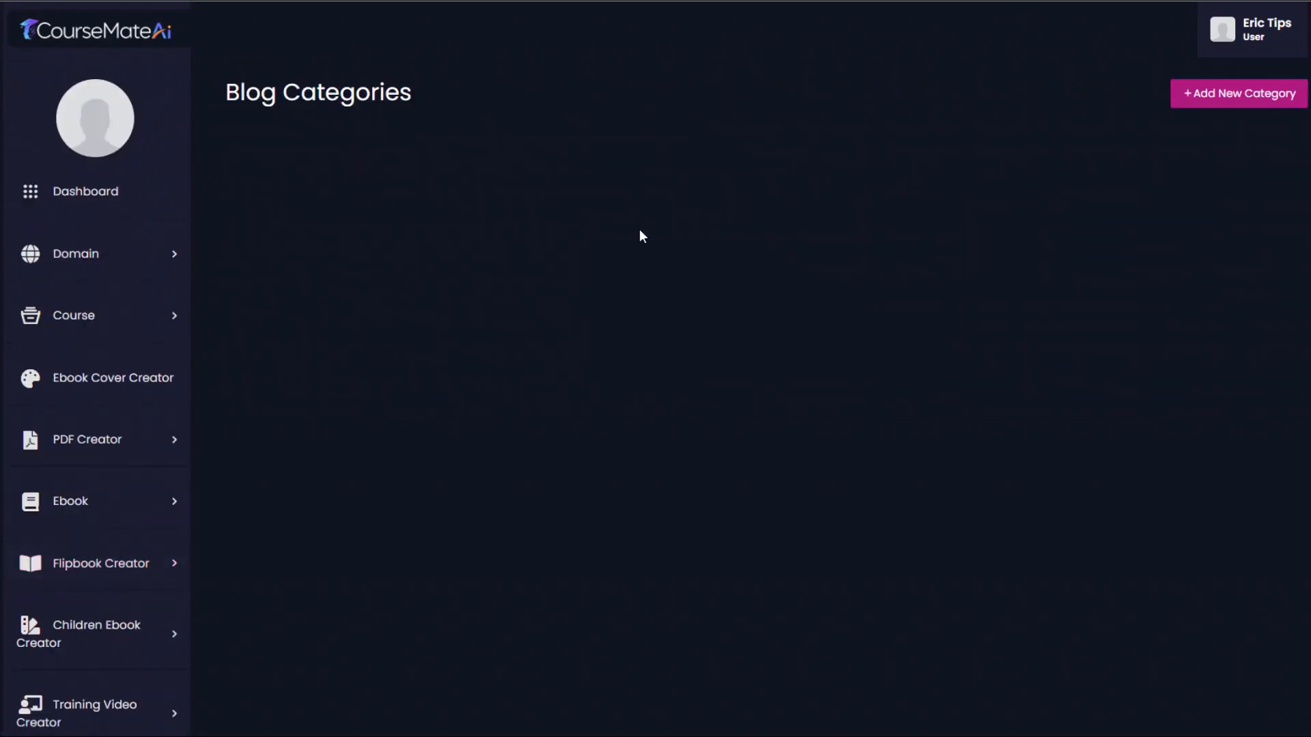
pyautogui.click(1238, 99)
pyautogui.click(553, 116)
pyautogui.click(553, 158)
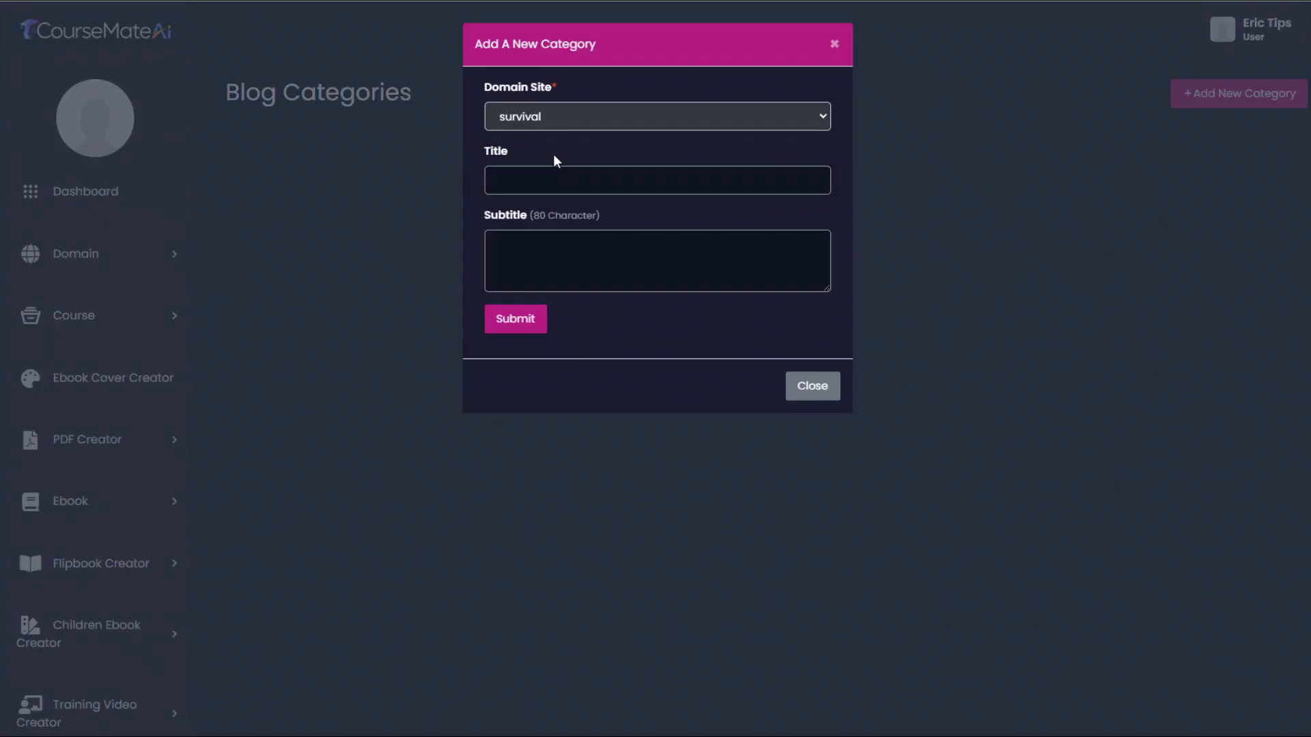
pyautogui.click(557, 181)
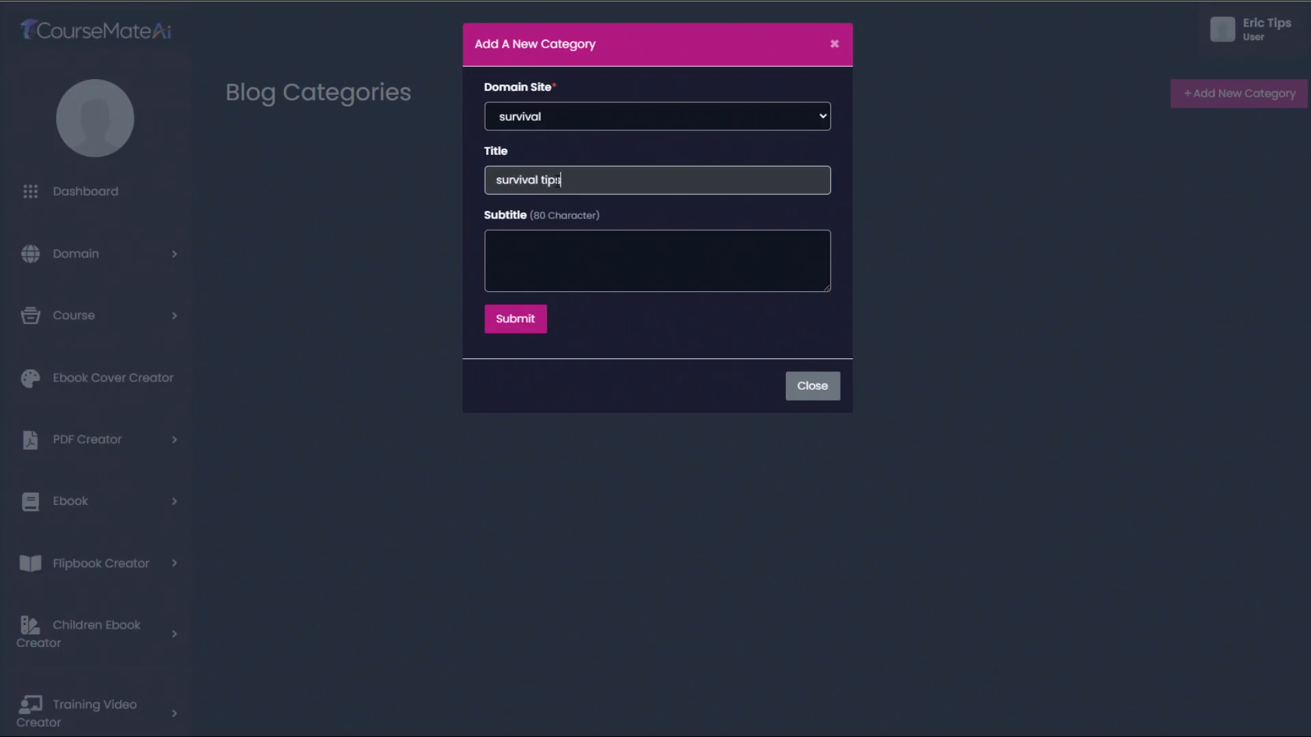
pyautogui.click(559, 260)
pyautogui.write('Tips to help you survive anything')
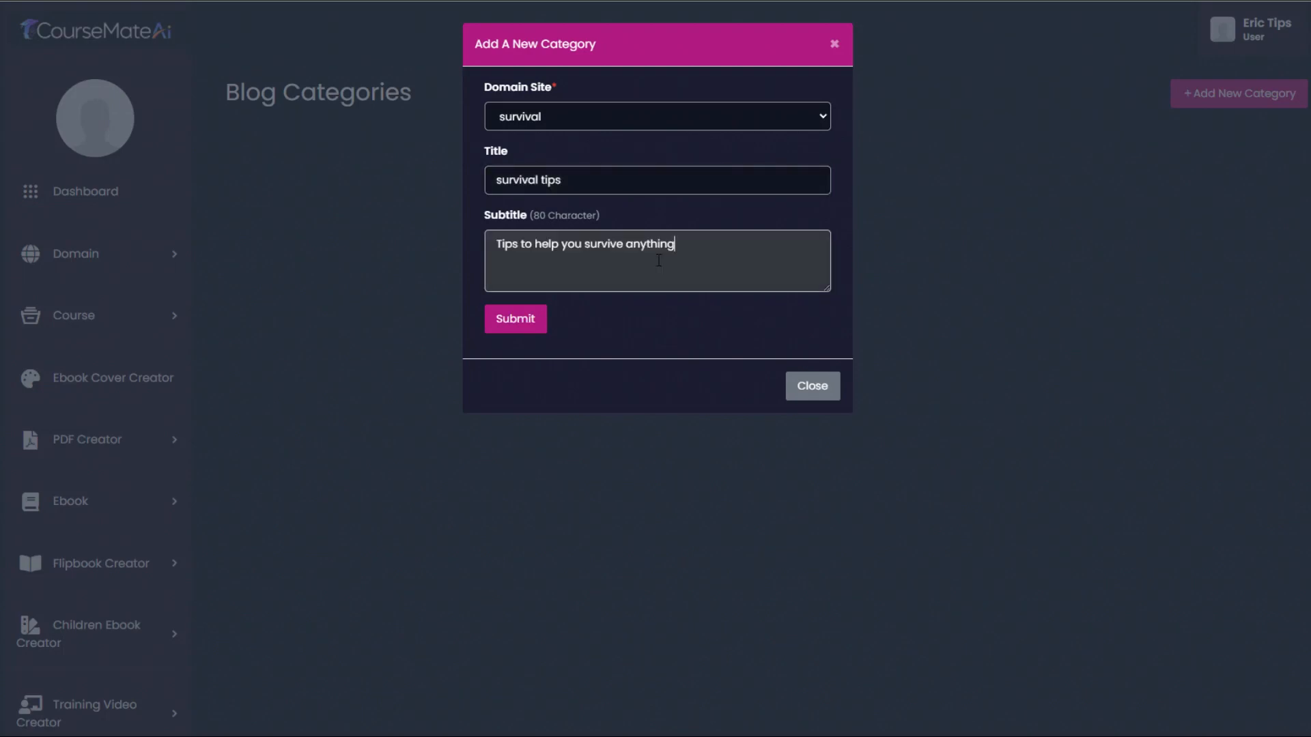
pyautogui.click(527, 326)
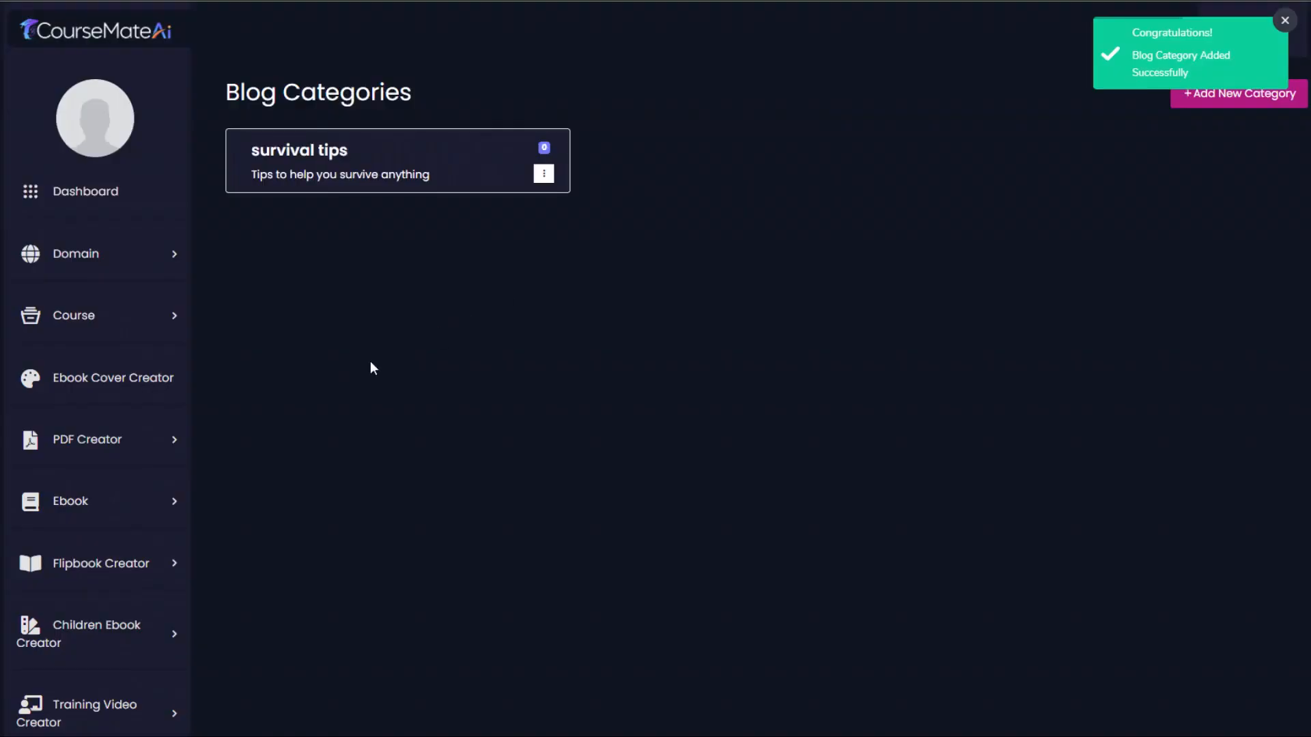
# - Start a new blog on the survival site, enter a personalised survival tips title and choose the survival tips category
pyautogui.scroll(-8, 136, 461)
pyautogui.click(129, 462)
pyautogui.click(1241, 97)
pyautogui.click(377, 213)
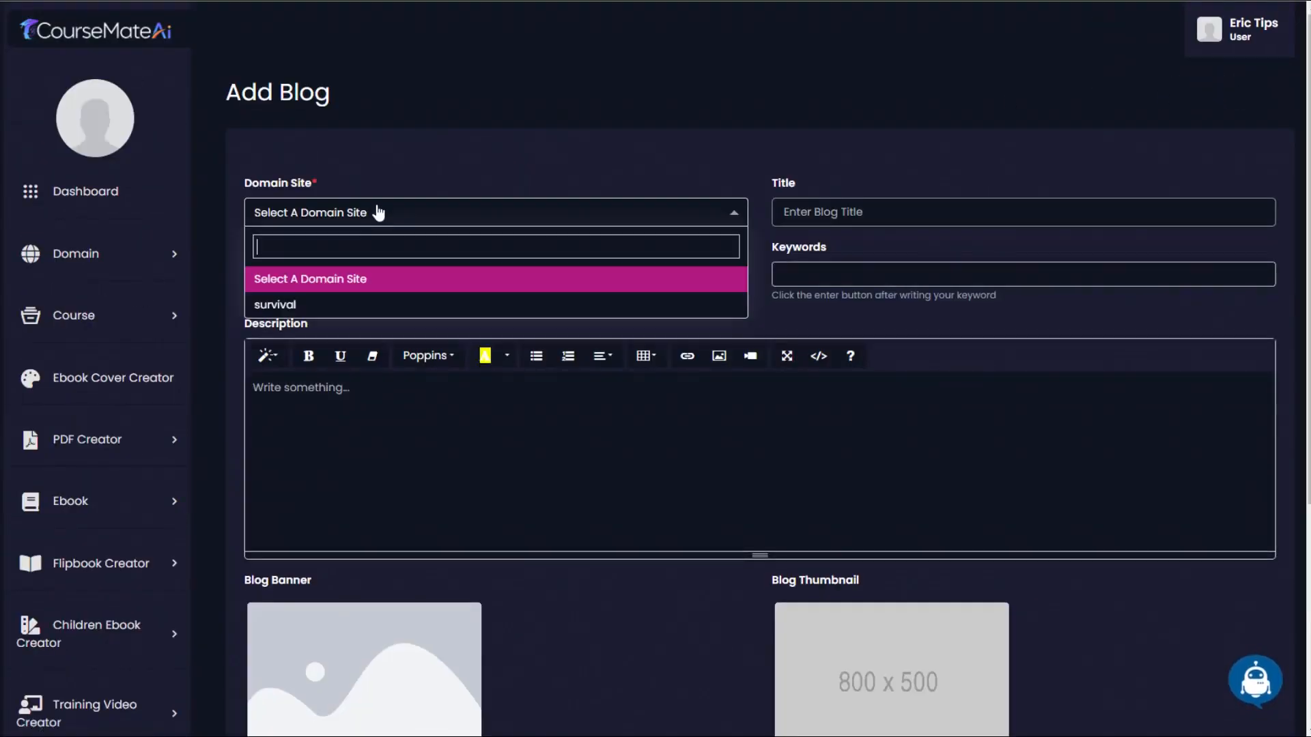
pyautogui.click(351, 305)
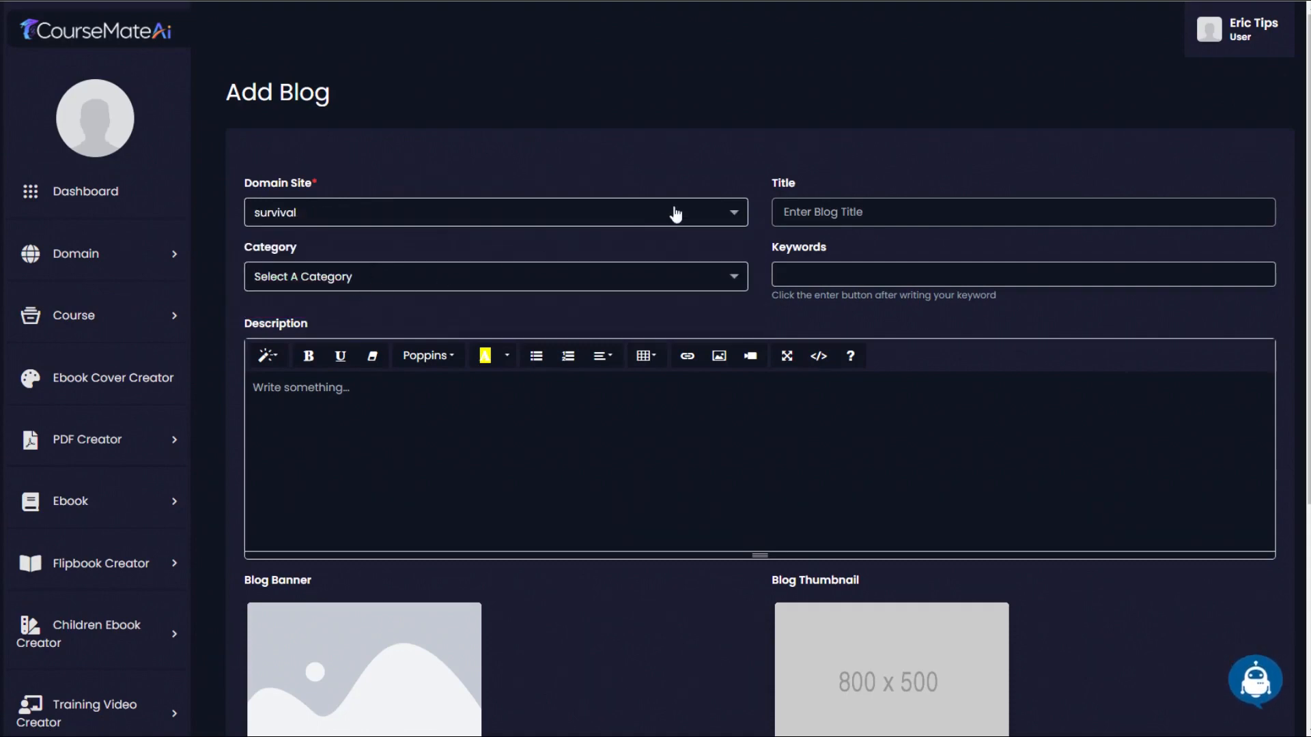
pyautogui.click(871, 210)
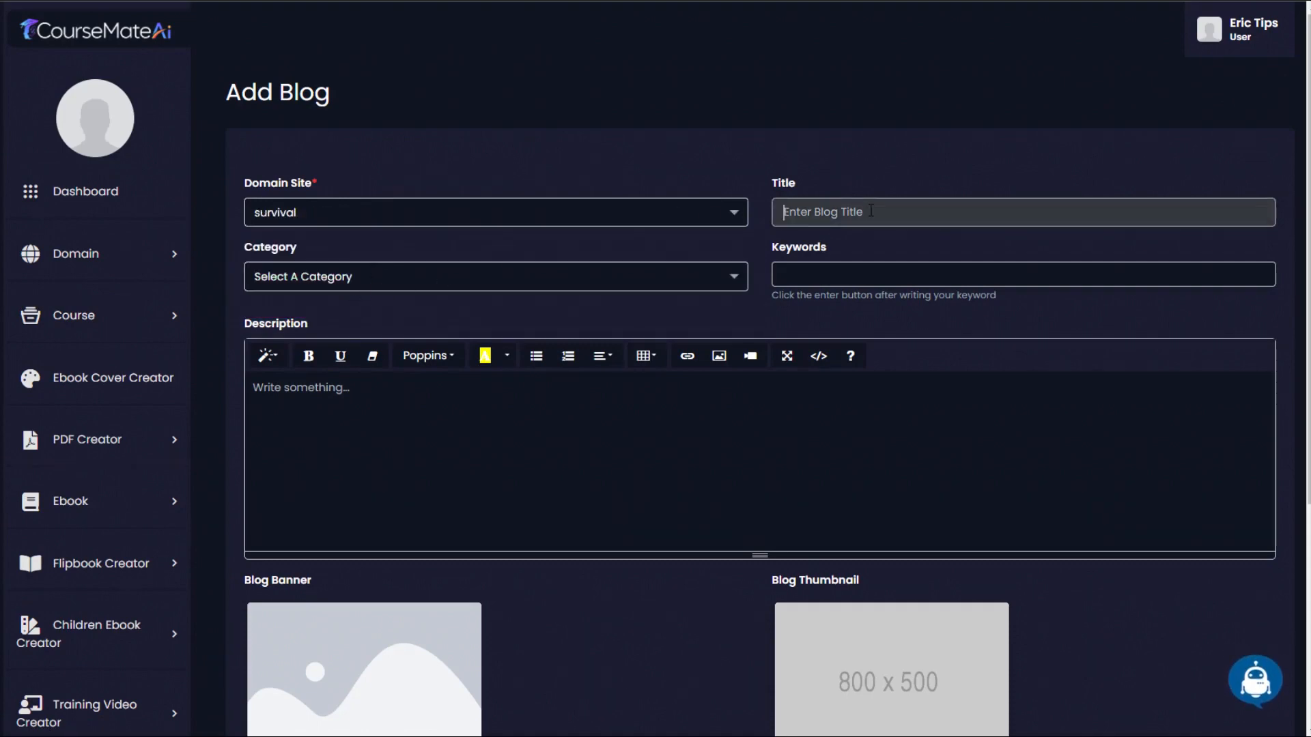
pyautogui.write("Eric's Survival Tips")
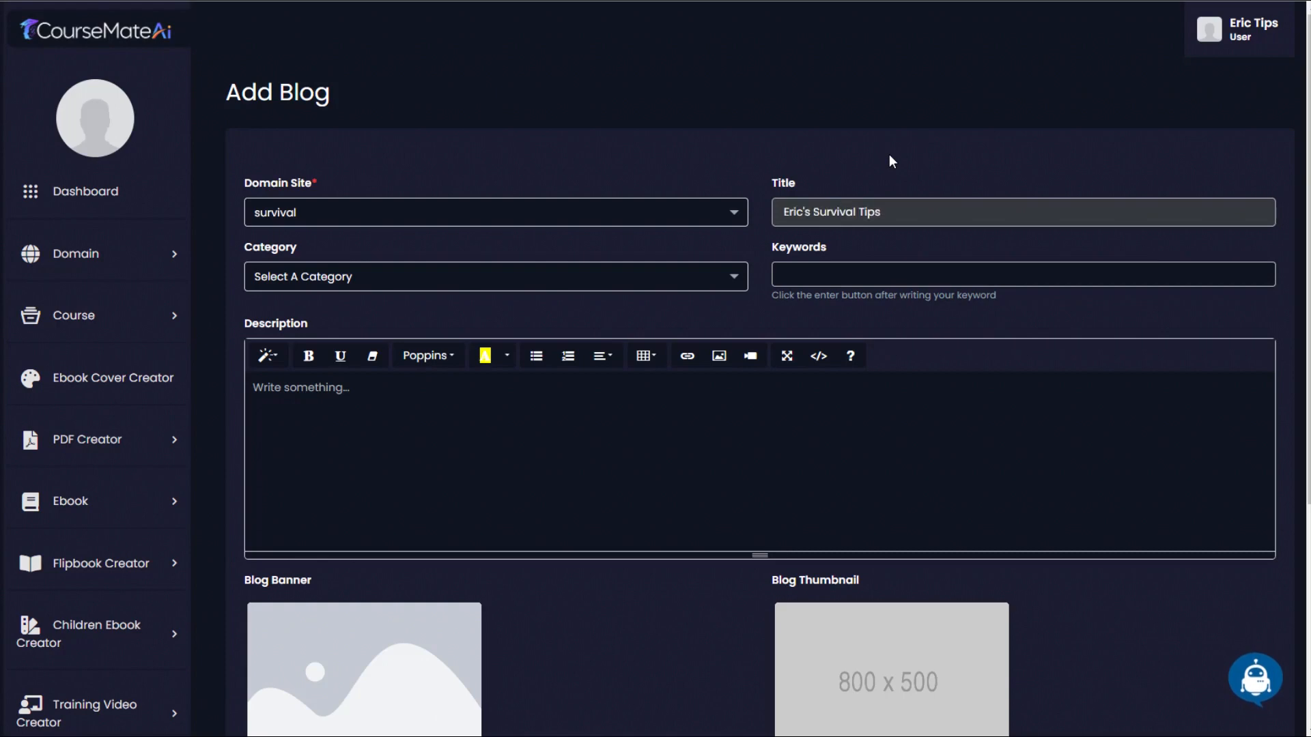
pyautogui.click(433, 281)
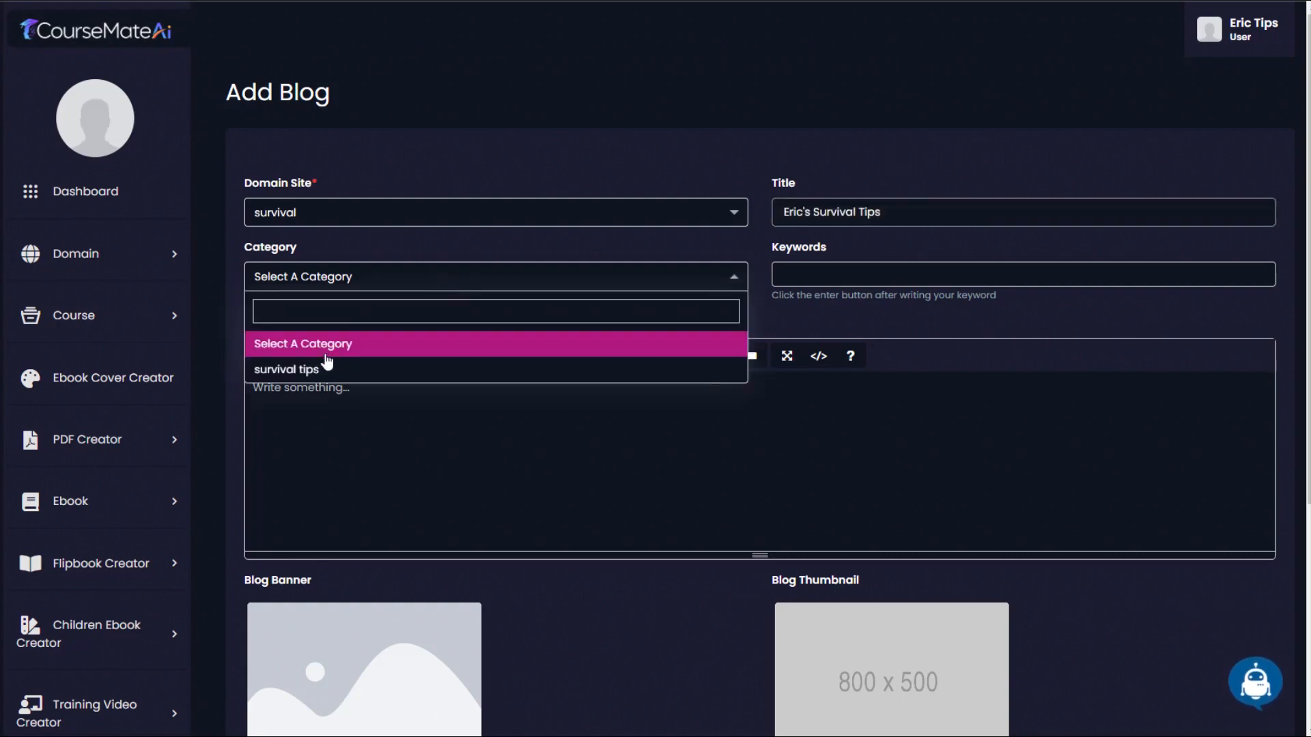
pyautogui.click(324, 372)
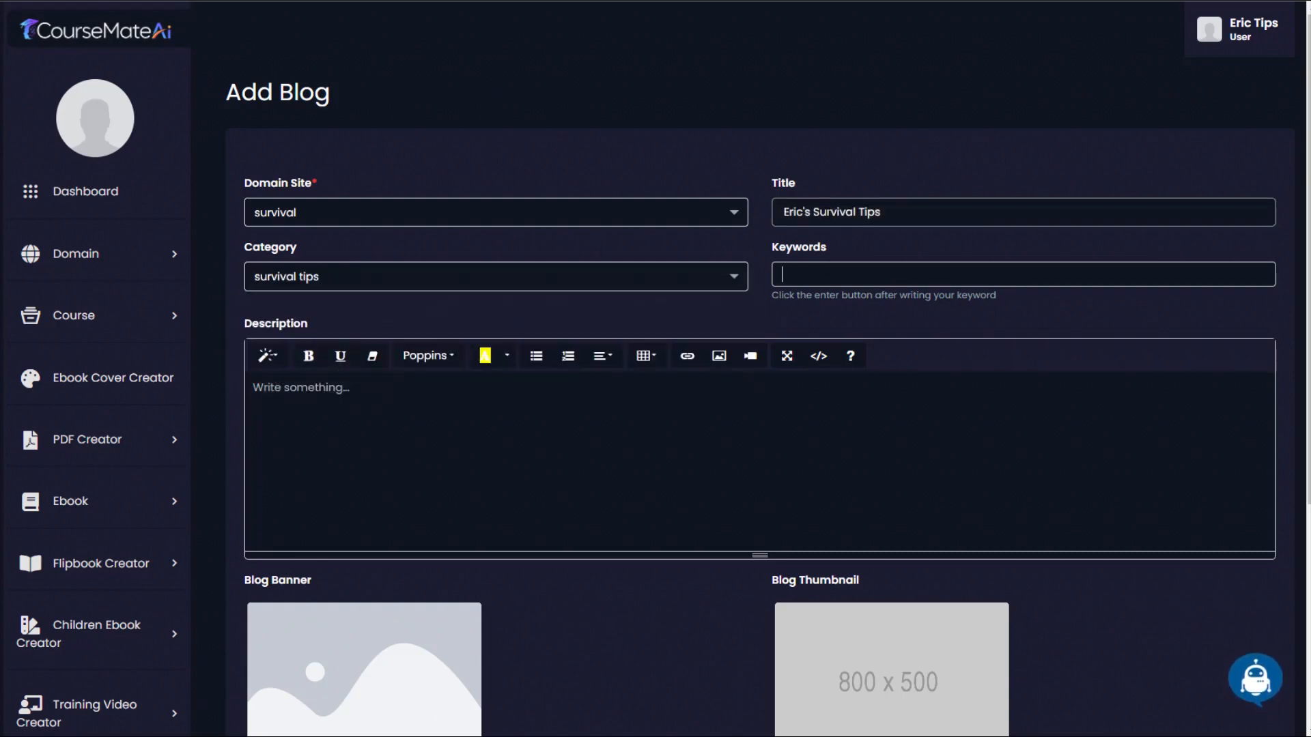
# - Clear the blog title and use the Ai Writer to generate a Course Blog Title from the keyword "earthquake survival"
pyautogui.moveTo(906, 212); pyautogui.dragTo(738, 211)
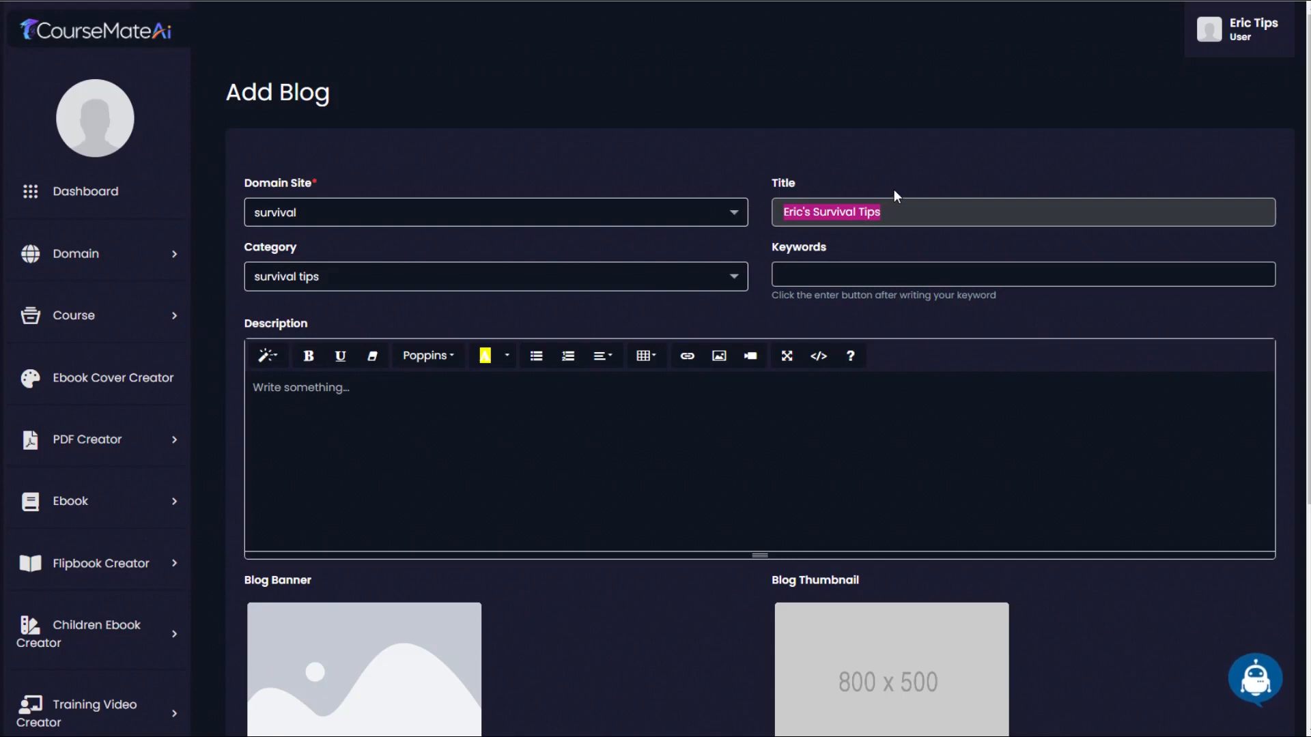
pyautogui.press('BackSpace')
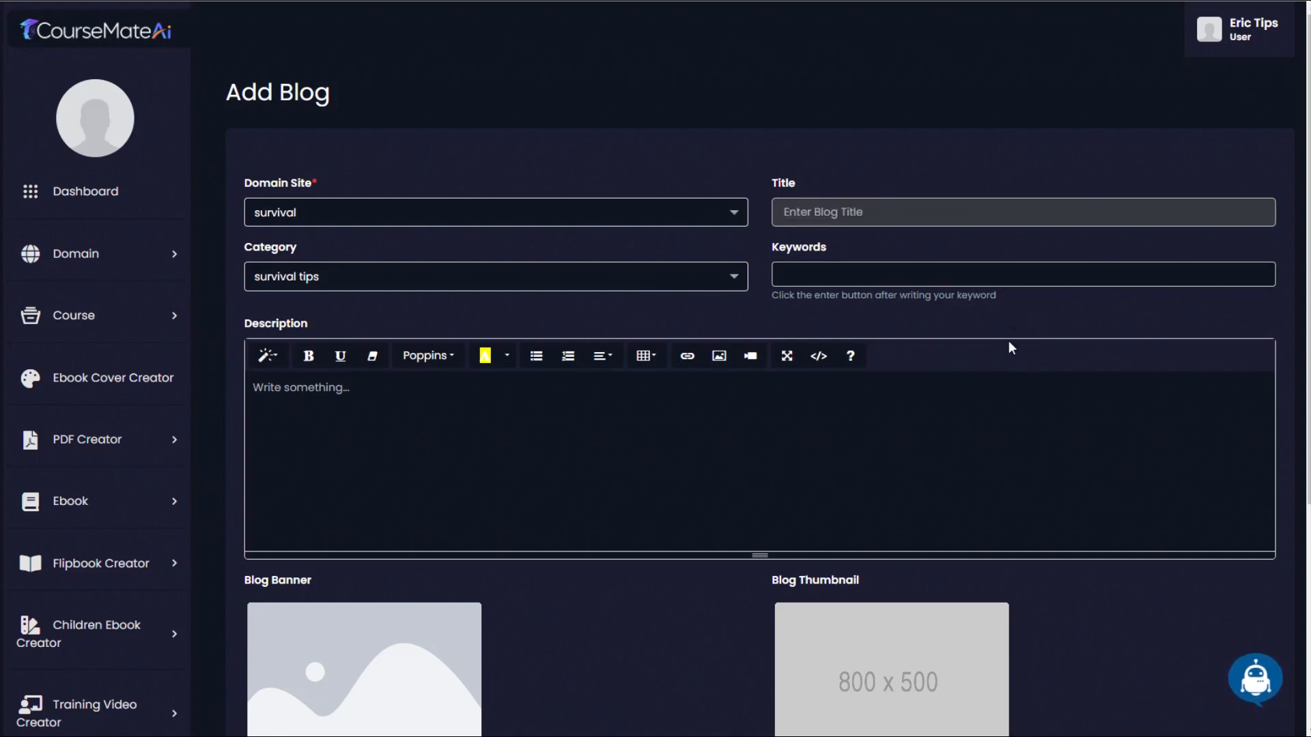
pyautogui.click(1249, 681)
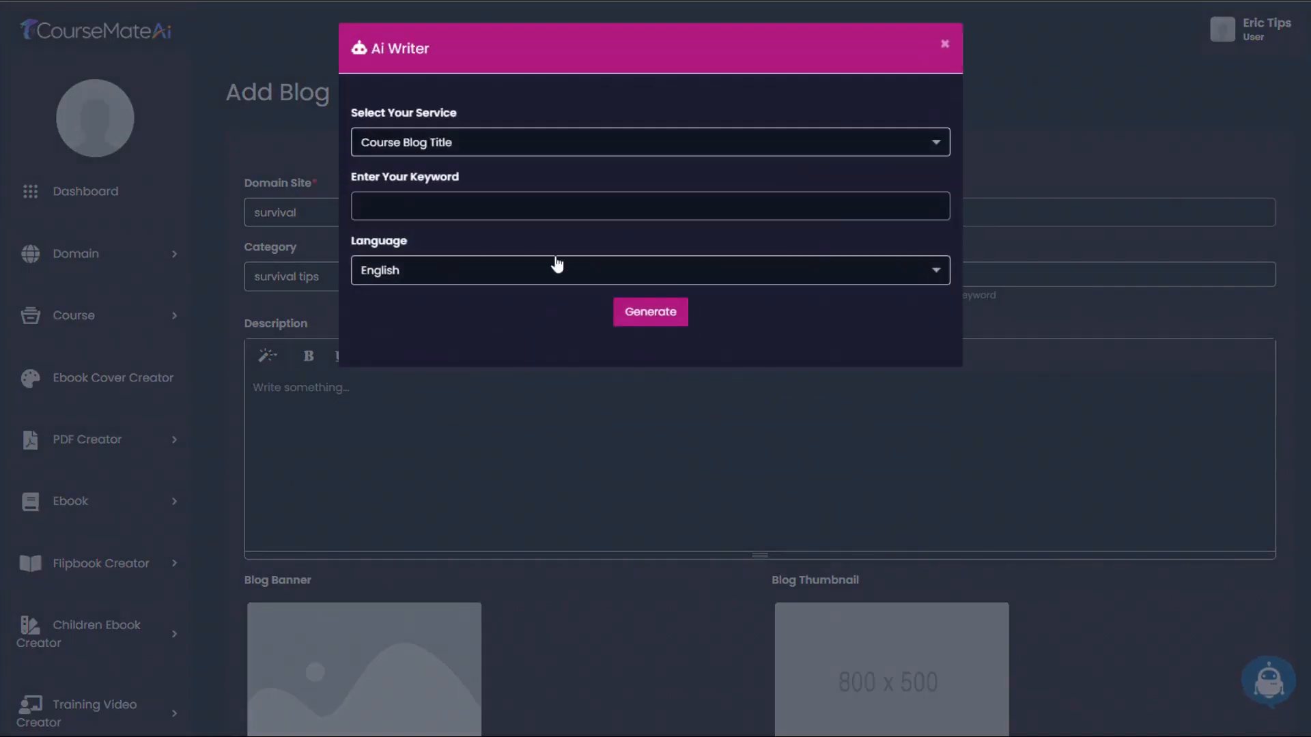
pyautogui.click(412, 205)
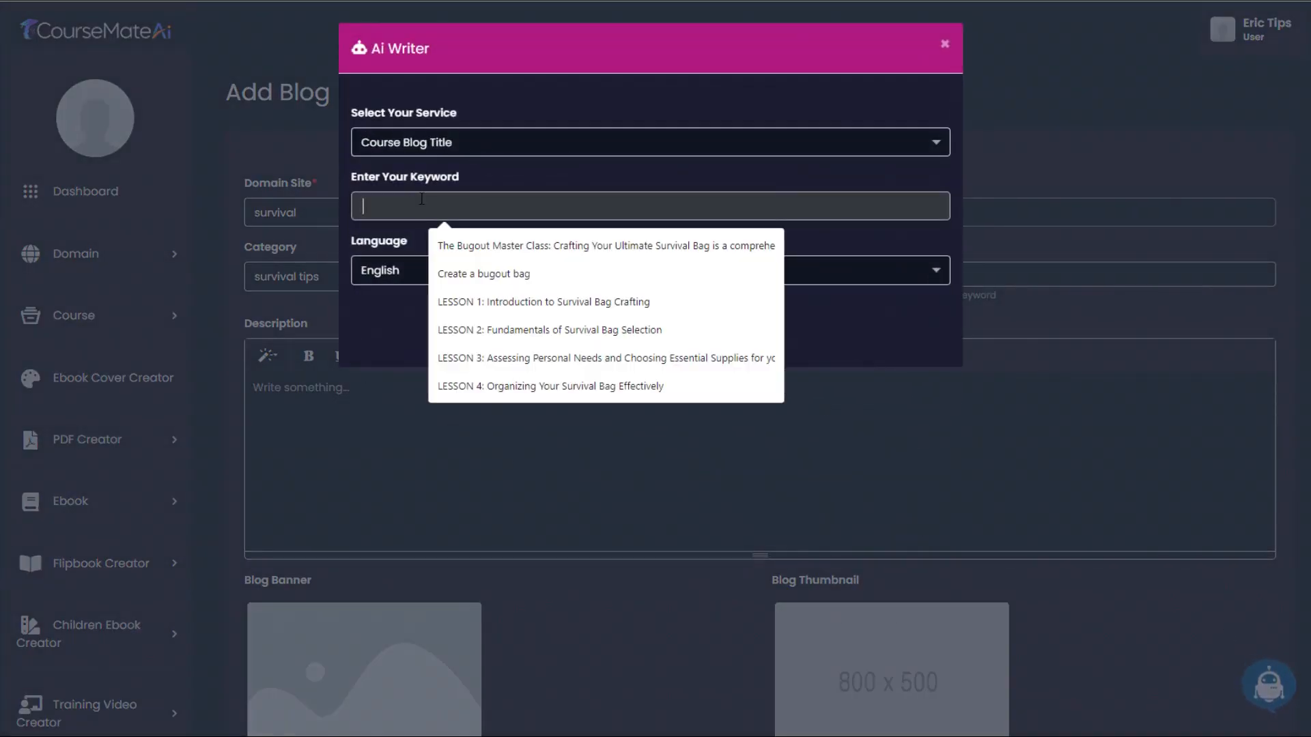
pyautogui.write('earth')
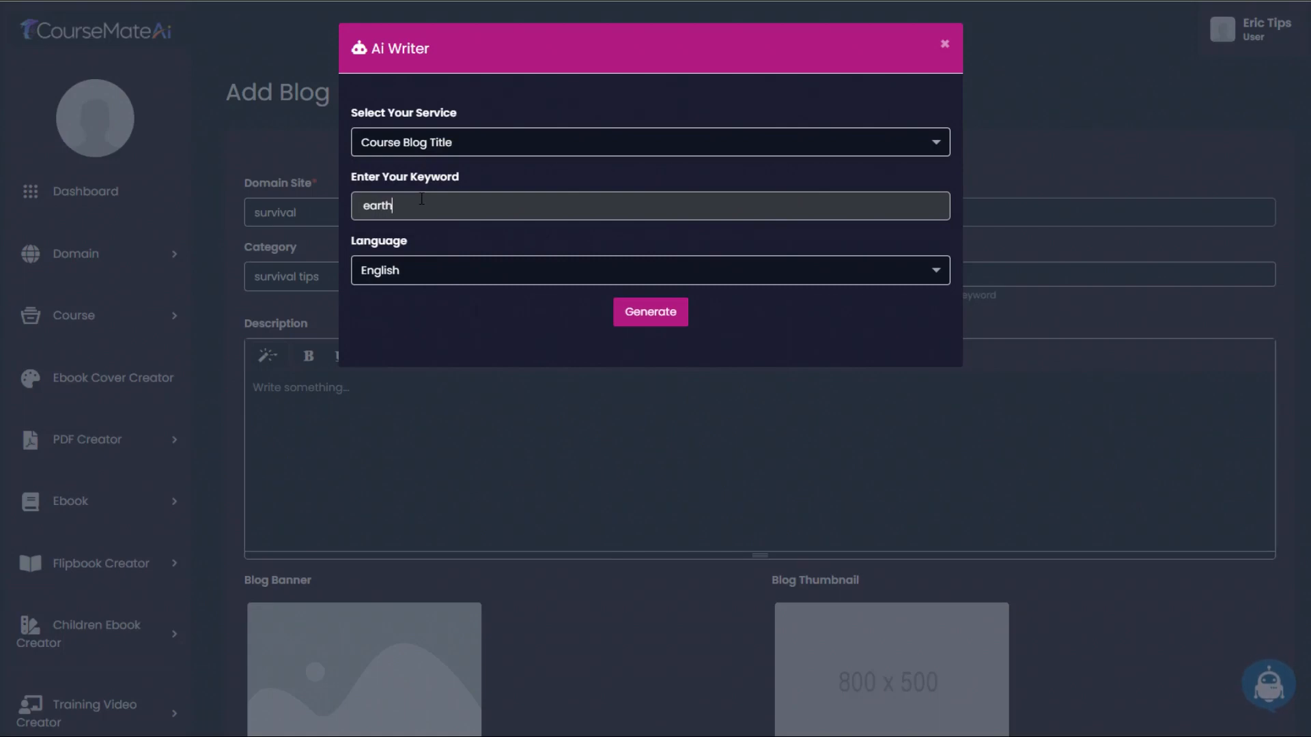
pyautogui.write('quake survival')
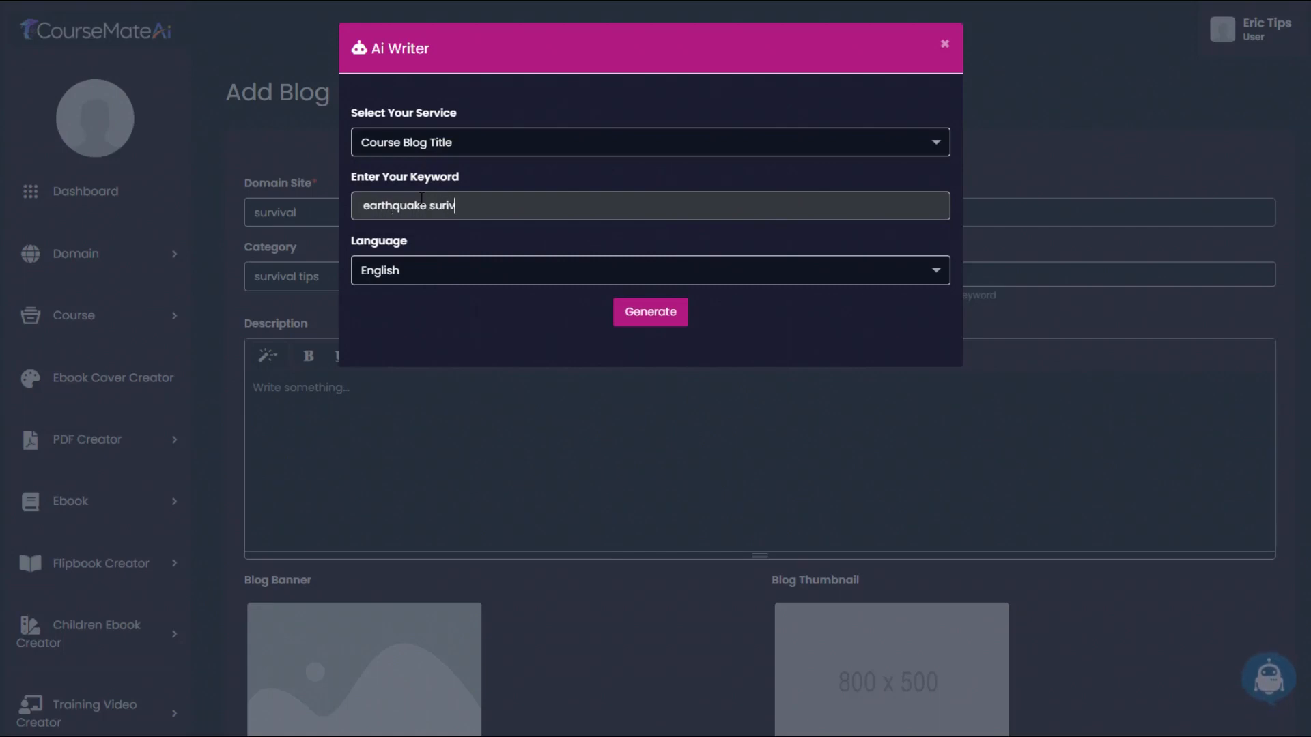
pyautogui.click(652, 312)
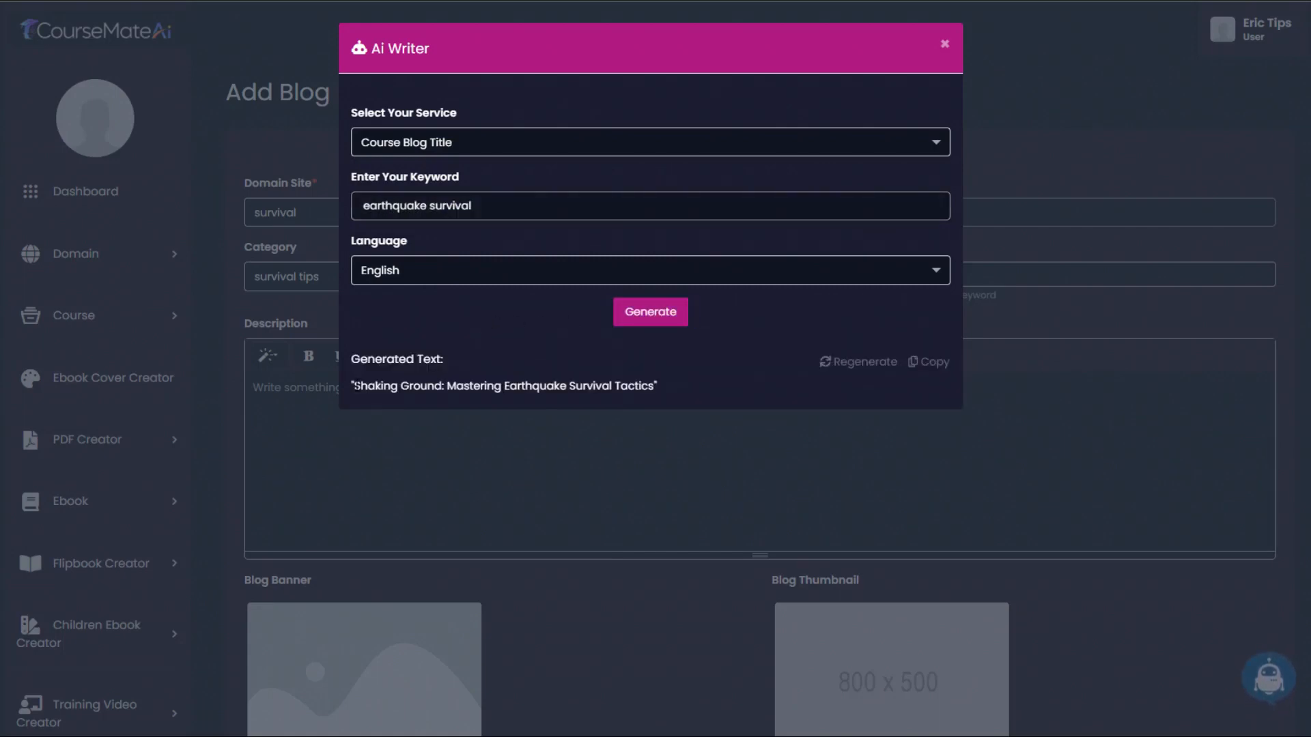
# - Generate another title suggestion and copy it in as the blog title: "Shake, Rattle, and Survive: Mastering Earthquake Survival Strategies"
pyautogui.moveTo(354, 386); pyautogui.dragTo(655, 386)
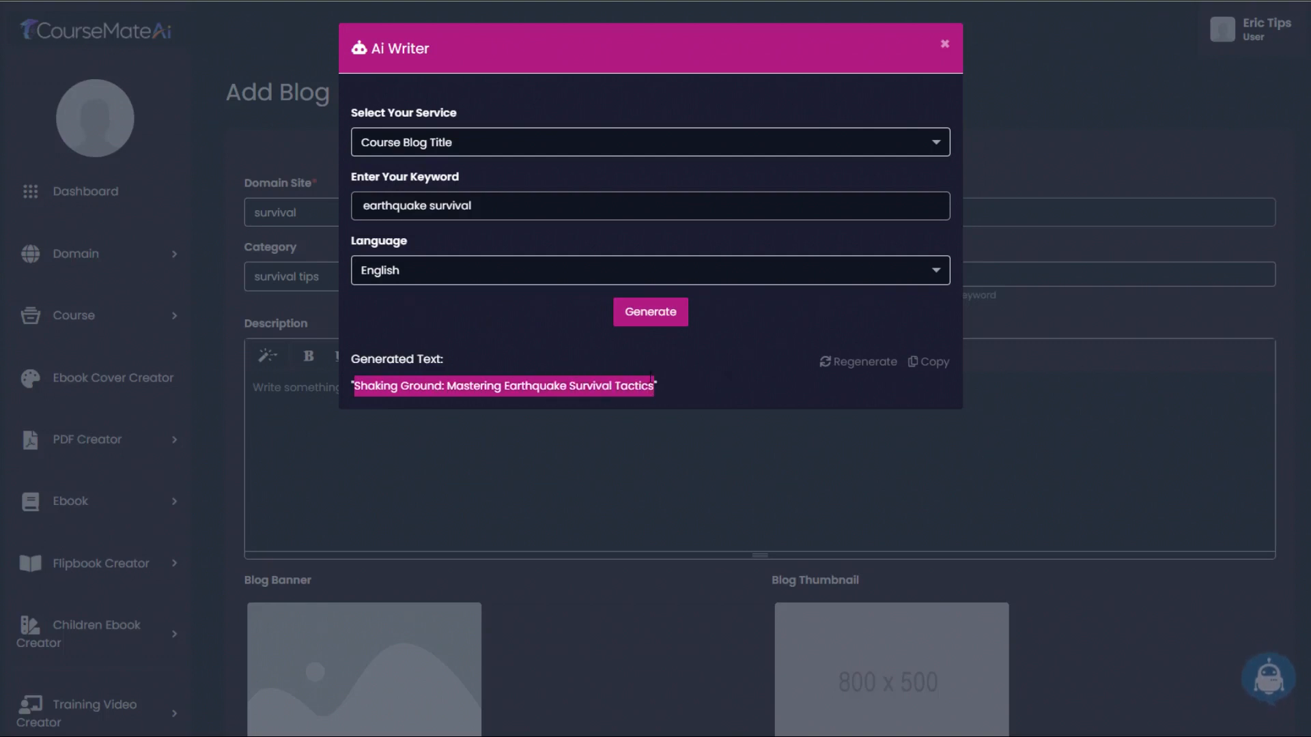
pyautogui.click(656, 315)
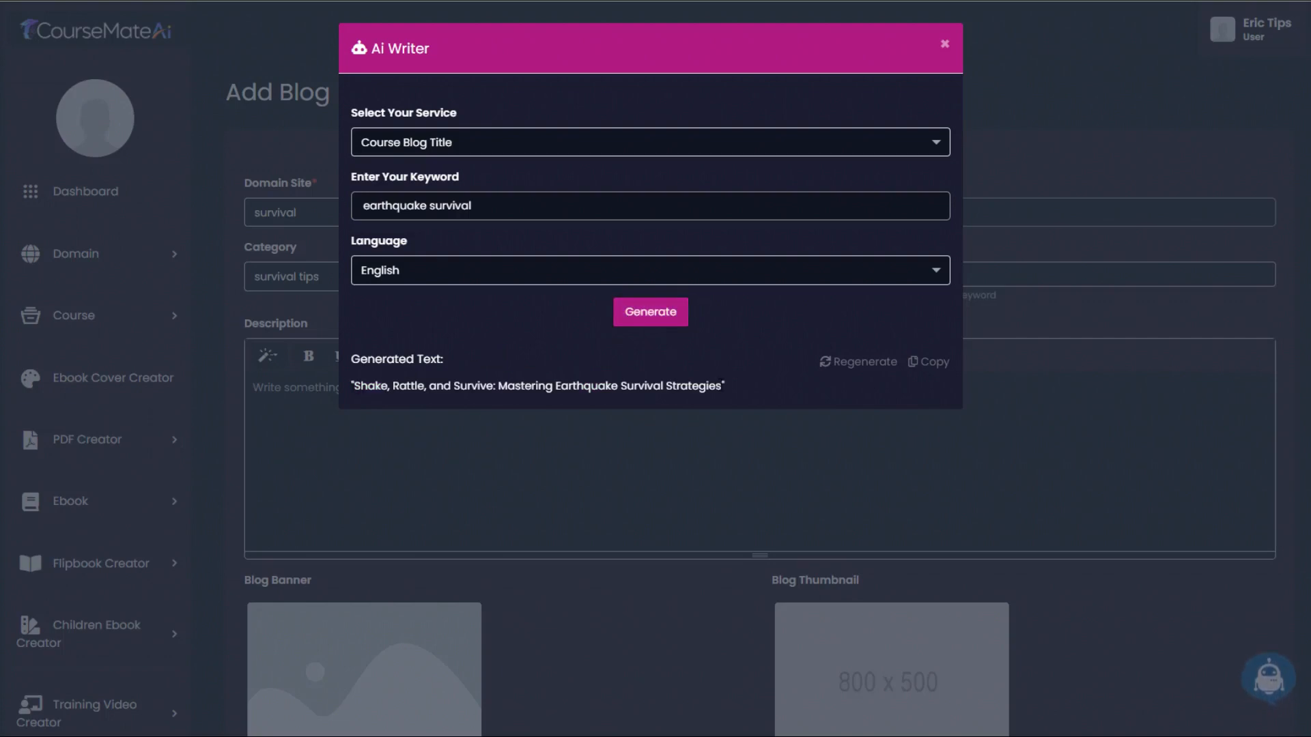
pyautogui.moveTo(721, 386); pyautogui.dragTo(357, 385)
pyautogui.doubleClick(352, 385)
pyautogui.click(354, 386)
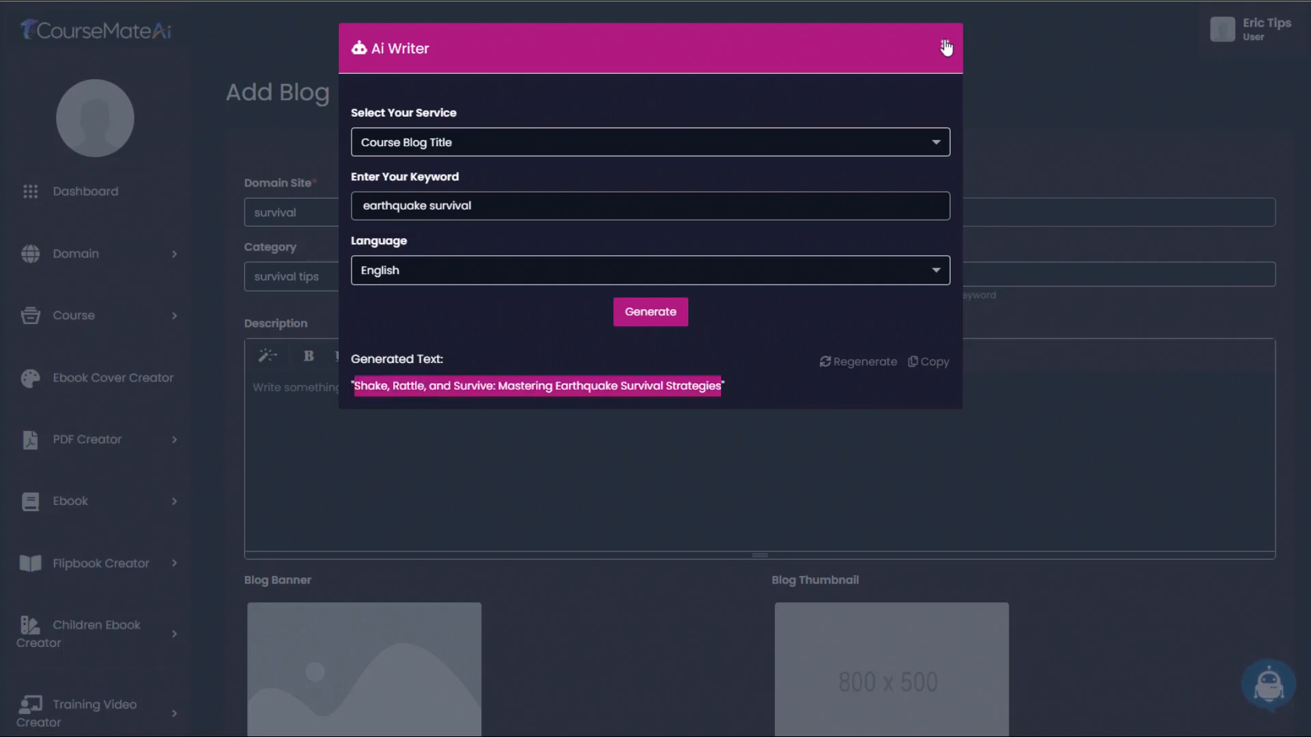
pyautogui.click(946, 46)
pyautogui.click(839, 212)
pyautogui.write('Shake, Rattle, and Survive: Mastering Earthquake Survival Strategies')
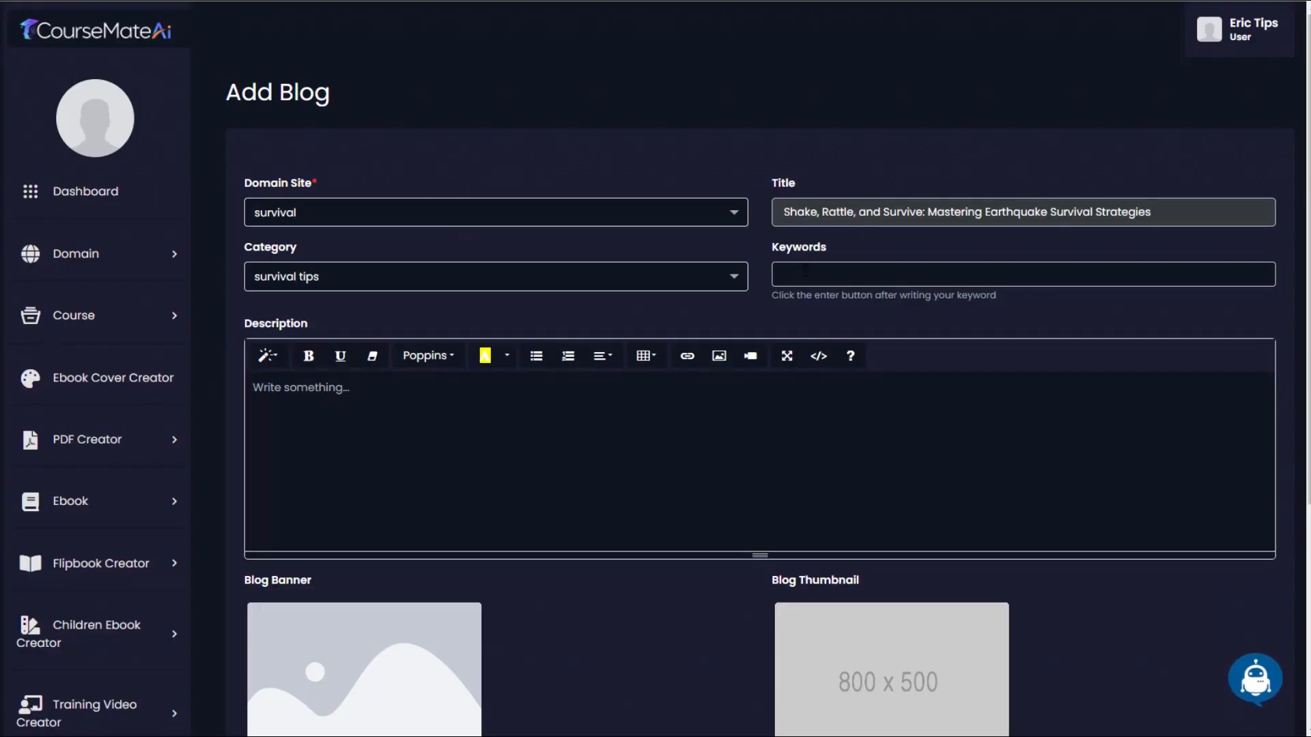
# - Add the keywords "earthquake" and "survive" to the blog
pyautogui.click(805, 272)
pyautogui.write('earthquake')
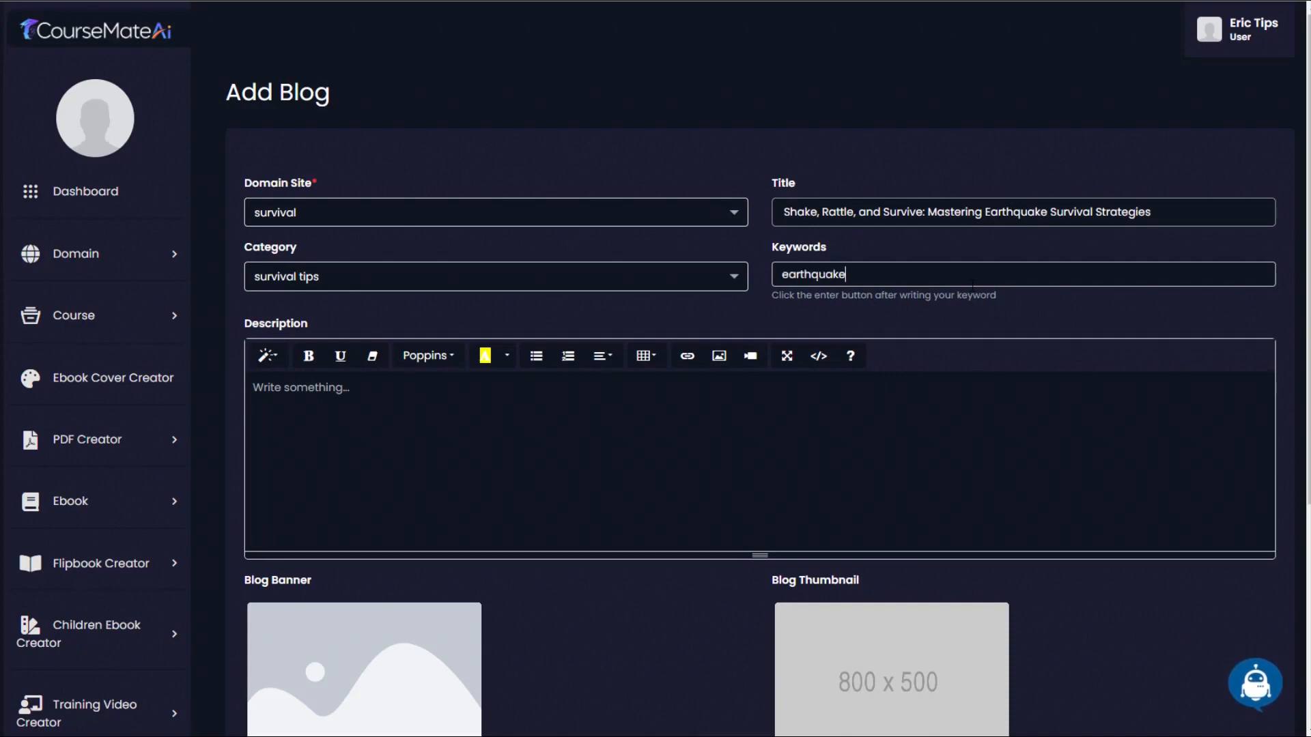
pyautogui.press('Return')
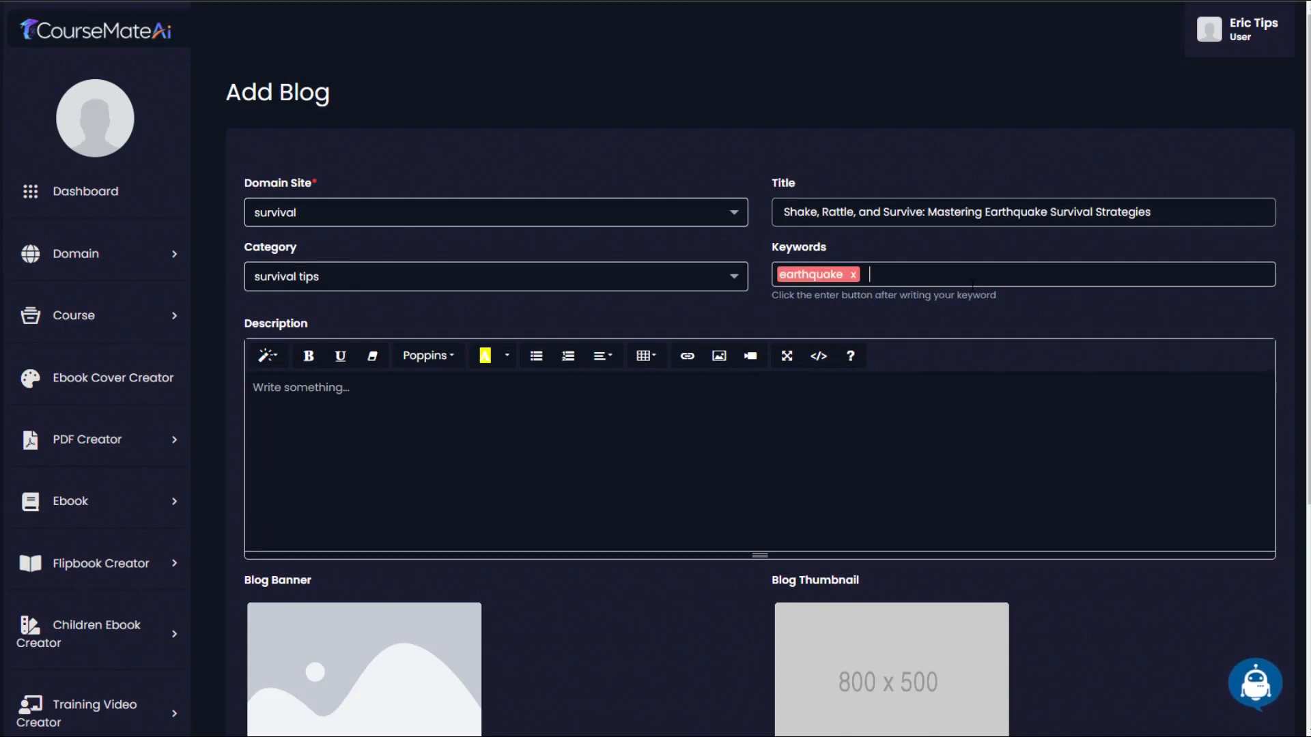
pyautogui.write('survive')
pyautogui.press('Return')
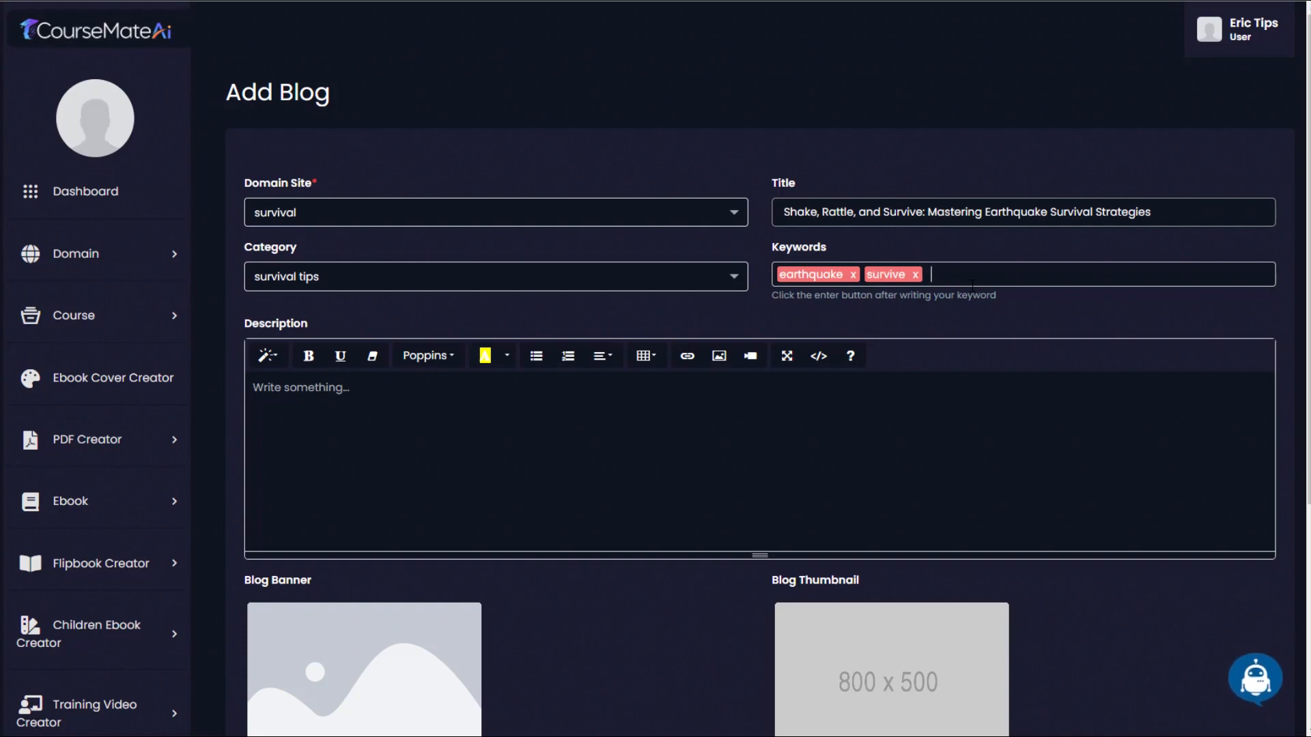
# - Generate a Course Blog Post on "earthquake survival" with the Ai Writer and paste its full text into the blog description
pyautogui.click(1255, 681)
pyautogui.click(526, 140)
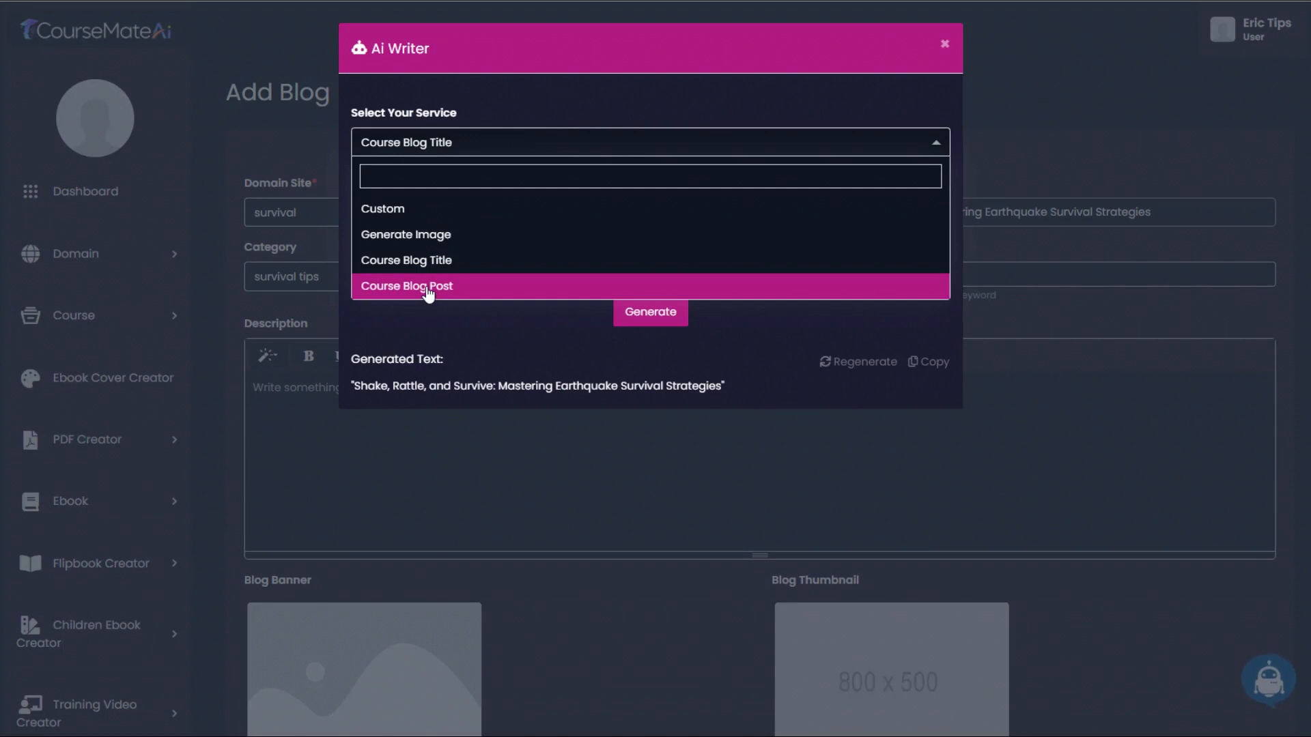
pyautogui.click(428, 287)
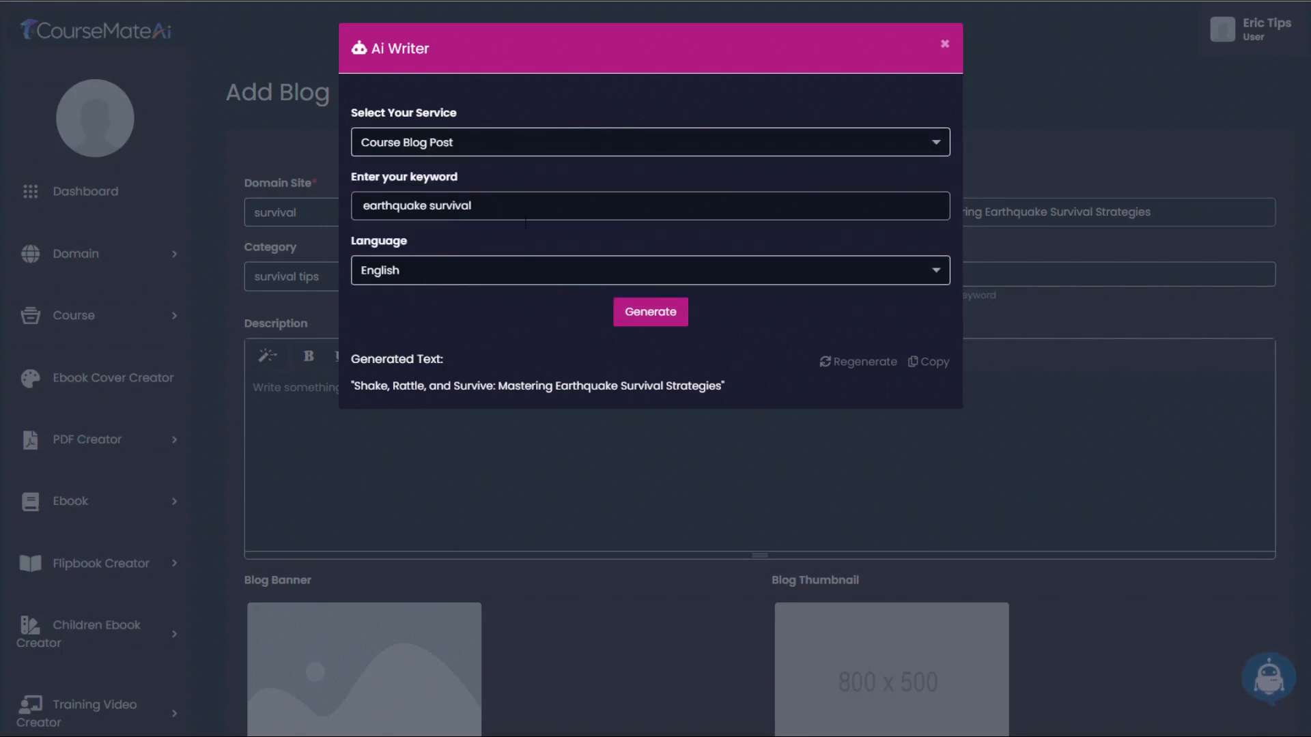
pyautogui.click(652, 315)
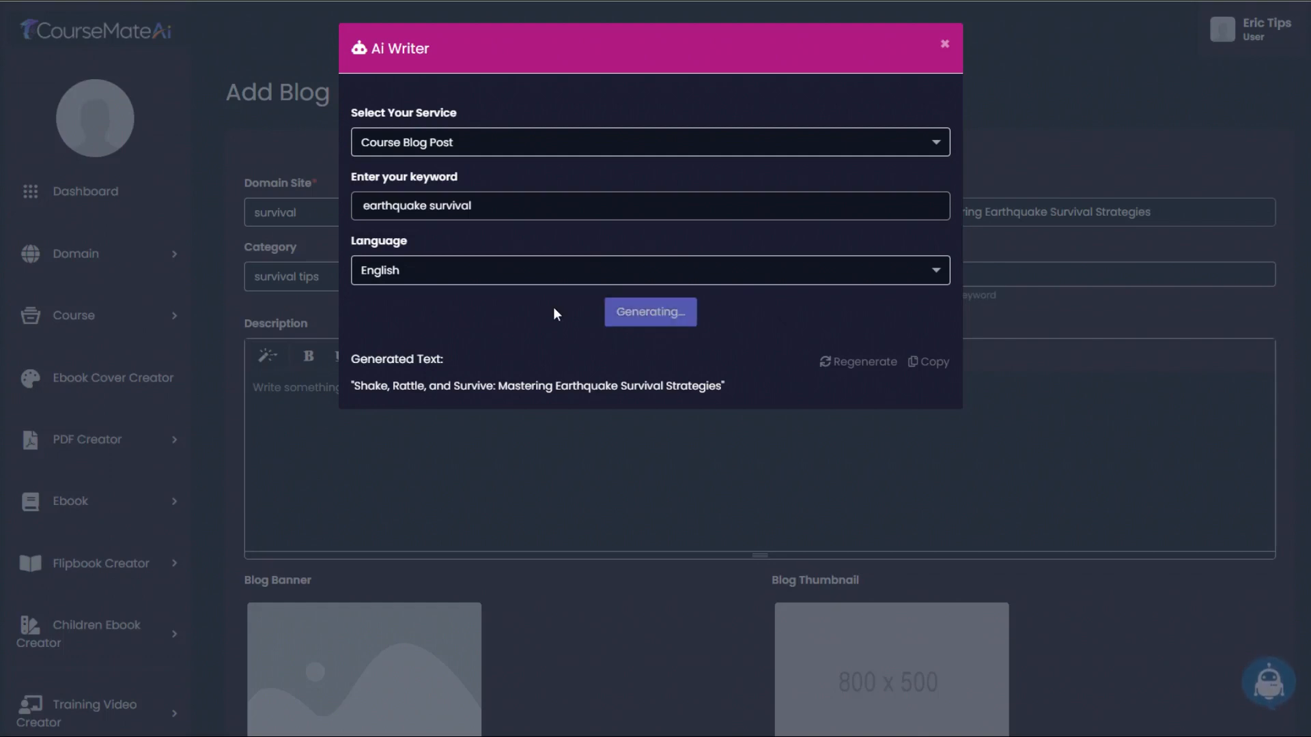
pyautogui.scroll(-5, 554, 309)
pyautogui.moveTo(346, 121); pyautogui.dragTo(843, 678)
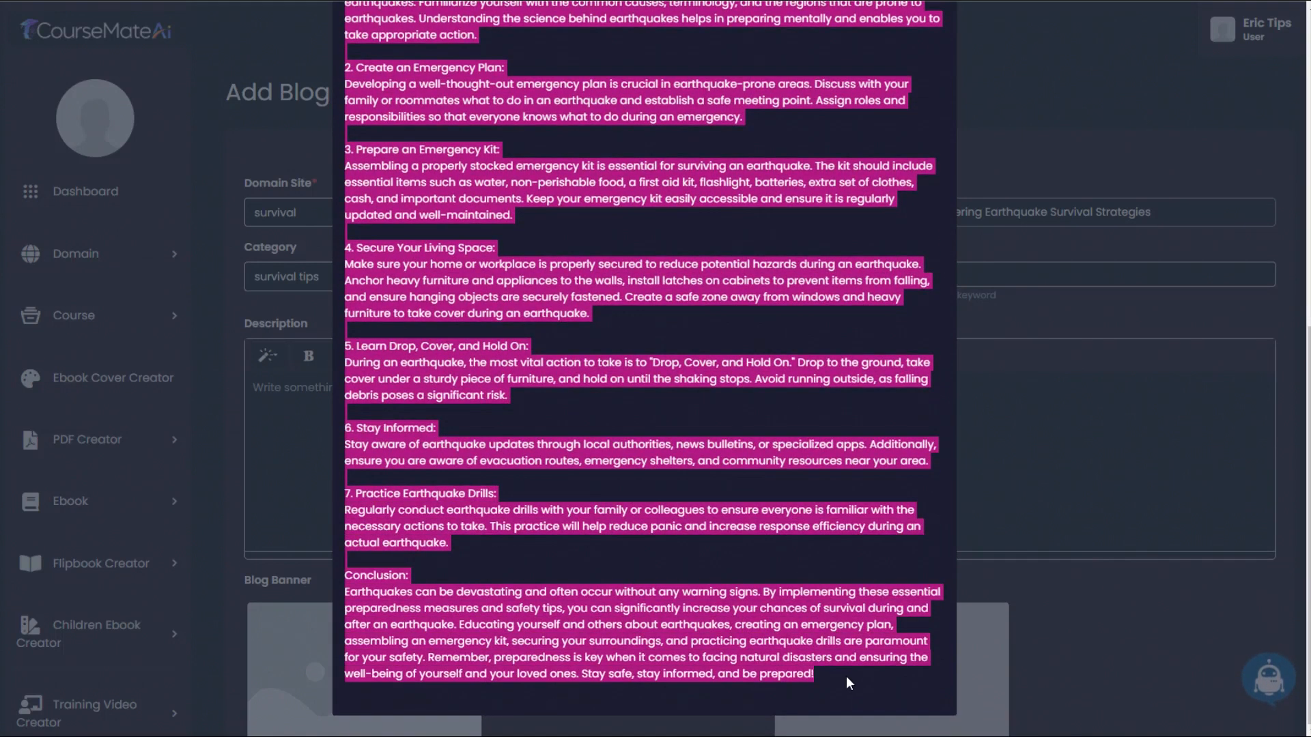
pyautogui.click(1070, 93)
pyautogui.click(381, 461)
pyautogui.hotkey('ctrl', 'v')
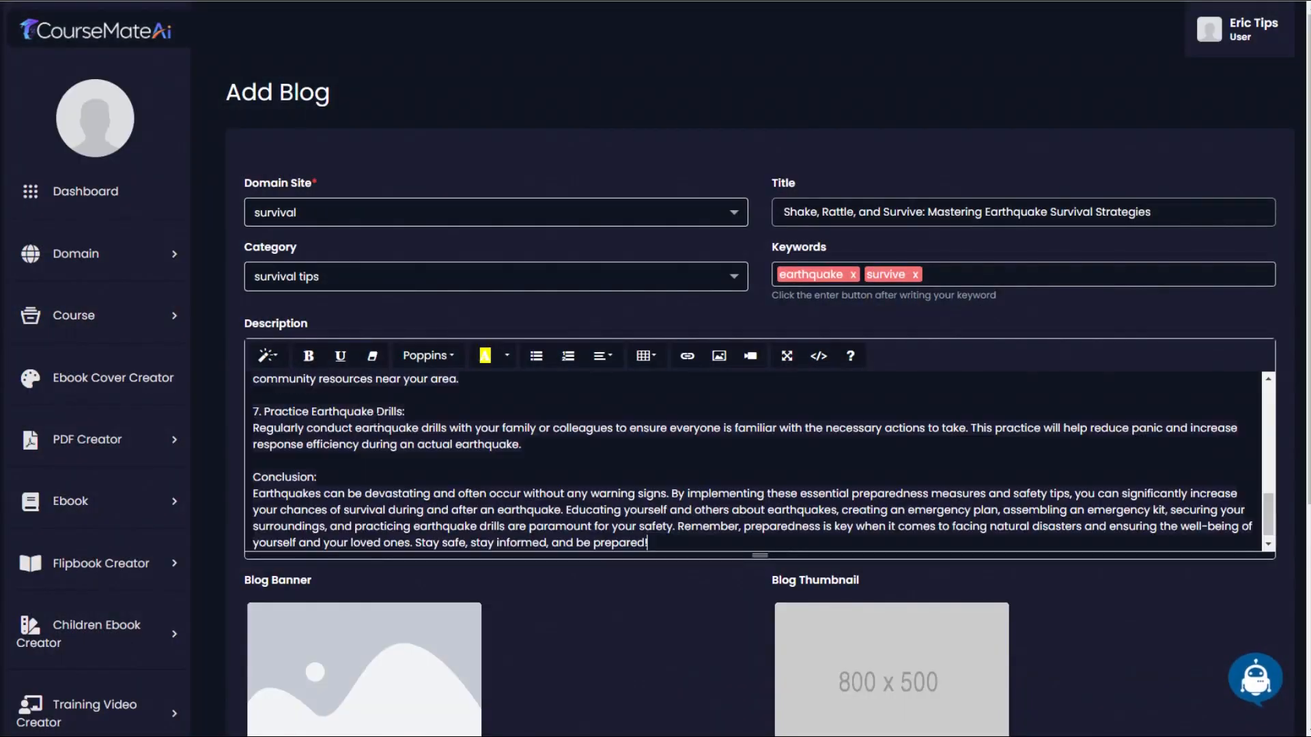
pyautogui.scroll(6, 380, 460)
# - Switch to Pixabay's survival images and download the photo of the man kneeling in the woods at 1280×850
pyautogui.scroll(-7, 380, 461)
pyautogui.scroll(-1, 611, 629)
pyautogui.scroll(-3, 612, 623)
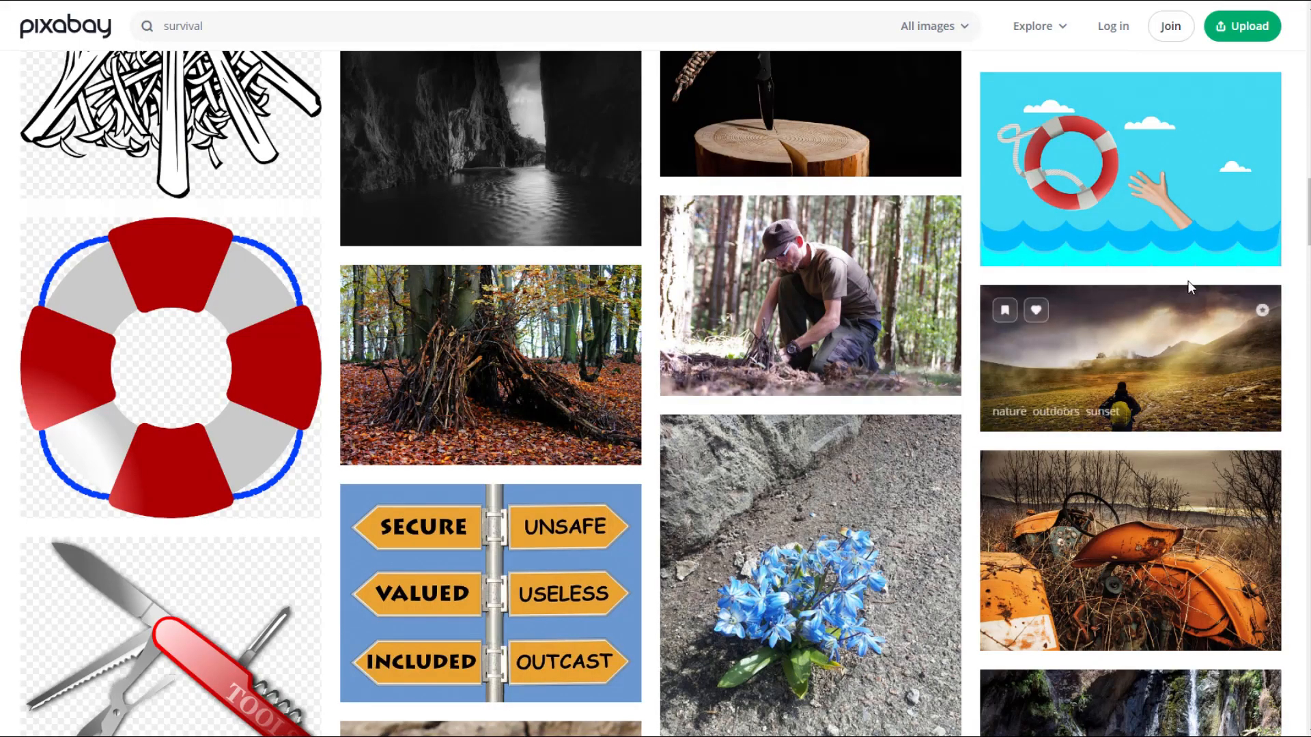
pyautogui.scroll(3, 1190, 282)
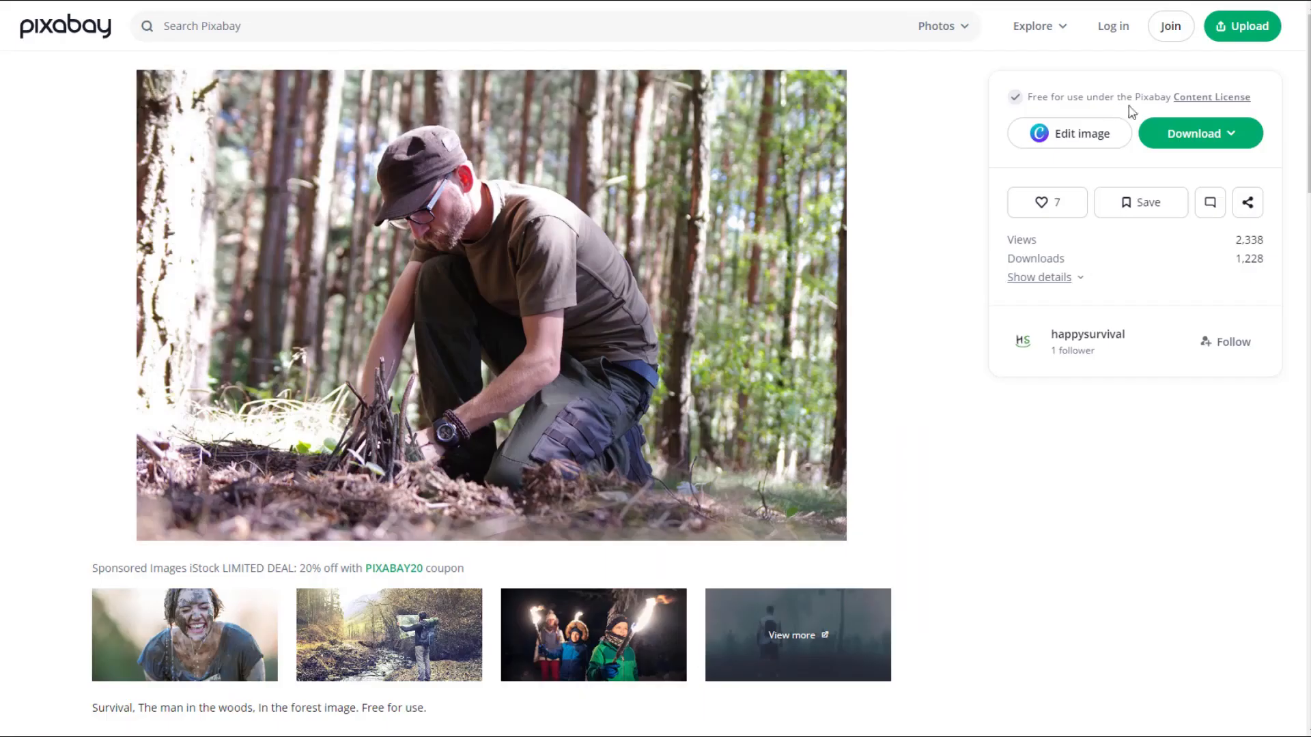
pyautogui.click(1222, 134)
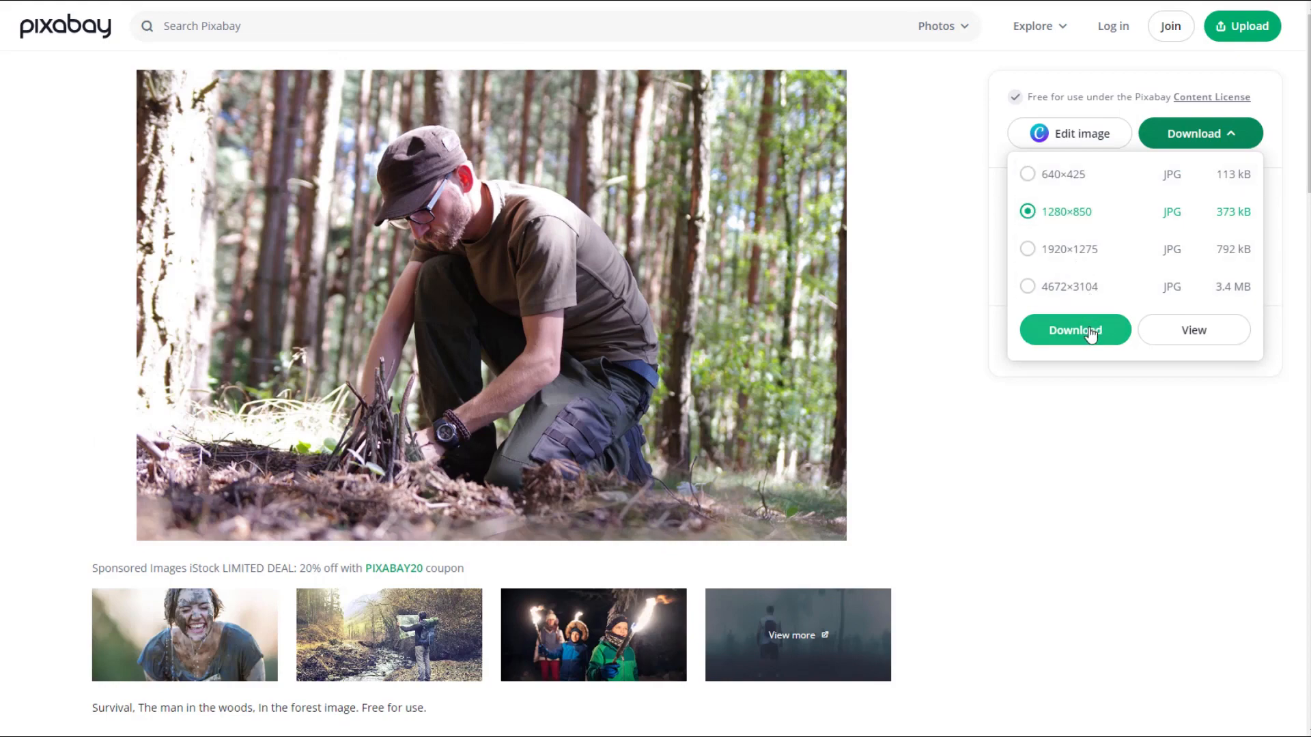
pyautogui.click(1077, 329)
# - Return to the CourseMateAi blog form, set survival-4135823_1280.jpg as both blog banner and thumbnail, and add the blog
pyautogui.hotkey('ctrl', 'shift', 'Tab')
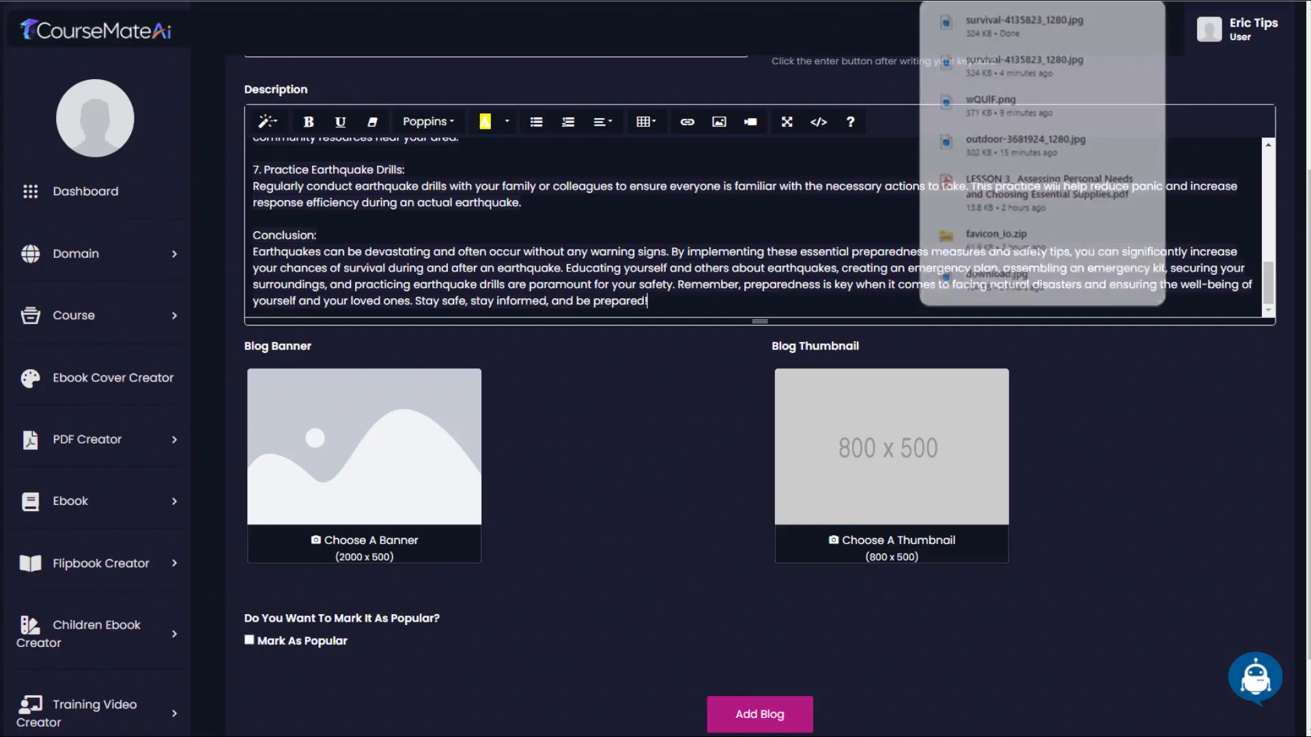
pyautogui.click(398, 546)
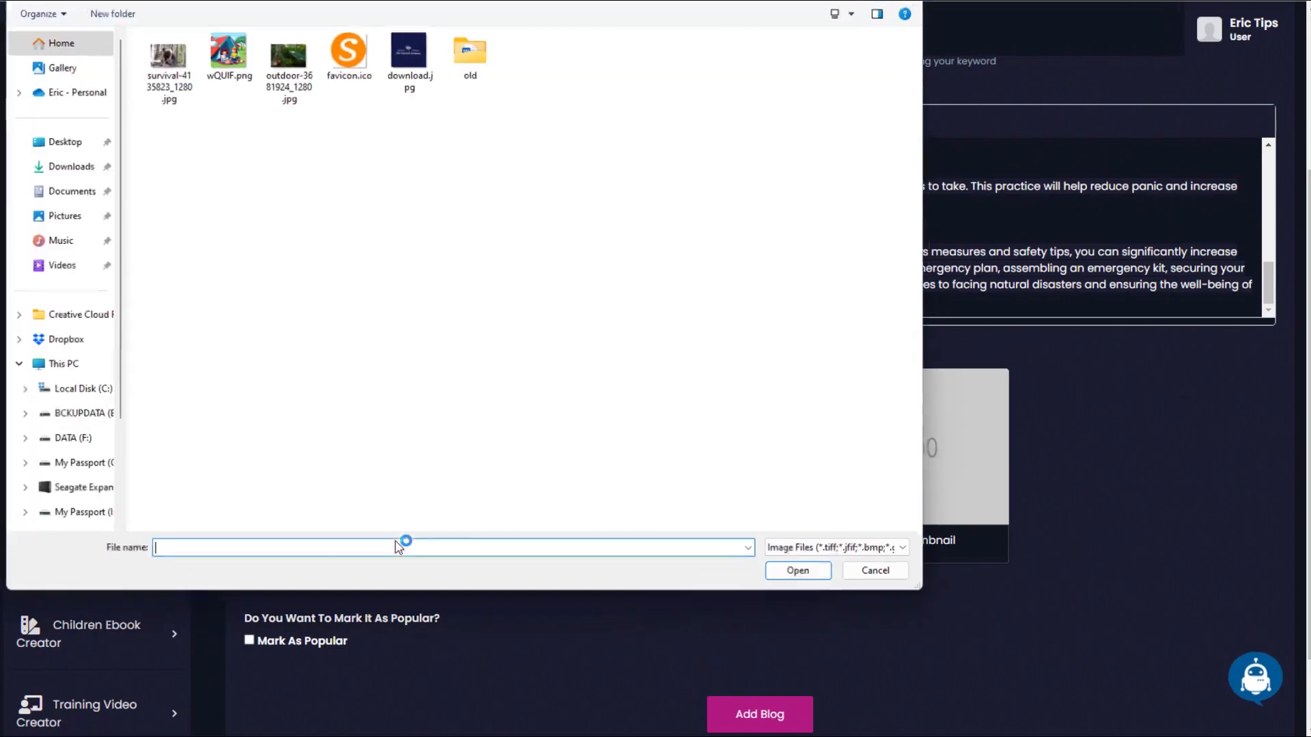
pyautogui.click(159, 60)
pyautogui.doubleClick(159, 60)
pyautogui.click(887, 533)
pyautogui.doubleClick(171, 68)
pyautogui.scroll(-2, 739, 649)
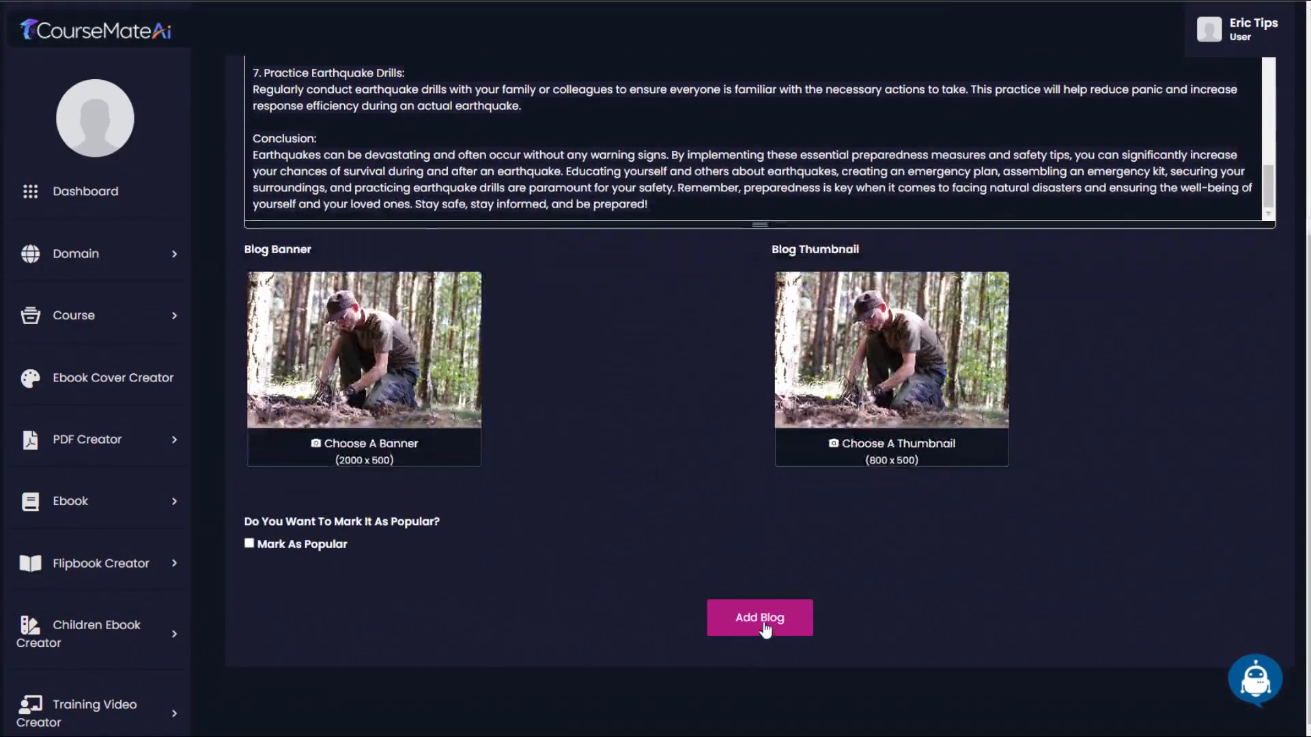
pyautogui.click(764, 628)
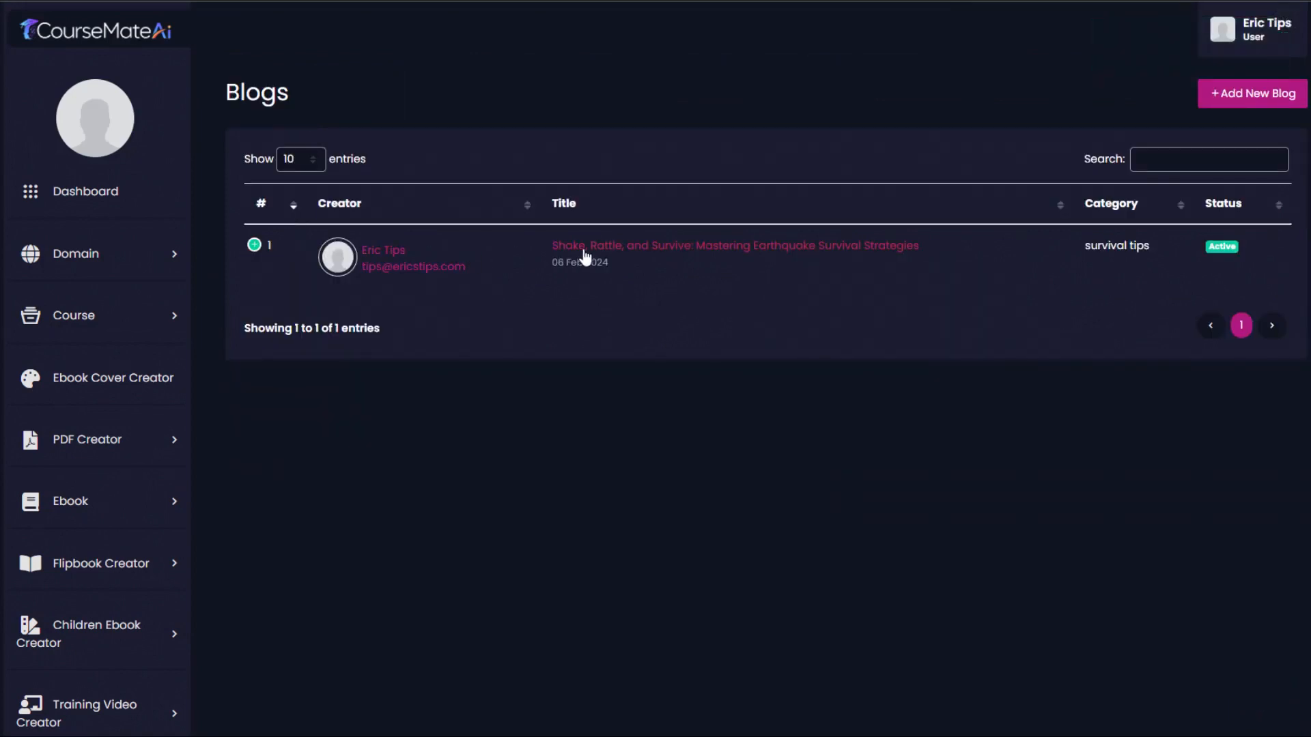
# - Open the new earthquake survival blog and examine its published page from the banner image down to the comments section
pyautogui.click(623, 249)
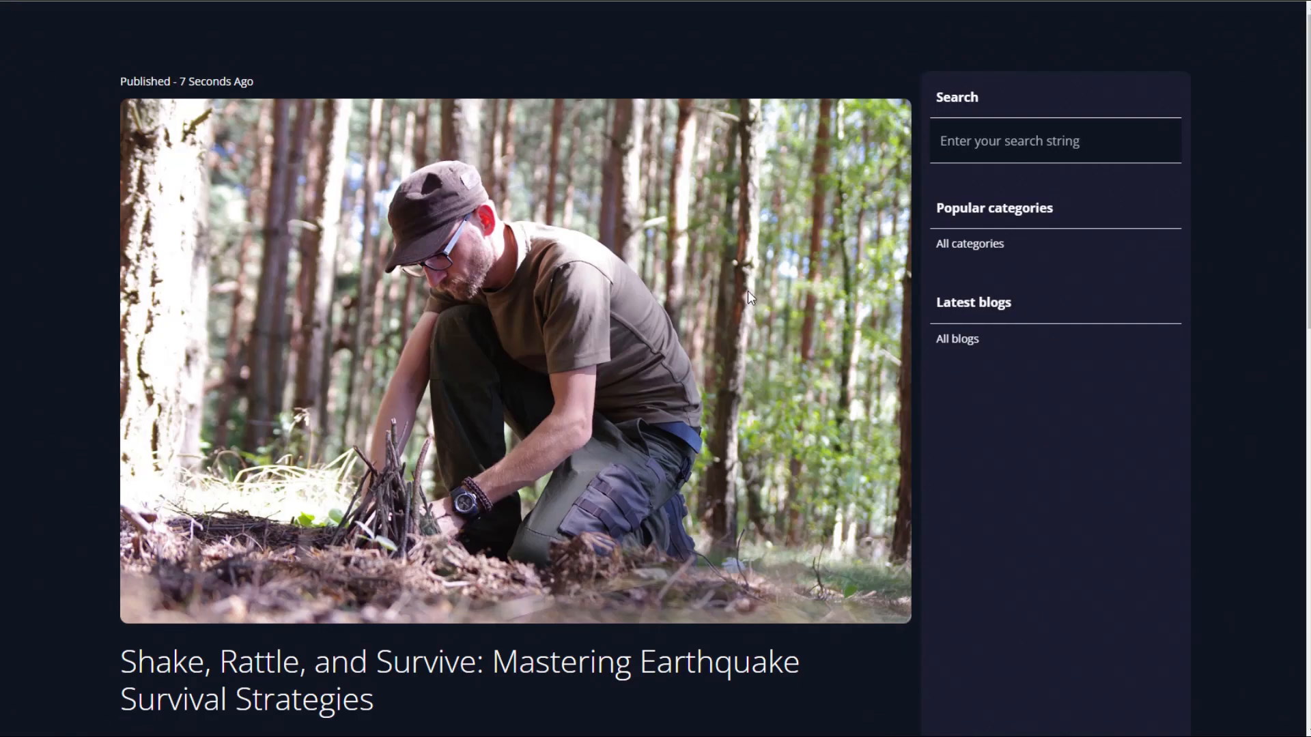
pyautogui.scroll(-13, 747, 284)
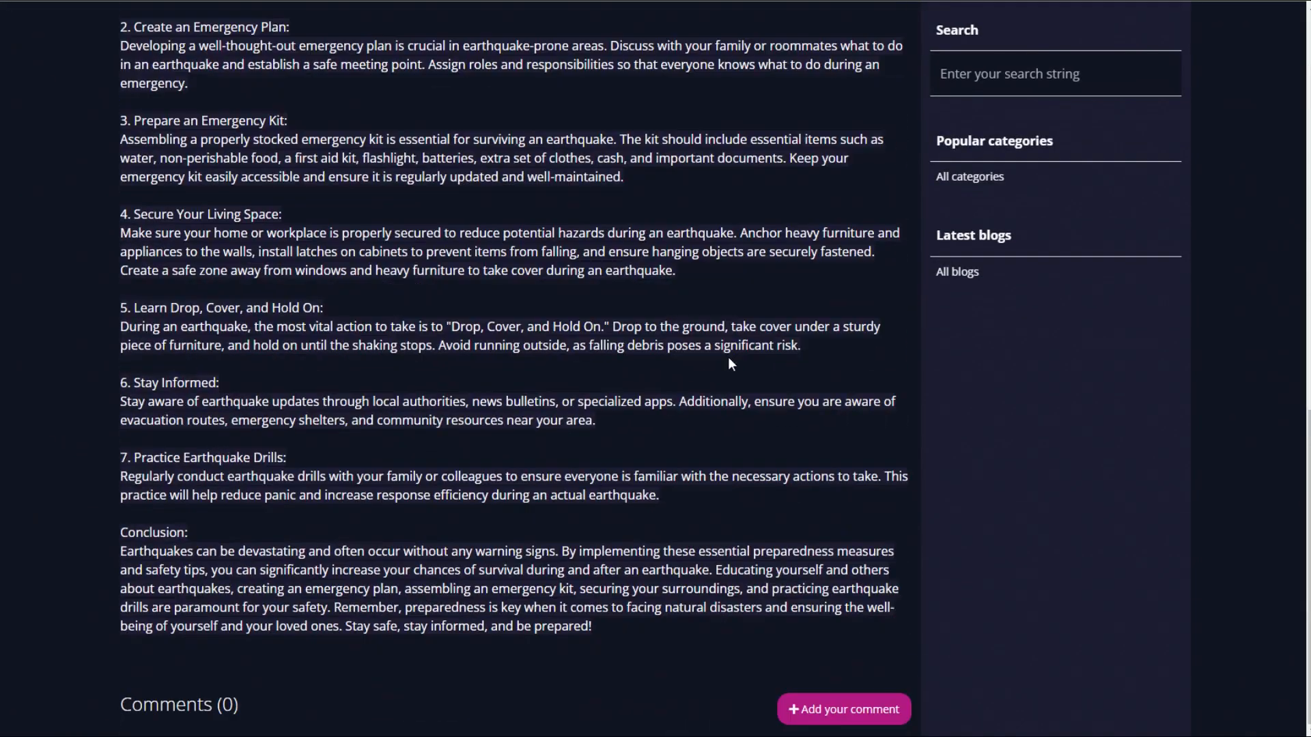
pyautogui.scroll(13, 734, 370)
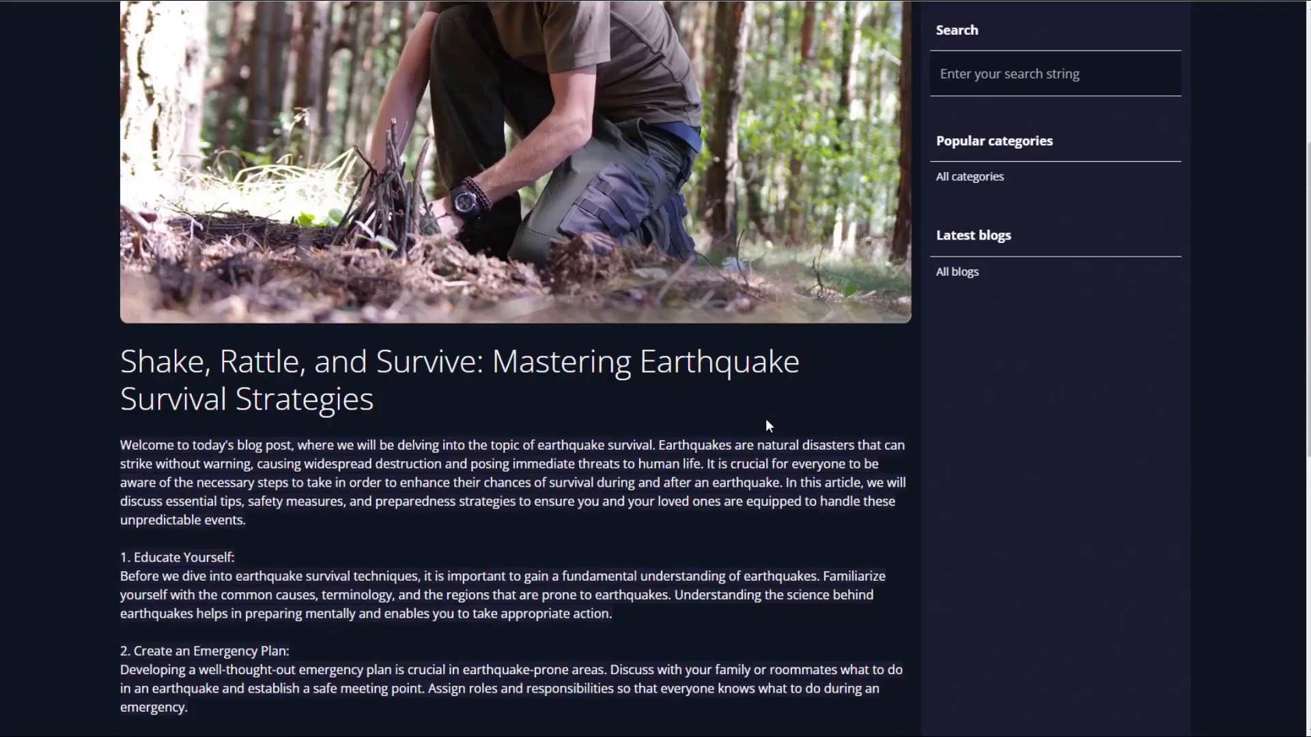
pyautogui.scroll(-13, 759, 420)
pyautogui.scroll(12, 750, 418)
pyautogui.scroll(-12, 625, 310)
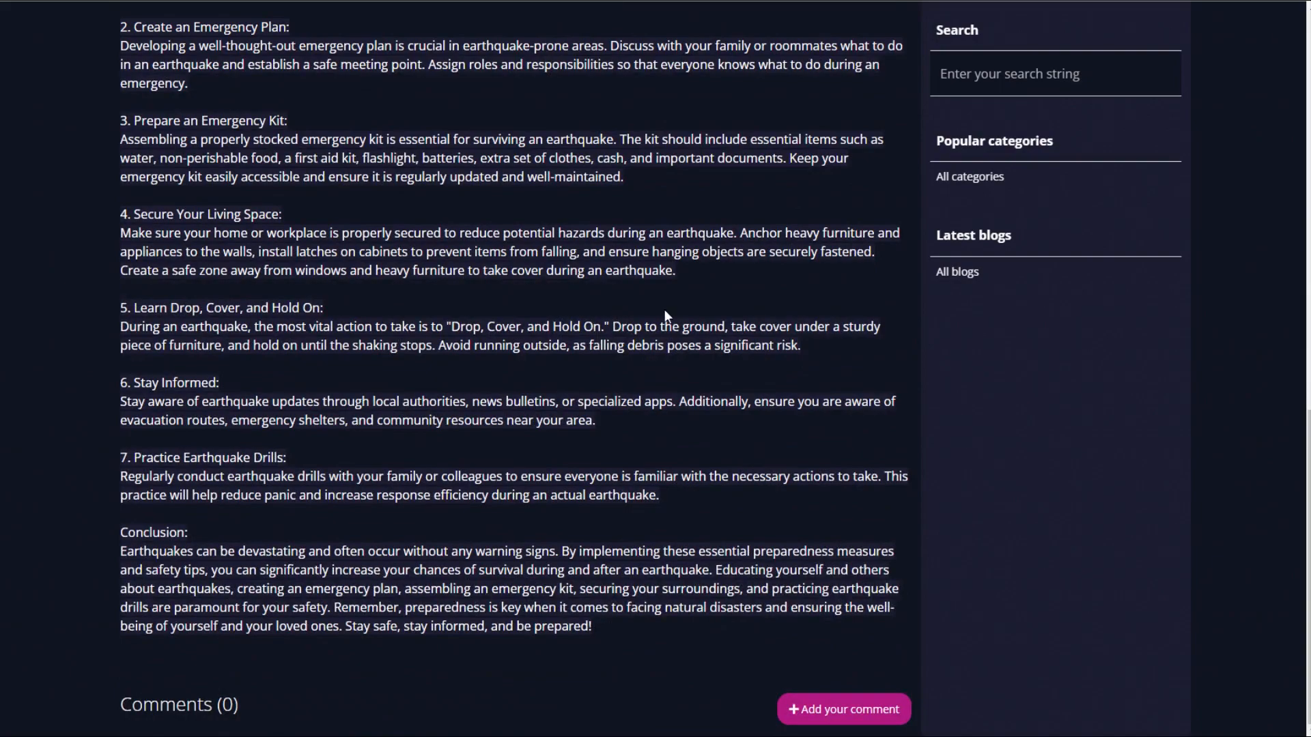
pyautogui.scroll(11, 689, 411)
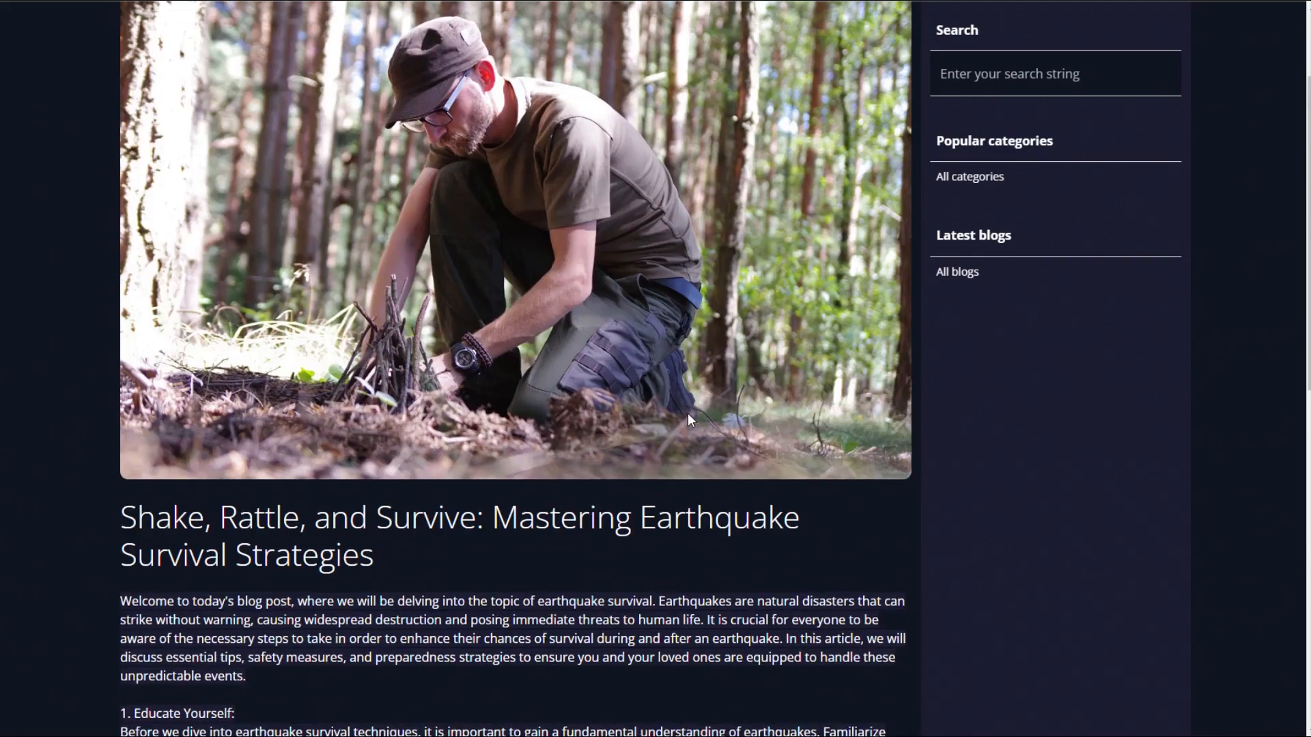
pyautogui.scroll(-5, 687, 412)
pyautogui.scroll(-6, 1292, 294)
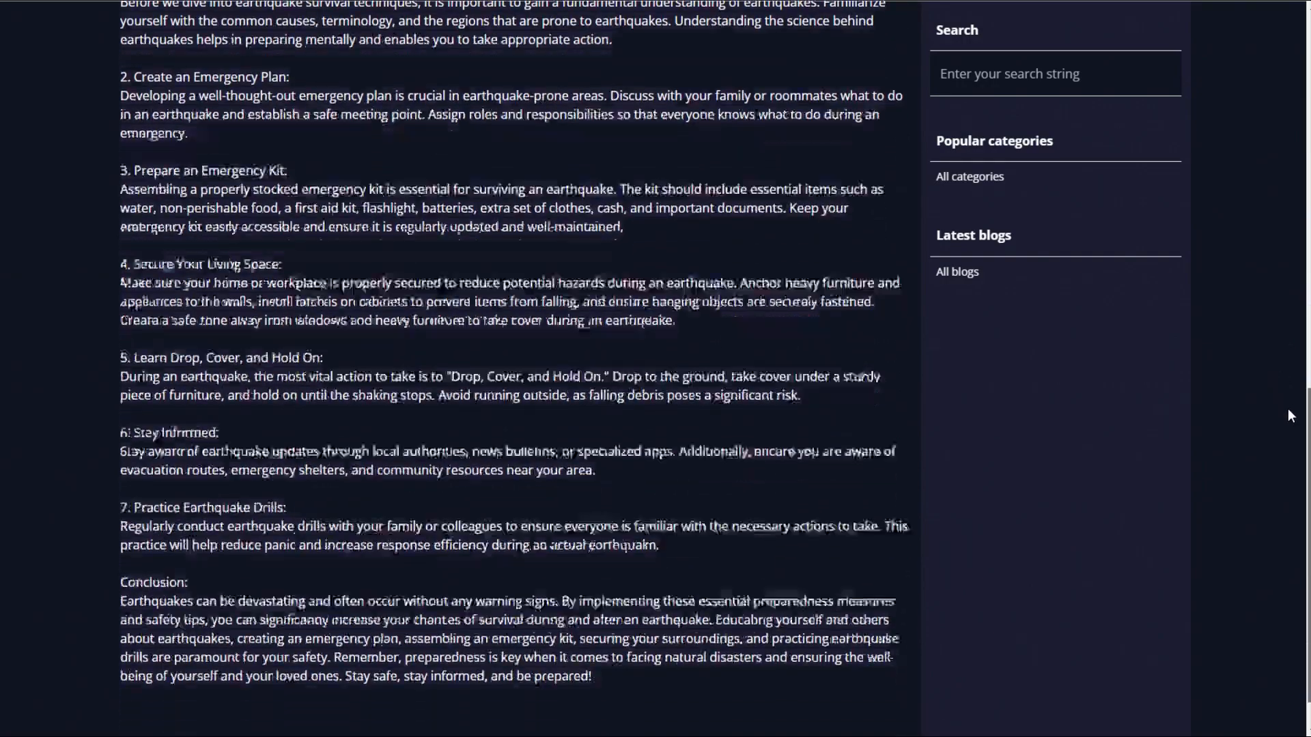
pyautogui.moveTo(1287, 410); pyautogui.dragTo(1300, 21)
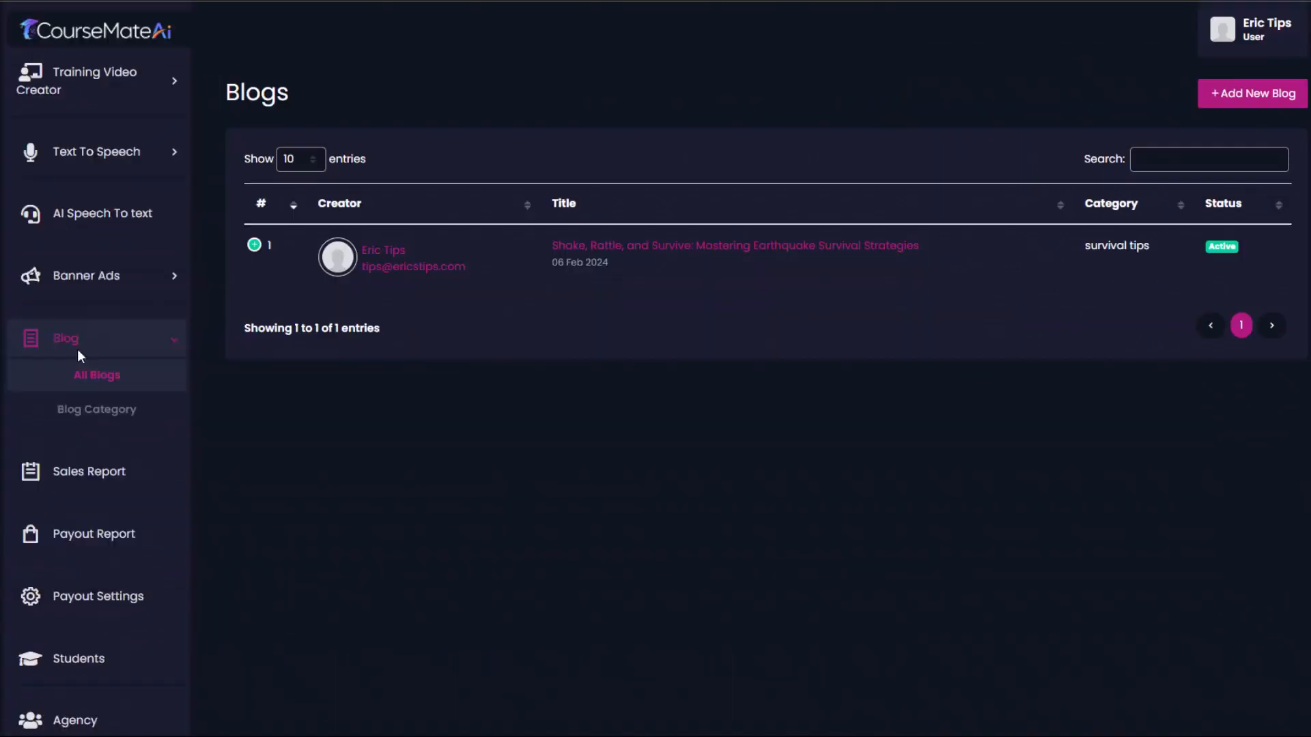
# - Open the Students section to view the Manage Students page, and look over the remaining account sections such as Agency and Reseller
pyautogui.scroll(-2, 96, 327)
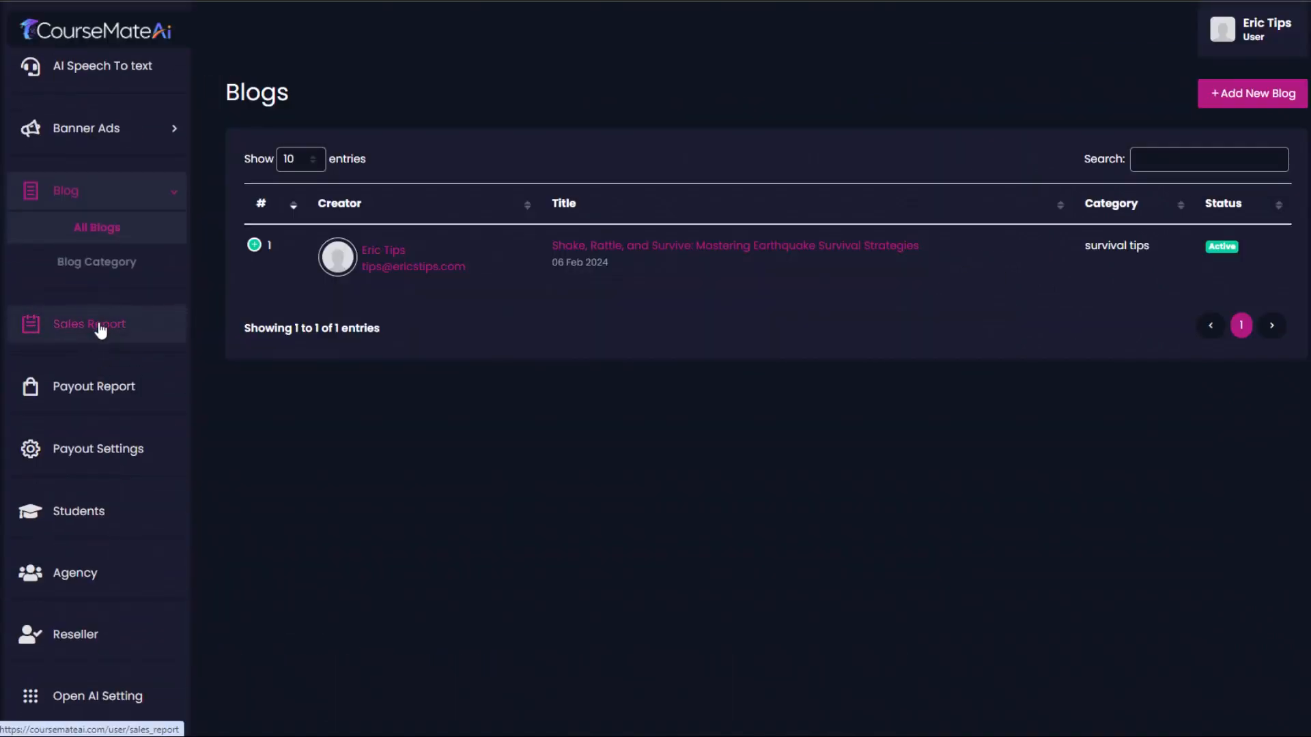
pyautogui.scroll(-2, 102, 386)
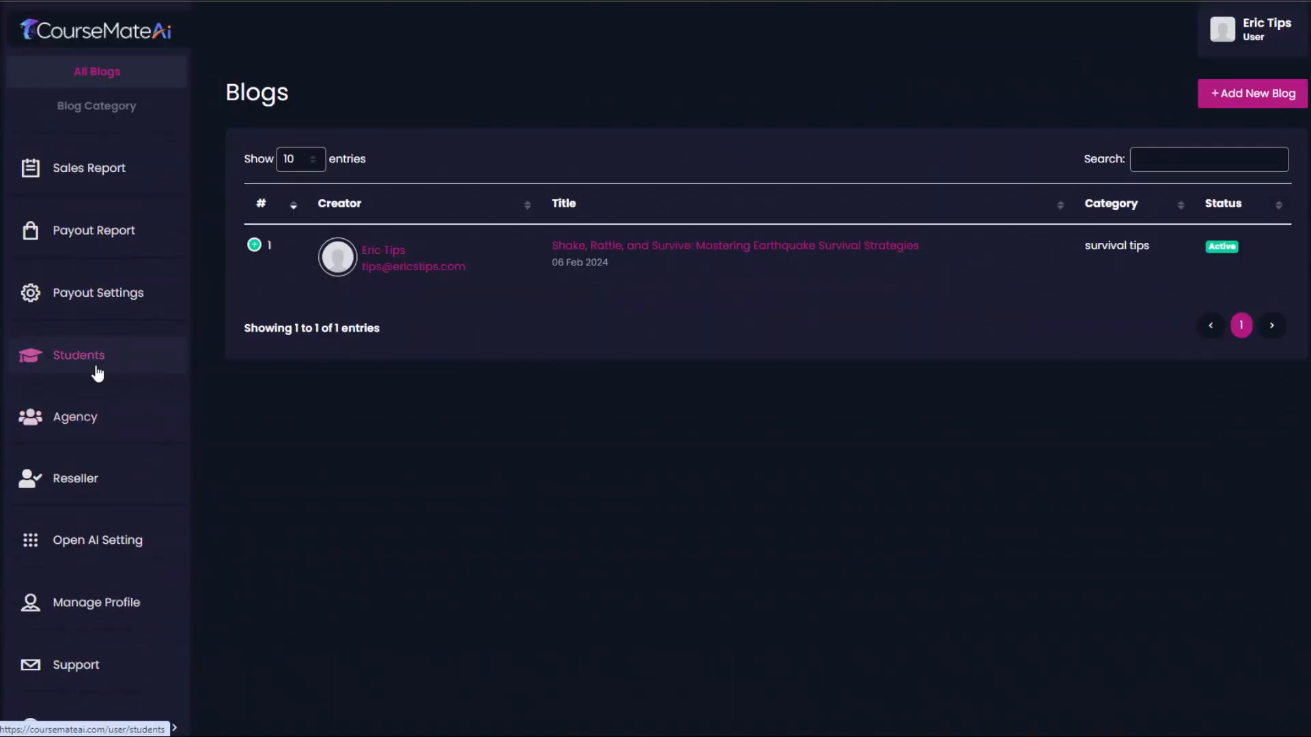
pyautogui.click(98, 369)
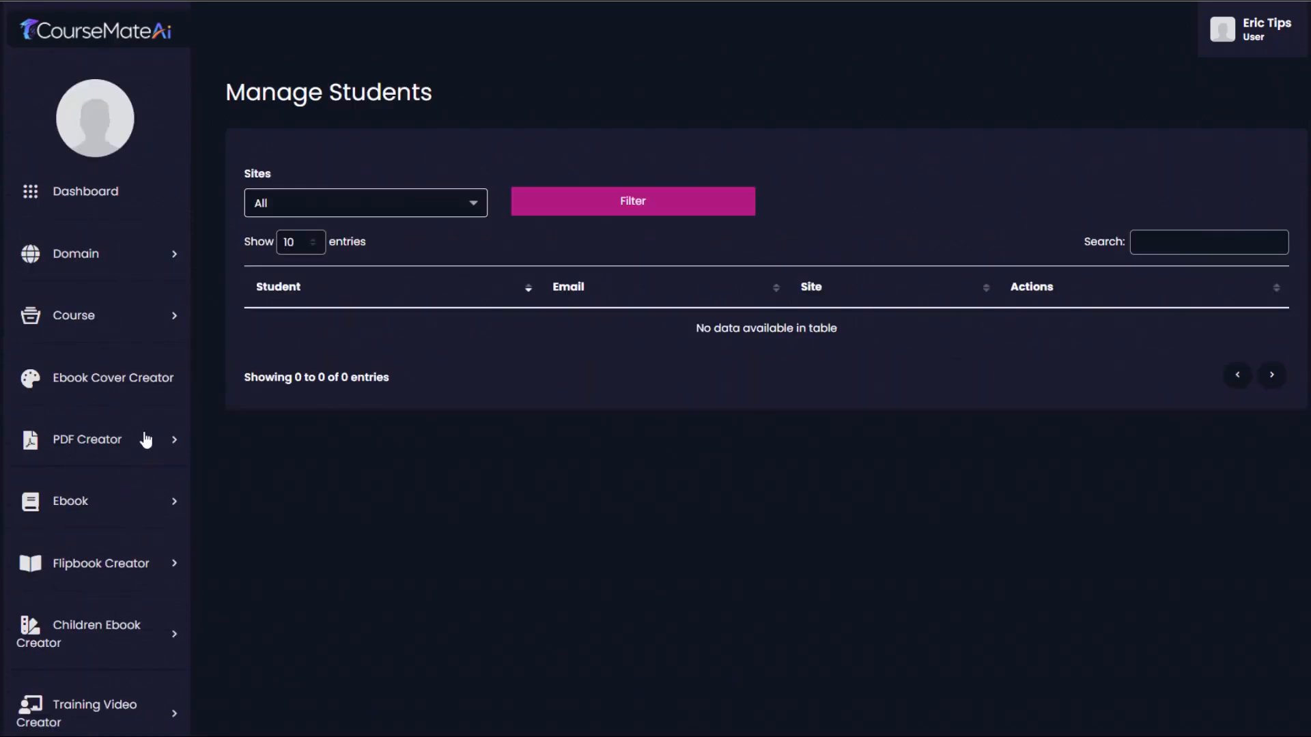
pyautogui.scroll(-8, 140, 437)
pyautogui.scroll(-1, 139, 367)
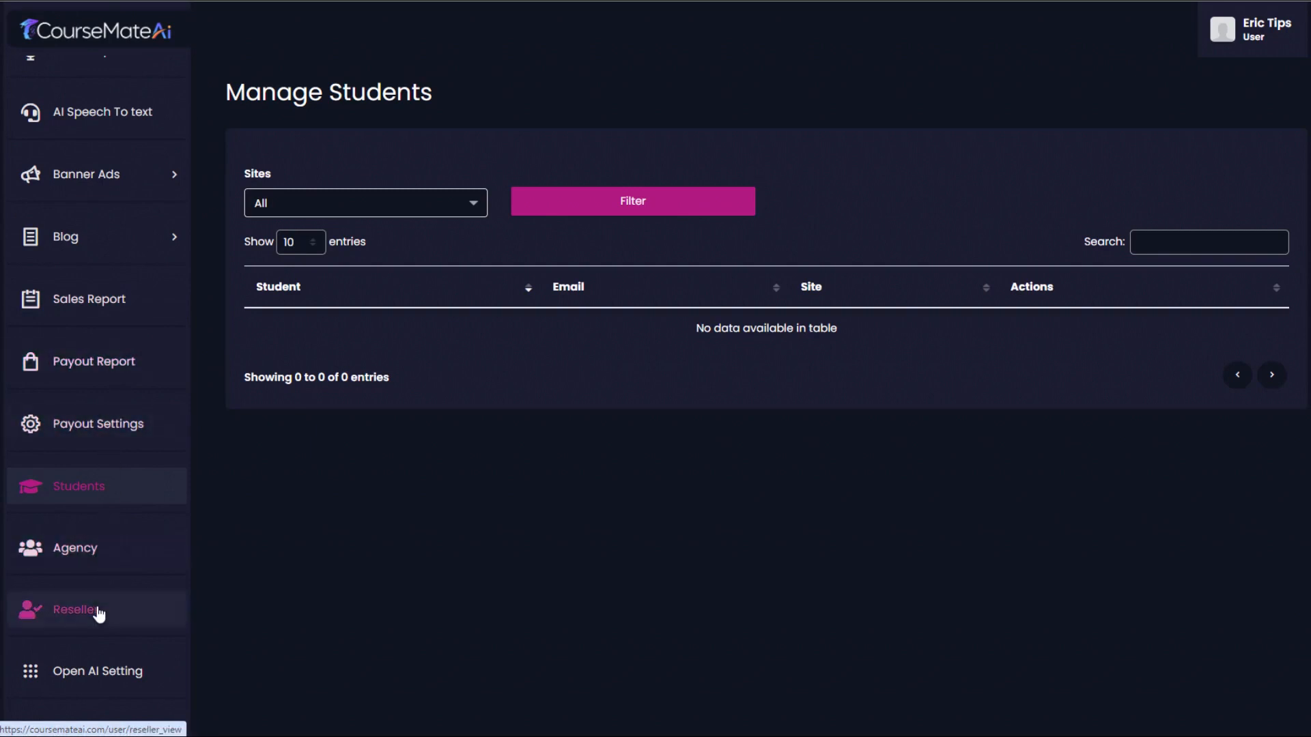
pyautogui.scroll(2, 99, 410)
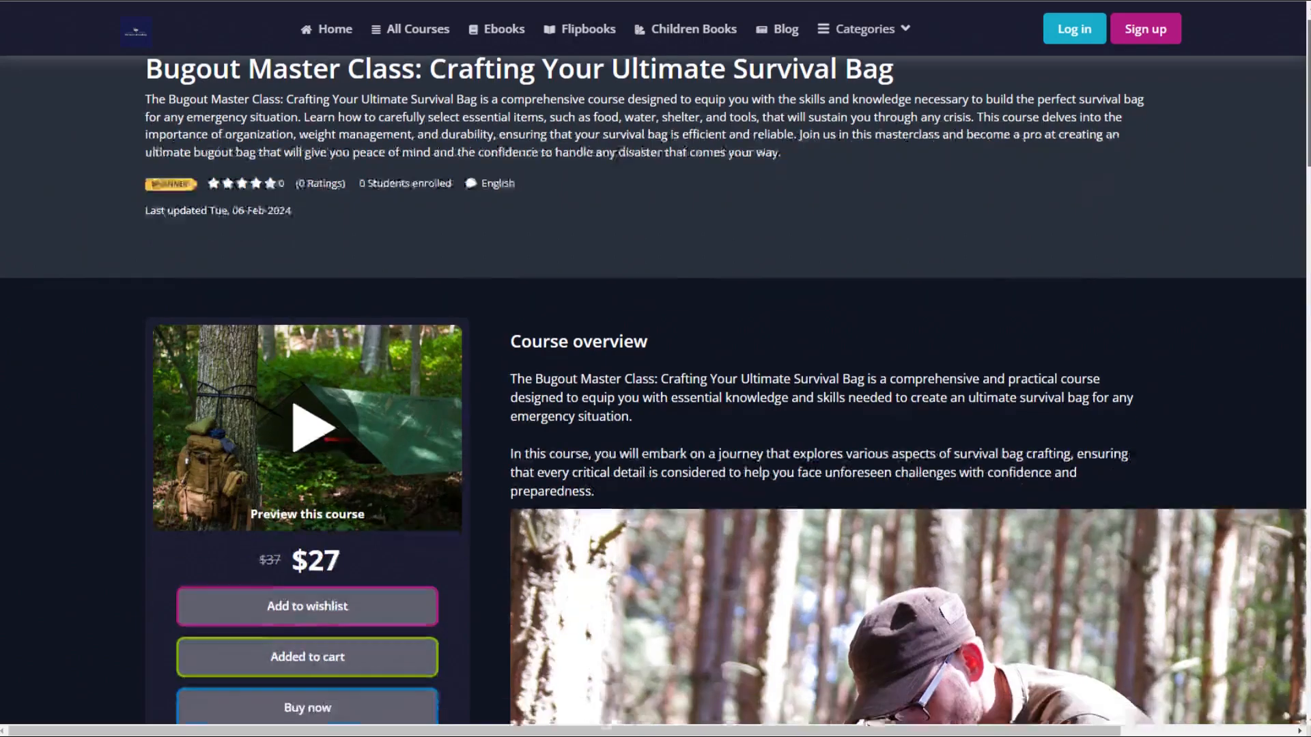
# - Examine the published Bugout Master Class course page from its overview down to the FAQ, student feedback and reviews
pyautogui.scroll(-2, 653, 393)
pyautogui.scroll(-10, 908, 389)
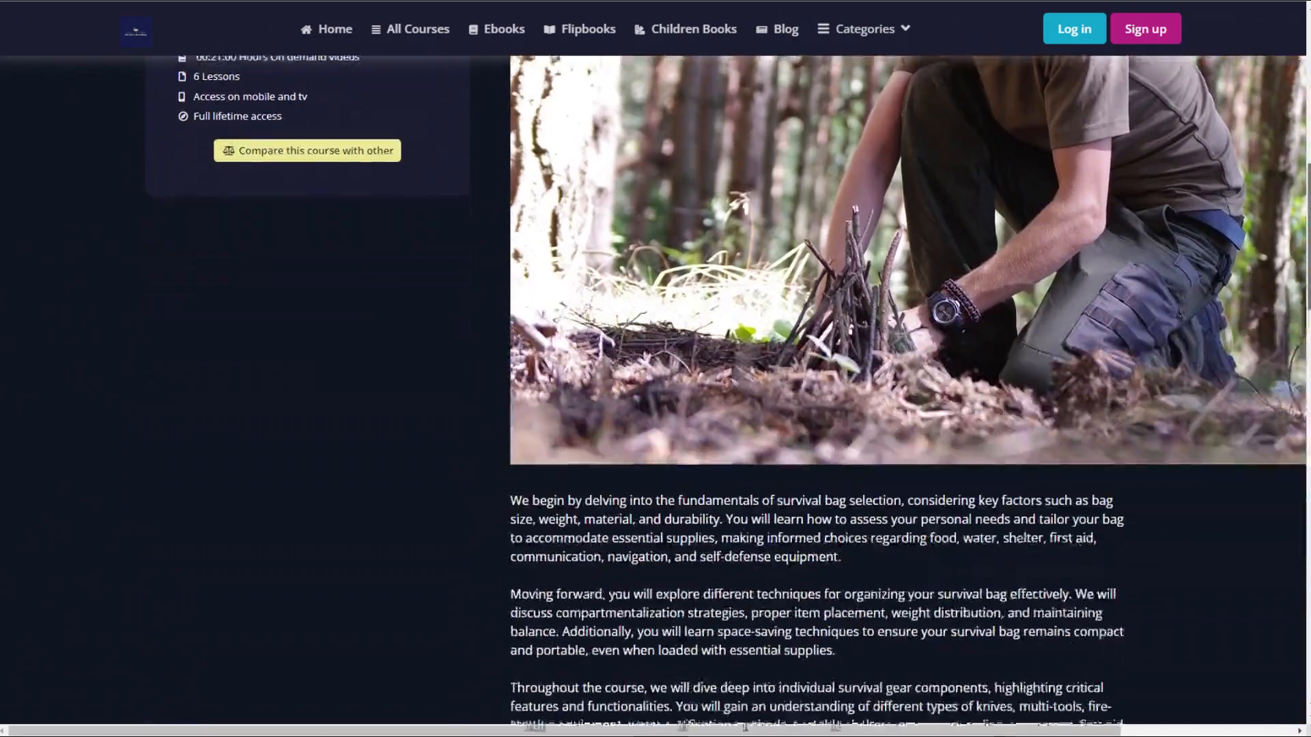
pyautogui.scroll(-18, 1288, 542)
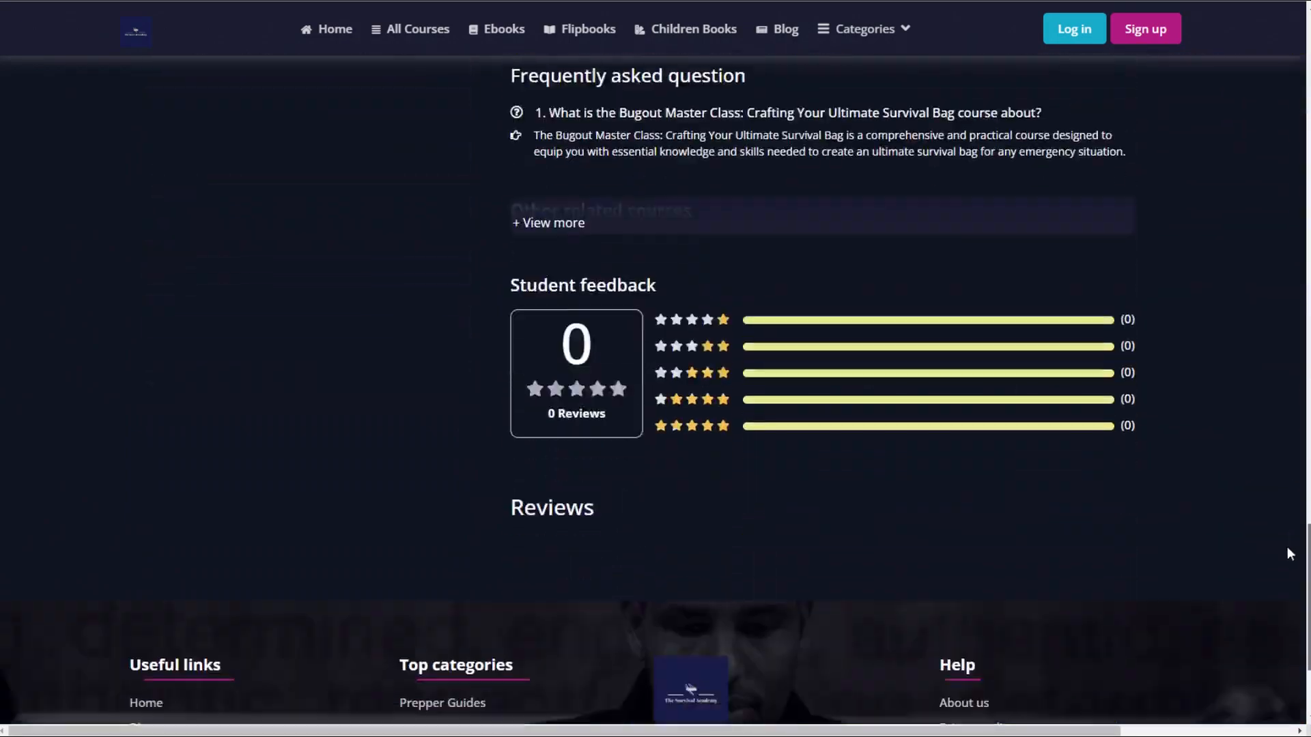
pyautogui.scroll(20, 1281, 551)
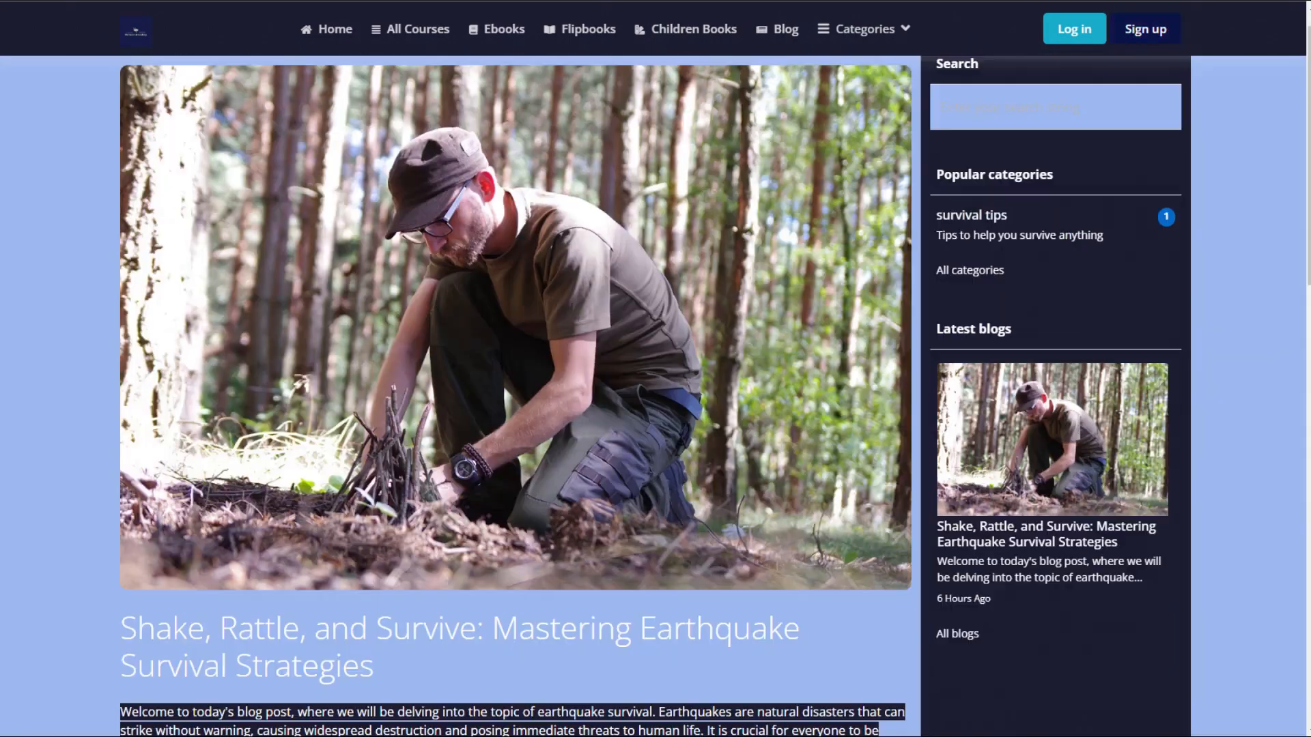